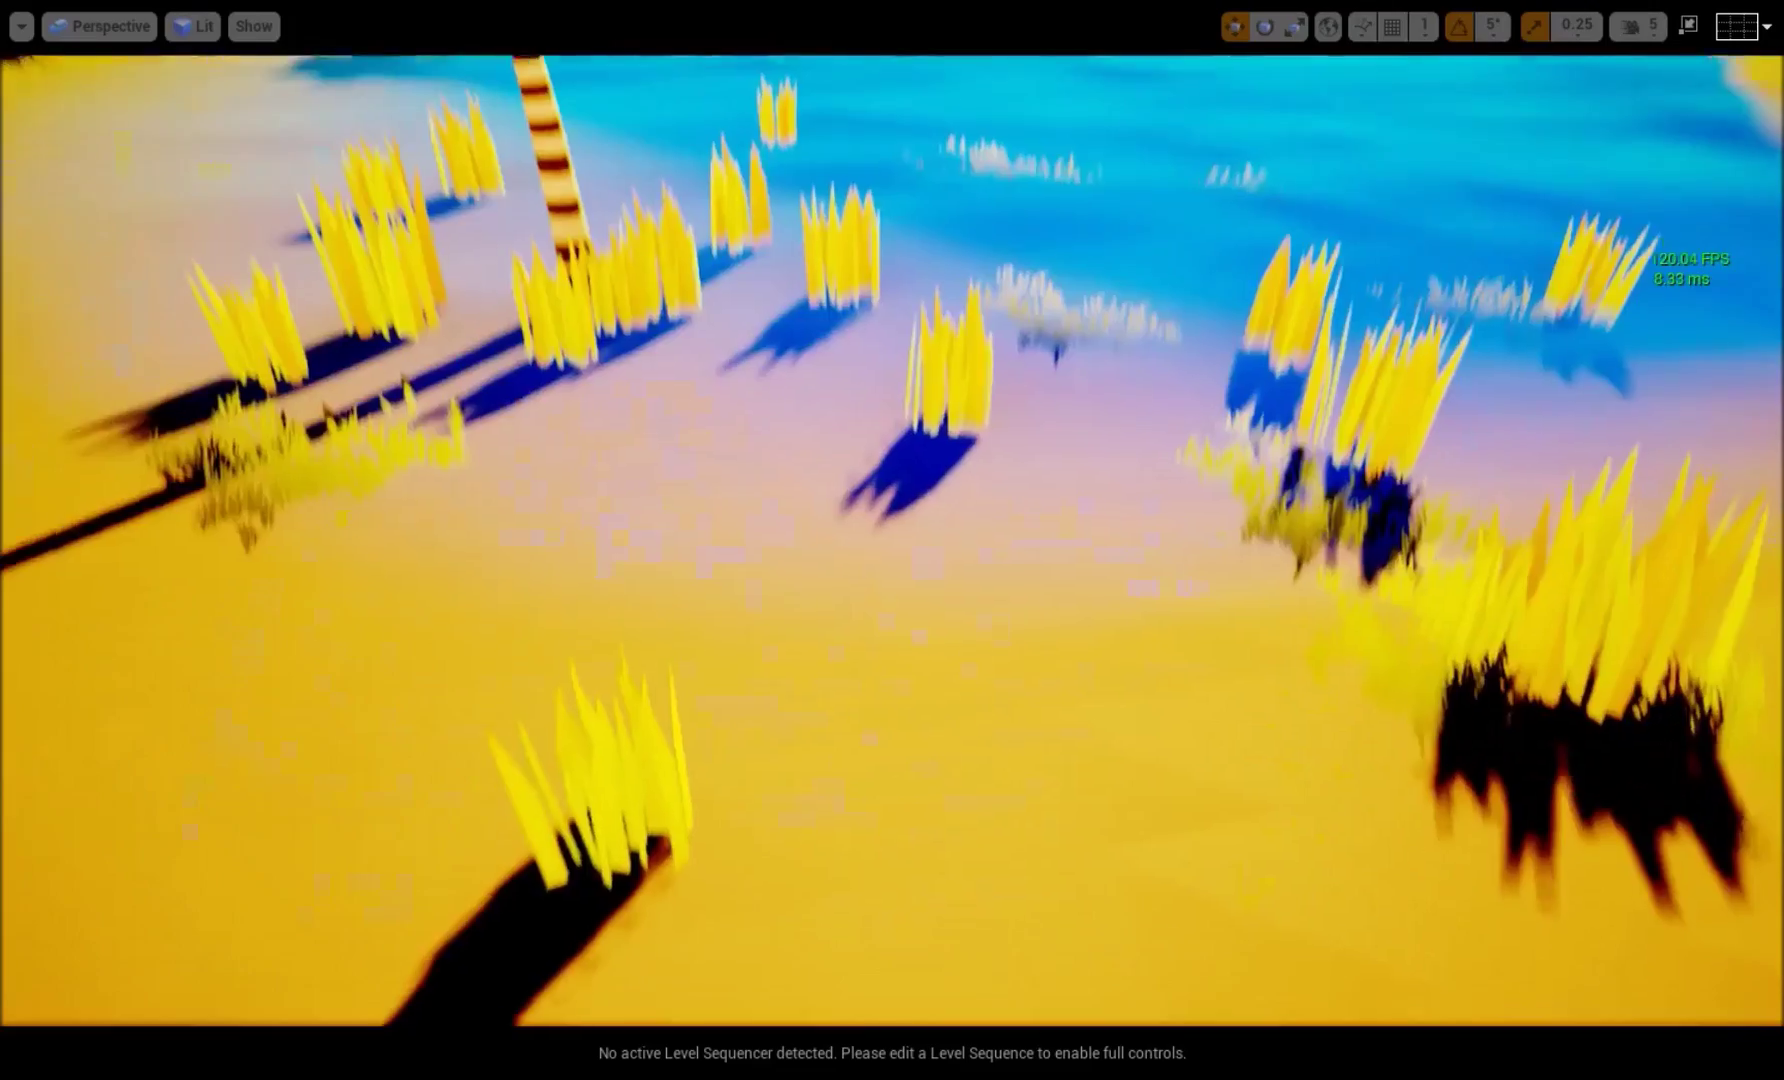
Inspect the beach shoreline and the sample water planes in the level from close up and from a distance
{"action": "key", "text": "w"}
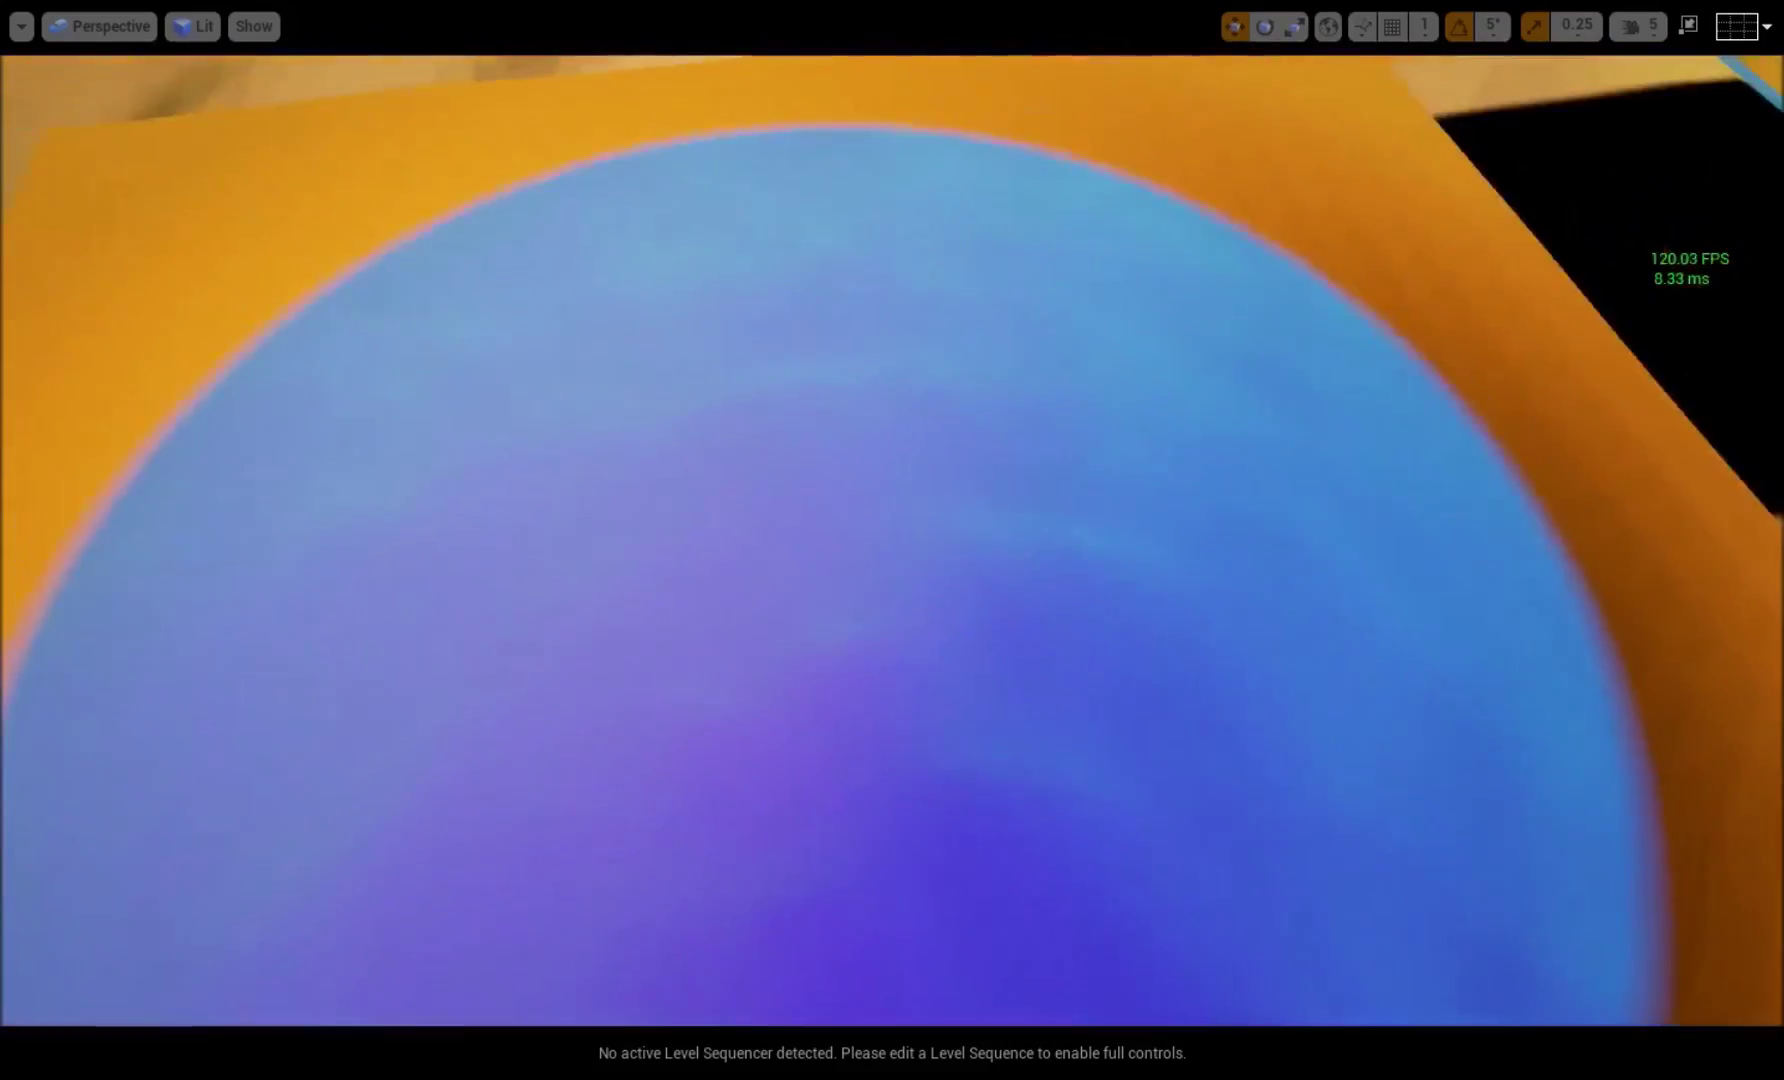
{"action": "right_click_drag", "start_coordinate": [884, 370], "coordinate": [884, 370]}
{"action": "right_click_drag", "start_coordinate": [793, 461], "coordinate": [793, 461]}
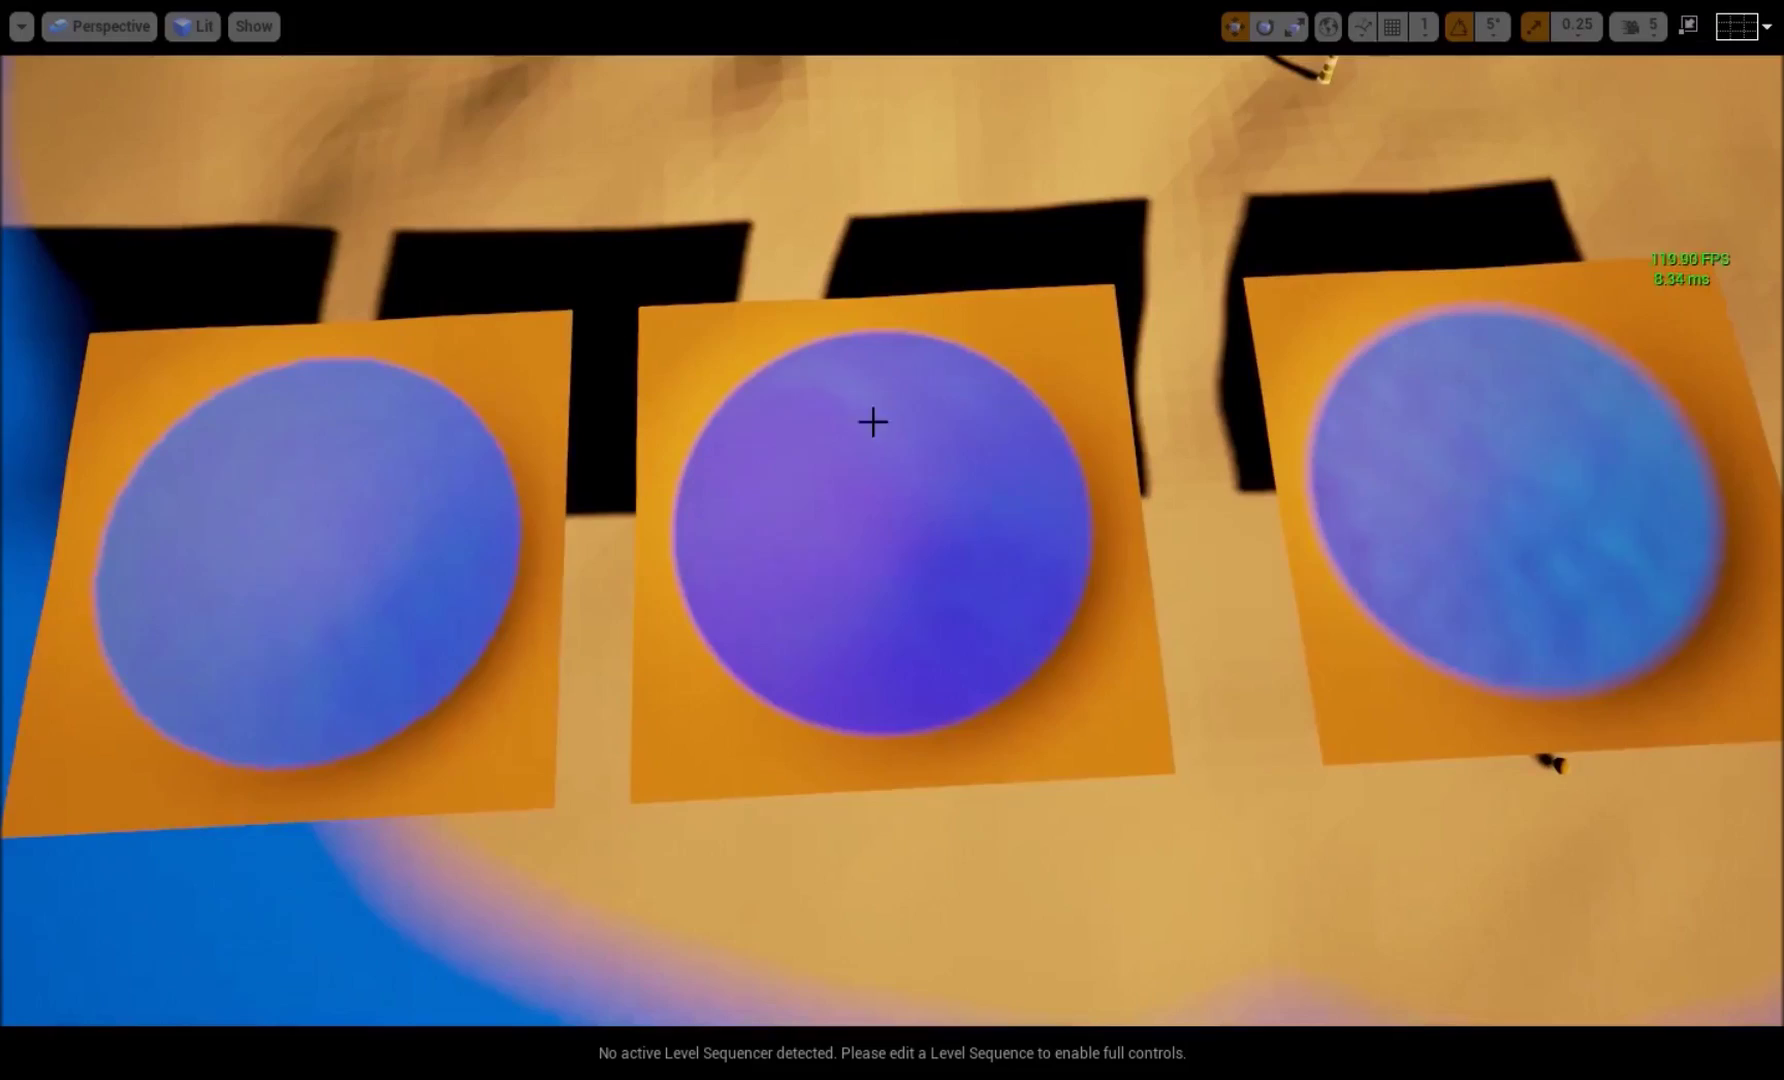
{"action": "right_click_drag", "start_coordinate": [947, 456], "coordinate": [947, 456]}
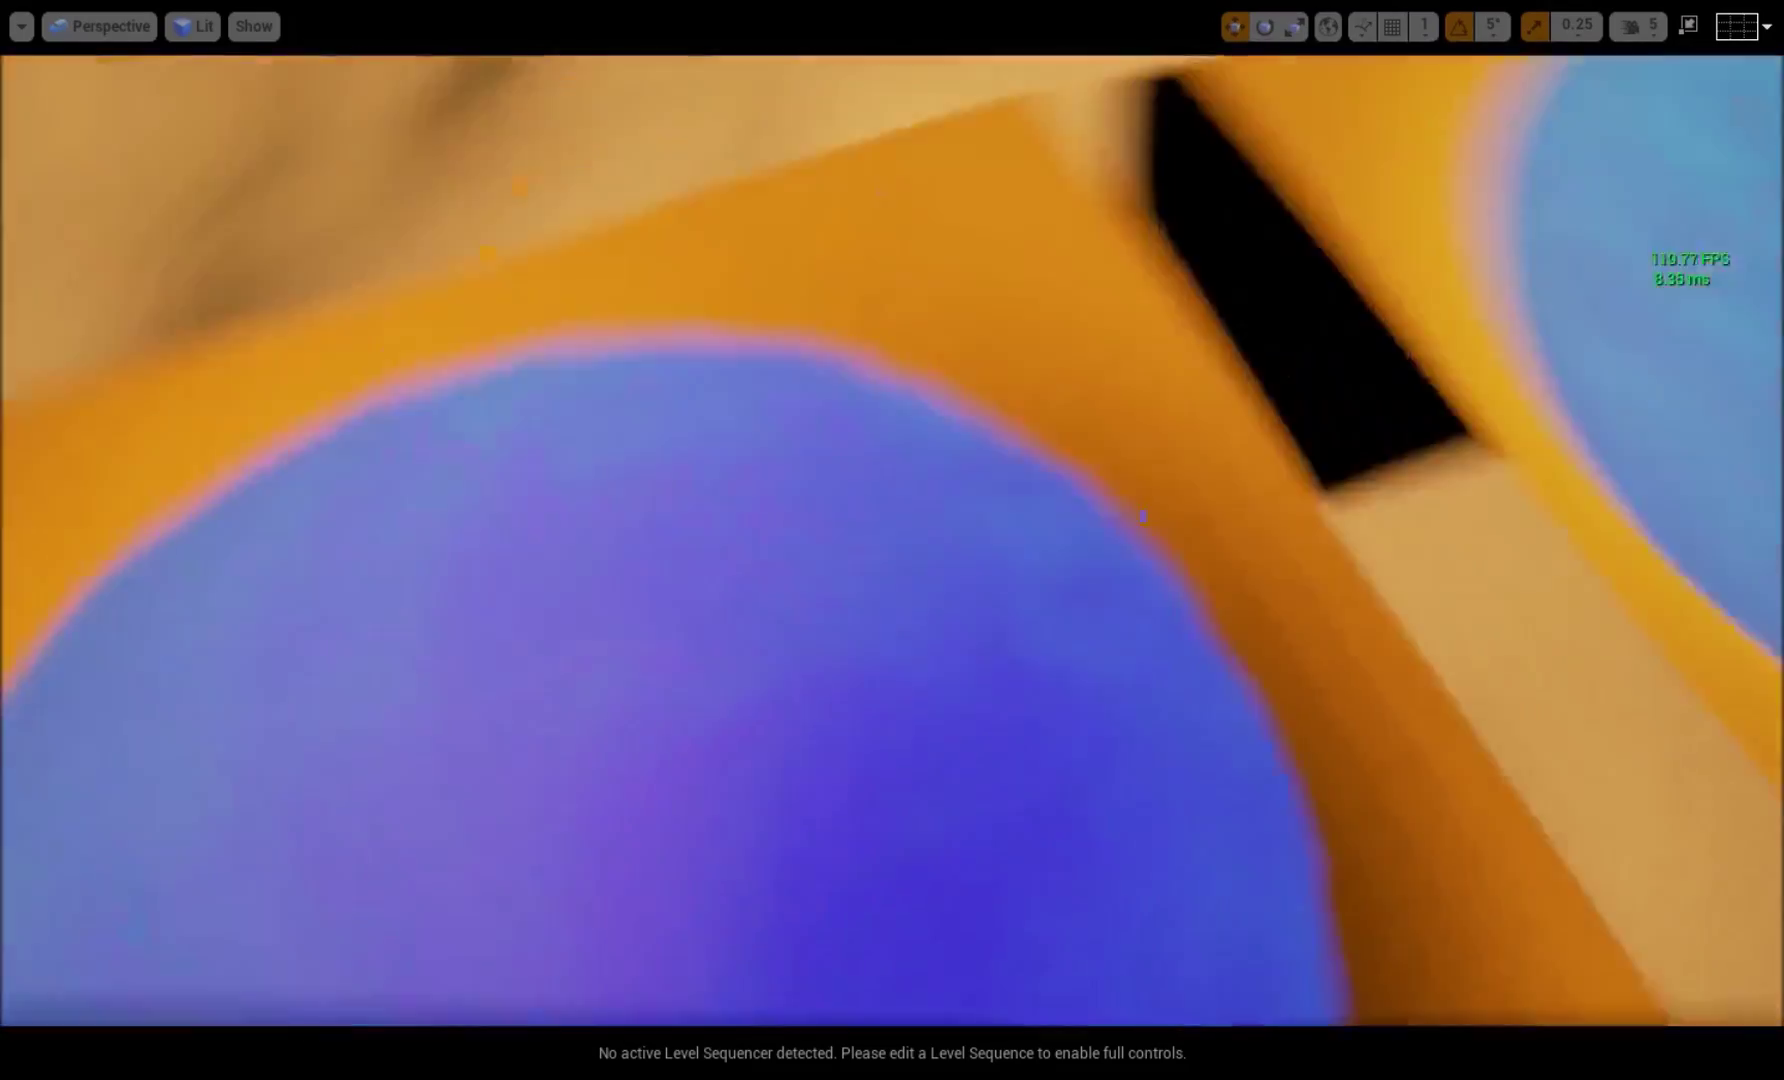
{"action": "right_click_drag", "start_coordinate": [868, 511], "coordinate": [868, 511]}
{"action": "right_click_drag", "start_coordinate": [890, 439], "coordinate": [890, 439]}
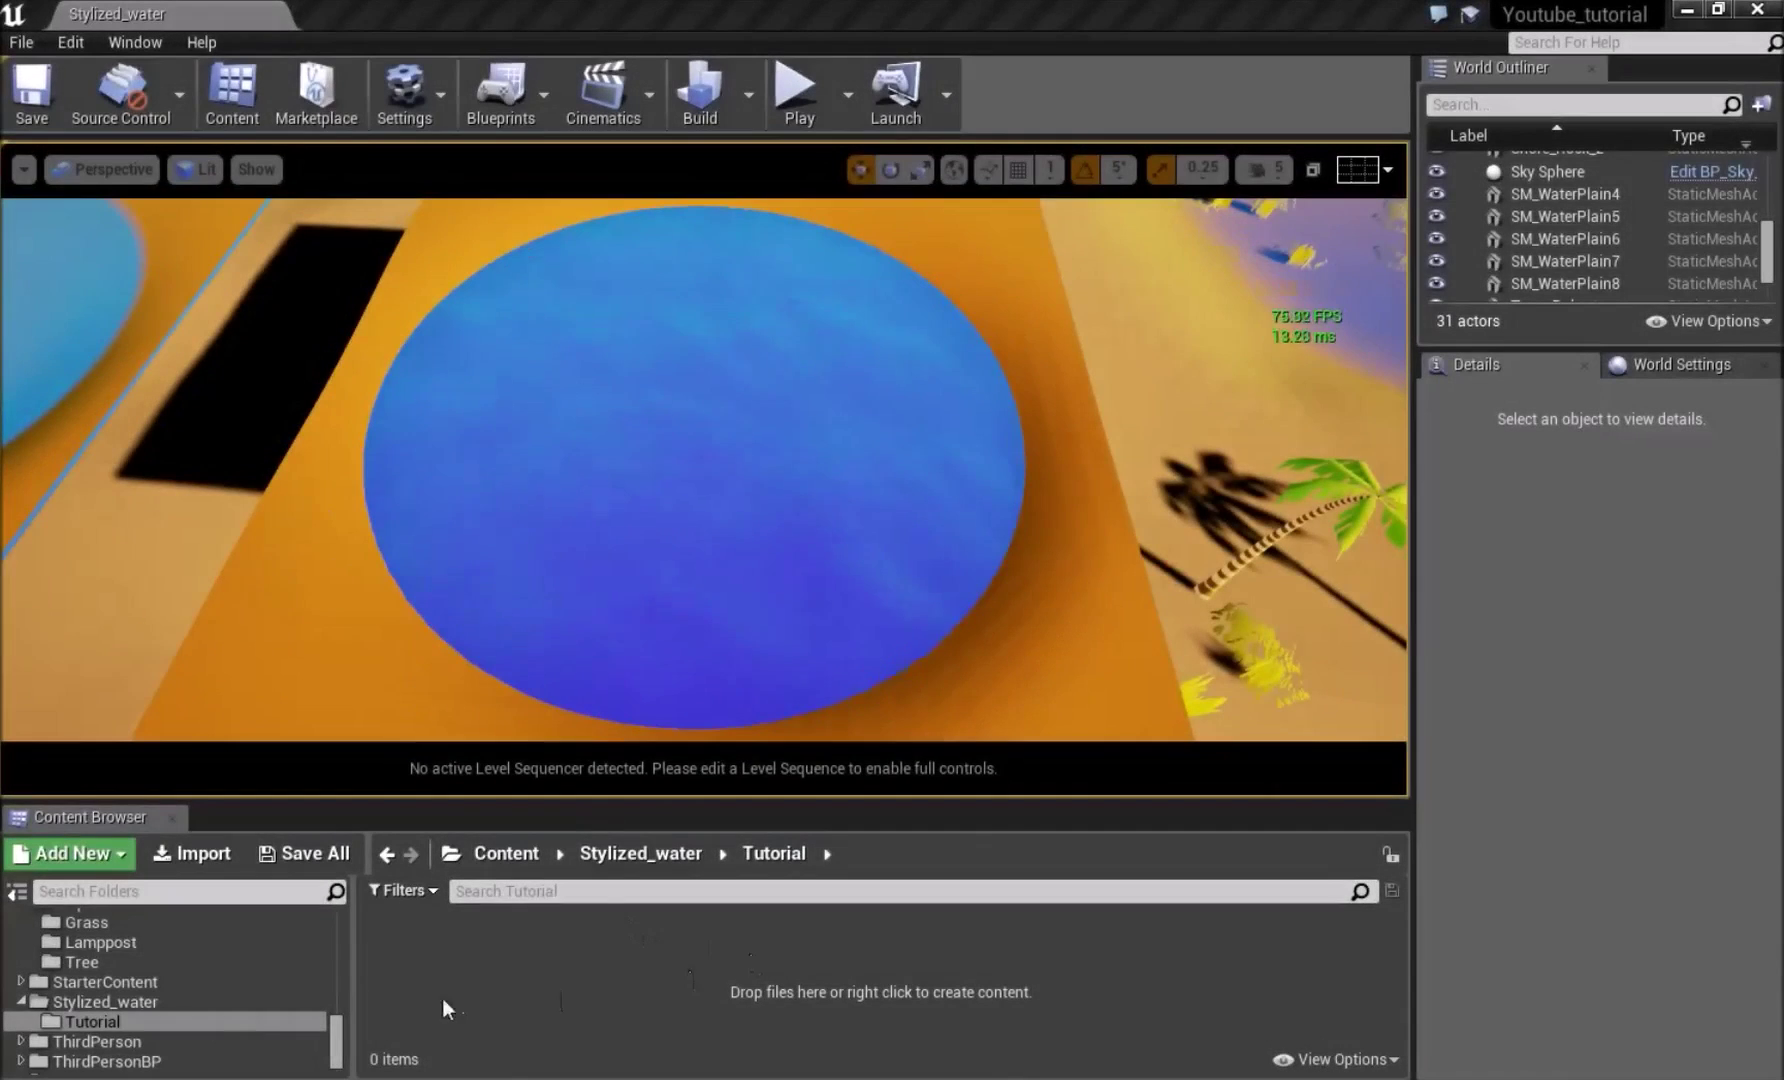
Create a material named M_stylizedwater in the Tutorial folder and open it in a maximized material editor
{"action": "right_click", "coordinate": [531, 948]}
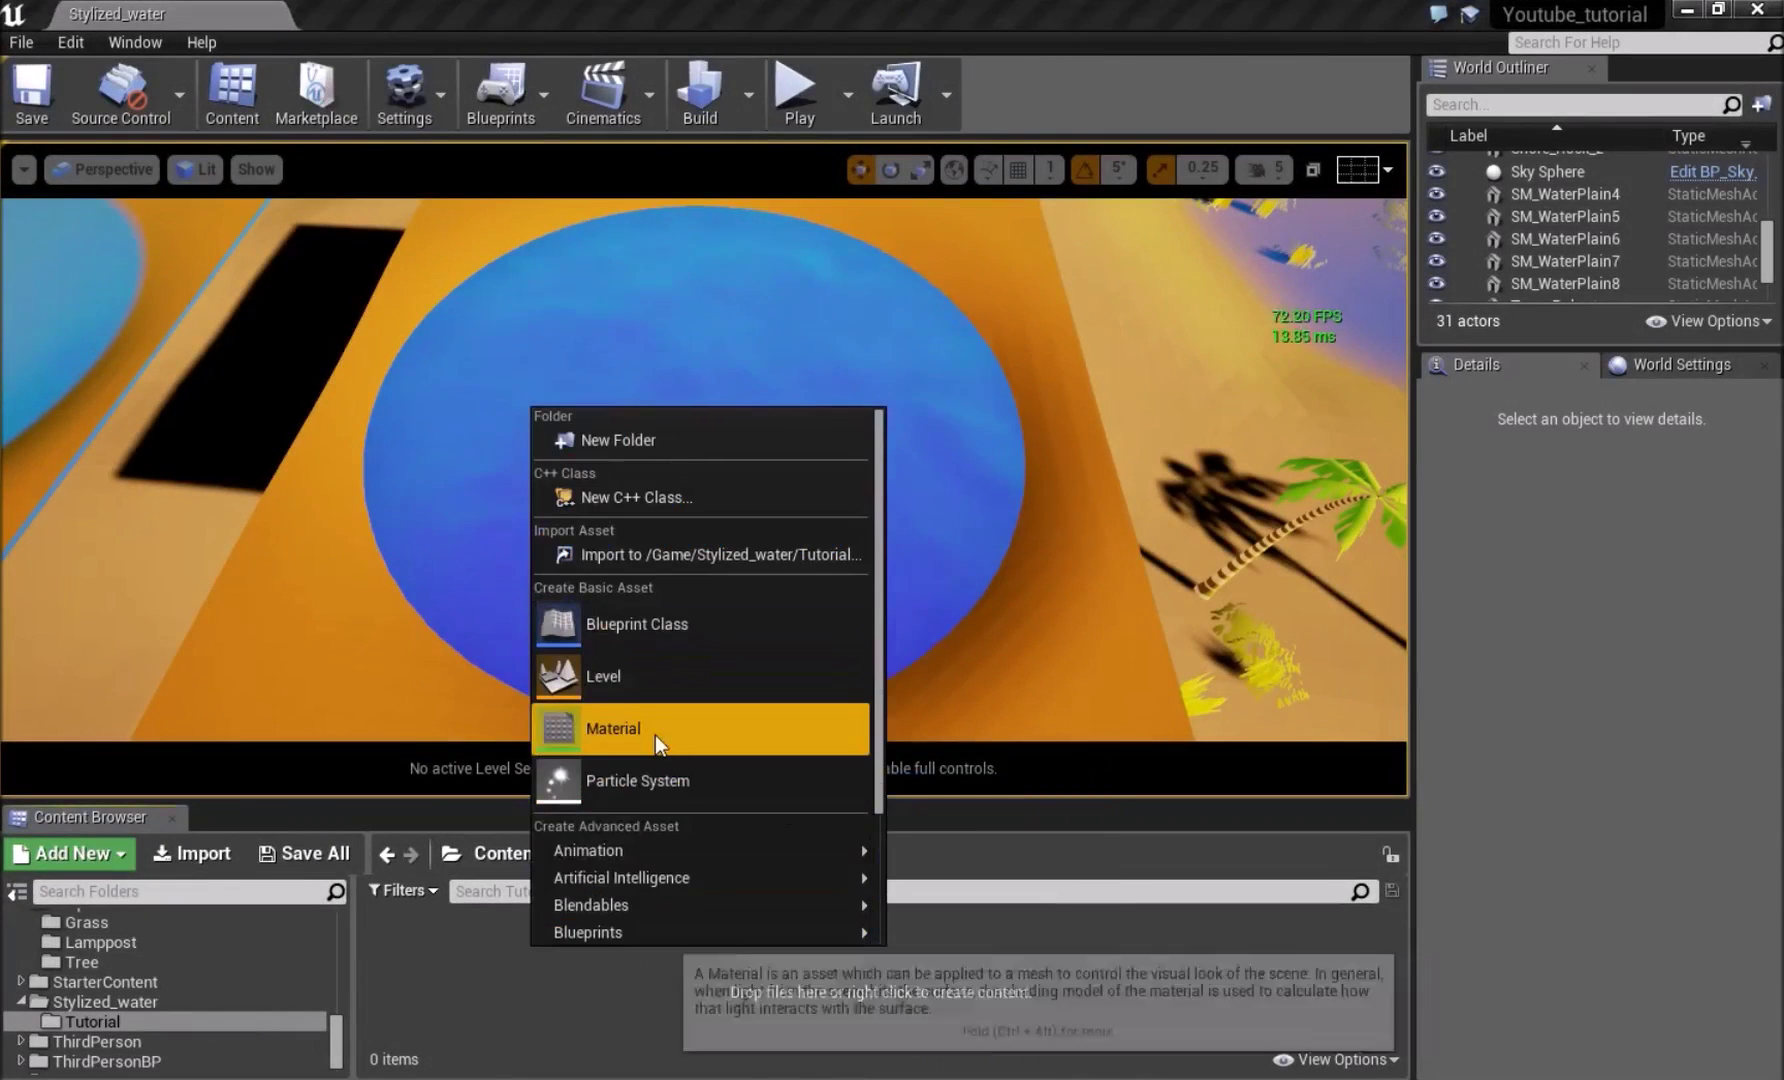
{"action": "left_click", "coordinate": [655, 733]}
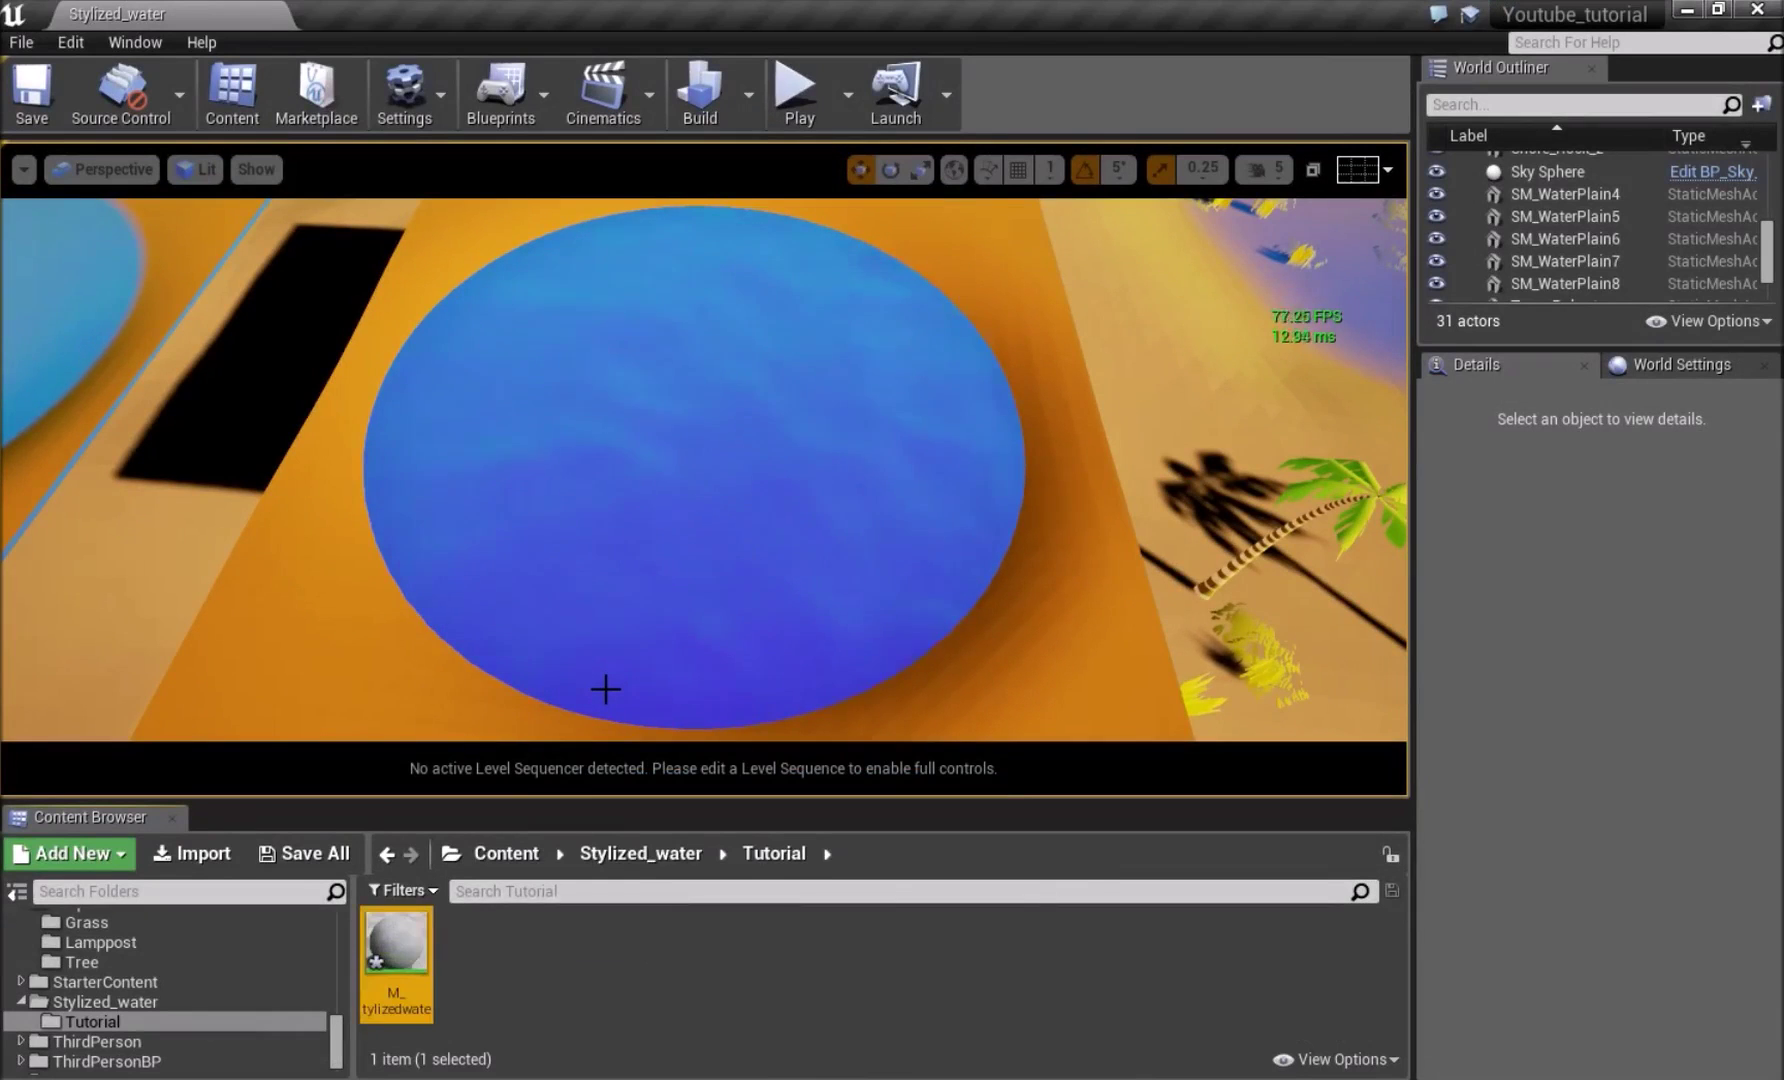
{"action": "double_click", "coordinate": [397, 945]}
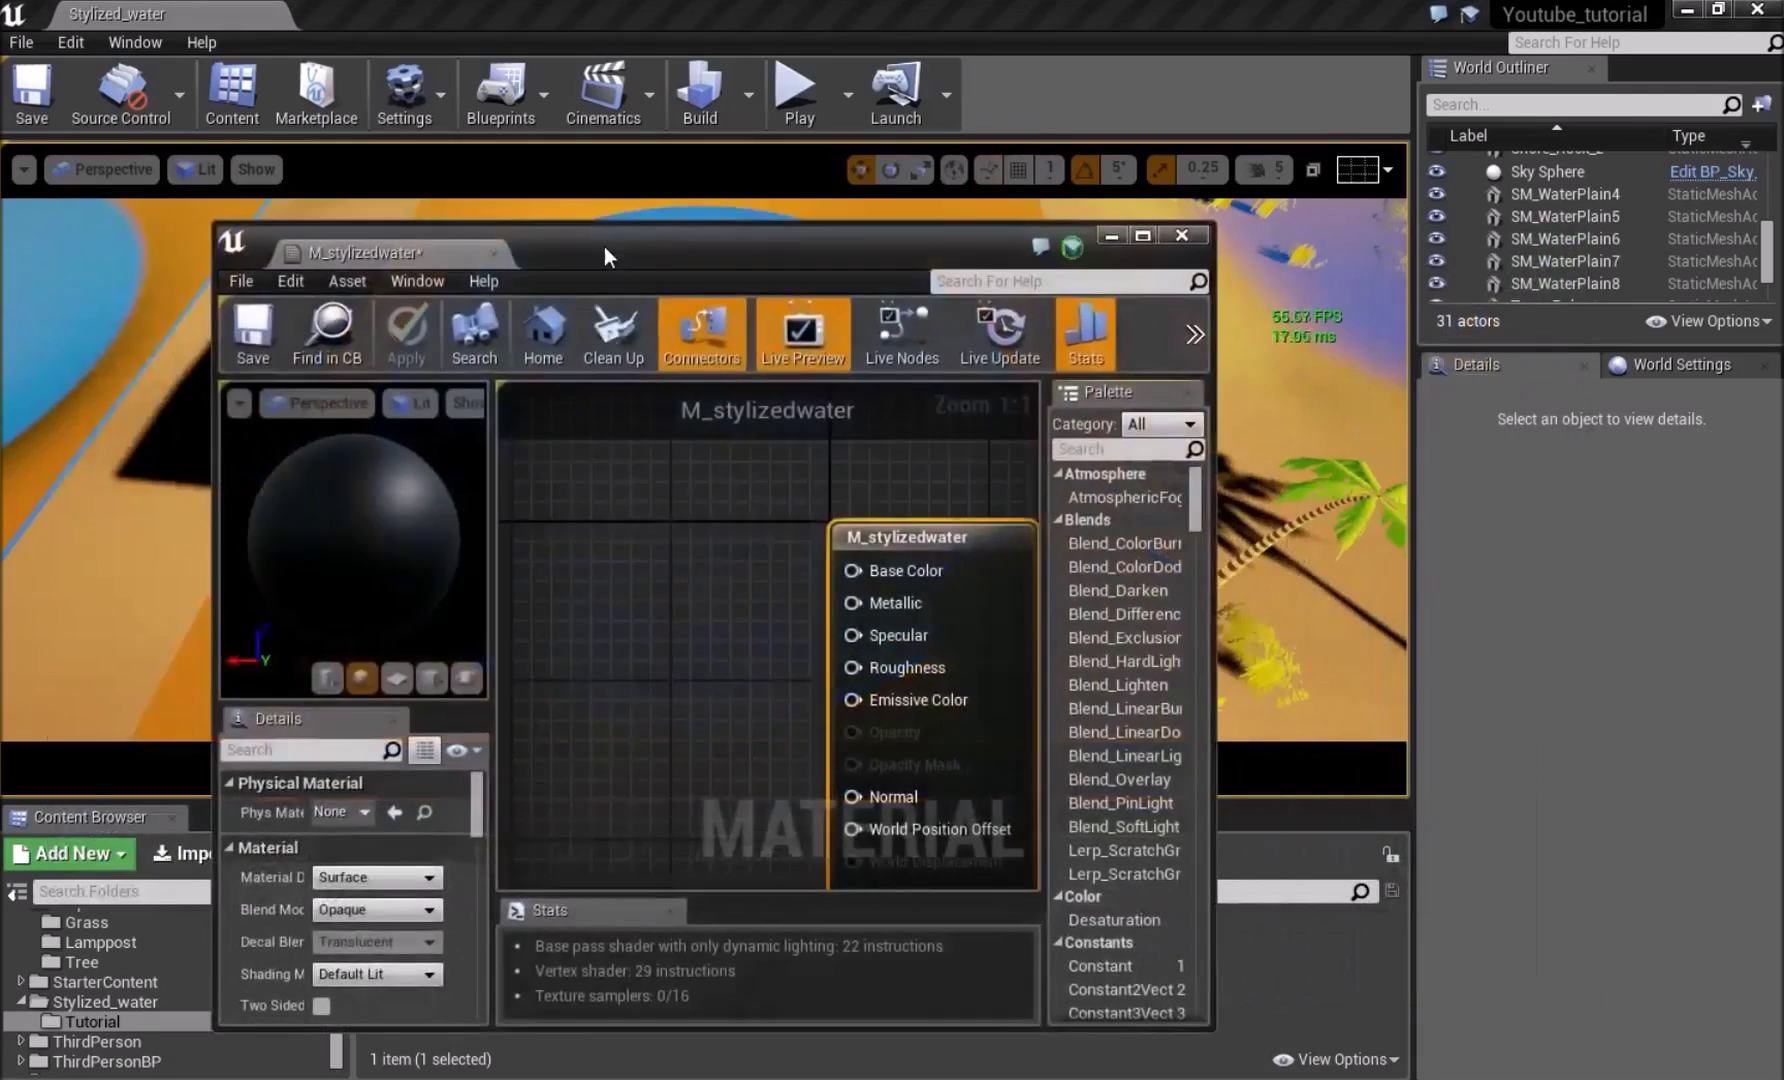
{"action": "double_click", "coordinate": [609, 245]}
{"action": "right_click_drag", "start_coordinate": [871, 347], "coordinate": [978, 287]}
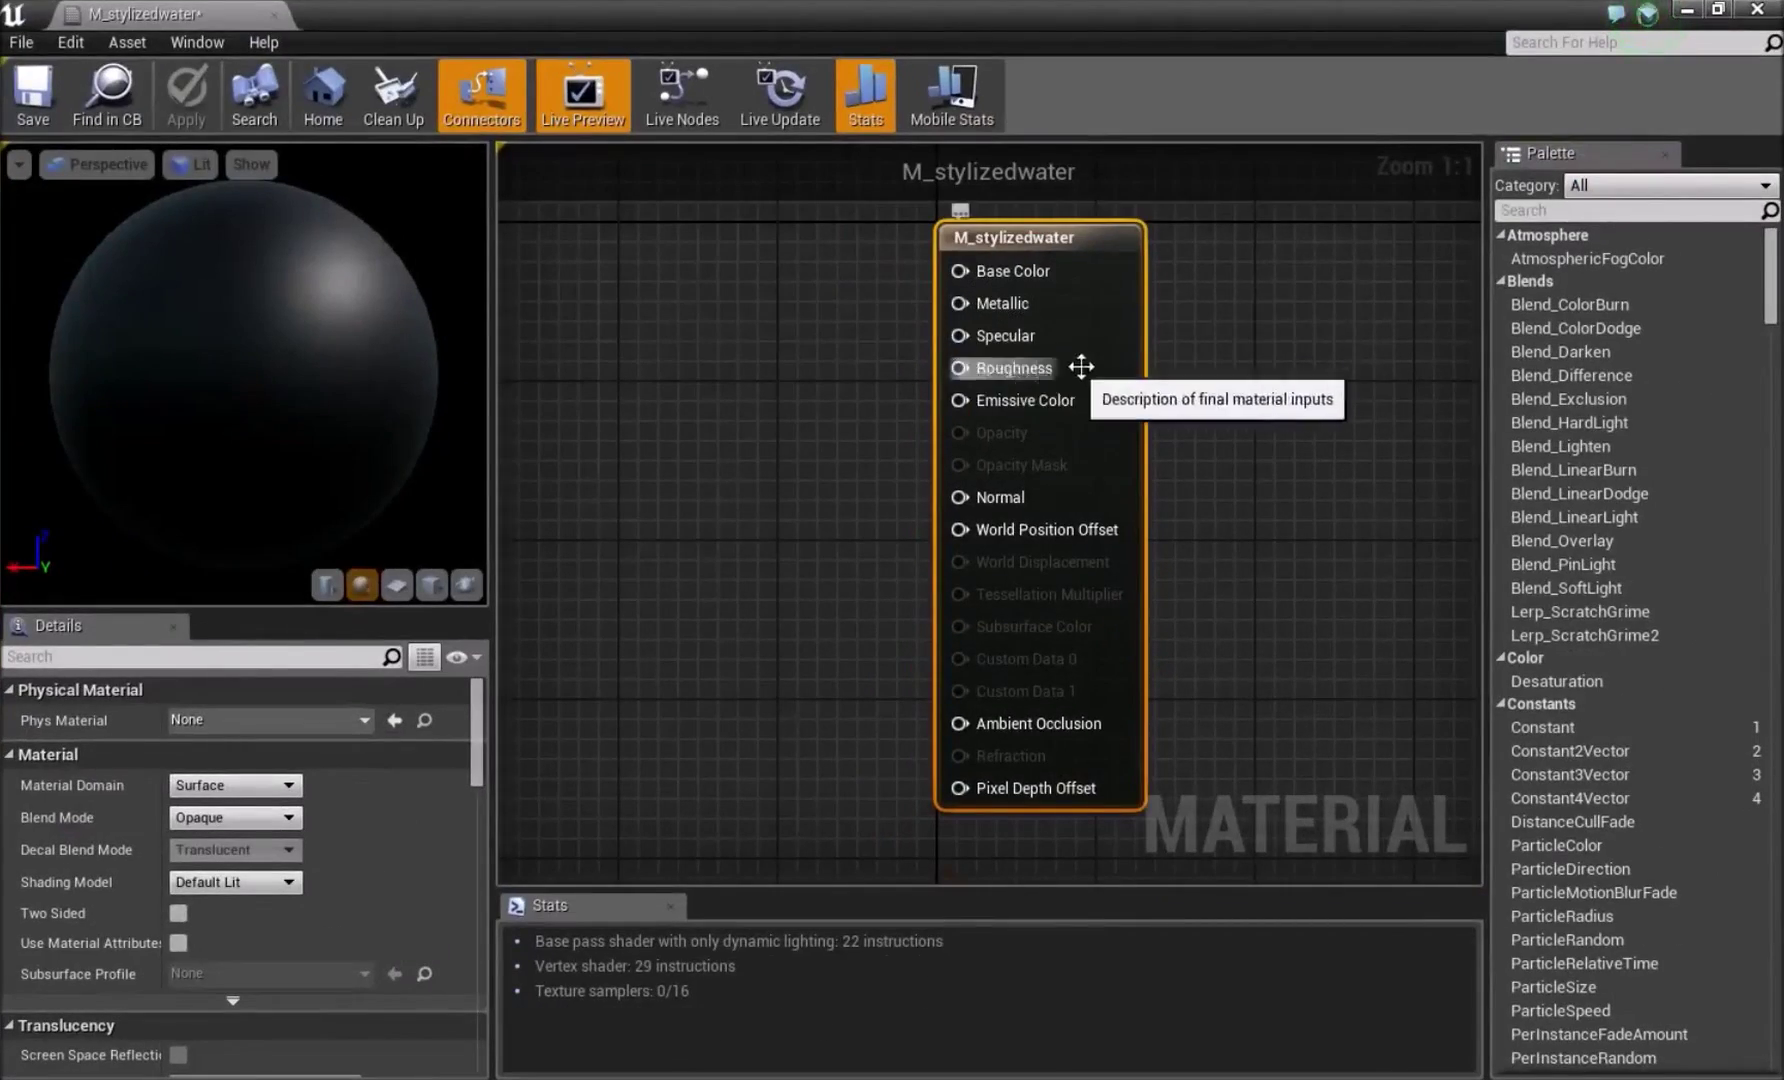
Set the material's blend mode to Translucent and its translucency lighting mode to Surface TranslucencyVolume
{"action": "left_click", "coordinate": [188, 815]}
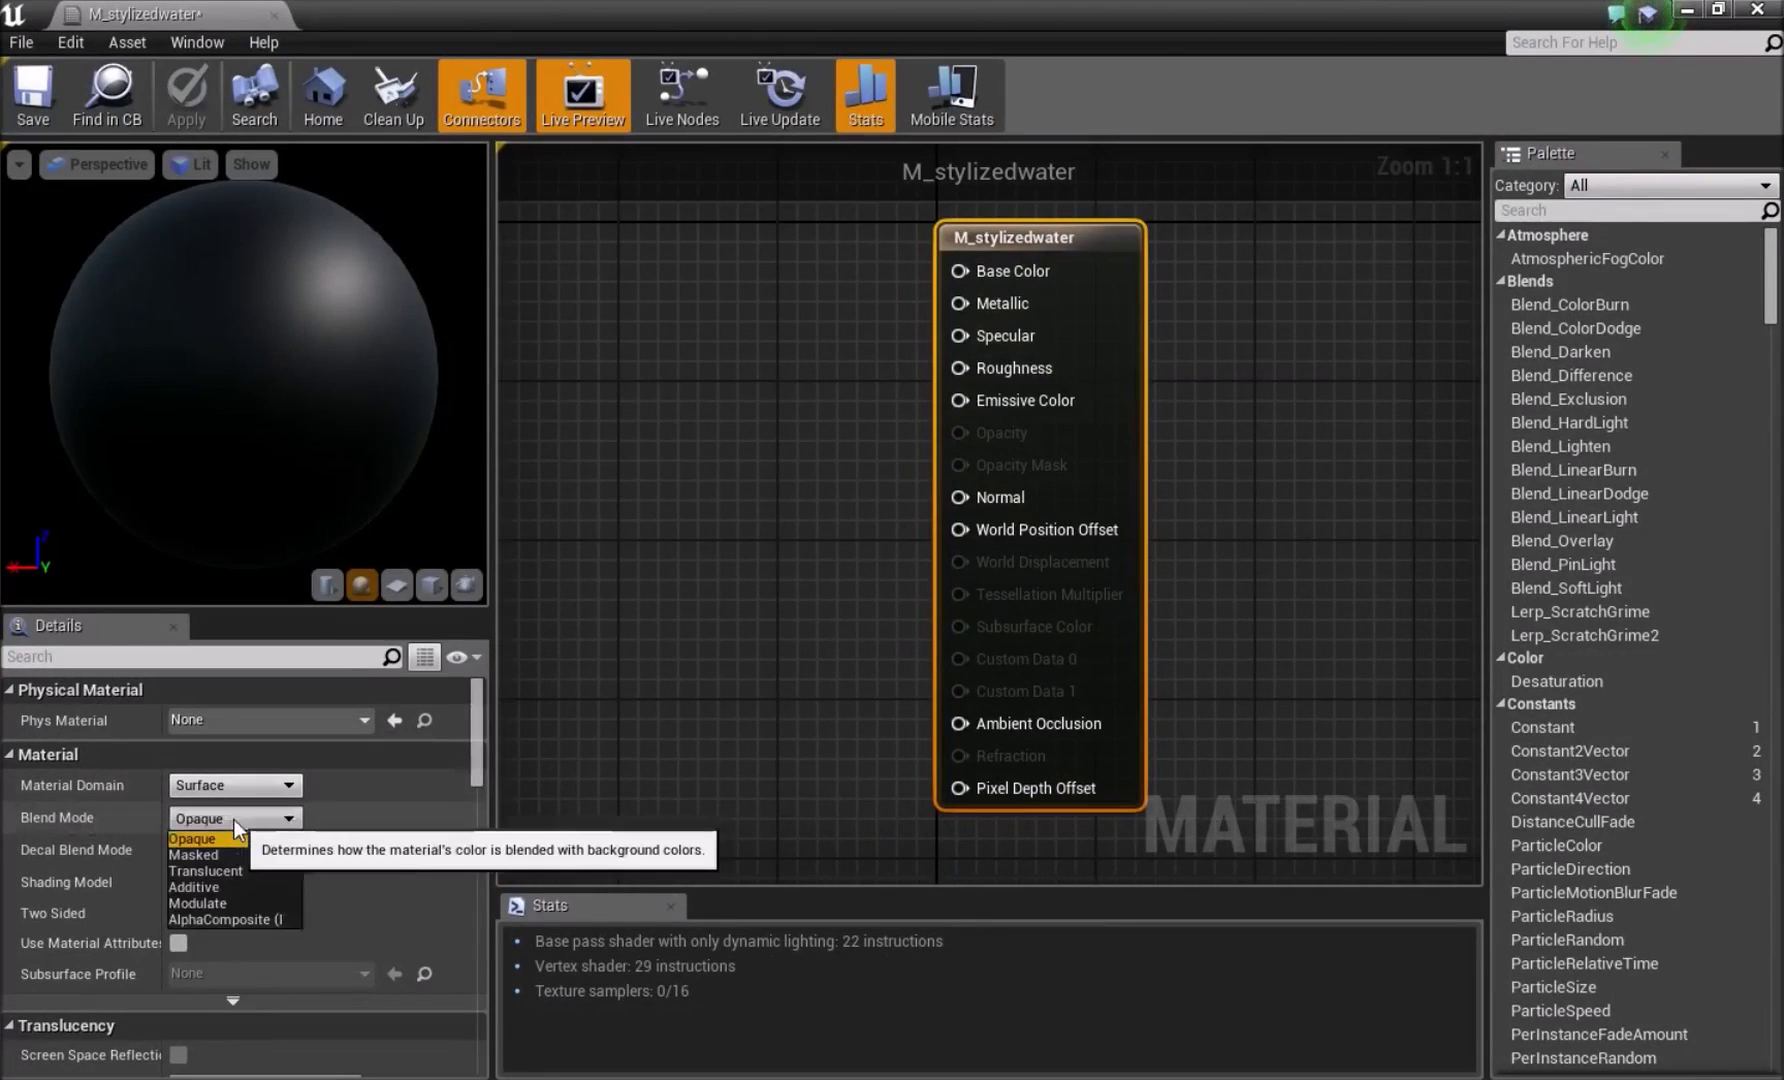
{"action": "left_click", "coordinate": [199, 867]}
{"action": "scroll", "coordinate": [188, 811], "scroll_direction": "down", "scroll_amount": 4}
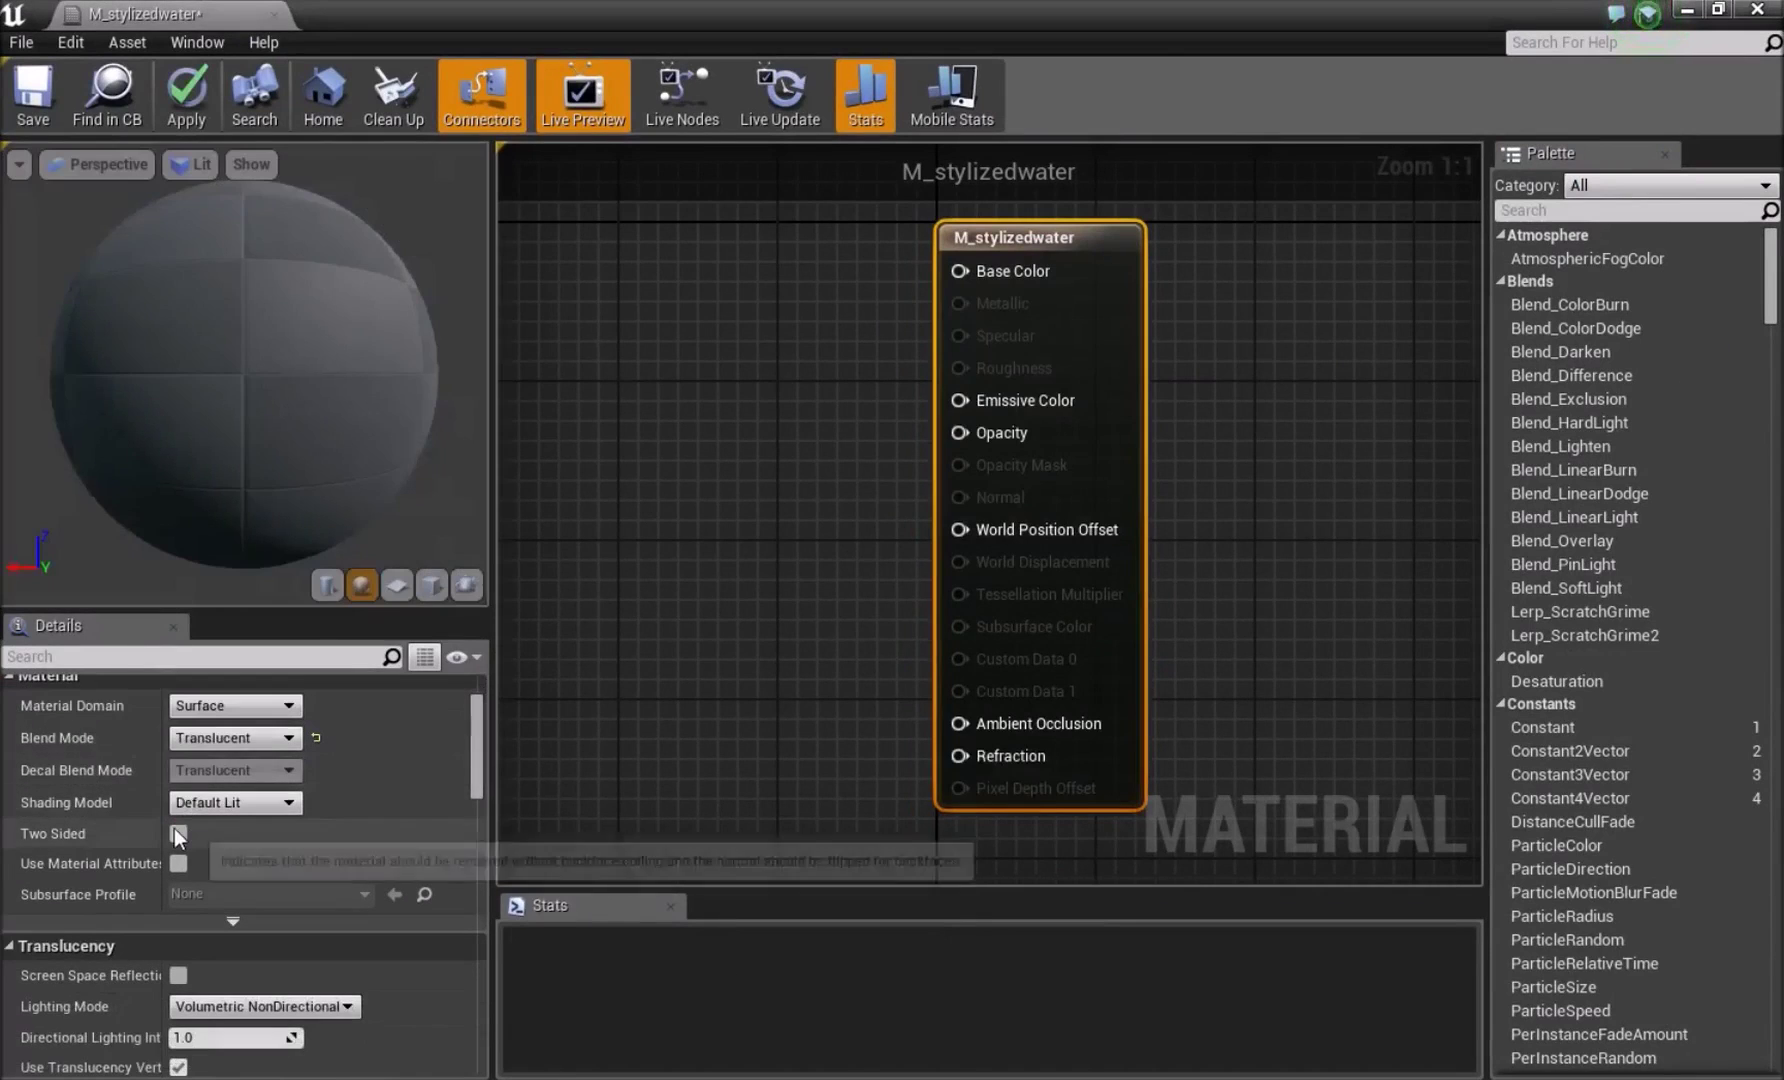
{"action": "scroll", "coordinate": [286, 813], "scroll_direction": "down", "scroll_amount": 1}
{"action": "left_click", "coordinate": [258, 847]}
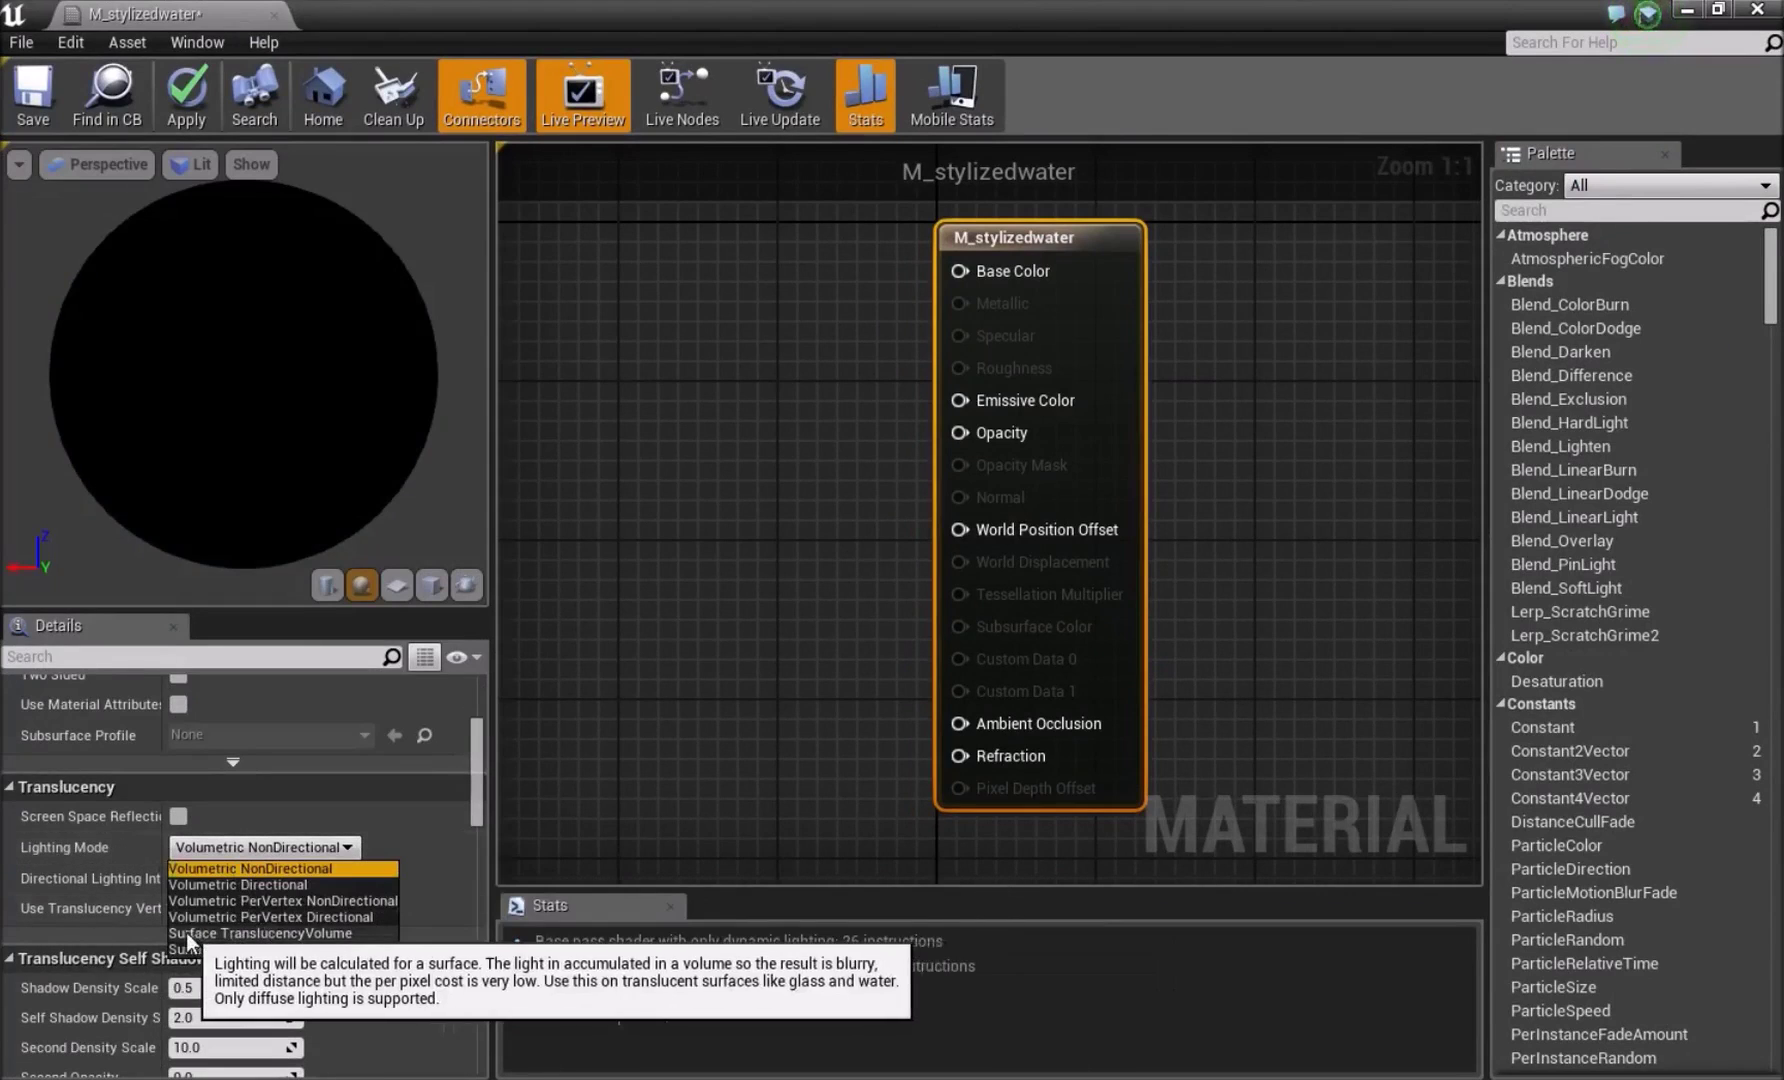
{"action": "left_click", "coordinate": [257, 936]}
Add two single-value constant nodes beside the material node and connect the upper one to Metallic
{"action": "right_click_drag", "start_coordinate": [652, 414], "coordinate": [728, 532]}
{"action": "left_click", "coordinate": [822, 463]}
{"action": "right_click_drag", "start_coordinate": [804, 456], "coordinate": [783, 498]}
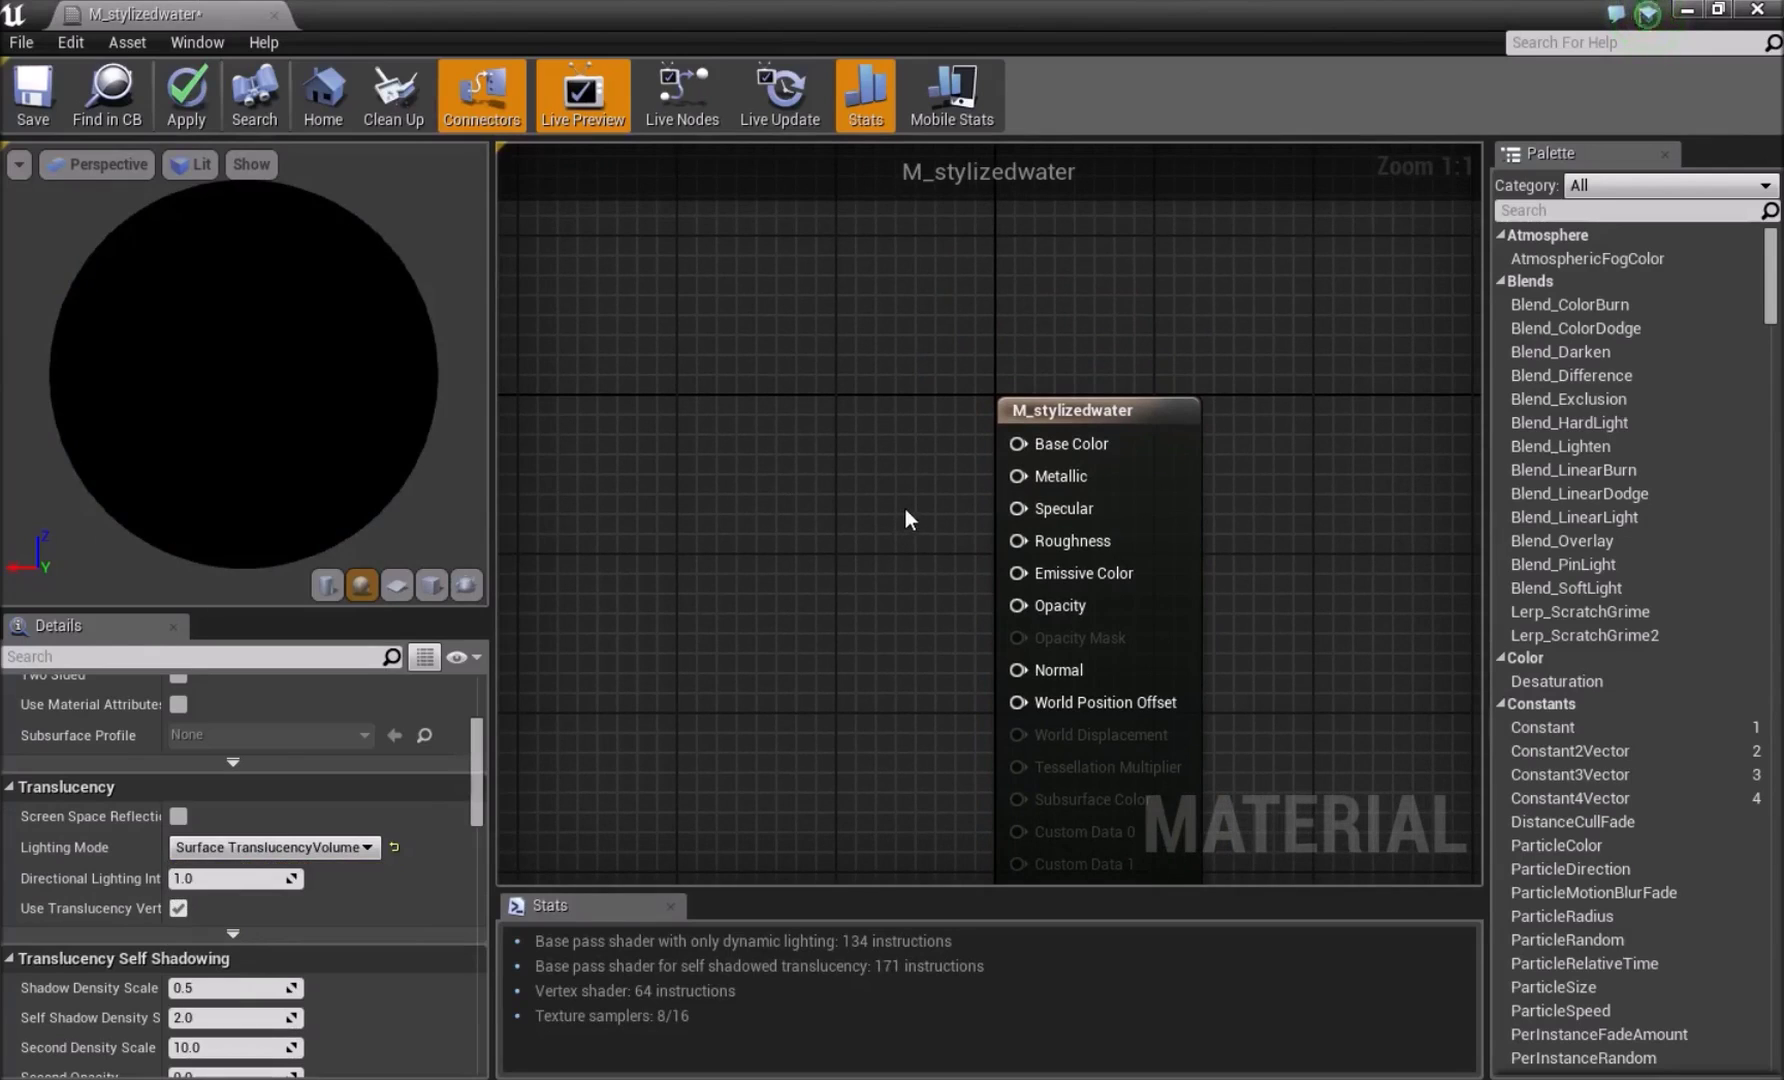
{"action": "key", "text": "1"}
{"action": "left_click", "coordinate": [885, 512]}
{"action": "key", "text": "1"}
{"action": "left_click", "coordinate": [869, 642]}
{"action": "left_click_drag", "start_coordinate": [854, 541], "coordinate": [1019, 551]}
{"action": "left_click", "coordinate": [870, 612]}
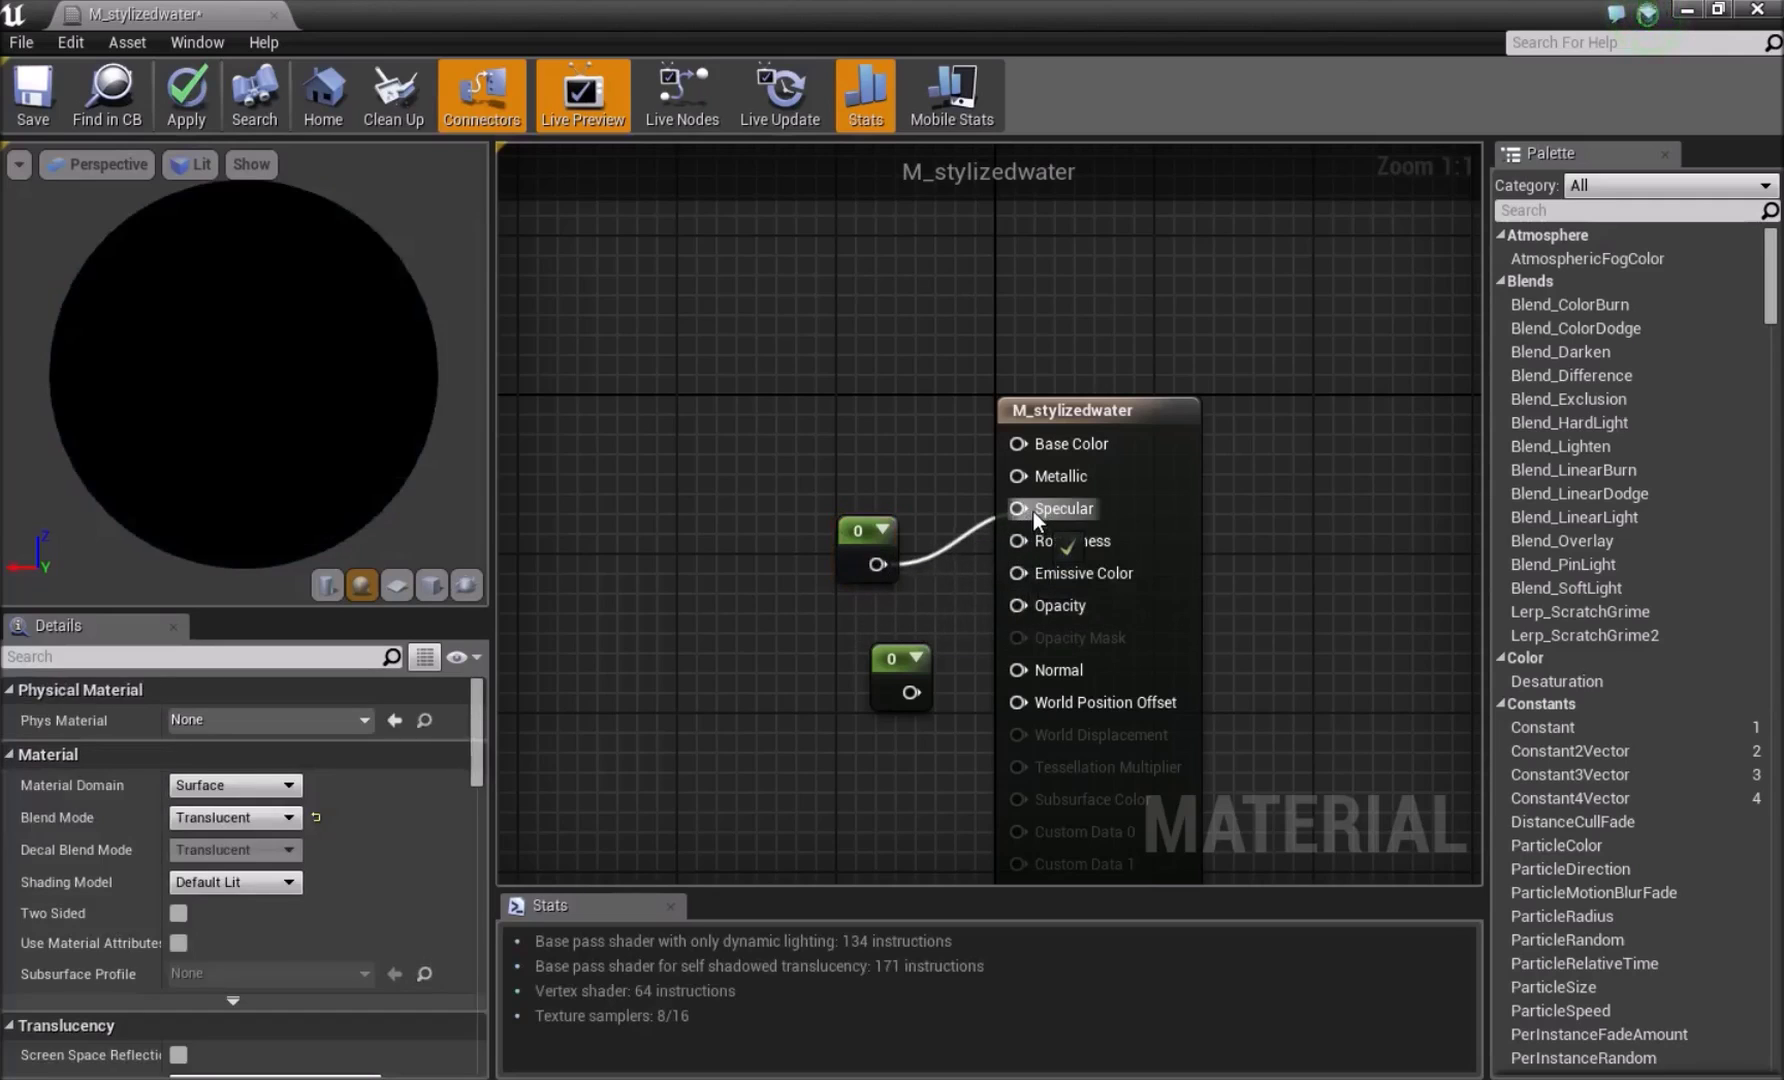
{"action": "left_click_drag", "start_coordinate": [1031, 485], "coordinate": [1031, 479]}
Convert the constant feeding the Metallic input into a parameter named Metallic
{"action": "right_click", "coordinate": [866, 552]}
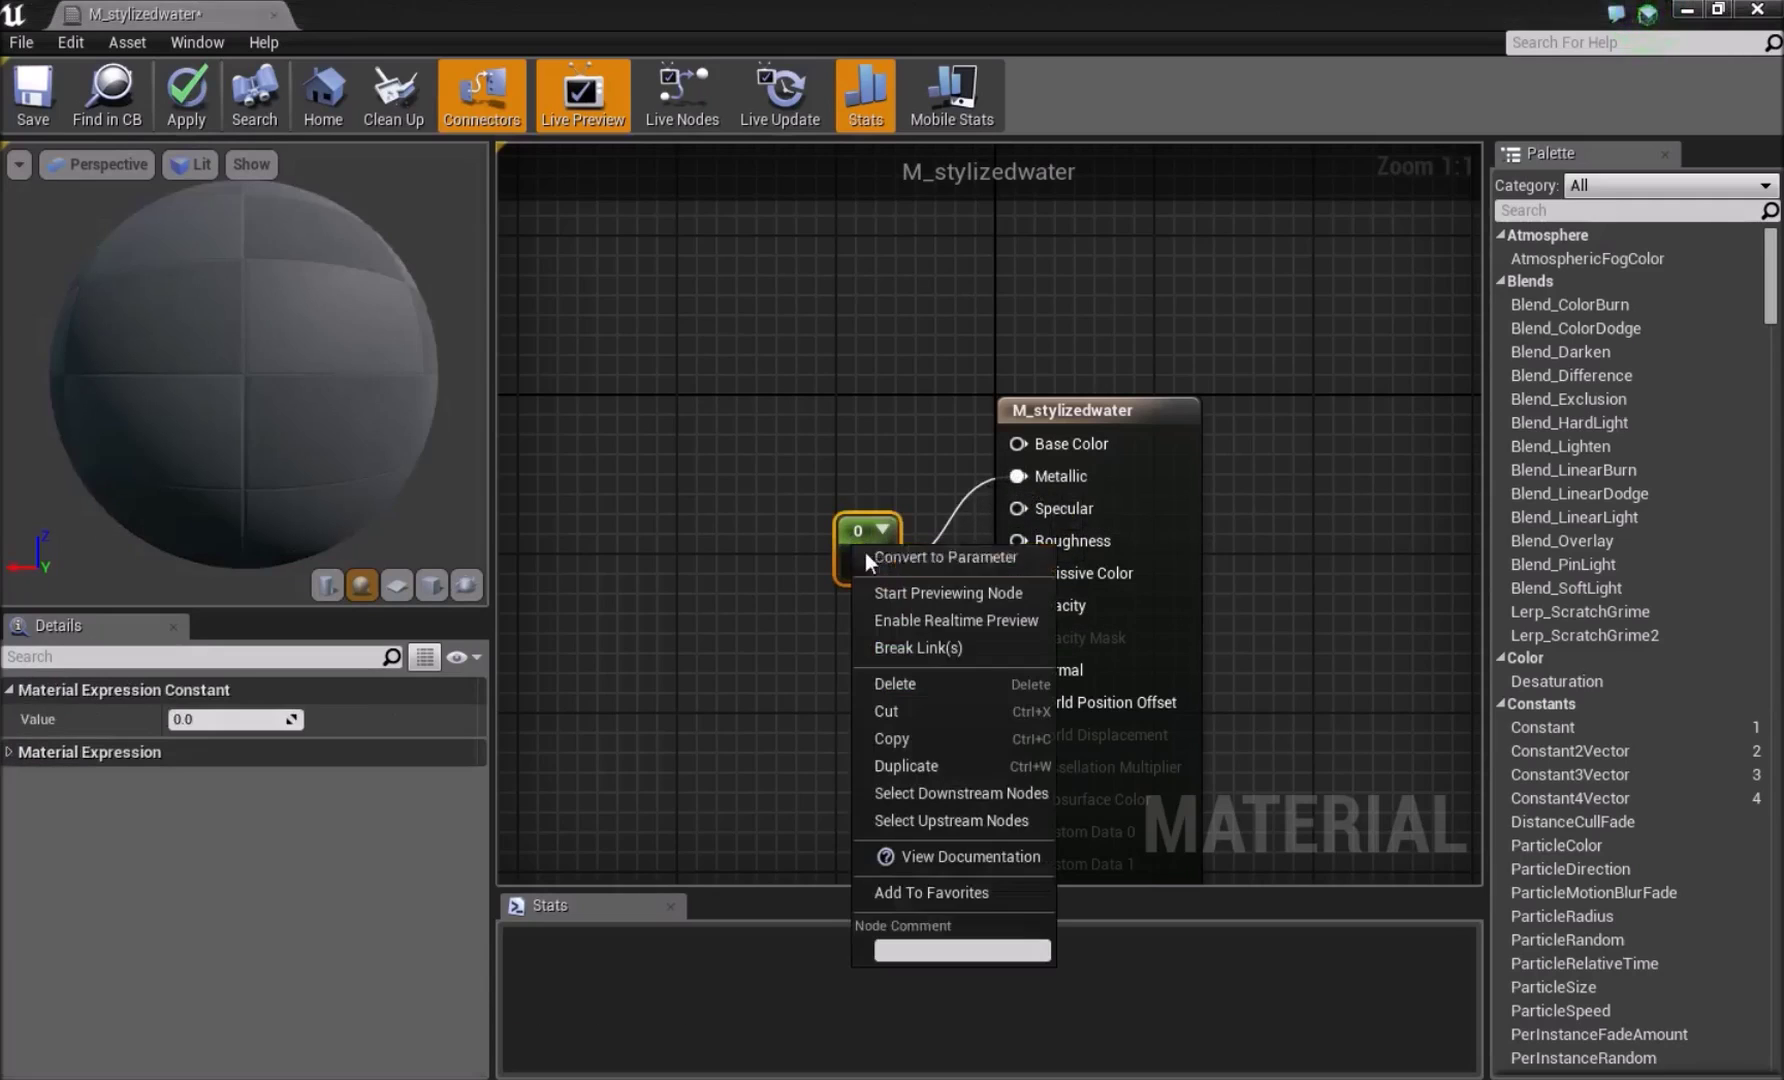
{"action": "left_click", "coordinate": [895, 557]}
{"action": "left_click", "coordinate": [211, 840]}
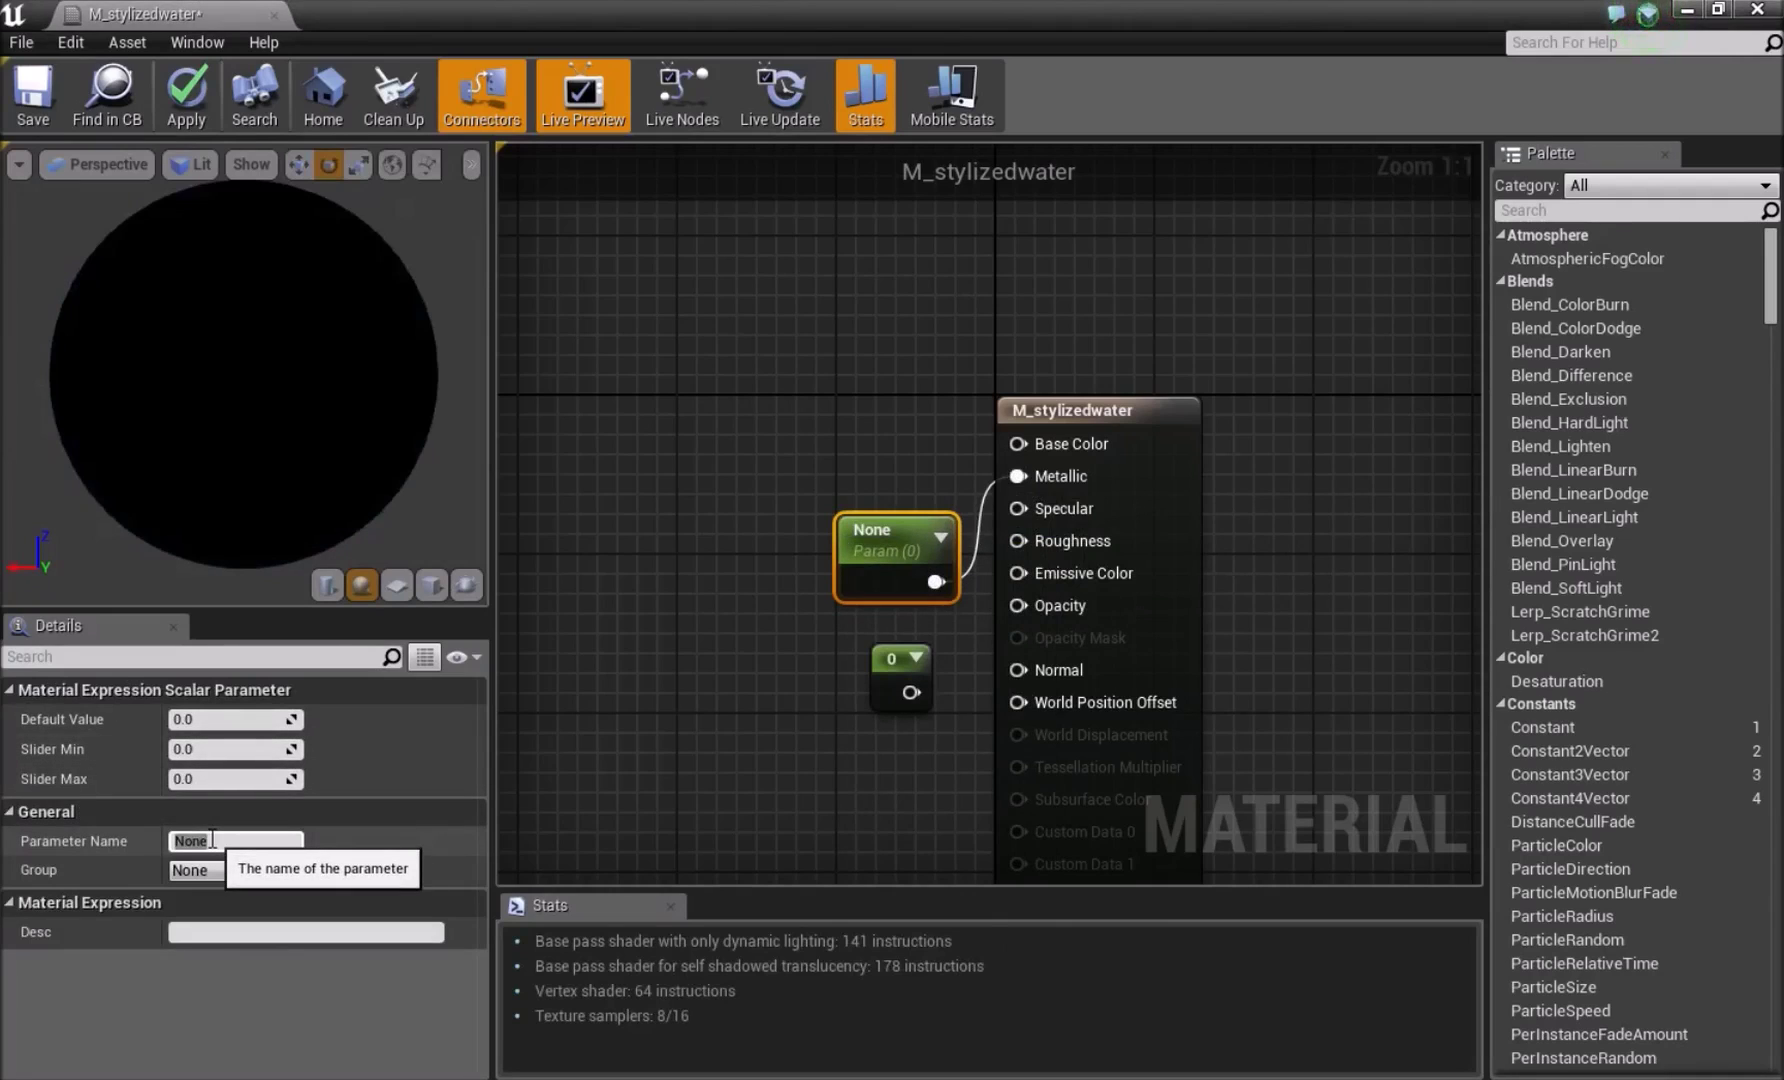
{"action": "type", "text": "Metallic"}
{"action": "key", "text": "Return"}
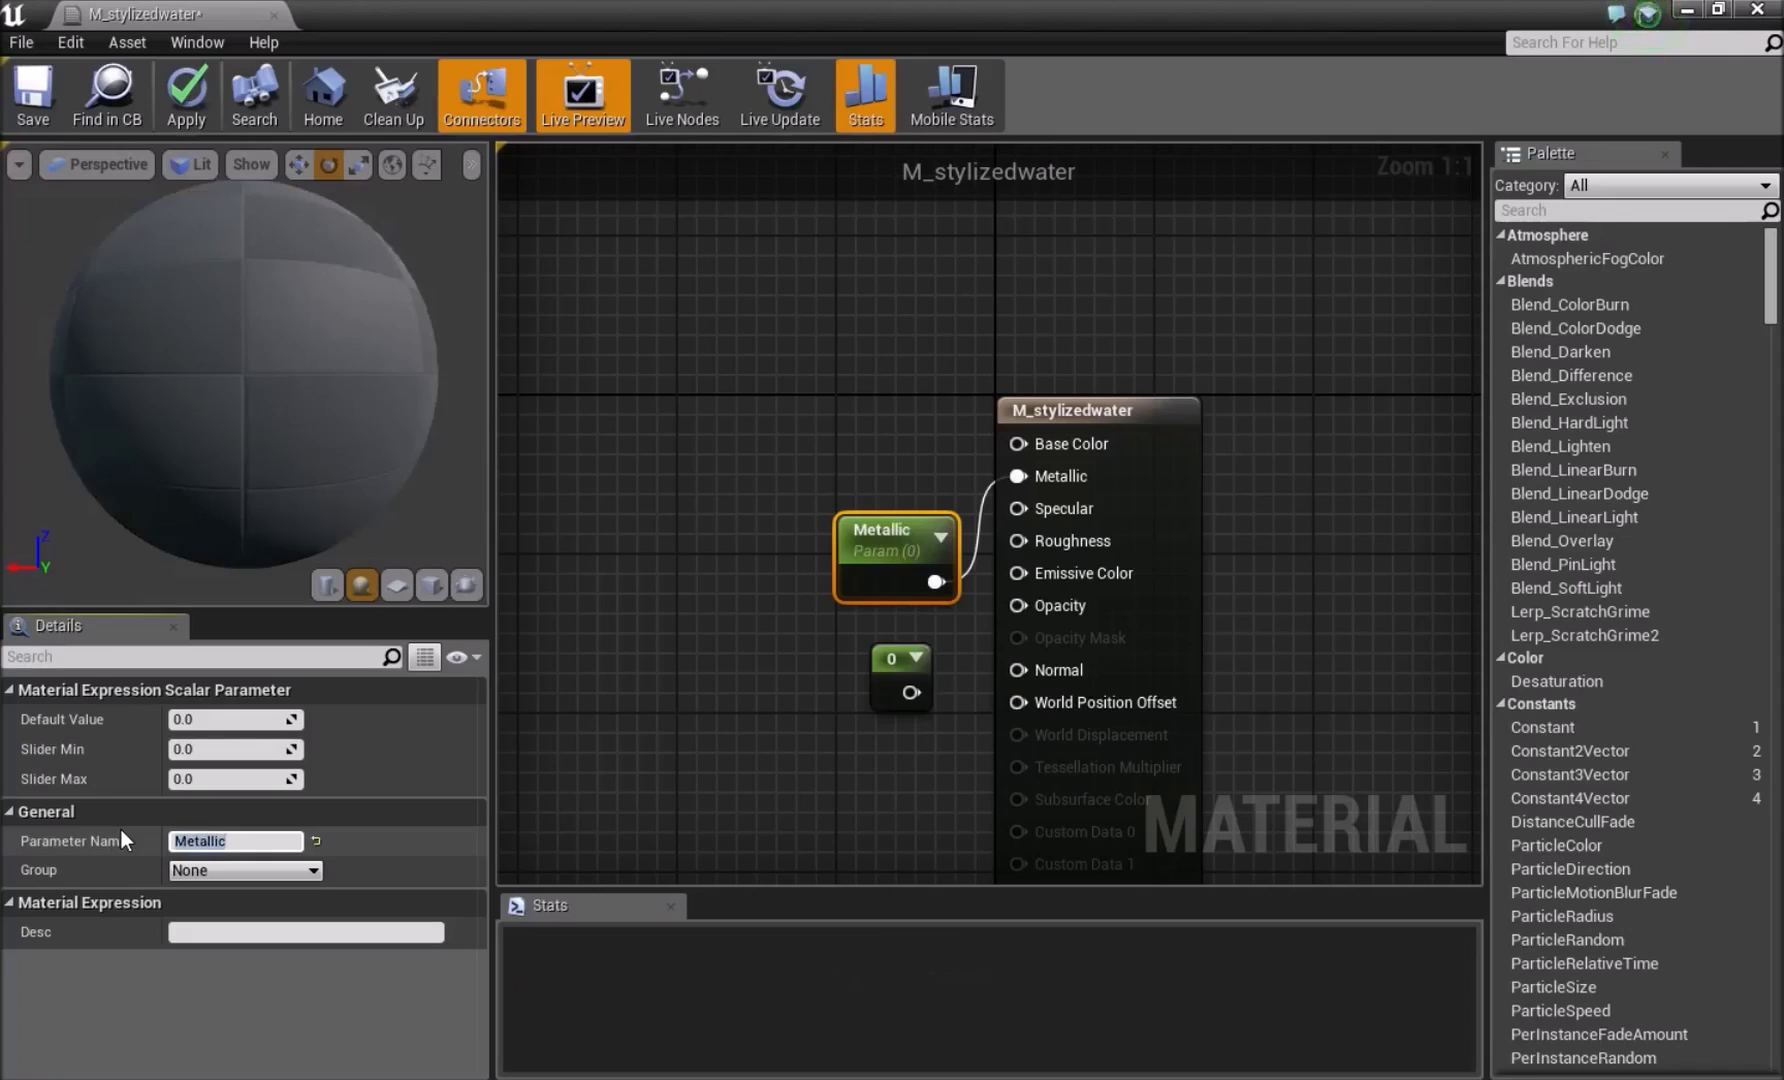
Connect the second constant to Roughness and convert it into a parameter named roughness
{"action": "left_click_drag", "start_coordinate": [870, 656], "coordinate": [1018, 541]}
{"action": "left_click_drag", "start_coordinate": [876, 565], "coordinate": [837, 505]}
{"action": "left_click", "coordinate": [846, 666]}
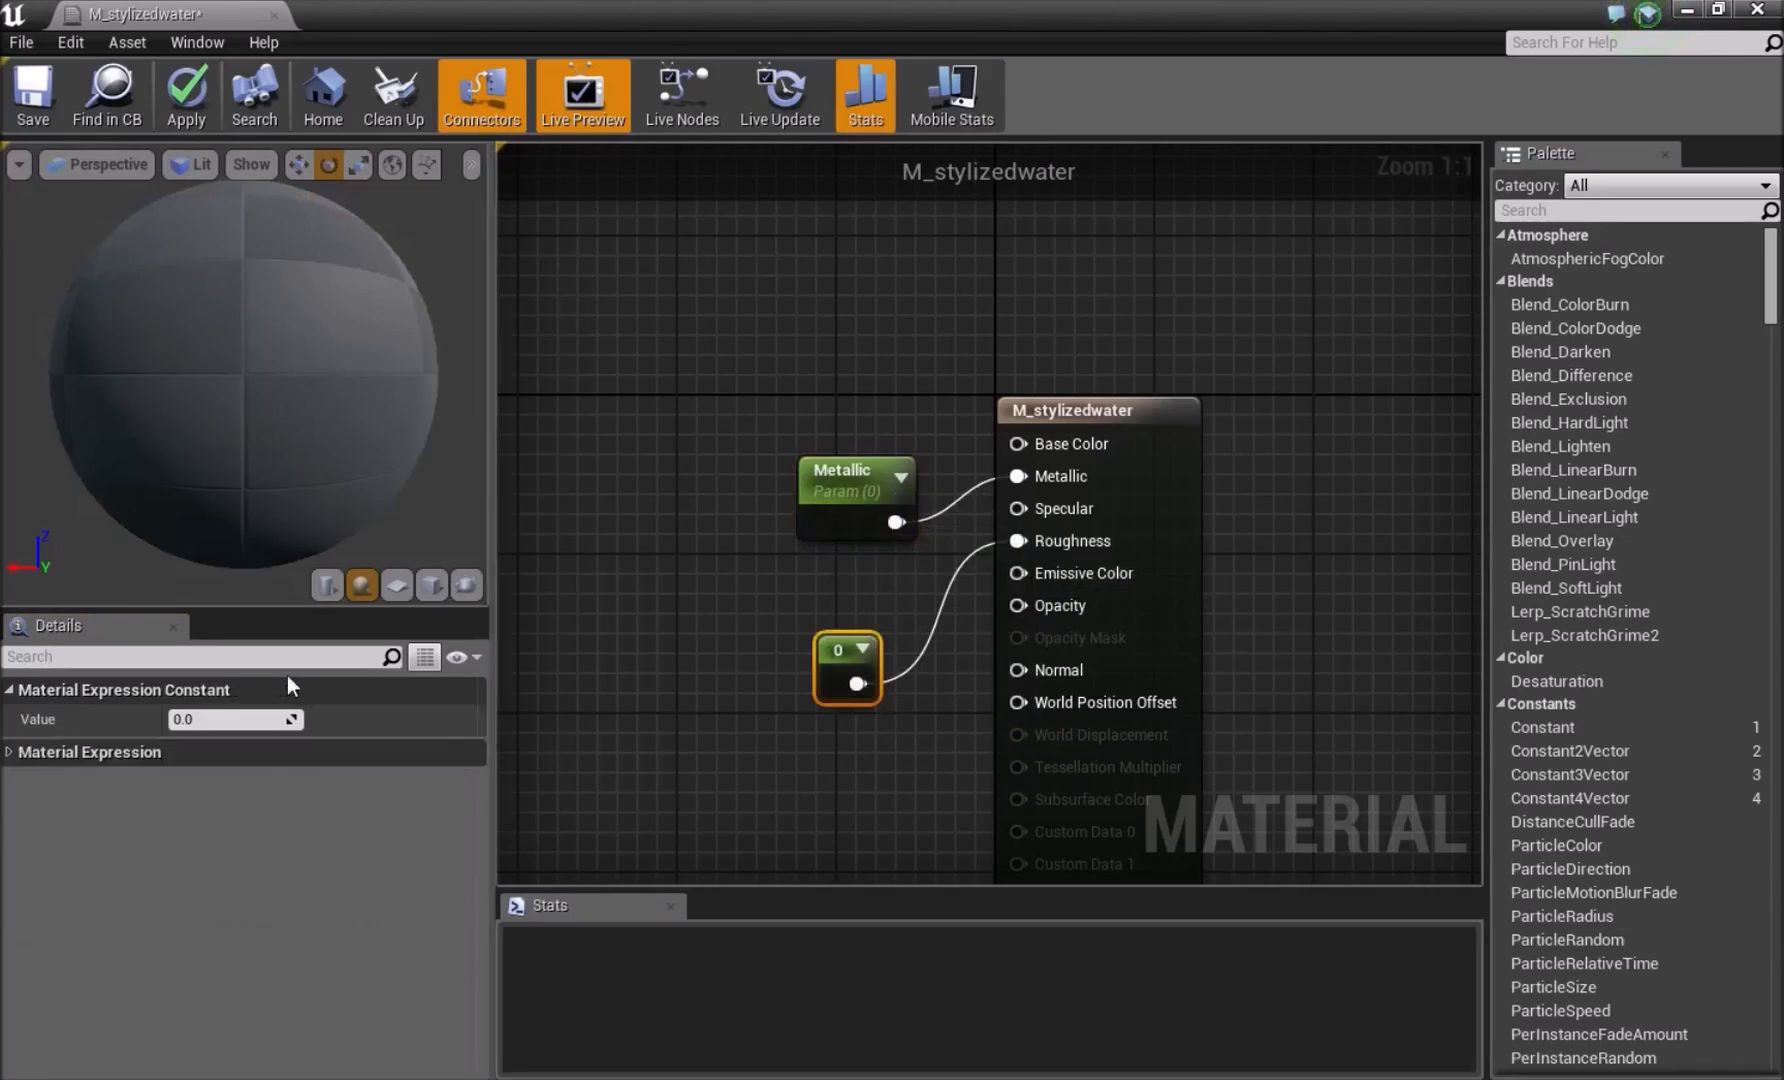
{"action": "right_click", "coordinate": [850, 655]}
{"action": "left_click", "coordinate": [875, 661]}
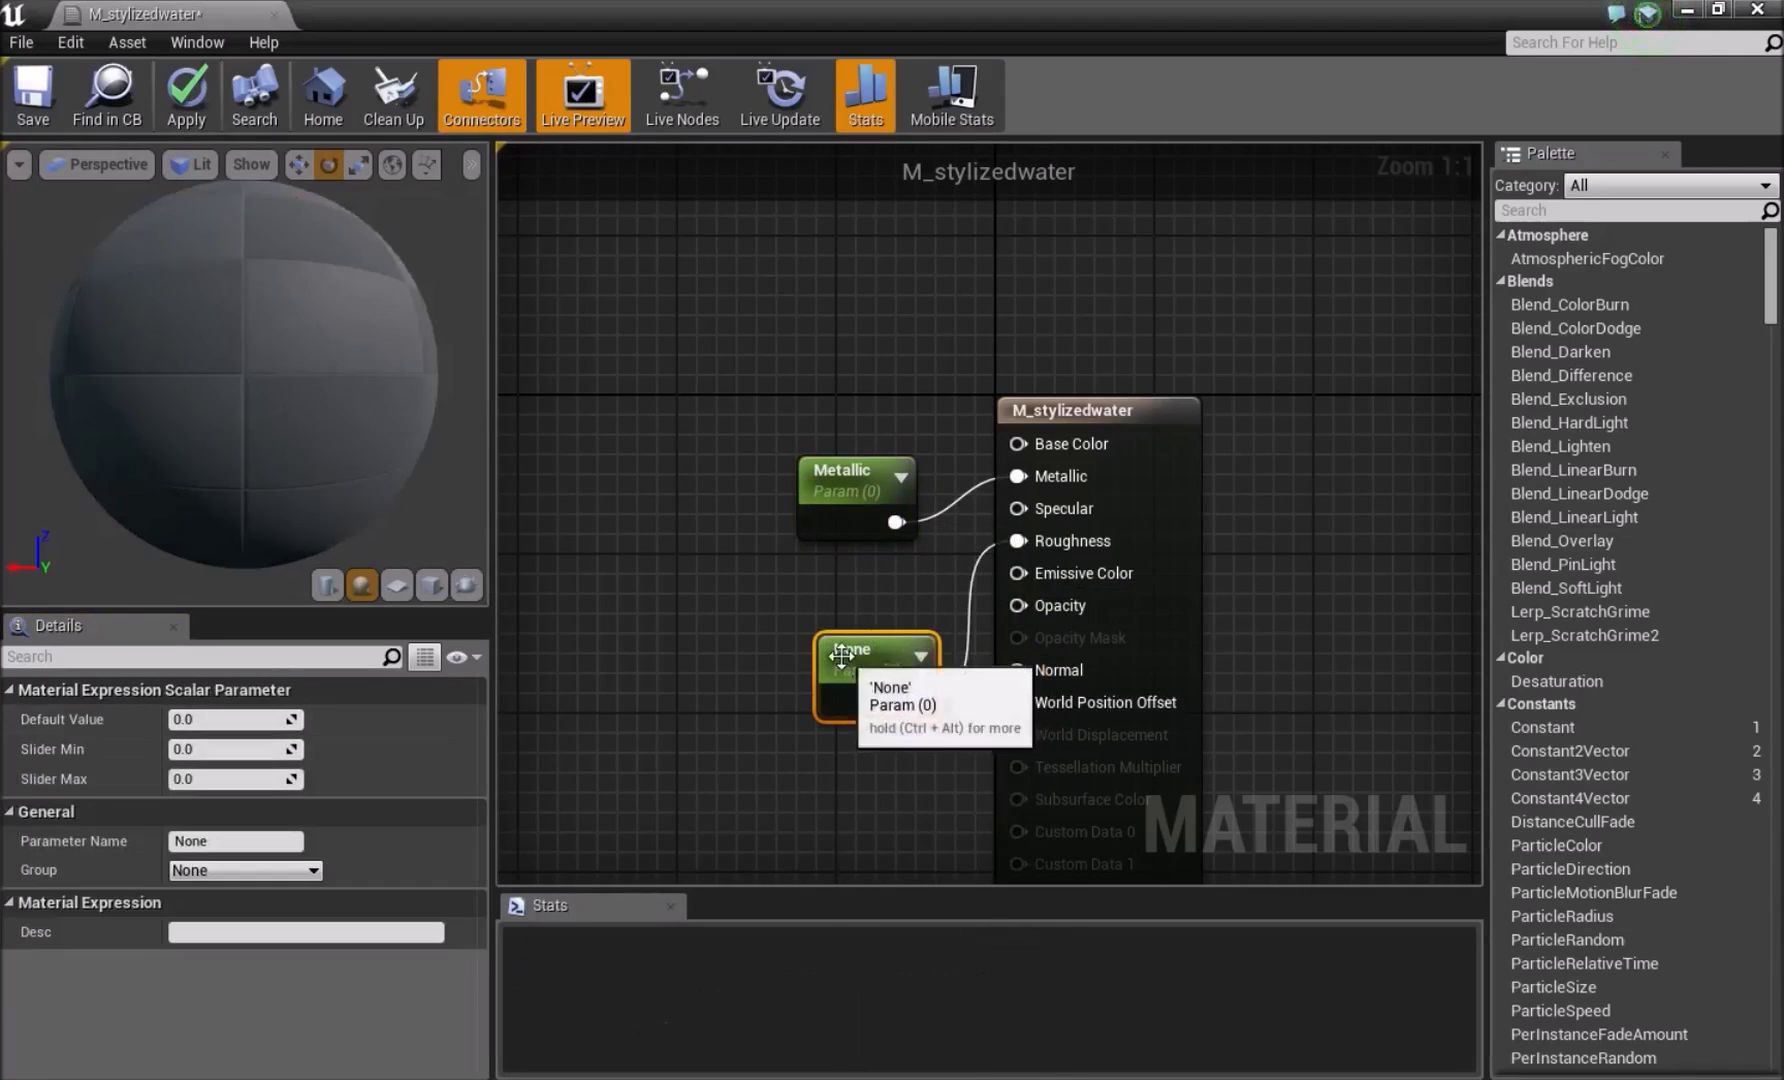
{"action": "left_click", "coordinate": [282, 840]}
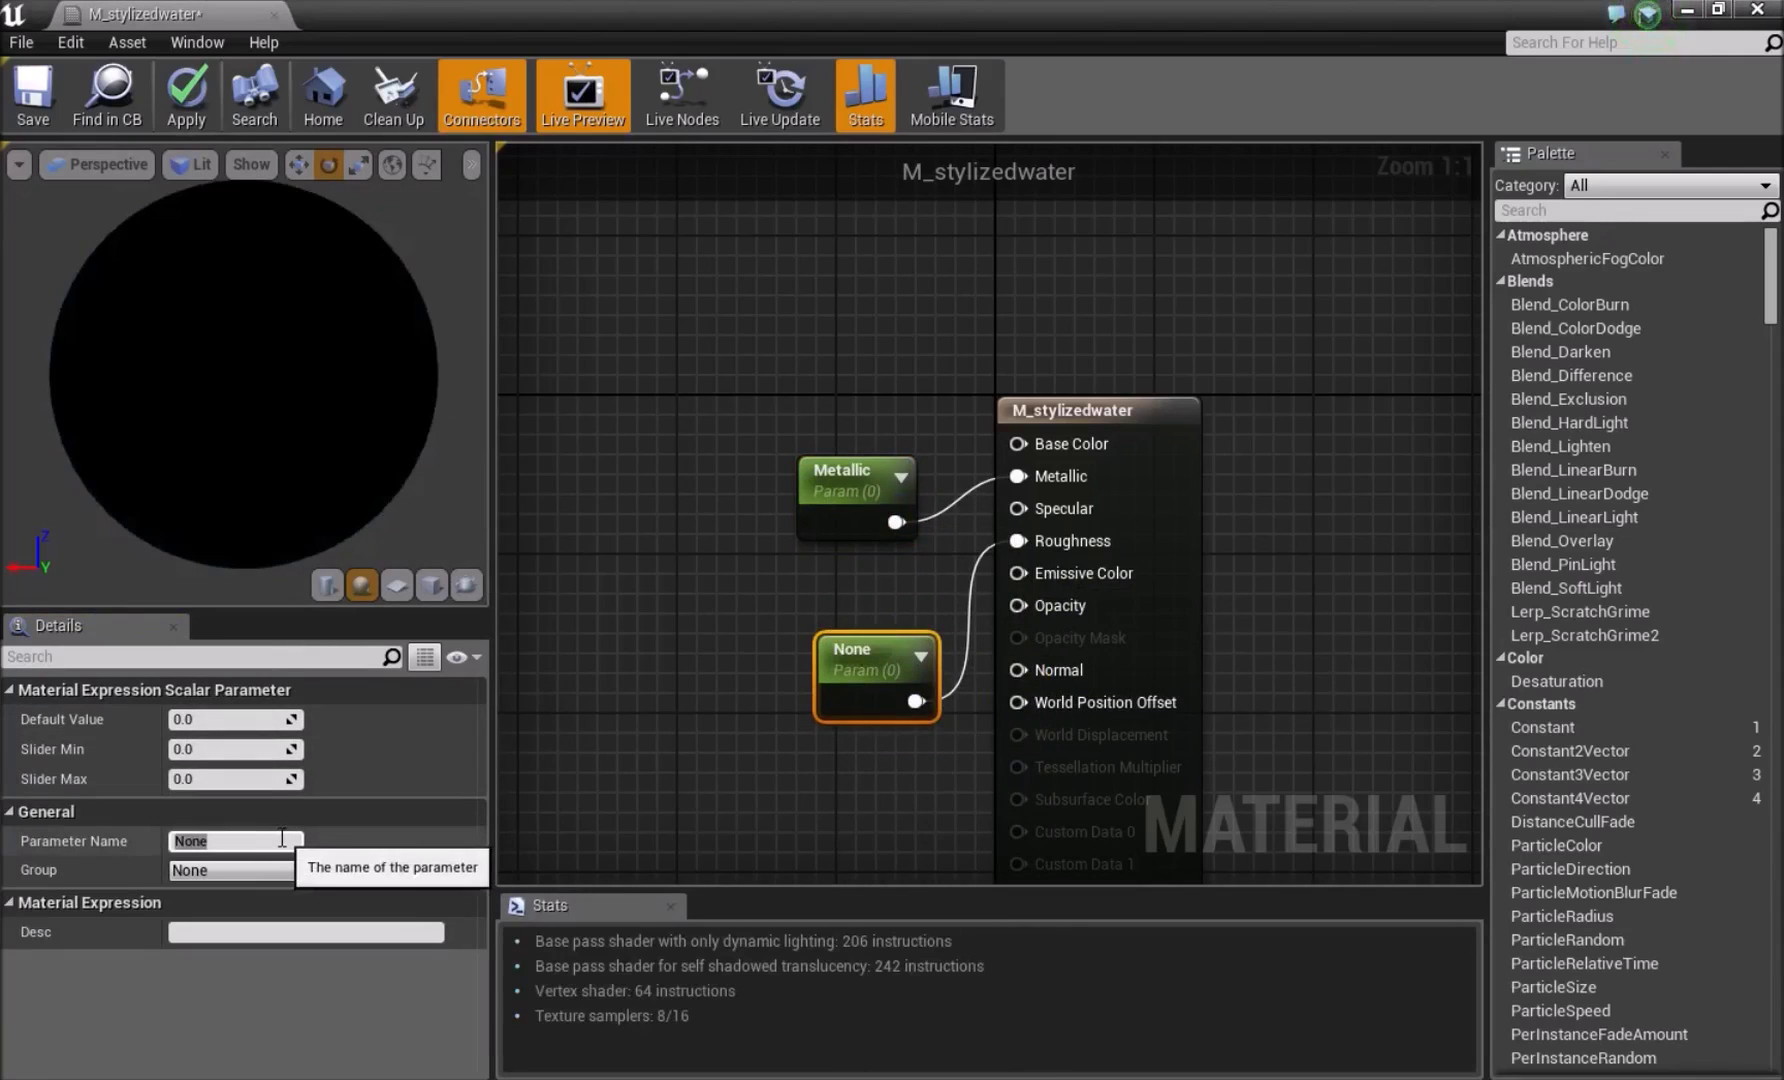
{"action": "left_click", "coordinate": [238, 840]}
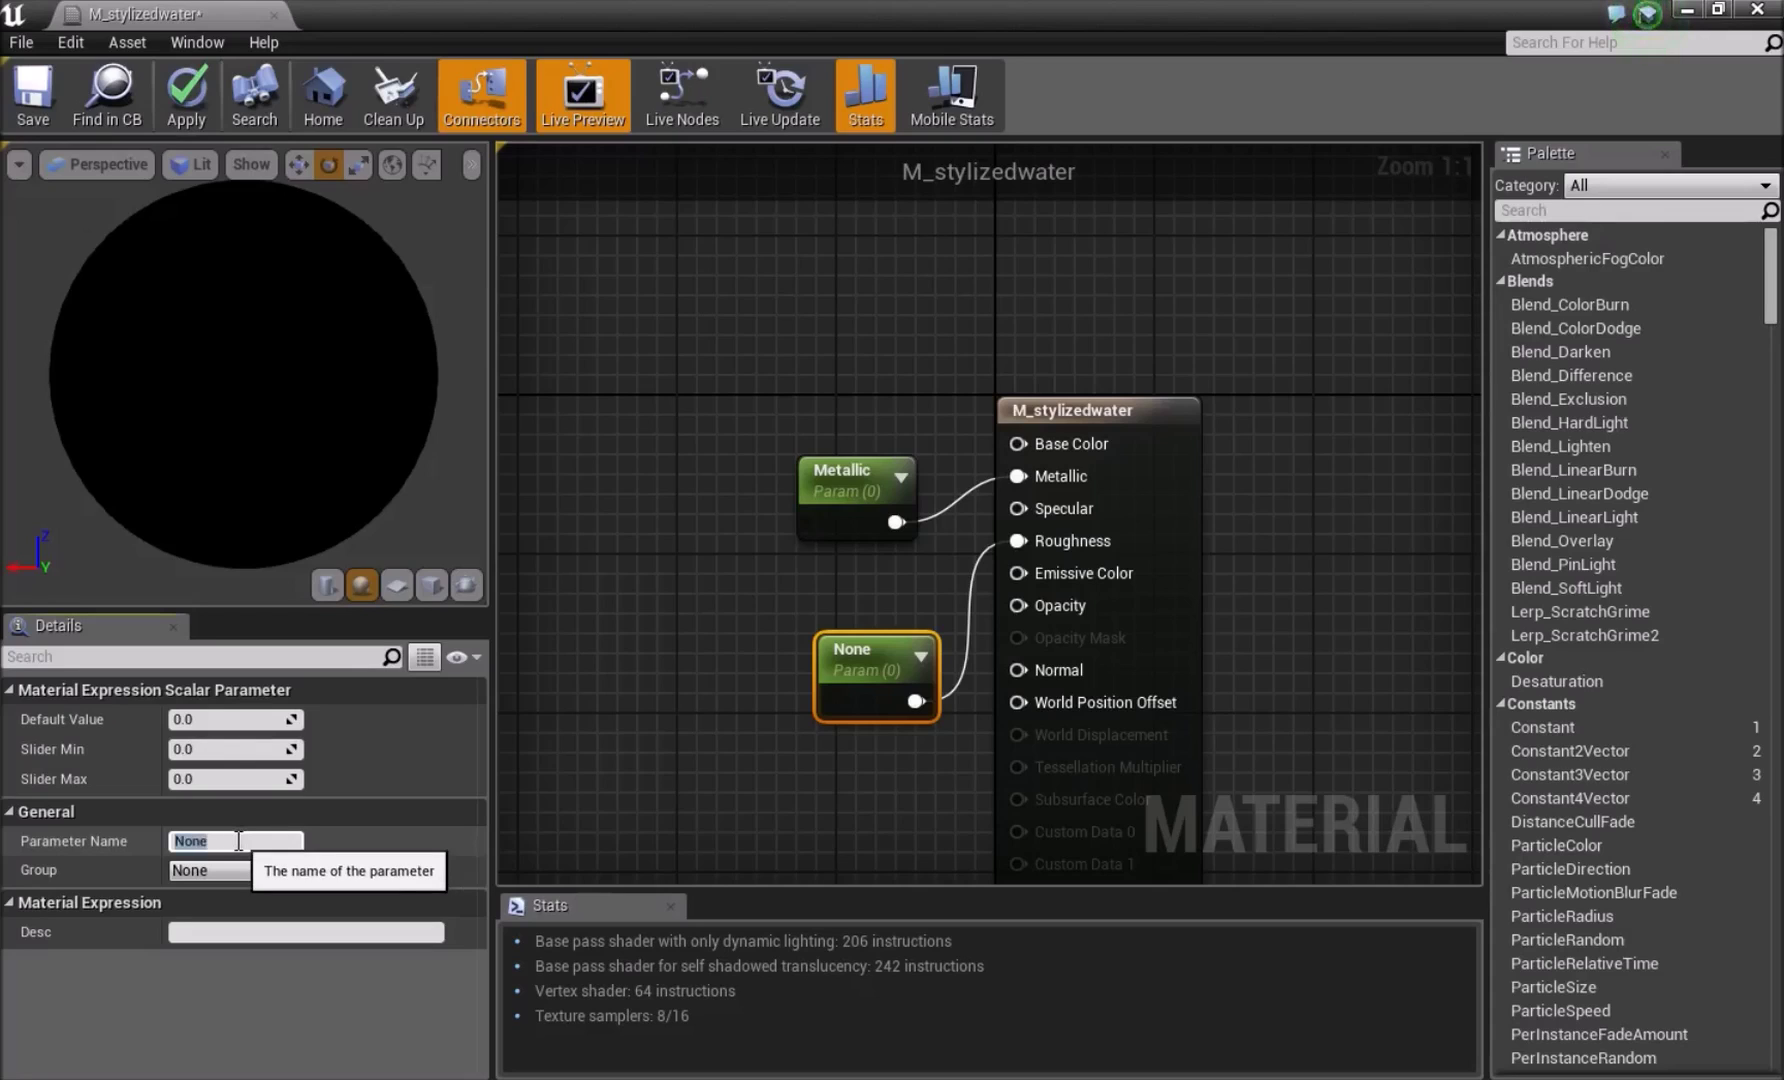
{"action": "type", "text": "roughness"}
{"action": "key", "text": "Return"}
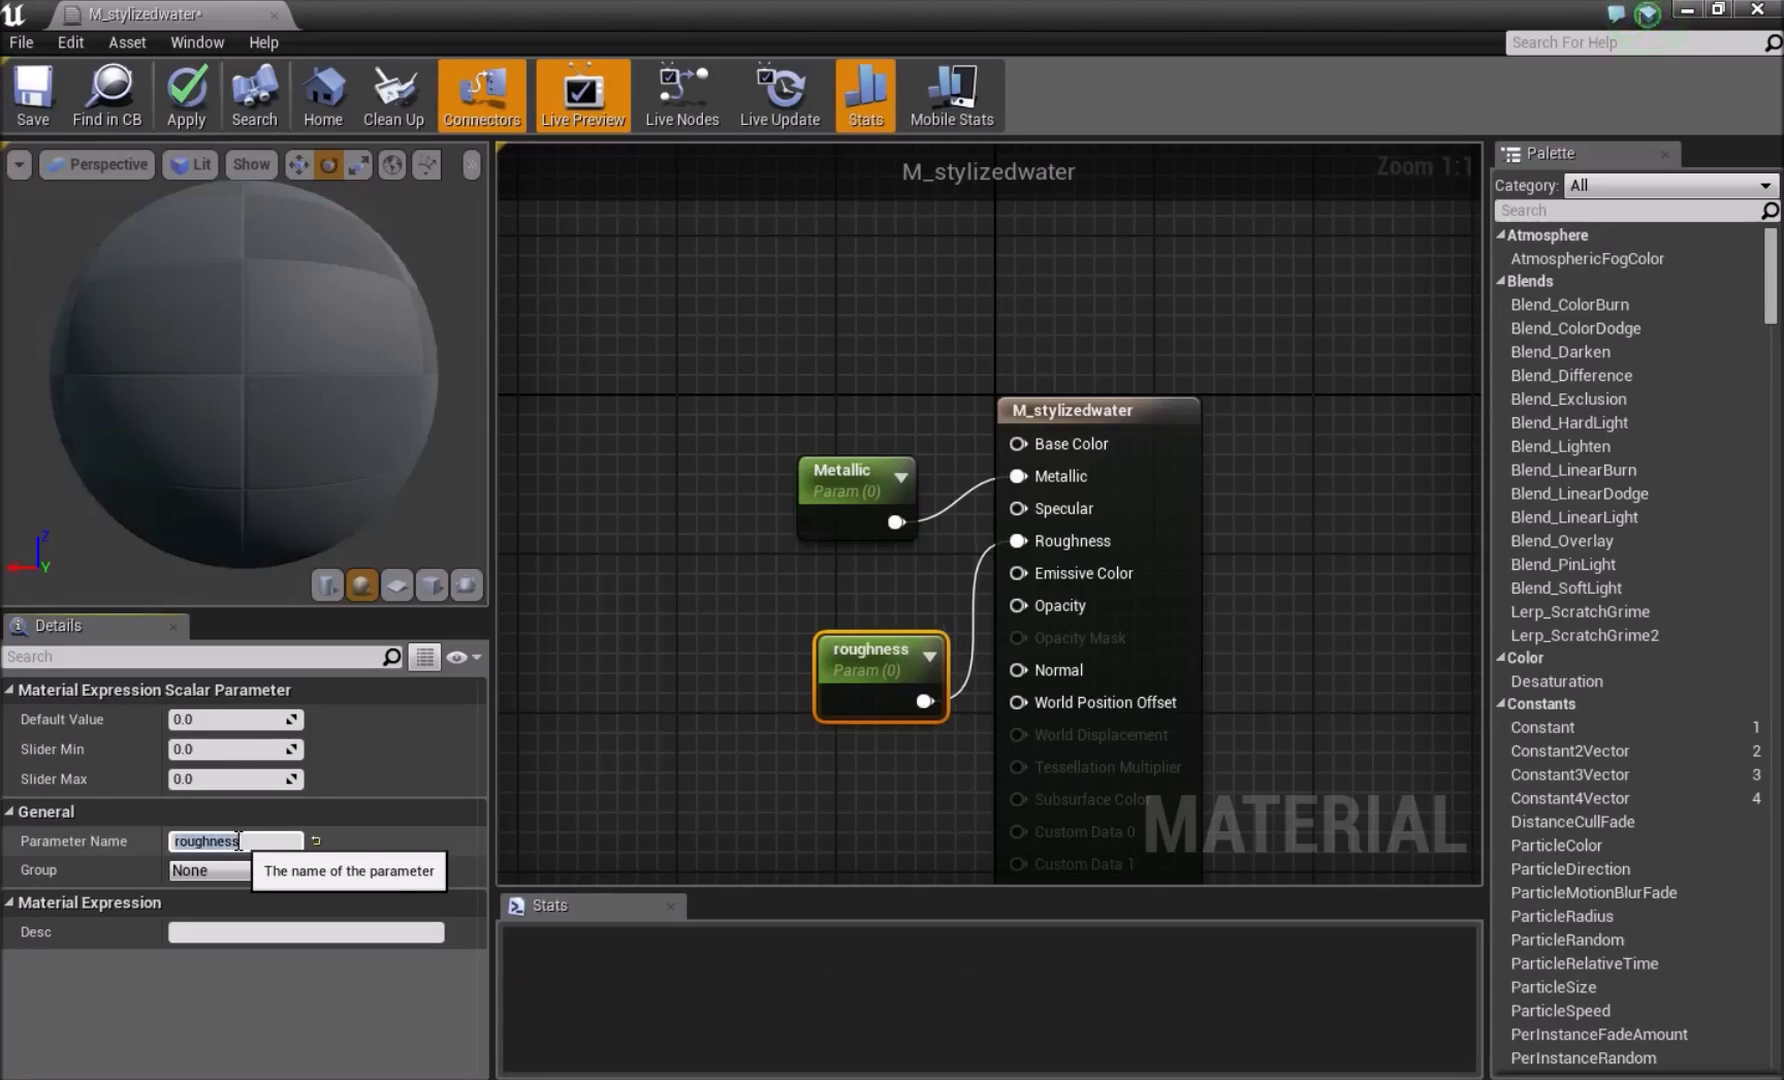
Set the roughness parameter's default value to 1 and stack it with the Metallic parameter beside the material node
{"action": "left_click_drag", "start_coordinate": [889, 712], "coordinate": [770, 692]}
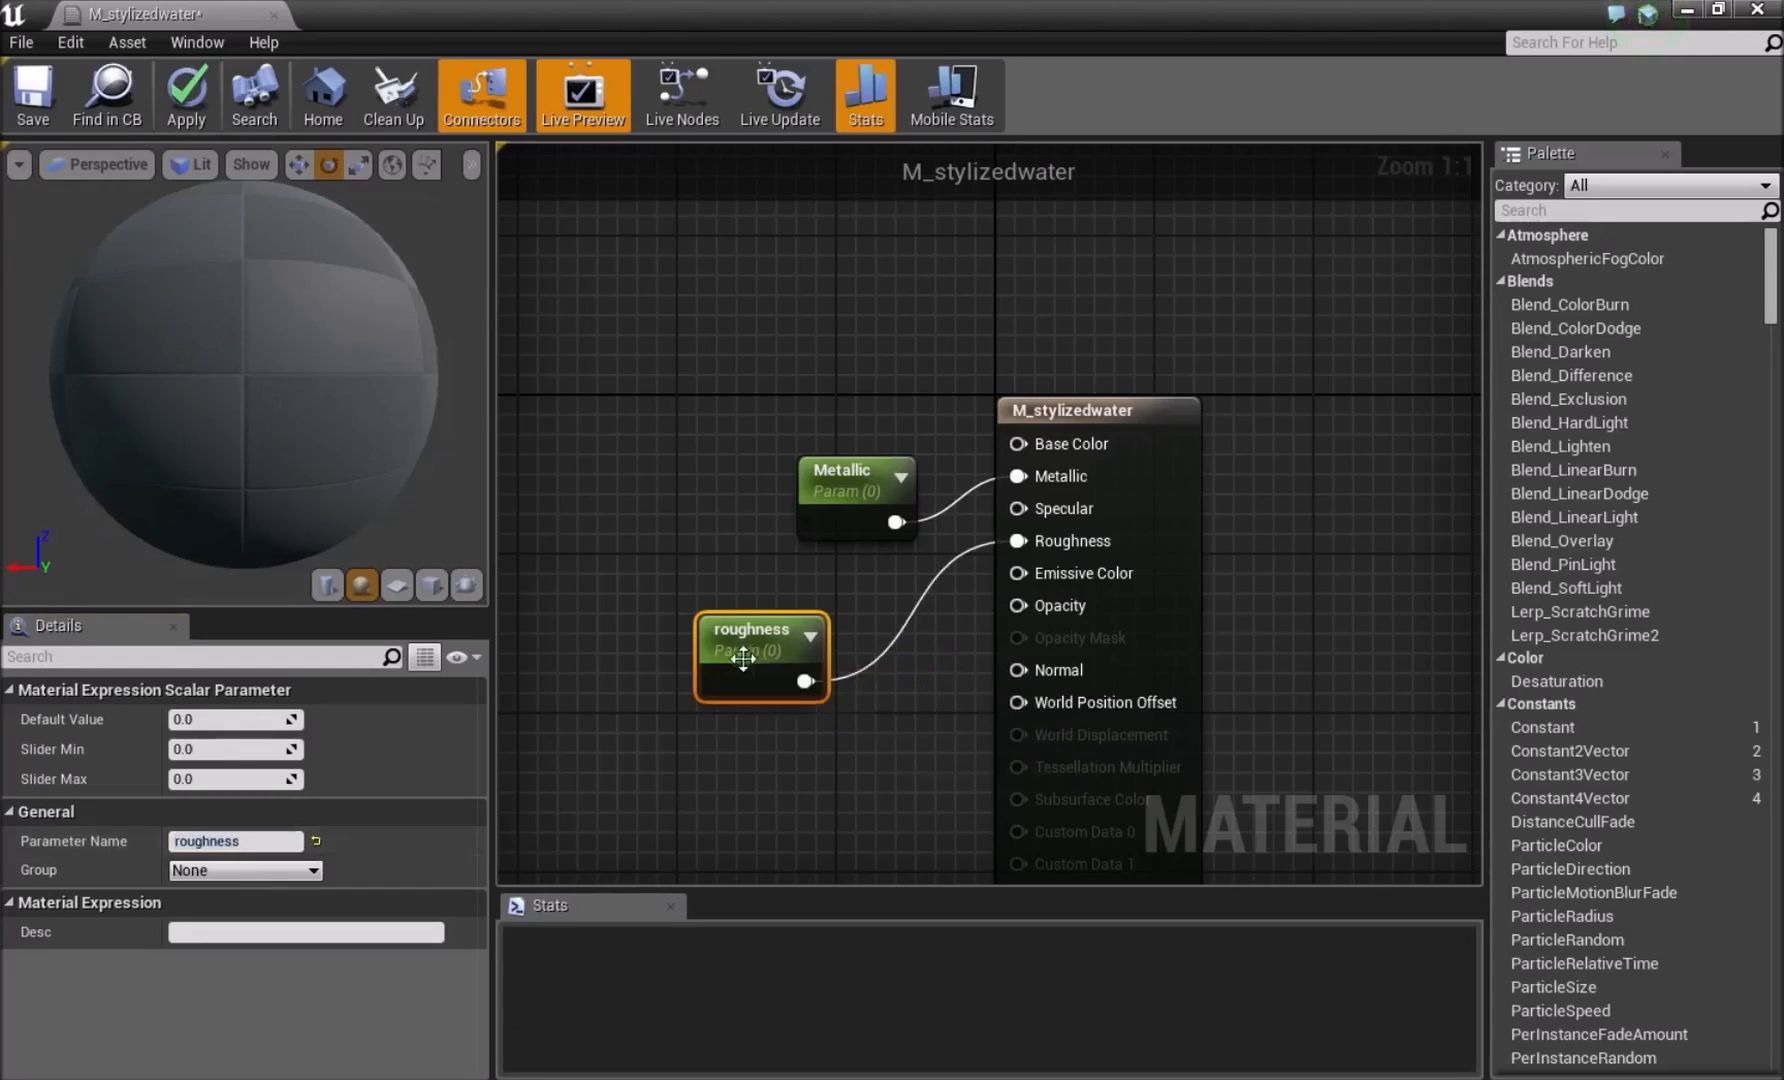
{"action": "left_click", "coordinate": [200, 720]}
{"action": "type", "text": "1"}
{"action": "key", "text": "Return"}
{"action": "left_click_drag", "start_coordinate": [840, 464], "coordinate": [743, 523]}
{"action": "left_click", "coordinate": [672, 322]}
Add two Constant3Vector nodes above the scalar parameters and stack them vertically
{"action": "right_click_drag", "start_coordinate": [672, 322], "coordinate": [812, 461]}
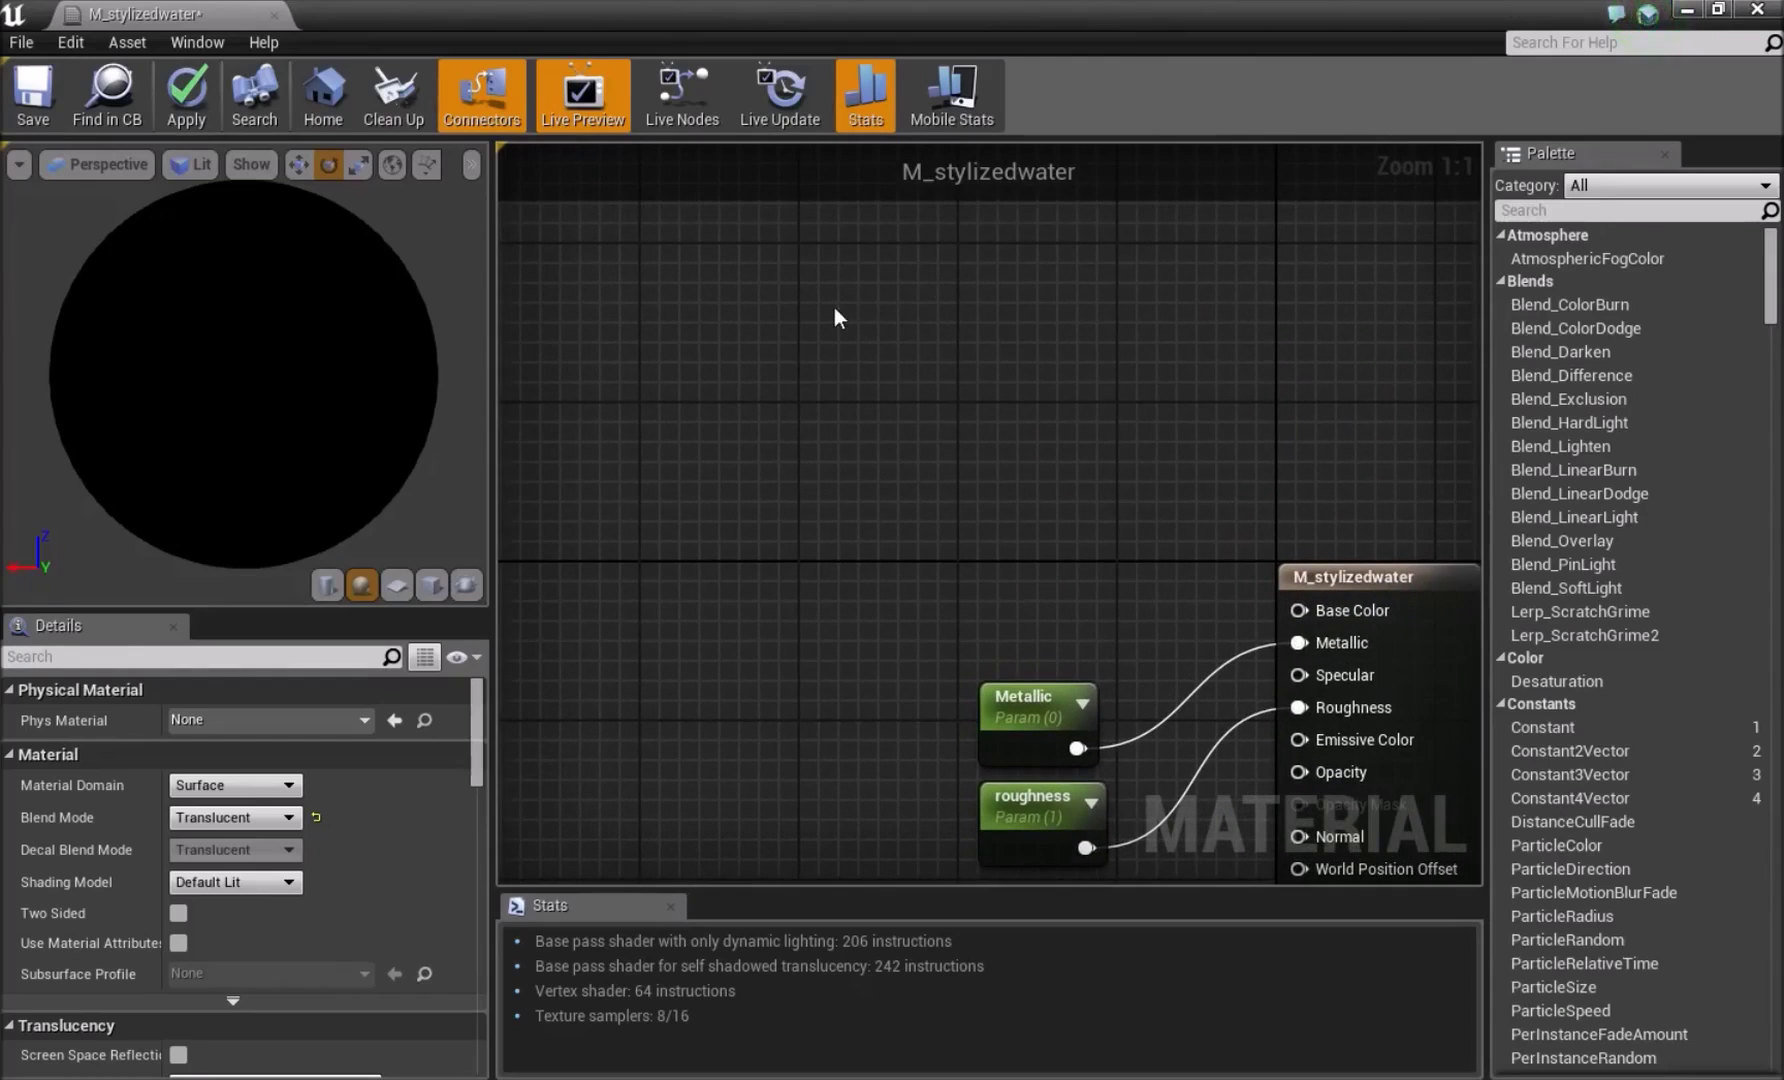
{"action": "left_click", "coordinate": [803, 286]}
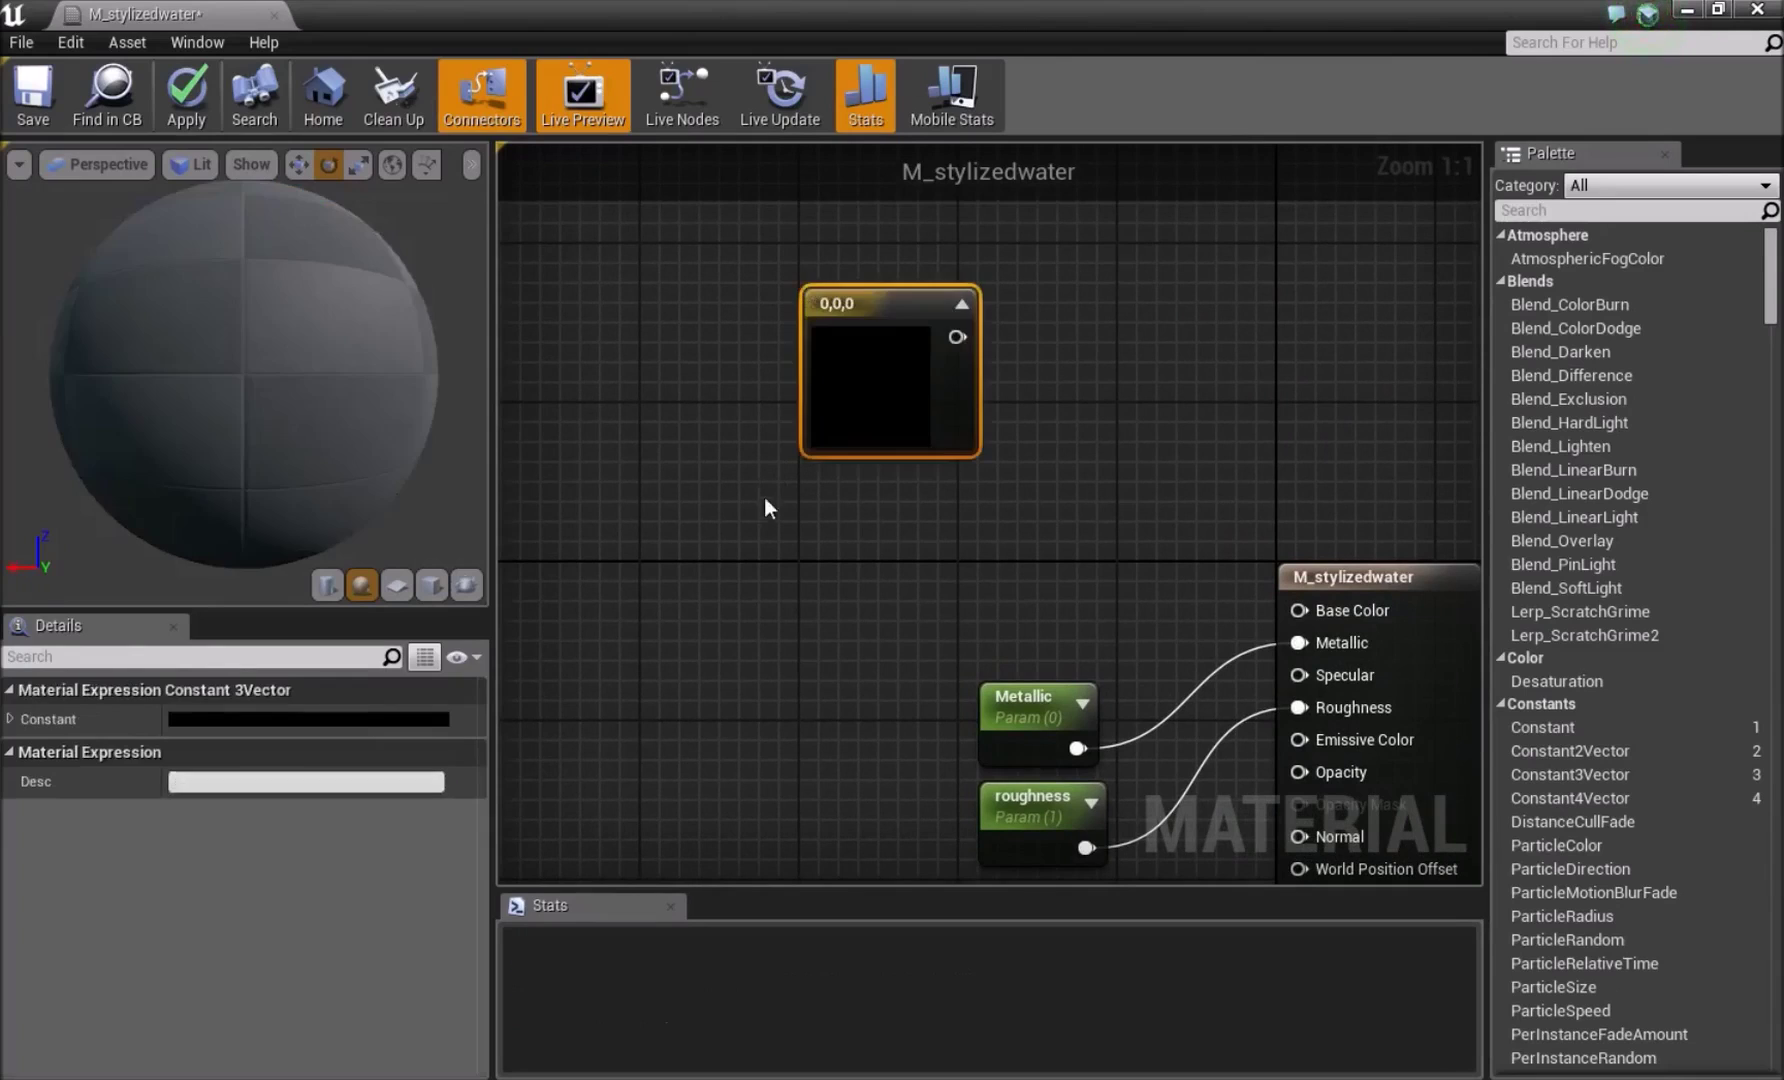
{"action": "left_click", "coordinate": [764, 498]}
{"action": "left_click_drag", "start_coordinate": [848, 410], "coordinate": [742, 306]}
{"action": "left_click_drag", "start_coordinate": [792, 557], "coordinate": [704, 421]}
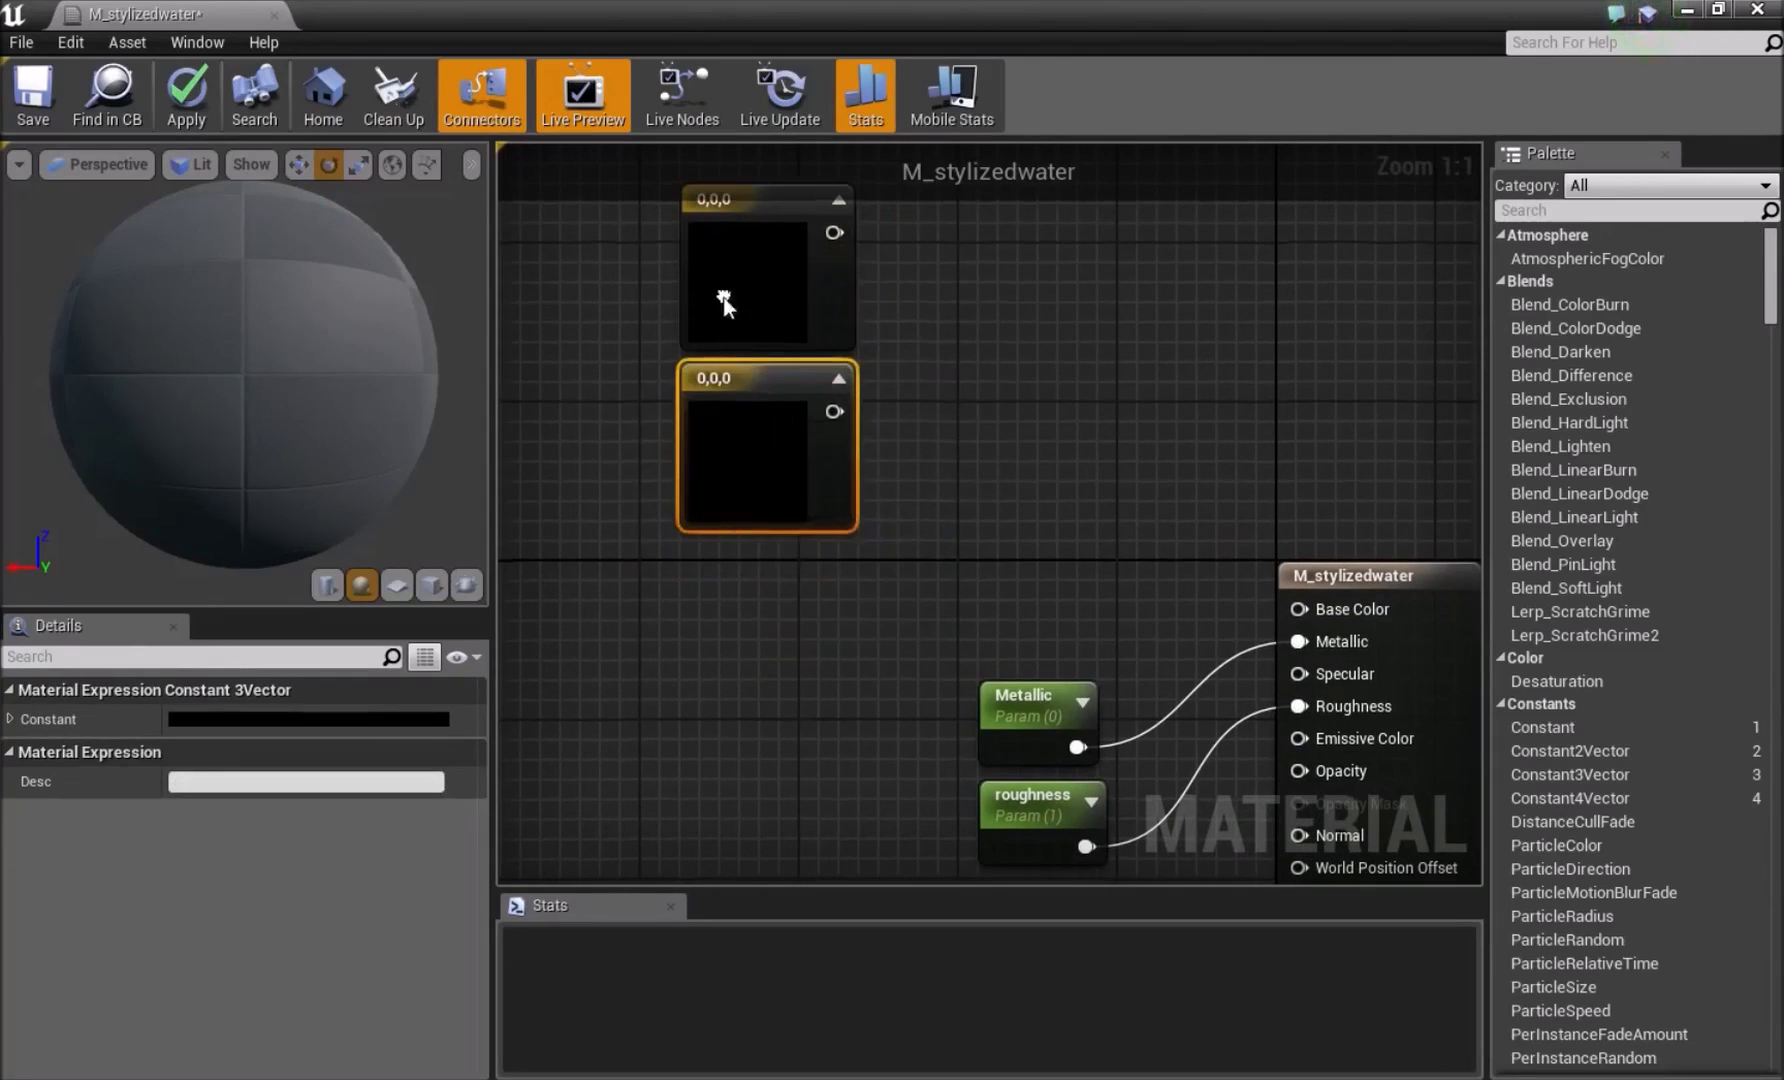
Convert both Constant3Vector nodes into vector parameters and space them apart so they do not overlap
{"action": "right_click", "coordinate": [724, 297]}
{"action": "left_click", "coordinate": [701, 411], "text": "ctrl"}
{"action": "right_click", "coordinate": [702, 298]}
{"action": "left_click", "coordinate": [738, 312]}
{"action": "left_click", "coordinate": [880, 325]}
{"action": "left_click_drag", "start_coordinate": [776, 310], "coordinate": [755, 272]}
{"action": "left_click_drag", "start_coordinate": [753, 395], "coordinate": [713, 415]}
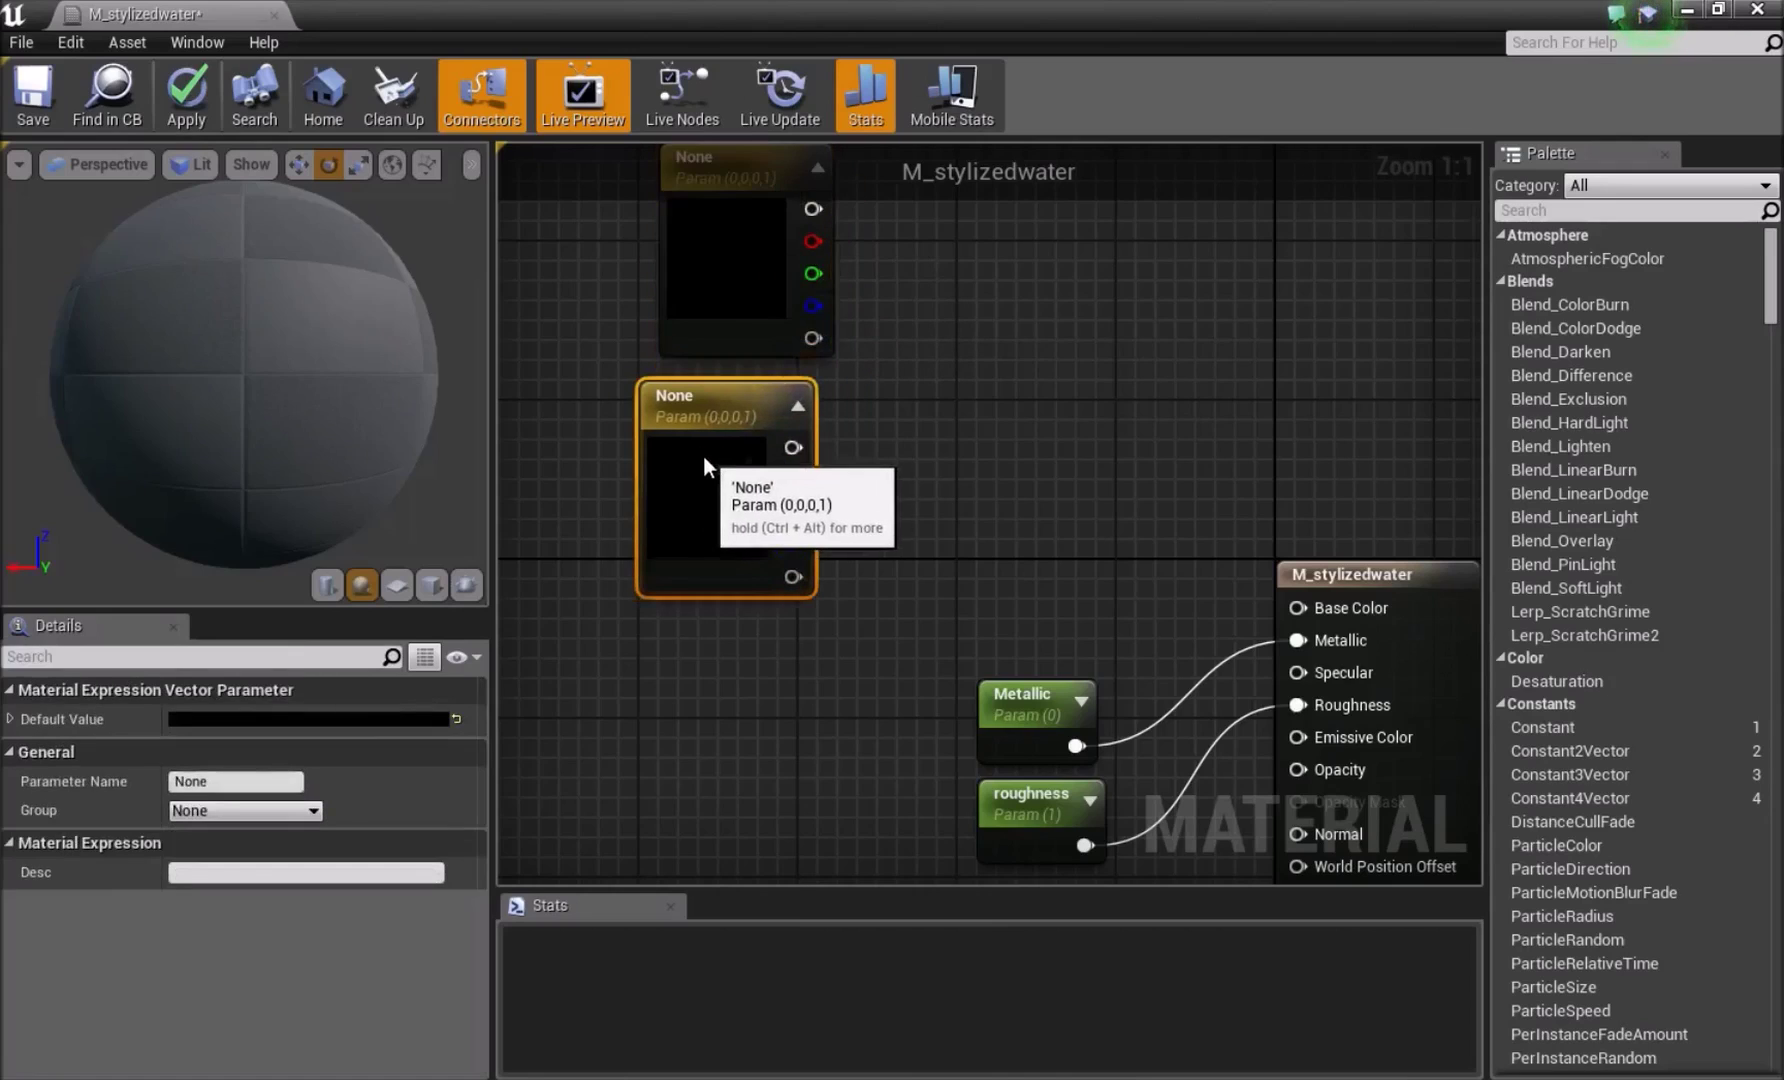
Name the upper vector parameter Color 1
{"action": "left_click", "coordinate": [720, 300]}
{"action": "left_click", "coordinate": [262, 782]}
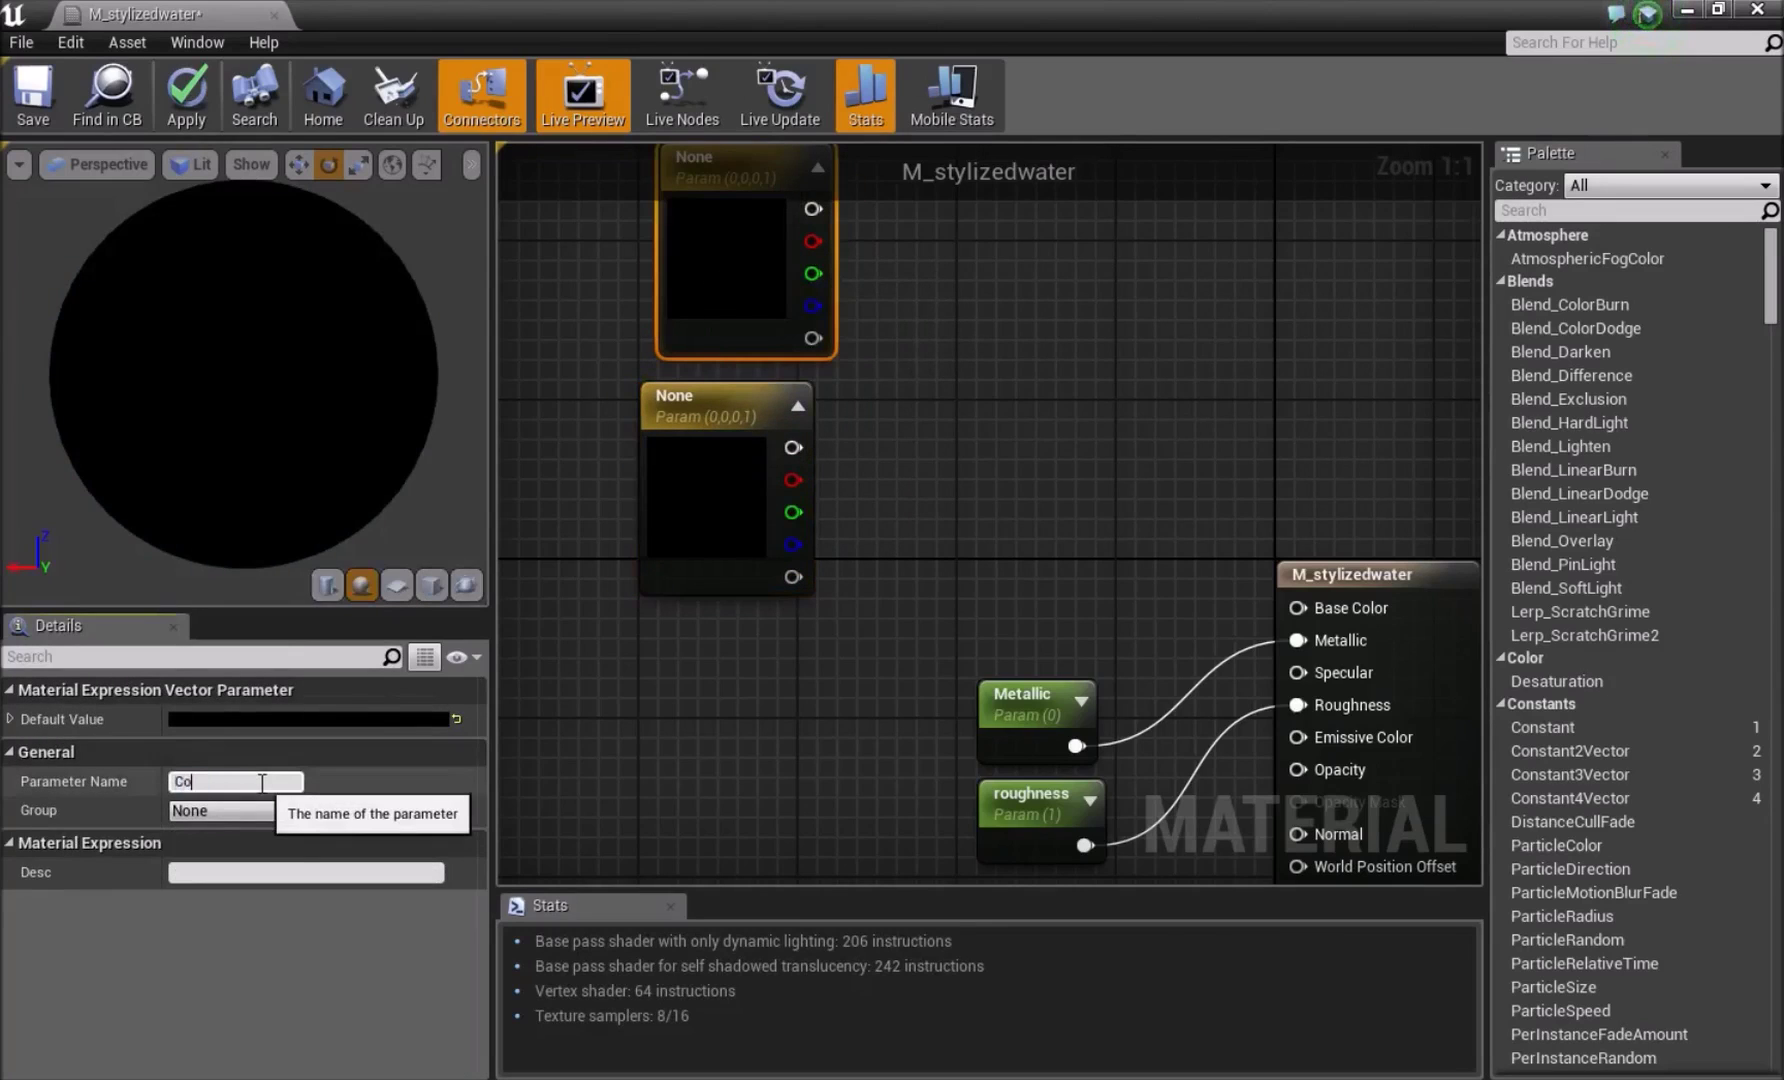
{"action": "type", "text": "Color"}
{"action": "key", "text": "Return"}
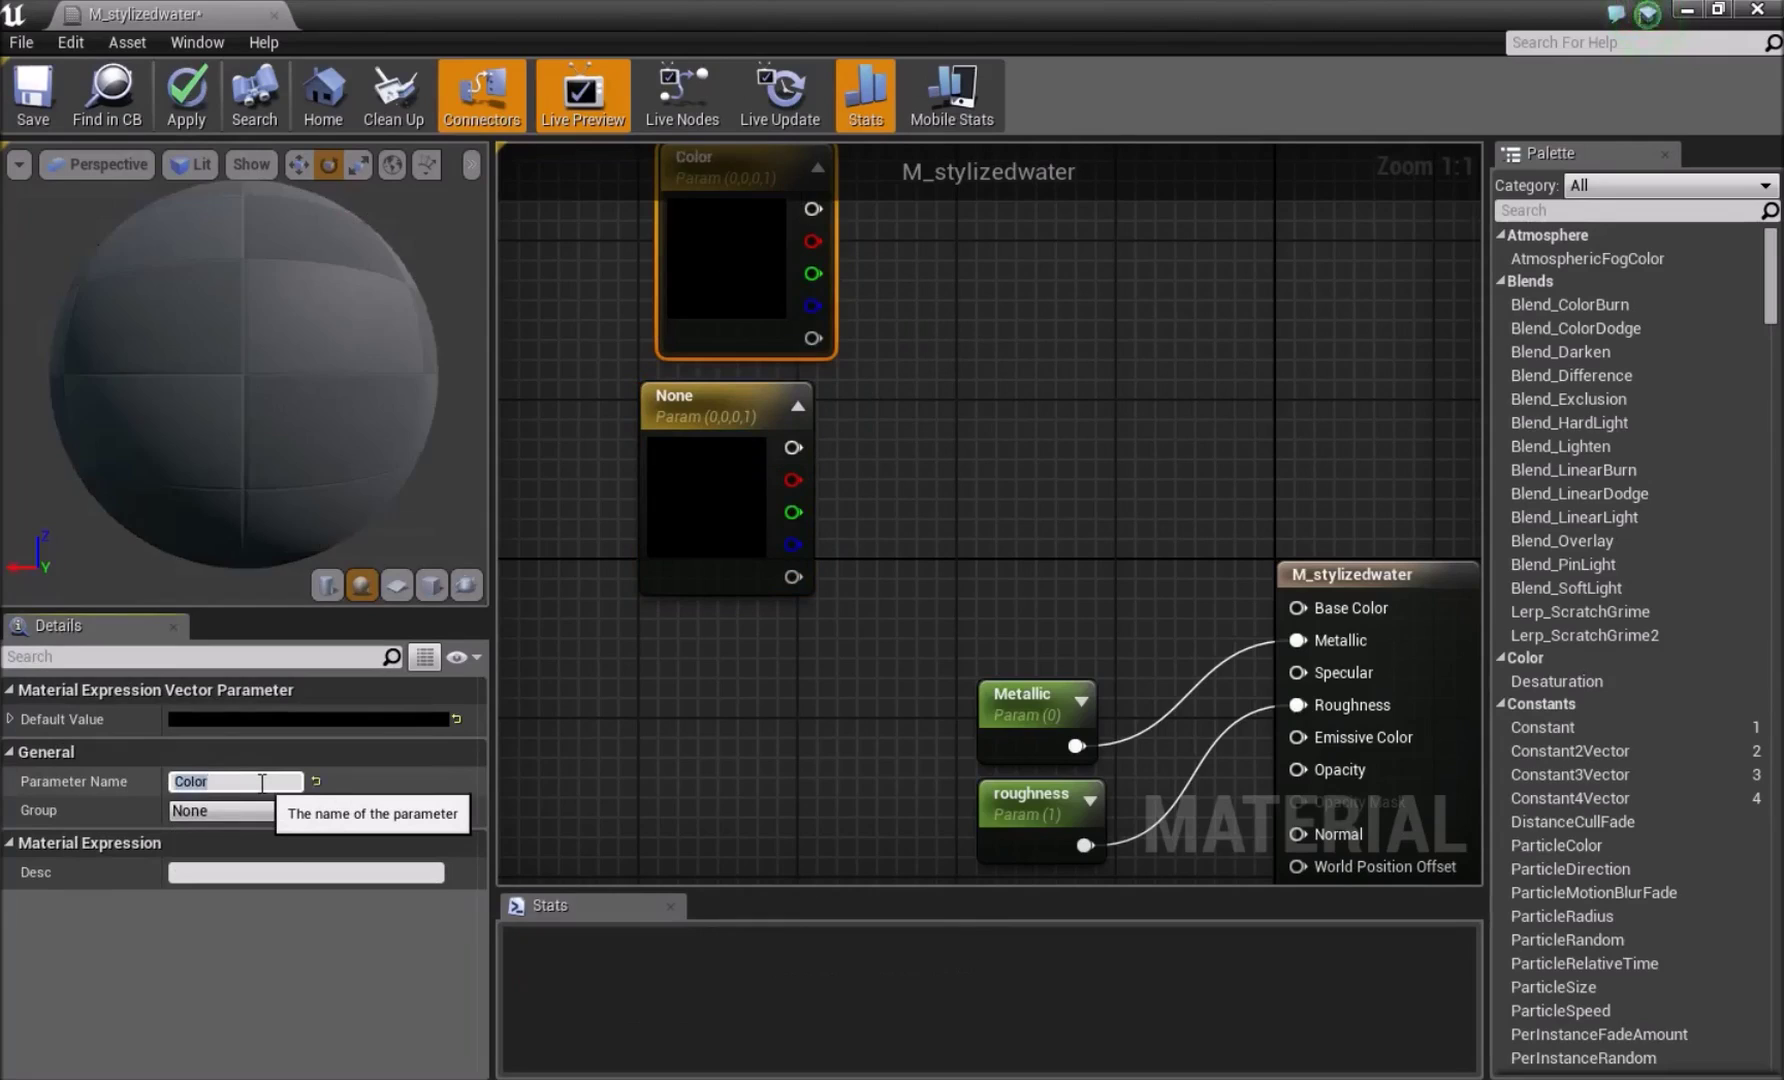
{"action": "type", "text": "1"}
{"action": "left_click", "coordinate": [590, 565]}
Name the lower vector parameter Color 2 and move both color nodes farther from the material node
{"action": "left_click", "coordinate": [717, 498]}
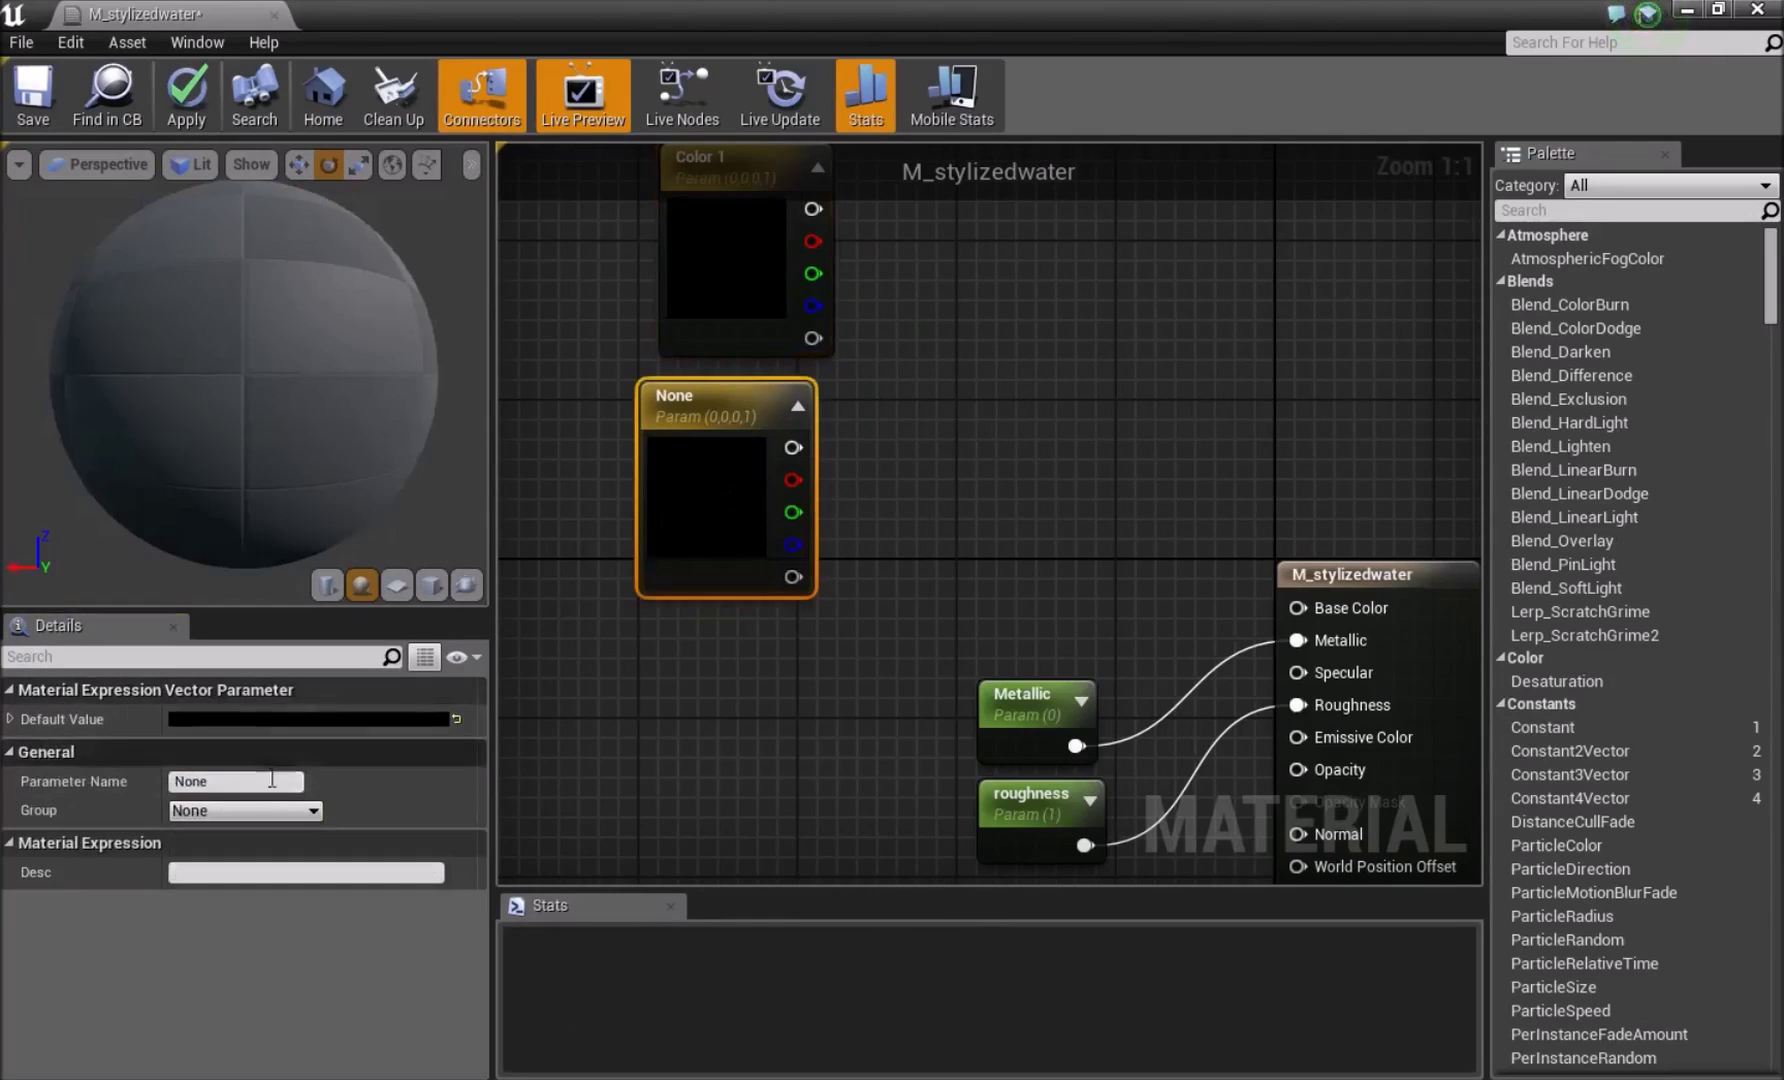
{"action": "left_click", "coordinate": [262, 784]}
{"action": "type", "text": "Color 2"}
{"action": "key", "text": "Return"}
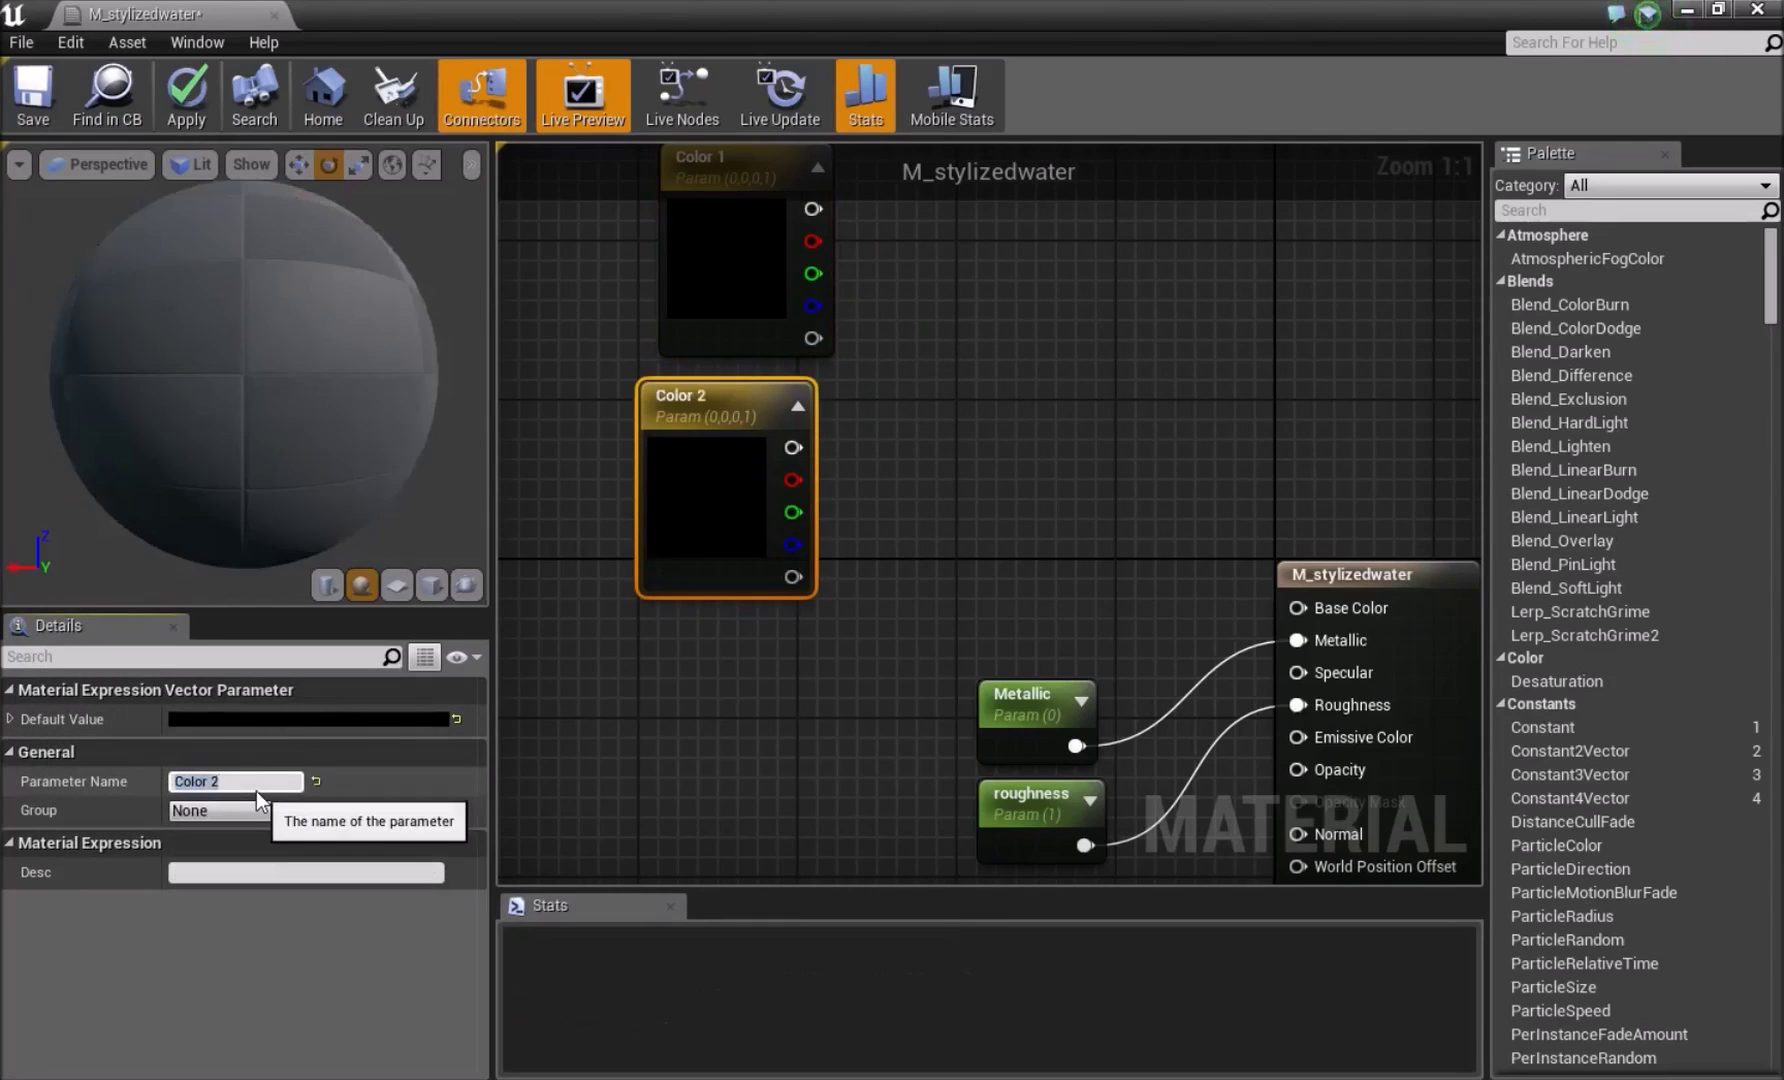
{"action": "left_click_drag", "start_coordinate": [665, 395], "coordinate": [700, 448]}
{"action": "left_click_drag", "start_coordinate": [683, 443], "coordinate": [604, 283]}
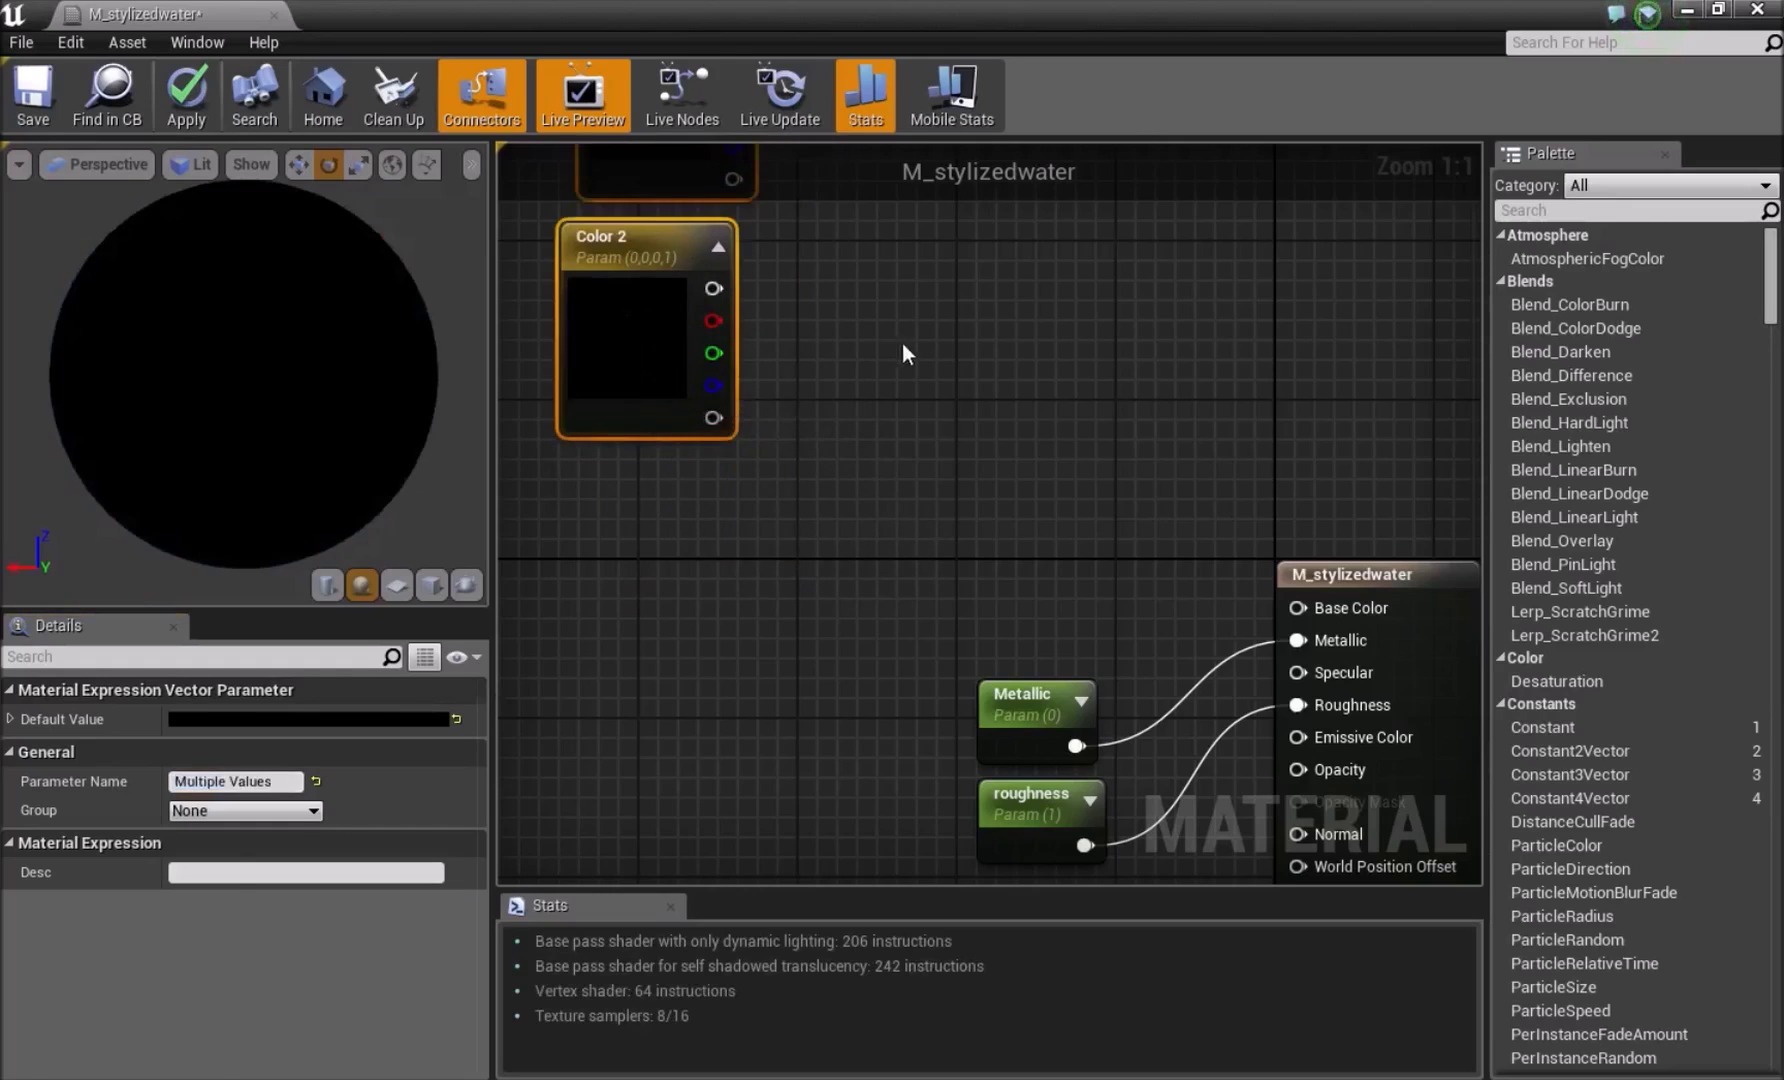
{"action": "left_click", "coordinate": [925, 346]}
Add a Lerp node and connect Color 1 to its A input and Color 2 to its B input
{"action": "right_click_drag", "start_coordinate": [960, 346], "coordinate": [840, 477]}
{"action": "key", "text": "l"}
{"action": "left_click", "coordinate": [921, 365]}
{"action": "right_click_drag", "start_coordinate": [700, 305], "coordinate": [746, 407]}
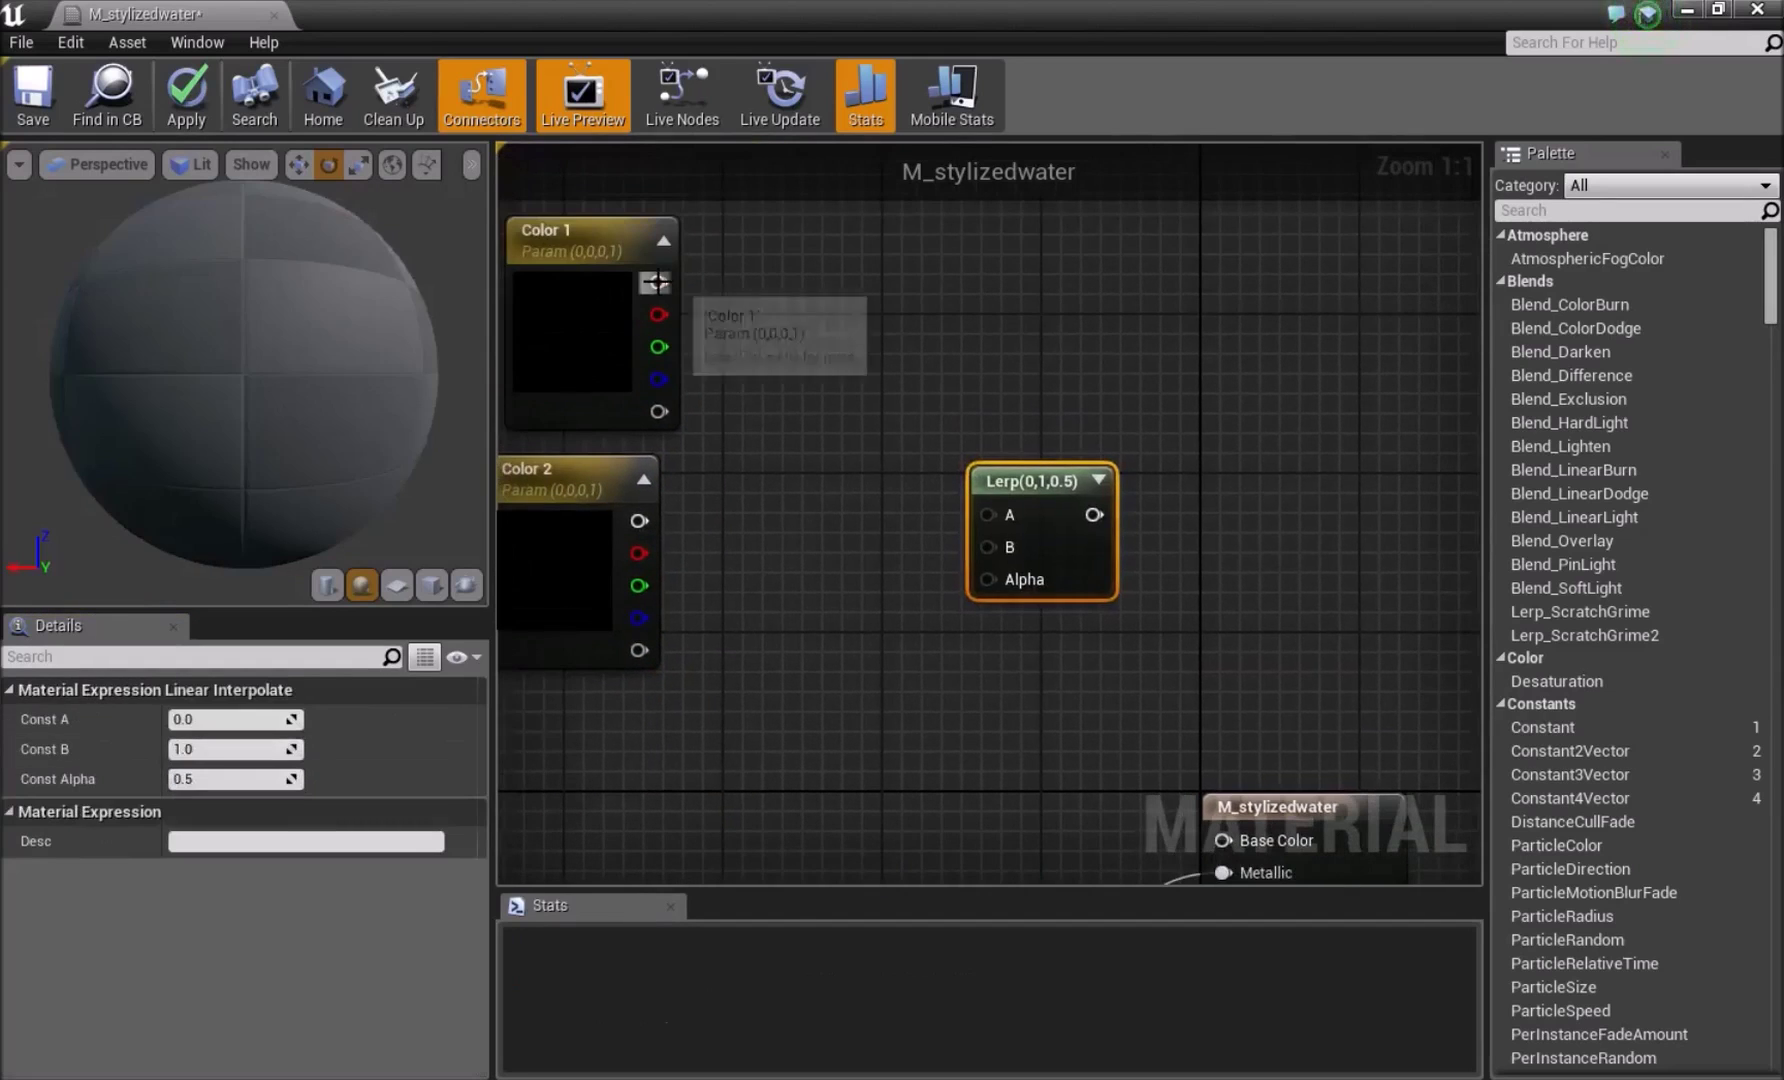
{"action": "left_click_drag", "start_coordinate": [990, 518], "coordinate": [986, 516]}
{"action": "left_click_drag", "start_coordinate": [639, 521], "coordinate": [997, 546]}
{"action": "left_click_drag", "start_coordinate": [659, 282], "coordinate": [986, 515]}
Add a Fresnel node below the color parameters and connect it to the Lerp's Alpha input
{"action": "left_click", "coordinate": [756, 688]}
{"action": "right_click_drag", "start_coordinate": [756, 688], "coordinate": [997, 510]}
{"action": "right_click", "coordinate": [689, 654]}
{"action": "type", "text": "fre"}
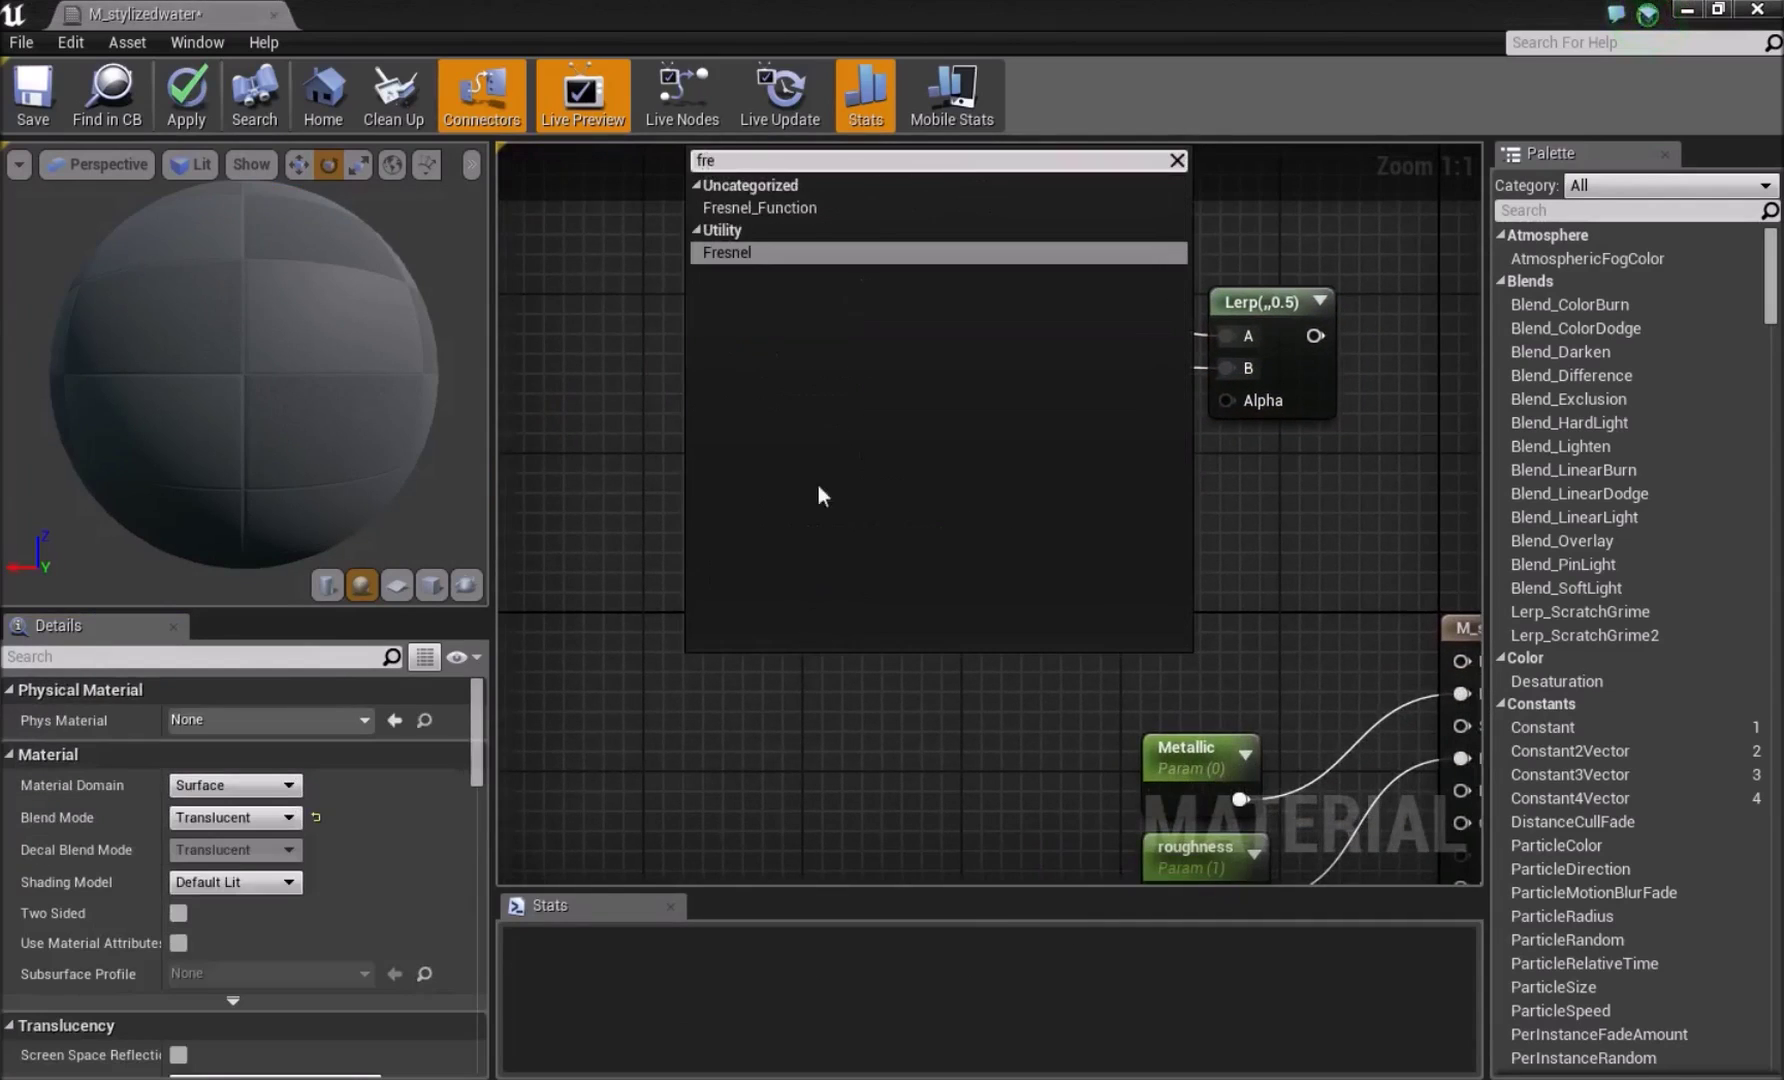
{"action": "left_click", "coordinate": [750, 253]}
{"action": "left_click_drag", "start_coordinate": [841, 659], "coordinate": [1245, 398]}
Add a single-value constant node beside the Fresnel node and connect it to ExponentIn
{"action": "right_click_drag", "start_coordinate": [1283, 485], "coordinate": [1119, 490]}
{"action": "left_click", "coordinate": [976, 500]}
{"action": "right_click_drag", "start_coordinate": [748, 546], "coordinate": [978, 548]}
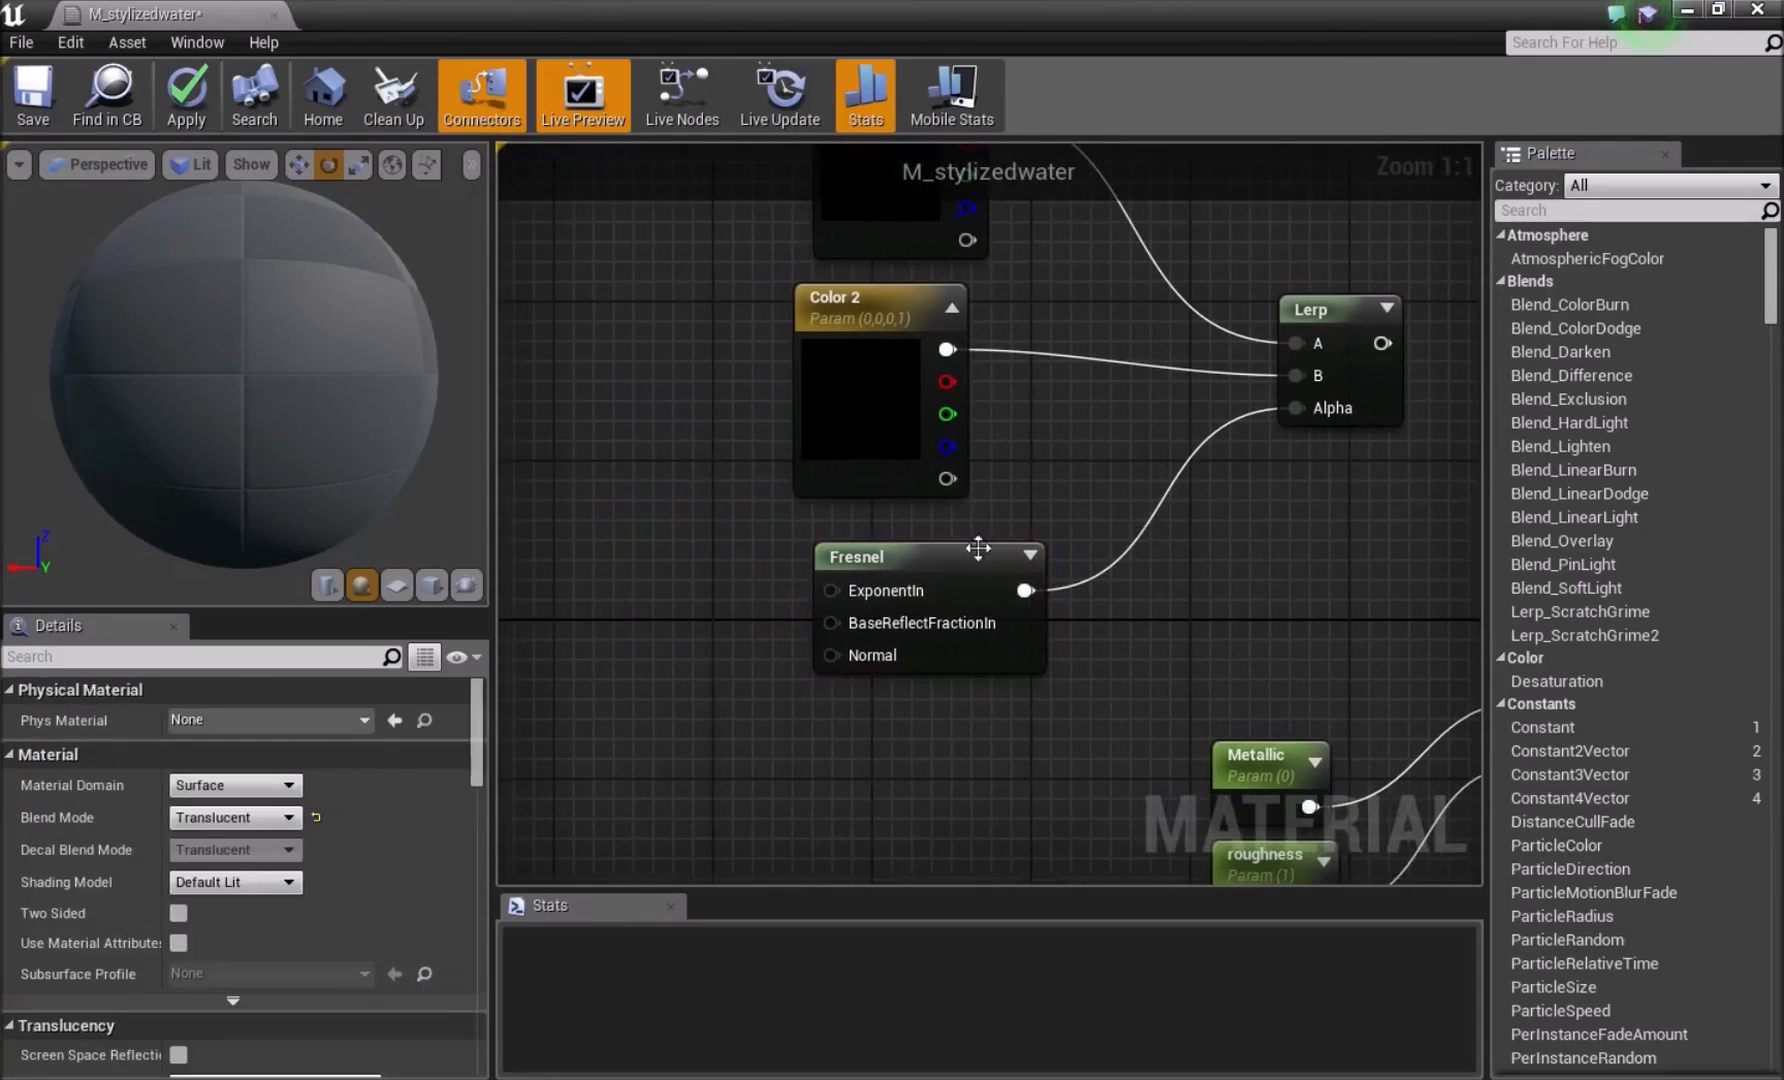
{"action": "key", "text": "1"}
{"action": "left_click", "coordinate": [645, 547]}
{"action": "left_click_drag", "start_coordinate": [685, 594], "coordinate": [836, 590]}
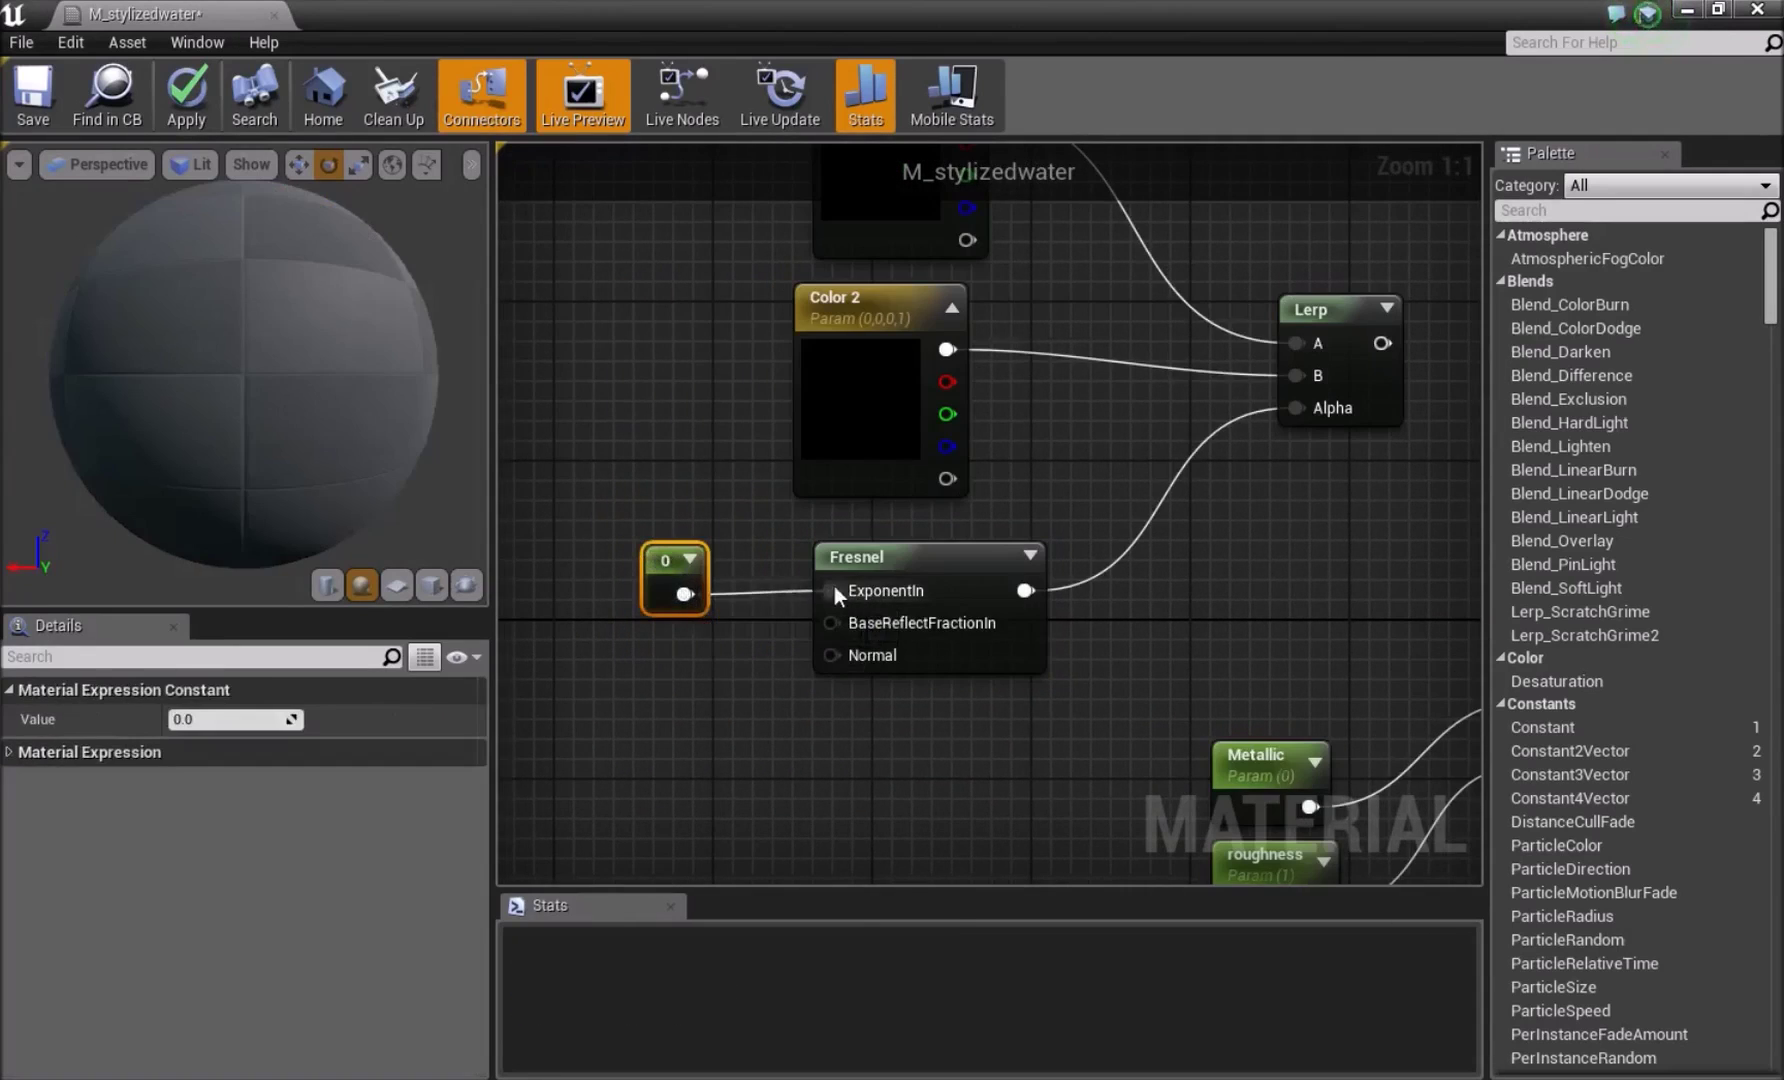
Convert the constant feeding the Fresnel's ExponentIn into a scalar parameter named Expo
{"action": "right_click", "coordinate": [658, 566]}
{"action": "left_click", "coordinate": [800, 590]}
{"action": "left_click", "coordinate": [208, 840]}
{"action": "type", "text": "Expo"}
{"action": "key", "text": "Return"}
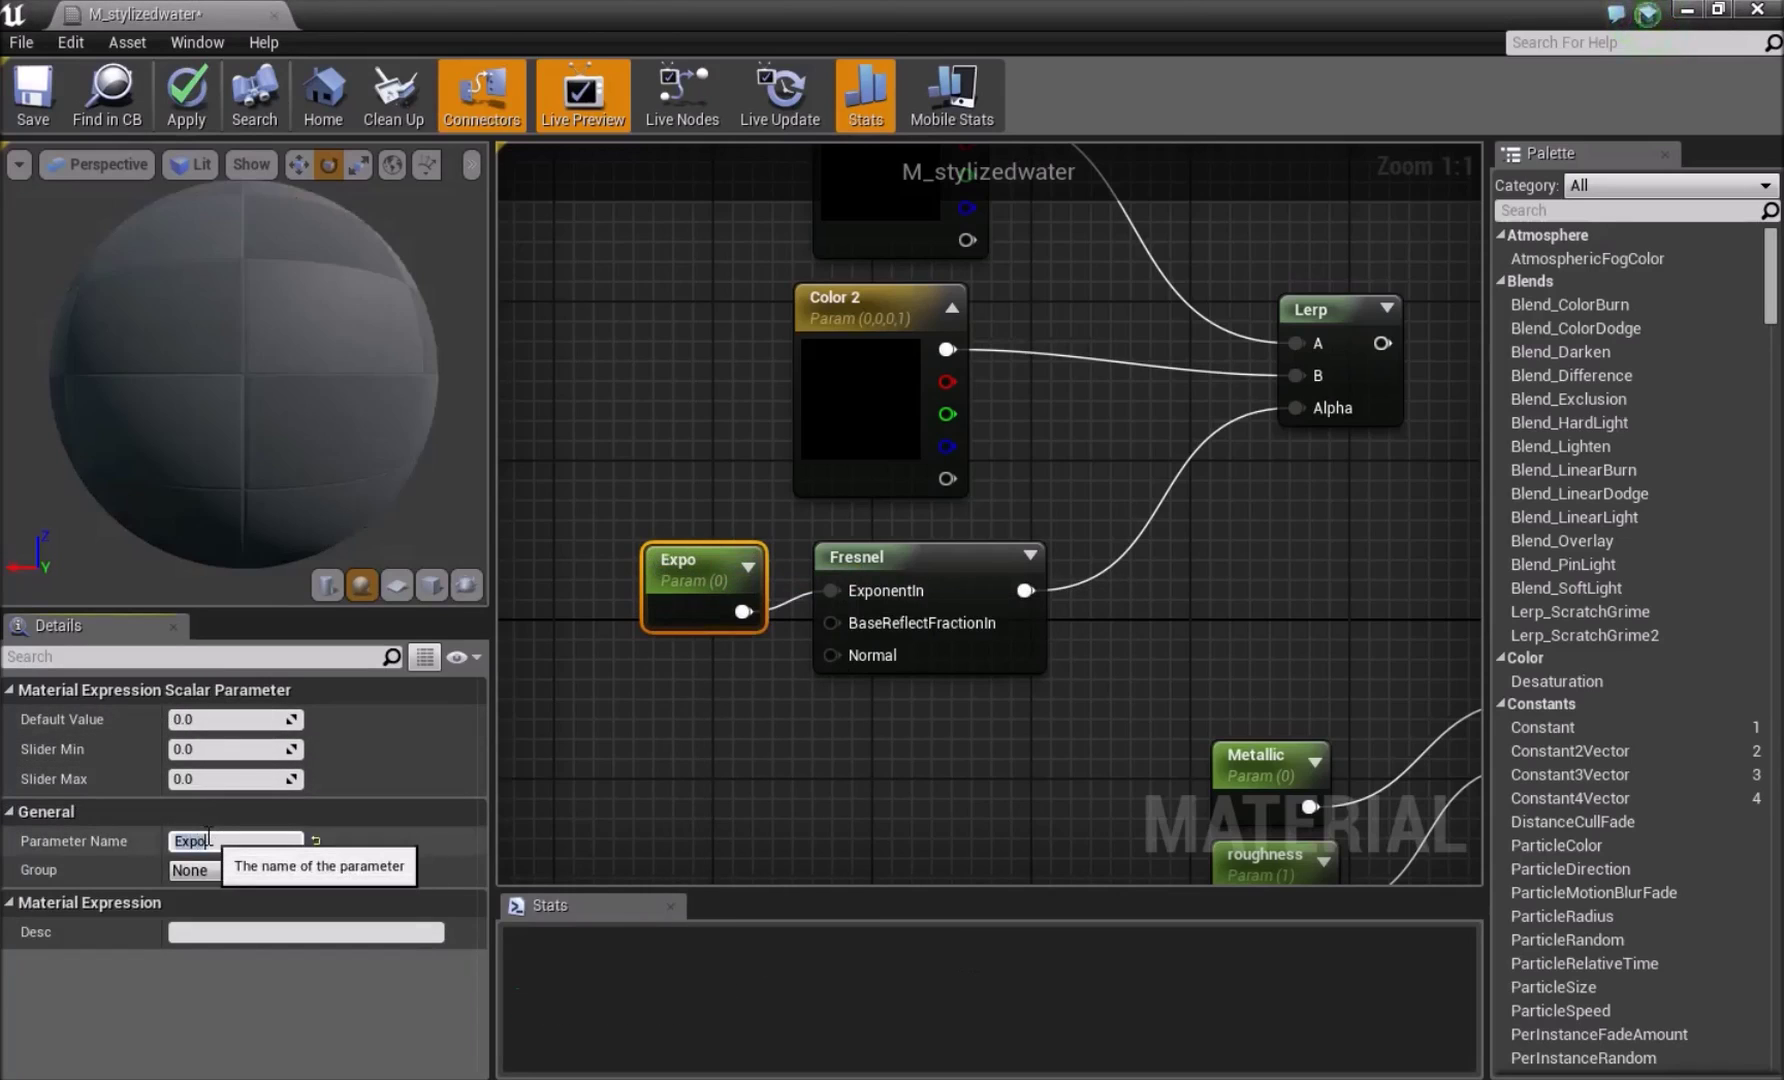
Connect the color Lerp's output to the material's Base Color input
{"action": "right_click_drag", "start_coordinate": [1266, 626], "coordinate": [895, 538]}
{"action": "left_click", "coordinate": [966, 556]}
{"action": "left_click_drag", "start_coordinate": [1012, 255], "coordinate": [1160, 580]}
{"action": "right_click_drag", "start_coordinate": [878, 530], "coordinate": [835, 549]}
{"action": "left_click_drag", "start_coordinate": [1033, 613], "coordinate": [1036, 616]}
{"action": "left_click_drag", "start_coordinate": [988, 556], "coordinate": [931, 408]}
{"action": "left_click", "coordinate": [812, 593]}
{"action": "right_click_drag", "start_coordinate": [812, 593], "coordinate": [875, 511]}
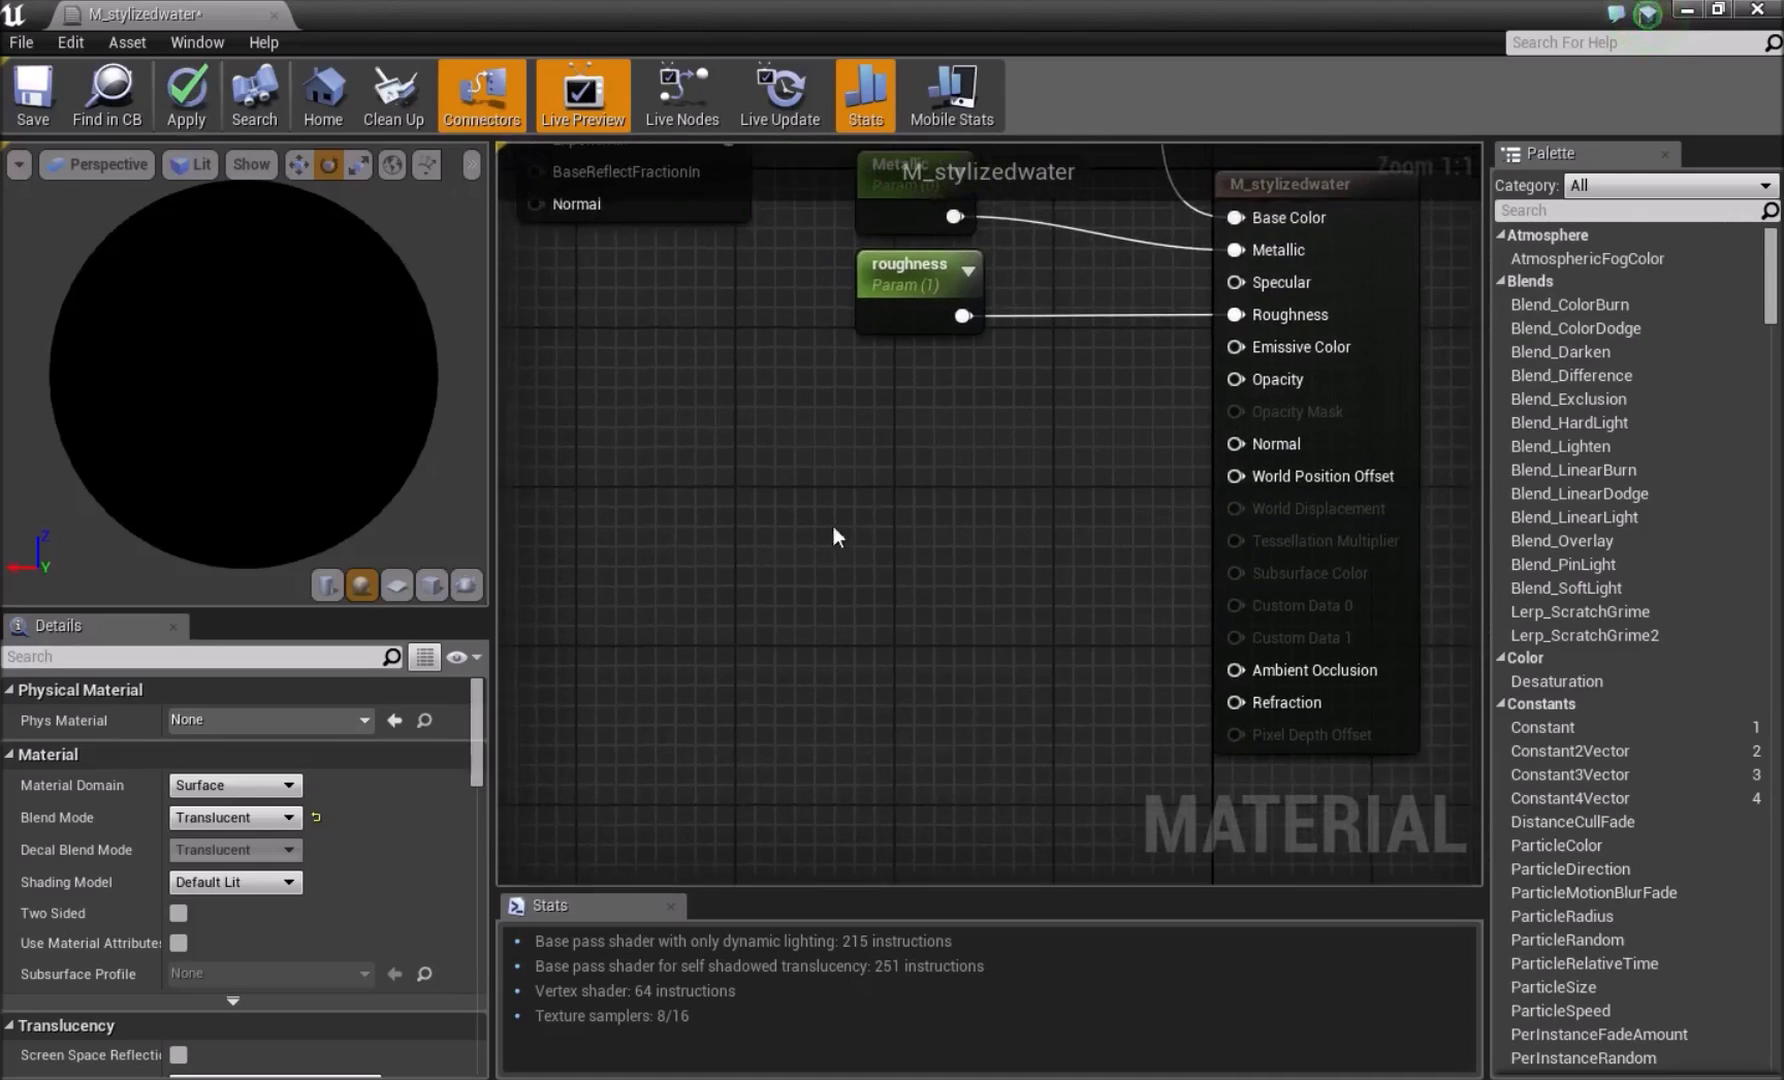
Add a Texture Sample node below the roughness parameter
{"action": "key", "text": "t"}
{"action": "left_click", "coordinate": [878, 450]}
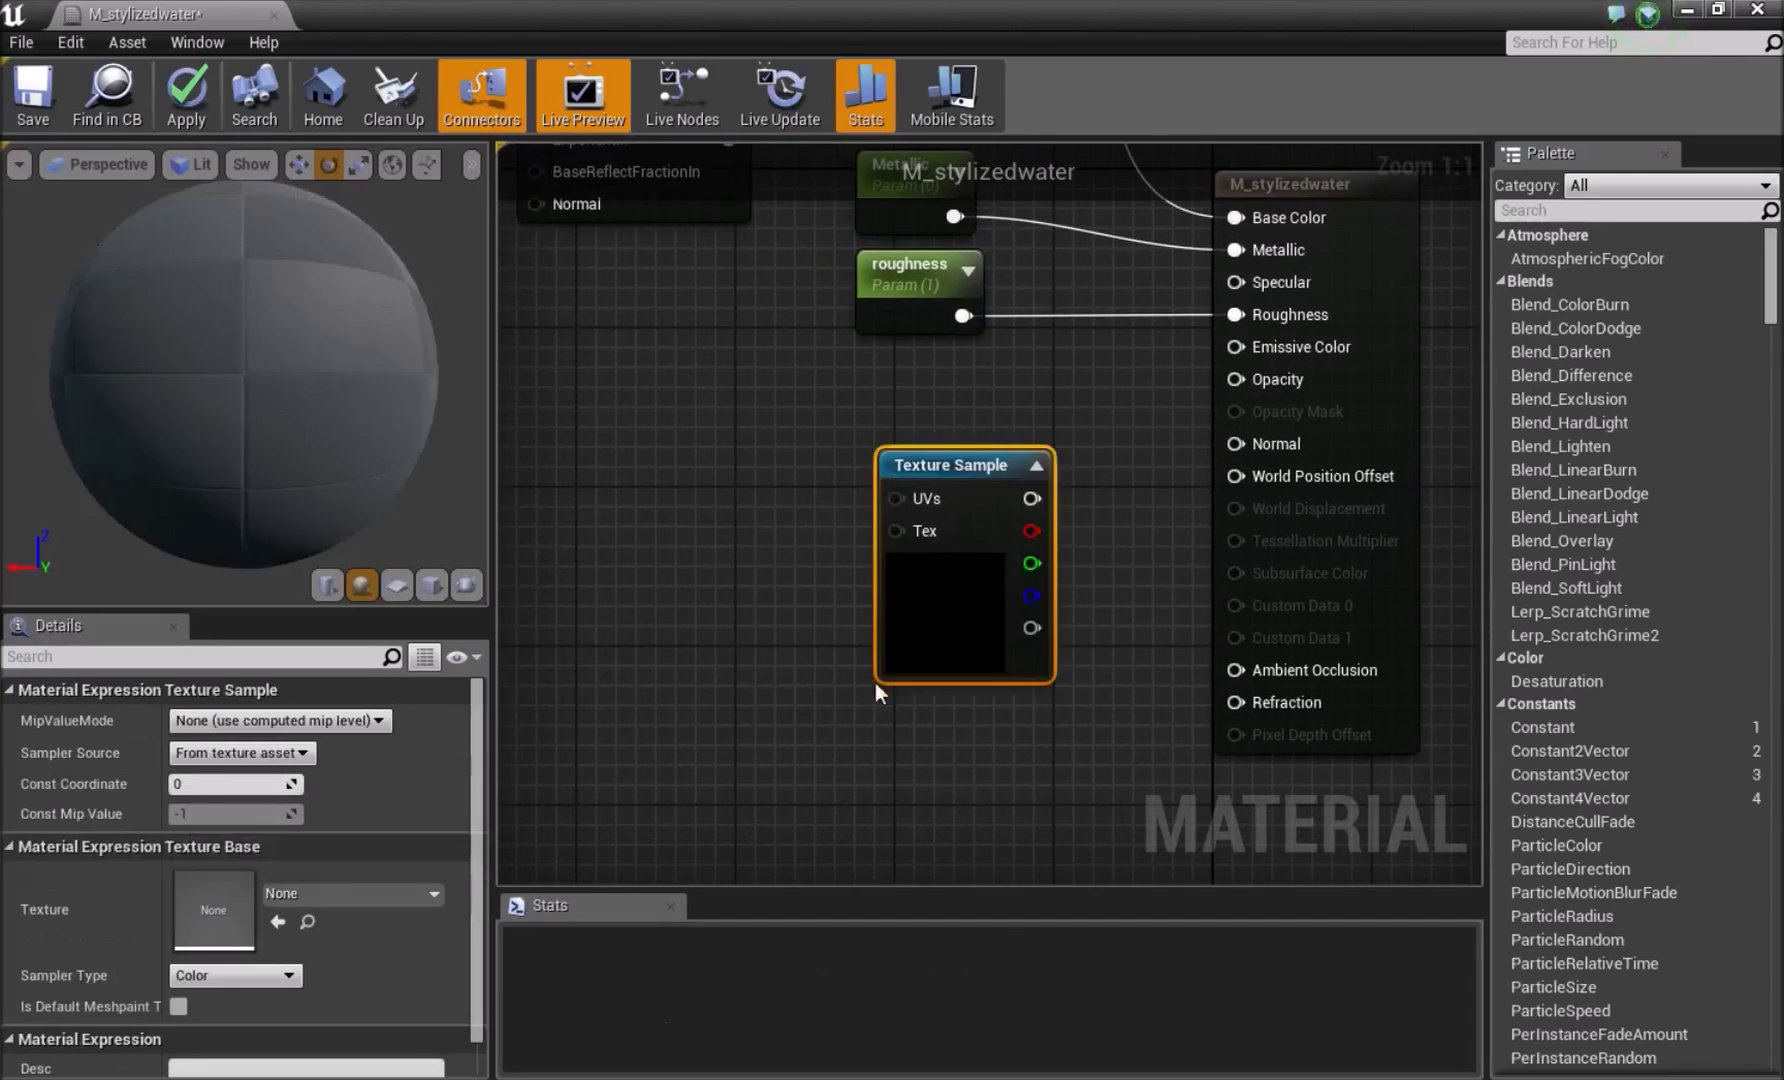
{"action": "key", "text": "t"}
{"action": "left_click", "coordinate": [895, 760]}
{"action": "right_click_drag", "start_coordinate": [979, 748], "coordinate": [839, 605]}
{"action": "key", "text": "Delete"}
Search the textures for "water" and assign T_Water_N to the Texture Sample node
{"action": "left_click", "coordinate": [824, 442]}
{"action": "left_click", "coordinate": [400, 893]}
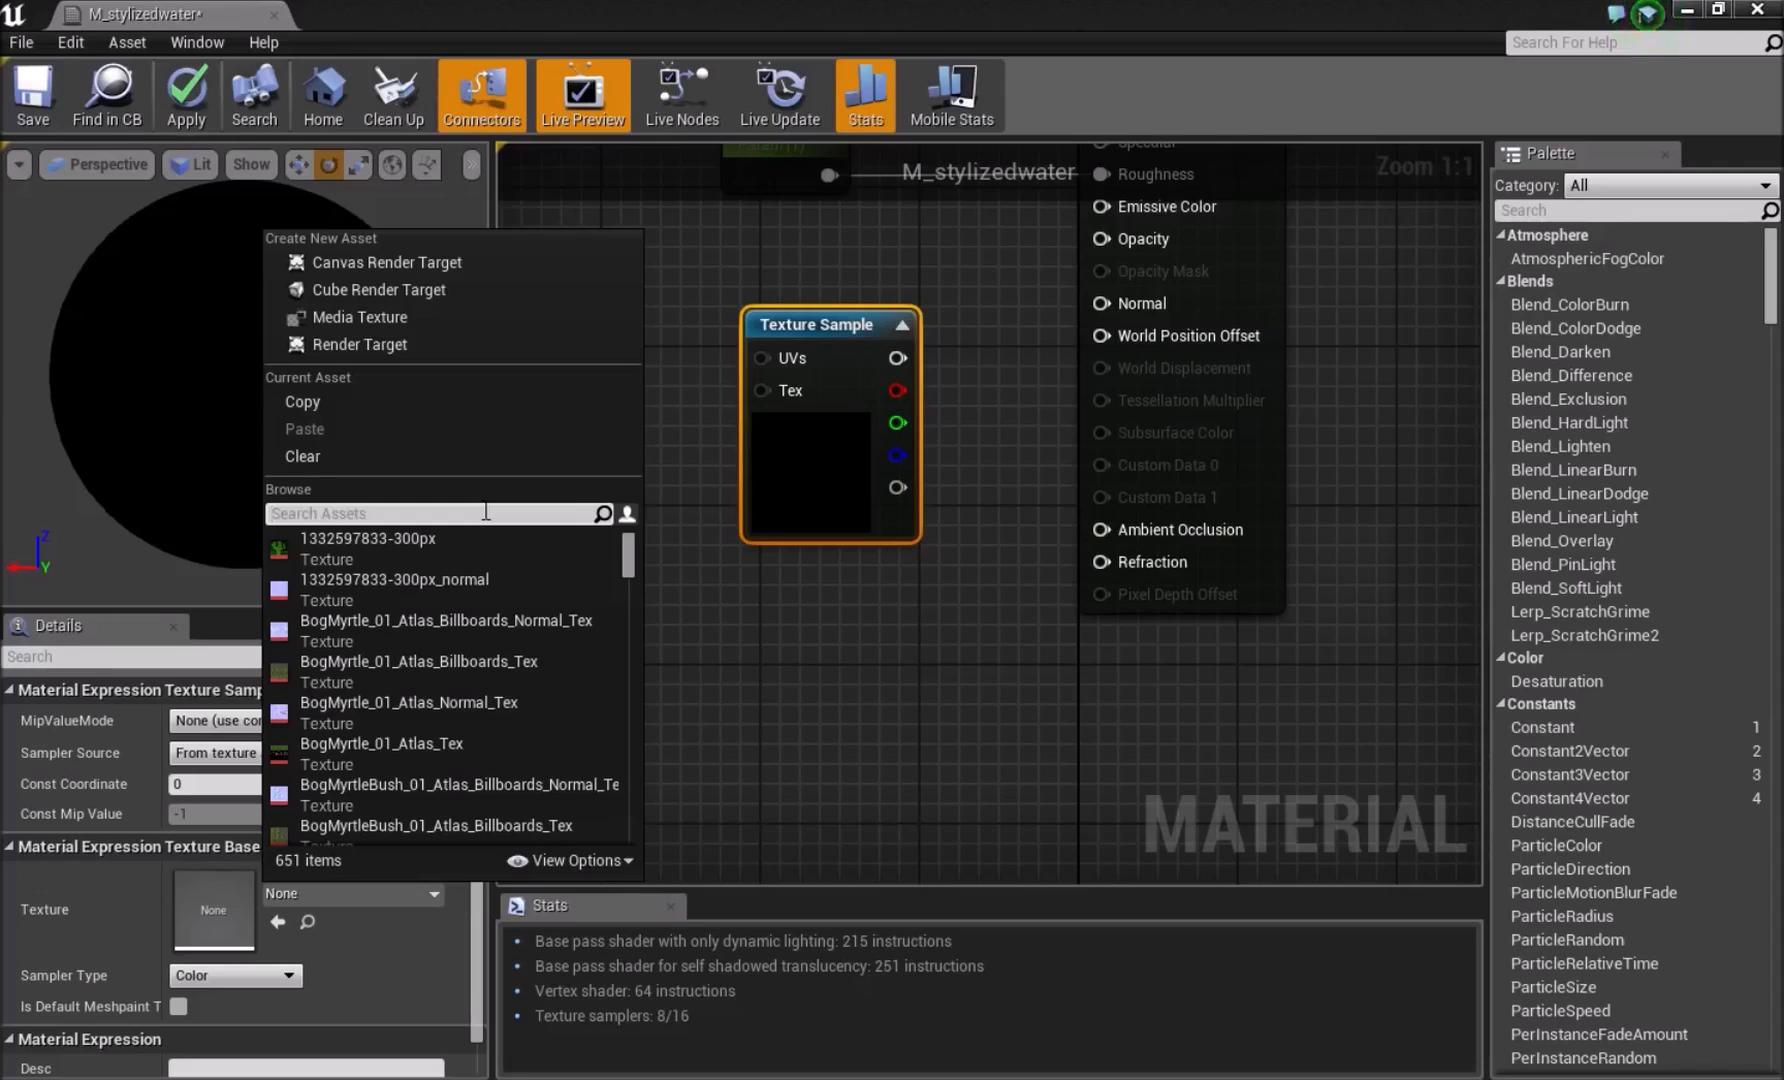
{"action": "type", "text": "water"}
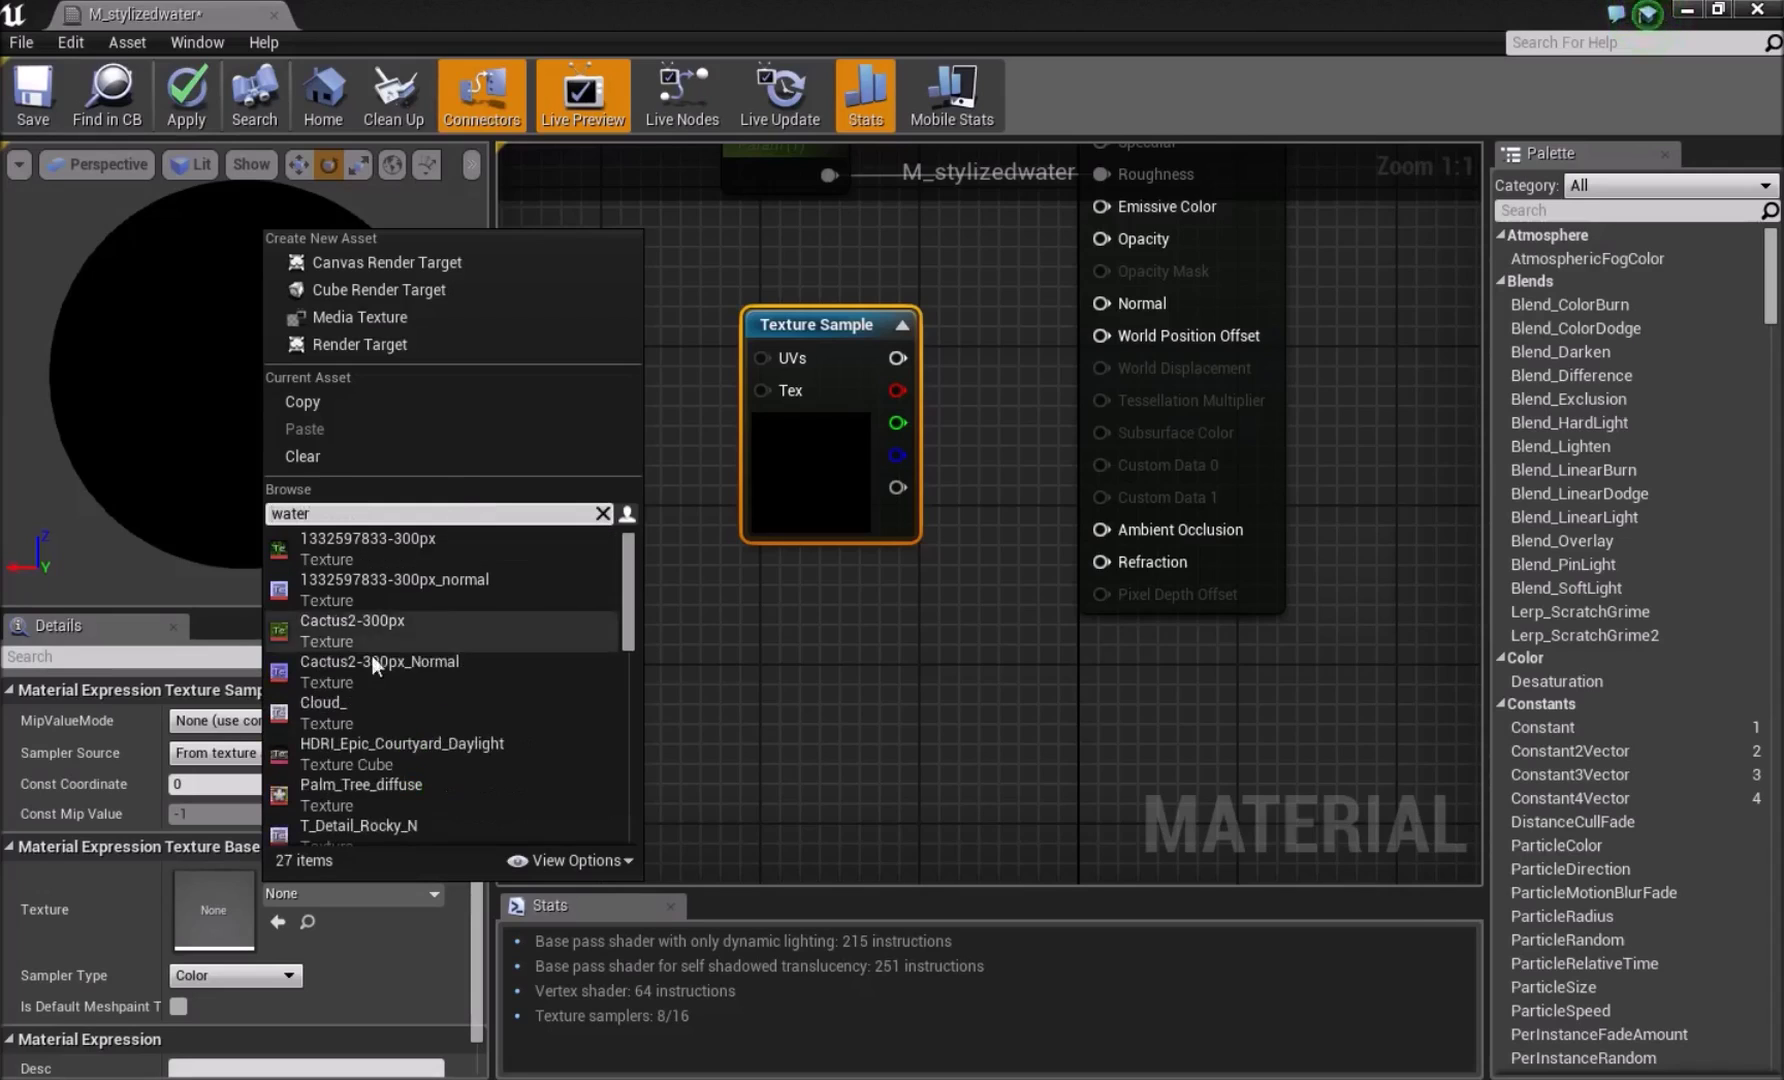
{"action": "left_click_drag", "start_coordinate": [630, 574], "coordinate": [601, 755]}
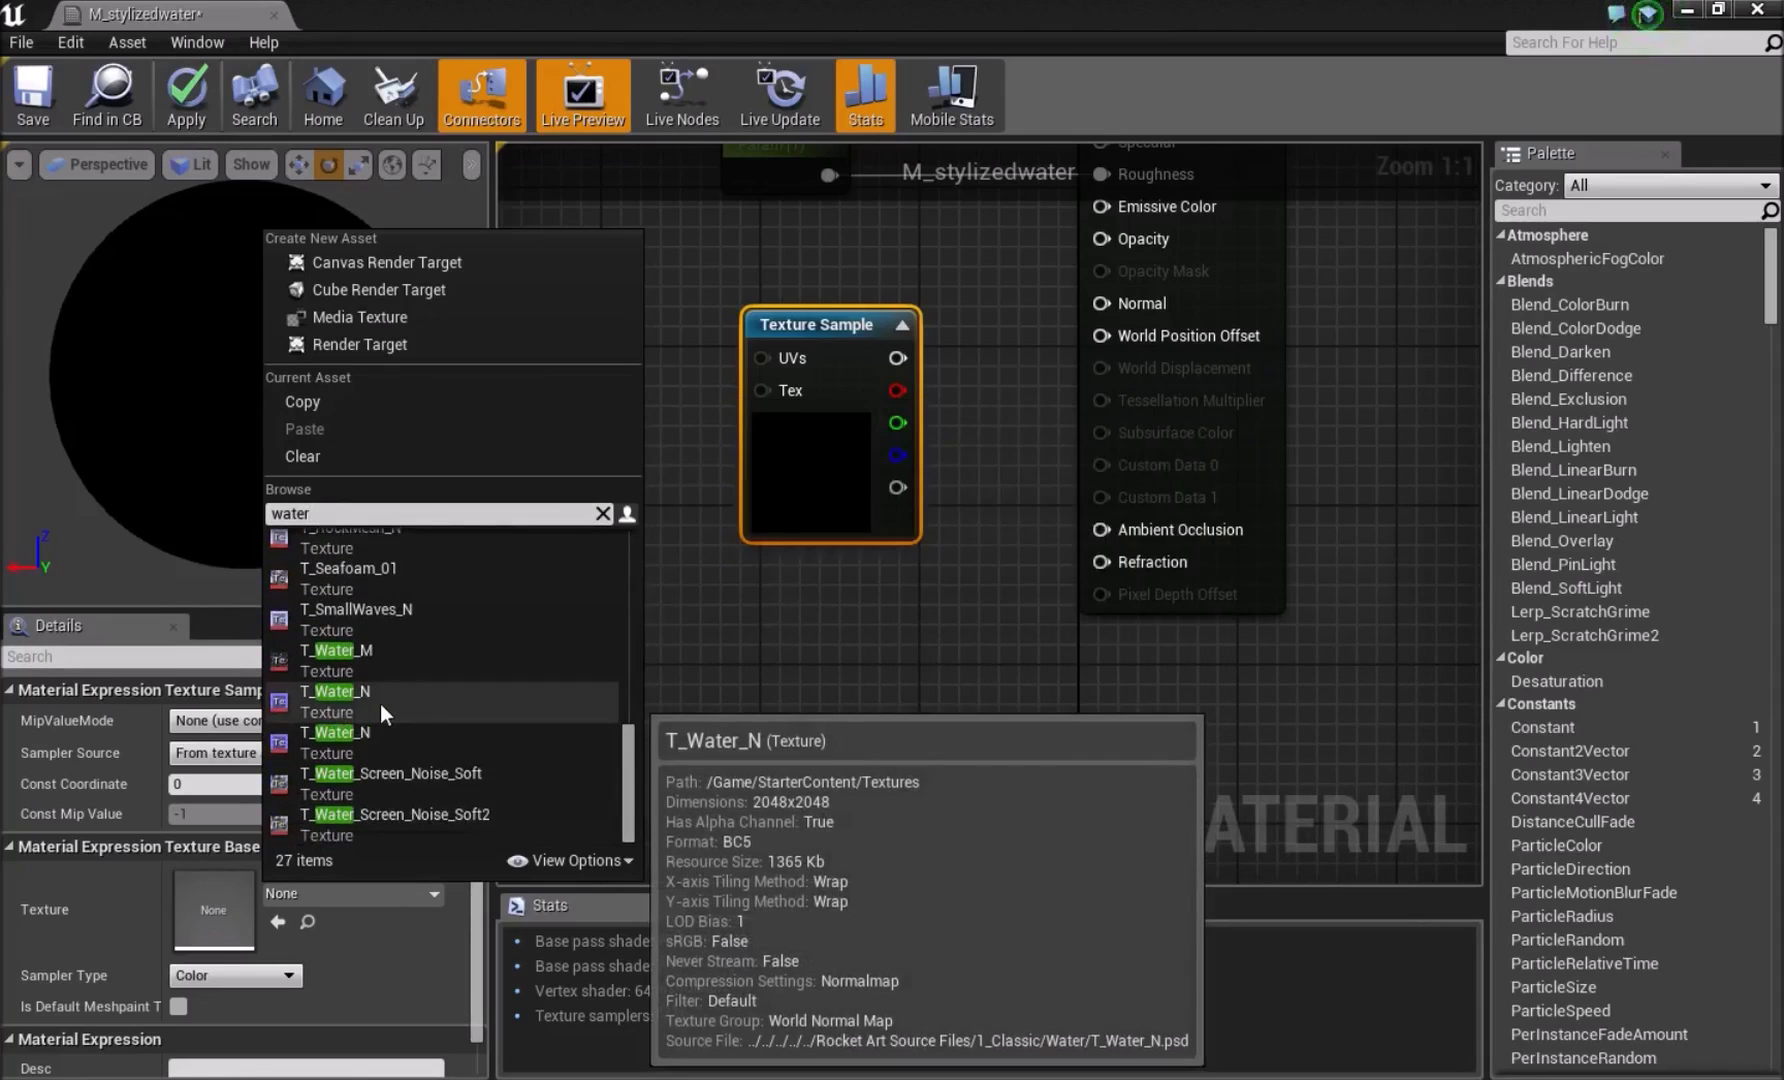
{"action": "left_click", "coordinate": [375, 702]}
Duplicate the T_Water_N Texture Sample node and place the copy below the original
{"action": "key", "text": "ctrl+w"}
{"action": "left_click_drag", "start_coordinate": [822, 731], "coordinate": [669, 595]}
{"action": "left_click", "coordinate": [752, 650]}
{"action": "right_click_drag", "start_coordinate": [669, 595], "coordinate": [987, 621]}
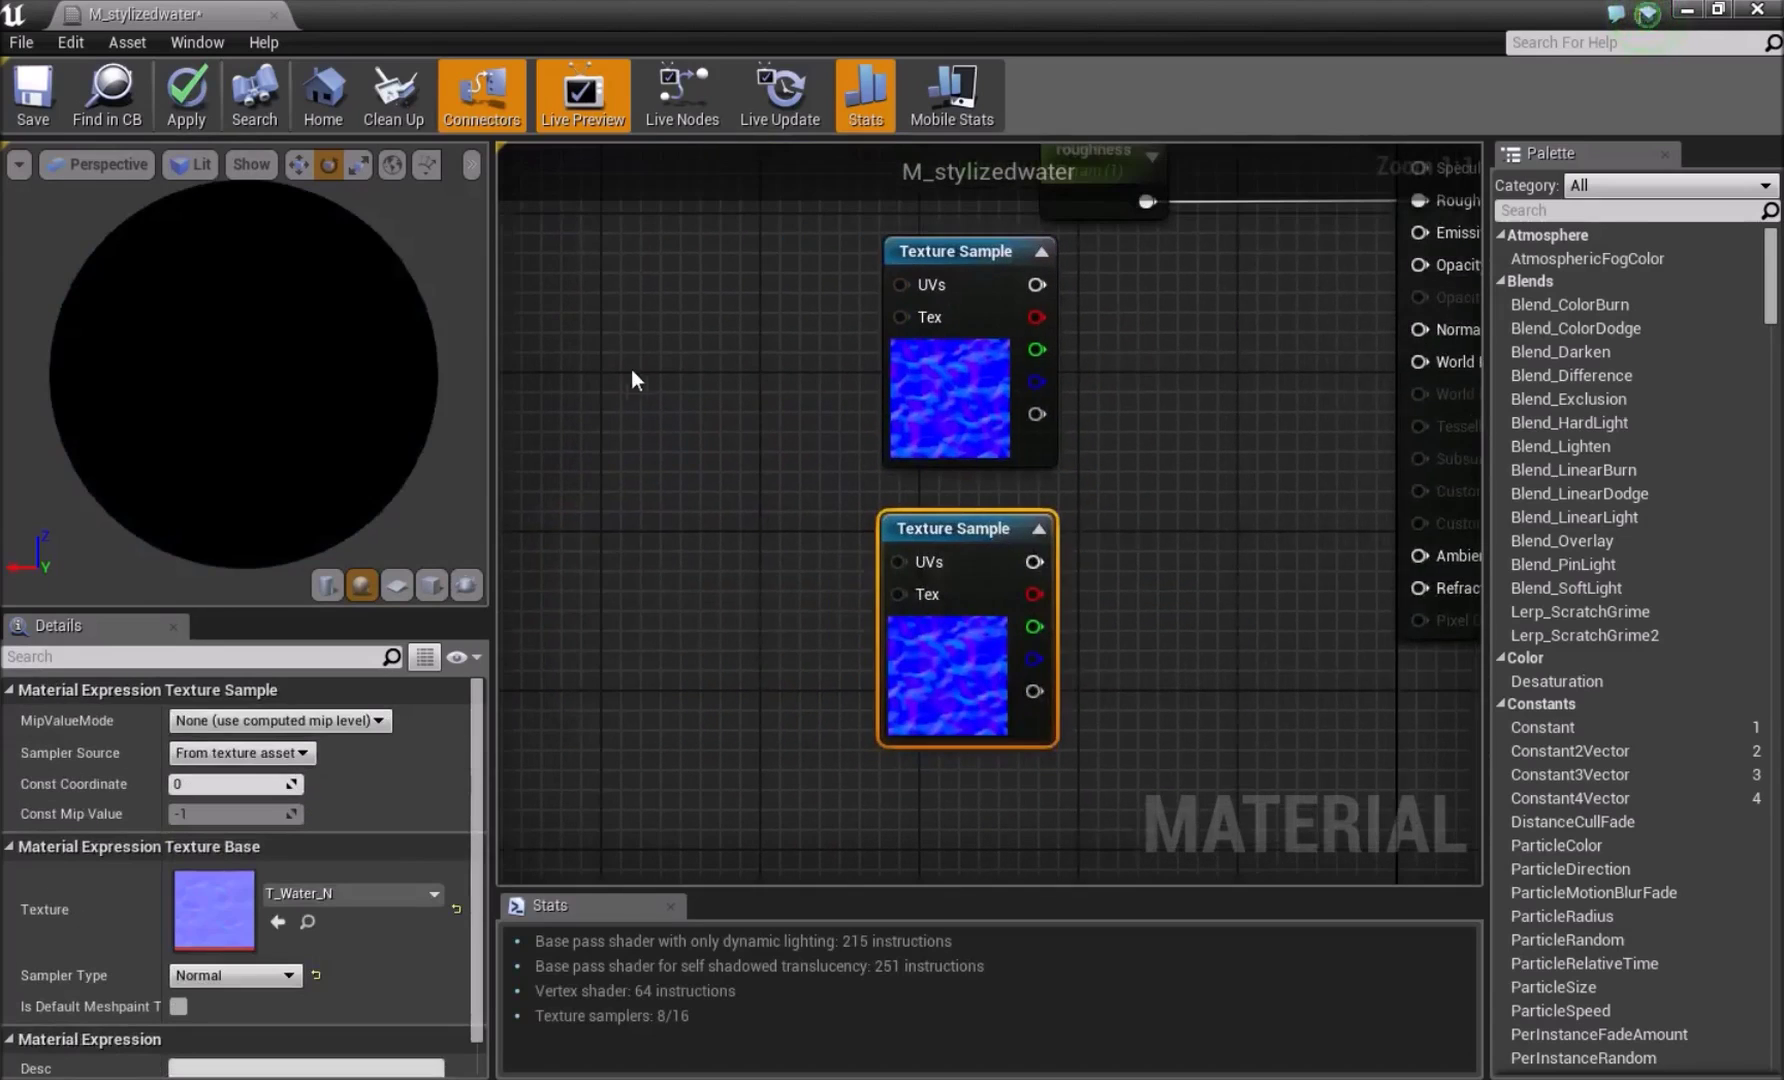
Add a Panner node beside the upper Texture Sample and align it with that node
{"action": "left_click", "coordinate": [624, 355]}
{"action": "right_click_drag", "start_coordinate": [624, 355], "coordinate": [684, 418]}
{"action": "right_click", "coordinate": [685, 400]}
{"action": "type", "text": "sp"}
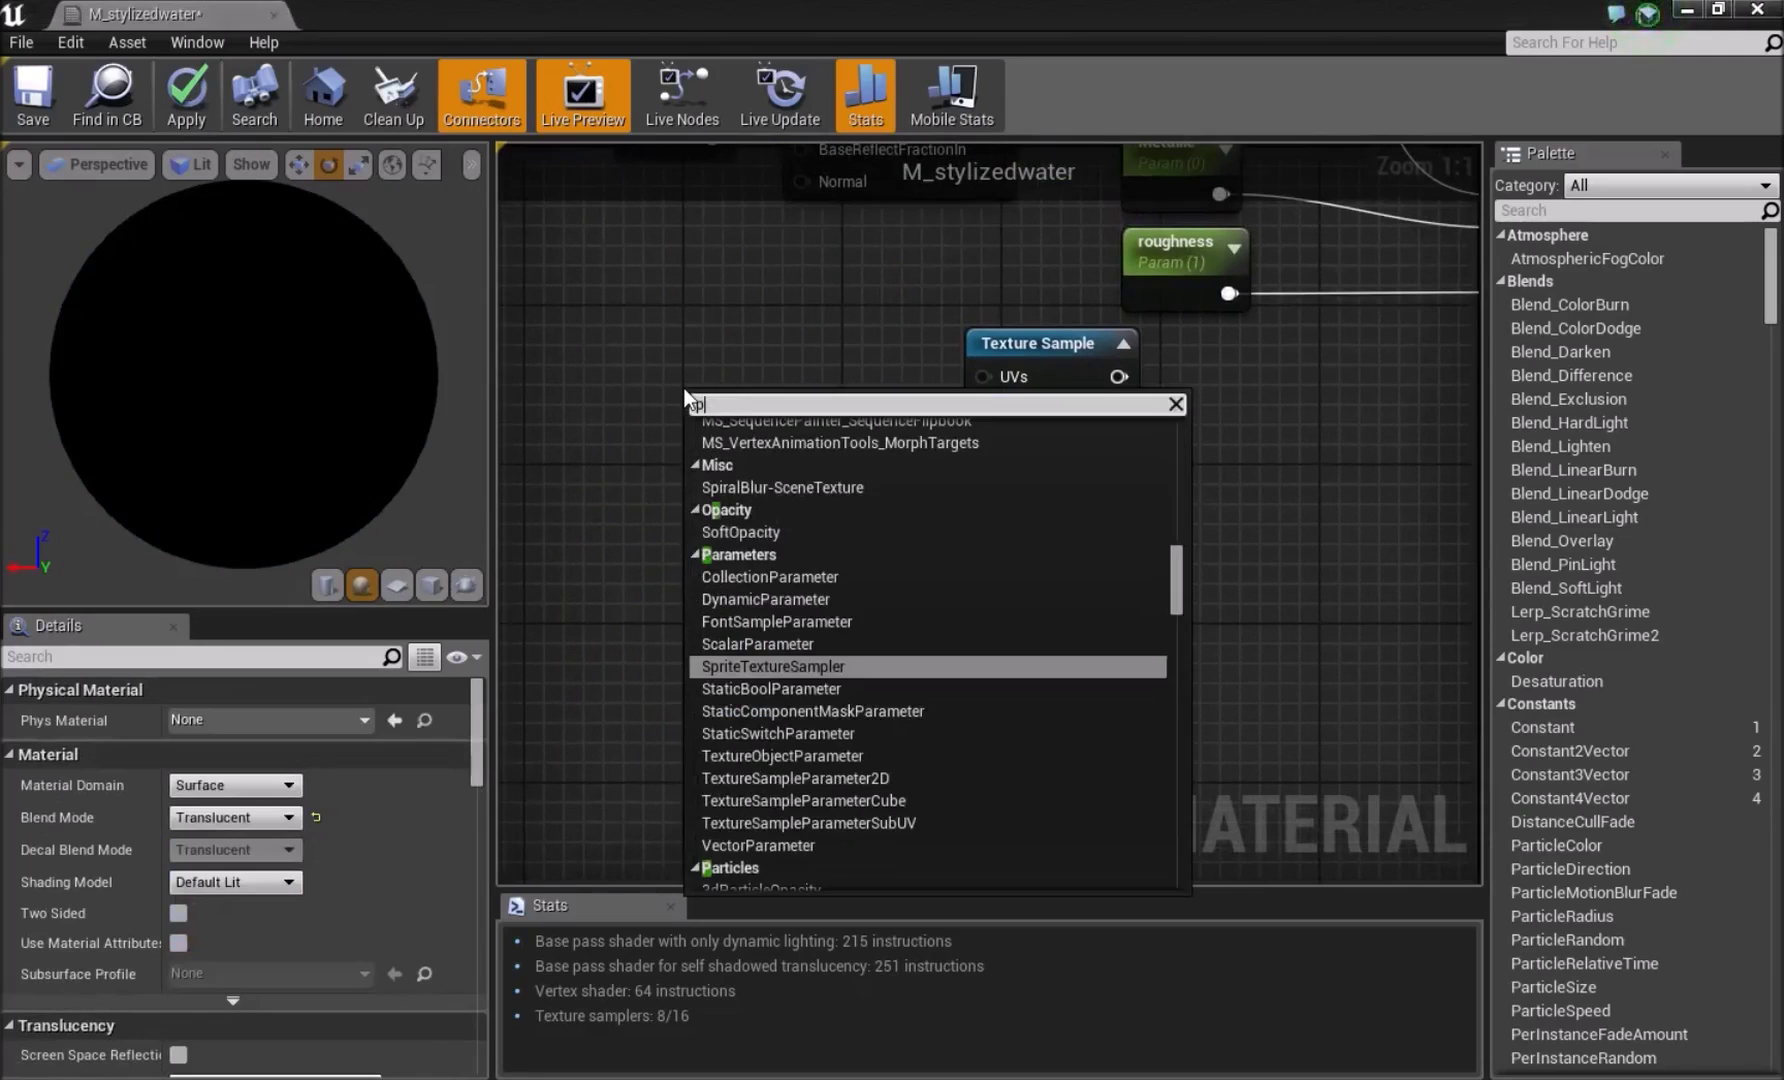
{"action": "type", "text": "ane"}
{"action": "key", "text": "BackSpace"}
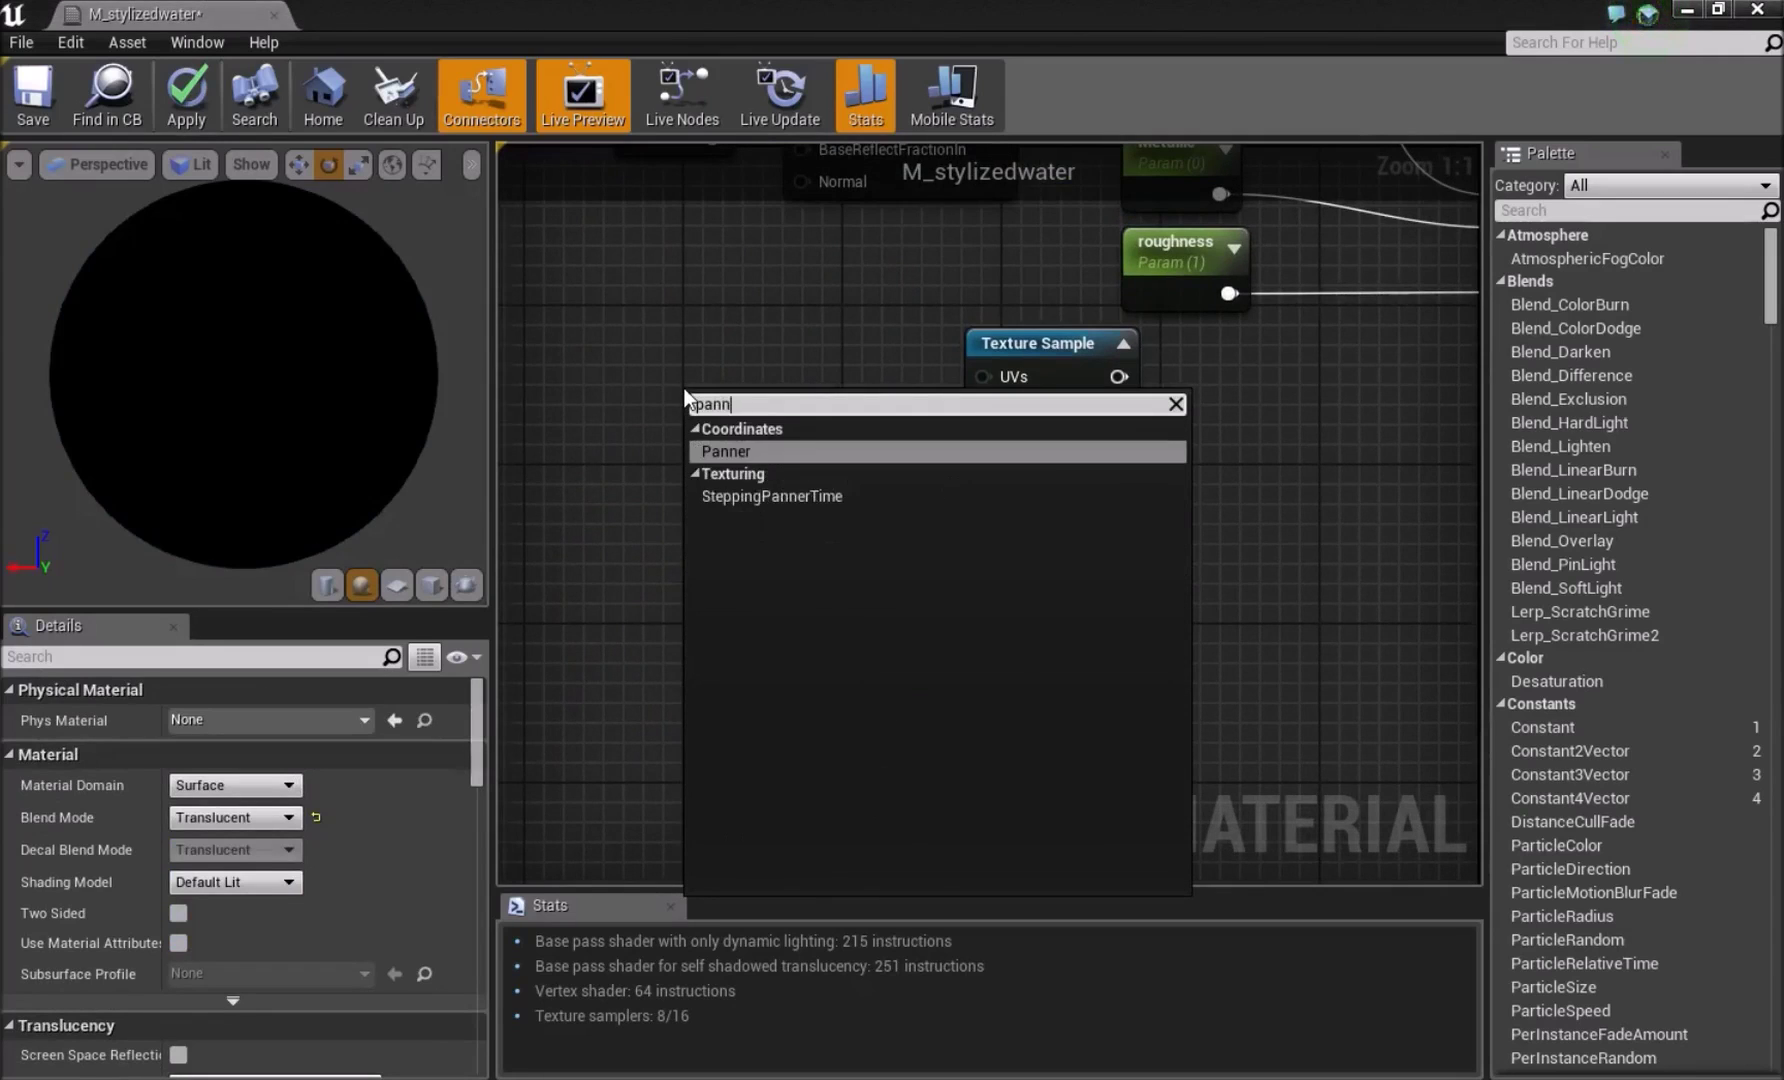
{"action": "key", "text": "Return"}
{"action": "left_click_drag", "start_coordinate": [749, 398], "coordinate": [731, 340]}
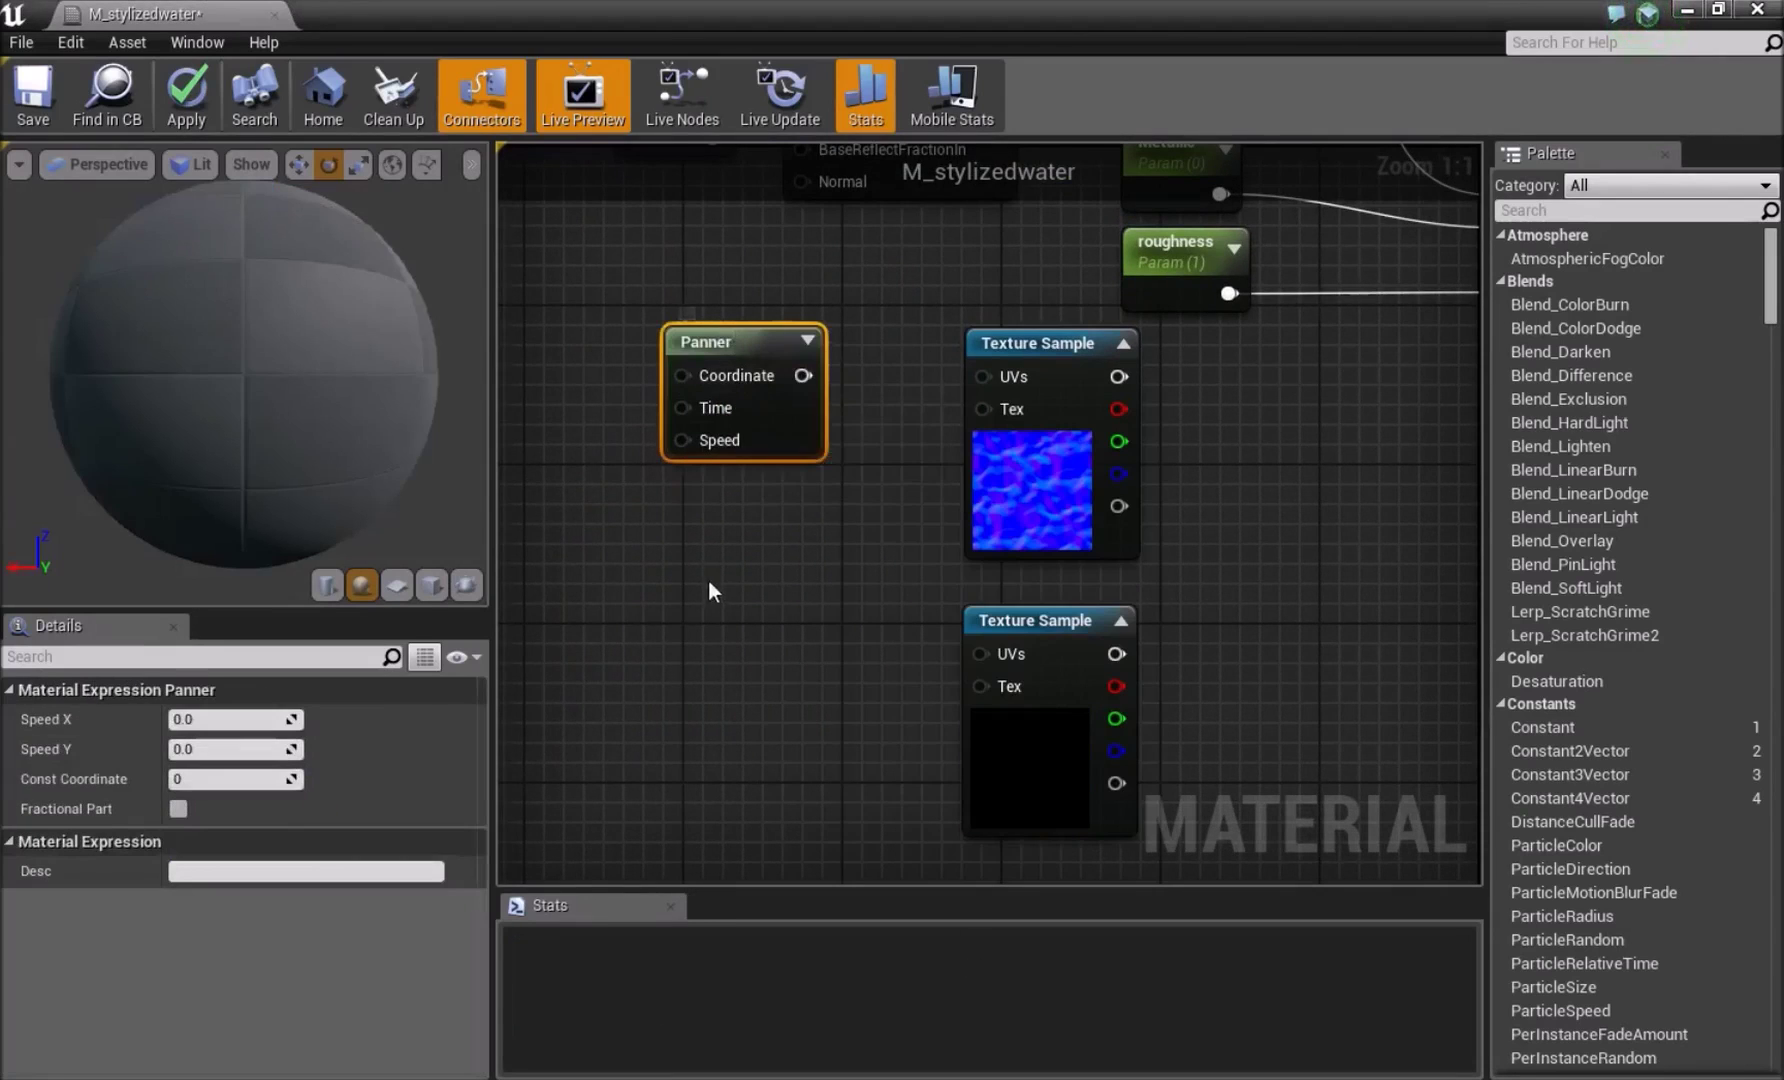
Duplicate the Panner beside the lower Texture Sample and connect each Panner to its sample's UVs
{"action": "key", "text": "ctrl+w"}
{"action": "left_click_drag", "start_coordinate": [785, 600], "coordinate": [982, 654]}
{"action": "left_click_drag", "start_coordinate": [991, 376], "coordinate": [985, 377]}
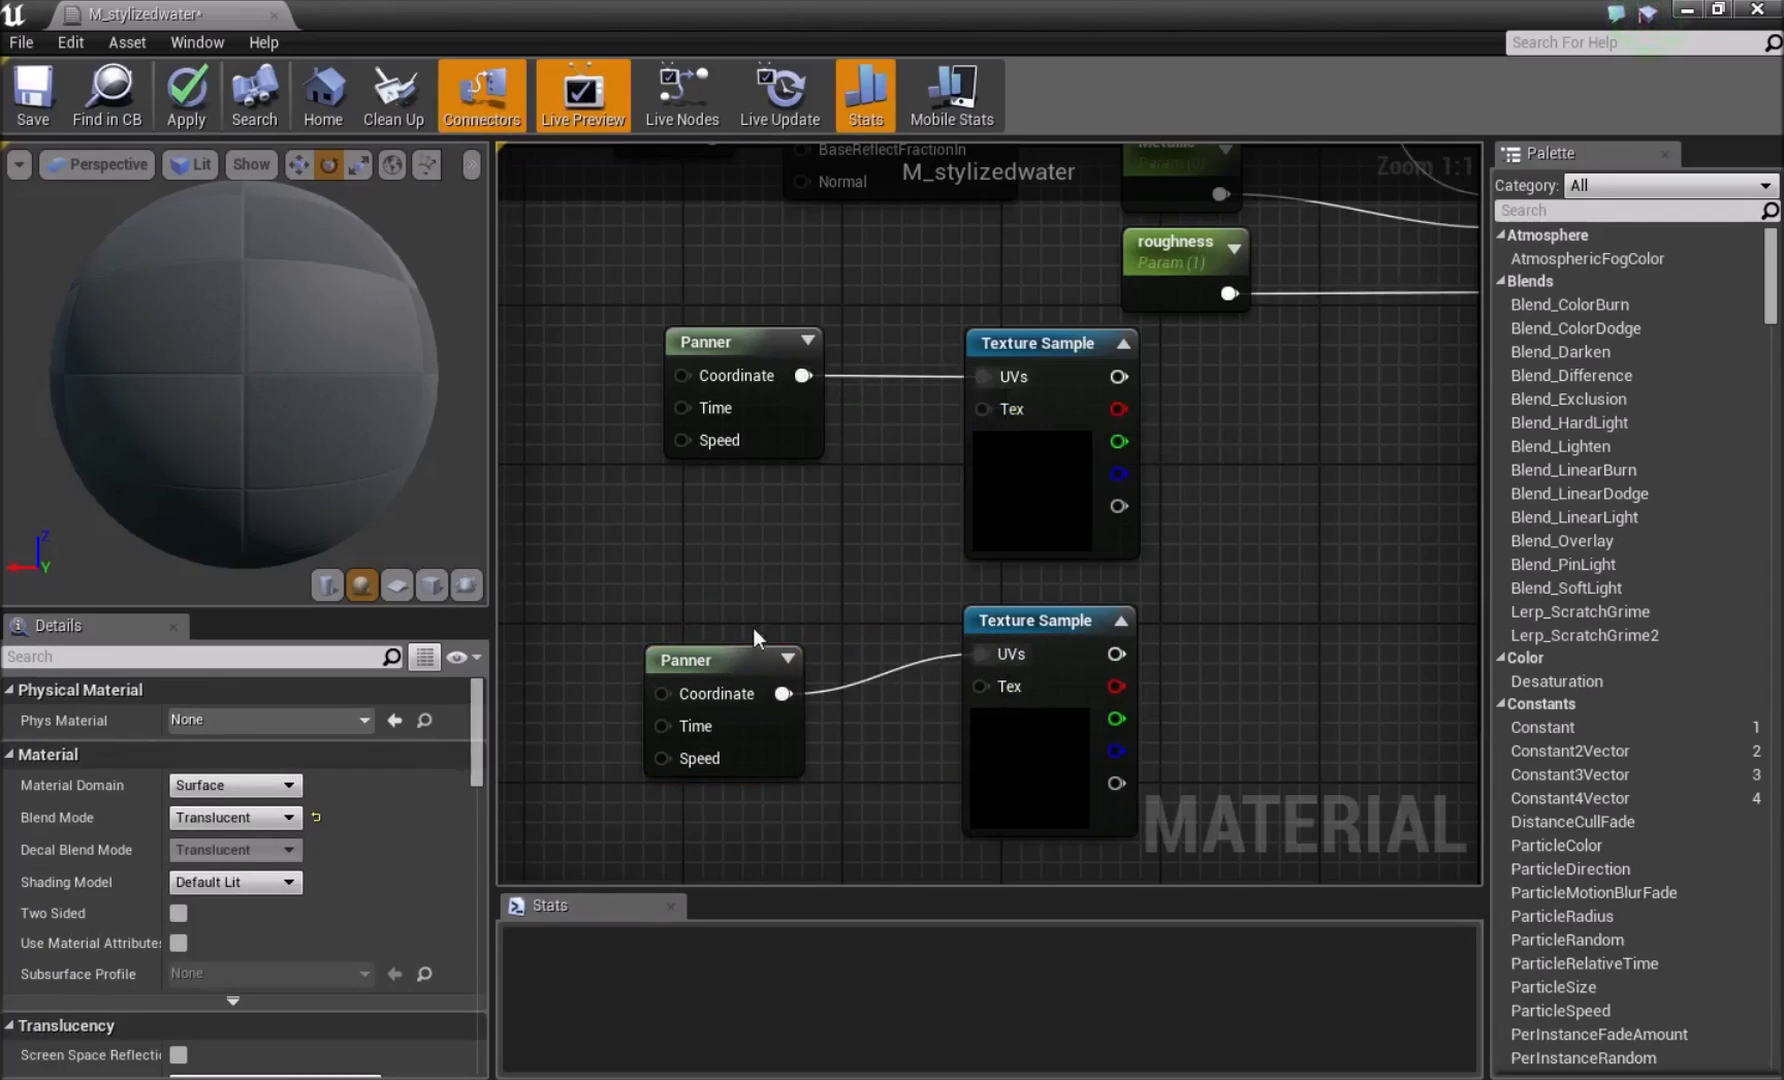
{"action": "left_click_drag", "start_coordinate": [740, 660], "coordinate": [757, 623]}
{"action": "left_click", "coordinate": [860, 573]}
Add a Lerp node blending the two Texture Samples through A and B, and connect its output to Normal
{"action": "right_click_drag", "start_coordinate": [1292, 538], "coordinate": [955, 563]}
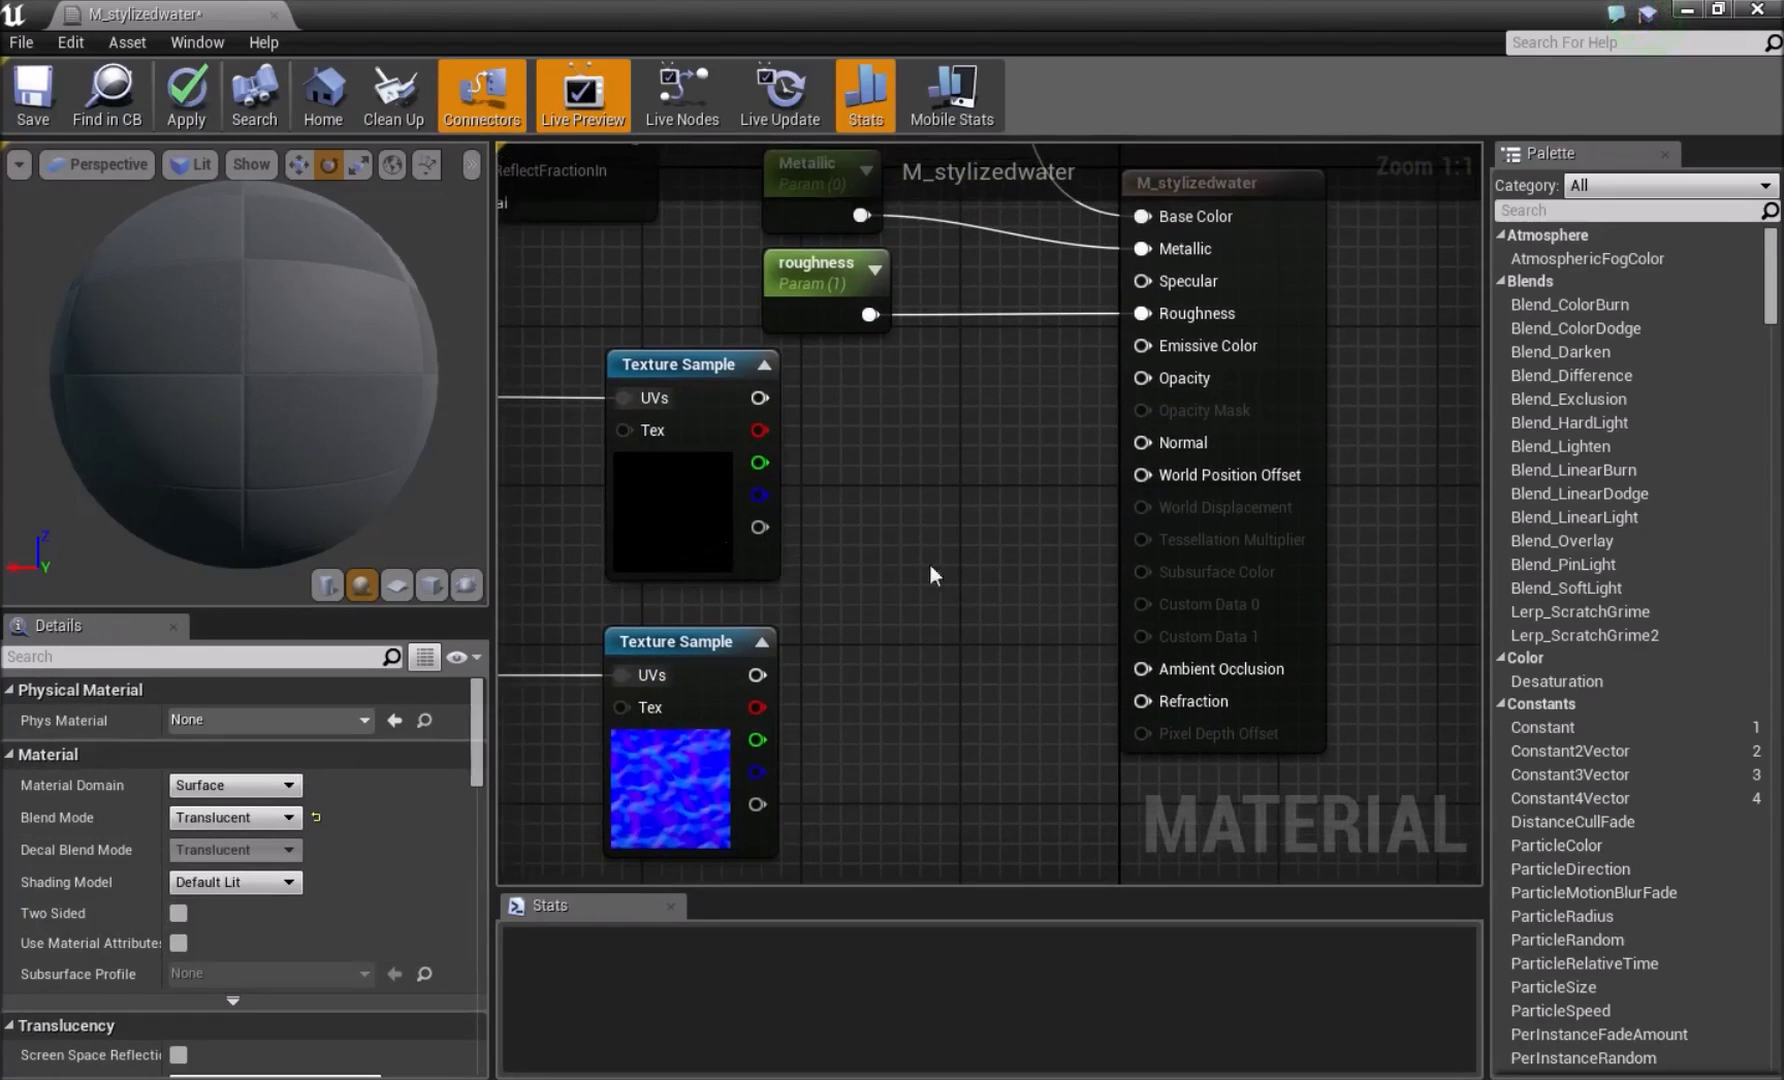
{"action": "left_click", "coordinate": [884, 514]}
{"action": "left_click_drag", "start_coordinate": [923, 583], "coordinate": [923, 583]}
{"action": "left_click_drag", "start_coordinate": [757, 675], "coordinate": [1146, 447]}
{"action": "left_click", "coordinate": [995, 661]}
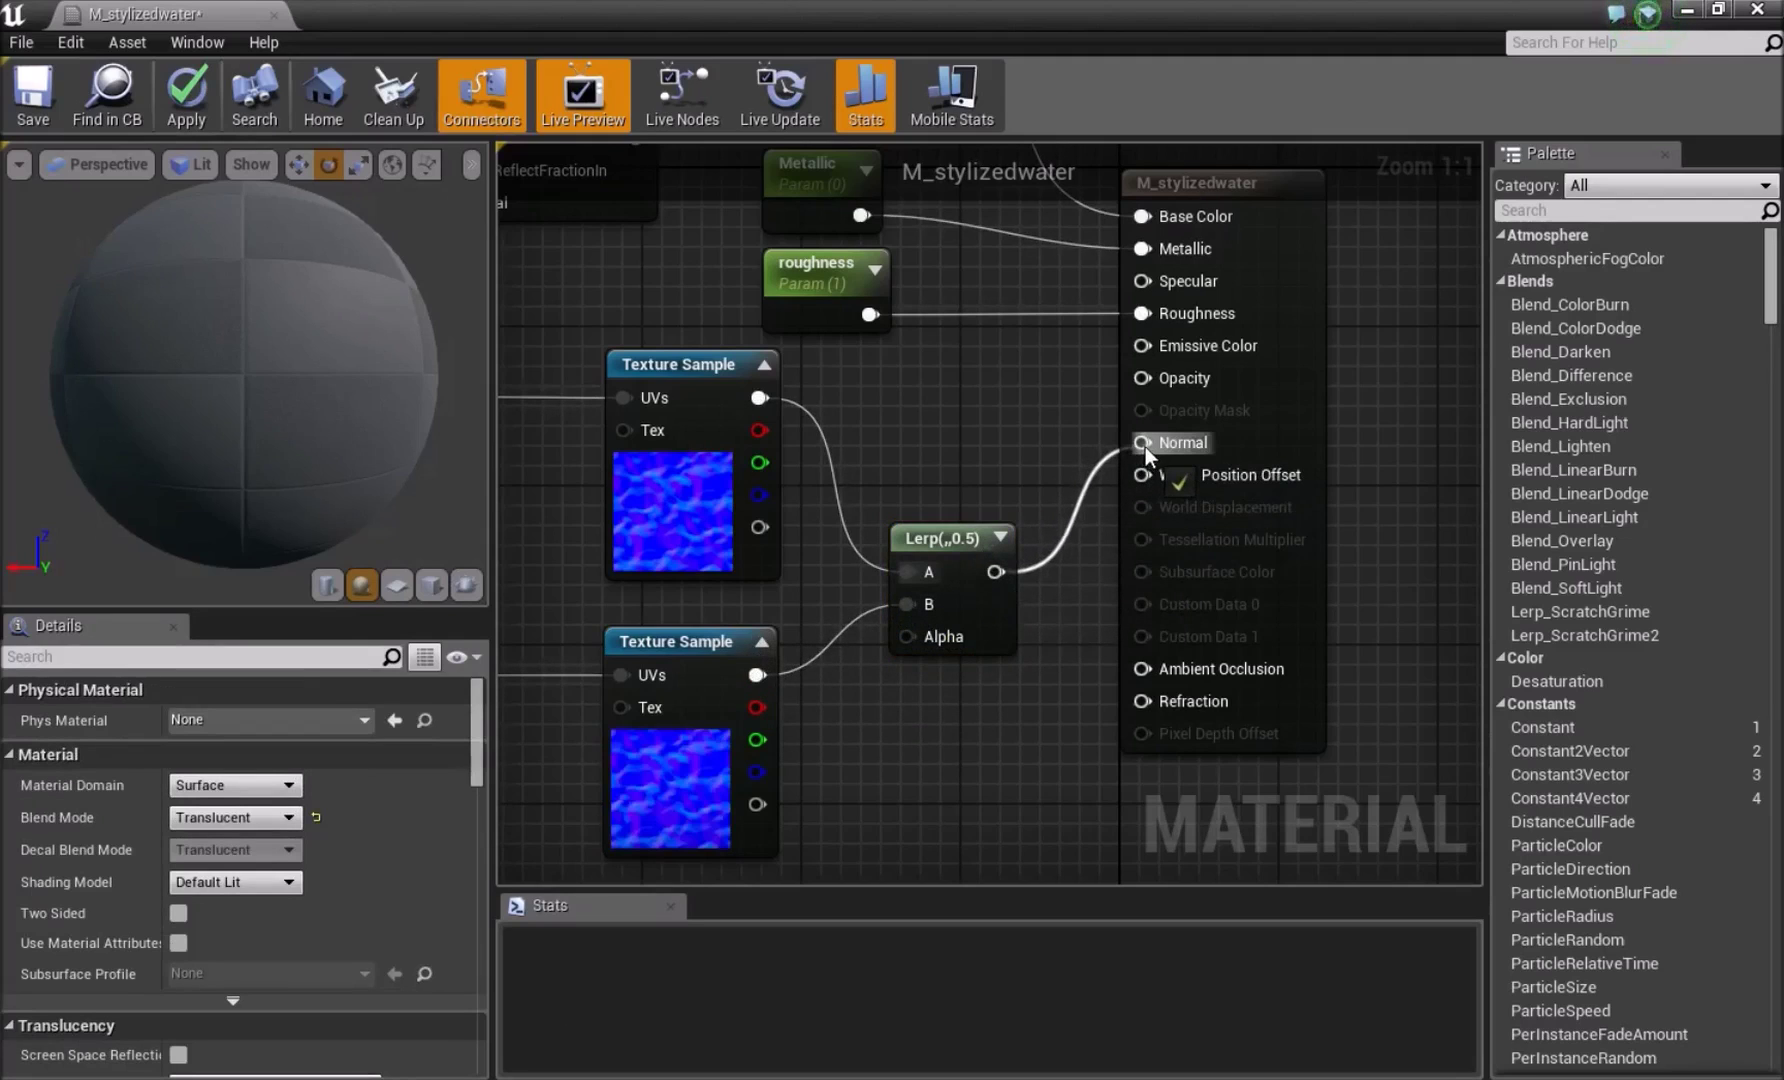
Add a single-value constant node near the material node and connect it to Opacity
{"action": "right_click_drag", "start_coordinate": [990, 377], "coordinate": [886, 393]}
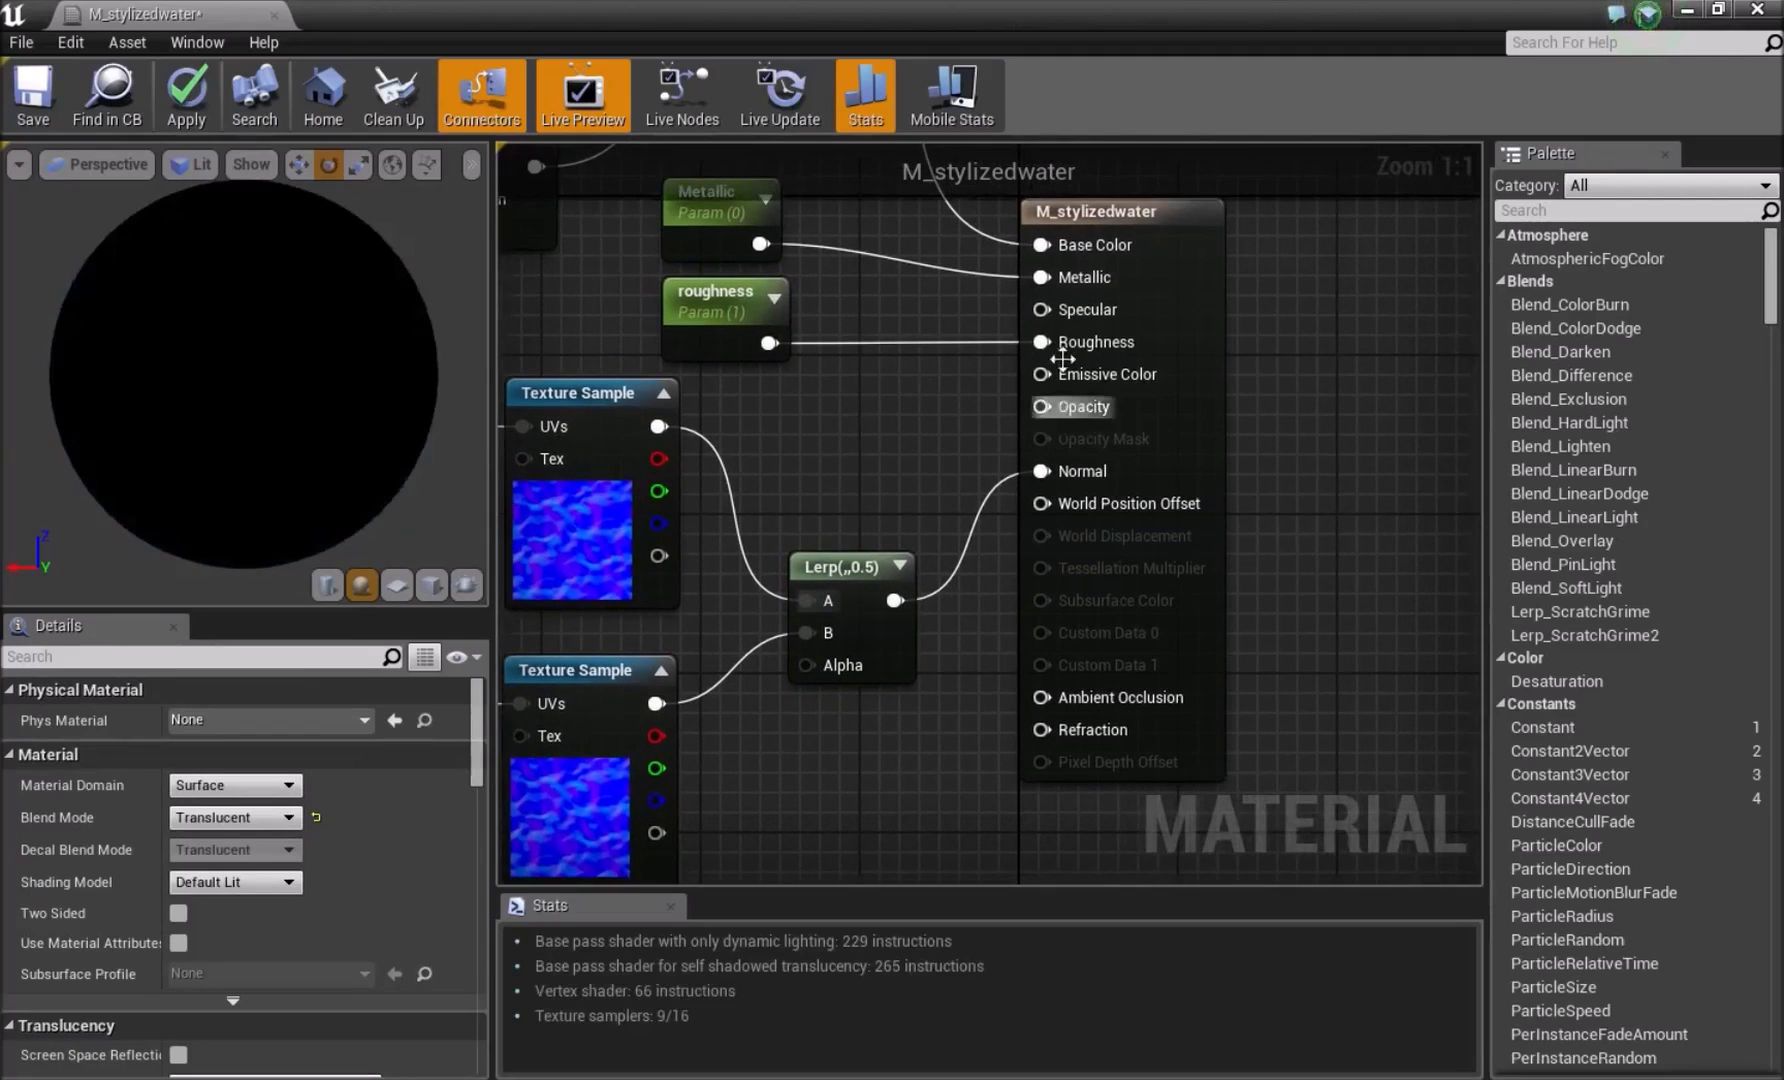
{"action": "right_click_drag", "start_coordinate": [900, 392], "coordinate": [923, 413]}
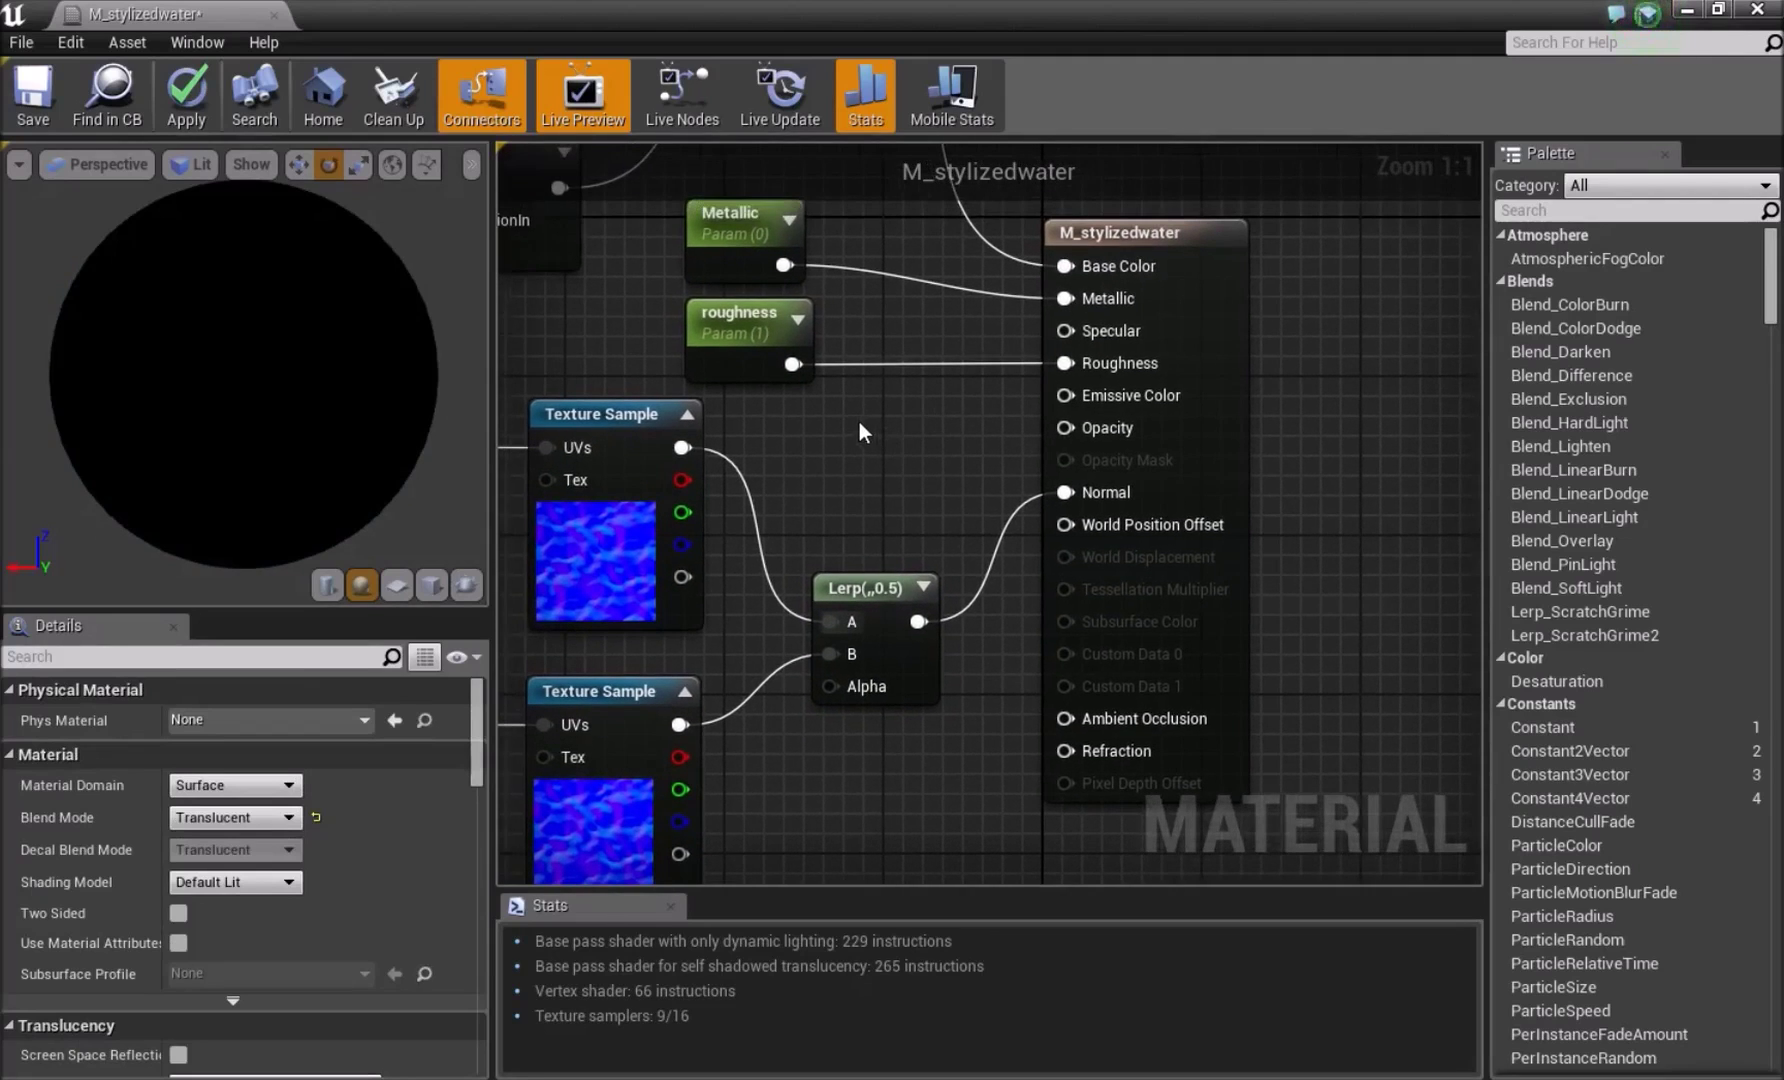
{"action": "left_click", "coordinate": [860, 425]}
{"action": "left_click_drag", "start_coordinate": [898, 471], "coordinate": [1080, 447]}
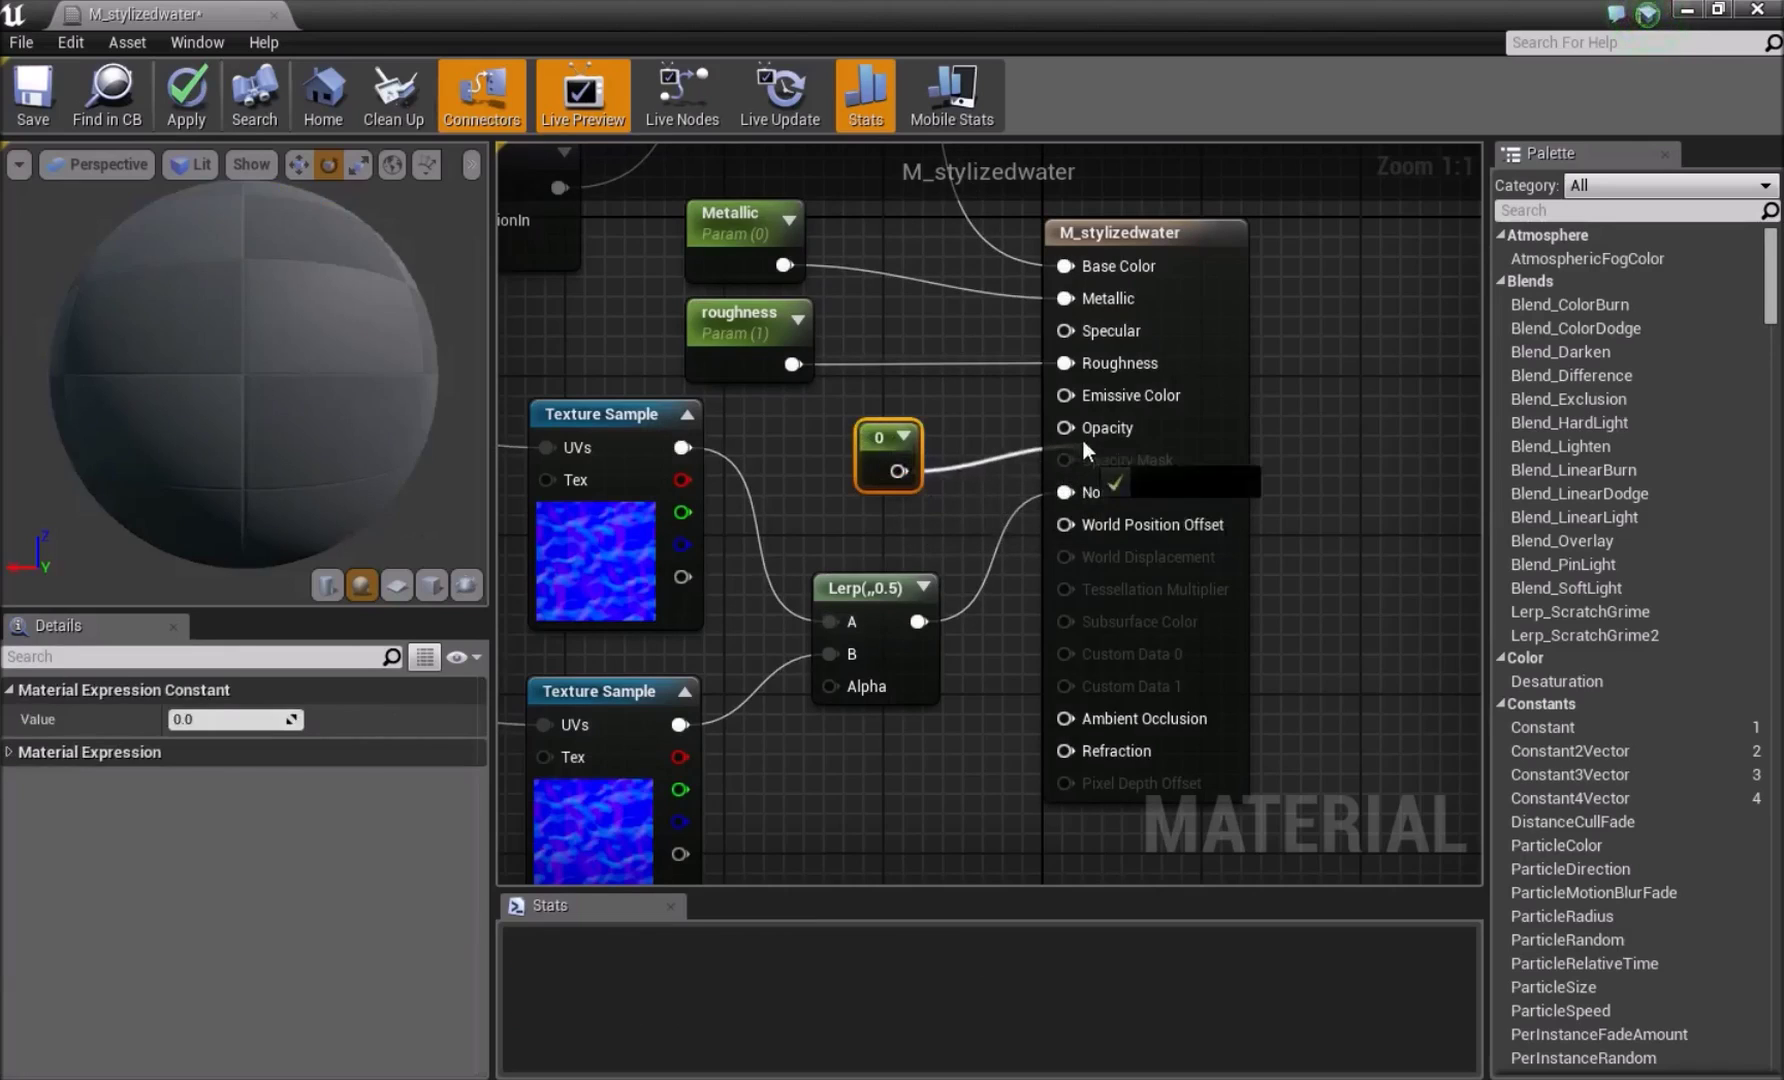
Convert the constant feeding Opacity into a parameter named Opacity with a default value of 1
{"action": "right_click", "coordinate": [889, 440]}
{"action": "left_click", "coordinate": [945, 562]}
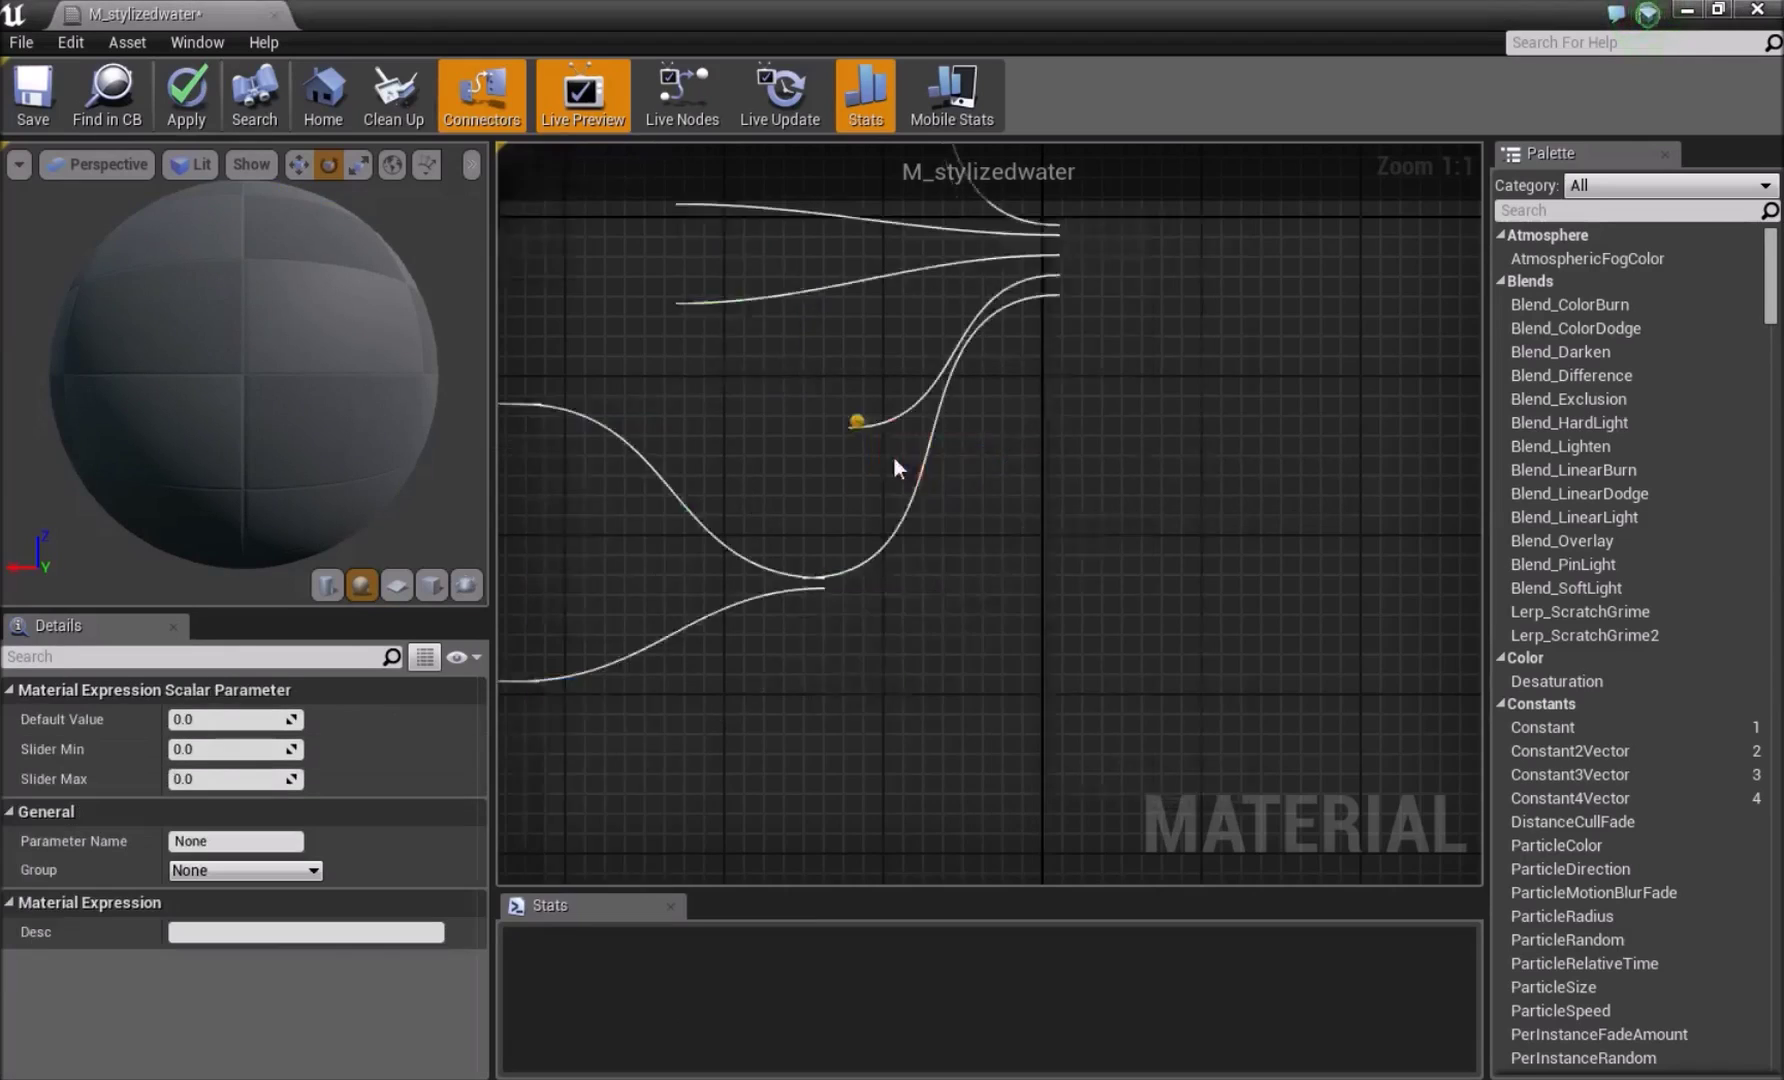
{"action": "left_click", "coordinate": [204, 841]}
{"action": "type", "text": "Opaci"}
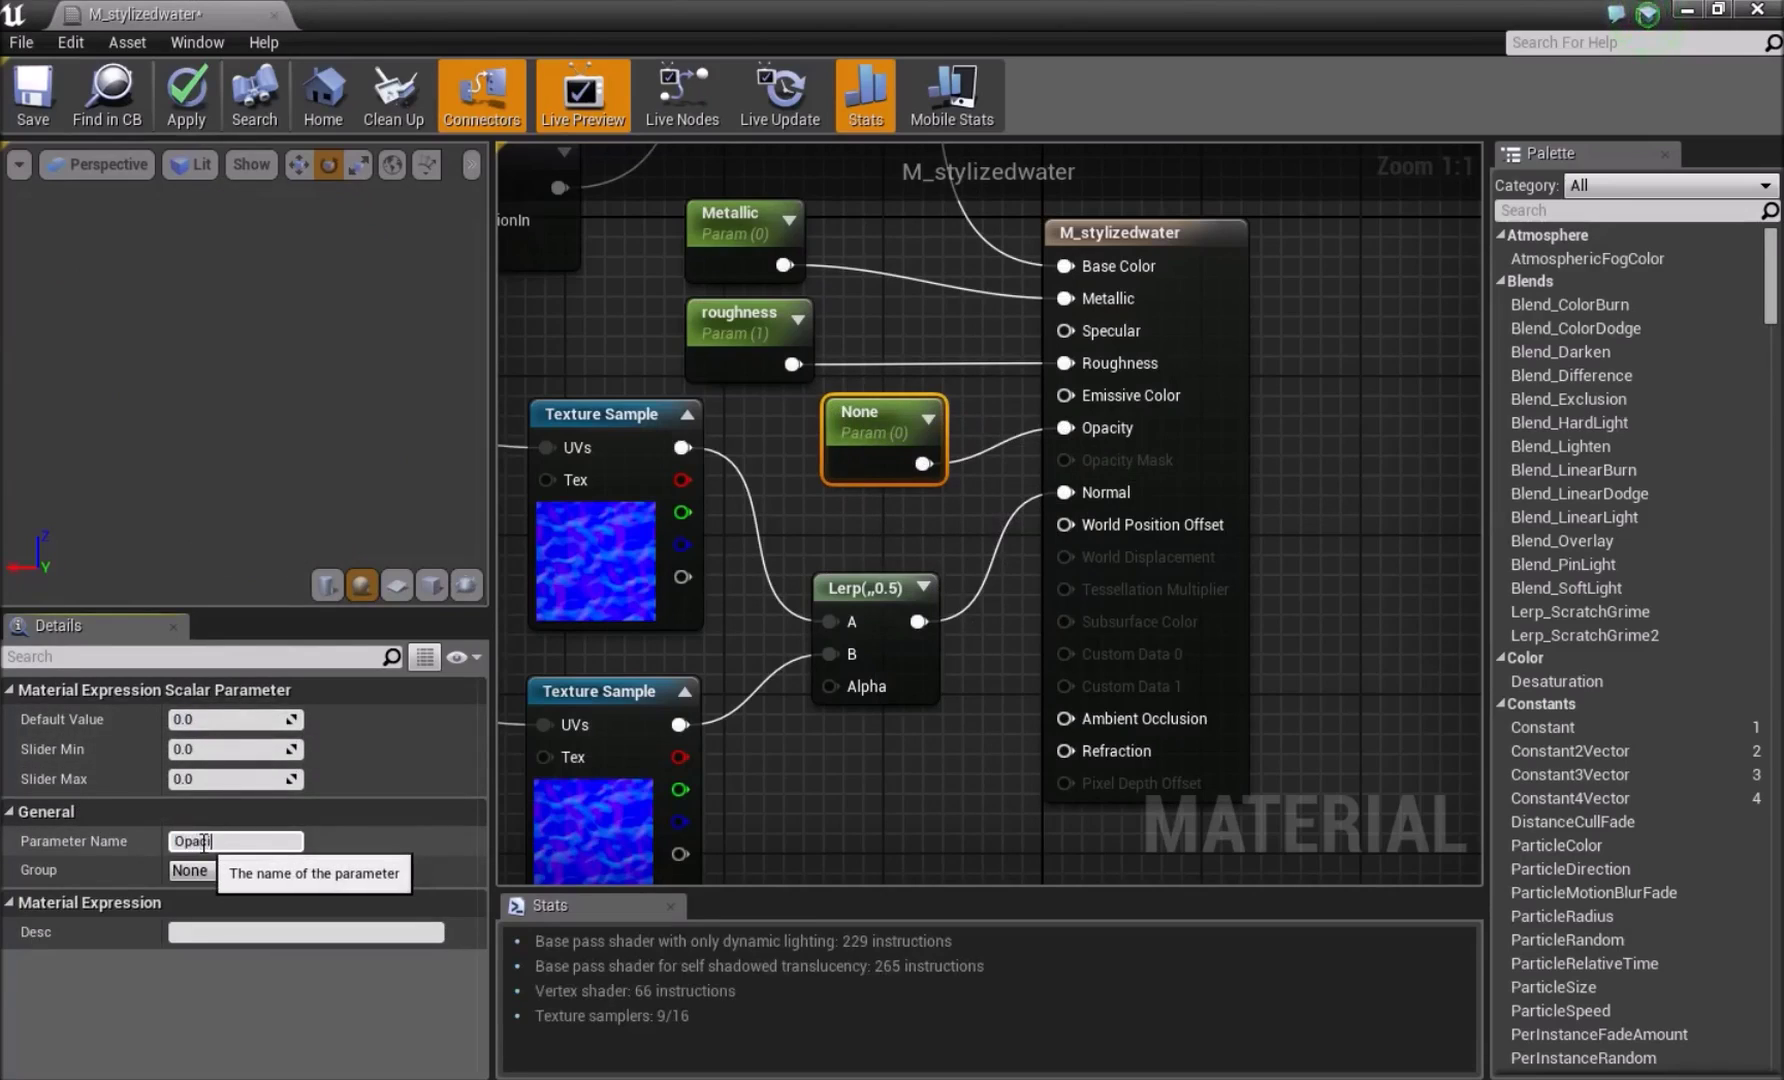
{"action": "type", "text": "ty"}
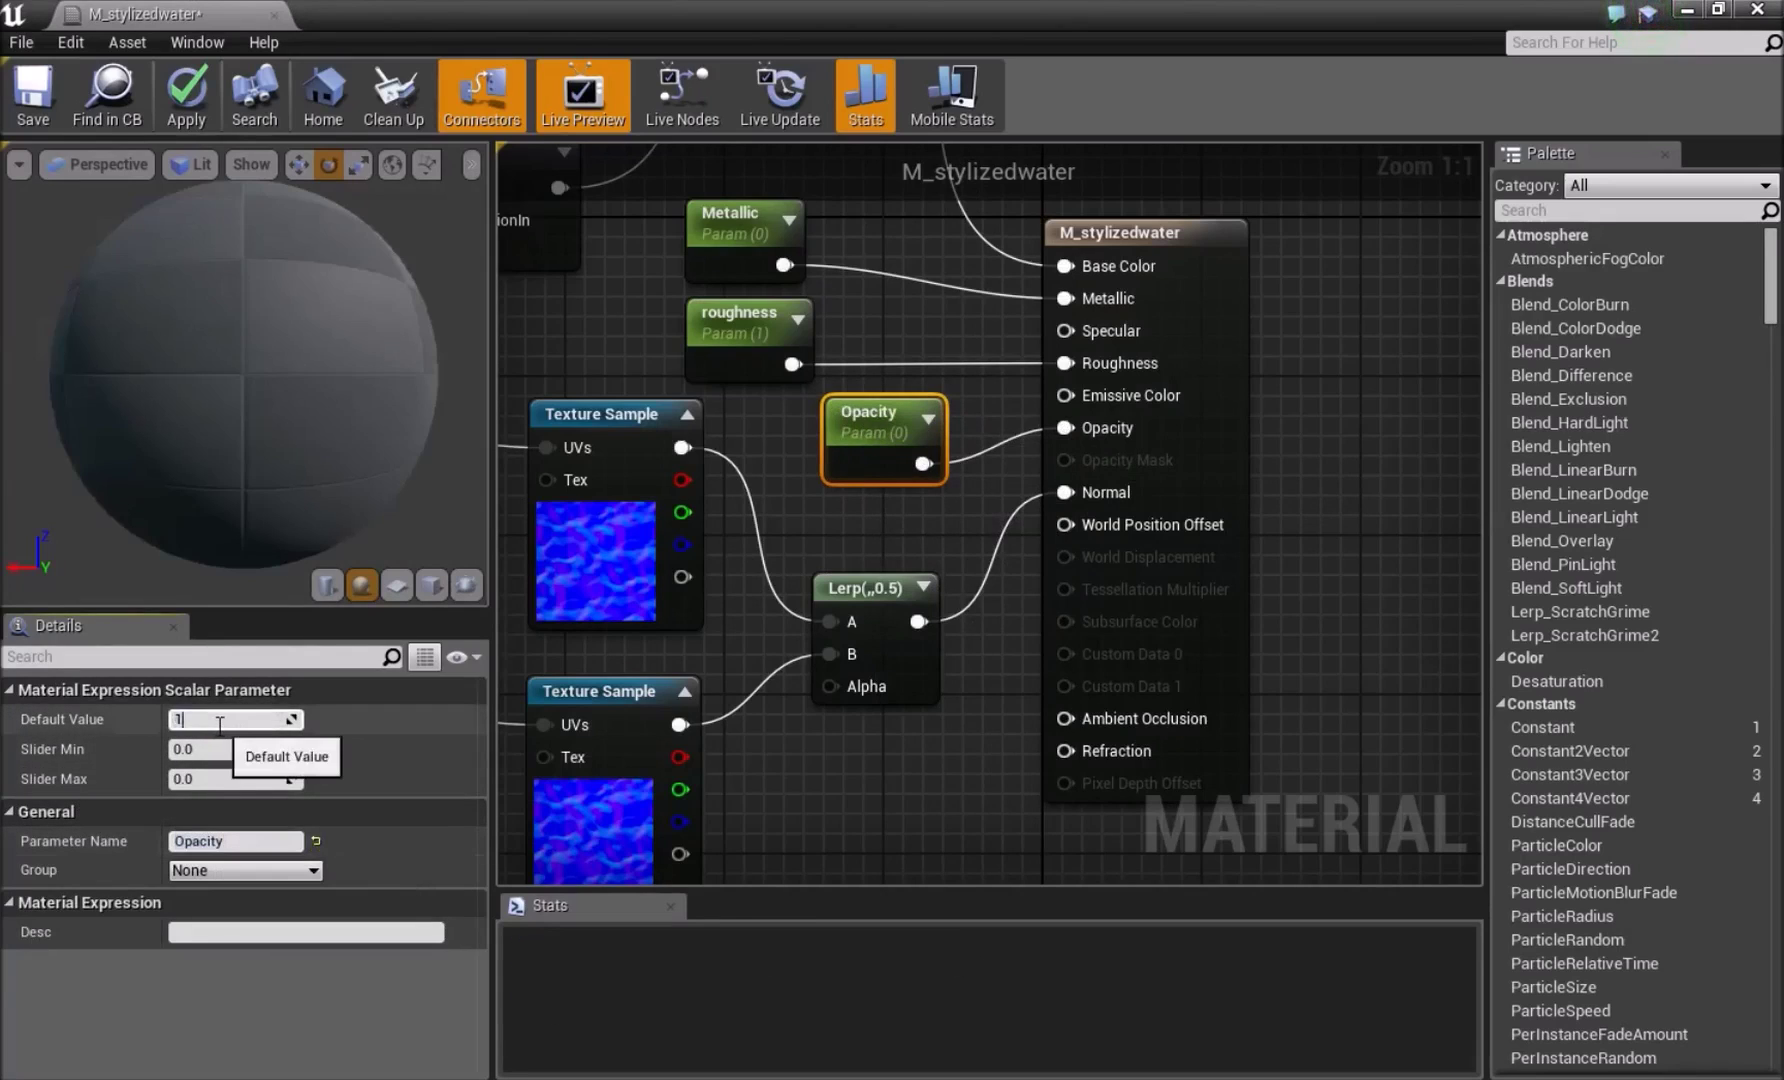
{"action": "left_click", "coordinate": [760, 557]}
Set the upper Panner's Speed X to 0.08 and Speed Y to 0.09
{"action": "right_click_drag", "start_coordinate": [654, 852], "coordinate": [998, 775]}
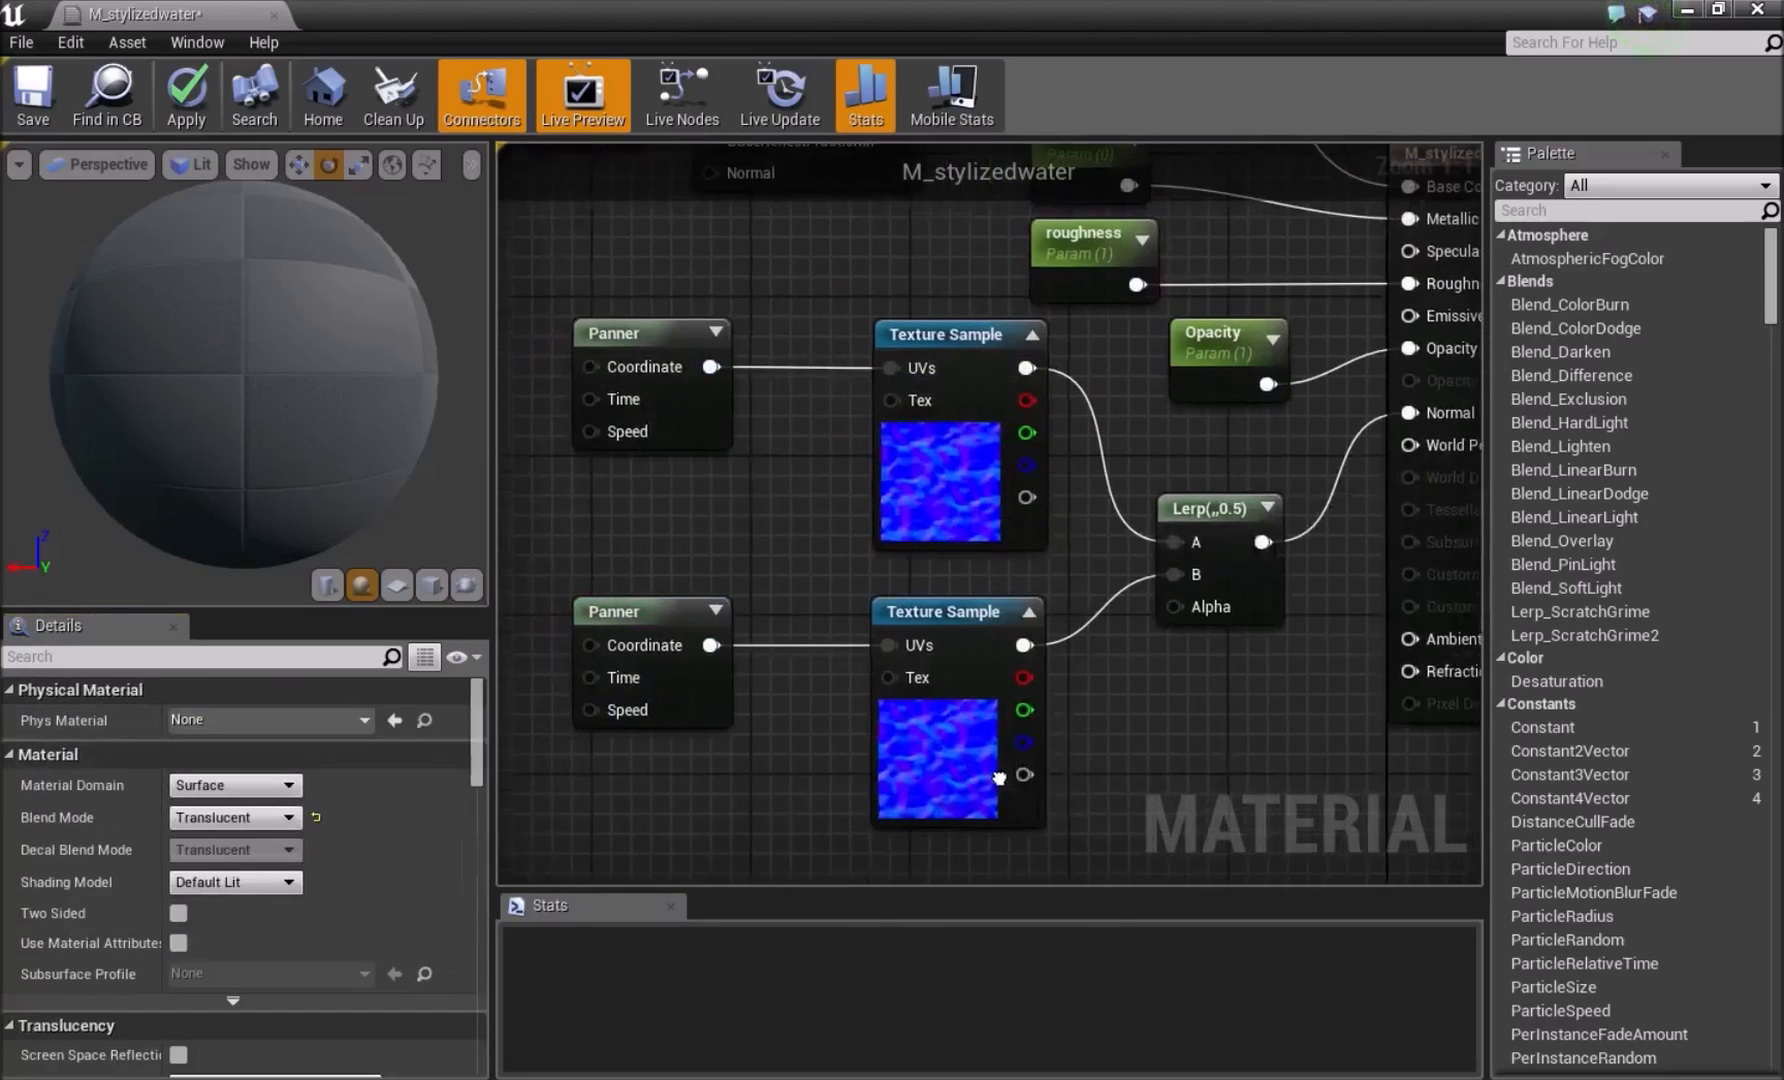
{"action": "left_click", "coordinate": [630, 340]}
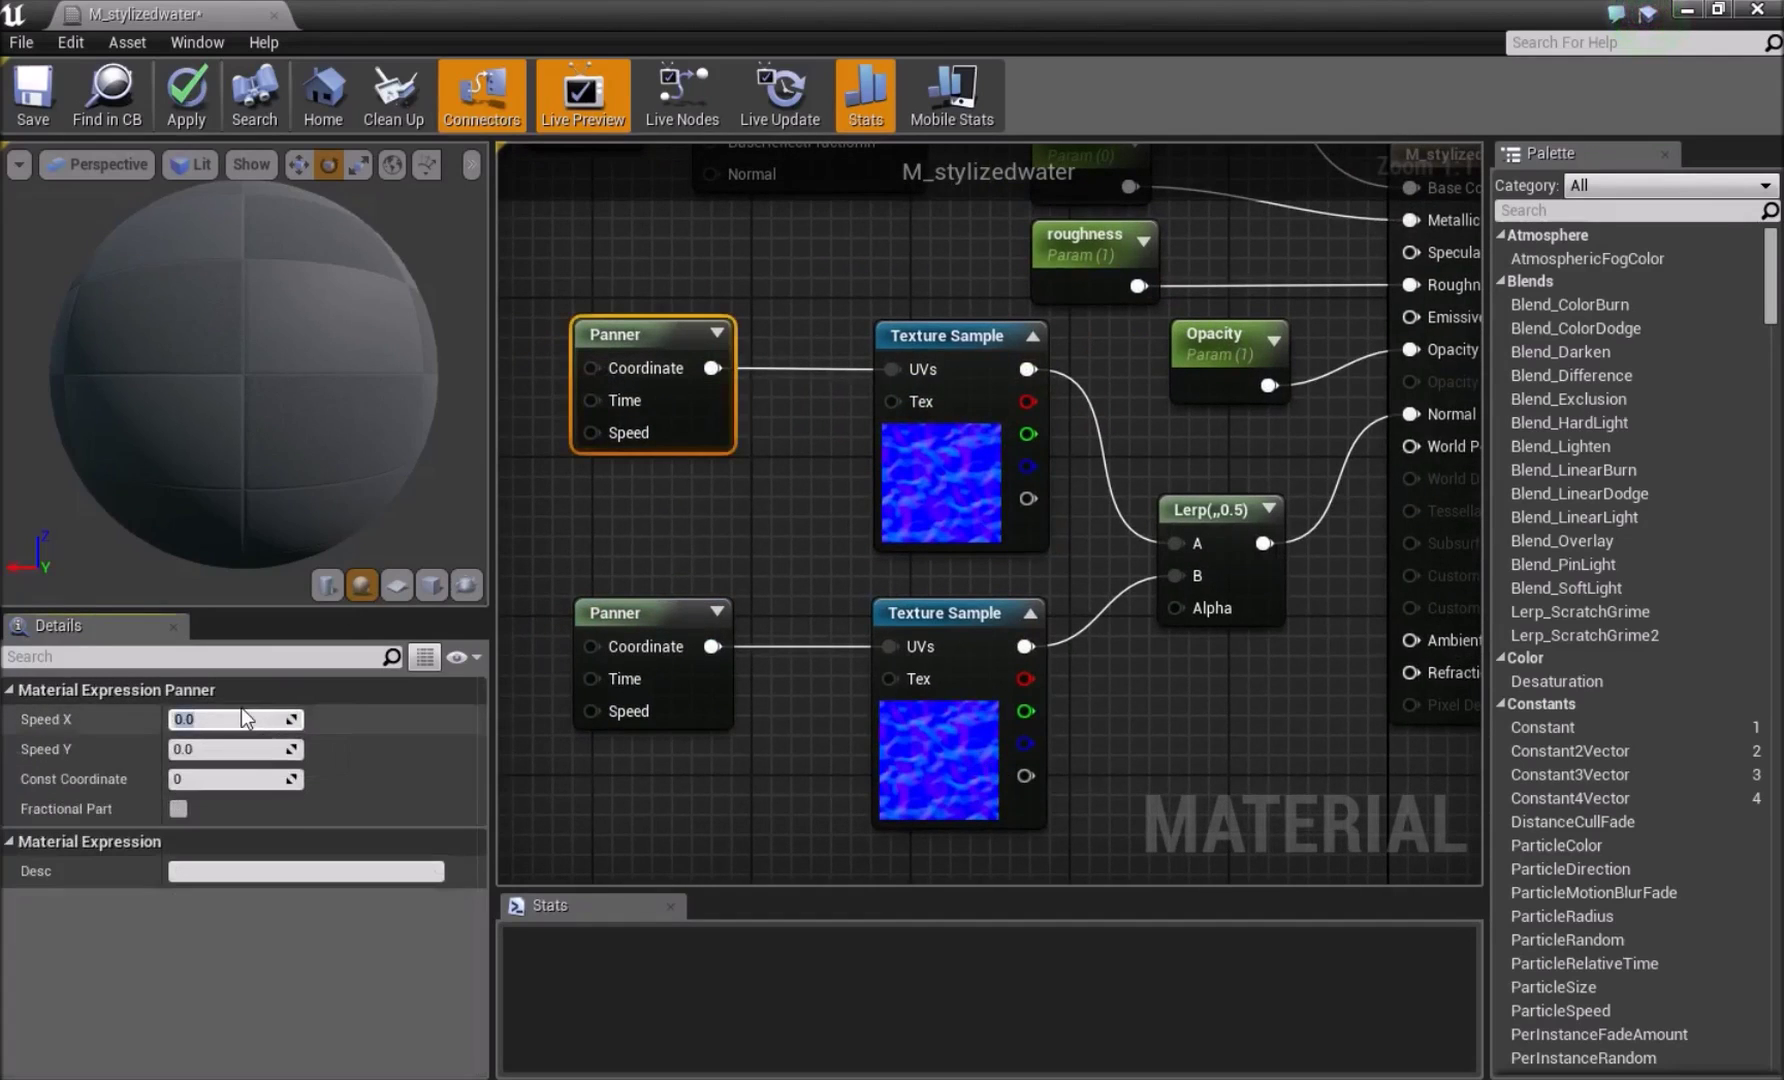
{"action": "type", "text": "0"}
{"action": "key", "text": "Tab"}
{"action": "type", "text": "0.0"}
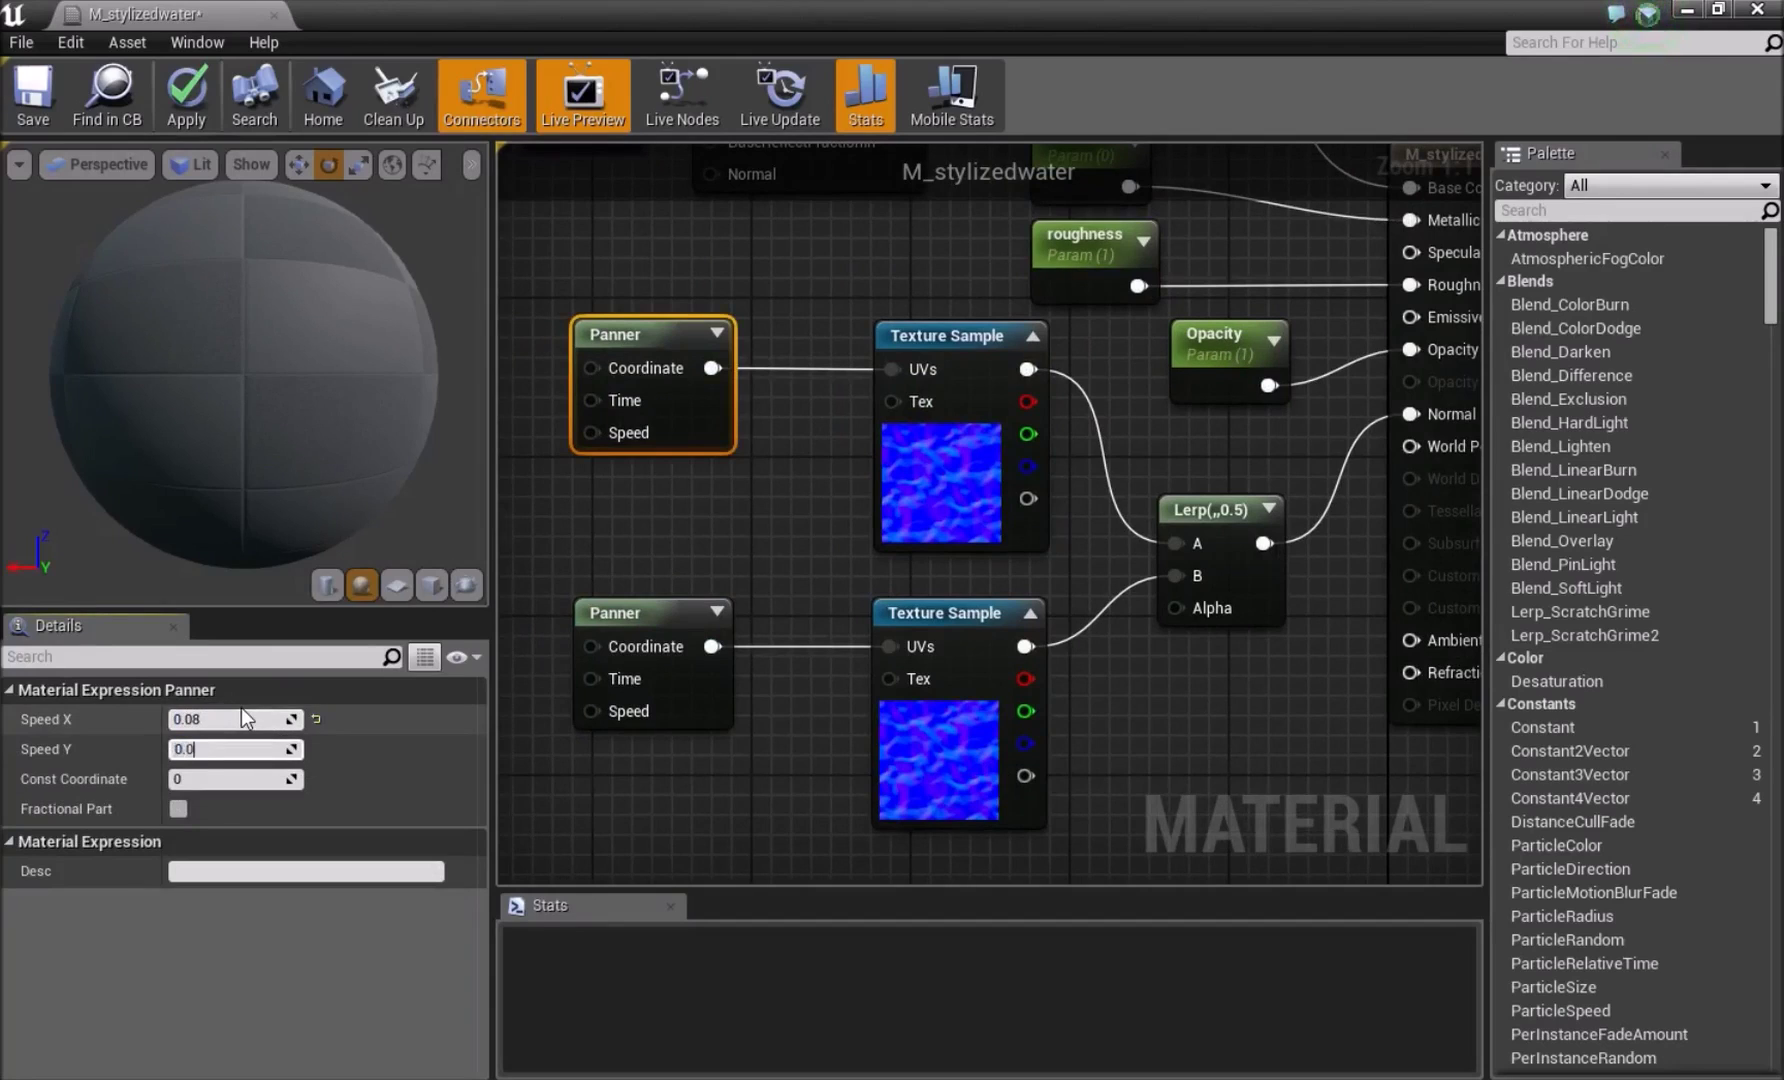
{"action": "type", "text": "9"}
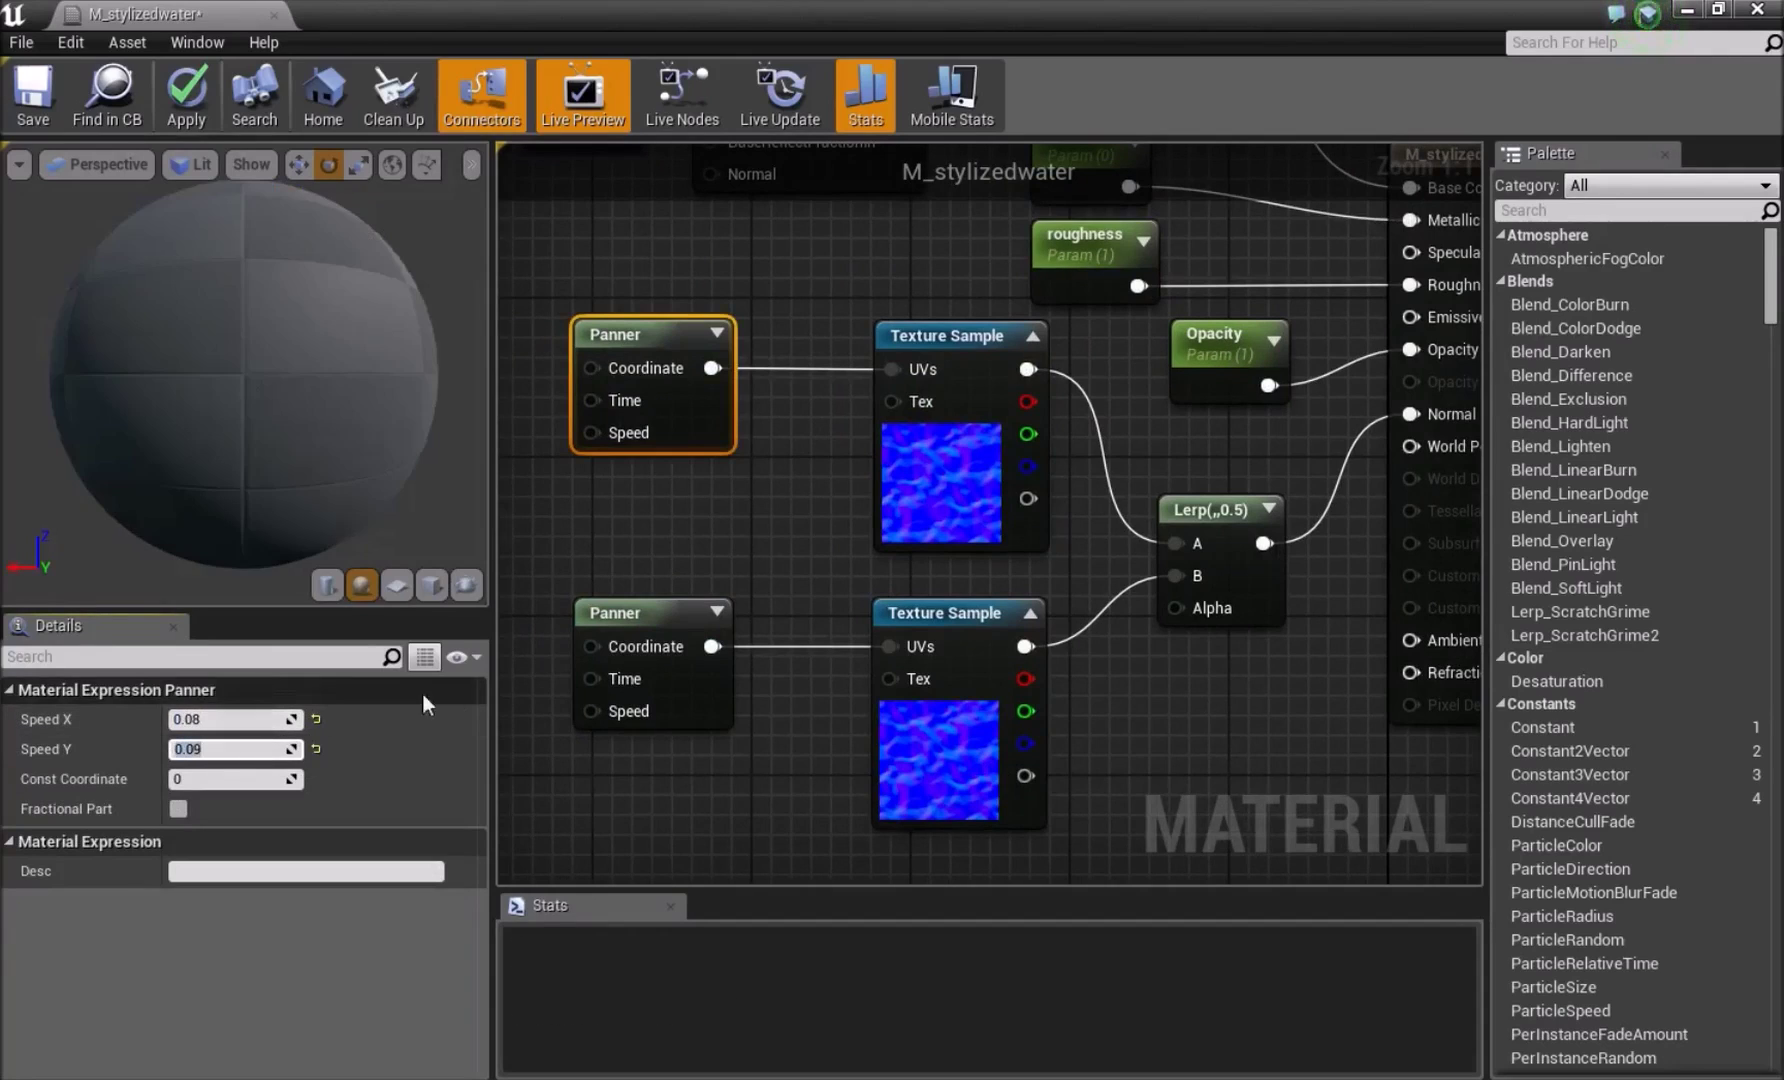
Set the lower Panner's Speed X to -0.08 and Speed Y to -0.09
{"action": "left_click", "coordinate": [649, 617]}
{"action": "left_click", "coordinate": [230, 720]}
{"action": "type", "text": "-"}
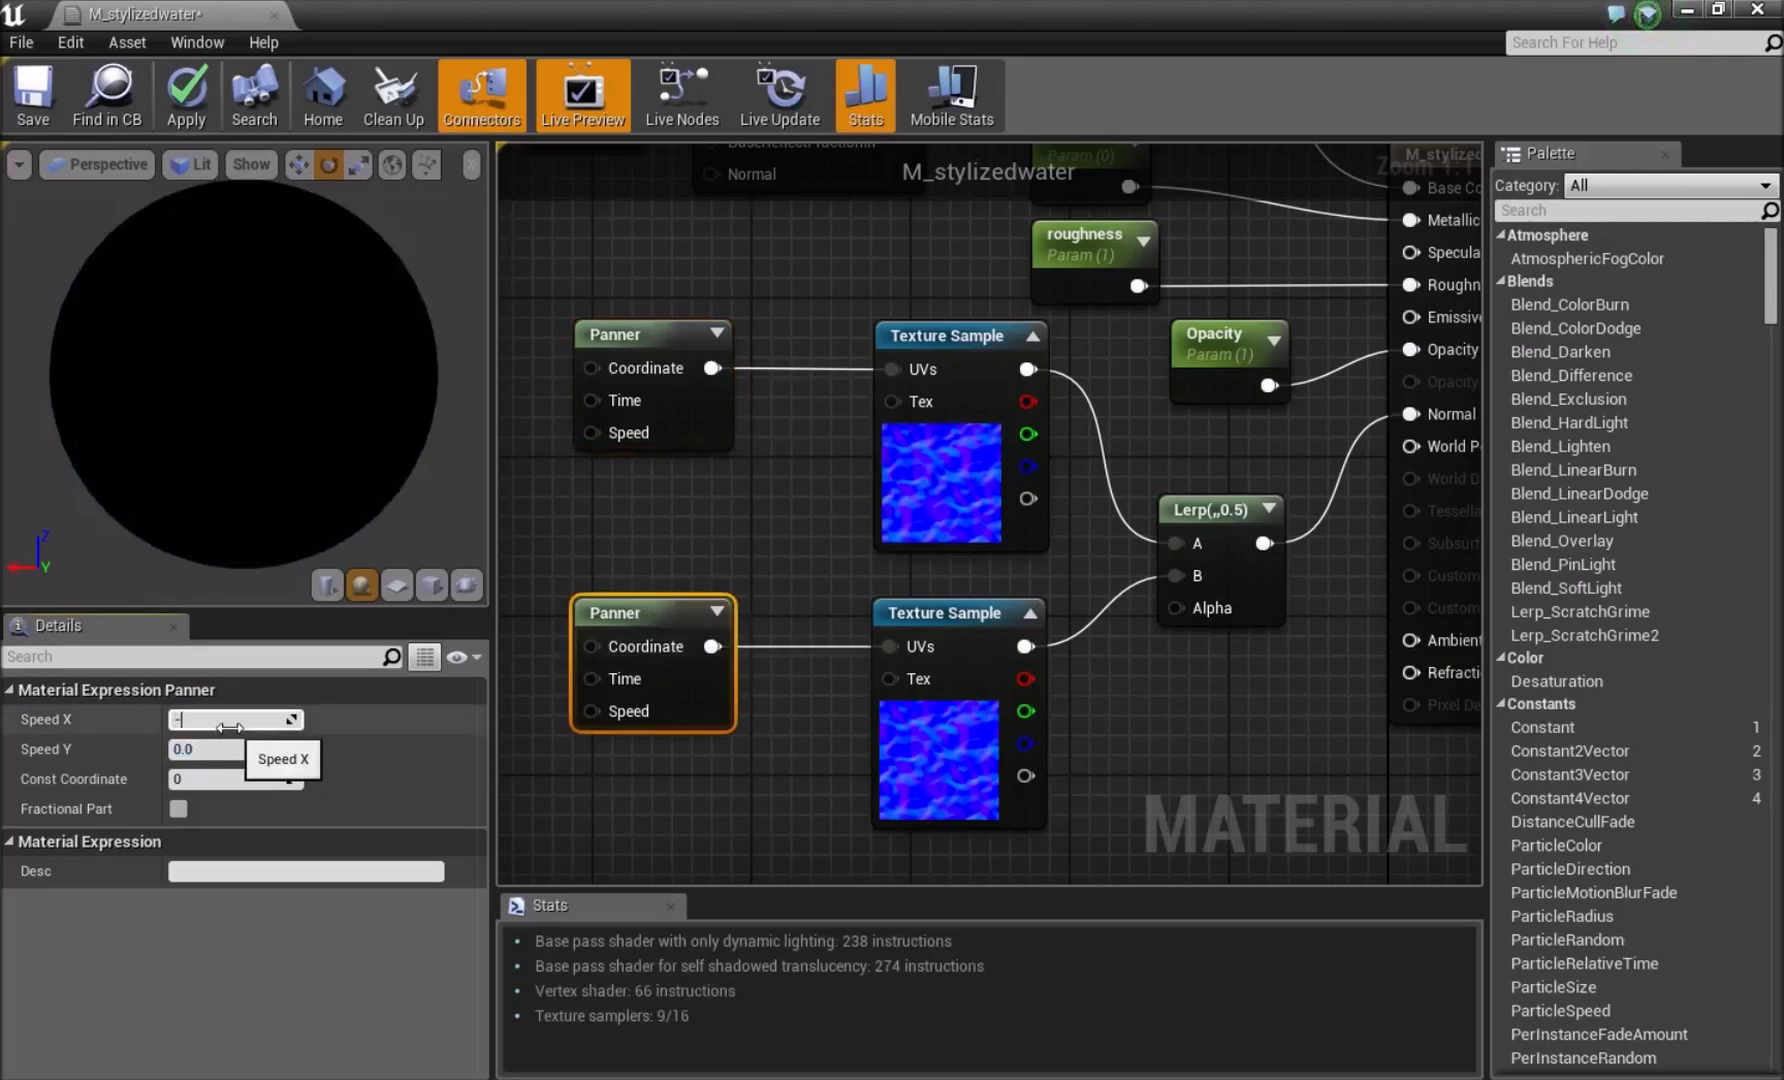
{"action": "key", "text": "Tab"}
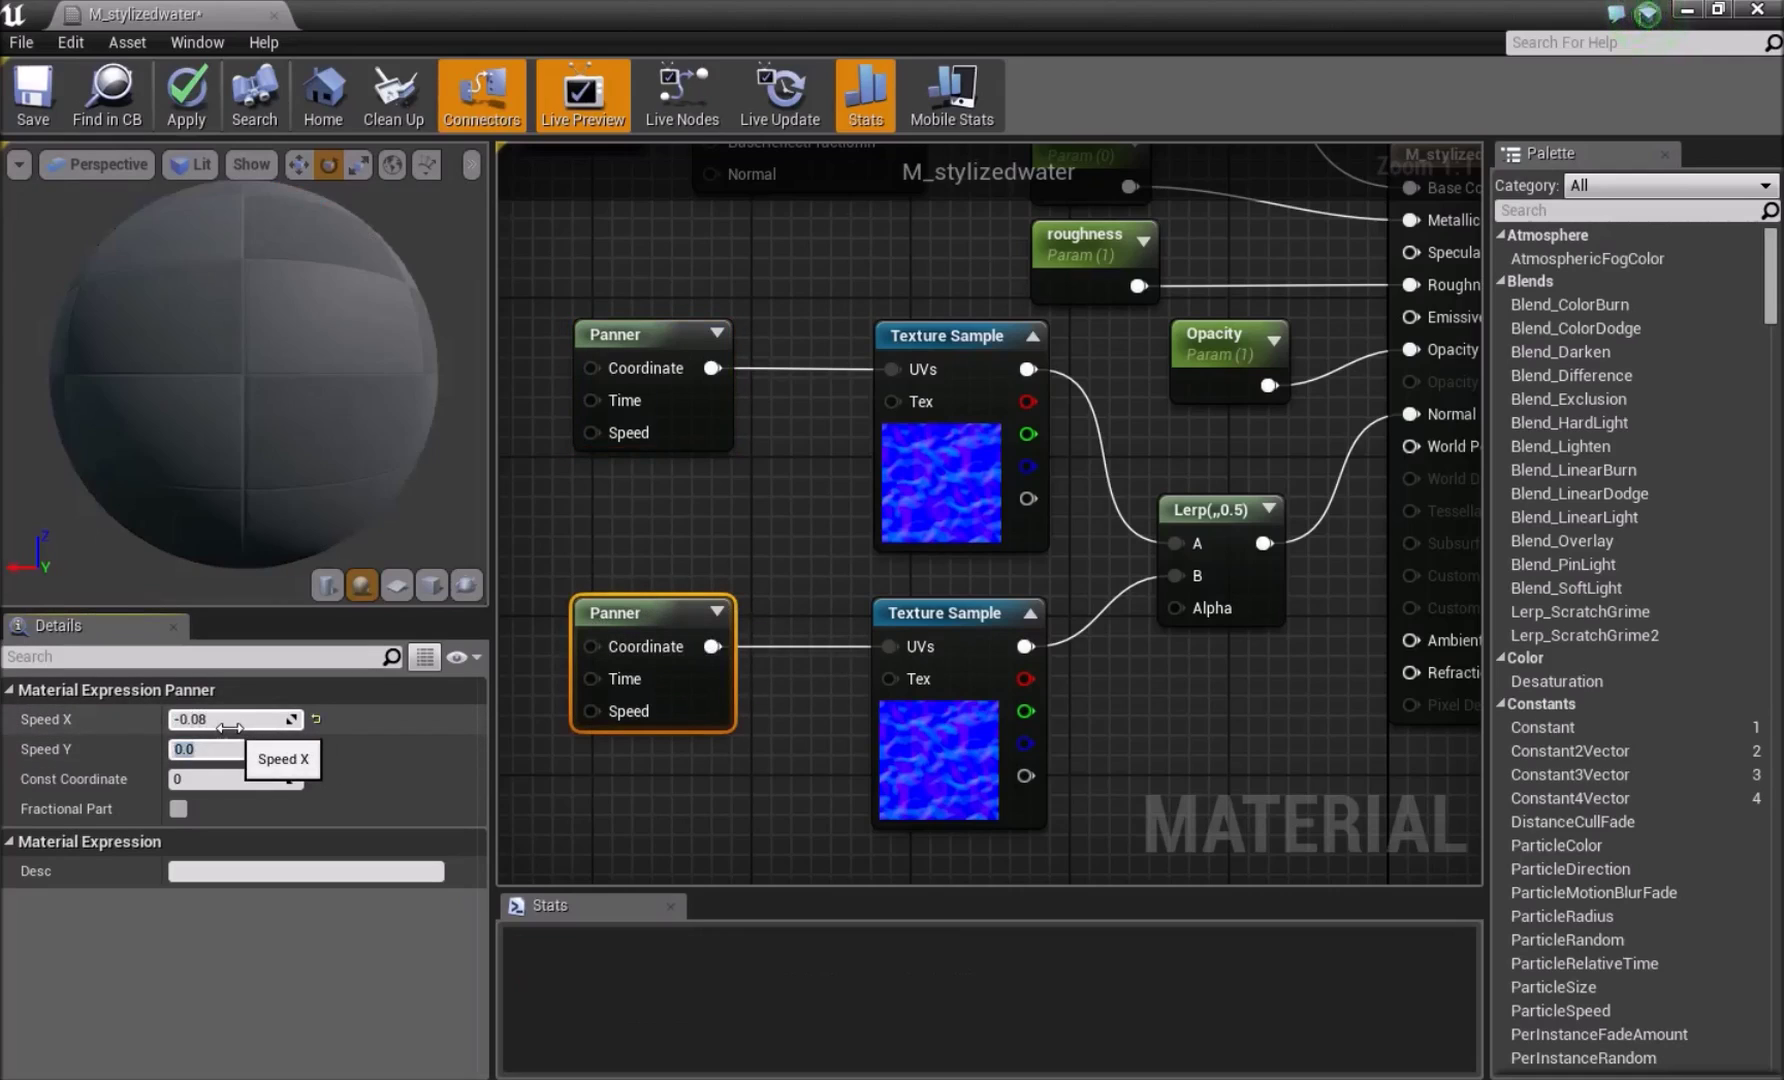
{"action": "type", "text": "-0.09"}
{"action": "key", "text": "Return"}
Look over the whole node graph and save the M_stylizedwater material
{"action": "scroll", "coordinate": [613, 450], "scroll_direction": "down", "scroll_amount": 7}
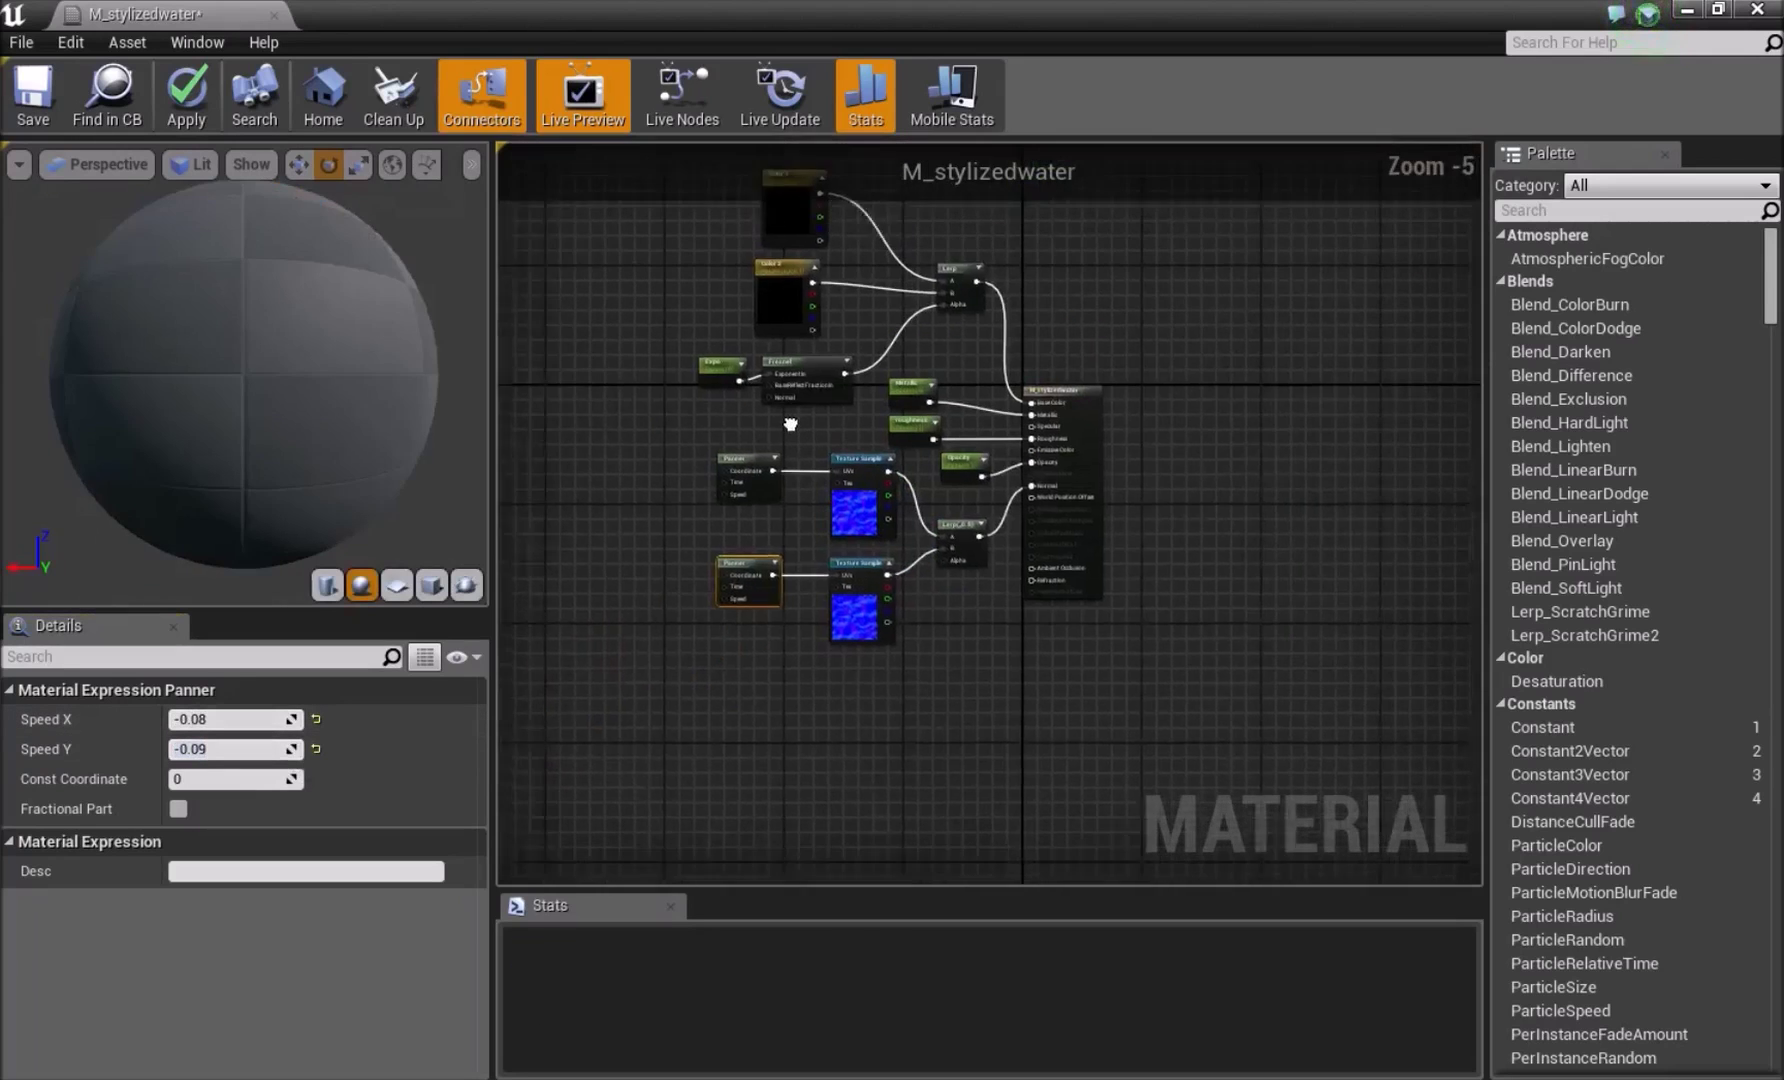
{"action": "scroll", "coordinate": [753, 496], "scroll_direction": "up", "scroll_amount": 3}
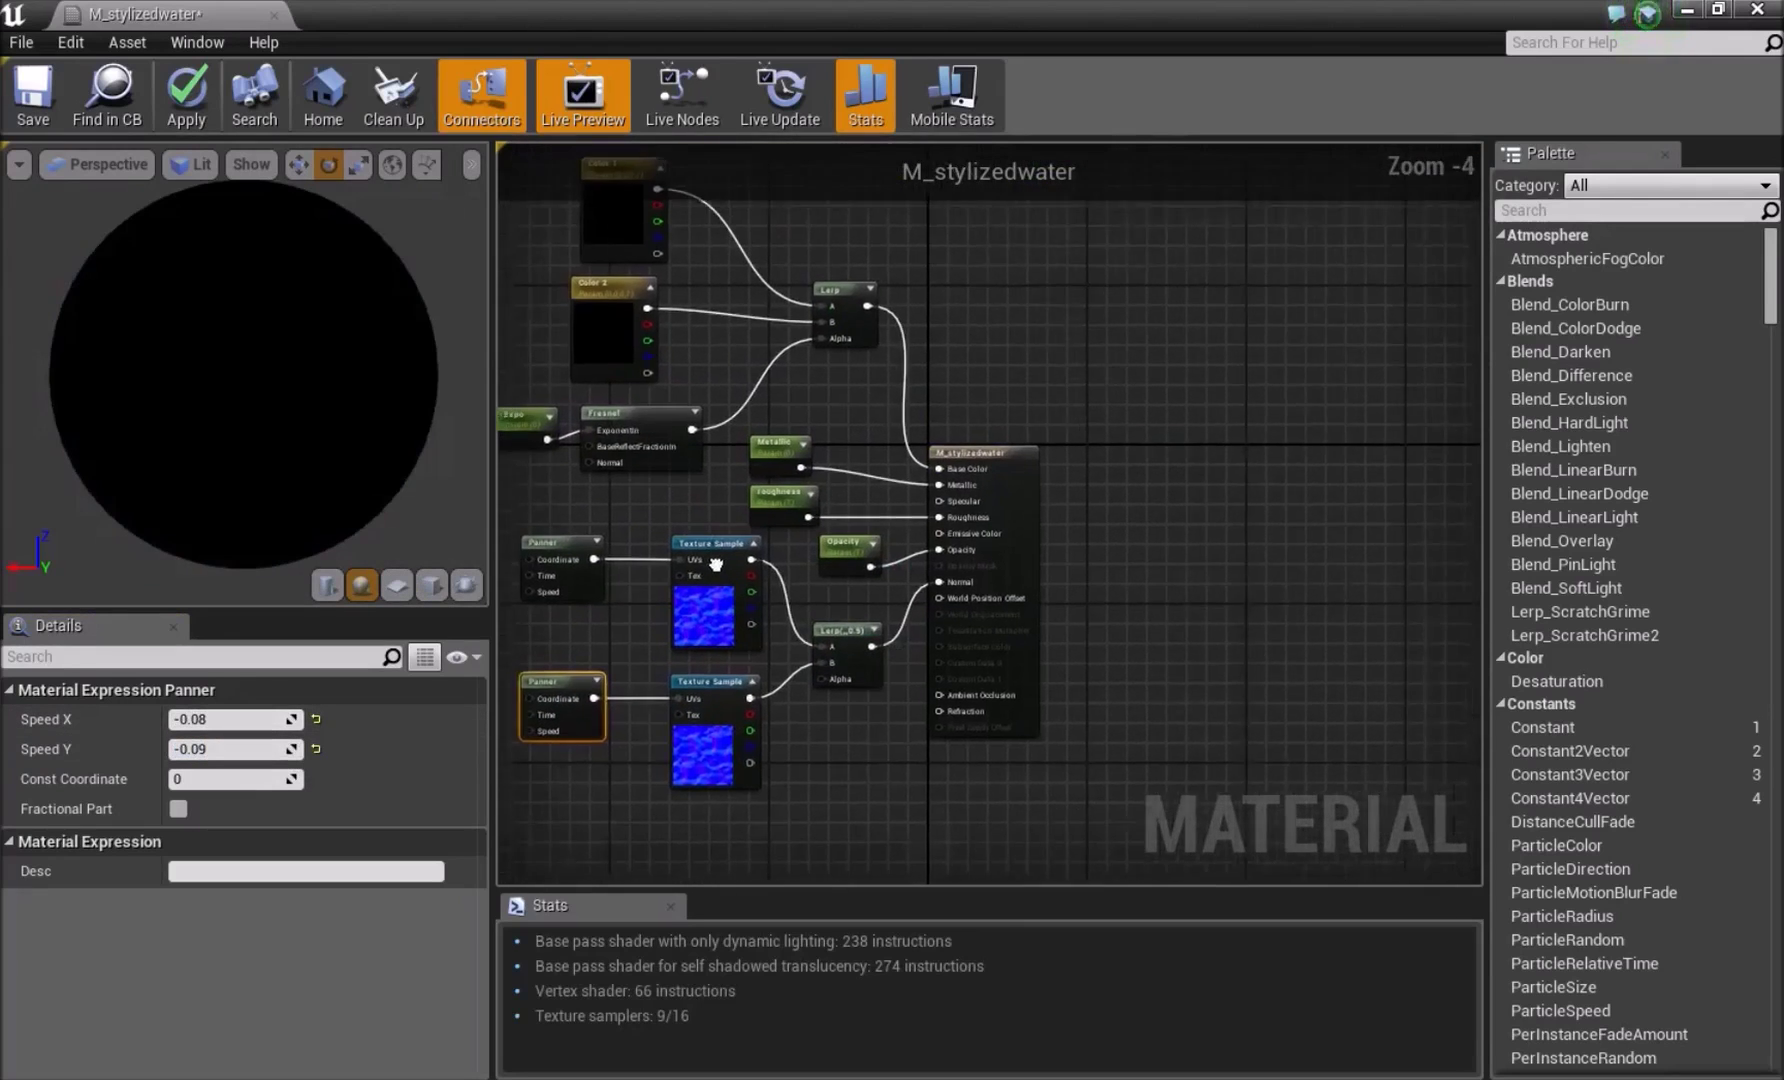
{"action": "left_click", "coordinate": [835, 572]}
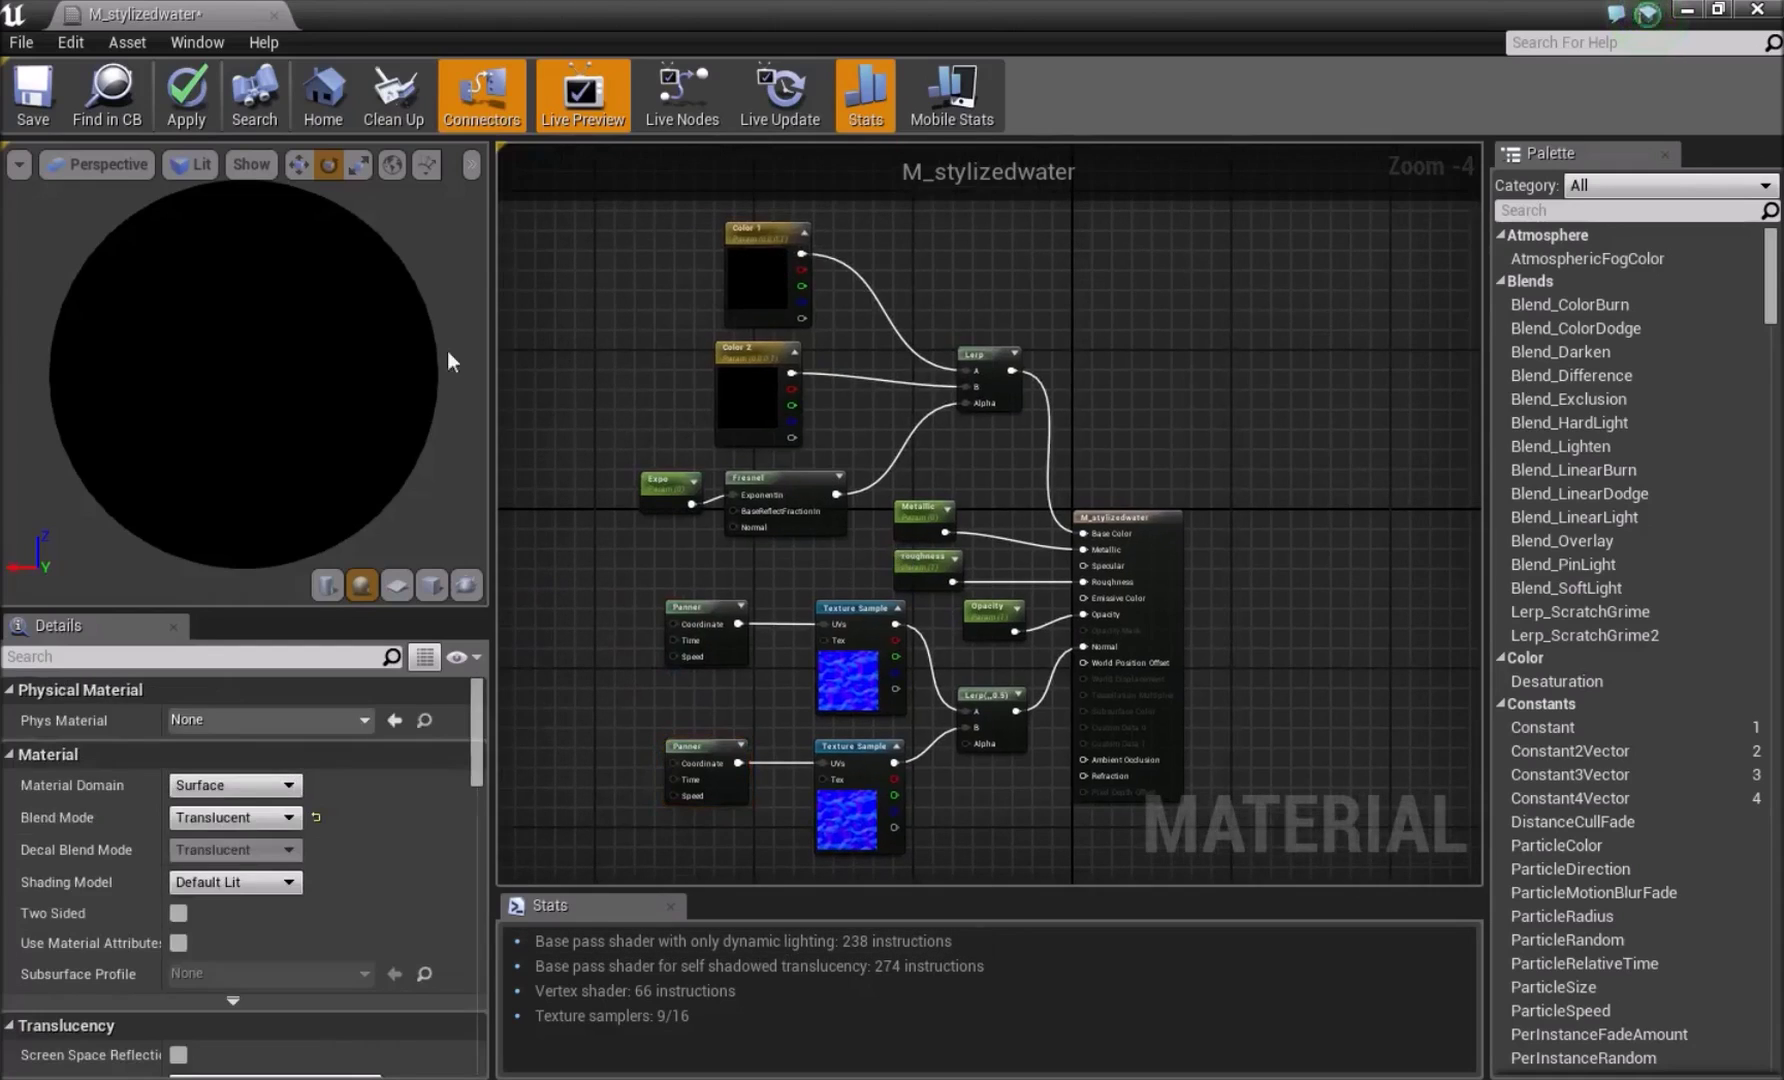
{"action": "key", "text": "ctrl+s"}
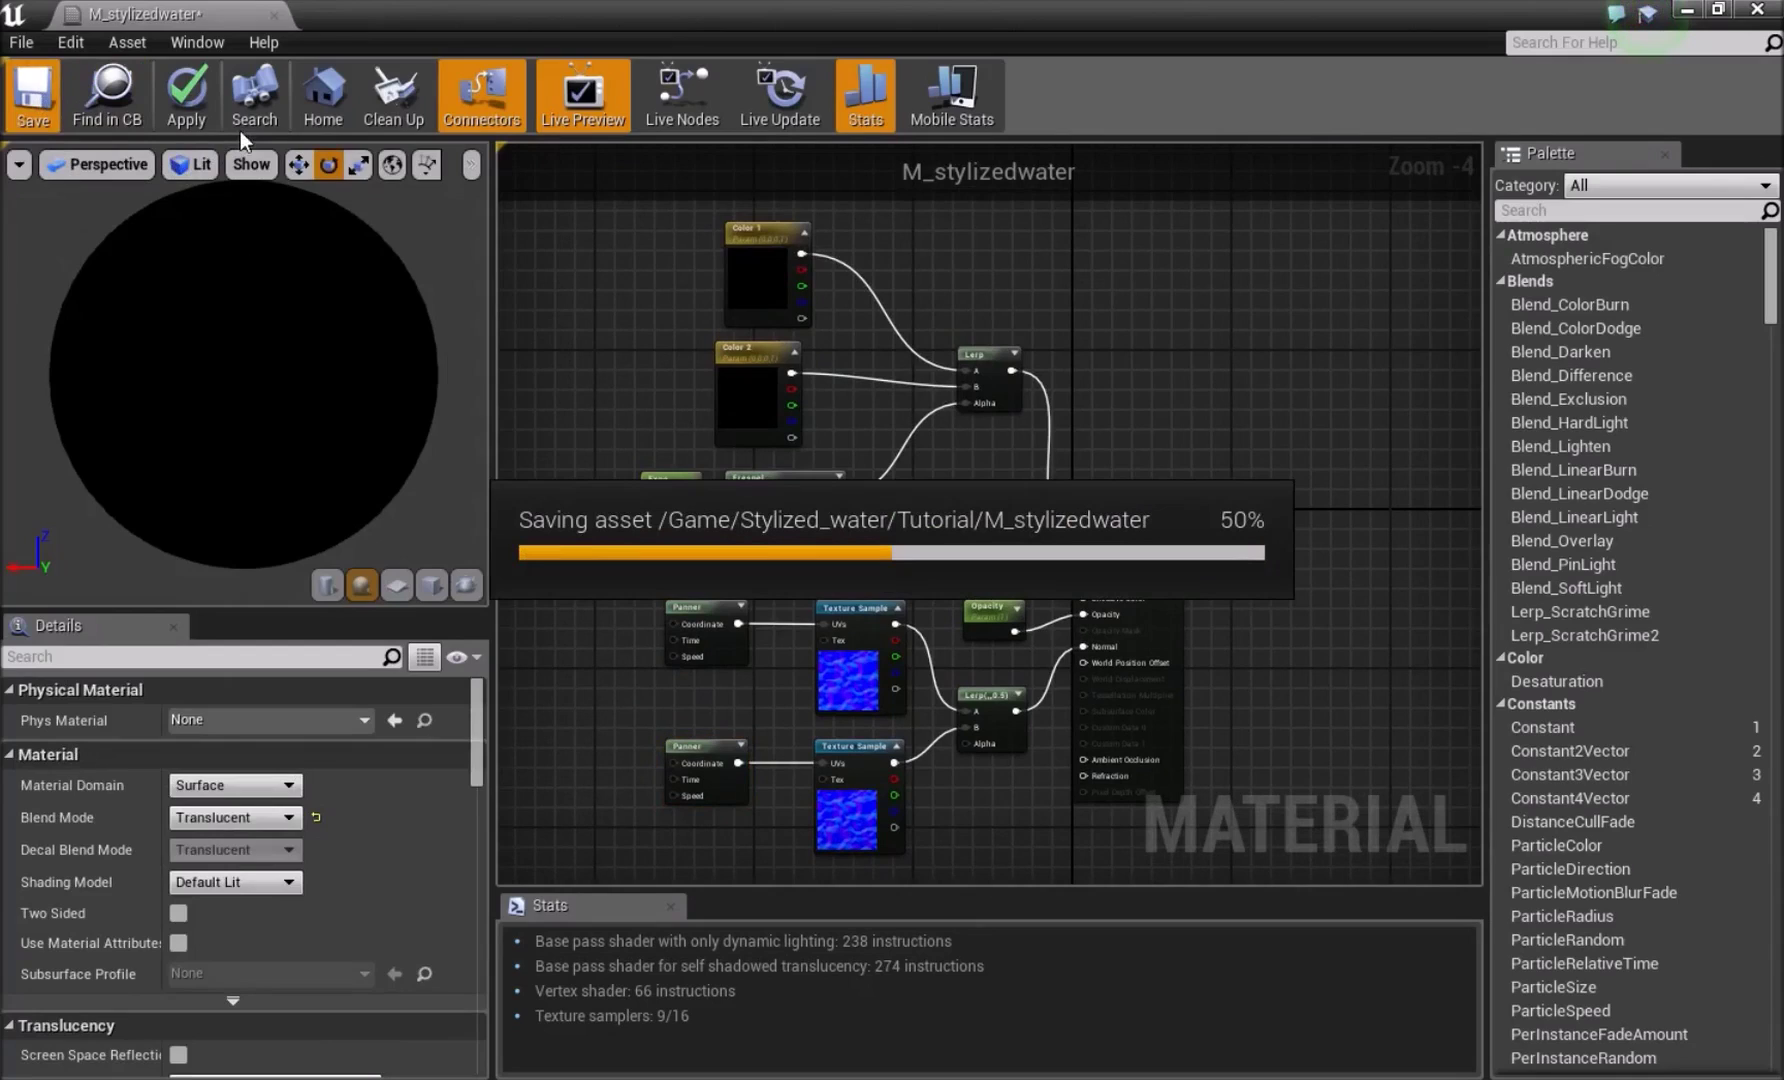
Return to the Stylized_water level and inspect the SM_WaterPlain7 water plane around the shoreline
{"action": "left_click", "coordinate": [1686, 10]}
{"action": "right_click_drag", "start_coordinate": [704, 469], "coordinate": [780, 450]}
{"action": "right_click_drag", "start_coordinate": [916, 462], "coordinate": [916, 462]}
{"action": "left_click", "coordinate": [629, 626]}
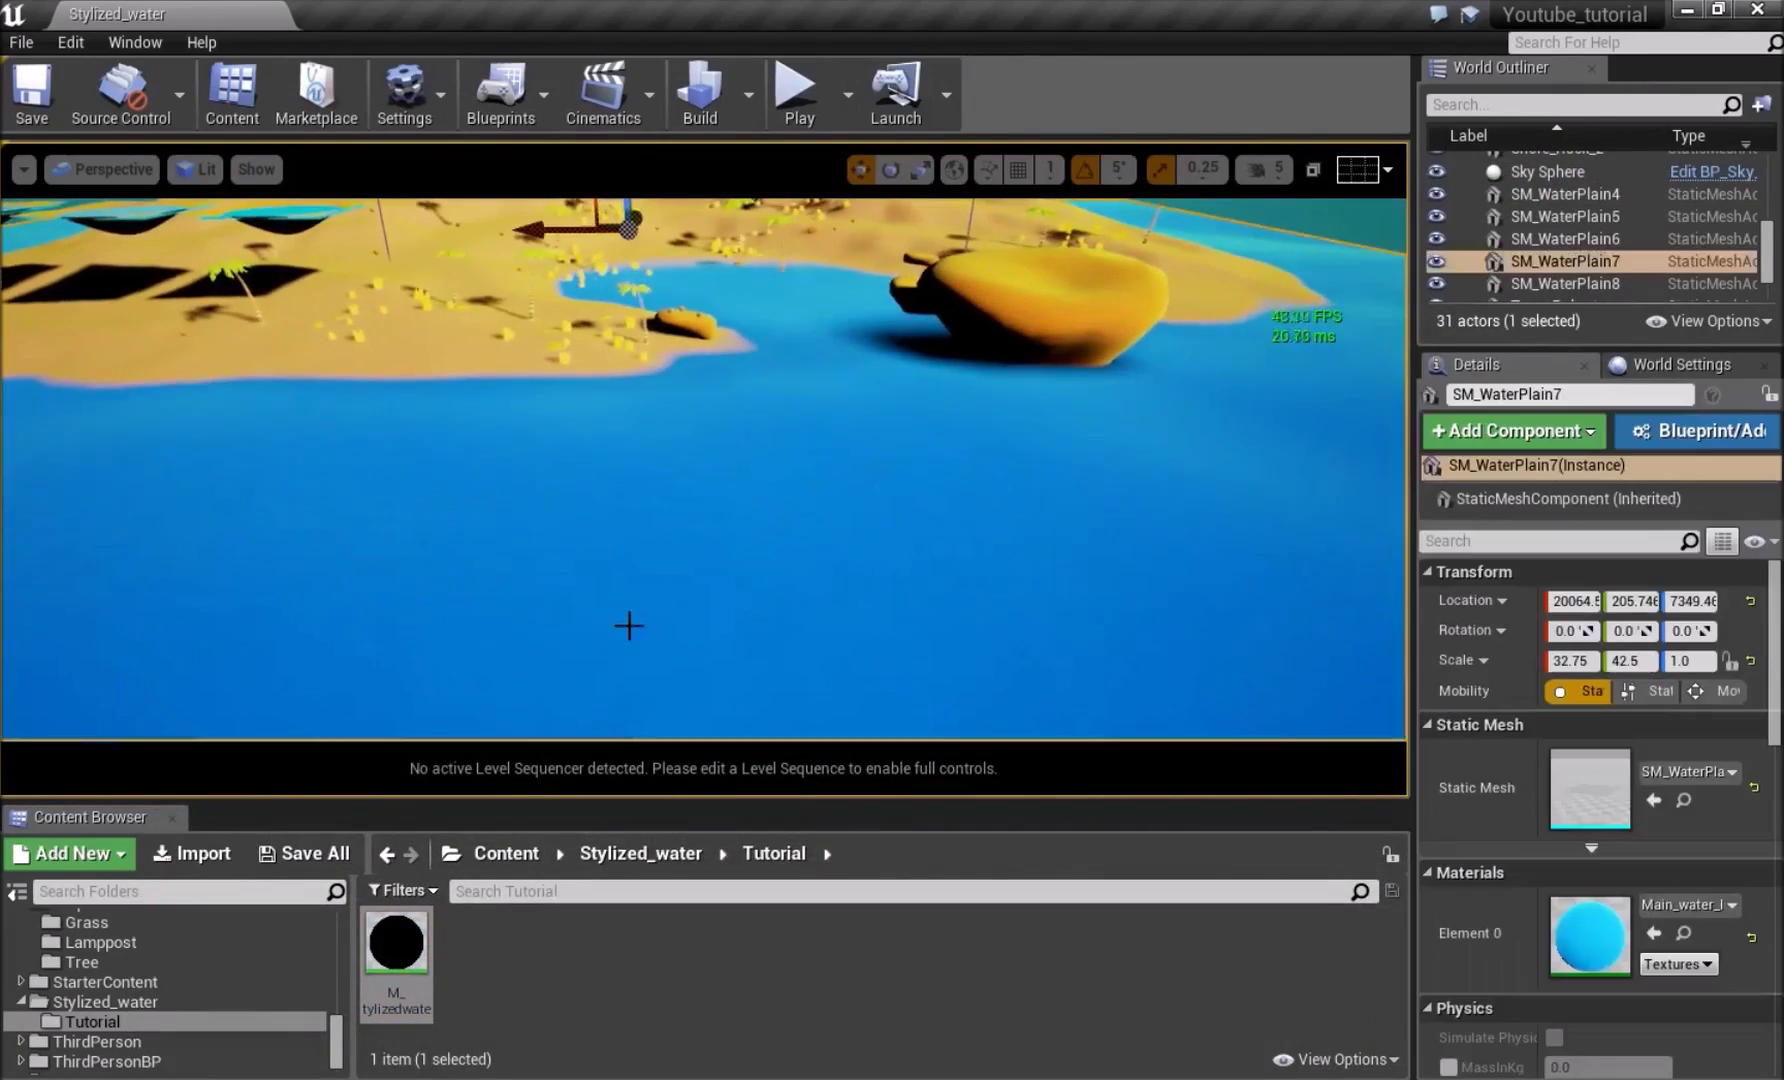
{"action": "right_click_drag", "start_coordinate": [629, 626], "coordinate": [629, 626]}
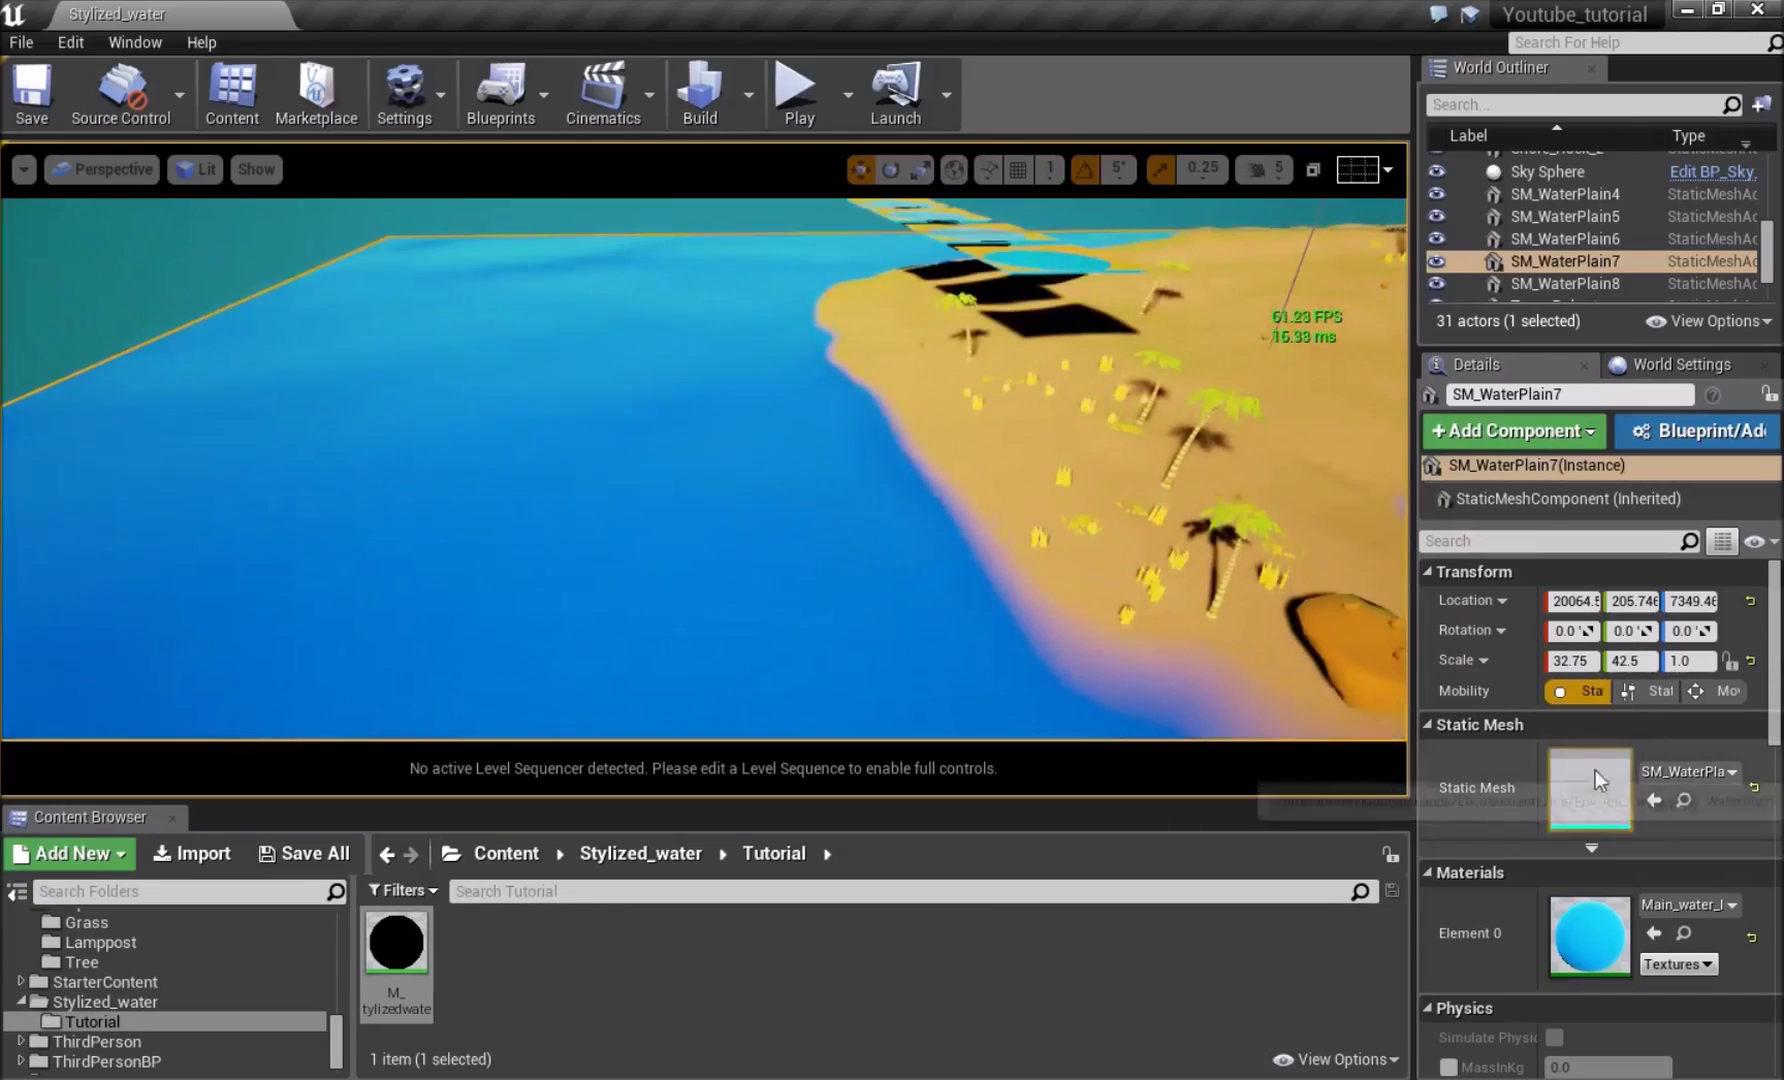
Locate the water plane's SM_WaterPlain static mesh among the project assets and view the water surface
{"action": "left_click", "coordinate": [1690, 801]}
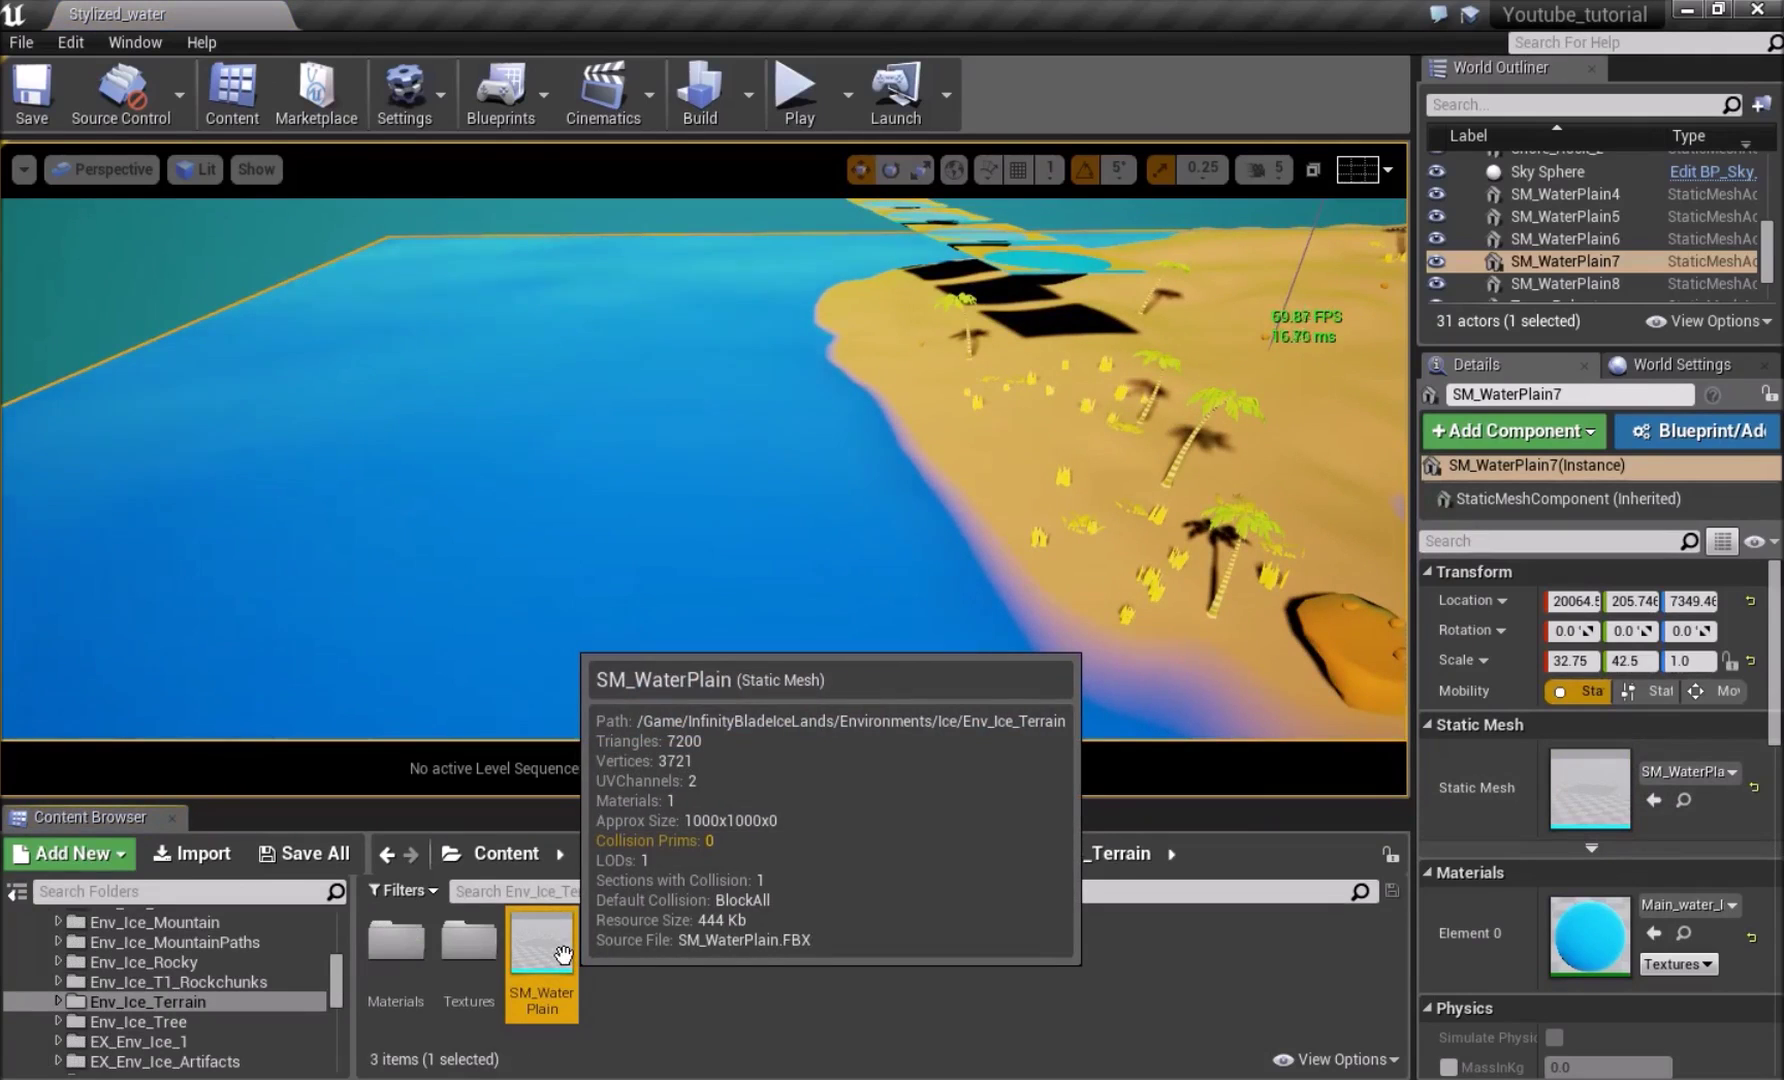
{"action": "right_click_drag", "start_coordinate": [640, 560], "coordinate": [540, 690]}
{"action": "right_click_drag", "start_coordinate": [600, 600], "coordinate": [600, 600]}
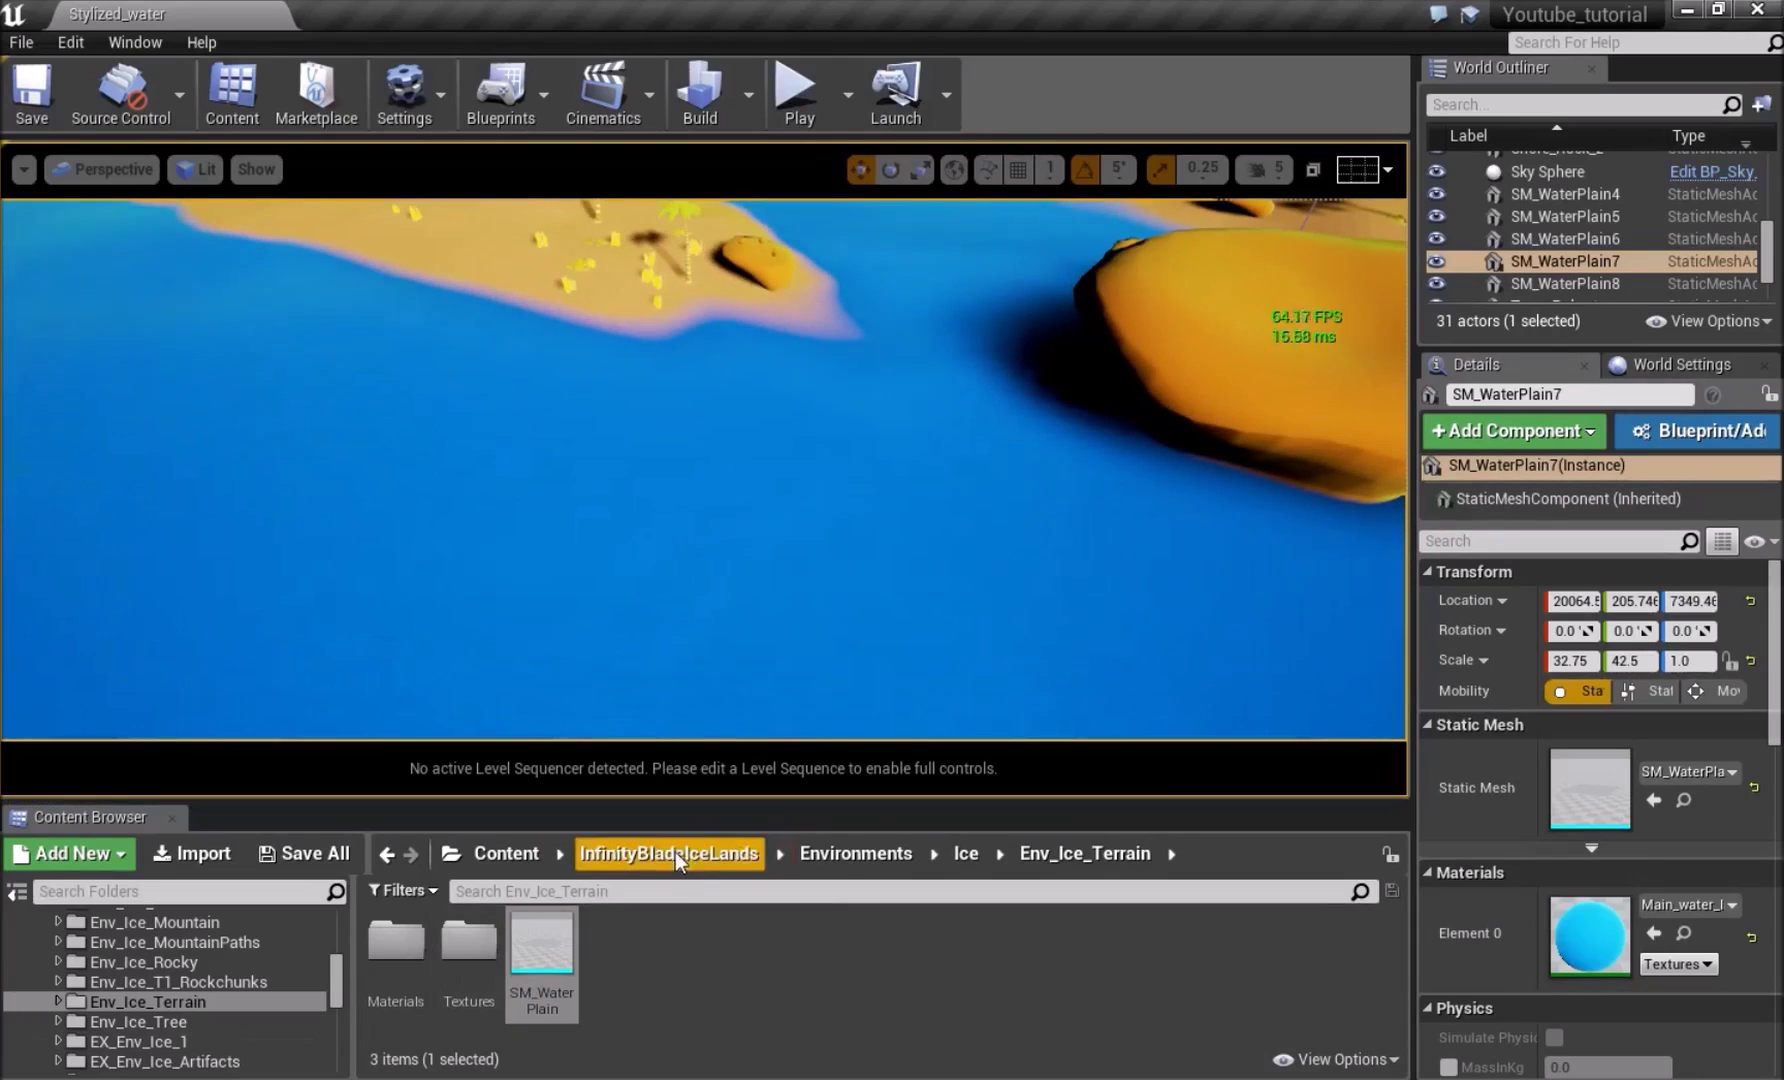
Open the project's Stylized_water content folder
{"action": "left_click", "coordinate": [510, 858]}
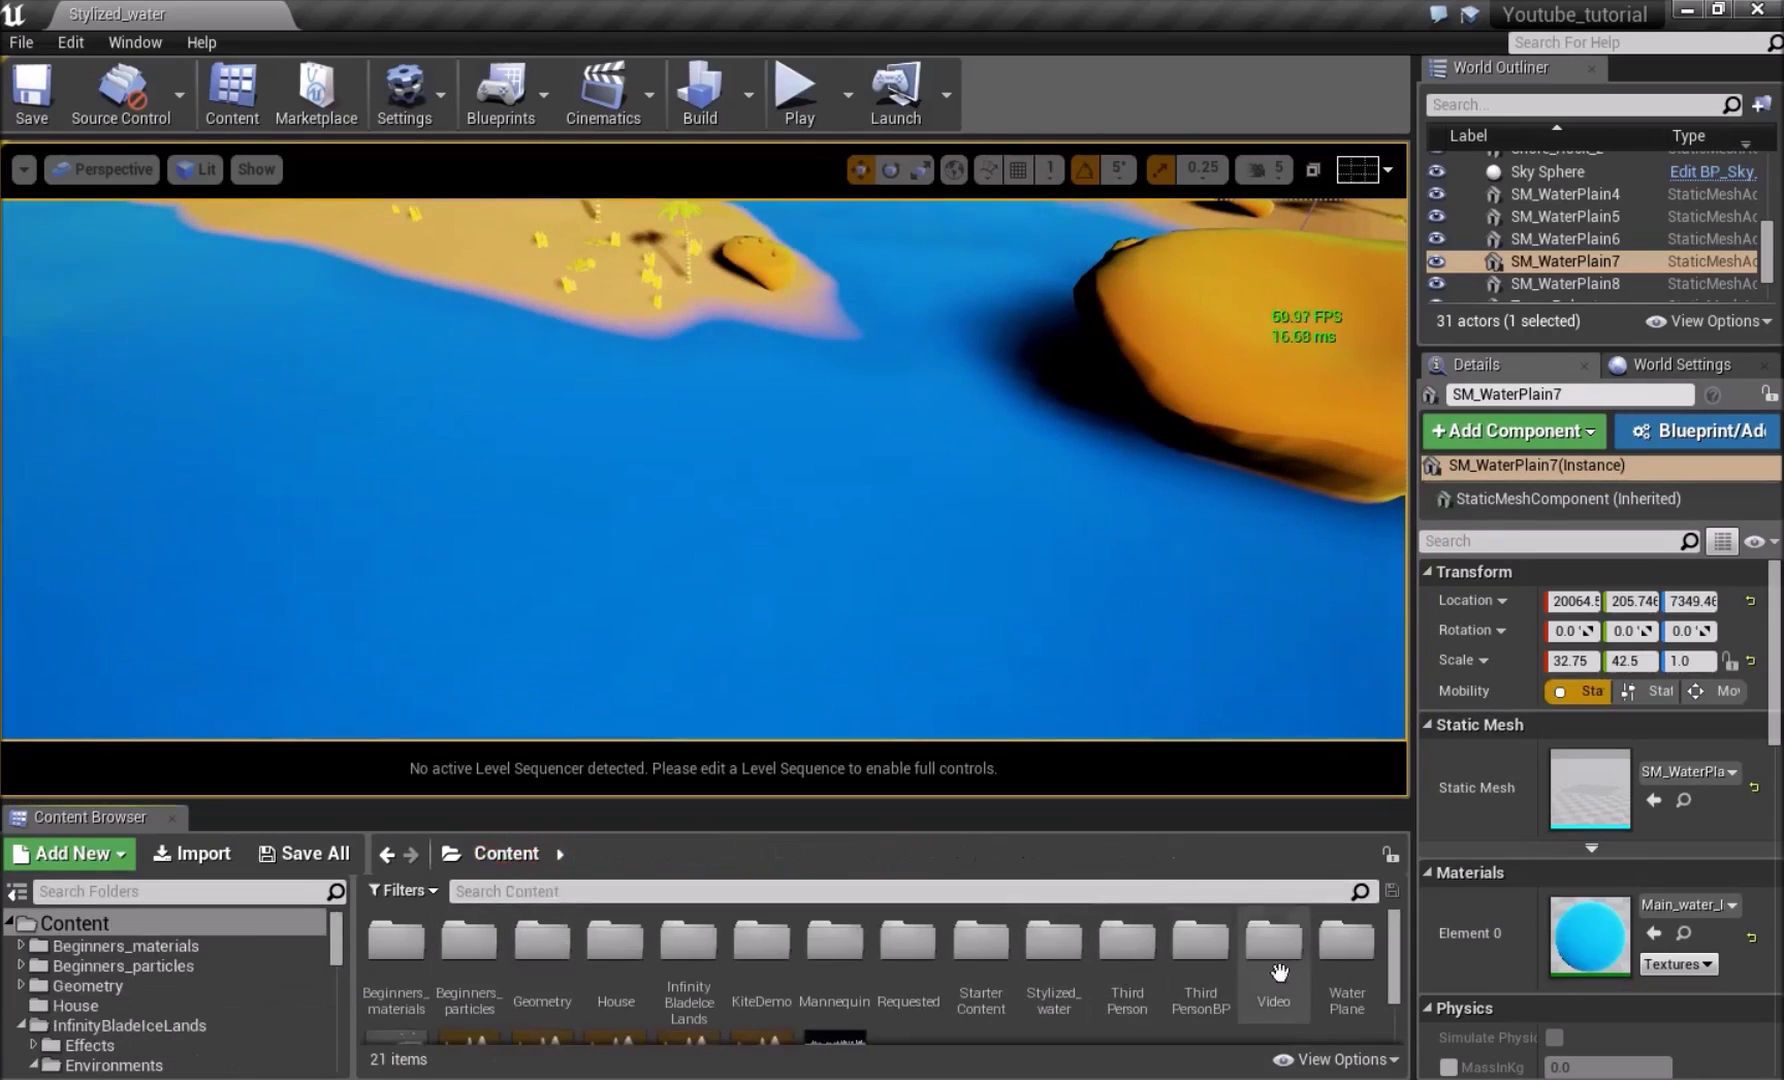
{"action": "double_click", "coordinate": [1055, 950]}
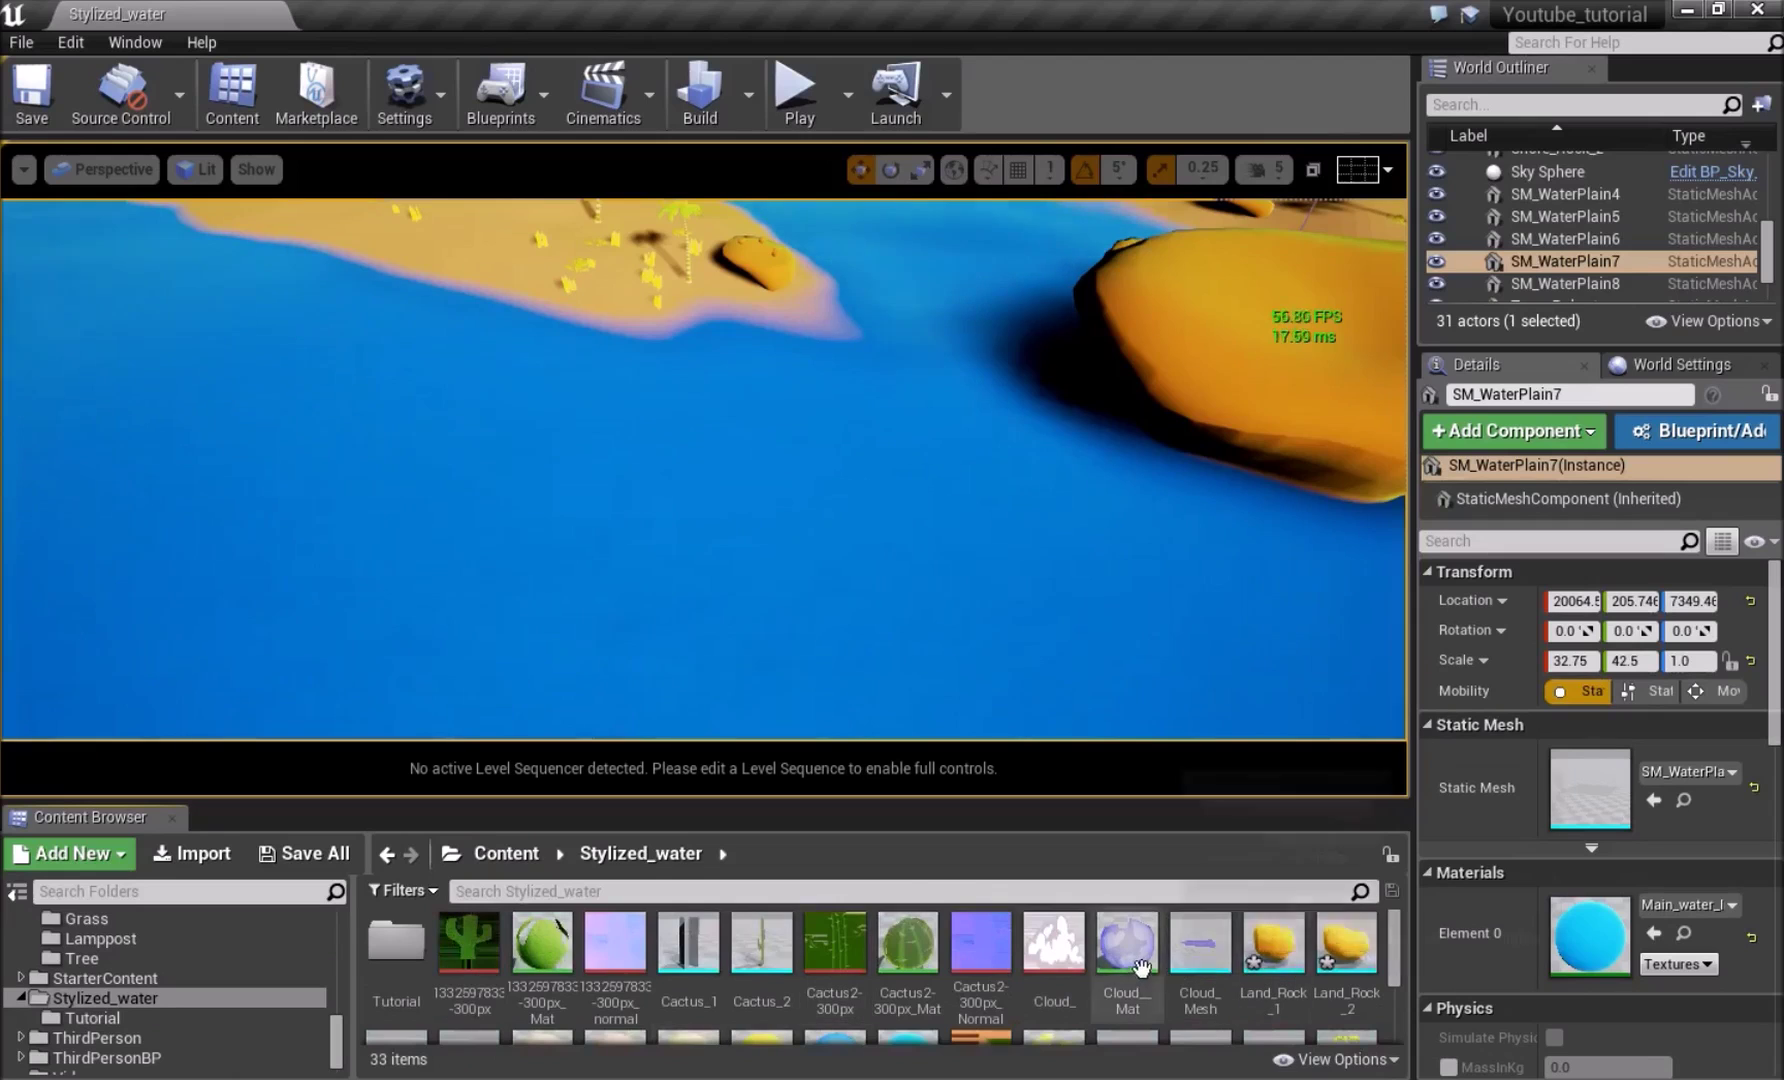
Assign the M_stylizedwater material from the Tutorial folder to the SM_WaterPlain7 plane's Element 0 material slot
{"action": "double_click", "coordinate": [396, 945]}
{"action": "left_click_drag", "start_coordinate": [396, 955], "coordinate": [1590, 932]}
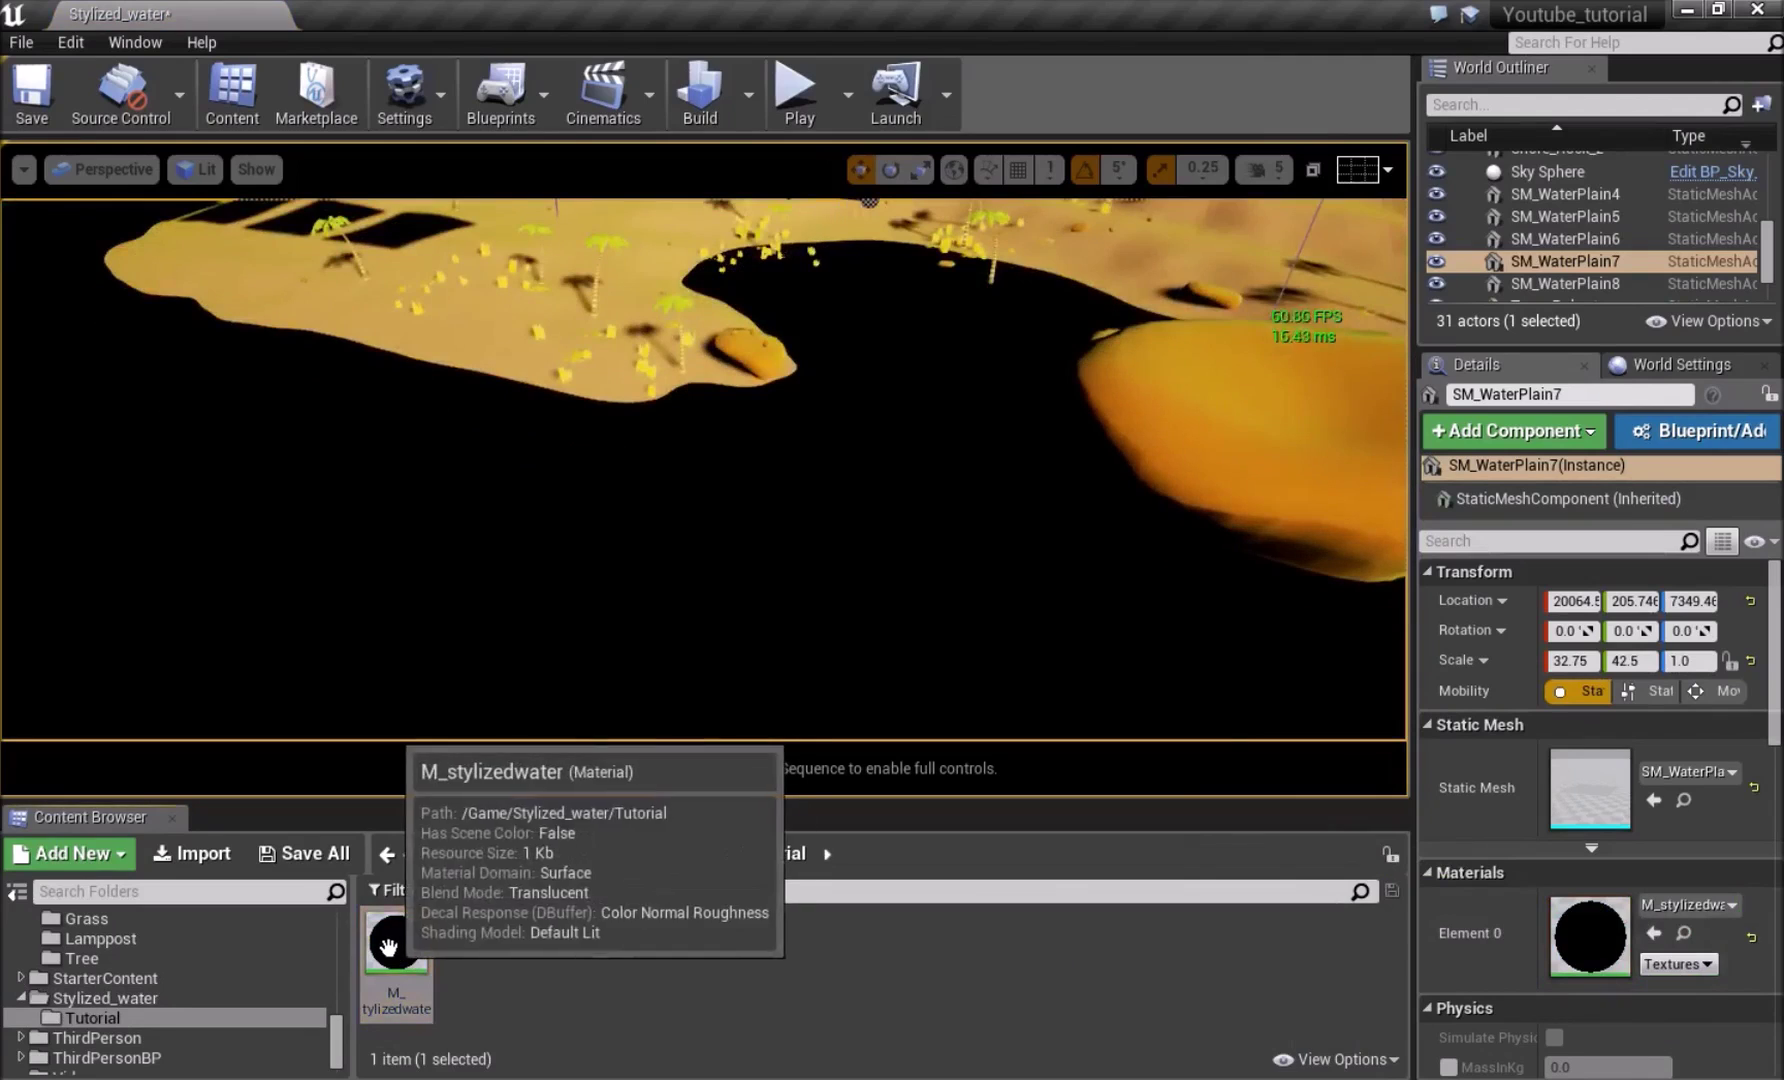
Create a material instance of M_stylizedwater, keeping the name M_stylizedwater_Inst, and apply it to the water plane in the level
{"action": "right_click", "coordinate": [396, 940]}
{"action": "left_click", "coordinate": [517, 402]}
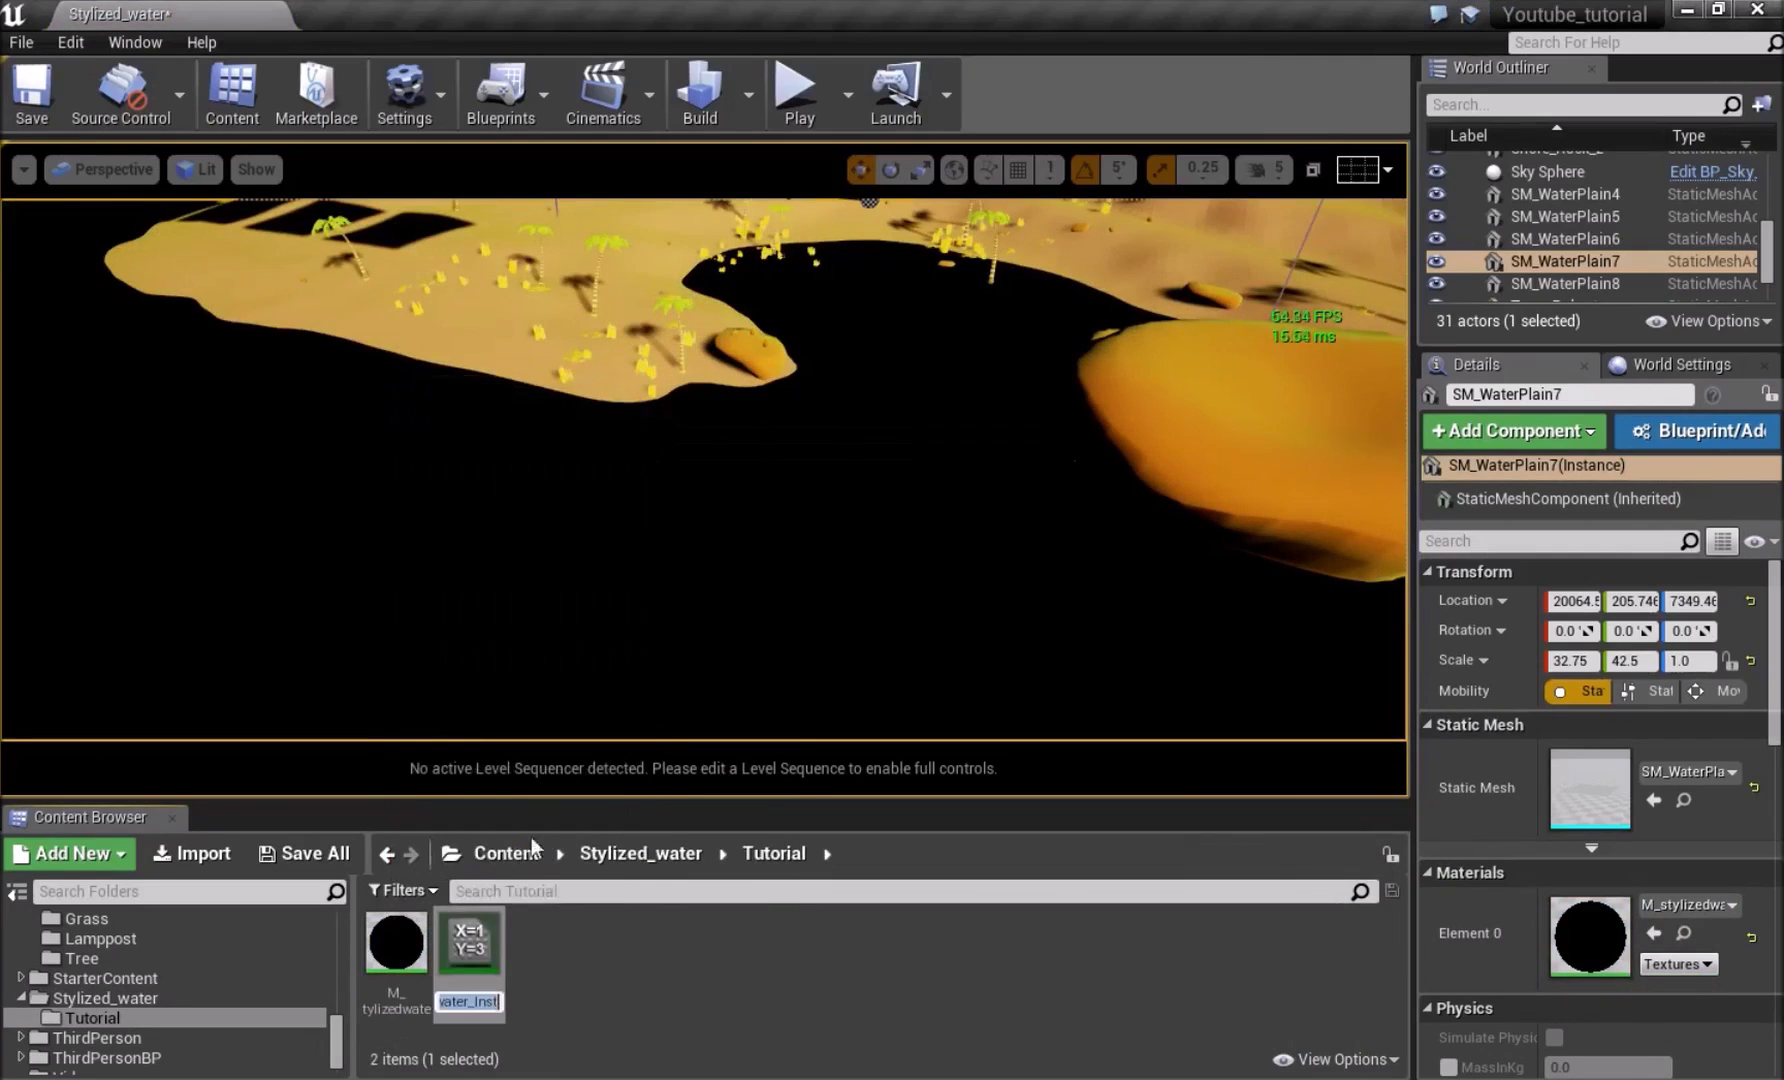
{"action": "left_click_drag", "start_coordinate": [469, 948], "coordinate": [653, 648]}
{"action": "right_click_drag", "start_coordinate": [653, 648], "coordinate": [570, 710]}
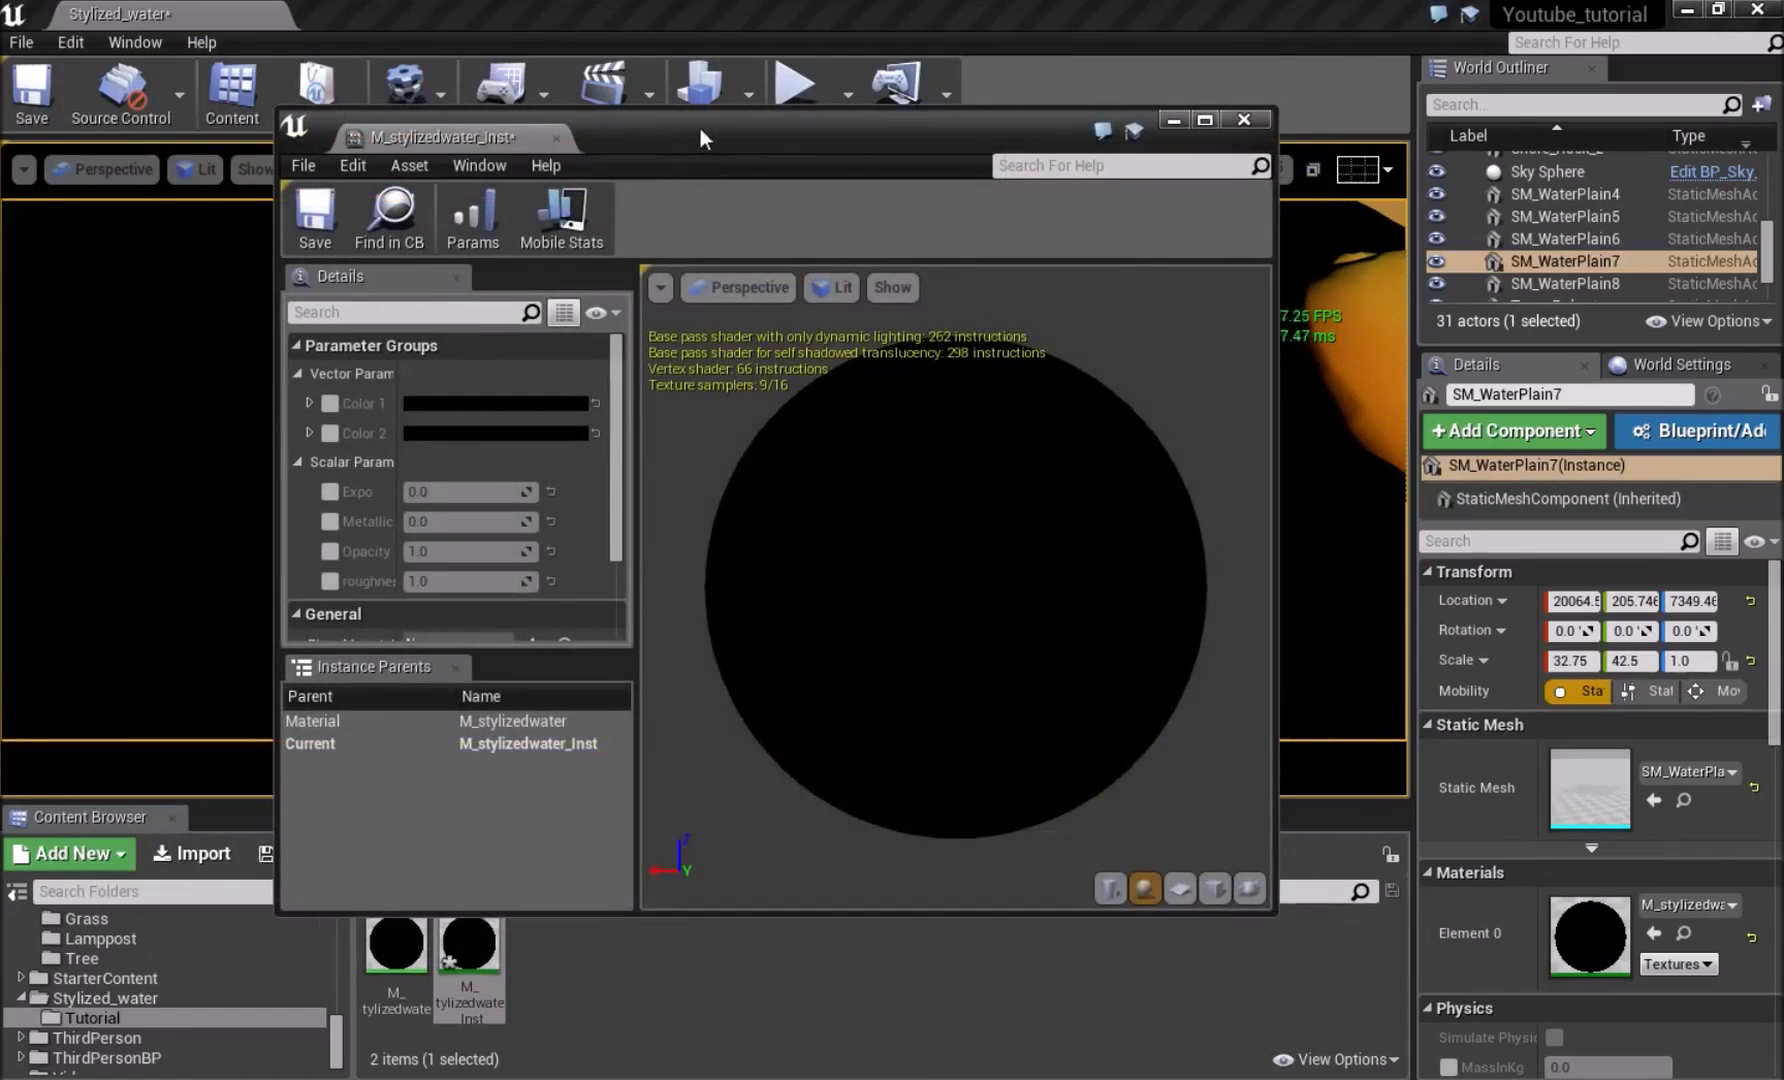
In M_stylizedwater_Inst, override Color 1 with a fully bright, saturated blue of hue 240
{"action": "left_click_drag", "start_coordinate": [671, 113], "coordinate": [447, 115]}
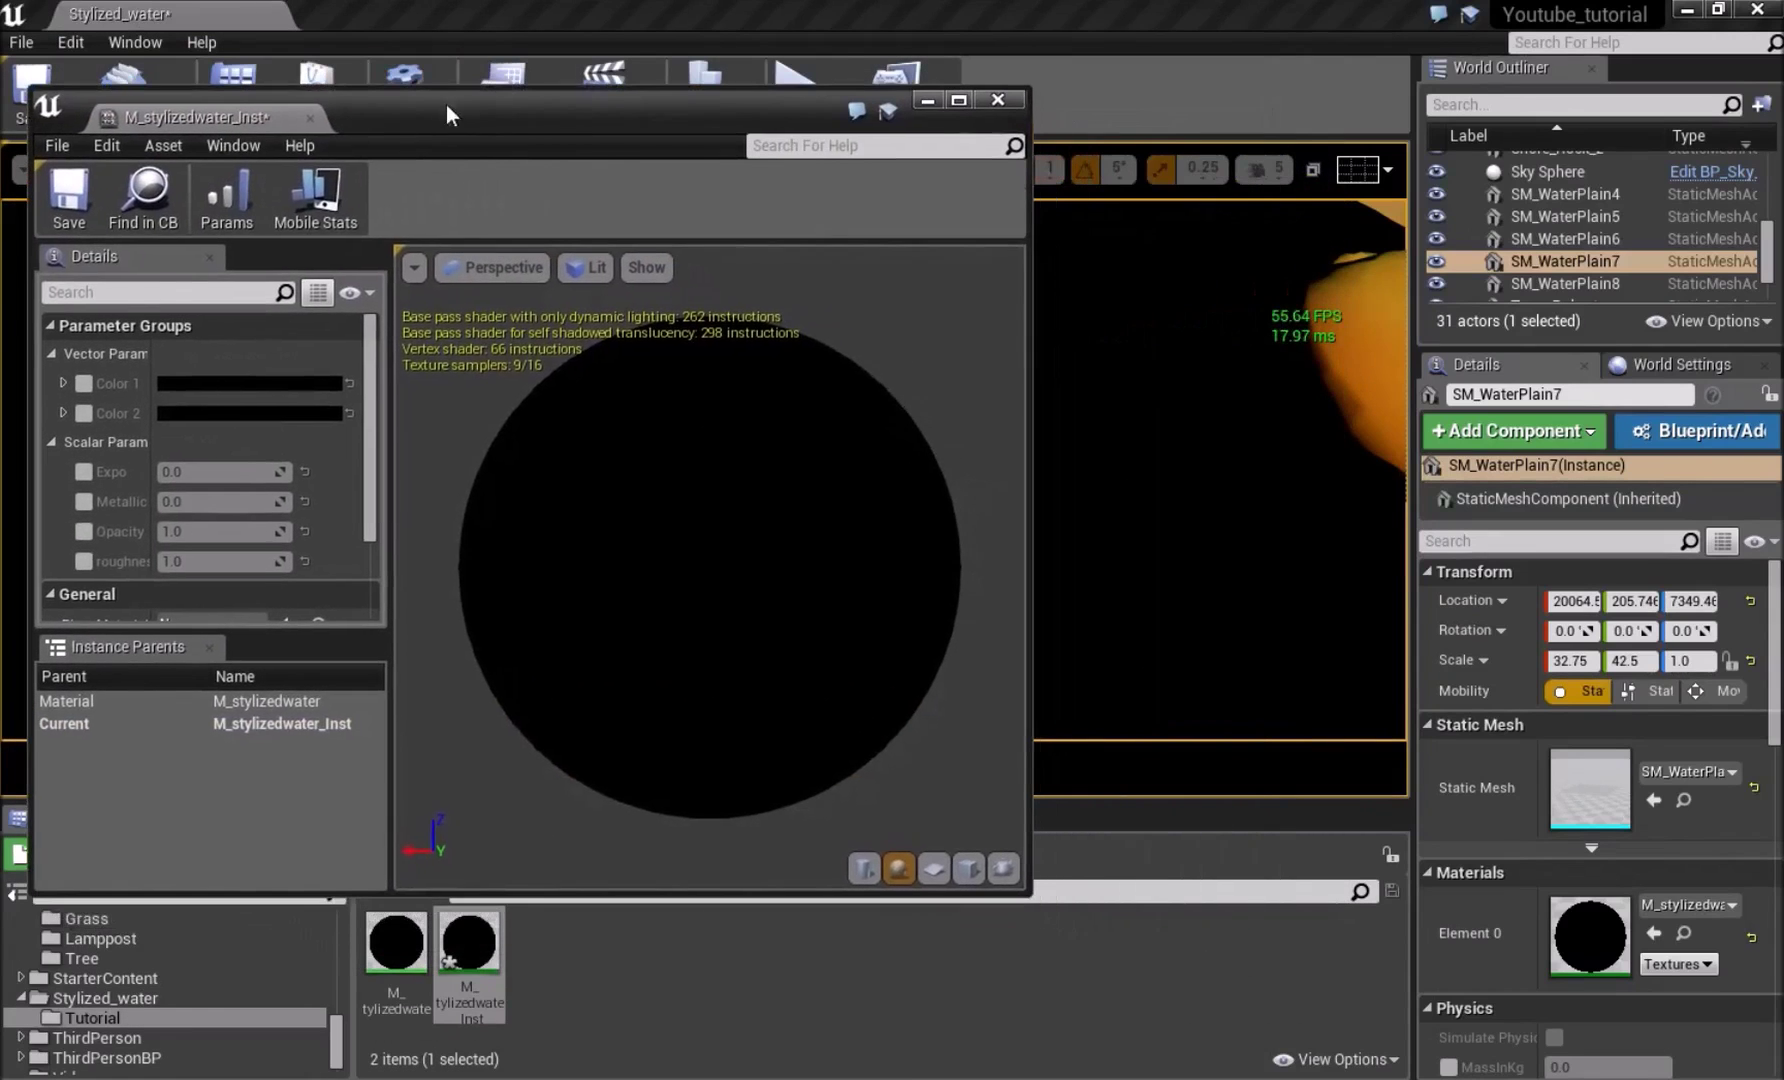
{"action": "left_click", "coordinate": [244, 388]}
{"action": "left_click", "coordinate": [336, 489]}
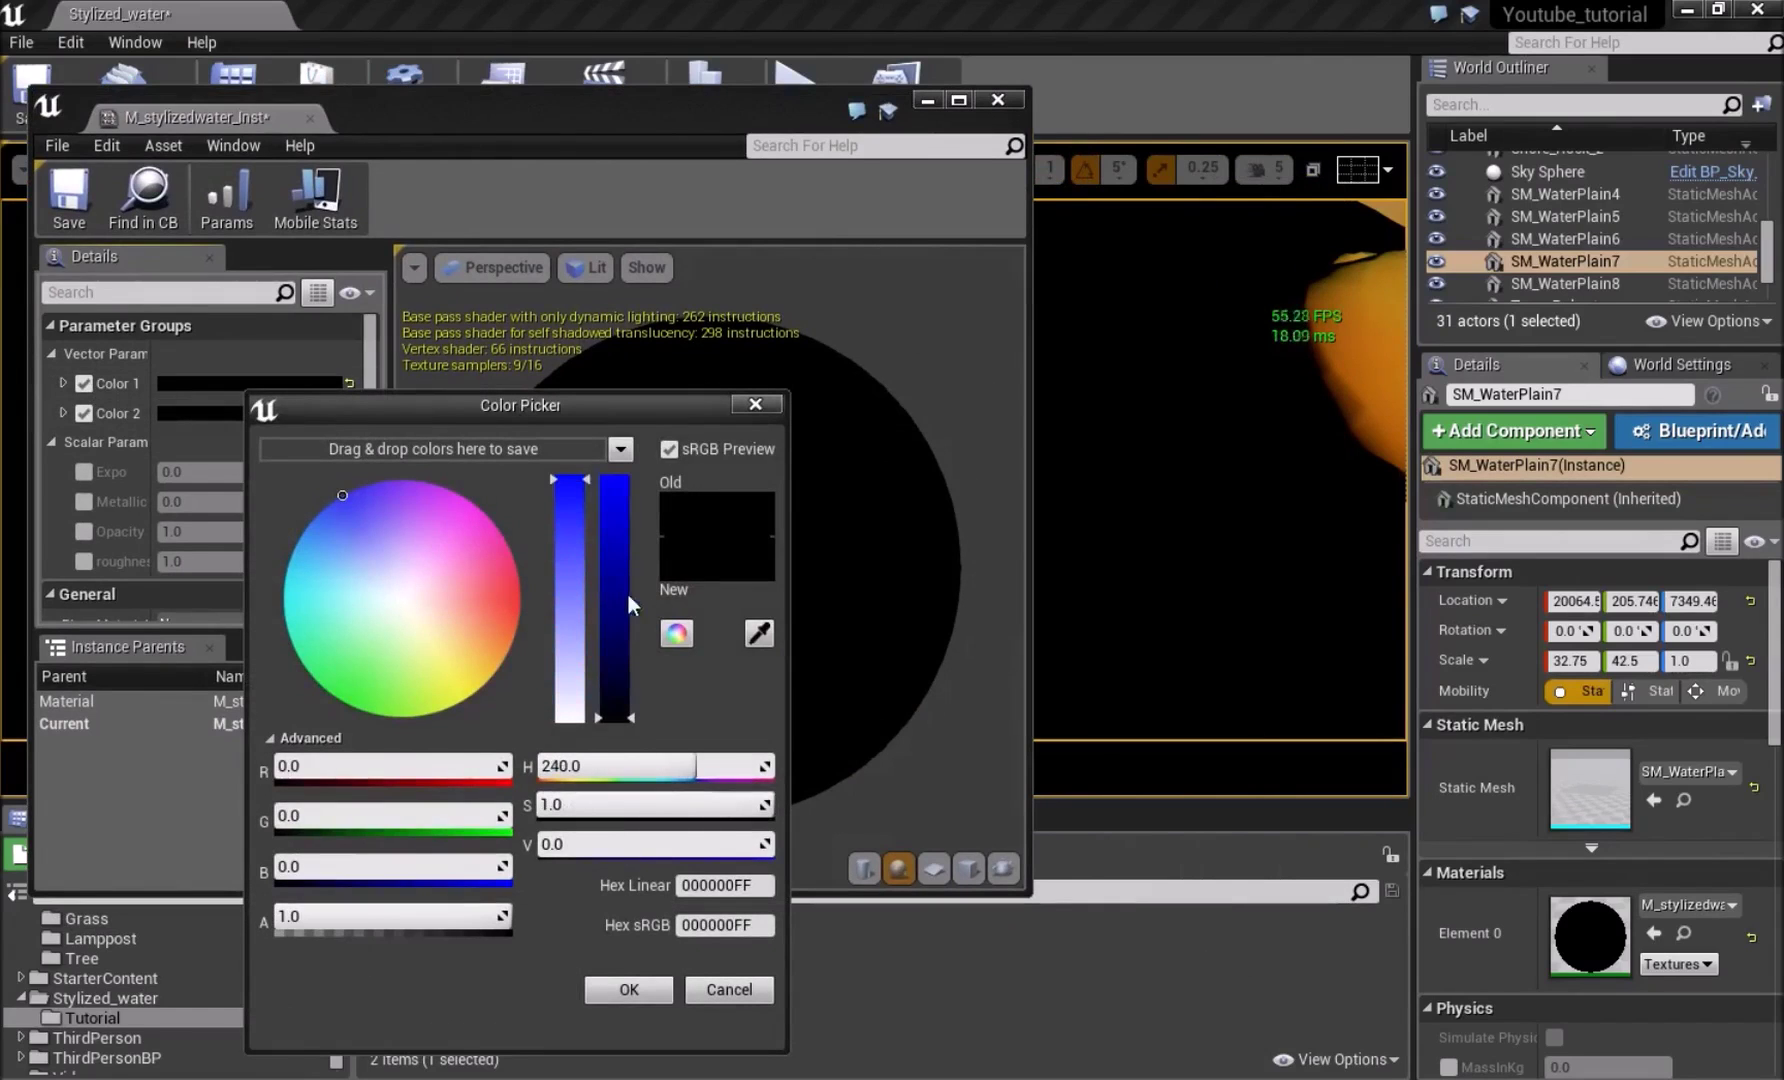
{"action": "left_click_drag", "start_coordinate": [630, 605], "coordinate": [622, 458]}
{"action": "left_click", "coordinate": [629, 989]}
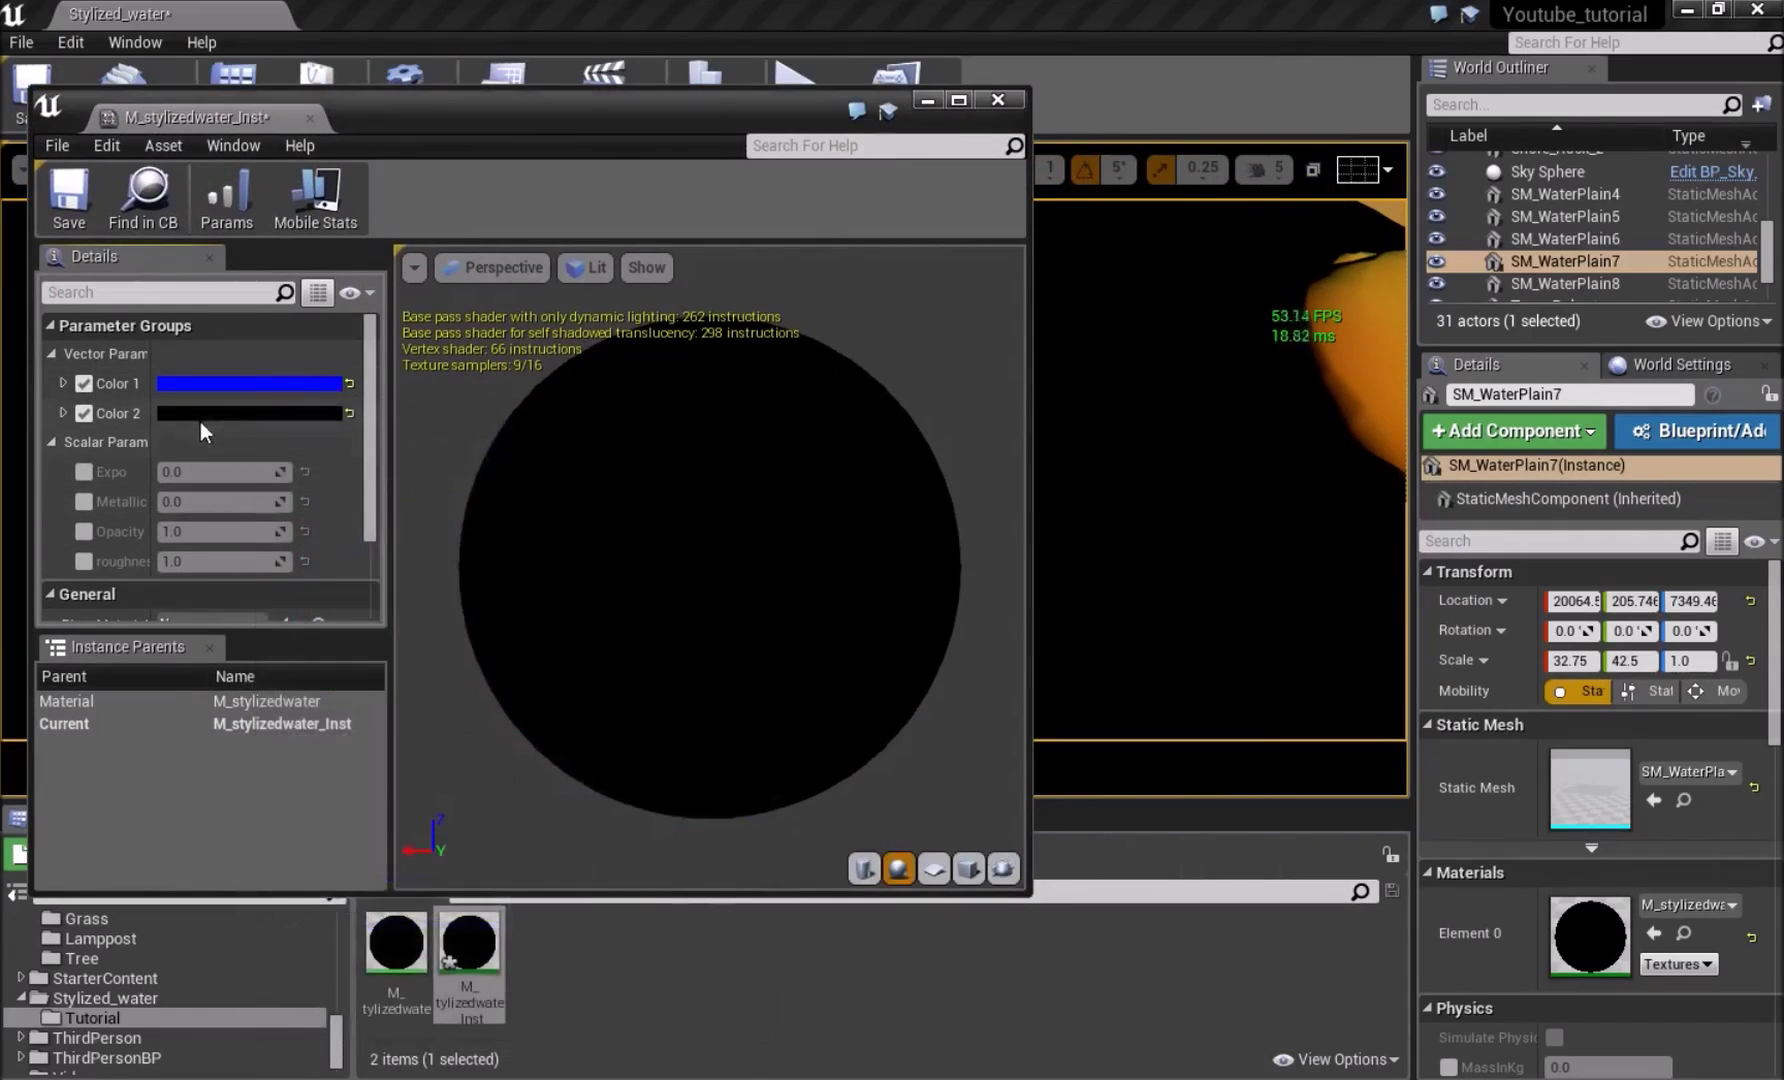
Override the instance's Color 2 with a bright cyan of hue 190 at full saturation and value
{"action": "left_click", "coordinate": [200, 415]}
{"action": "left_click_drag", "start_coordinate": [408, 591], "coordinate": [202, 595]}
{"action": "left_click_drag", "start_coordinate": [580, 688], "coordinate": [542, 471]}
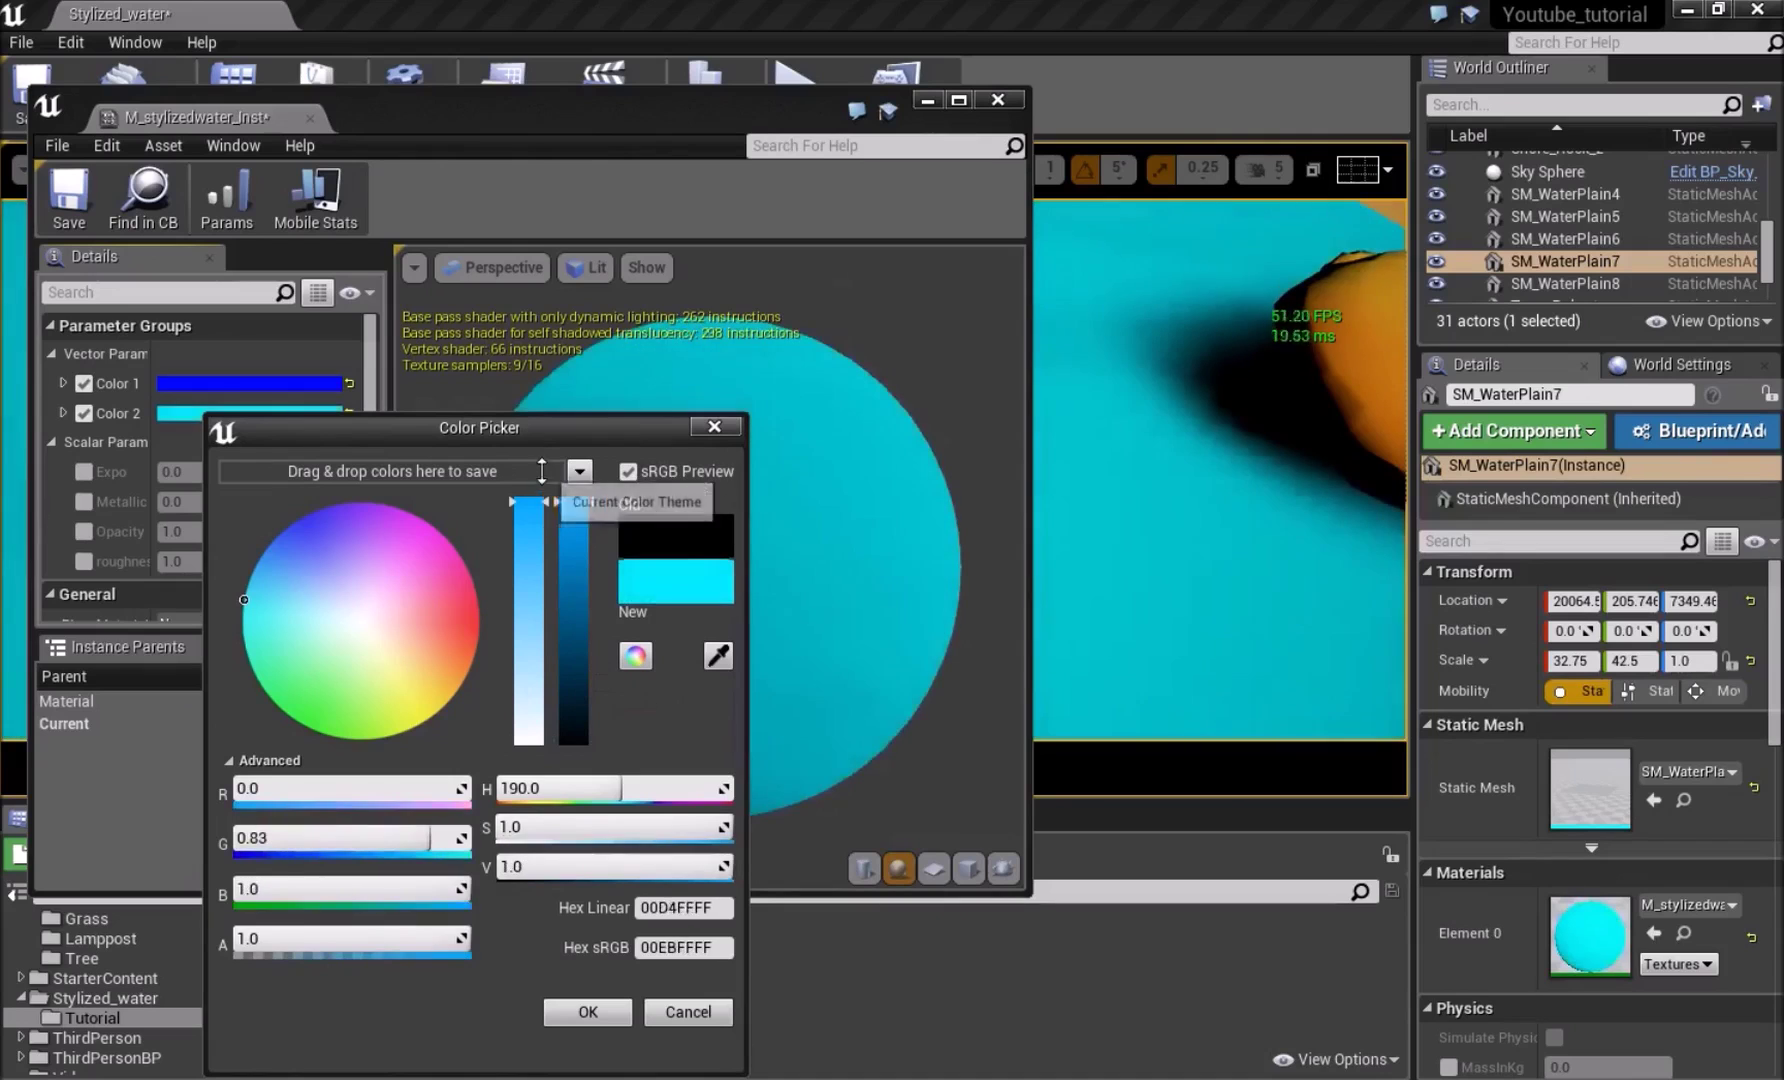
{"action": "left_click", "coordinate": [624, 1000]}
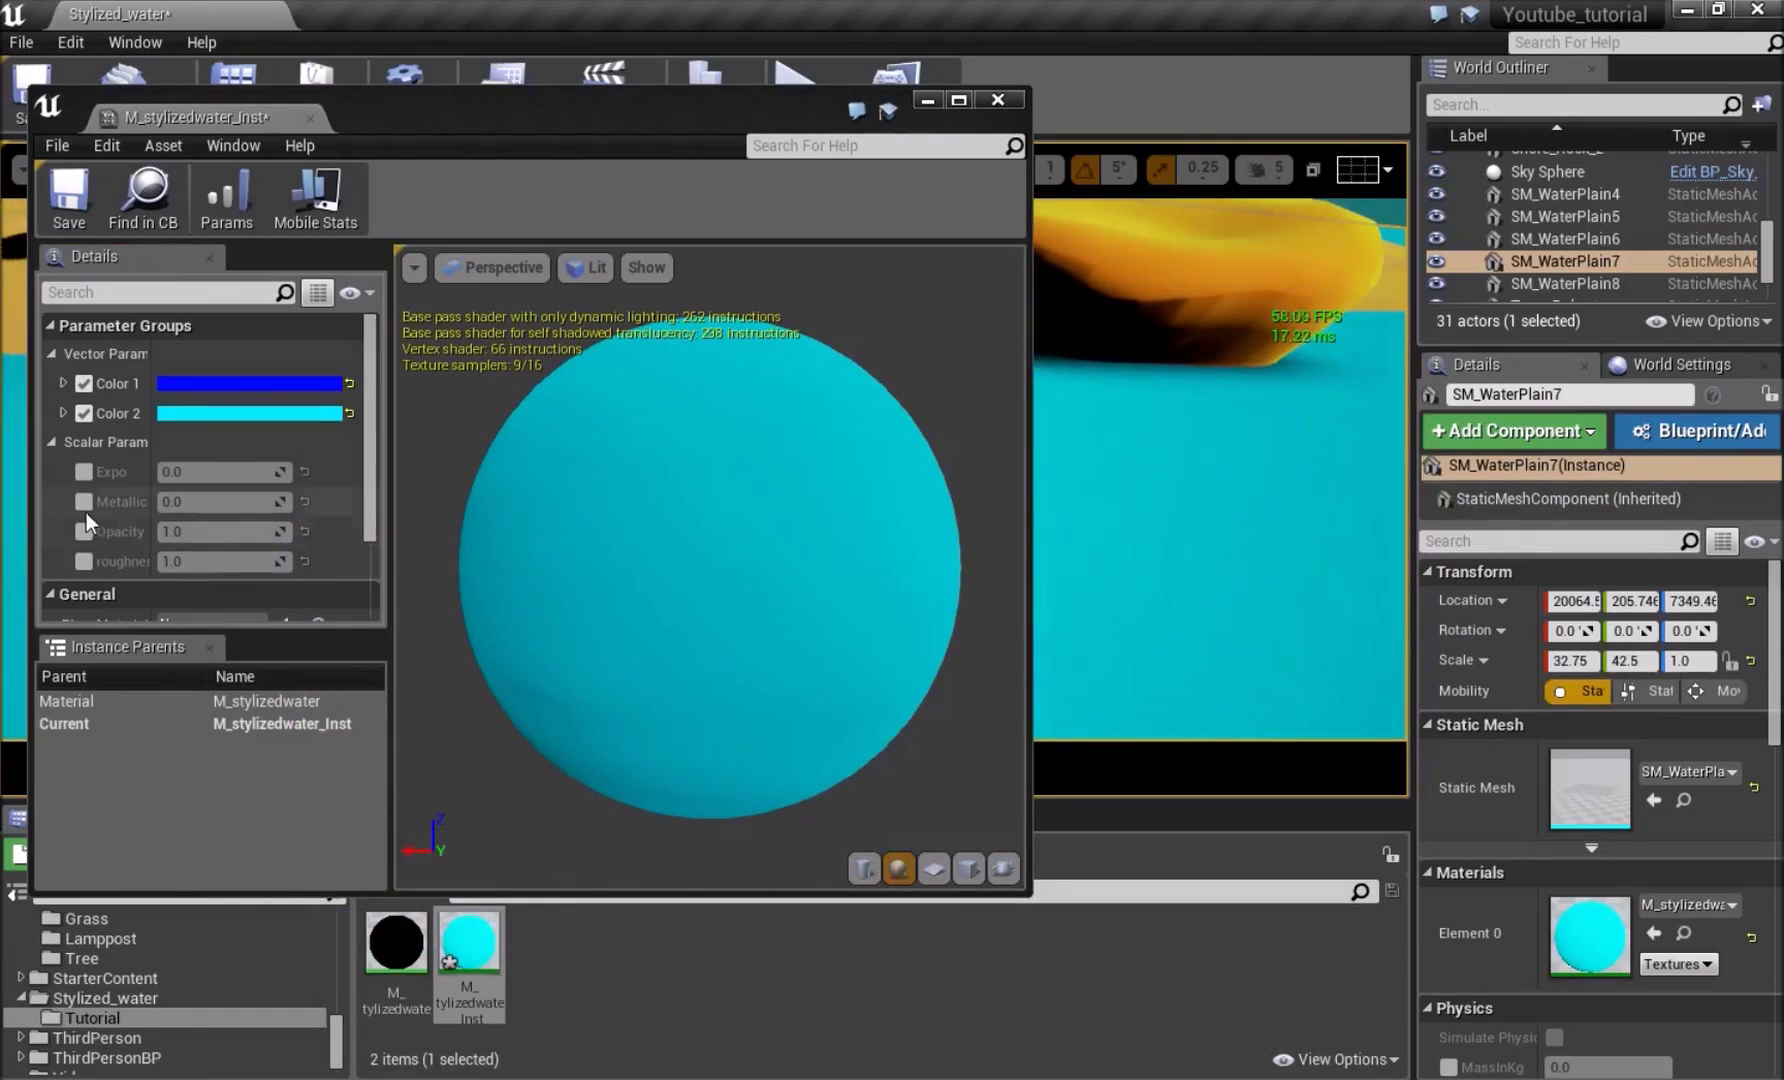
Override Expo with about 1.34, save M_stylizedwater_Inst and return to the level's water
{"action": "left_click_drag", "start_coordinate": [163, 473], "coordinate": [200, 473]}
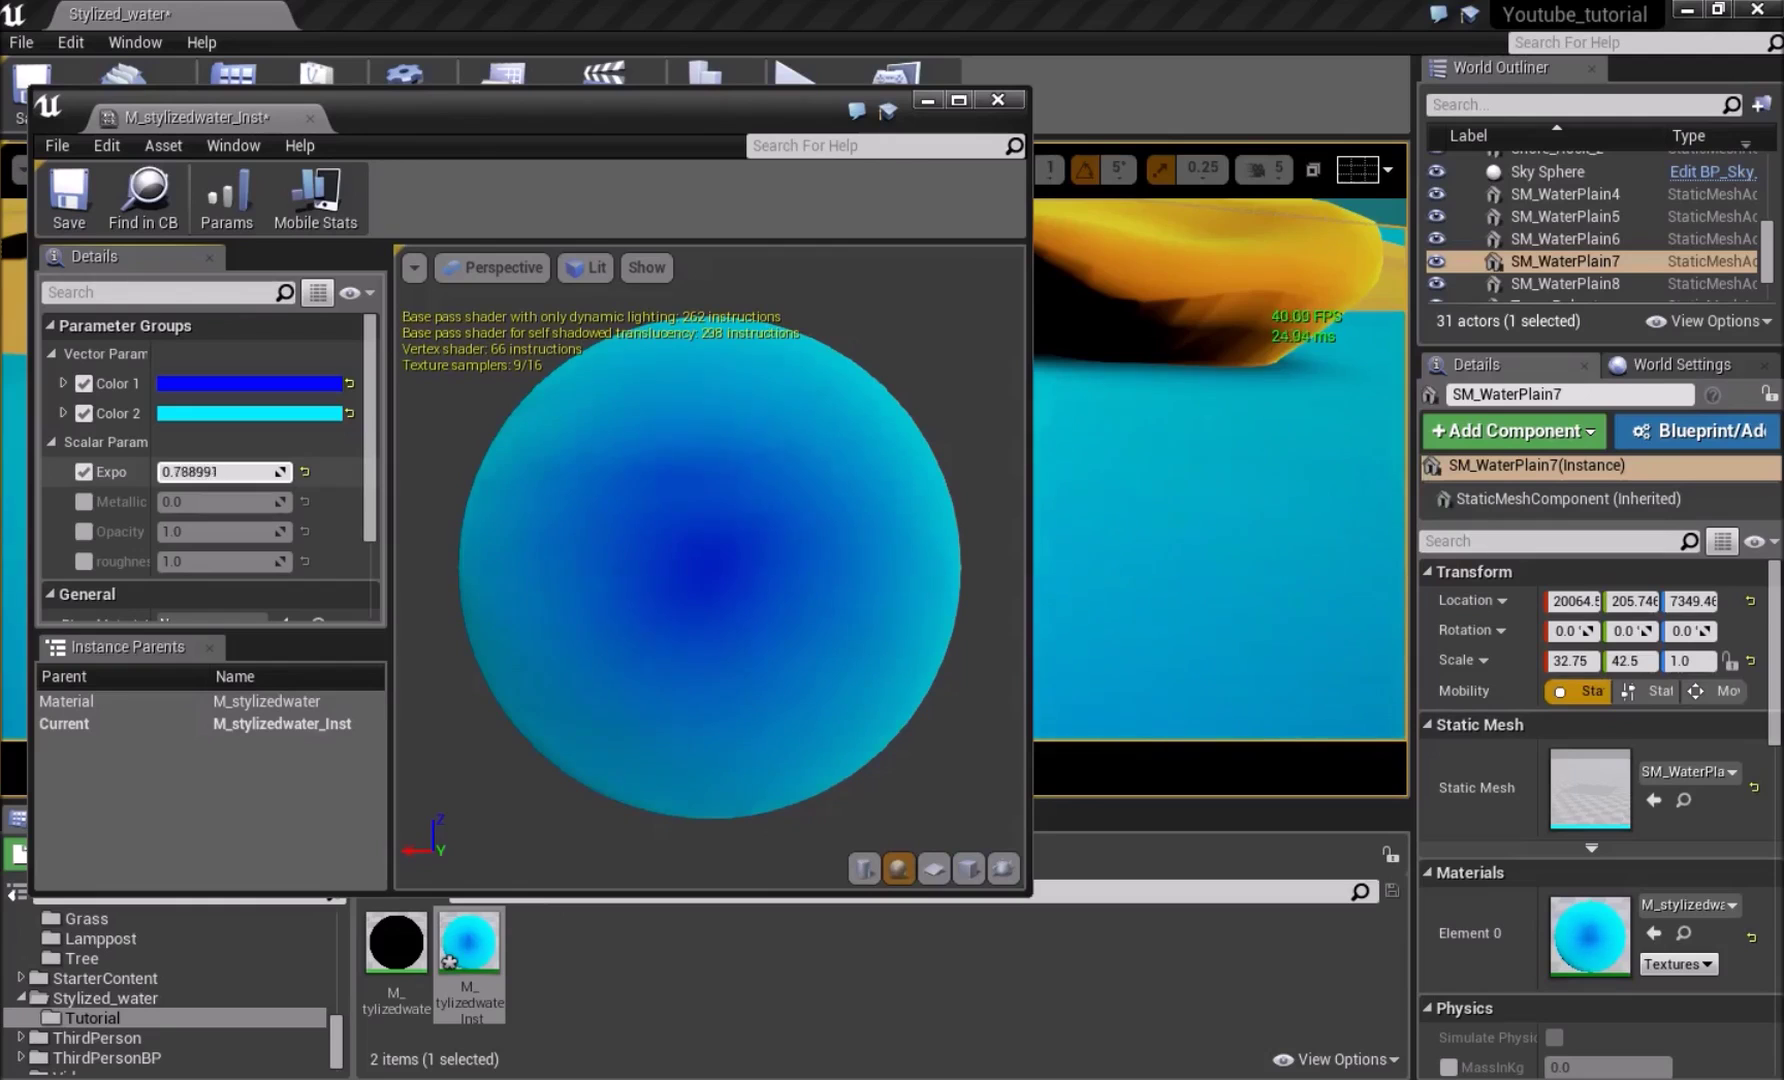
{"action": "right_click_drag", "start_coordinate": [1279, 497], "coordinate": [1258, 494]}
{"action": "left_click", "coordinate": [60, 210]}
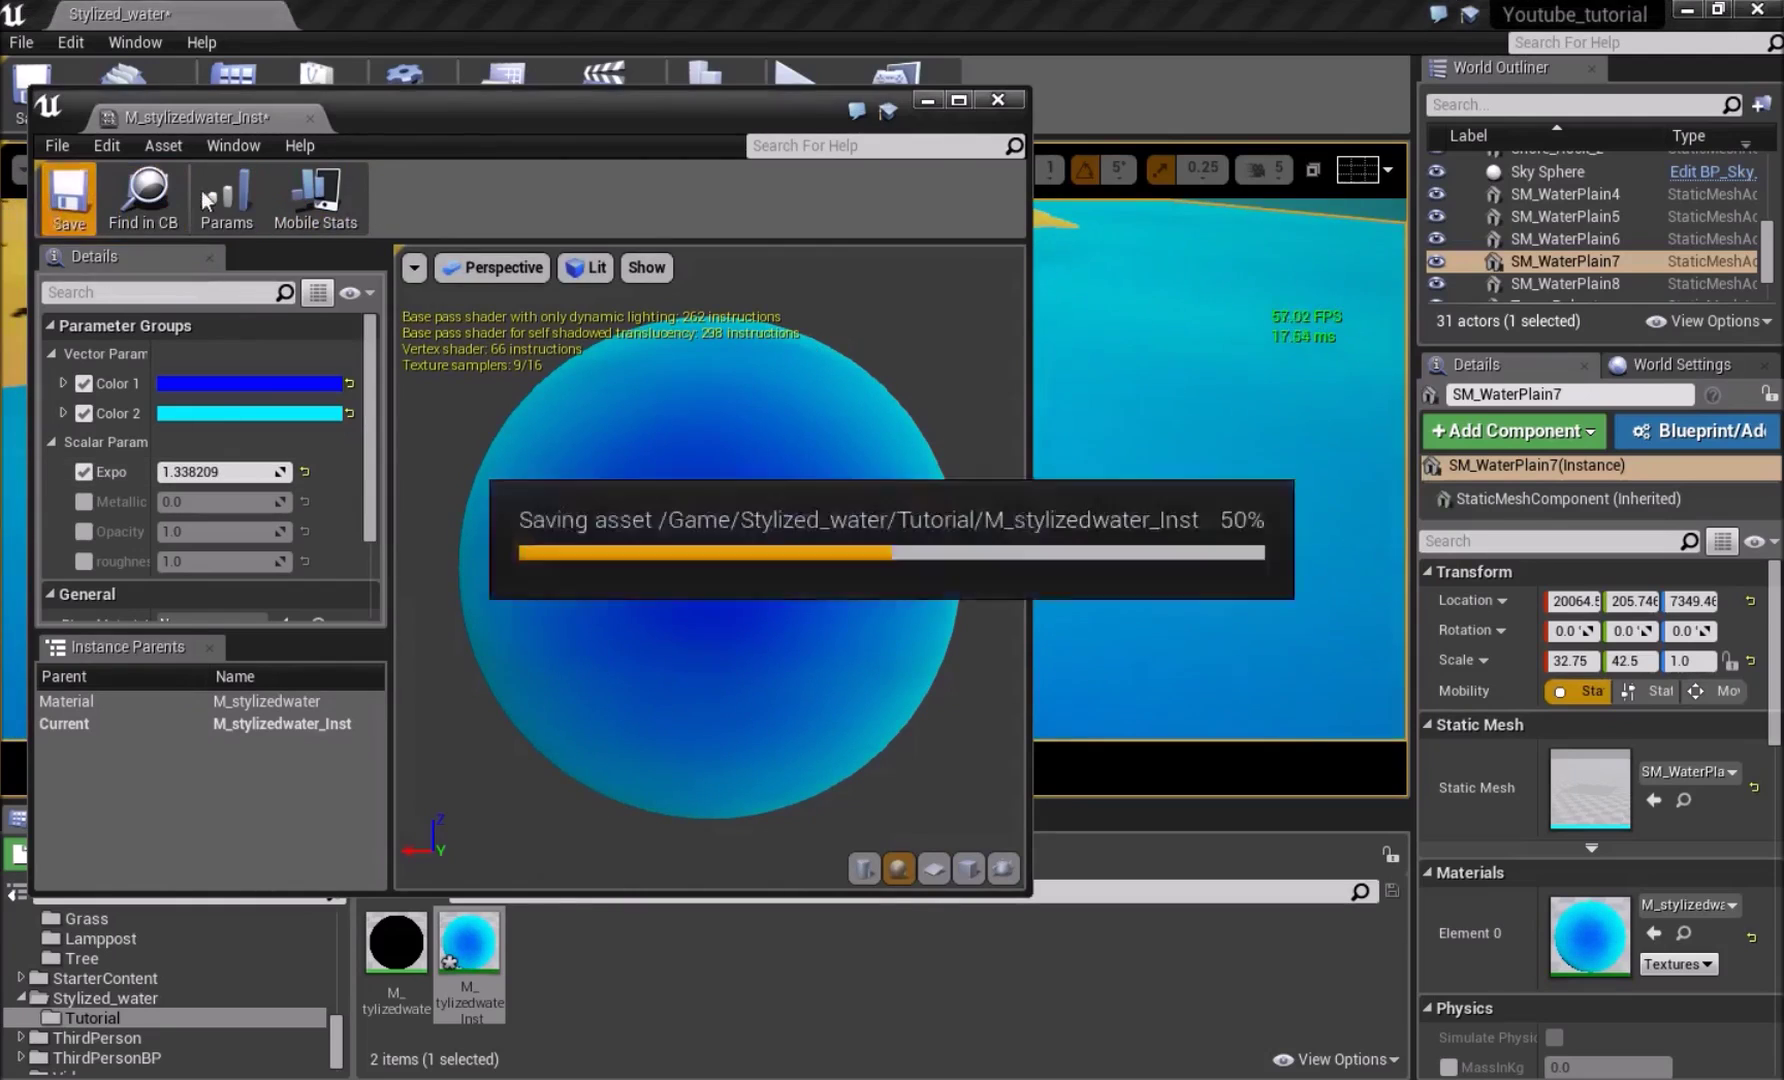
{"action": "left_click", "coordinate": [927, 100]}
{"action": "mouse_move", "coordinate": [703, 469]}
{"action": "right_mouse_down"}
{"action": "mouse_move", "coordinate": [920, 480]}
{"action": "mouse_move", "coordinate": [704, 470]}
{"action": "right_mouse_up"}
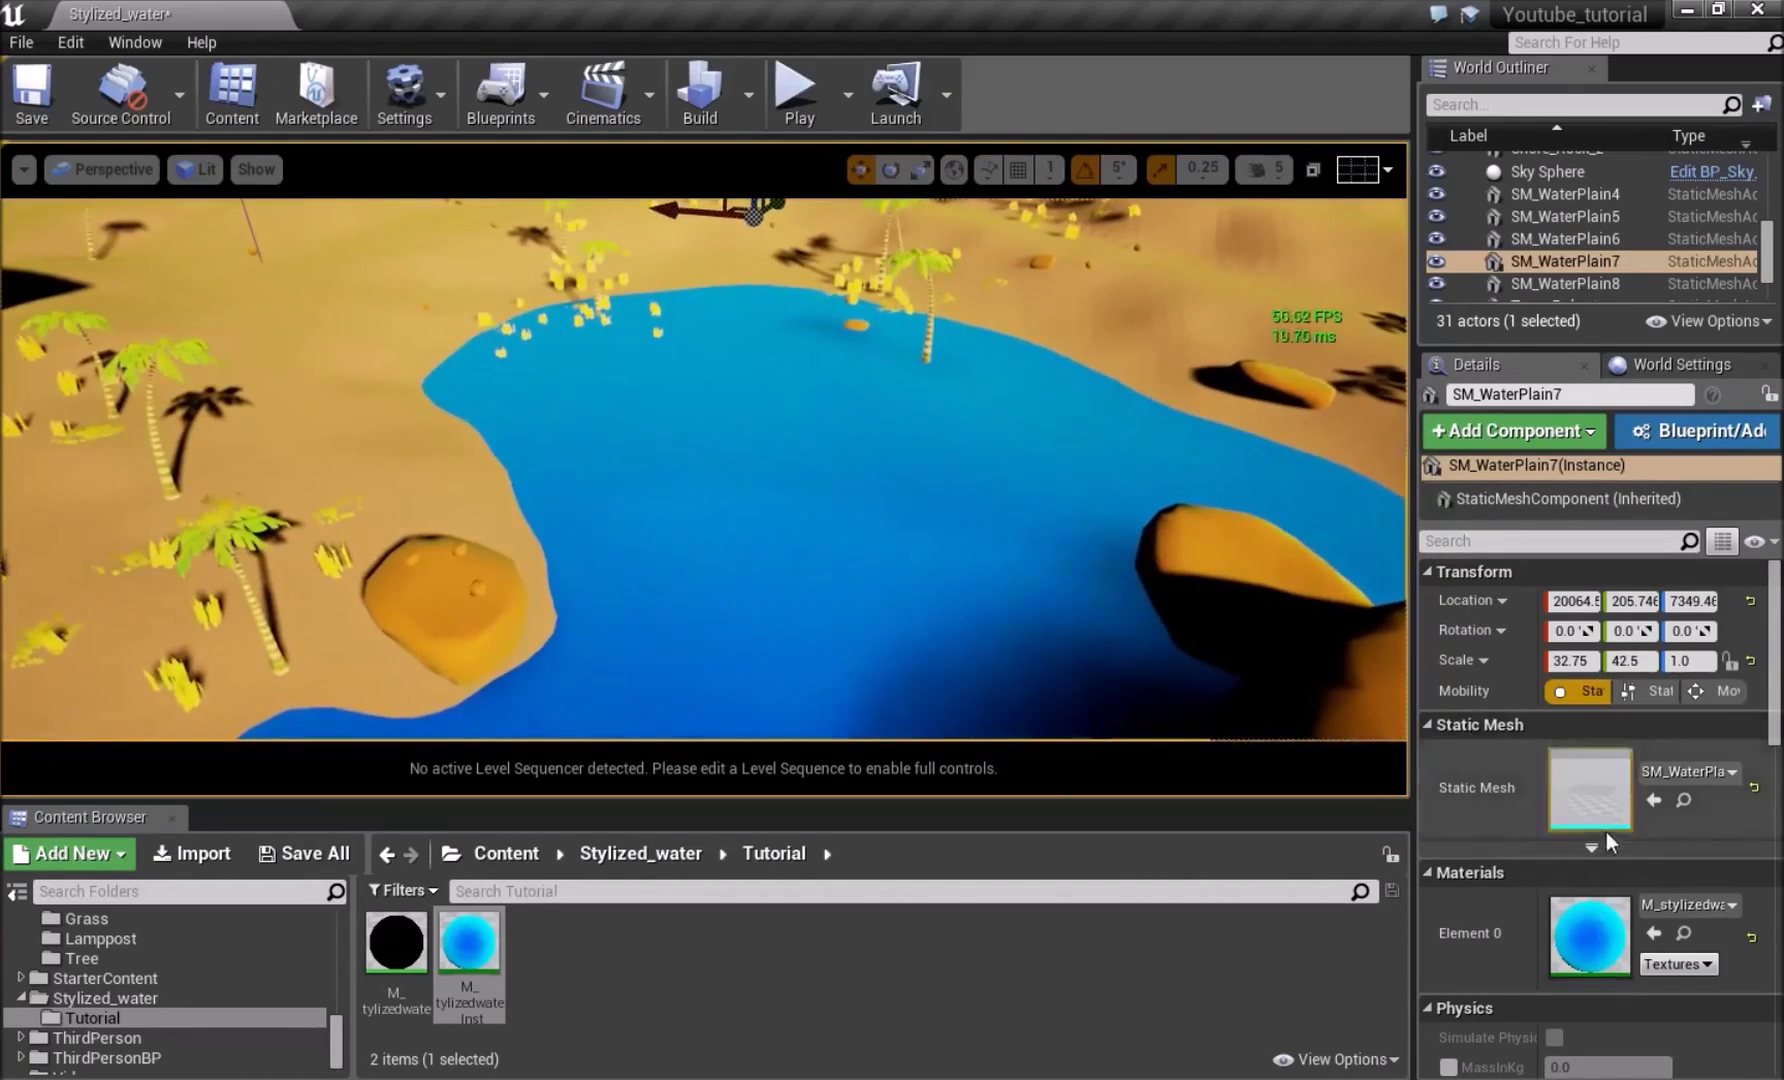
Place another SM_WaterPlain mesh over the water in the level and apply M_stylizedwater_Inst to it
{"action": "left_click", "coordinate": [1684, 800]}
{"action": "left_click_drag", "start_coordinate": [542, 945], "coordinate": [795, 617]}
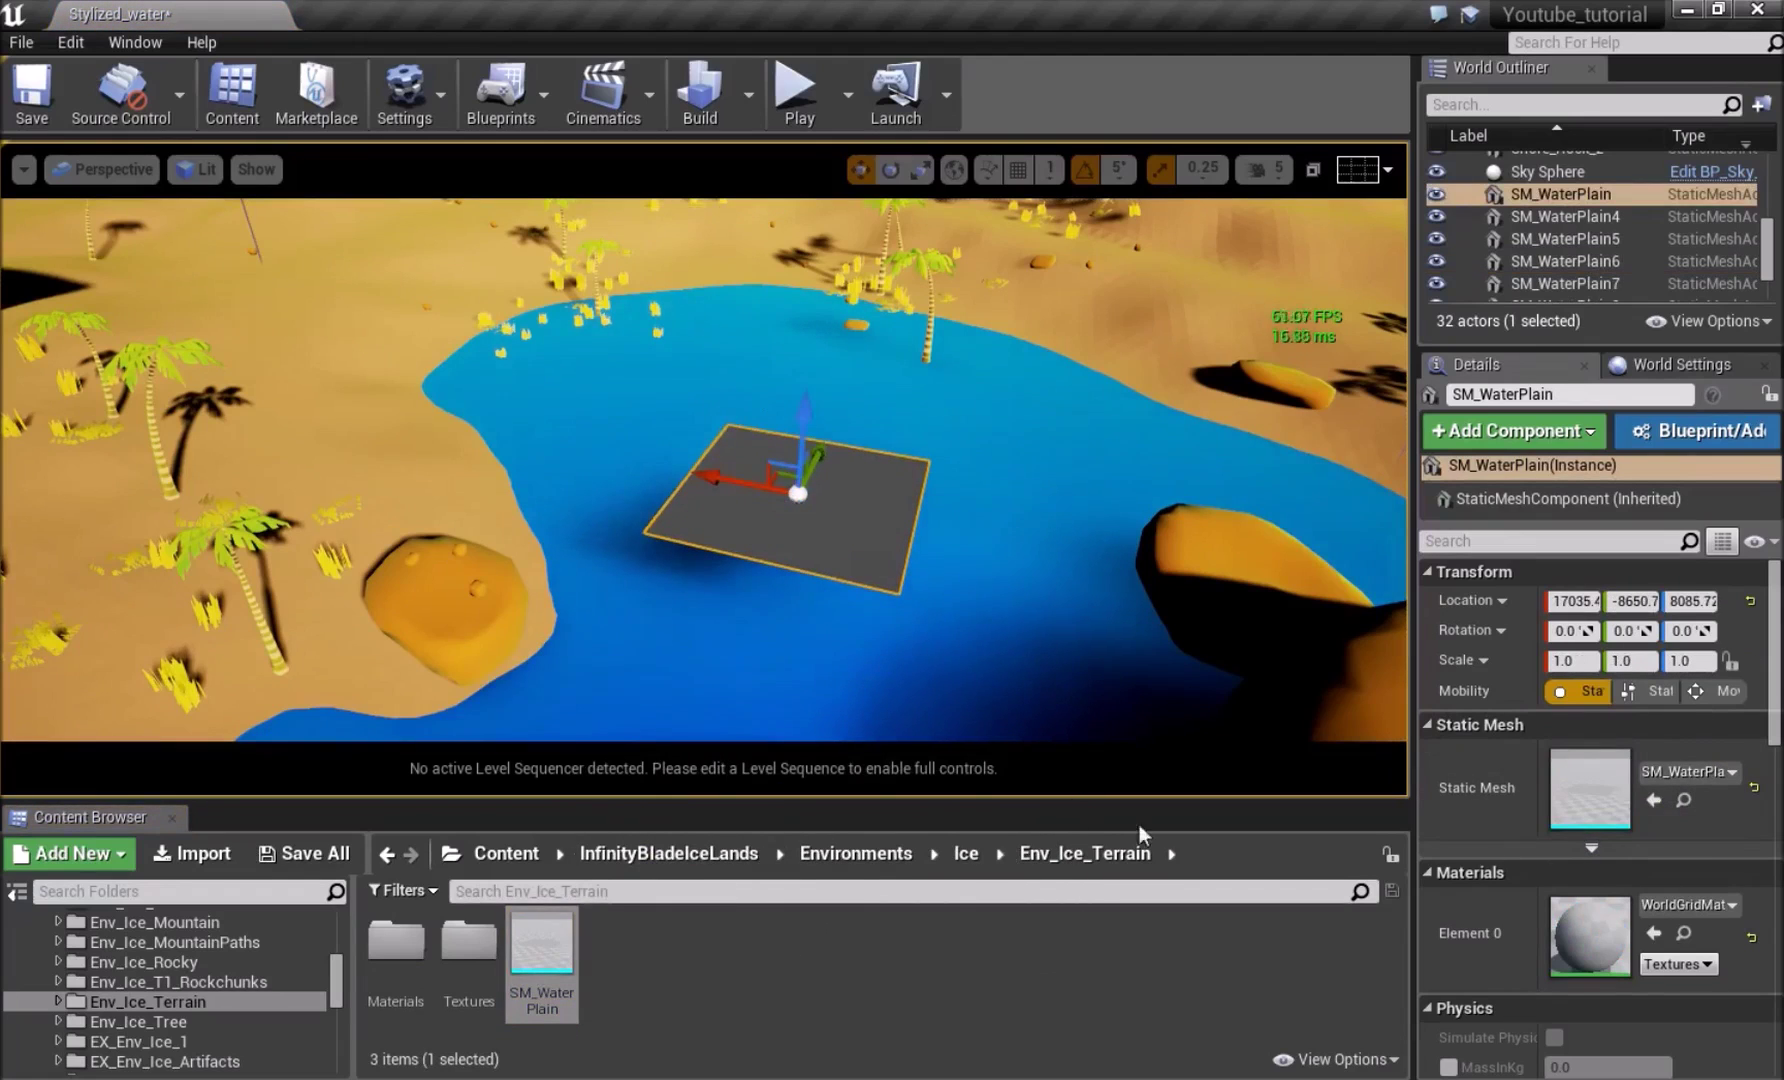
{"action": "left_click", "coordinate": [386, 853]}
{"action": "left_click_drag", "start_coordinate": [466, 945], "coordinate": [856, 533]}
{"action": "right_click_drag", "start_coordinate": [856, 533], "coordinate": [905, 530]}
{"action": "key", "text": "Escape"}
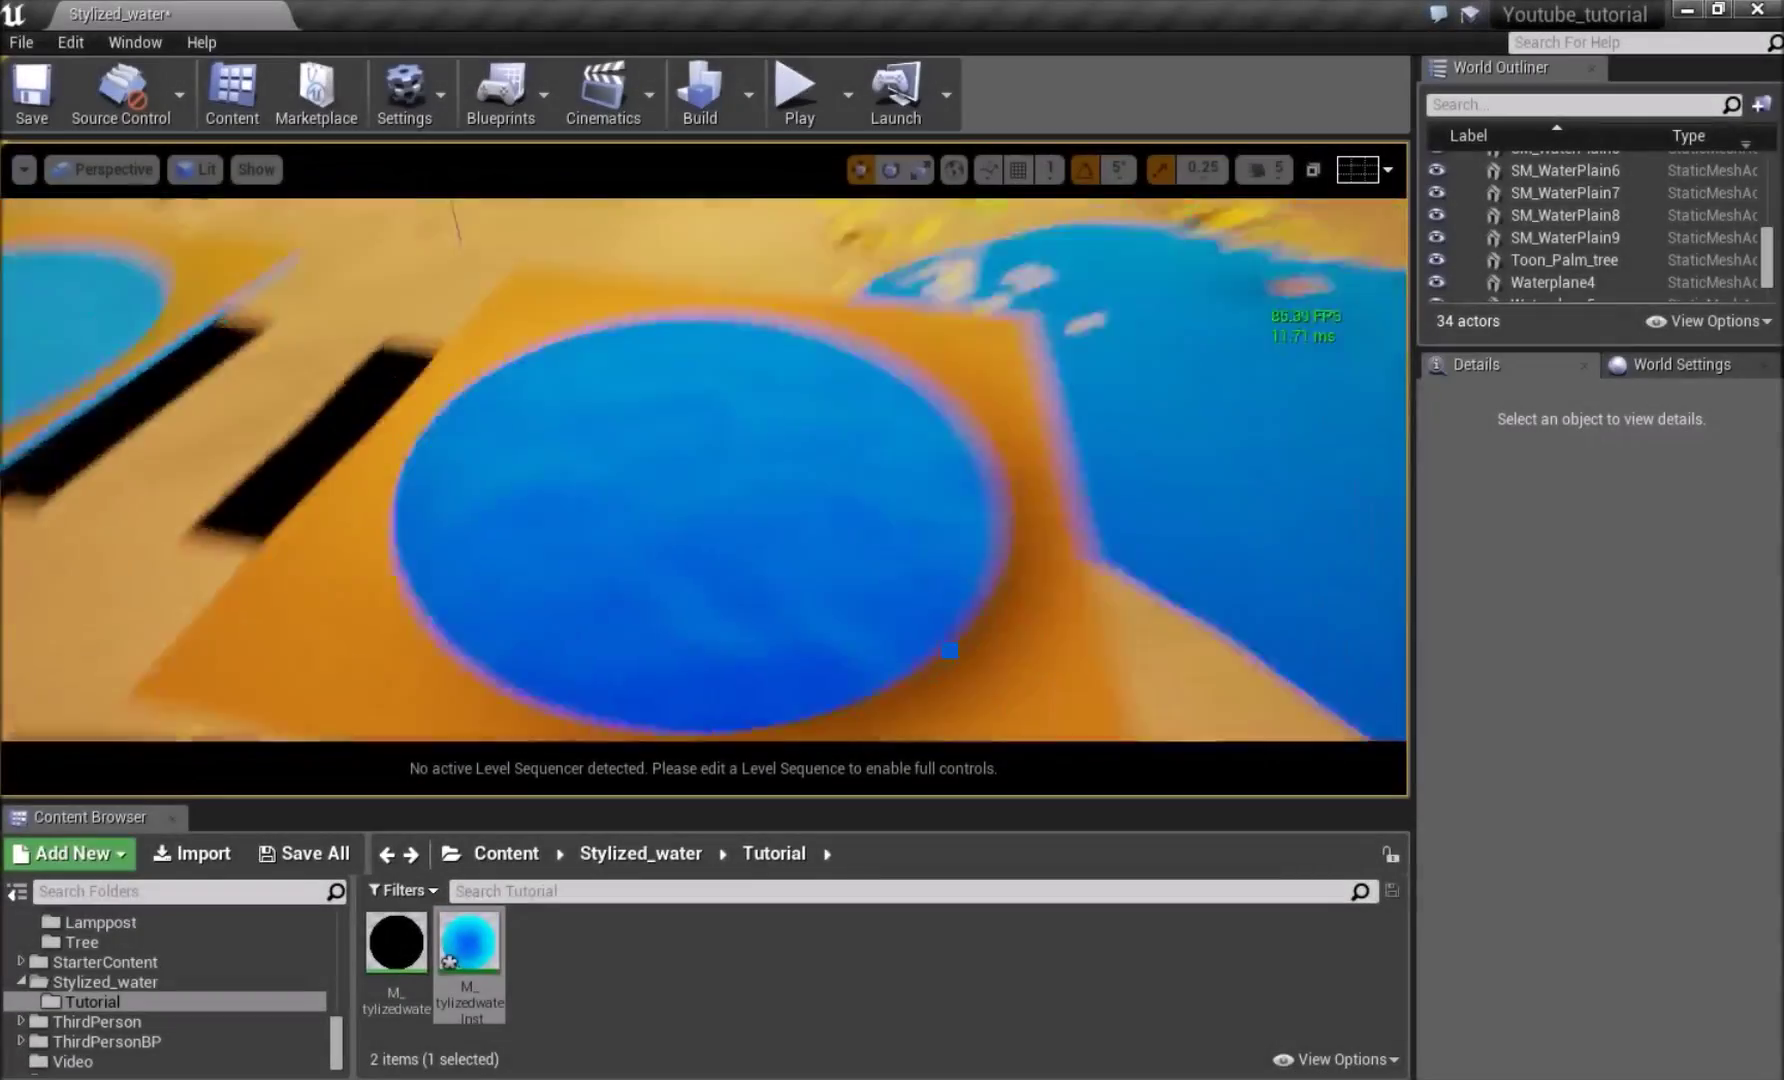
Examine the round pool's water surface and the edge where it meets the surrounding geometry
{"action": "mouse_move", "coordinate": [460, 540]}
{"action": "right_mouse_down"}
{"action": "mouse_move", "coordinate": [420, 510]}
{"action": "mouse_move", "coordinate": [440, 490]}
{"action": "mouse_move", "coordinate": [460, 540]}
{"action": "right_mouse_up"}
{"action": "right_click_drag", "start_coordinate": [854, 444], "coordinate": [846, 452]}
{"action": "mouse_move", "coordinate": [696, 610]}
{"action": "right_mouse_down"}
{"action": "mouse_move", "coordinate": [696, 520]}
{"action": "mouse_move", "coordinate": [680, 620]}
{"action": "mouse_move", "coordinate": [697, 610]}
{"action": "right_mouse_up"}
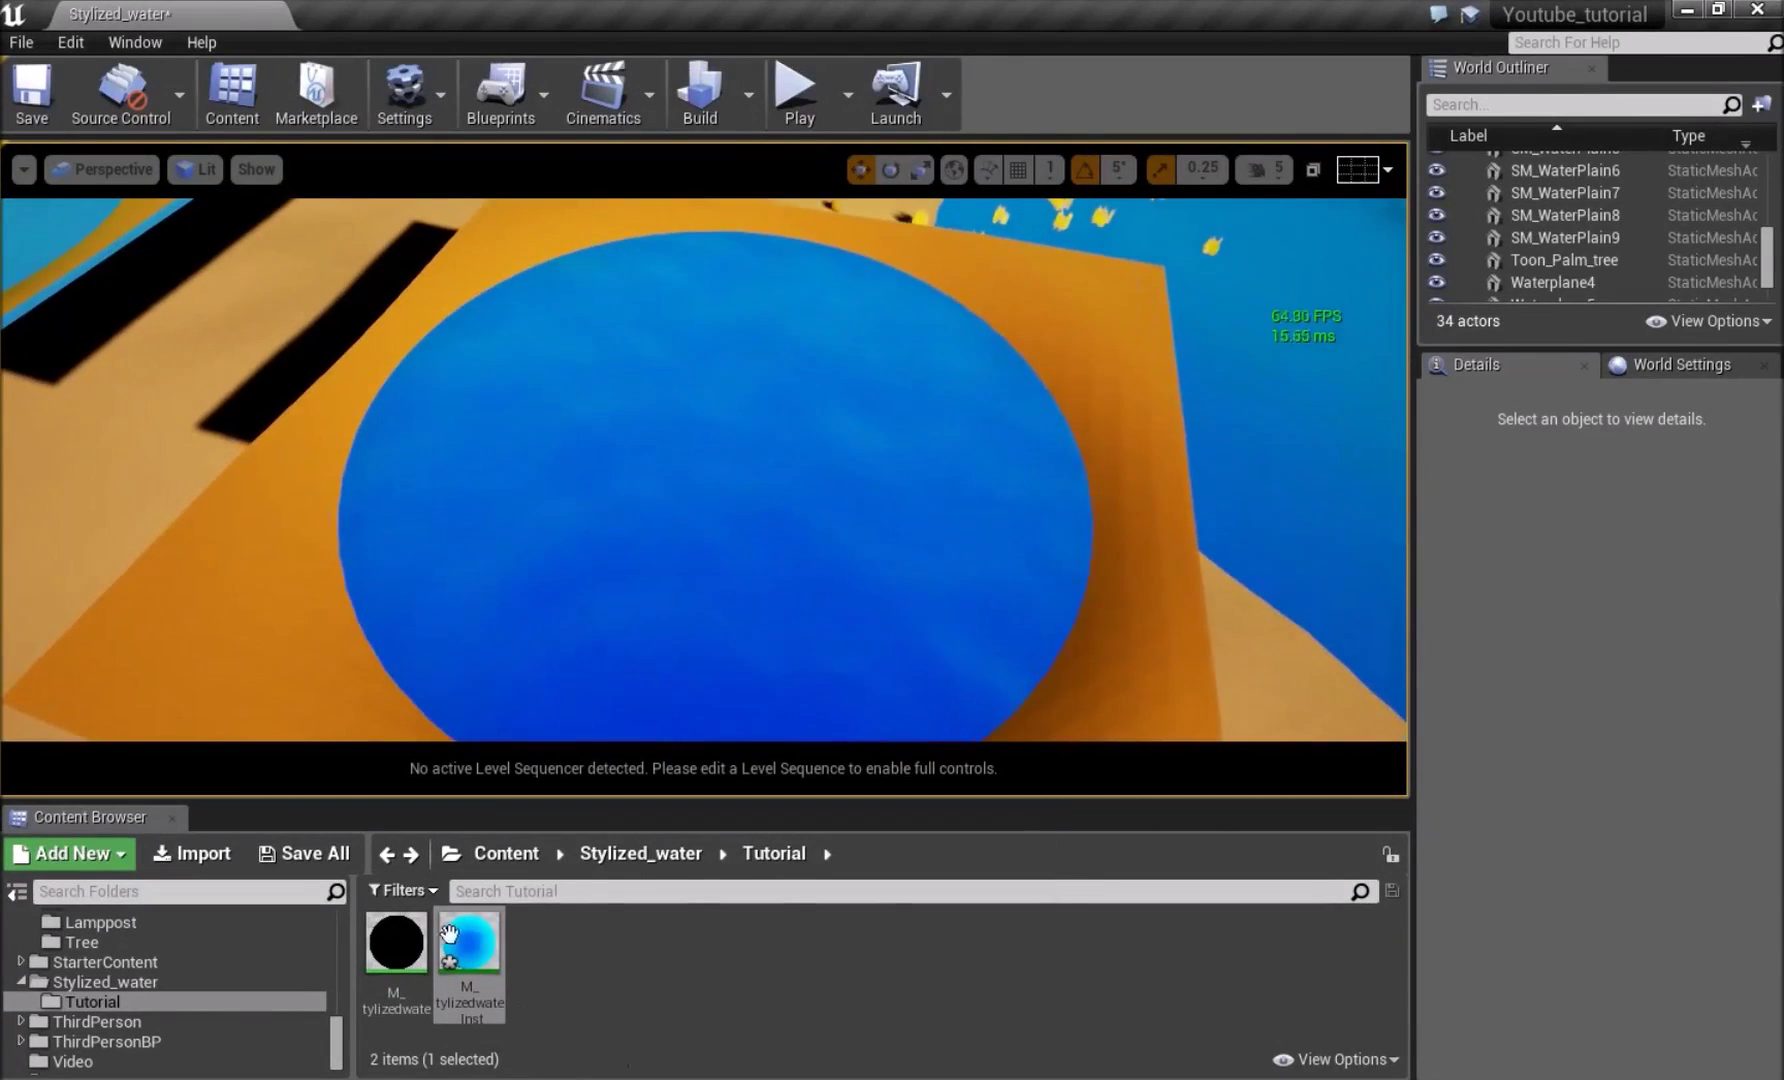
{"action": "mouse_move", "coordinate": [440, 948]}
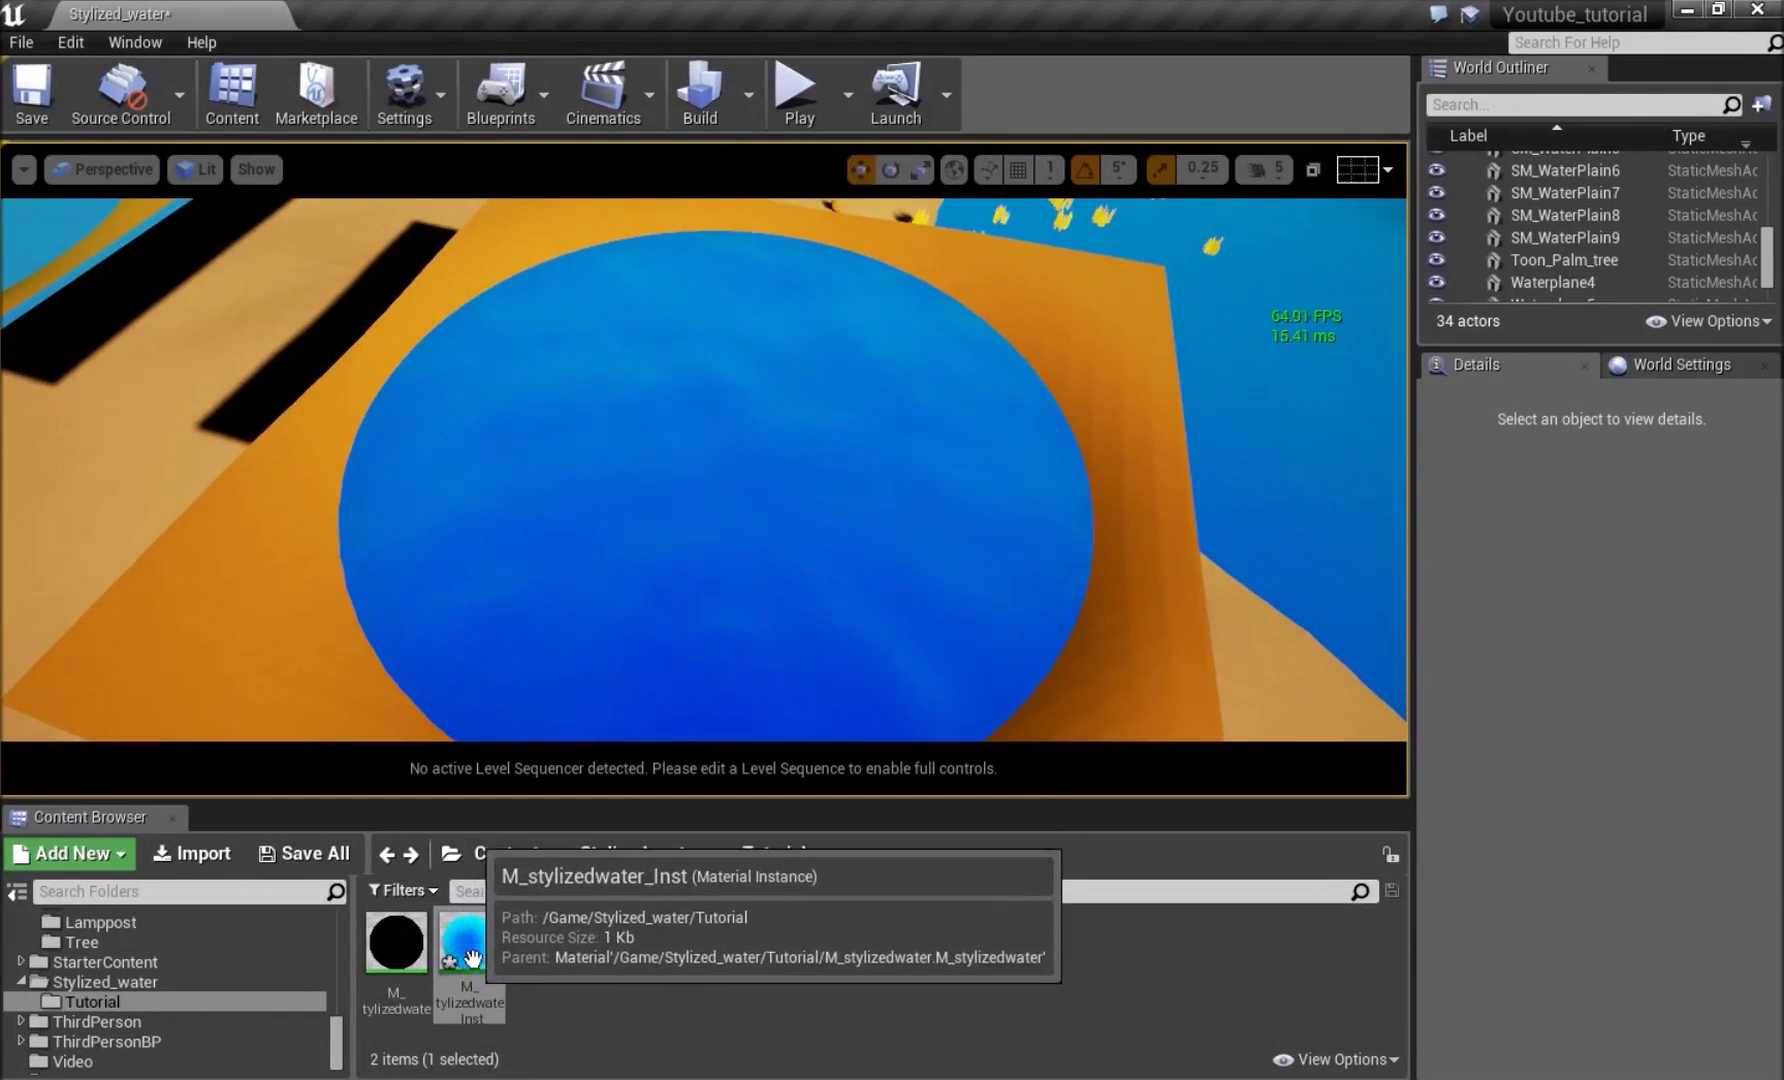
{"action": "right_click_drag", "start_coordinate": [665, 548], "coordinate": [665, 548]}
{"action": "right_click_drag", "start_coordinate": [645, 410], "coordinate": [649, 414]}
Open M_stylizedwater and move the panners, normal texture samples and their Lerp further down, clearing space below the Opacity parameter
{"action": "double_click", "coordinate": [405, 990]}
{"action": "right_click_drag", "start_coordinate": [590, 847], "coordinate": [619, 532]}
{"action": "left_click_drag", "start_coordinate": [934, 776], "coordinate": [942, 751]}
{"action": "left_click", "coordinate": [942, 751]}
{"action": "left_click_drag", "start_coordinate": [618, 546], "coordinate": [871, 741]}
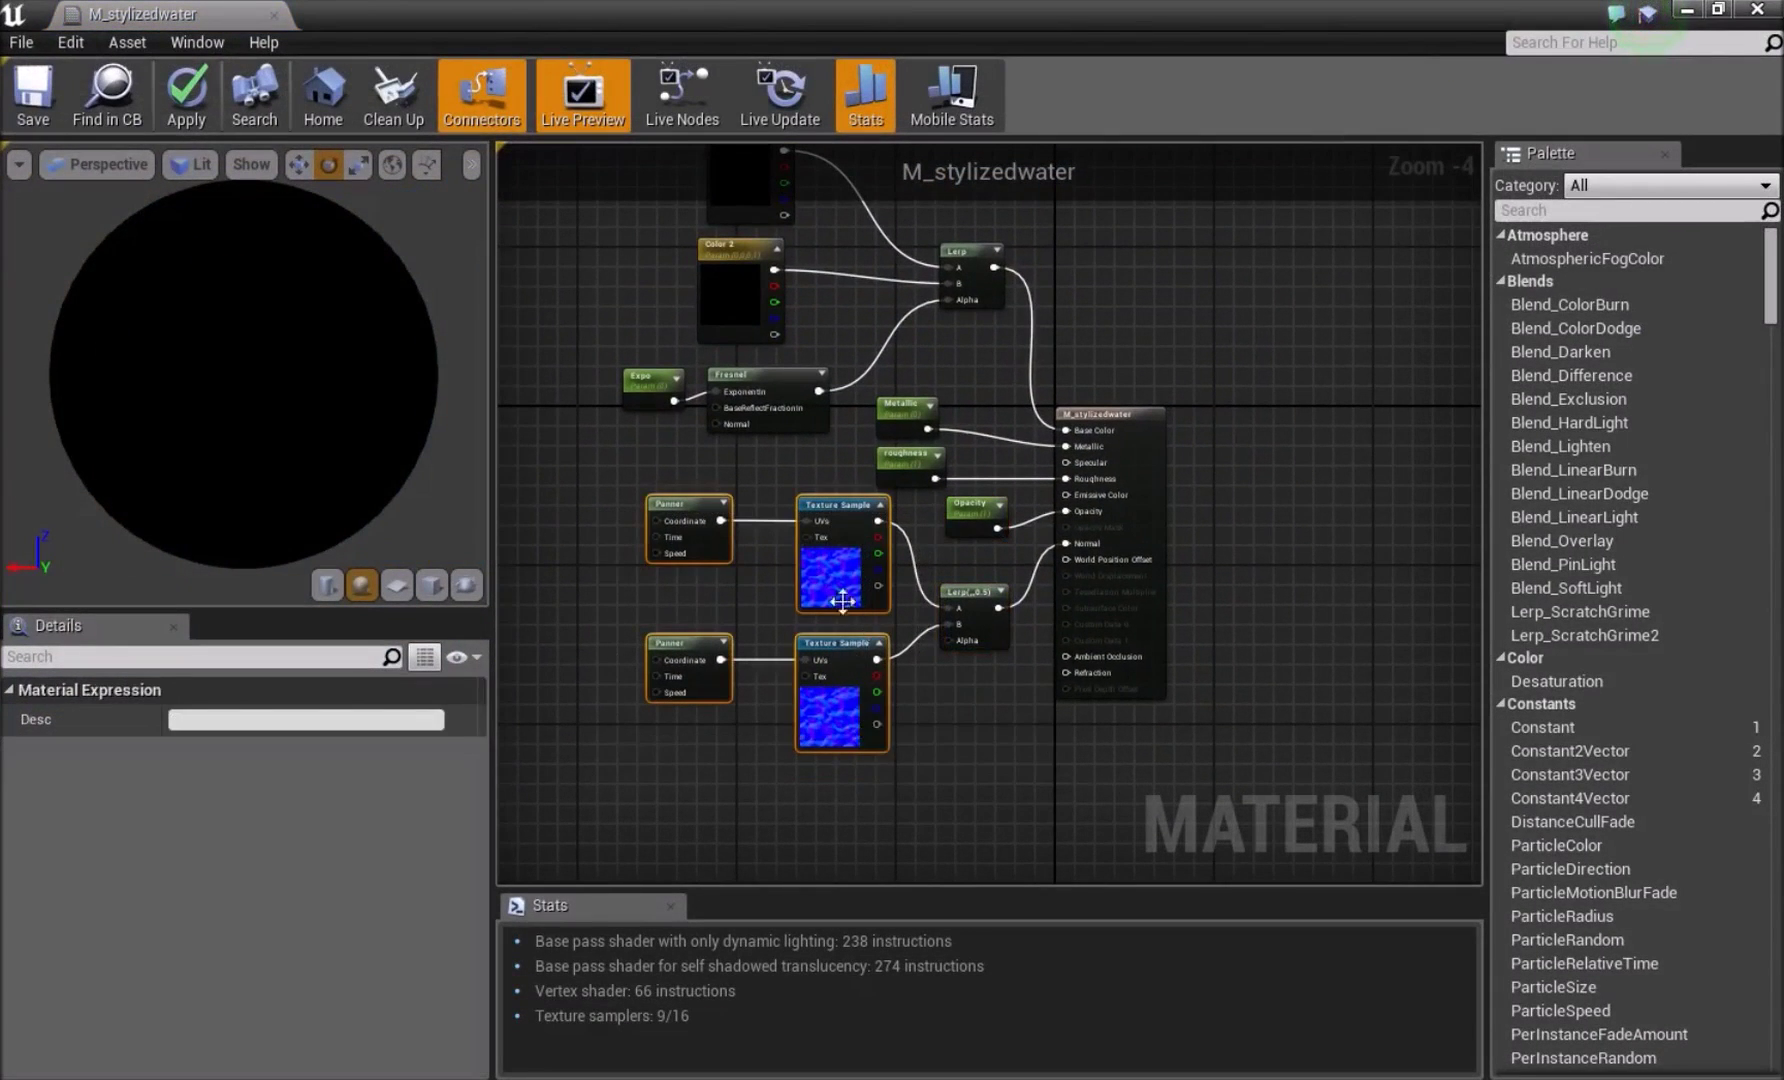
{"action": "left_click_drag", "start_coordinate": [842, 600], "coordinate": [804, 839]}
{"action": "left_click_drag", "start_coordinate": [965, 595], "coordinate": [950, 775]}
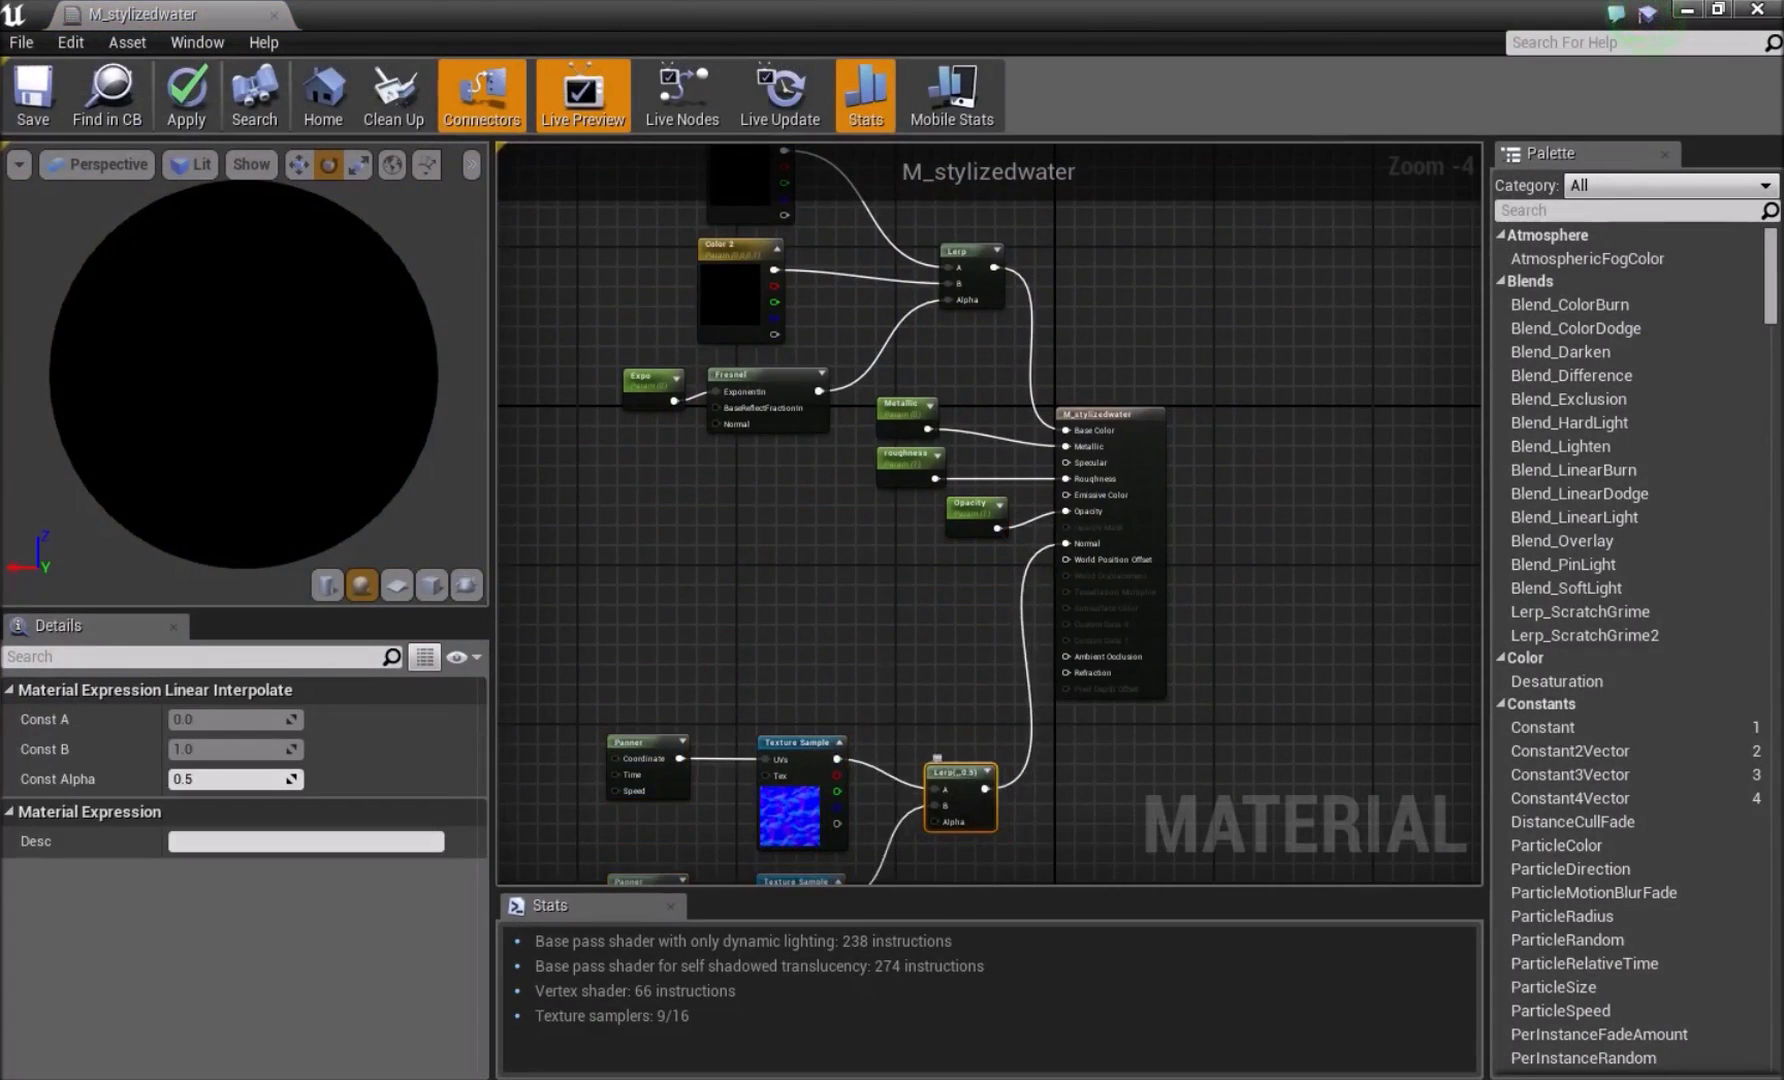
{"action": "right_click_drag", "start_coordinate": [634, 764], "coordinate": [602, 509]}
{"action": "left_click_drag", "start_coordinate": [565, 470], "coordinate": [940, 680]}
{"action": "left_click_drag", "start_coordinate": [940, 540], "coordinate": [950, 720]}
{"action": "left_click", "coordinate": [884, 560]}
{"action": "right_click_drag", "start_coordinate": [874, 390], "coordinate": [709, 521]}
Insert a DepthFade node between the Opacity parameter and the material's Opacity input, and arrange both nodes neatly
{"action": "left_click", "coordinate": [776, 393]}
{"action": "scroll", "coordinate": [700, 360], "scroll_direction": "up", "scroll_amount": 4}
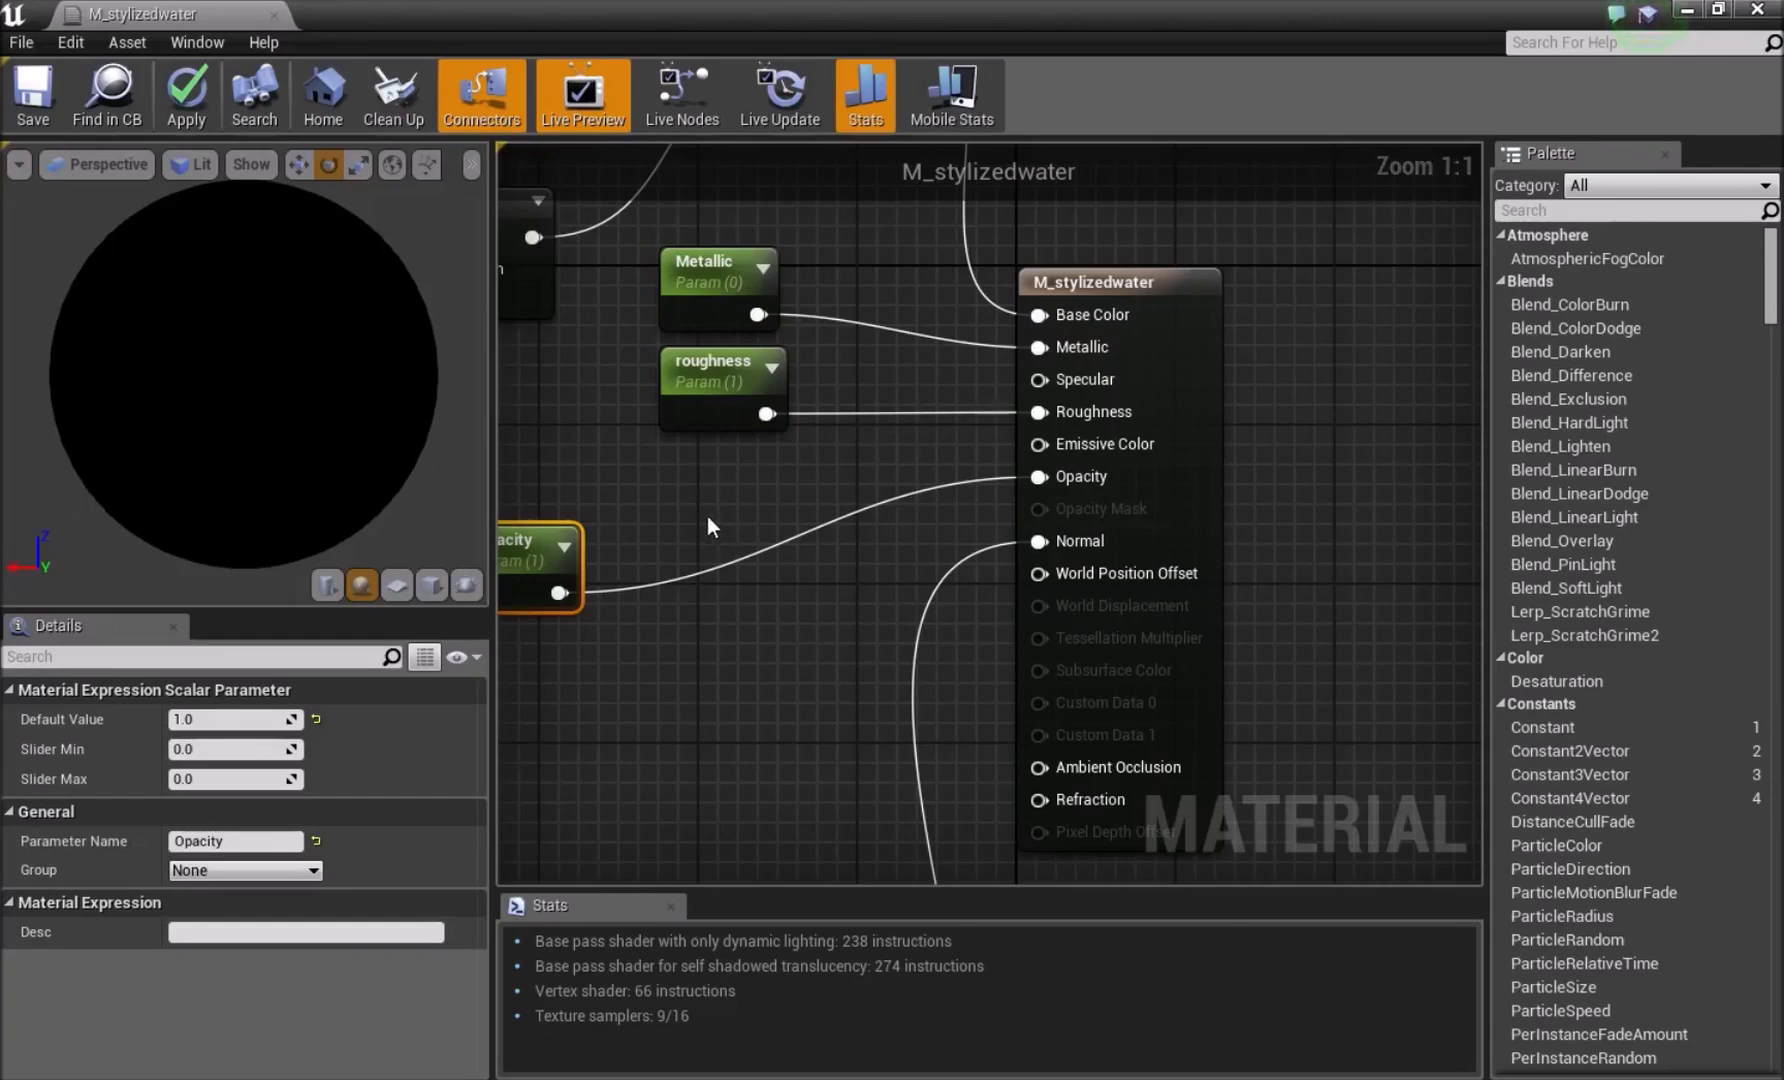
{"action": "right_click", "coordinate": [707, 516]}
{"action": "type", "text": "d"}
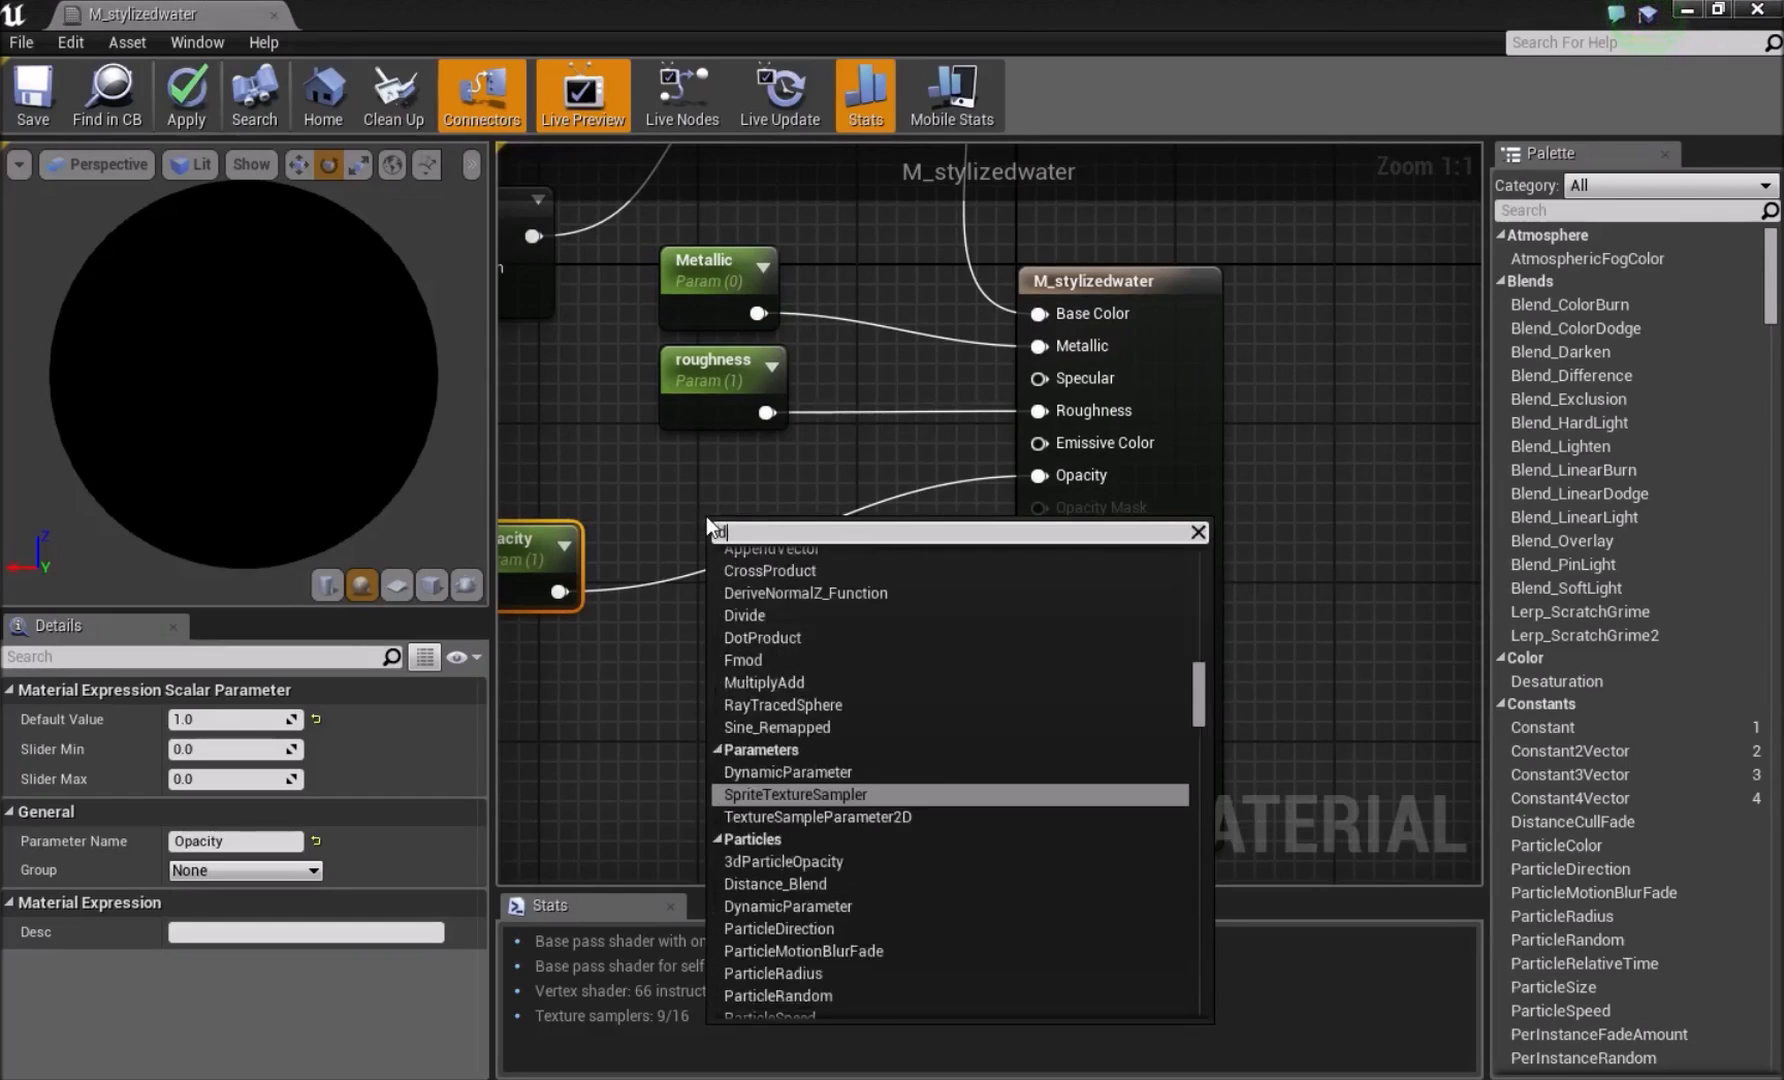
{"action": "type", "text": "epth"}
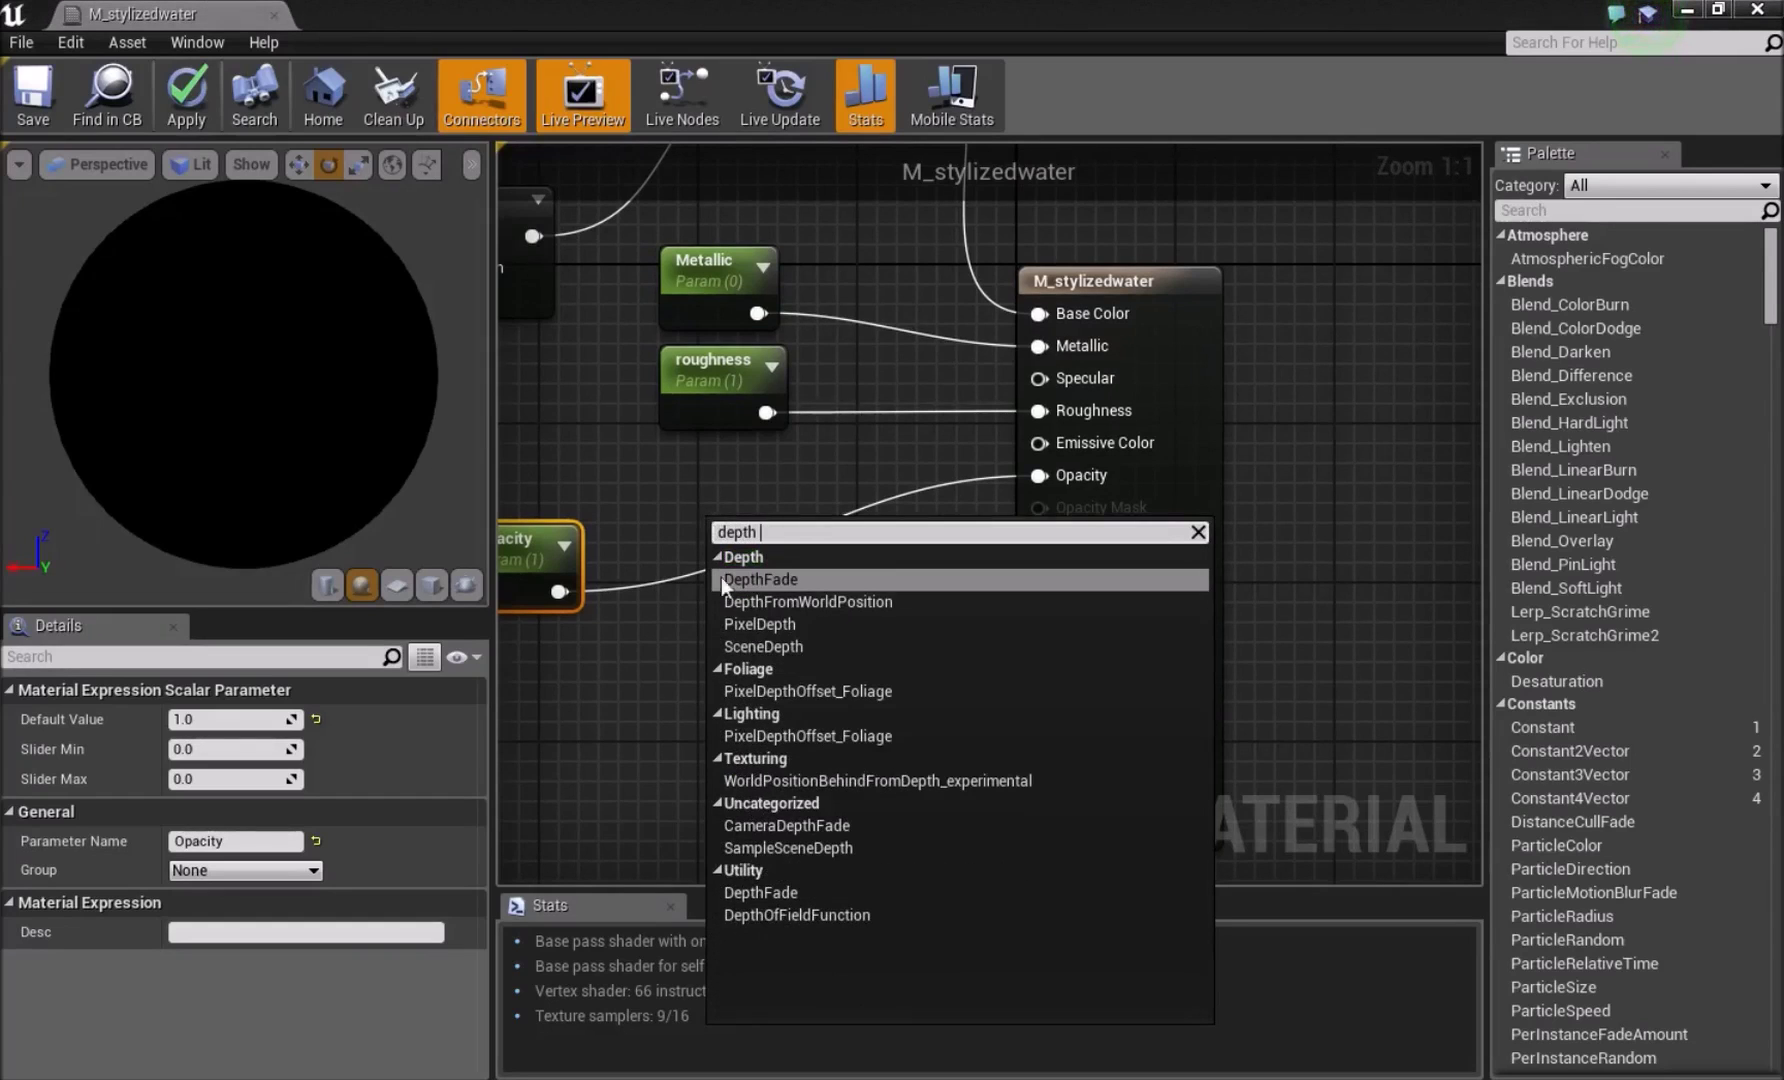
{"action": "left_click", "coordinate": [760, 579]}
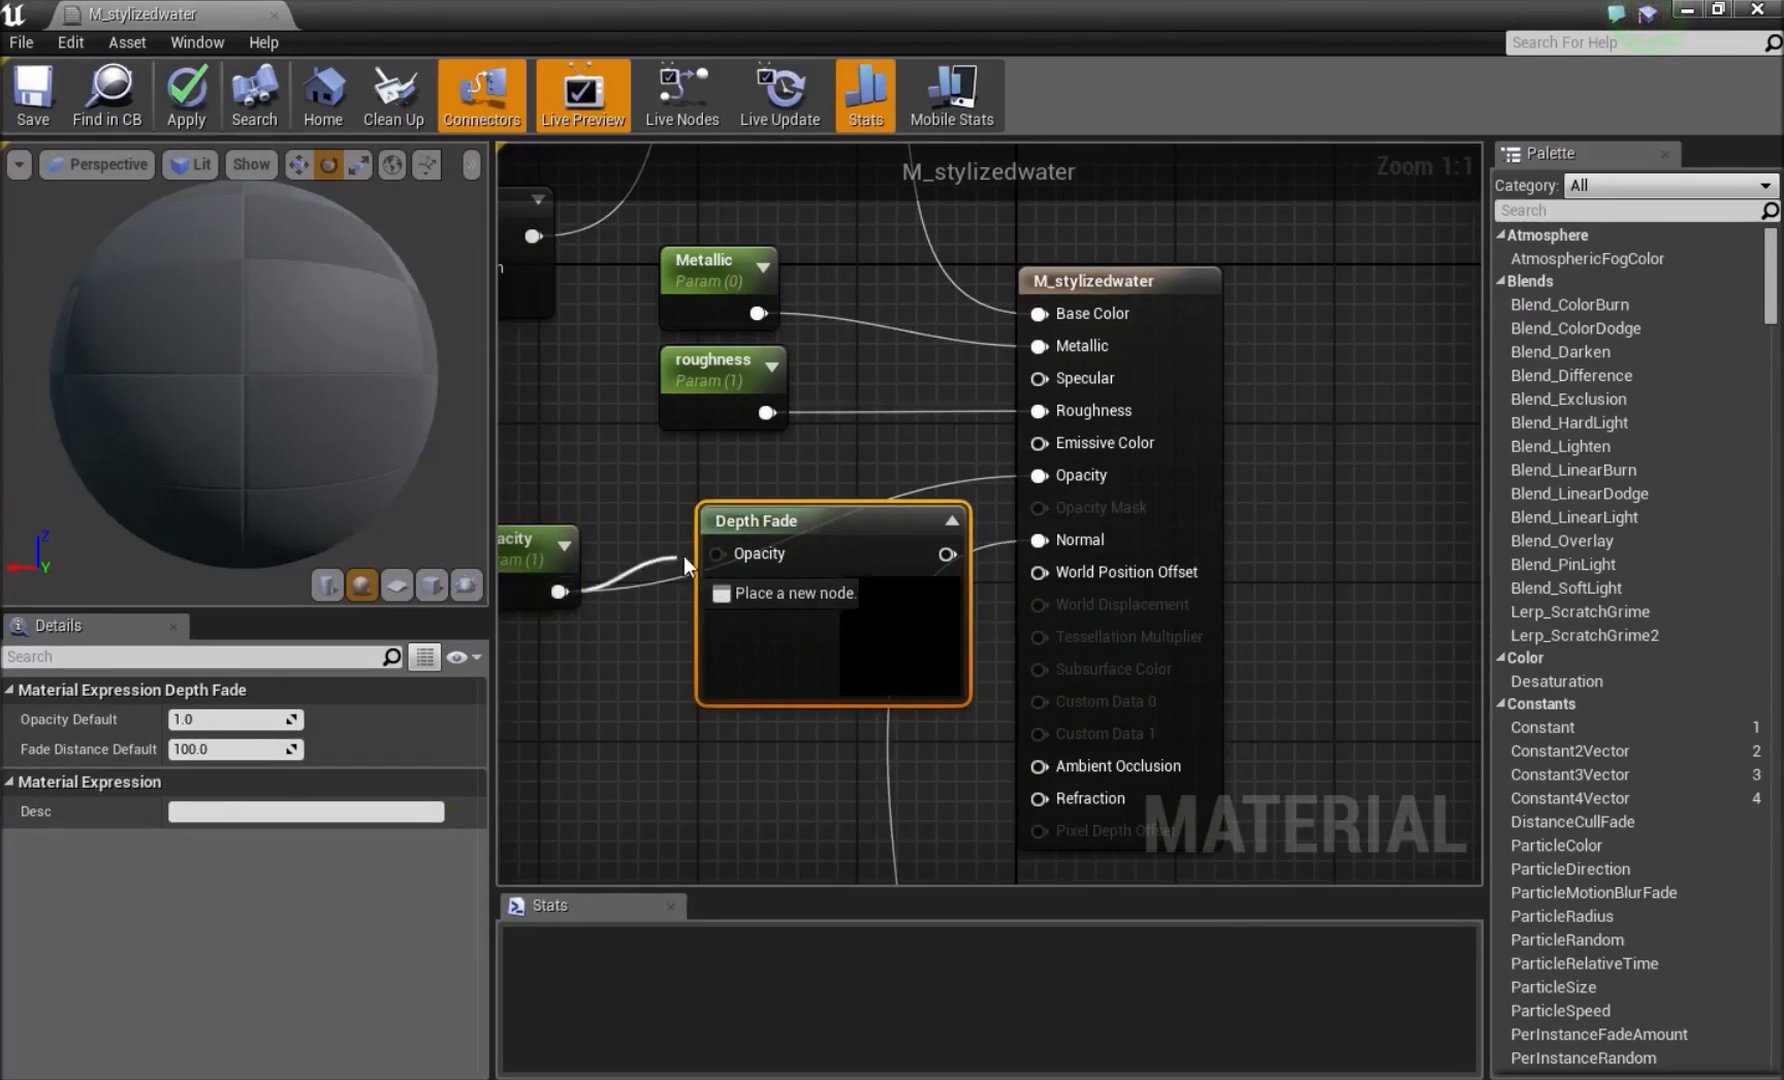
{"action": "left_click_drag", "start_coordinate": [947, 554], "coordinate": [1062, 477]}
{"action": "left_click_drag", "start_coordinate": [848, 526], "coordinate": [899, 495]}
{"action": "right_click_drag", "start_coordinate": [682, 645], "coordinate": [808, 651]}
{"action": "left_click_drag", "start_coordinate": [652, 572], "coordinate": [650, 470]}
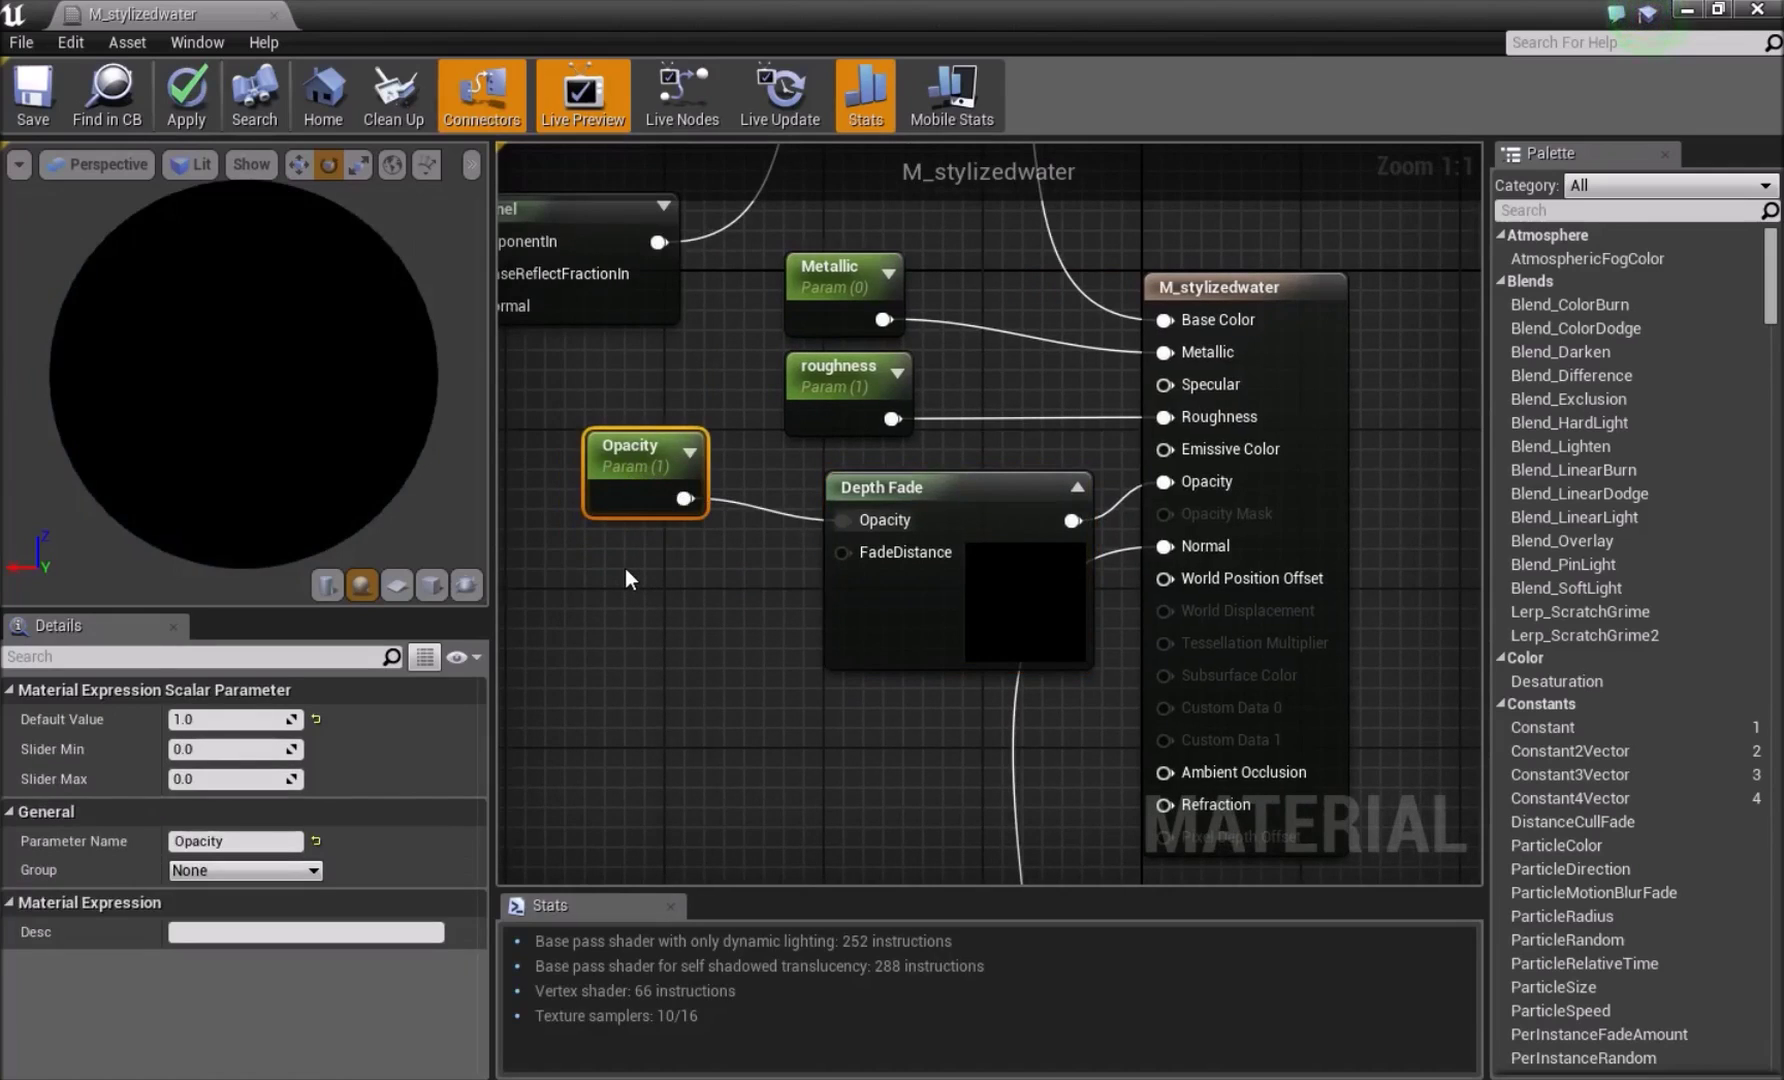
Feed Depth Fade's FadeDistance input from a new constant converted to a parameter named FadeDistance
{"action": "left_click", "coordinate": [624, 569]}
{"action": "left_click_drag", "start_coordinate": [667, 618], "coordinate": [847, 552]}
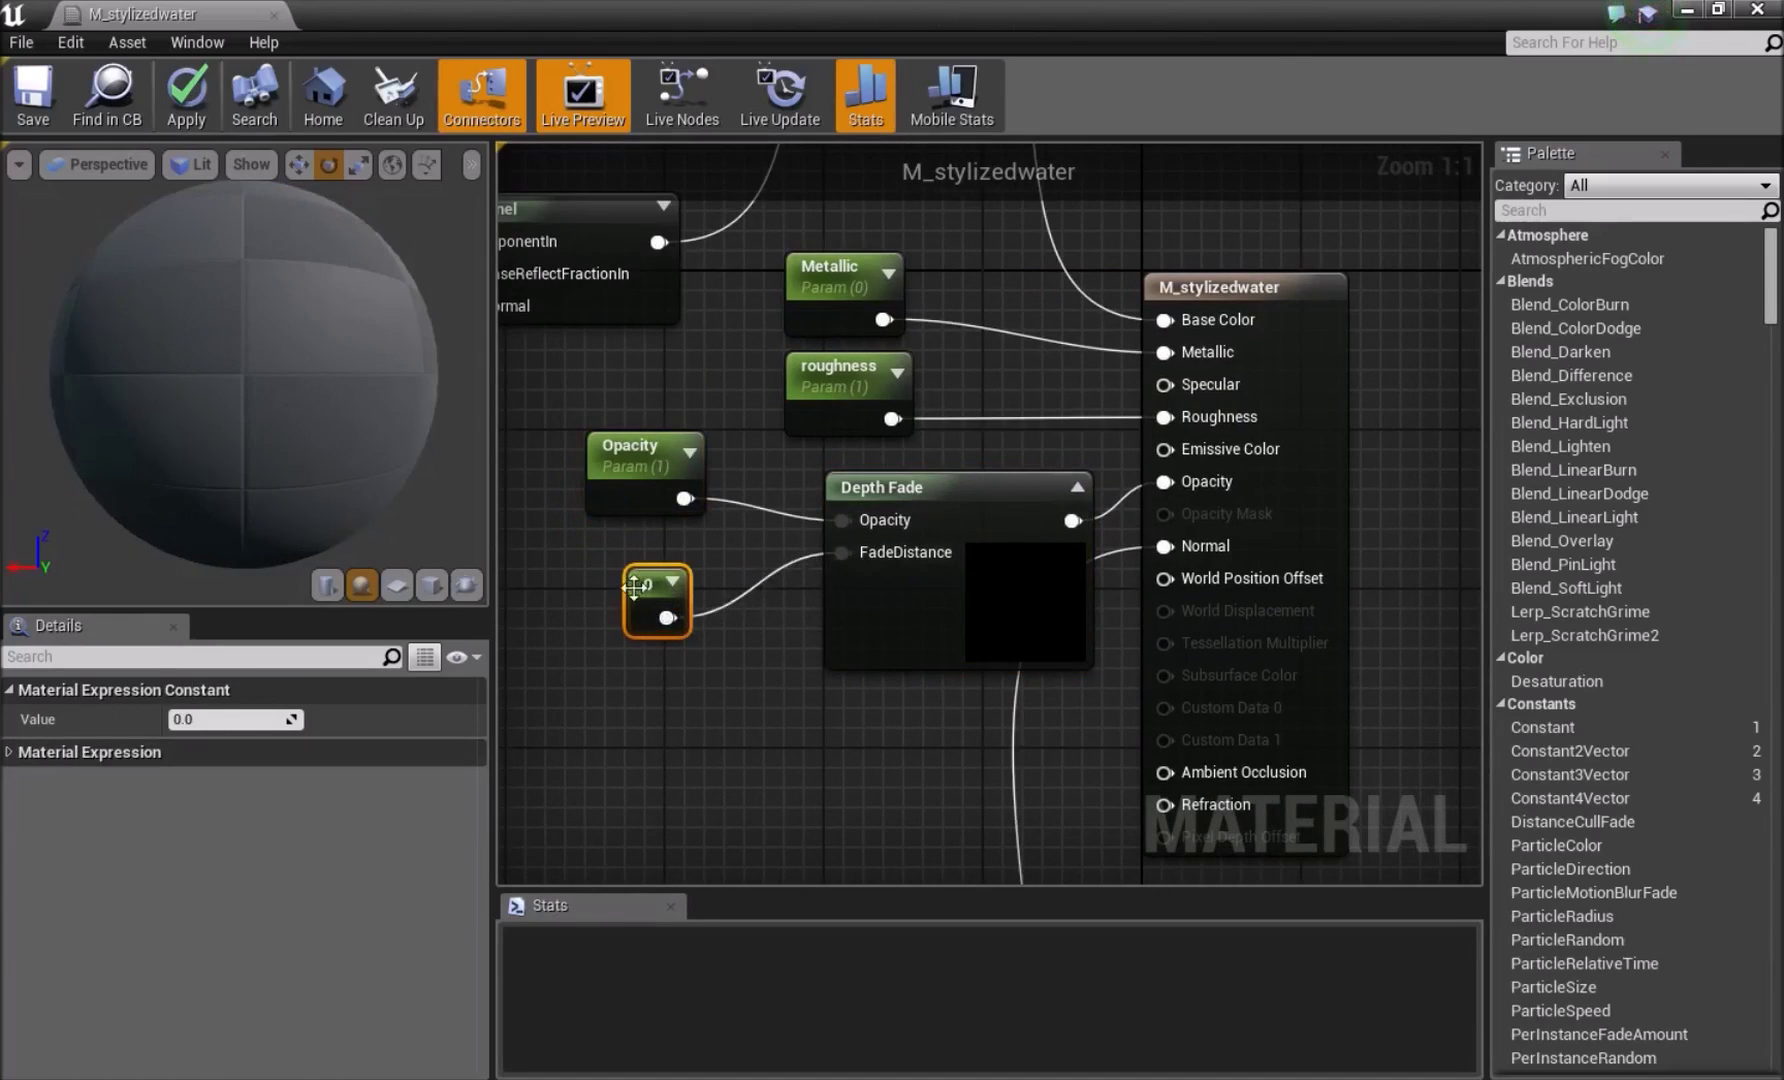
{"action": "right_click", "coordinate": [675, 584]}
{"action": "left_click", "coordinate": [700, 600]}
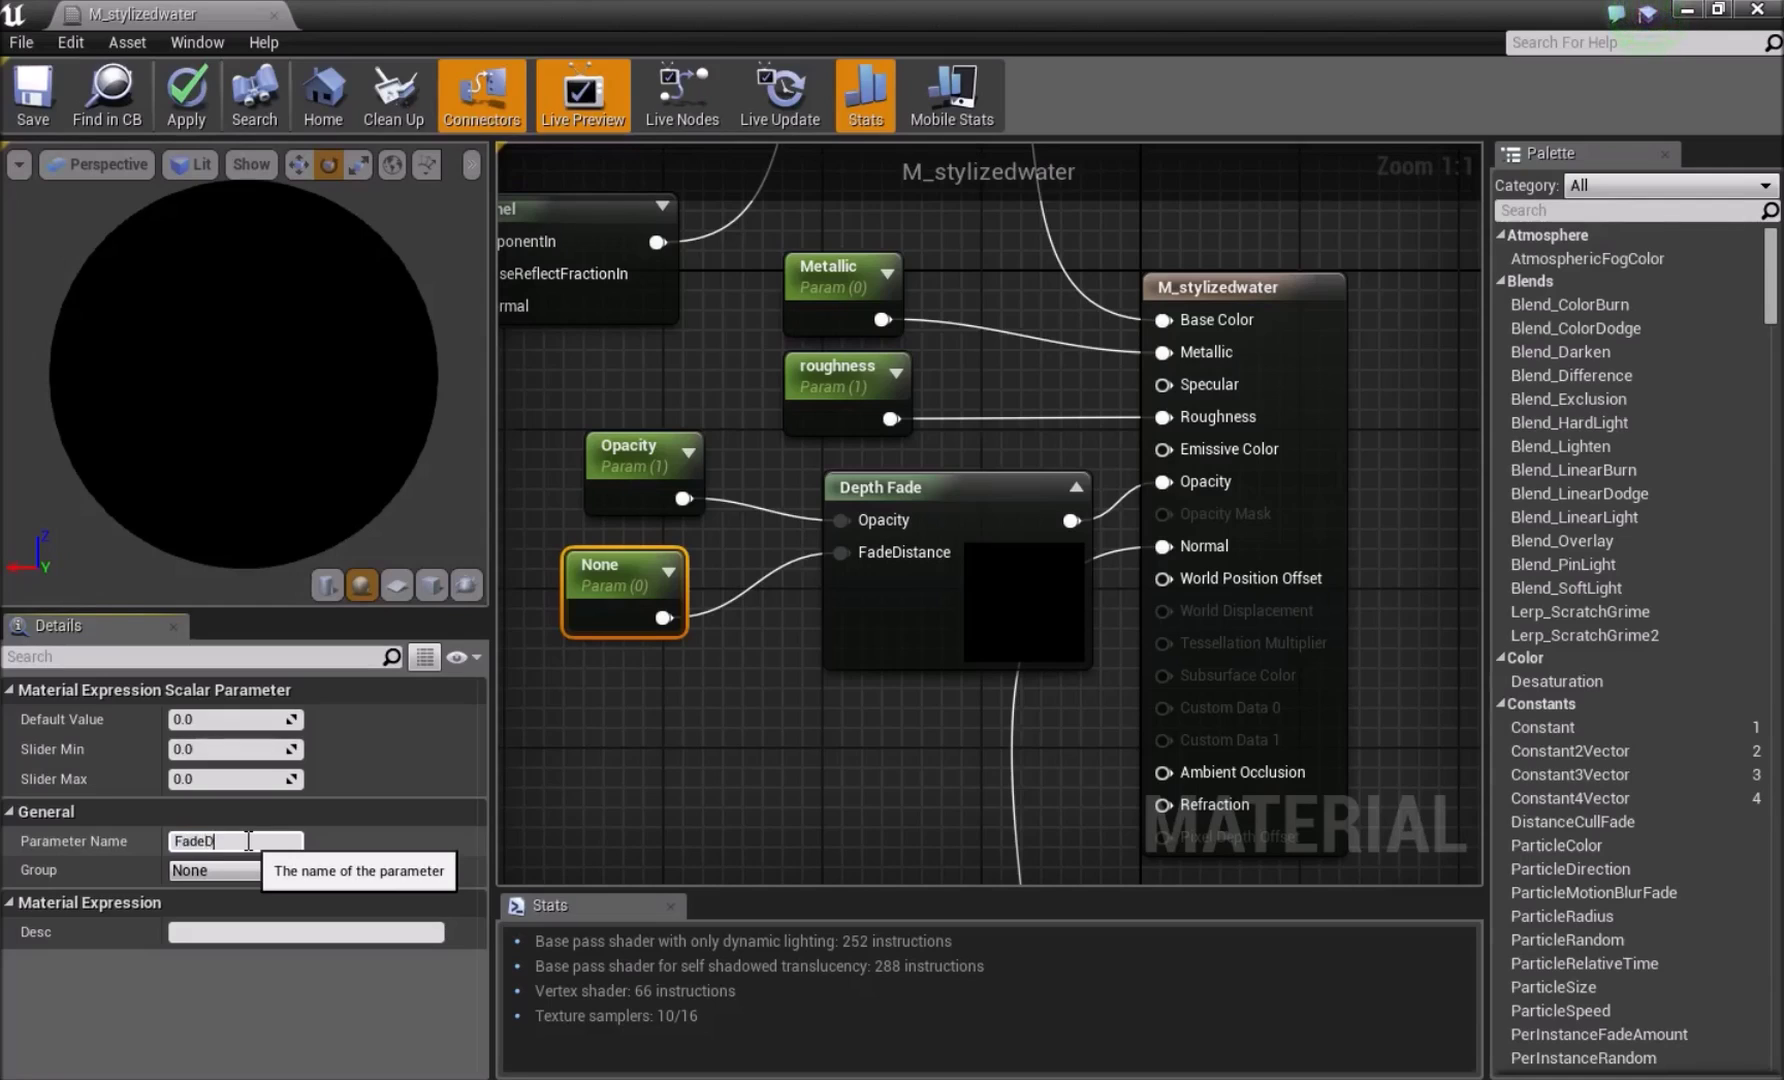
{"action": "left_click", "coordinate": [249, 841]}
{"action": "type", "text": "FadeDistance"}
{"action": "key", "text": "Return"}
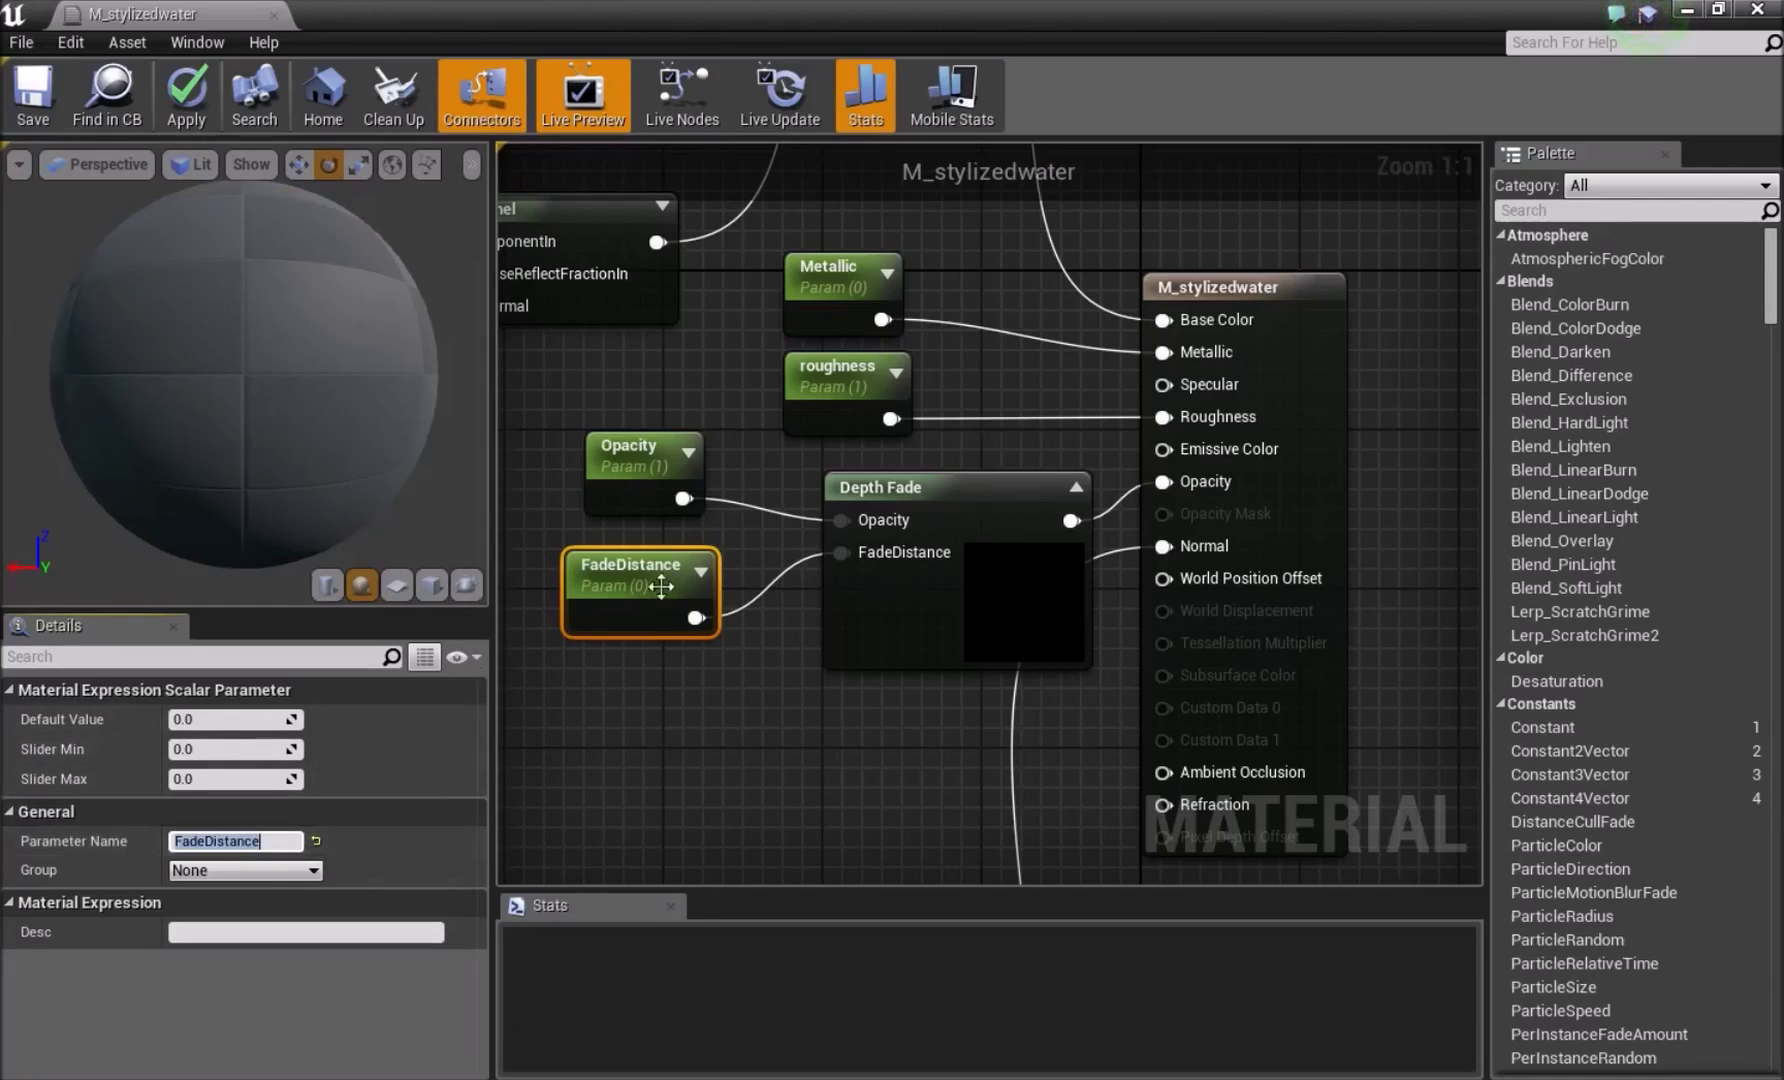
Save the M_stylizedwater material and return to the level to inspect the round pool's water edge
{"action": "left_click", "coordinate": [642, 648]}
{"action": "left_click", "coordinate": [630, 588]}
{"action": "left_click", "coordinate": [670, 709]}
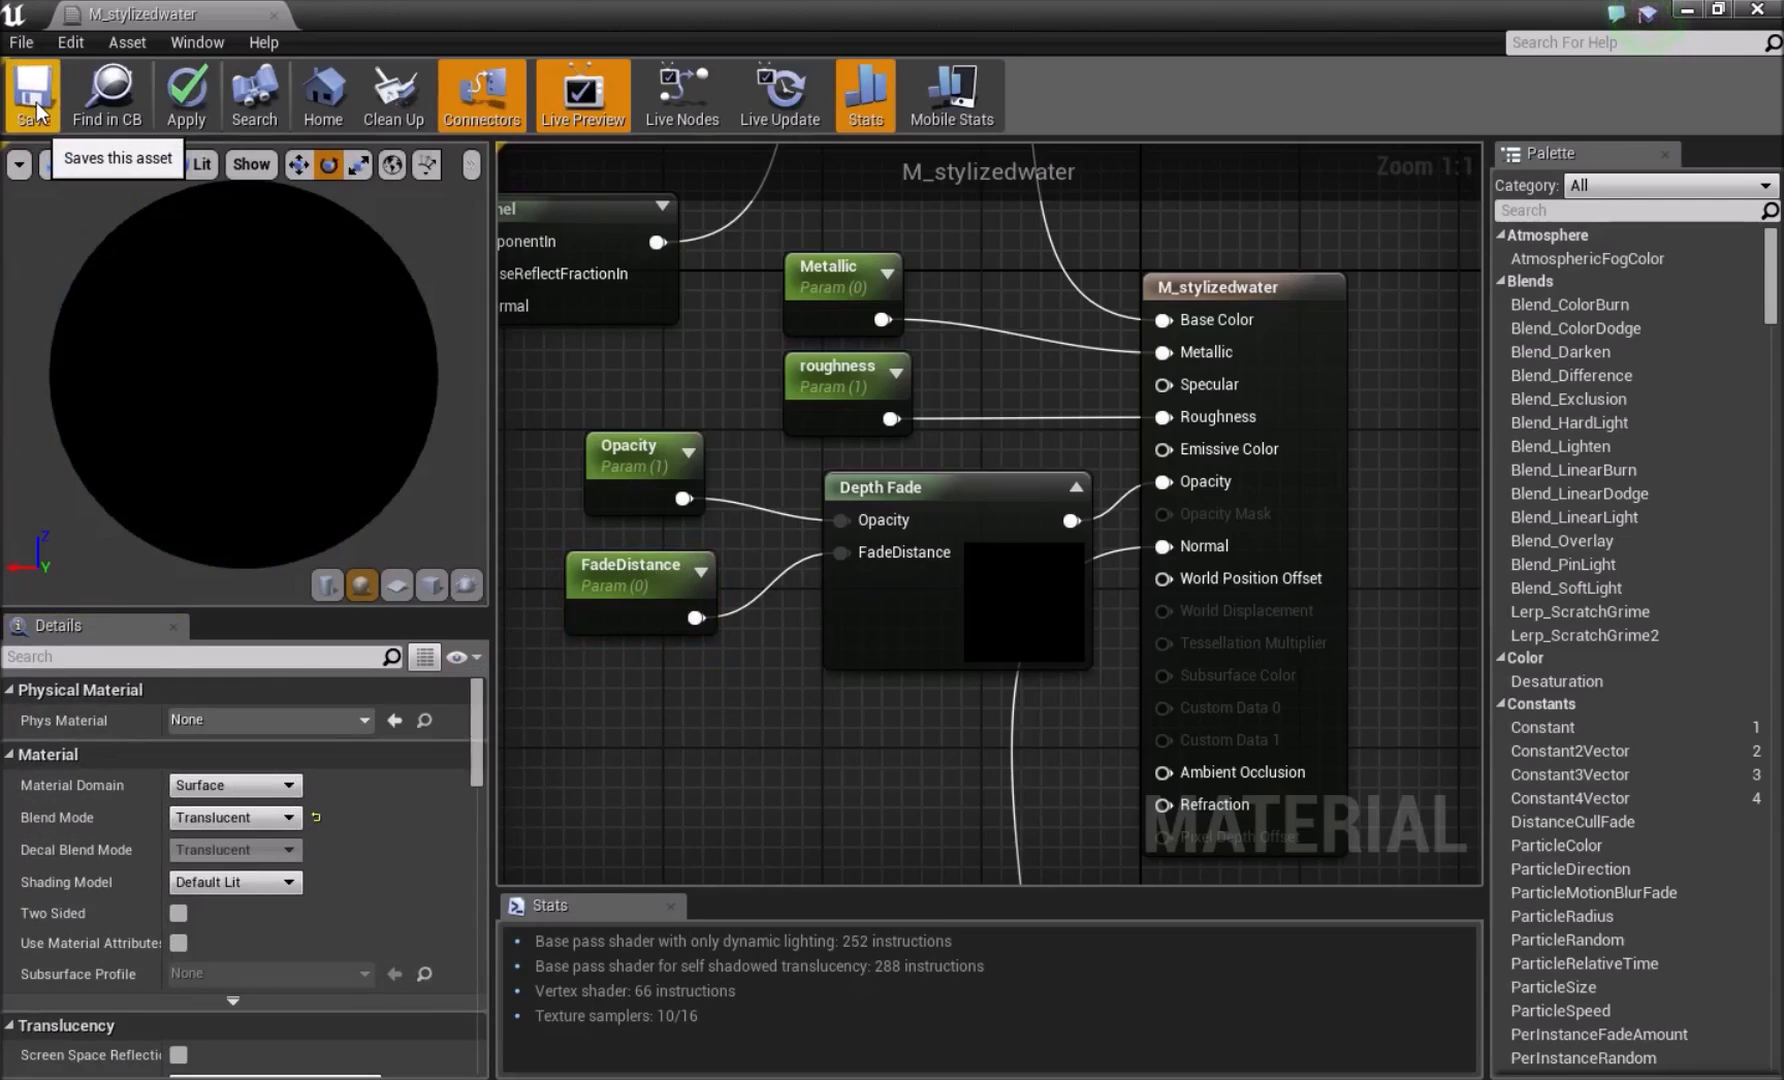
{"action": "key", "text": "ctrl+s"}
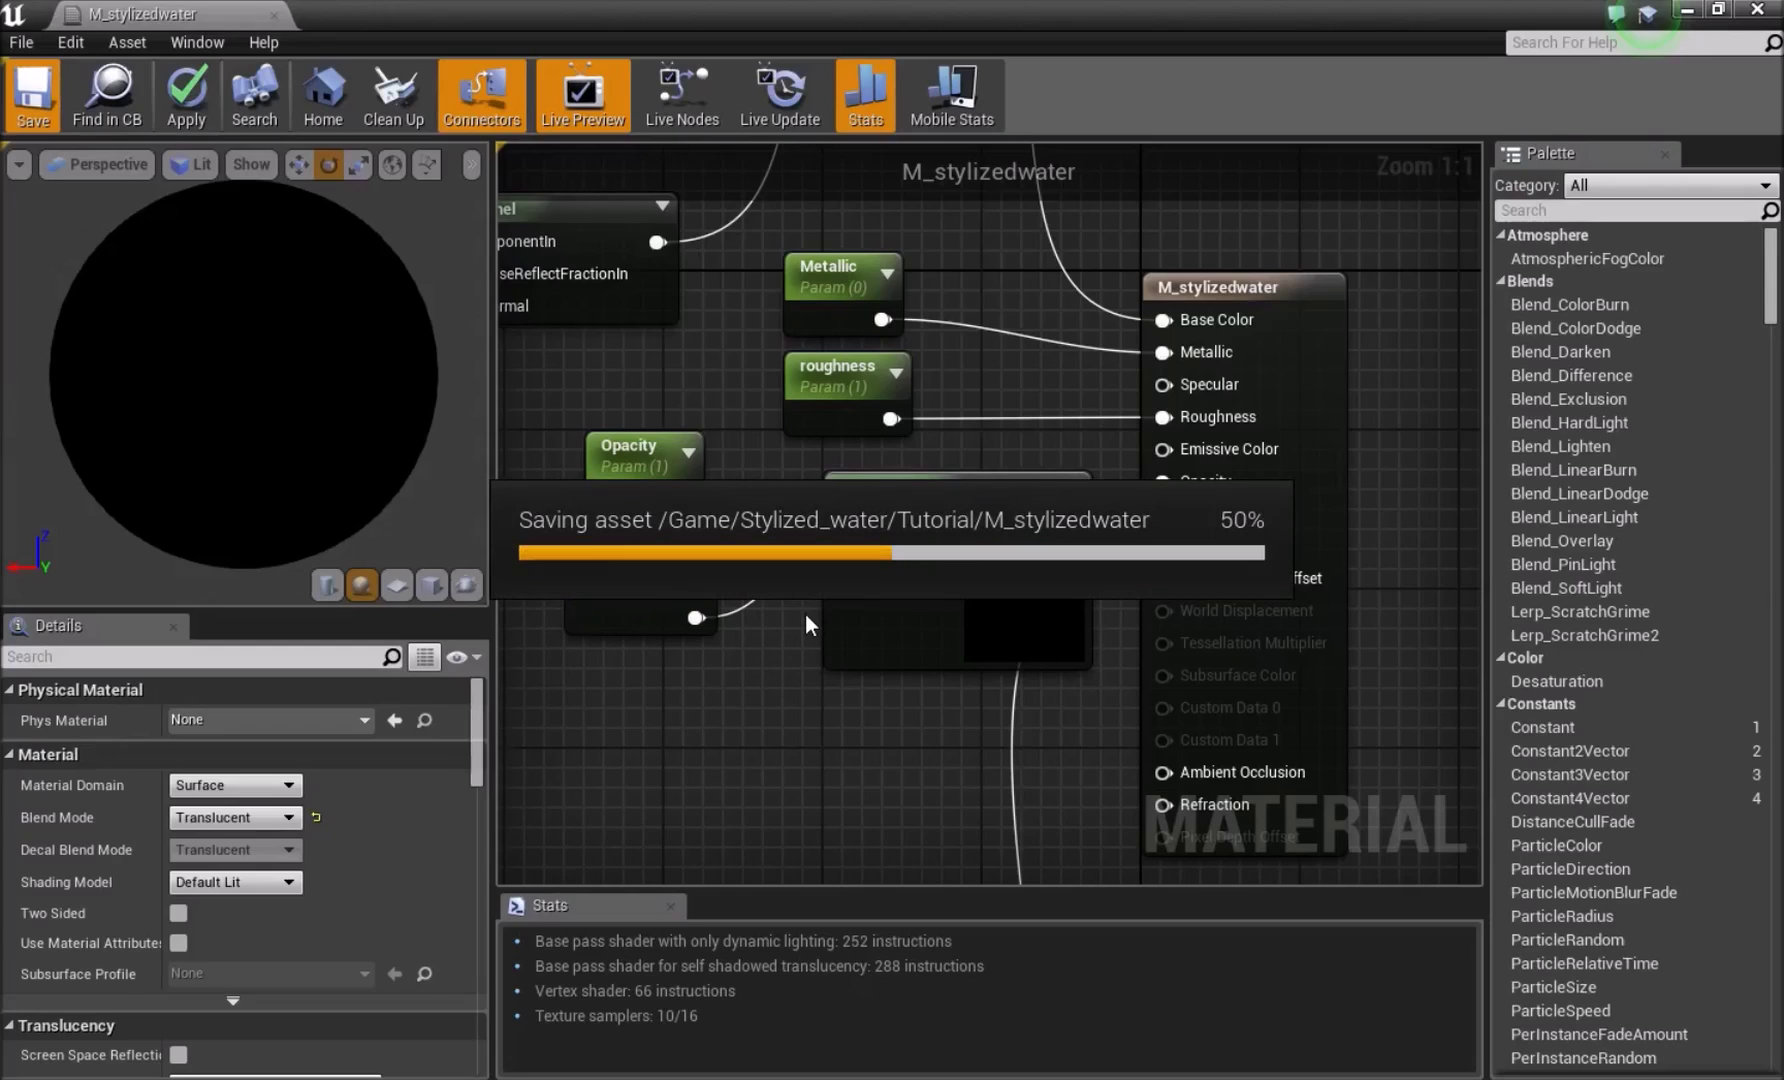
{"action": "left_click", "coordinate": [1689, 10]}
{"action": "scroll", "coordinate": [704, 470], "scroll_direction": "up", "scroll_amount": 5}
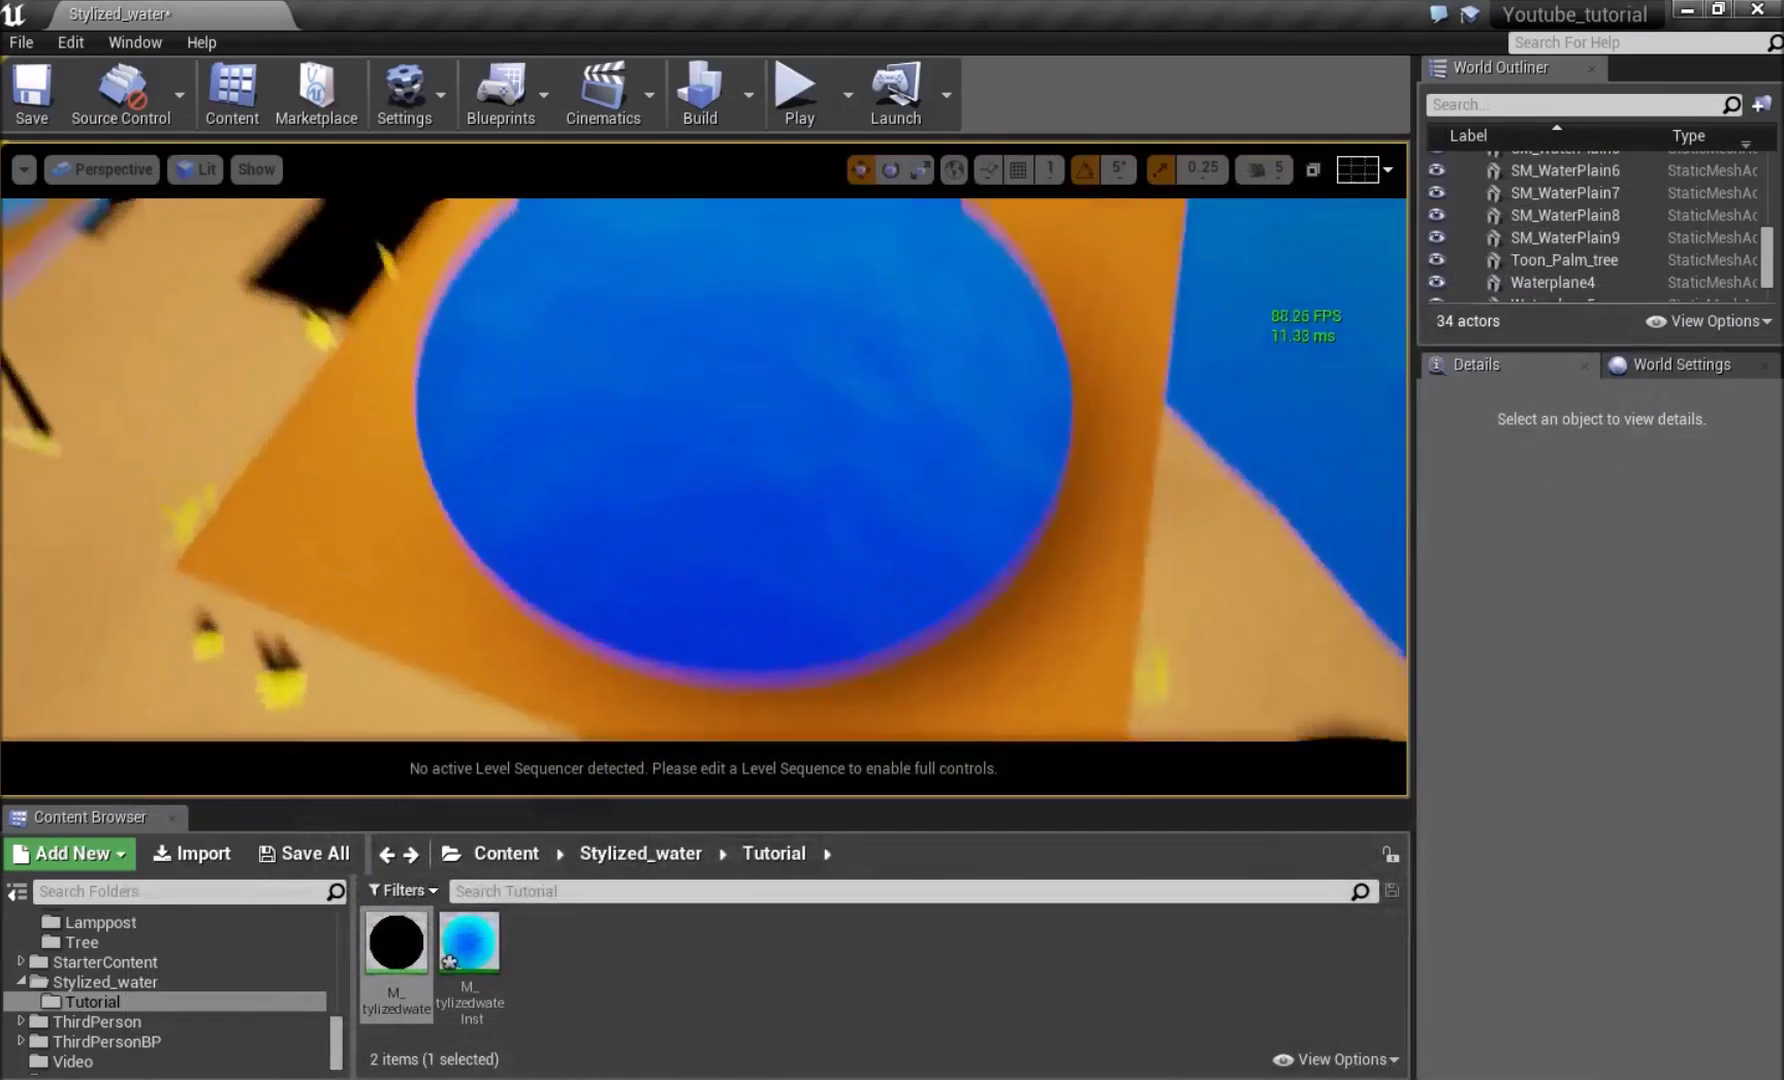
{"action": "right_click_drag", "start_coordinate": [704, 470], "coordinate": [600, 455]}
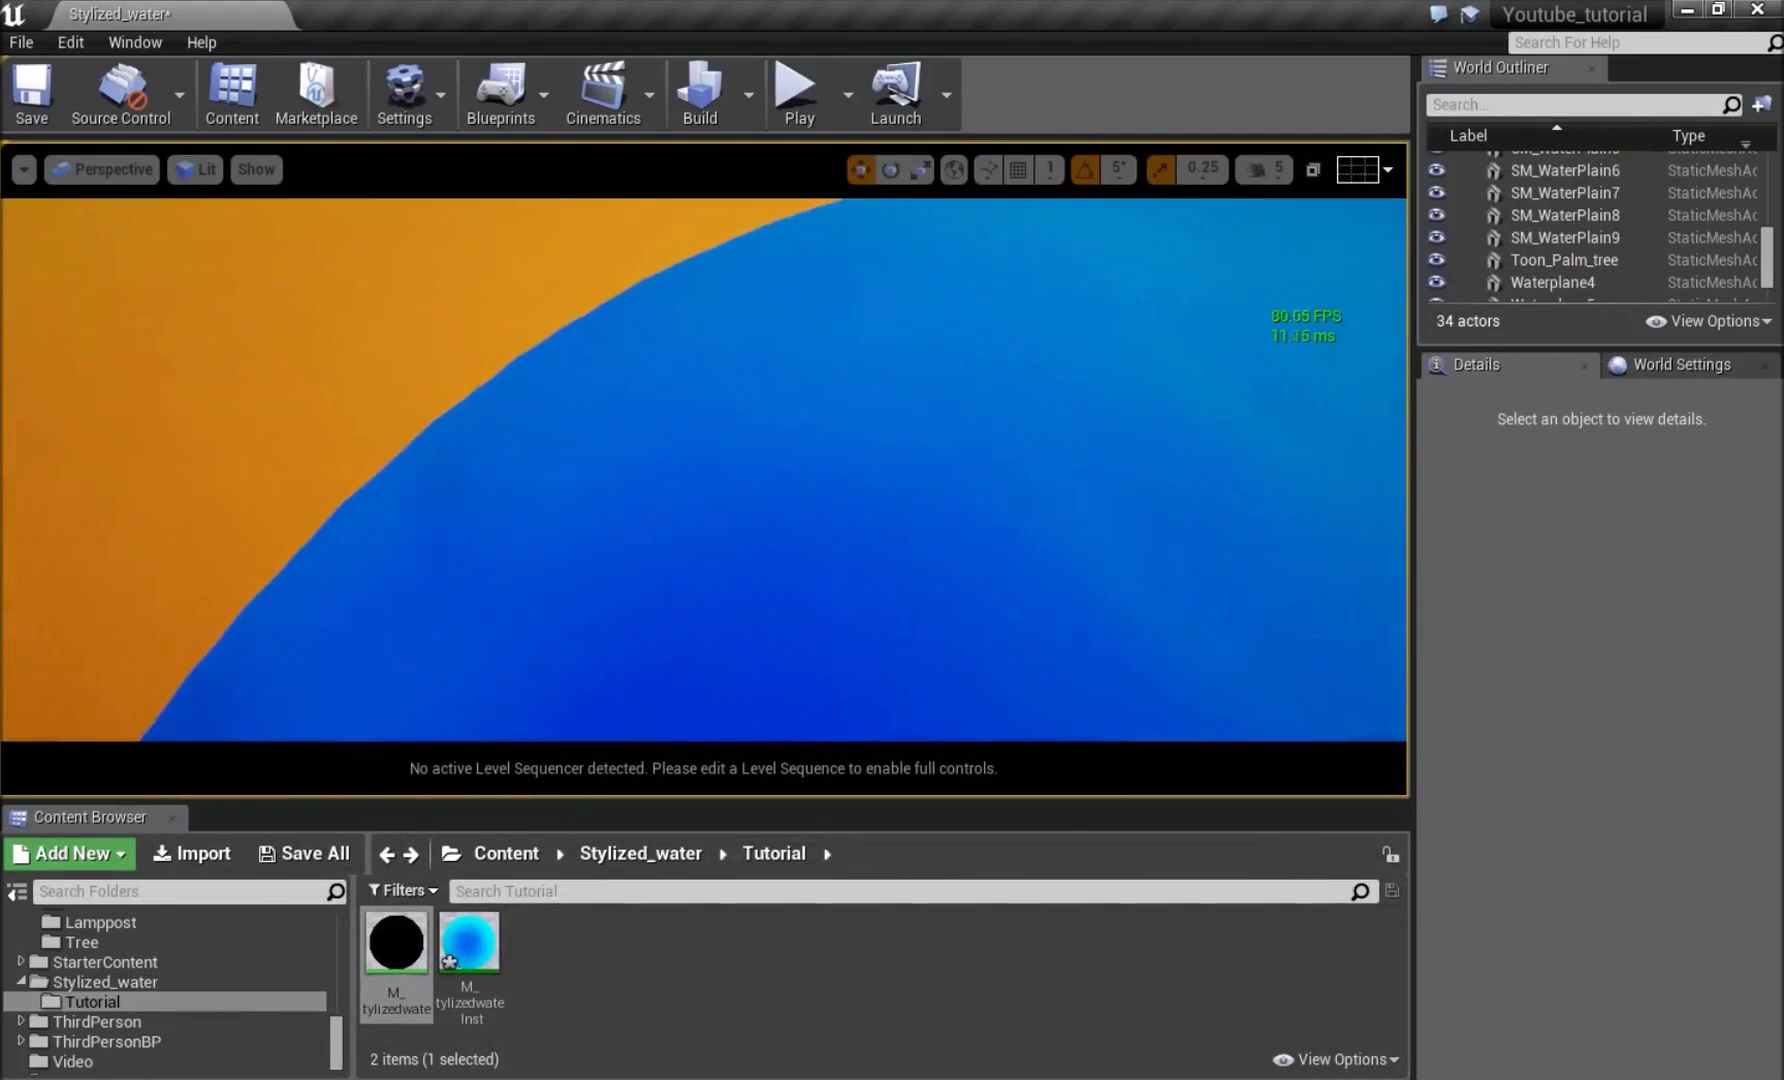
{"action": "mouse_move", "coordinate": [466, 629]}
{"action": "right_mouse_down"}
{"action": "mouse_move", "coordinate": [560, 629]}
{"action": "mouse_move", "coordinate": [466, 629]}
{"action": "right_mouse_up"}
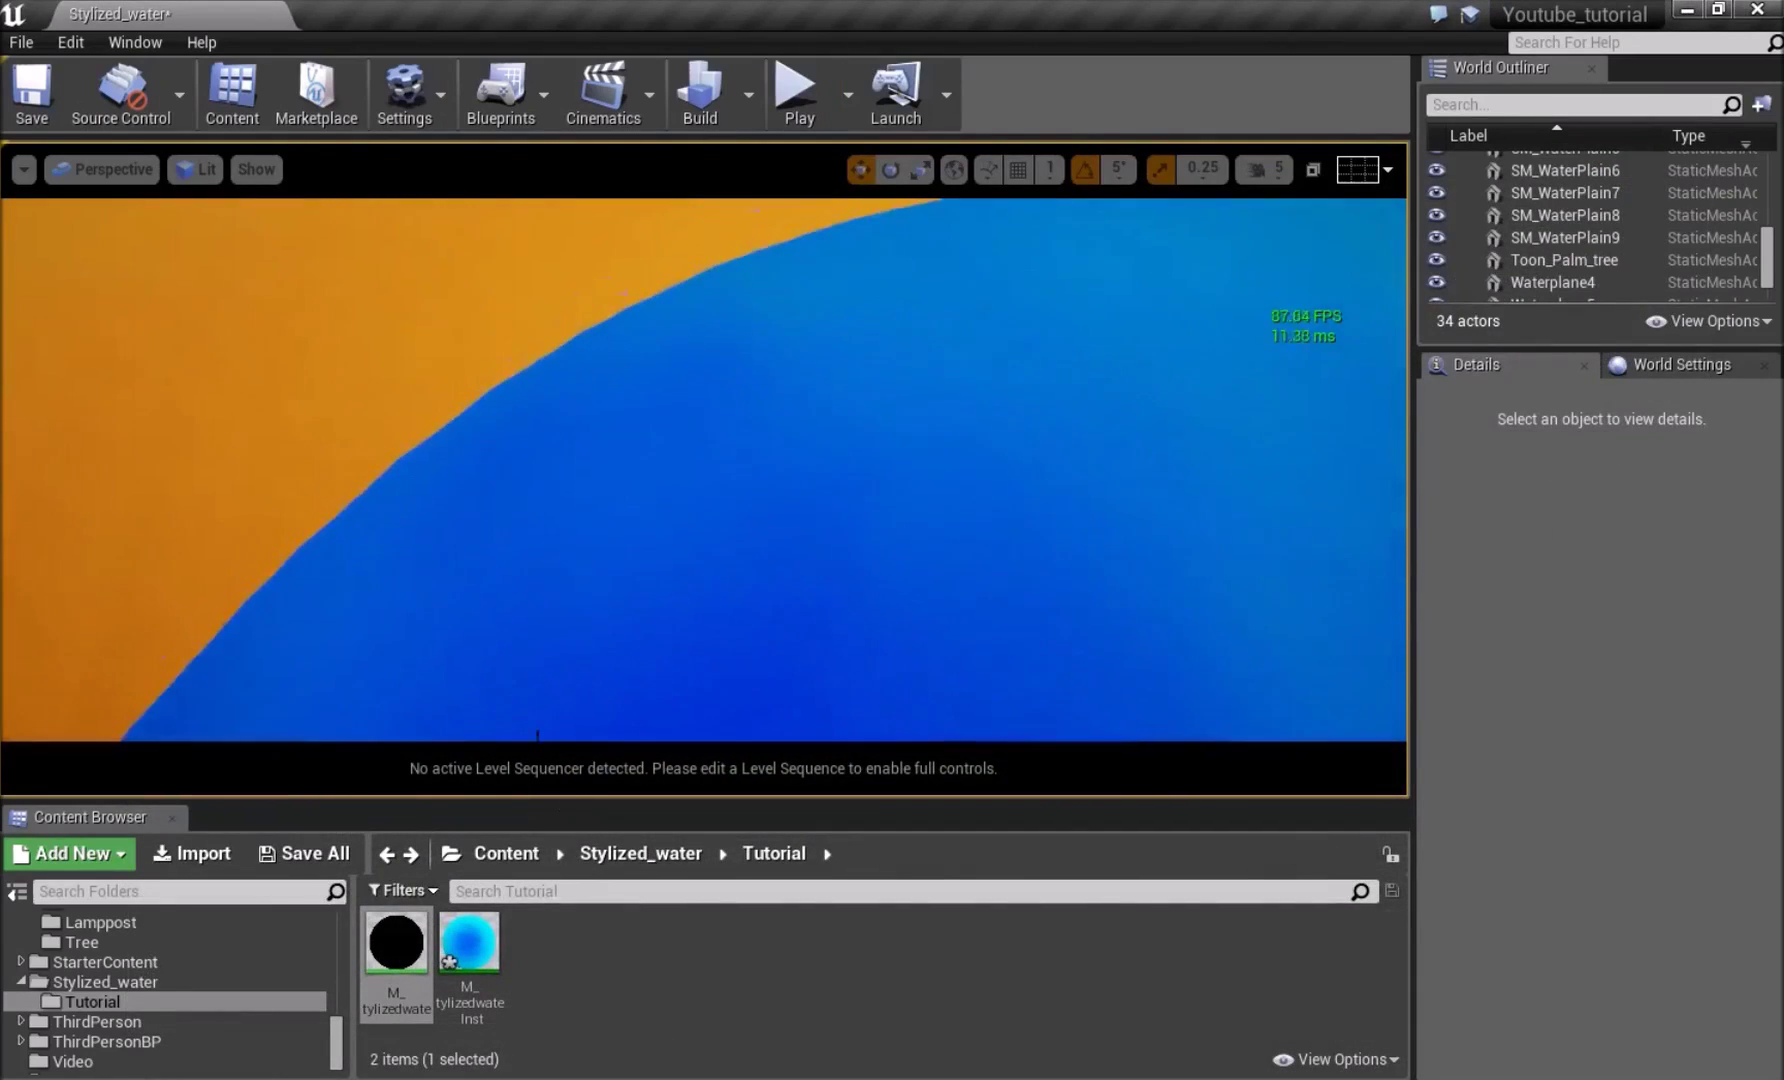
Reopen M_stylizedwater_Inst beside the level view and override its Opacity with 0.9
{"action": "double_click", "coordinate": [459, 948]}
{"action": "left_click_drag", "start_coordinate": [563, 117], "coordinate": [1596, 174]}
{"action": "scroll", "coordinate": [1266, 525], "scroll_direction": "down", "scroll_amount": 3}
{"action": "scroll", "coordinate": [1136, 571], "scroll_direction": "up", "scroll_amount": 2}
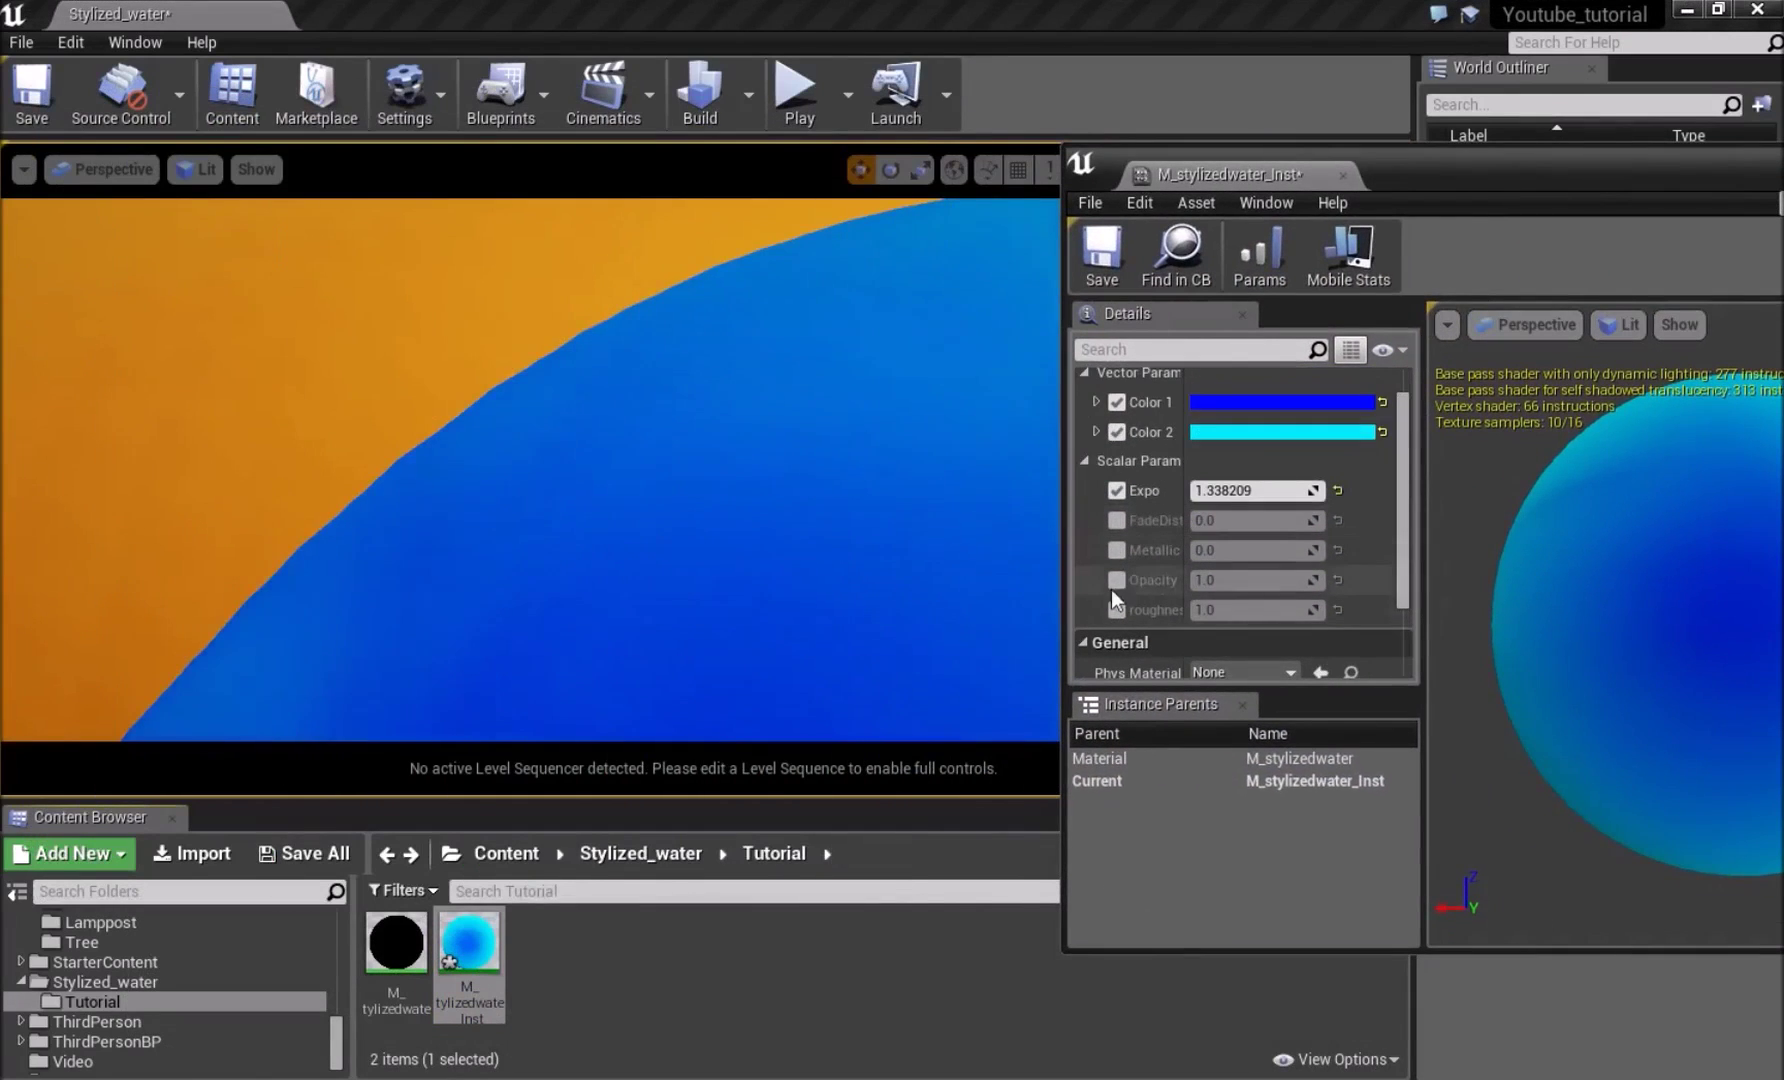
{"action": "left_click", "coordinate": [1116, 580]}
{"action": "left_click", "coordinate": [1252, 578]}
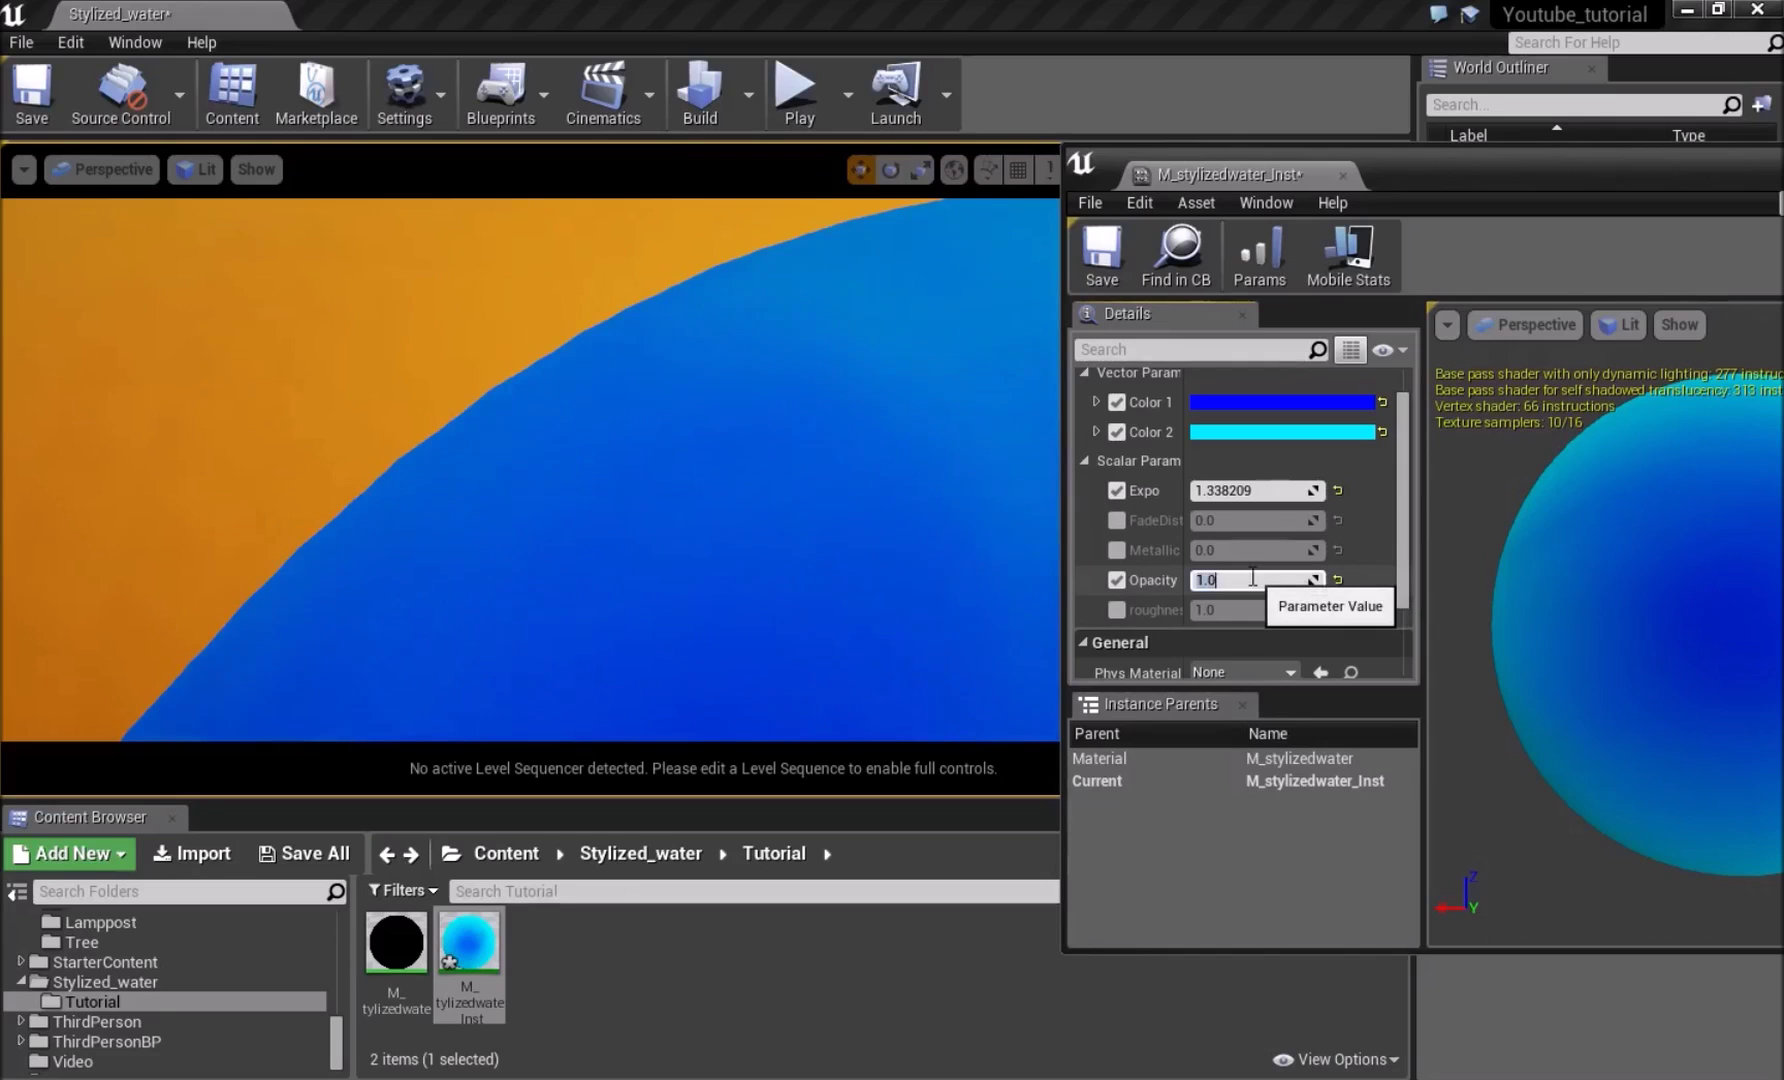
{"action": "key", "text": "Return"}
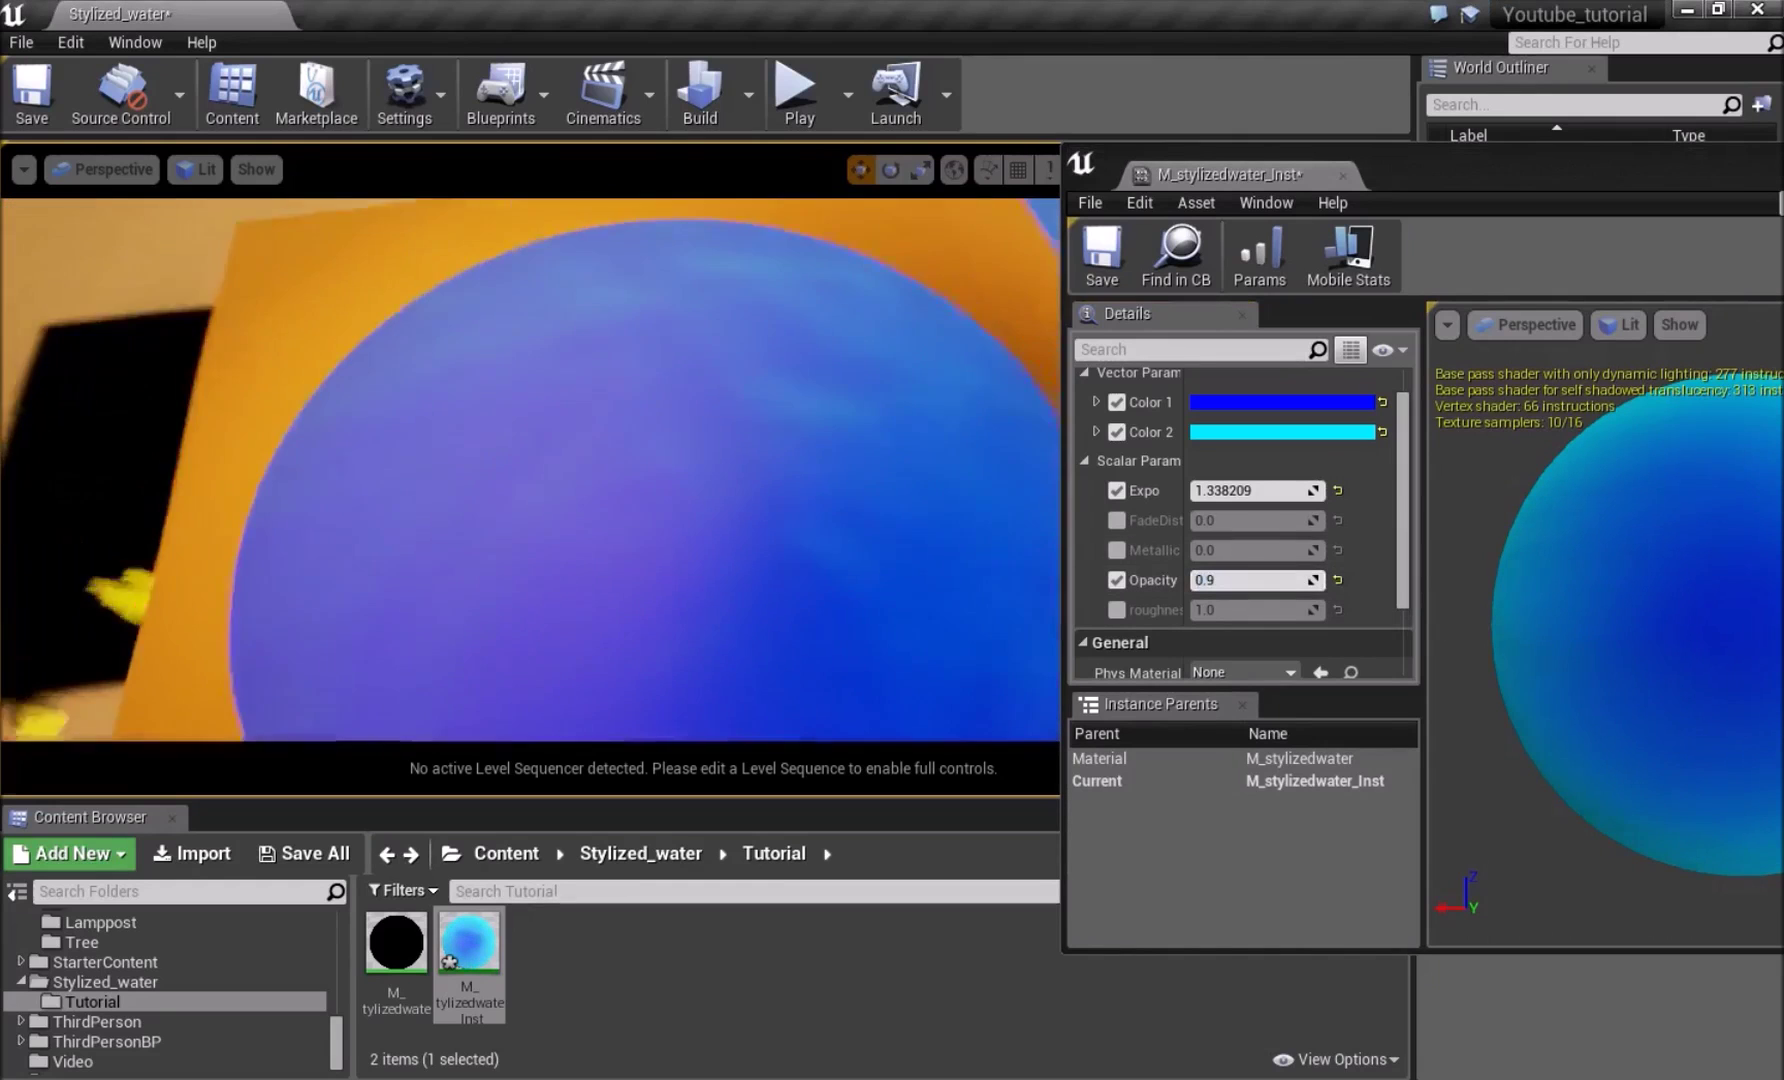
{"action": "right_click_drag", "start_coordinate": [530, 470], "coordinate": [430, 450]}
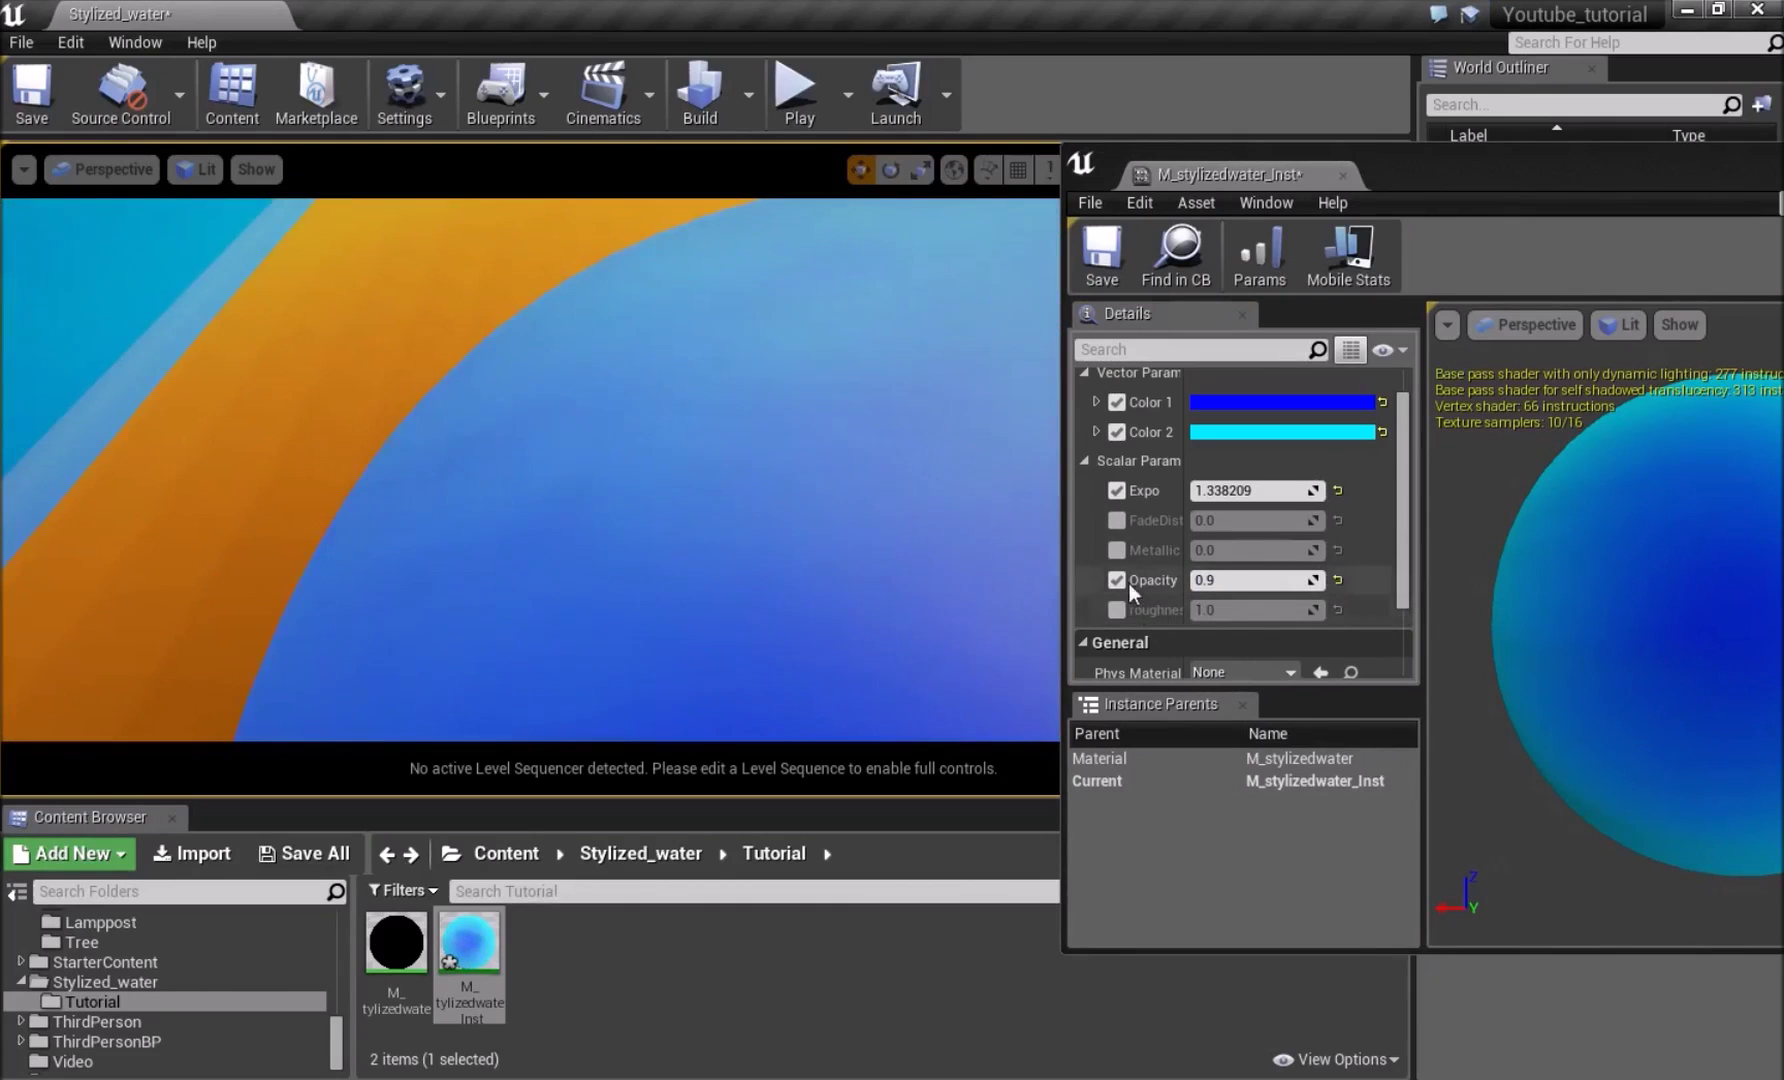
Override the instance's FadeDistance with 100 and view the pool's shoreline
{"action": "left_click", "coordinate": [1124, 524]}
{"action": "left_click", "coordinate": [1232, 520]}
{"action": "type", "text": "100"}
{"action": "key", "text": "Return"}
{"action": "right_click_drag", "start_coordinate": [530, 470], "coordinate": [450, 470]}
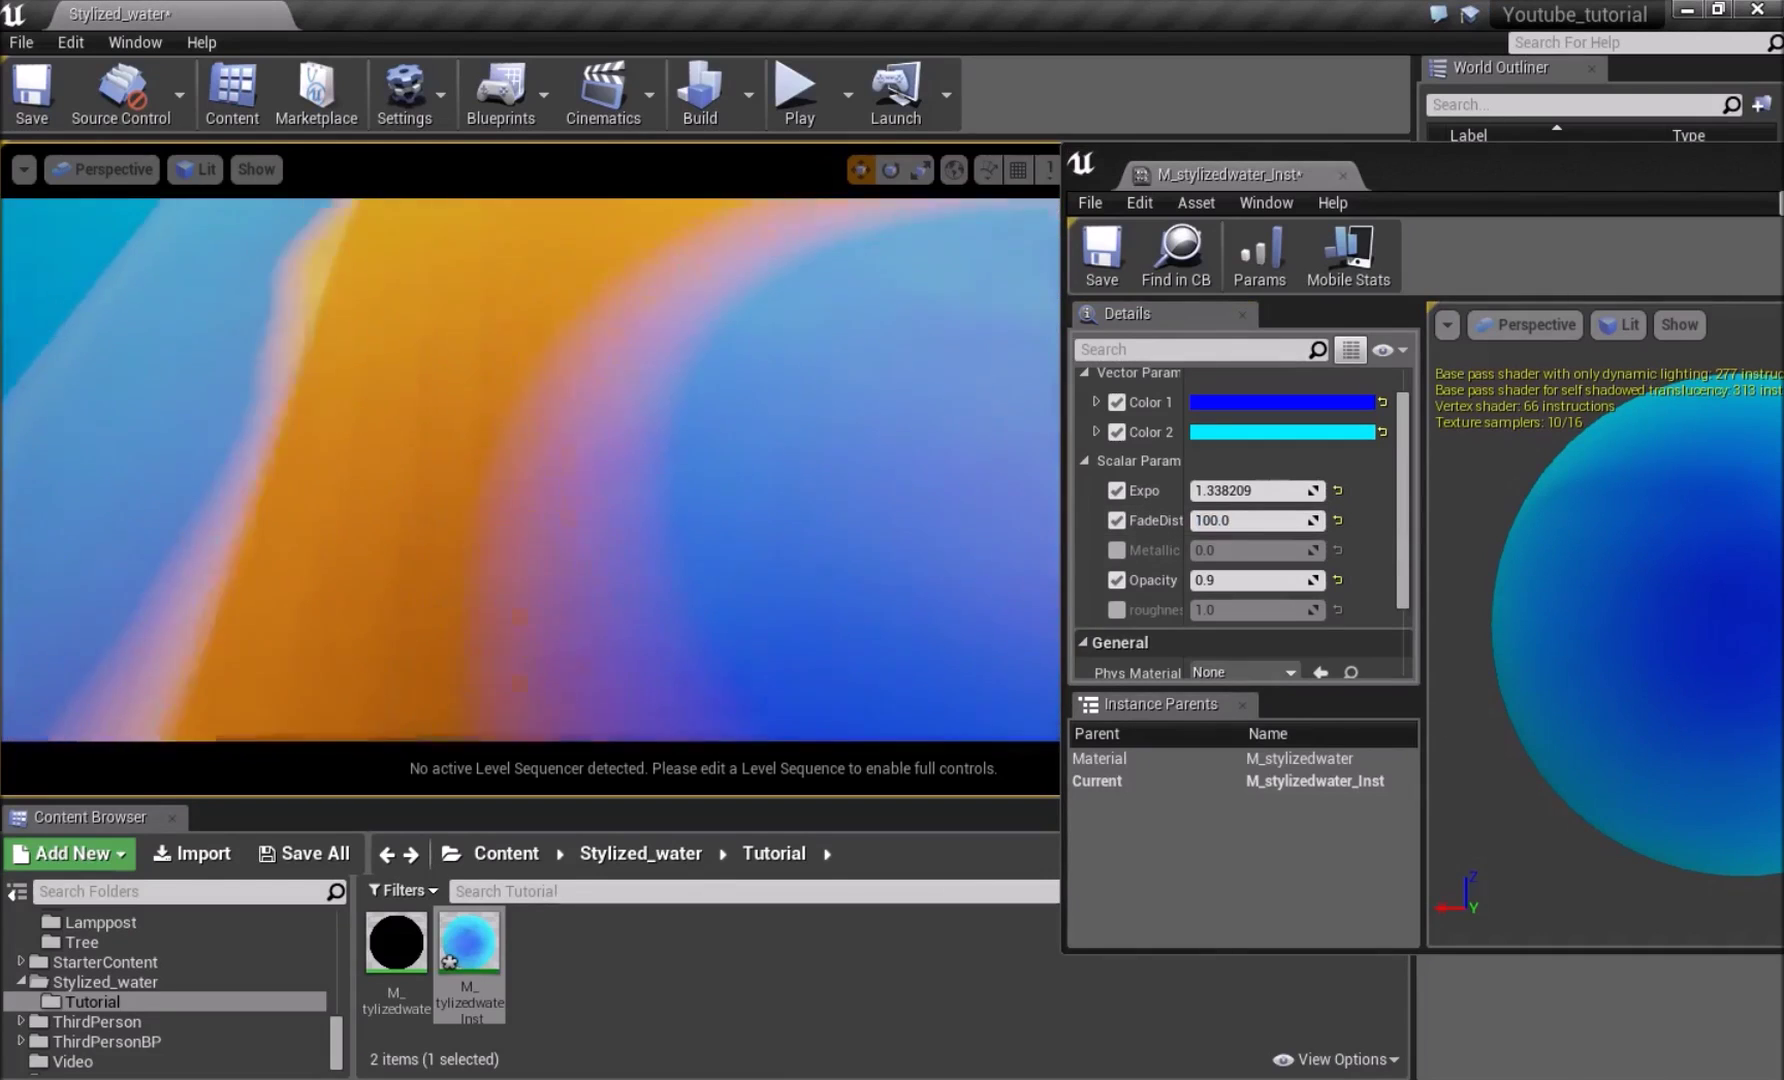
Try FadeDistance values of 10 and 200 in the instance and compare the pool's shoreline
{"action": "left_click", "coordinate": [1252, 521]}
{"action": "type", "text": "10"}
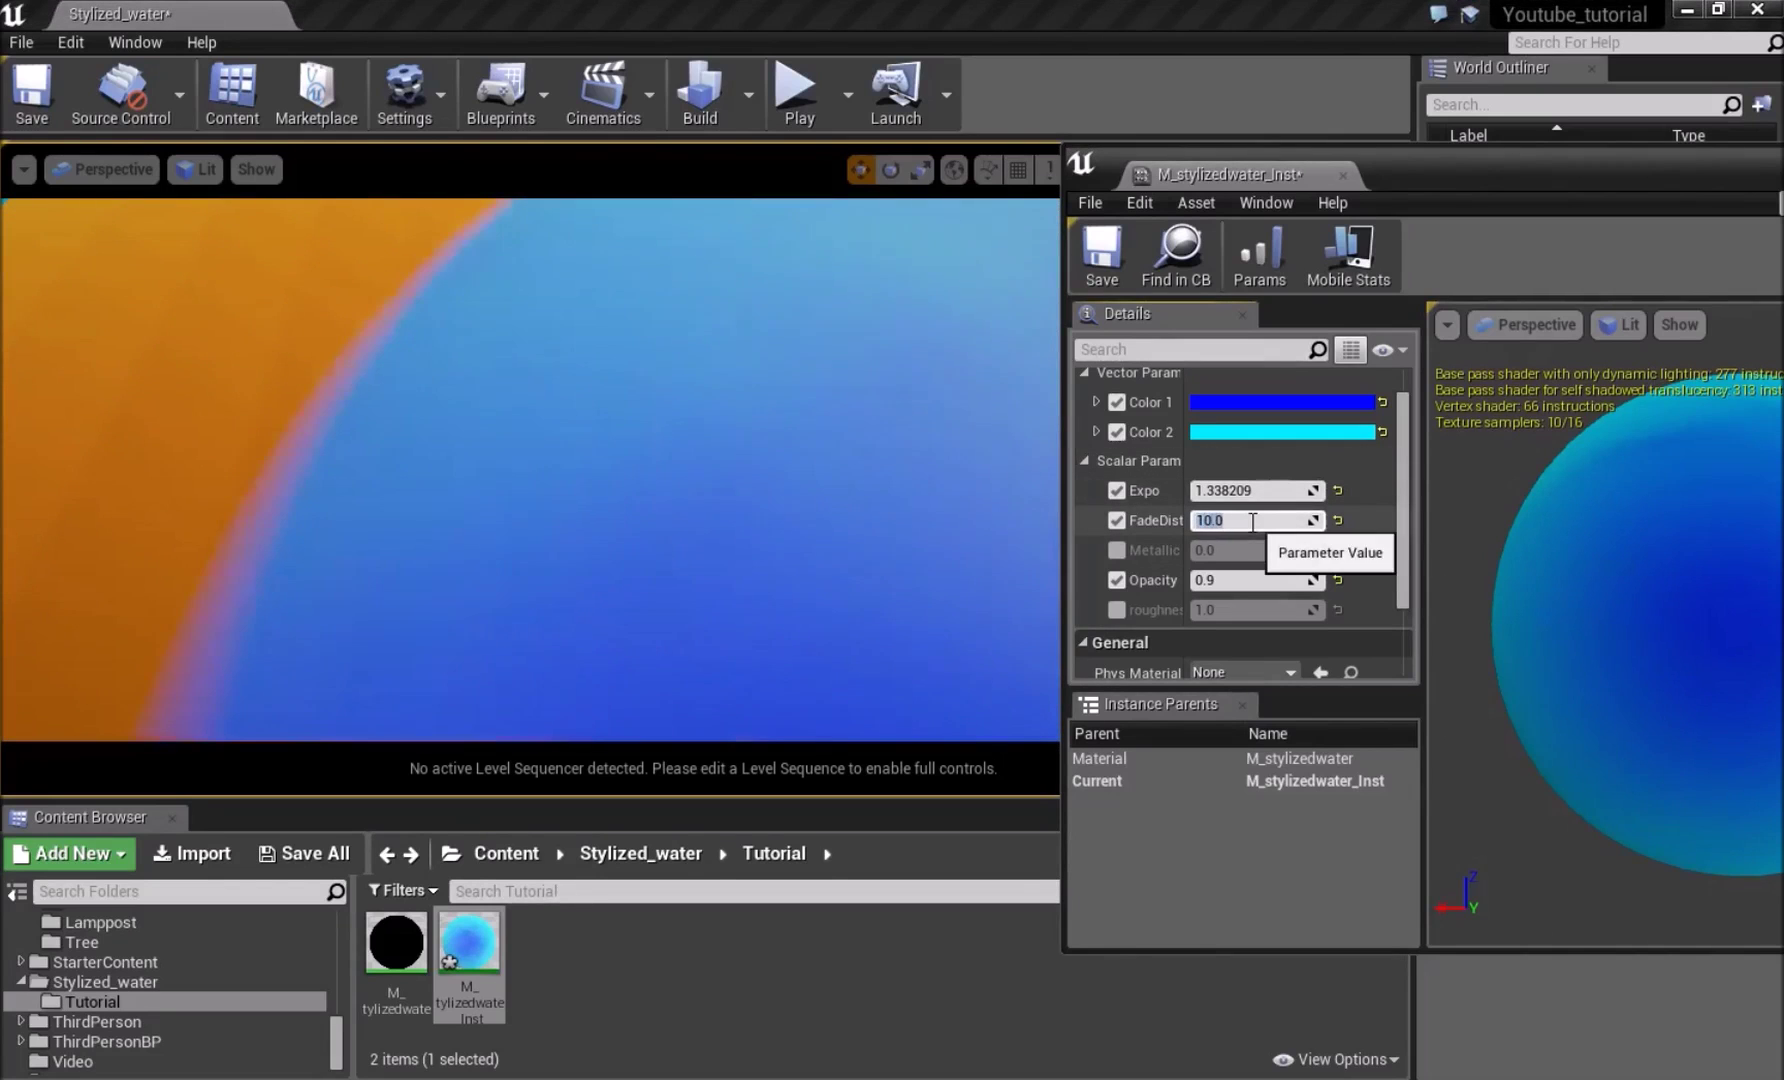
{"action": "key", "text": "Return"}
{"action": "right_click_drag", "start_coordinate": [330, 515], "coordinate": [220, 540]}
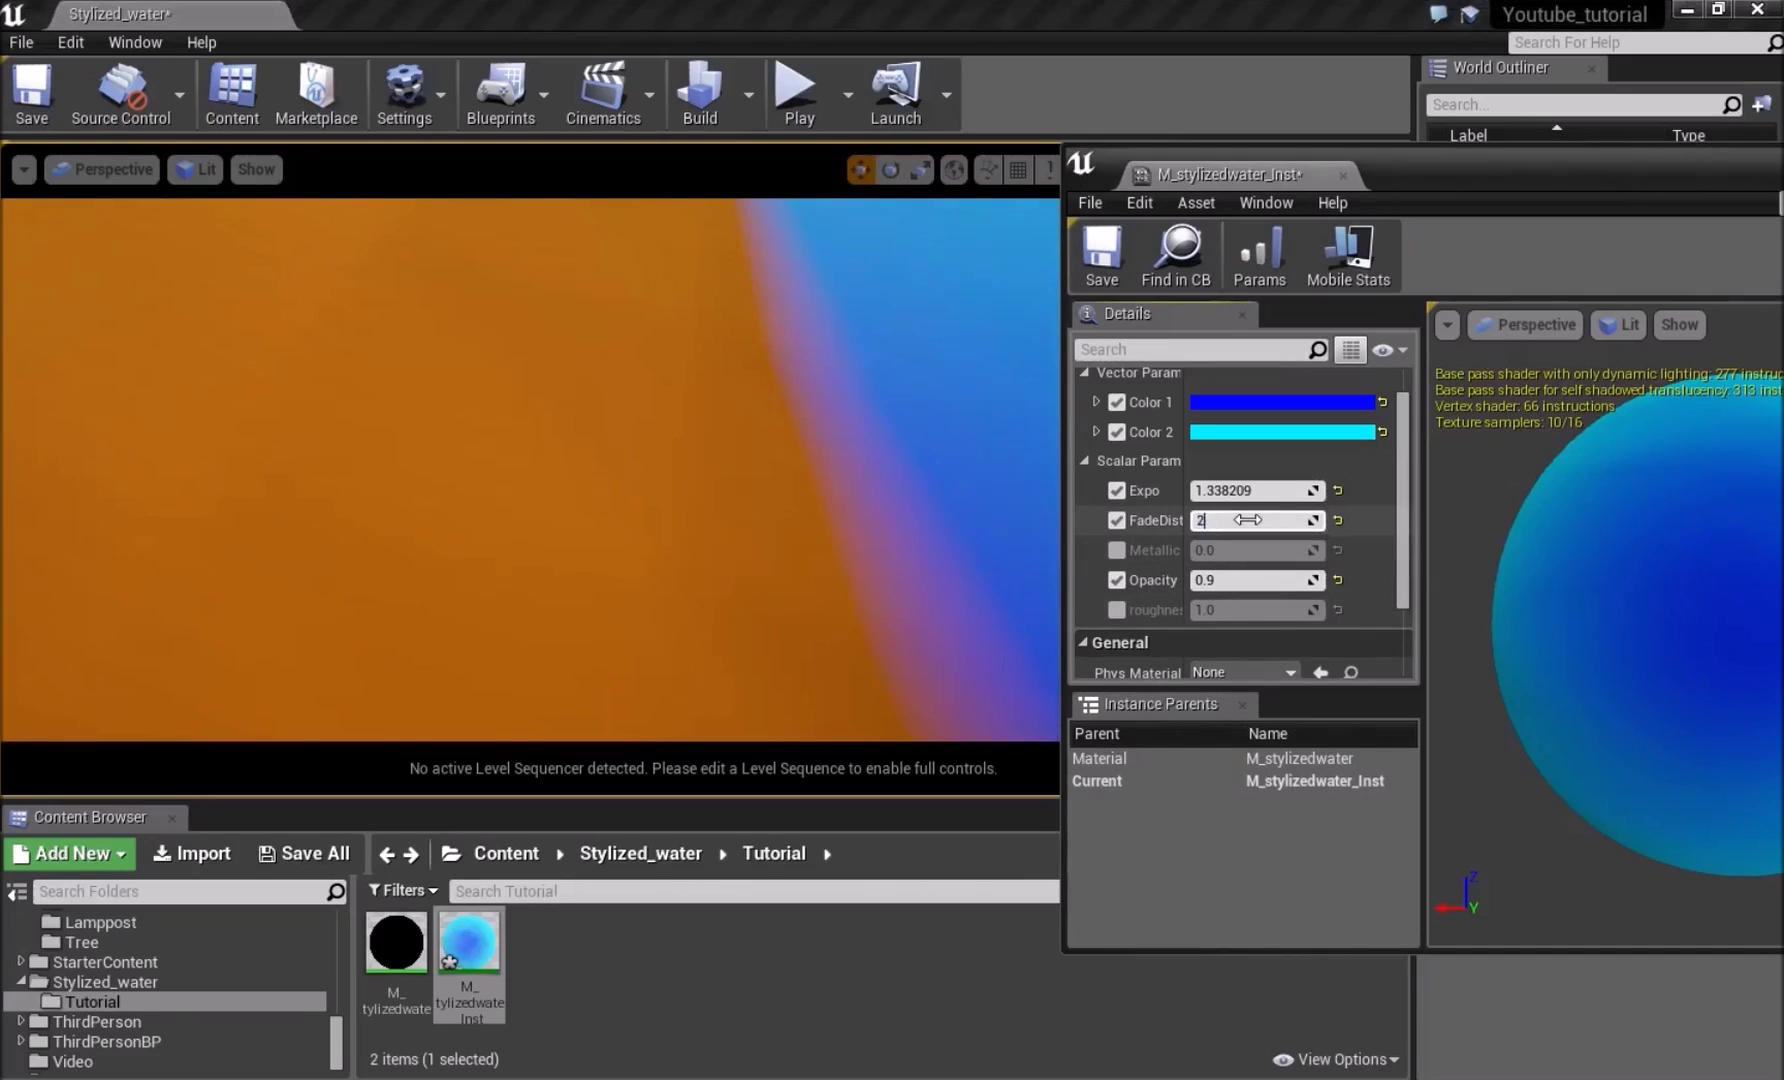
{"action": "key", "text": "Return"}
{"action": "right_click_drag", "start_coordinate": [880, 480], "coordinate": [760, 520]}
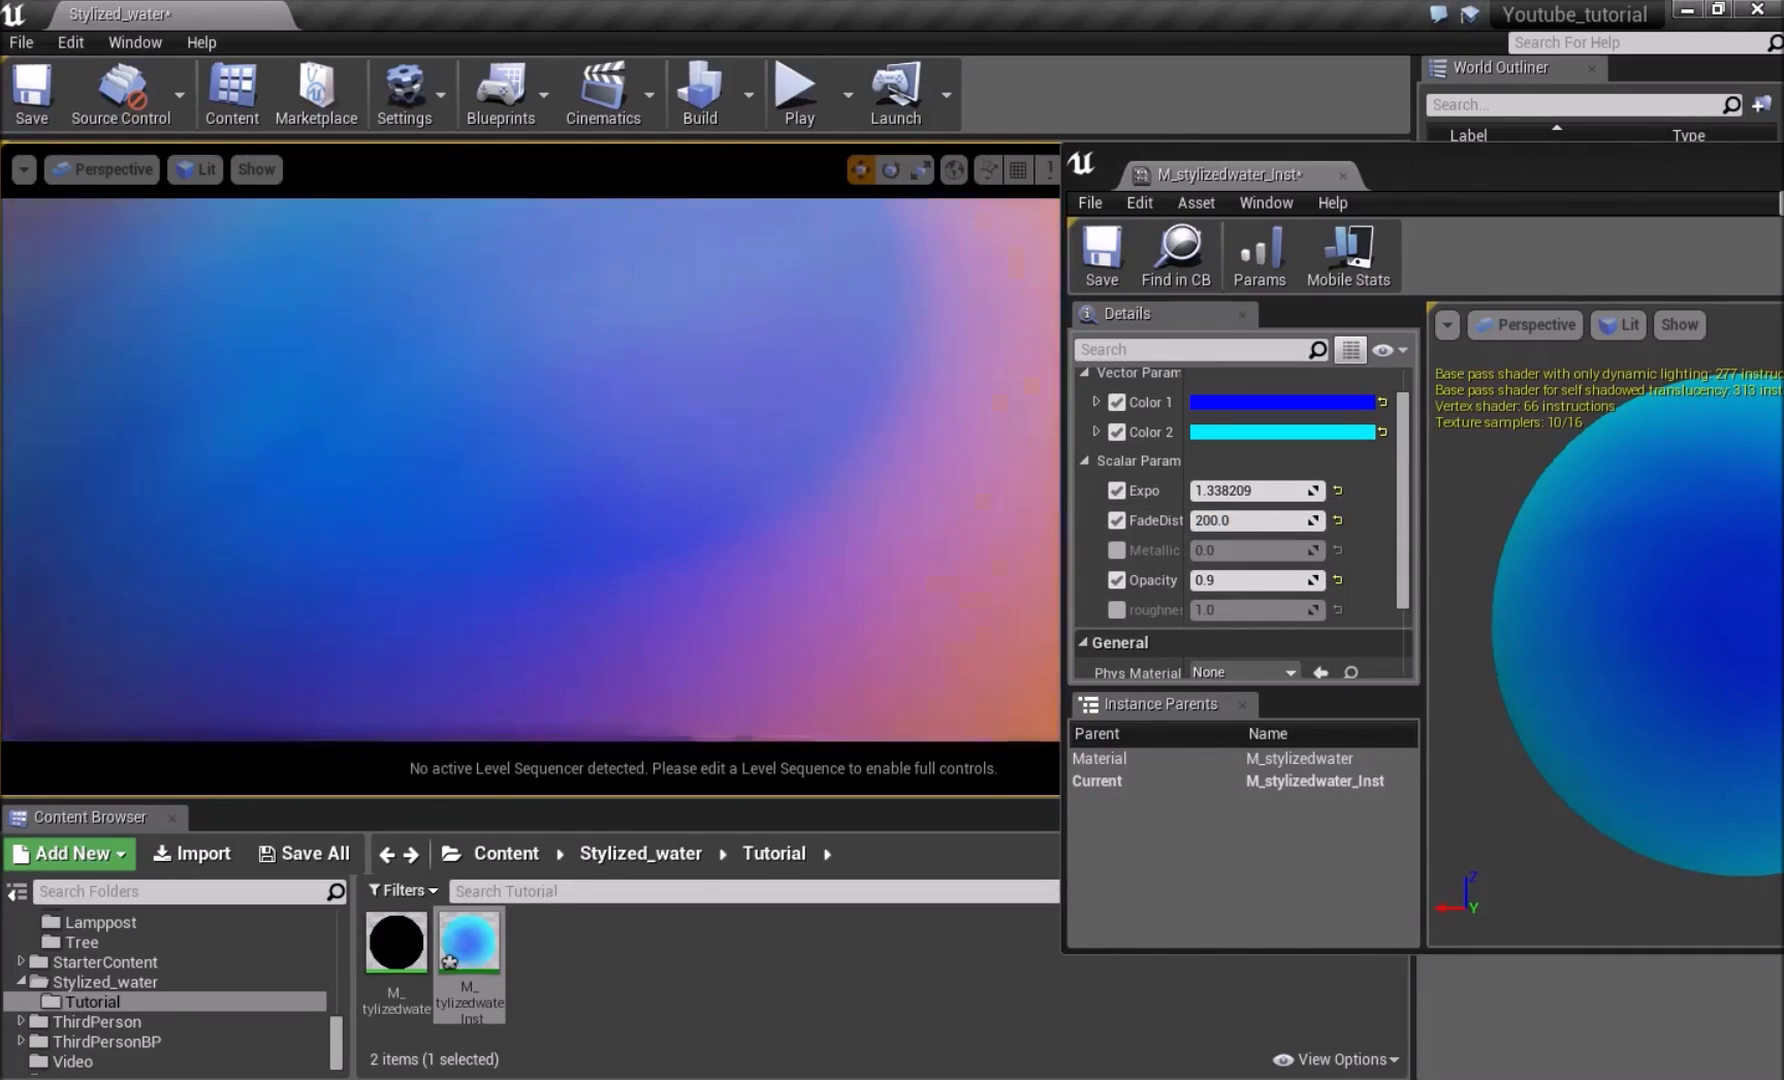
Set the instance's FadeDistance to 100 and view the round pool's edge
{"action": "left_click", "coordinate": [1272, 524]}
{"action": "type", "text": "1"}
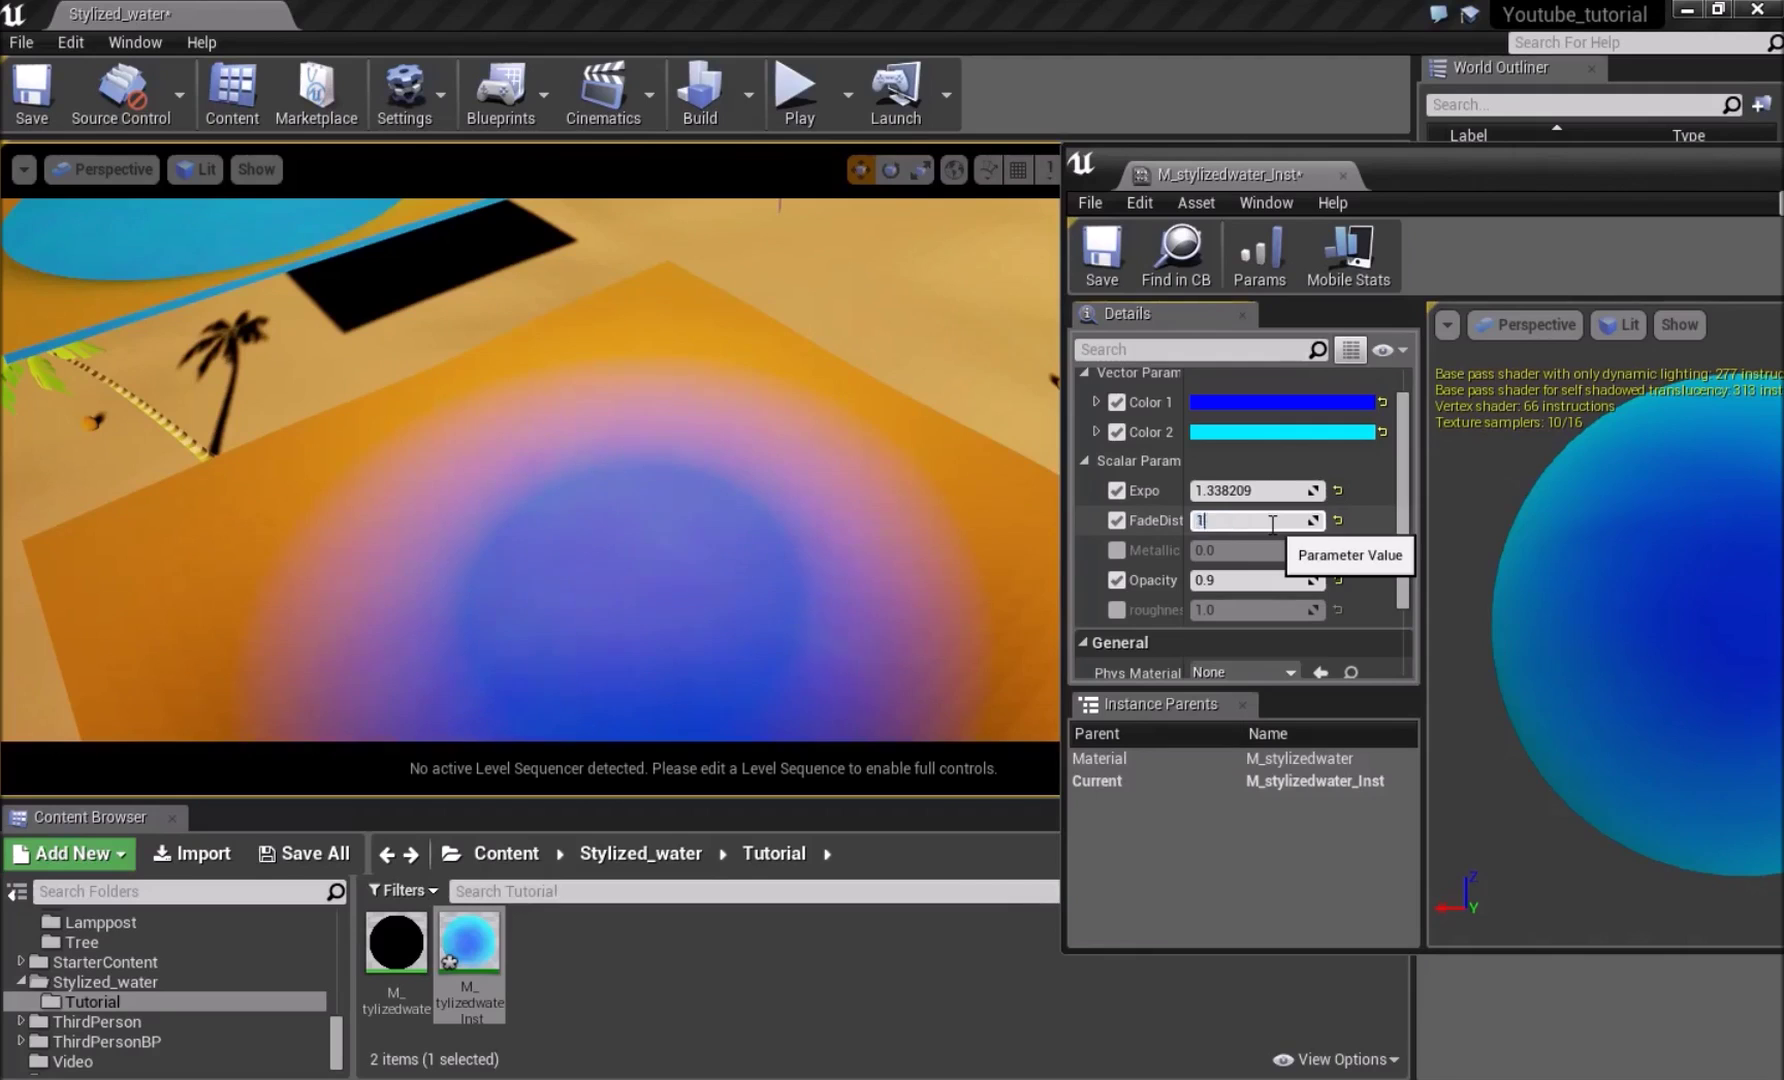
{"action": "type", "text": "00"}
{"action": "key", "text": "Return"}
{"action": "mouse_move", "coordinate": [982, 434]}
{"action": "right_mouse_down"}
{"action": "mouse_move", "coordinate": [1040, 505]}
{"action": "mouse_move", "coordinate": [1000, 465]}
{"action": "right_mouse_up"}
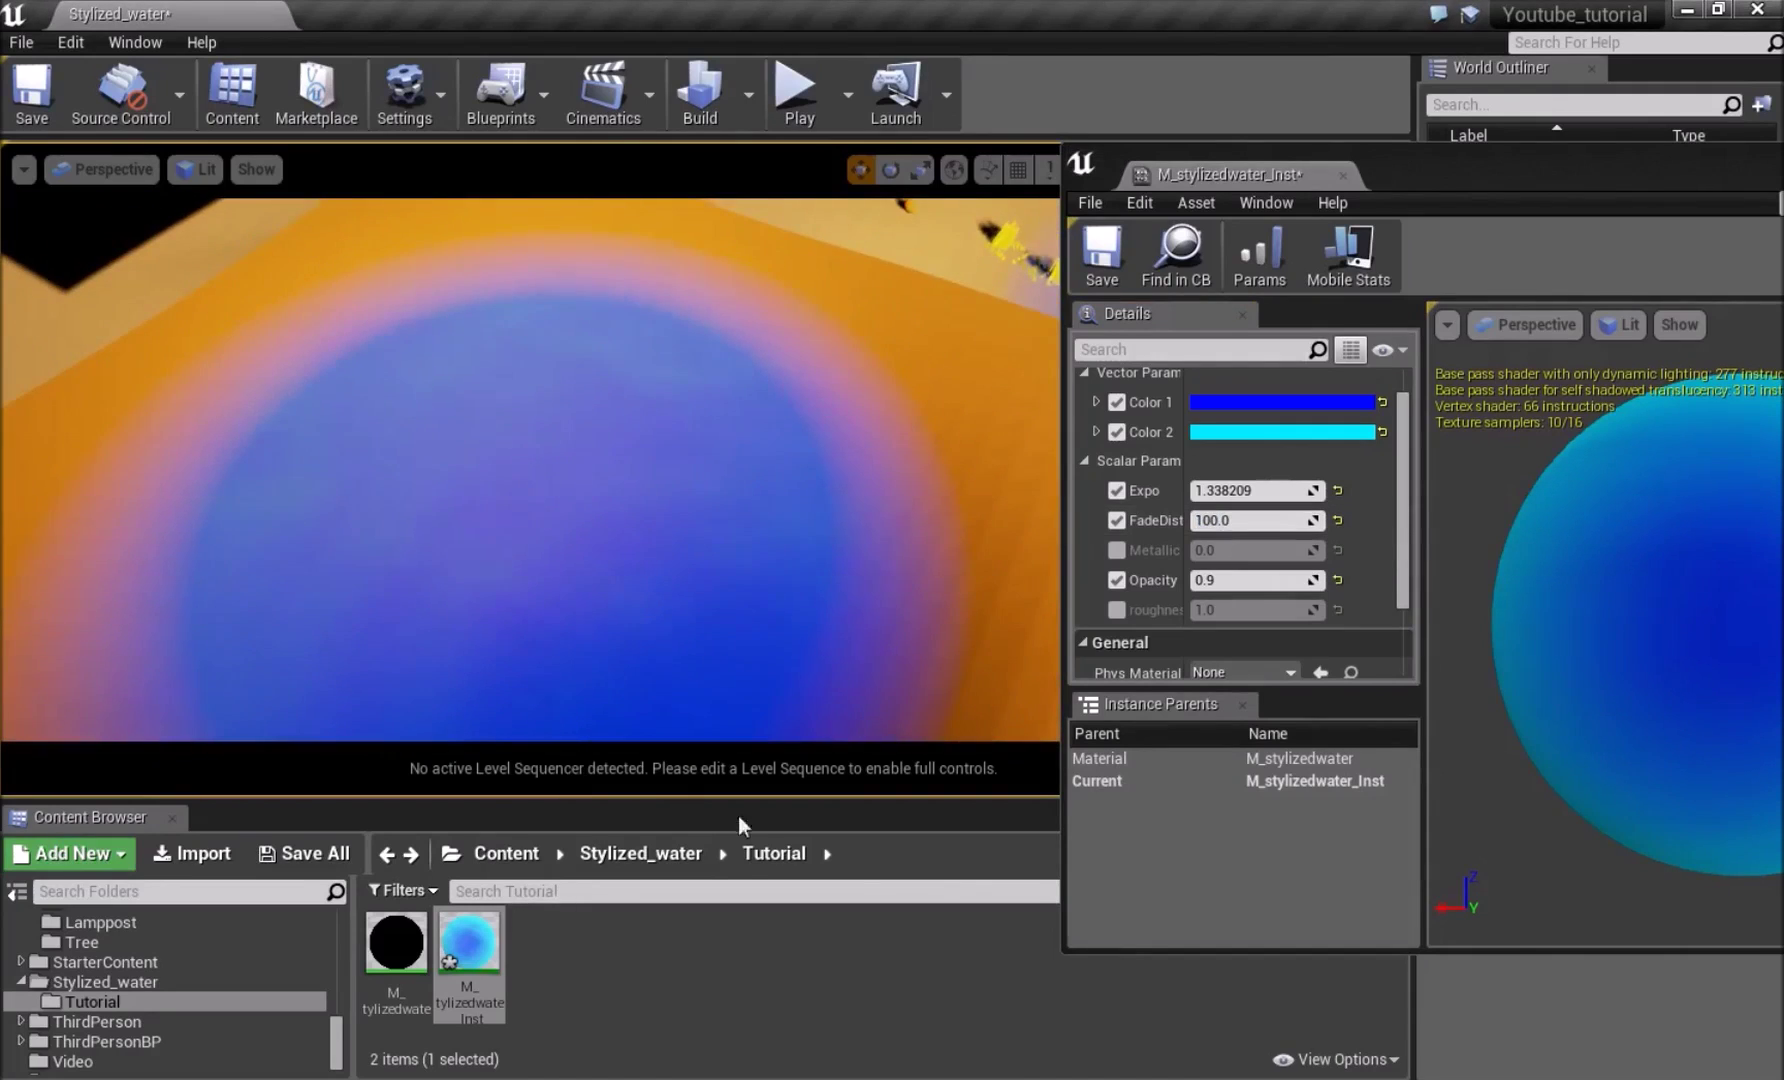
{"action": "right_click_drag", "start_coordinate": [704, 470], "coordinate": [785, 455]}
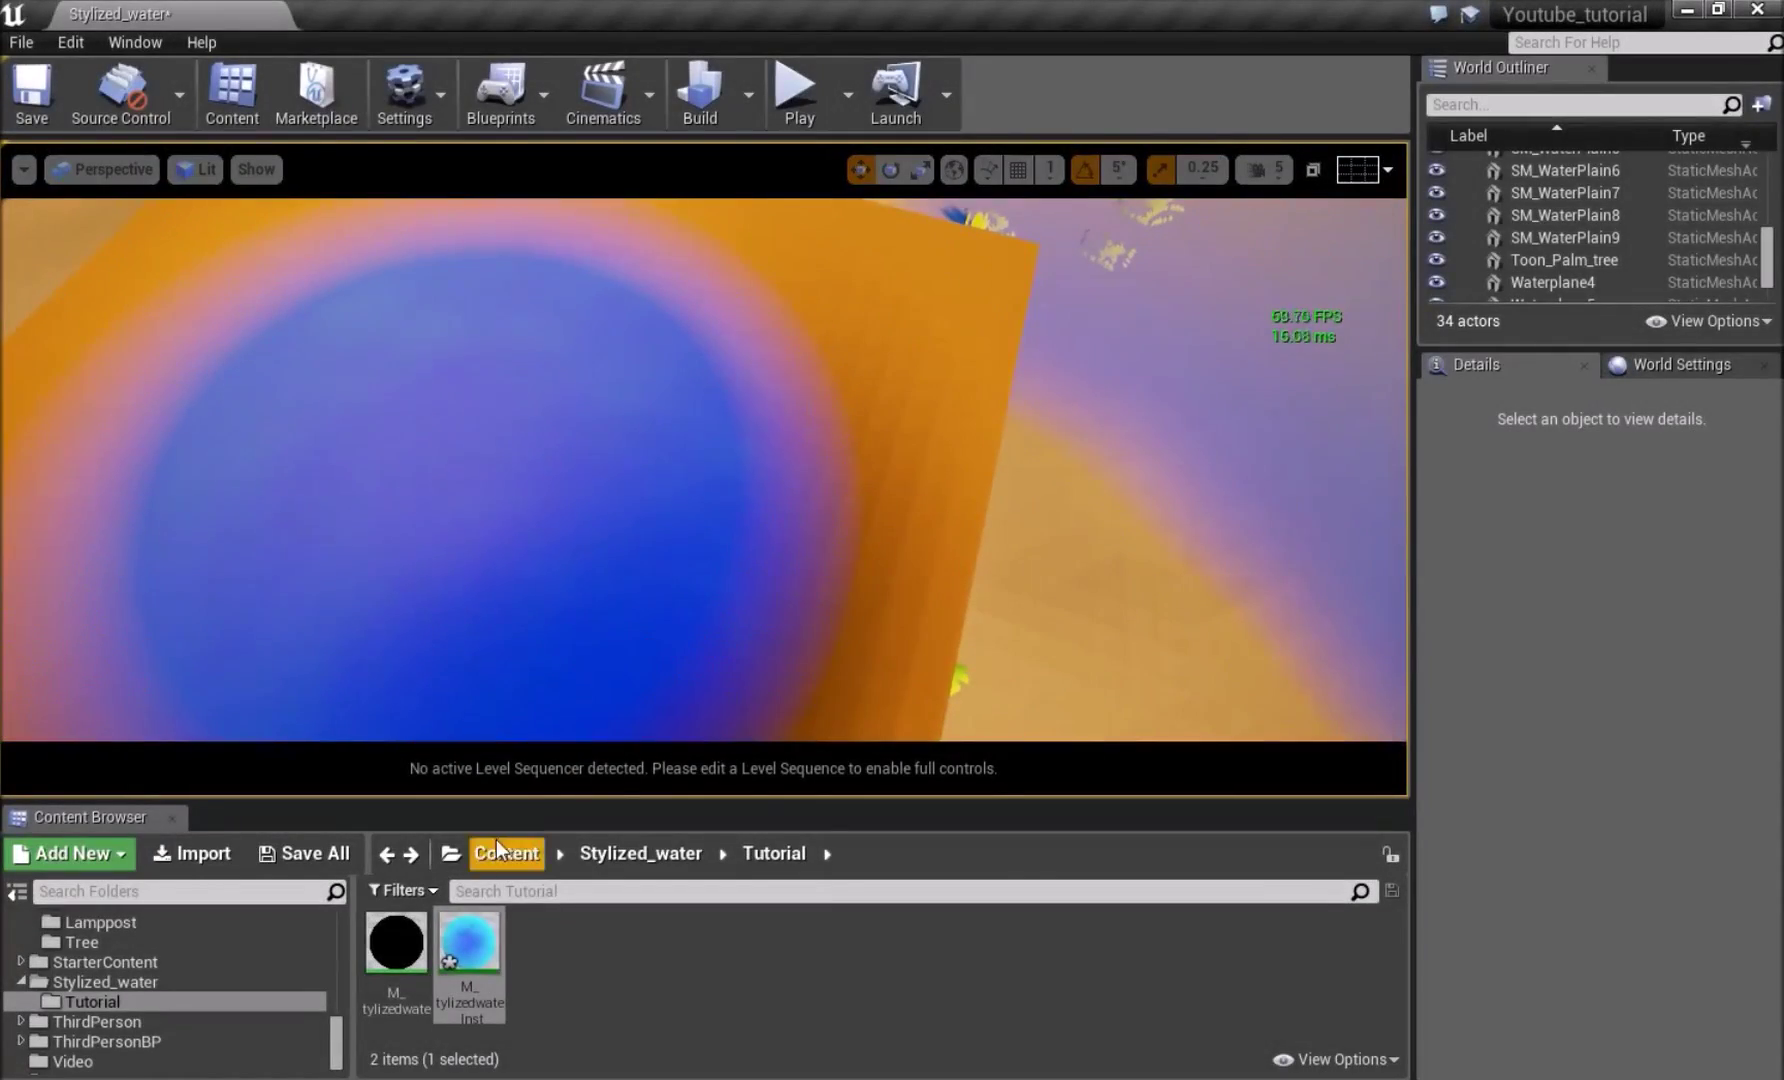
Open the M_stylizedwater material and move the panning normal texture nodes farther away from the material output
{"action": "double_click", "coordinate": [396, 942]}
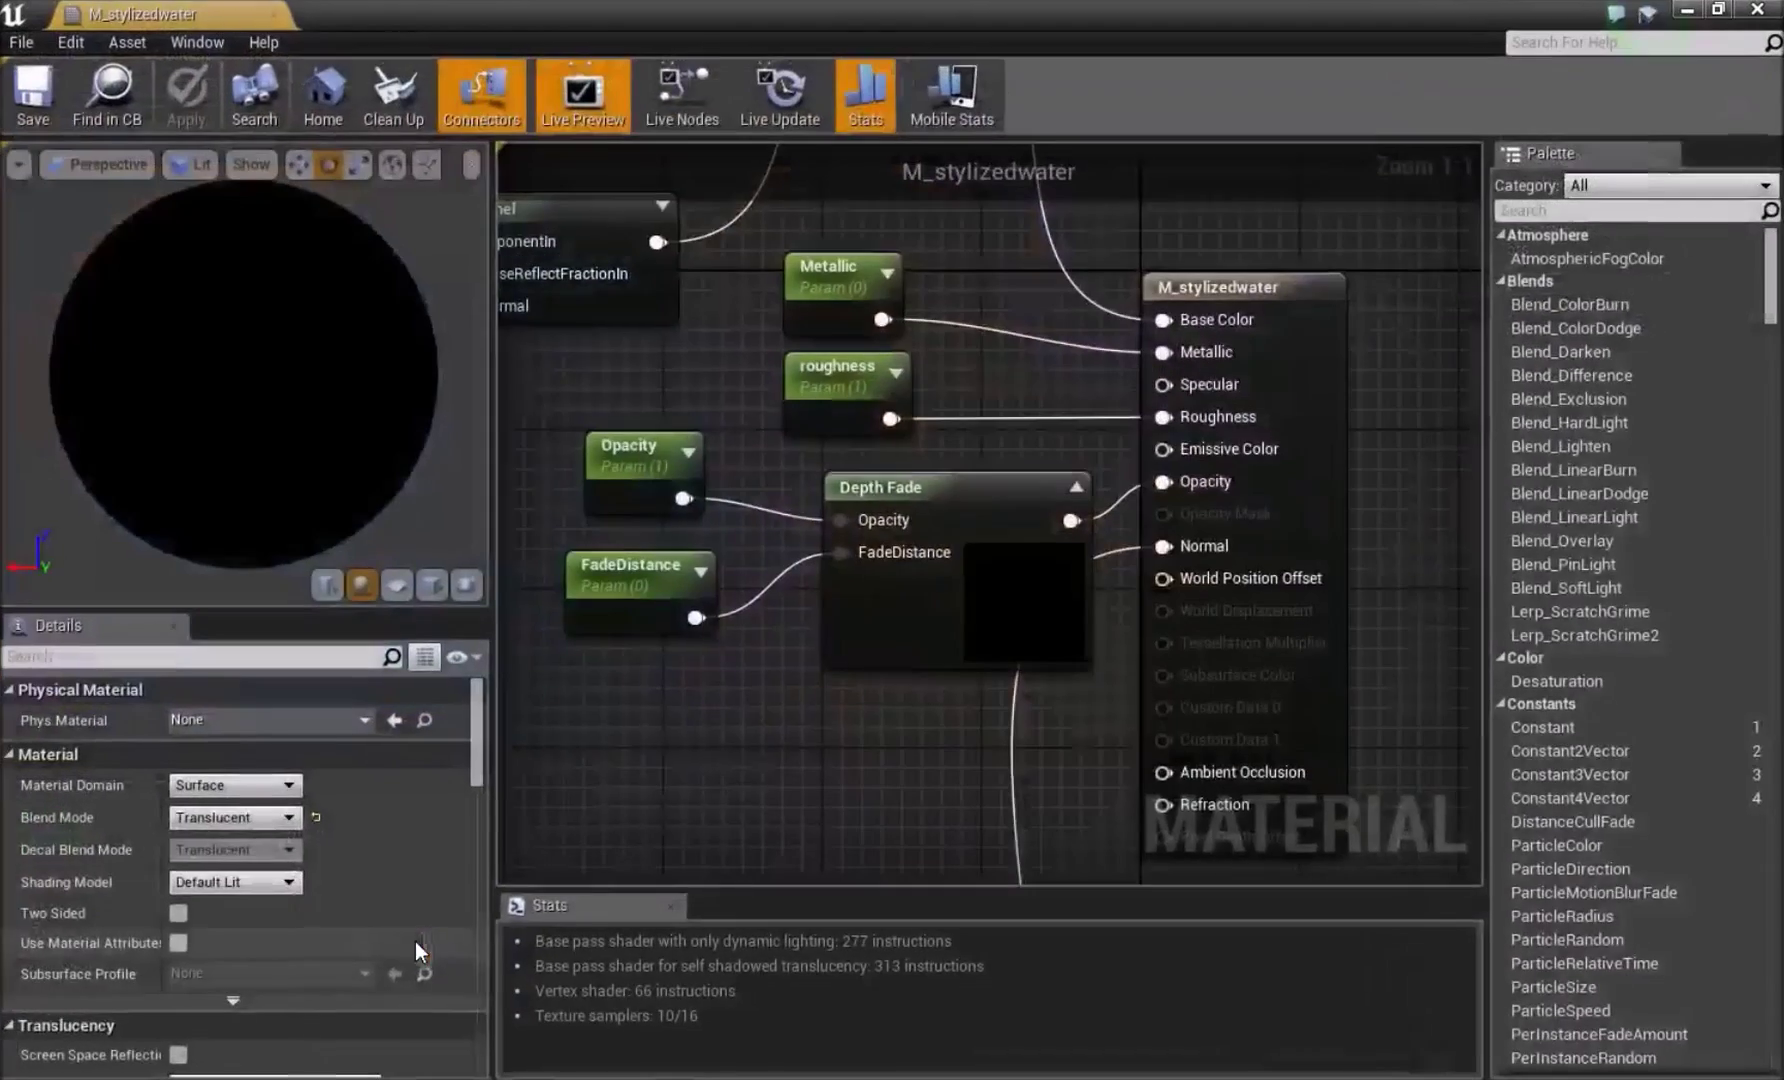
{"action": "scroll", "coordinate": [946, 471], "scroll_direction": "down", "scroll_amount": 3}
{"action": "right_click_drag", "start_coordinate": [858, 528], "coordinate": [798, 532]}
{"action": "scroll", "coordinate": [801, 532], "scroll_direction": "down", "scroll_amount": 3}
{"action": "right_click_drag", "start_coordinate": [778, 465], "coordinate": [709, 175]}
{"action": "right_click_drag", "start_coordinate": [732, 352], "coordinate": [858, 322]}
{"action": "left_click_drag", "start_coordinate": [693, 341], "coordinate": [995, 525]}
{"action": "left_click_drag", "start_coordinate": [972, 430], "coordinate": [646, 290]}
{"action": "left_click", "coordinate": [656, 350]}
{"action": "scroll", "coordinate": [816, 450], "scroll_direction": "up", "scroll_amount": 4}
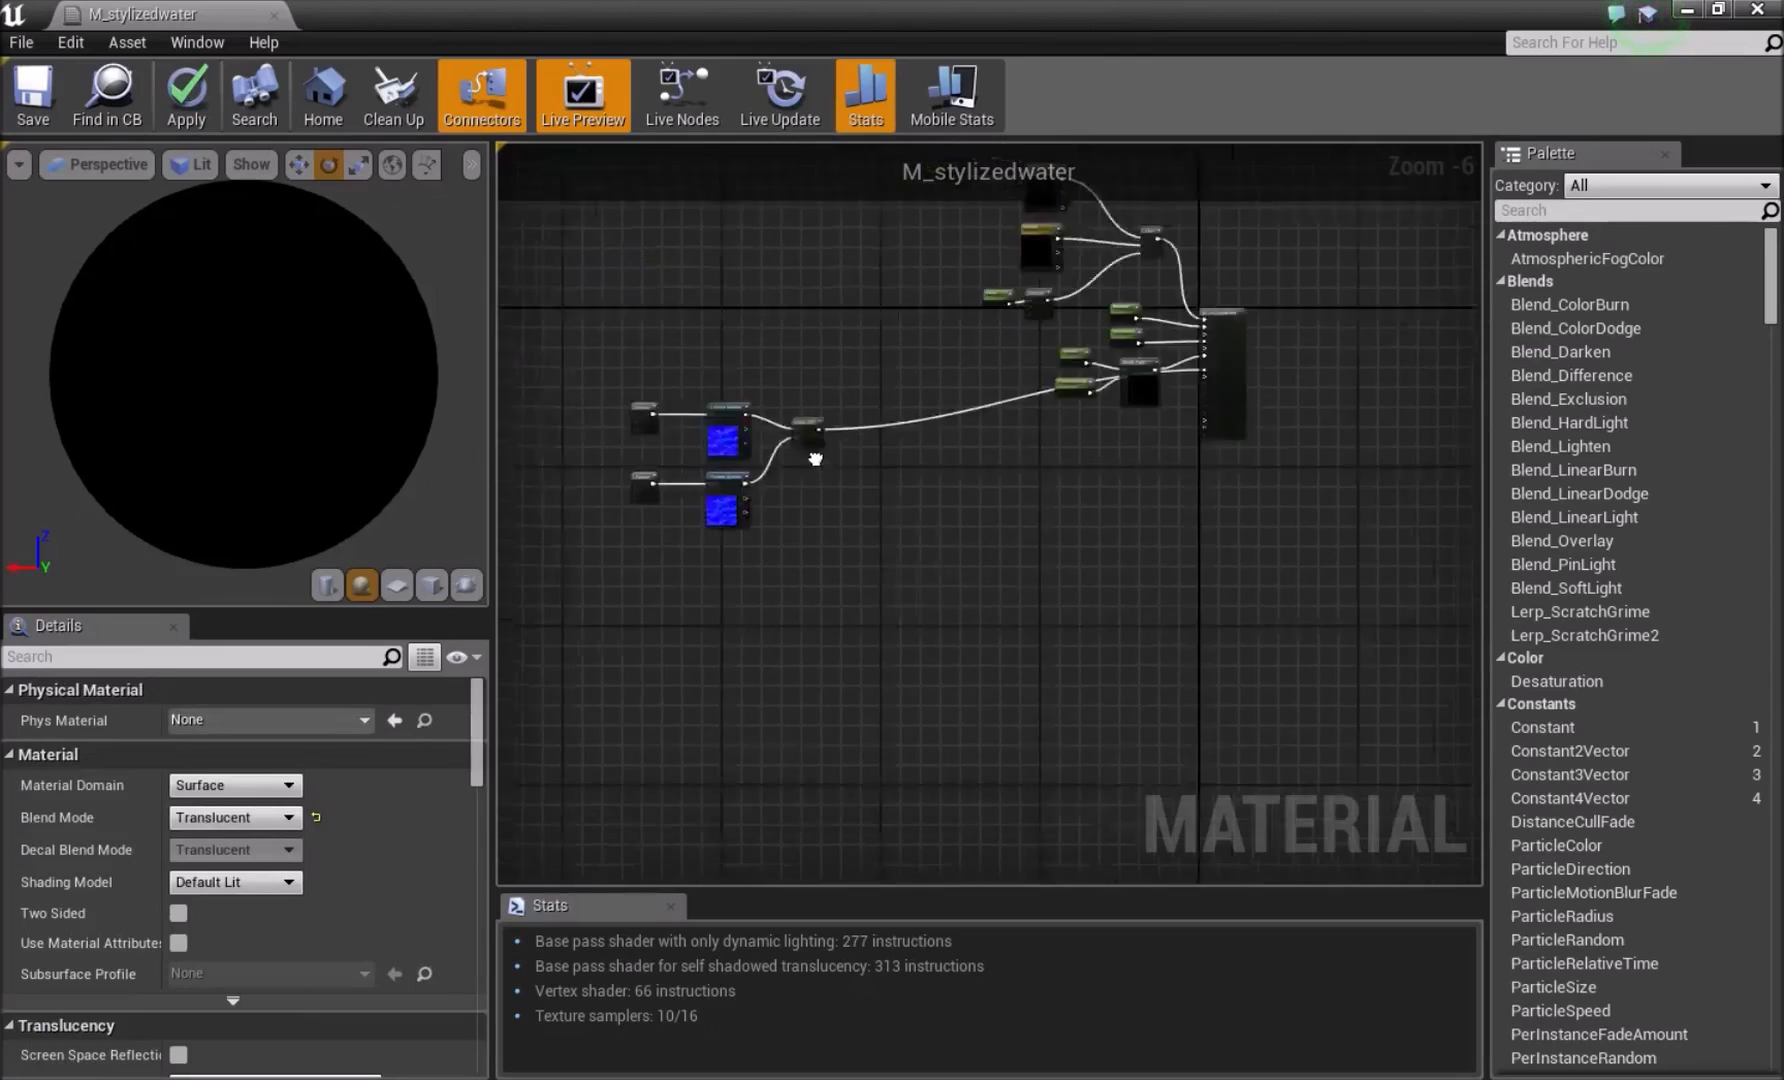
Duplicate the group of two Panners, two Texture Samples and Lerp, and place the copy below the original
{"action": "left_click_drag", "start_coordinate": [577, 326], "coordinate": [1075, 590]}
{"action": "right_click_drag", "start_coordinate": [892, 534], "coordinate": [1046, 612]}
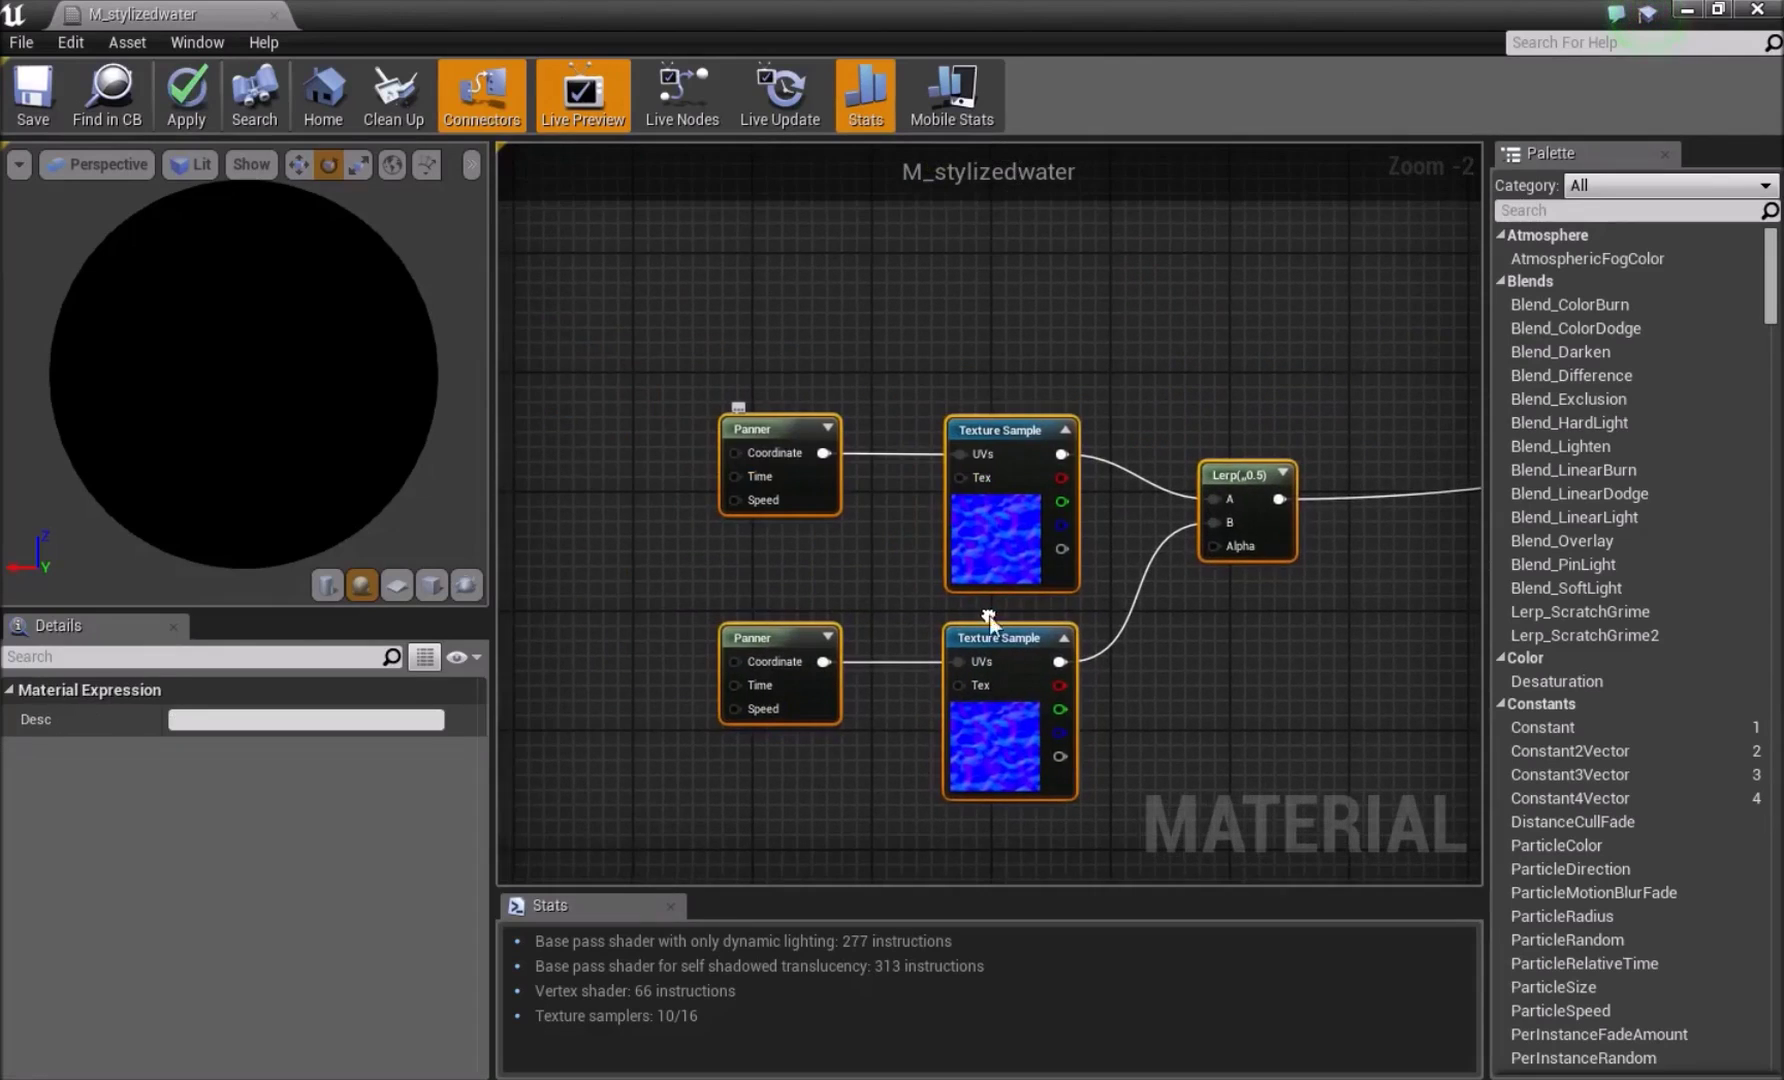
{"action": "left_click_drag", "start_coordinate": [971, 533], "coordinate": [680, 232]}
{"action": "right_click_drag", "start_coordinate": [822, 423], "coordinate": [937, 518]}
{"action": "right_click_drag", "start_coordinate": [934, 585], "coordinate": [934, 224]}
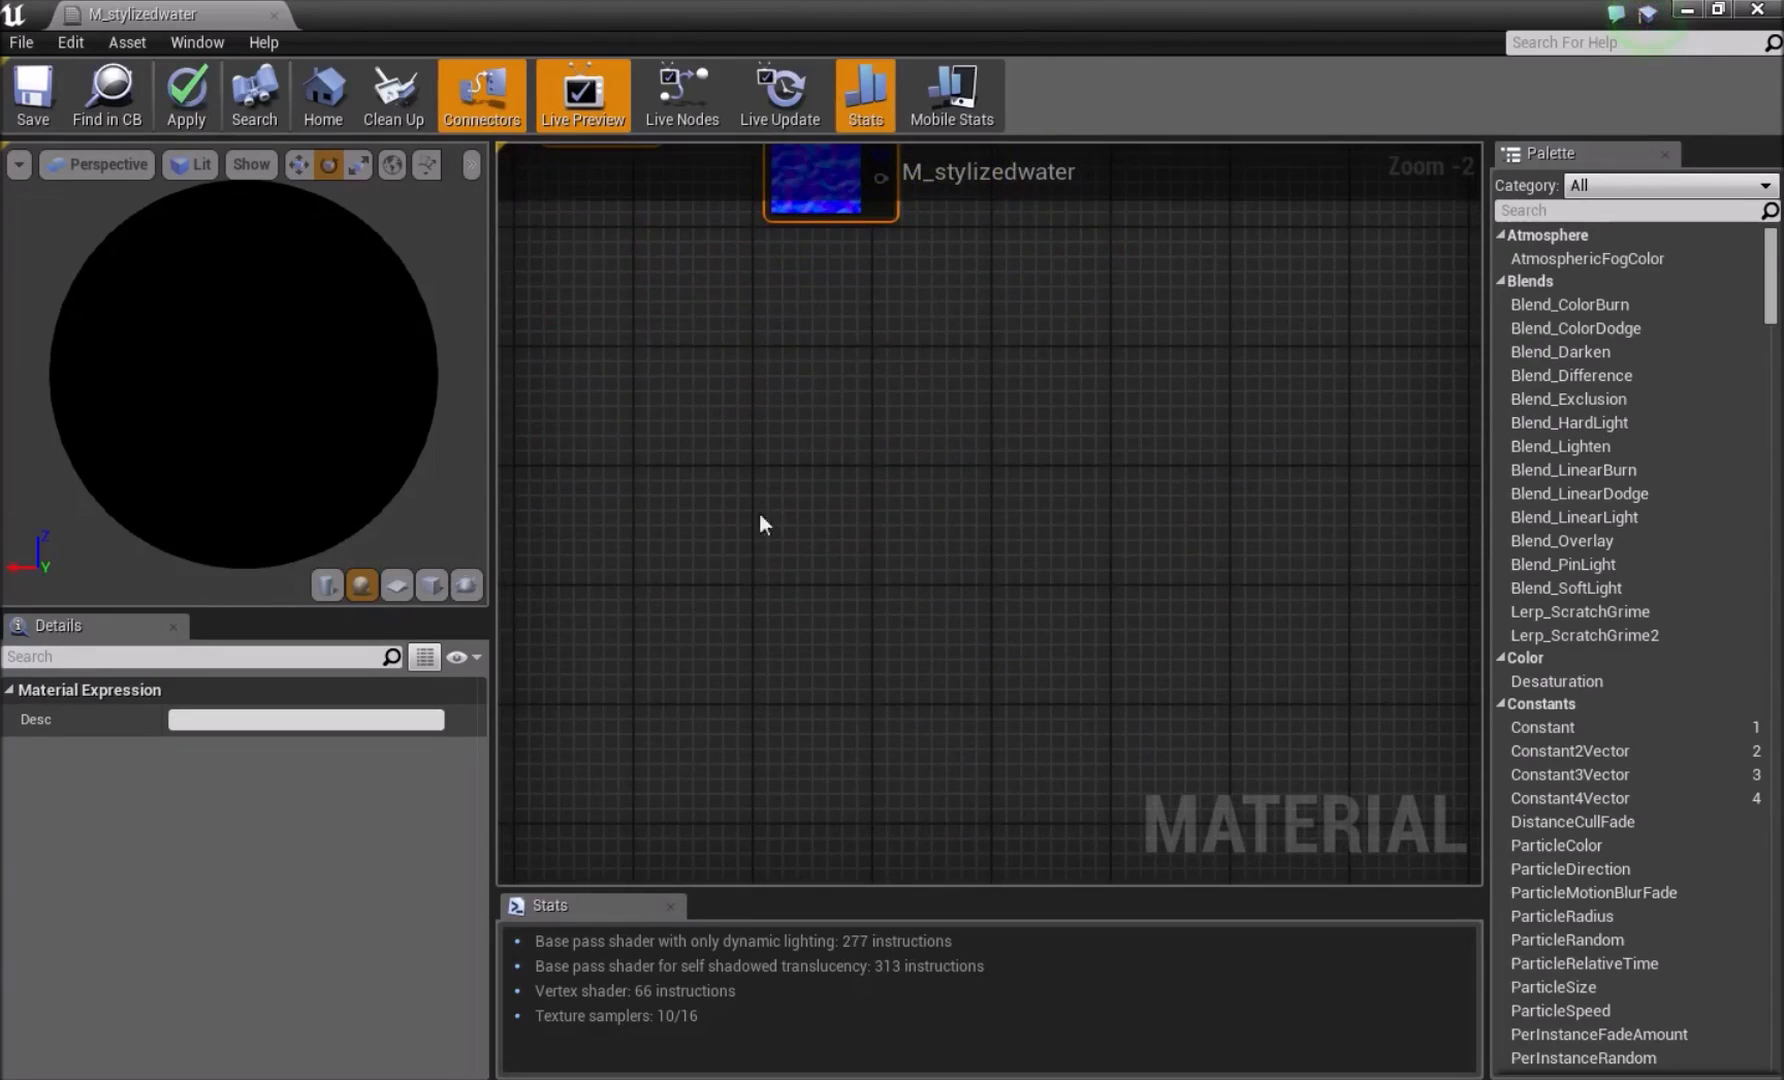
{"action": "key", "text": "ctrl+v"}
{"action": "right_click_drag", "start_coordinate": [837, 561], "coordinate": [920, 362]}
{"action": "left_click", "coordinate": [813, 562]}
{"action": "scroll", "coordinate": [921, 340], "scroll_direction": "down", "scroll_amount": 2}
{"action": "left_click_drag", "start_coordinate": [637, 366], "coordinate": [1085, 610]}
{"action": "left_click_drag", "start_coordinate": [884, 460], "coordinate": [804, 446]}
{"action": "left_click", "coordinate": [1040, 298]}
Add a Lerp node blending the original normal Lerp as A with the duplicated normal Lerp as B
{"action": "right_click_drag", "start_coordinate": [1040, 298], "coordinate": [814, 395]}
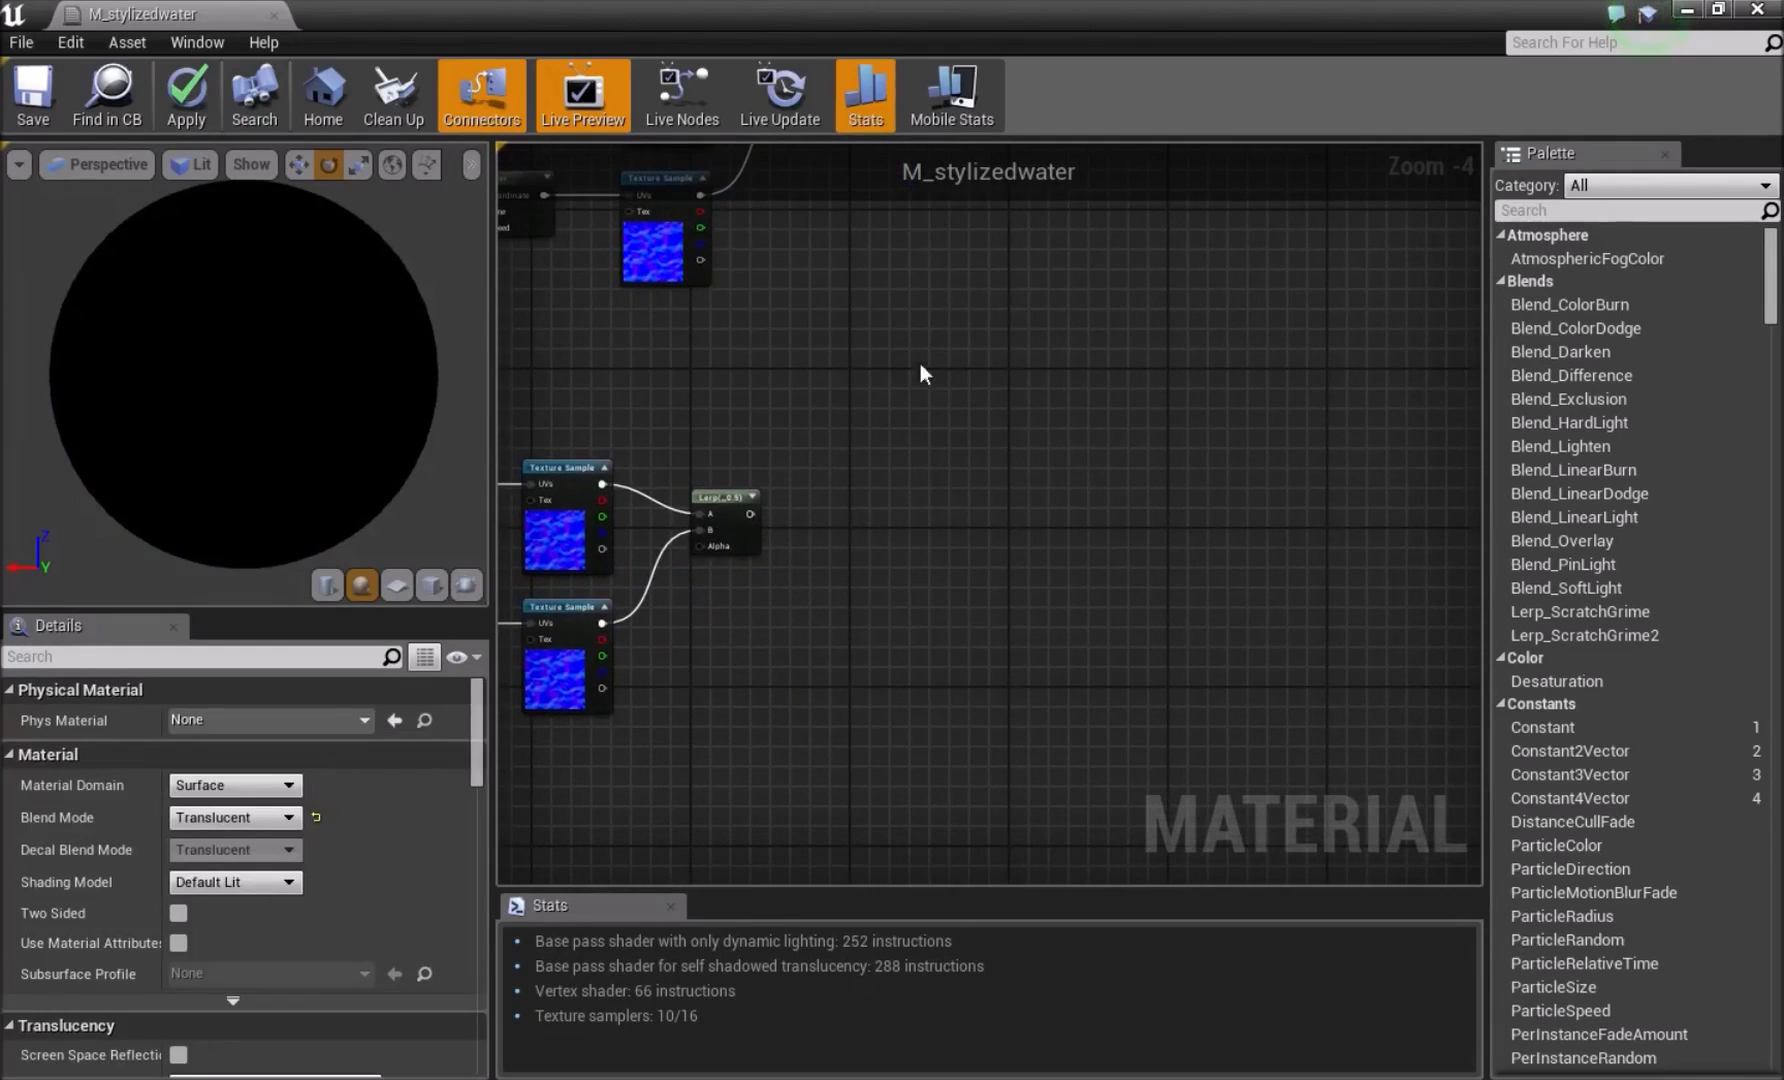
{"action": "left_click", "coordinate": [911, 322]}
{"action": "right_click_drag", "start_coordinate": [816, 308], "coordinate": [826, 569]}
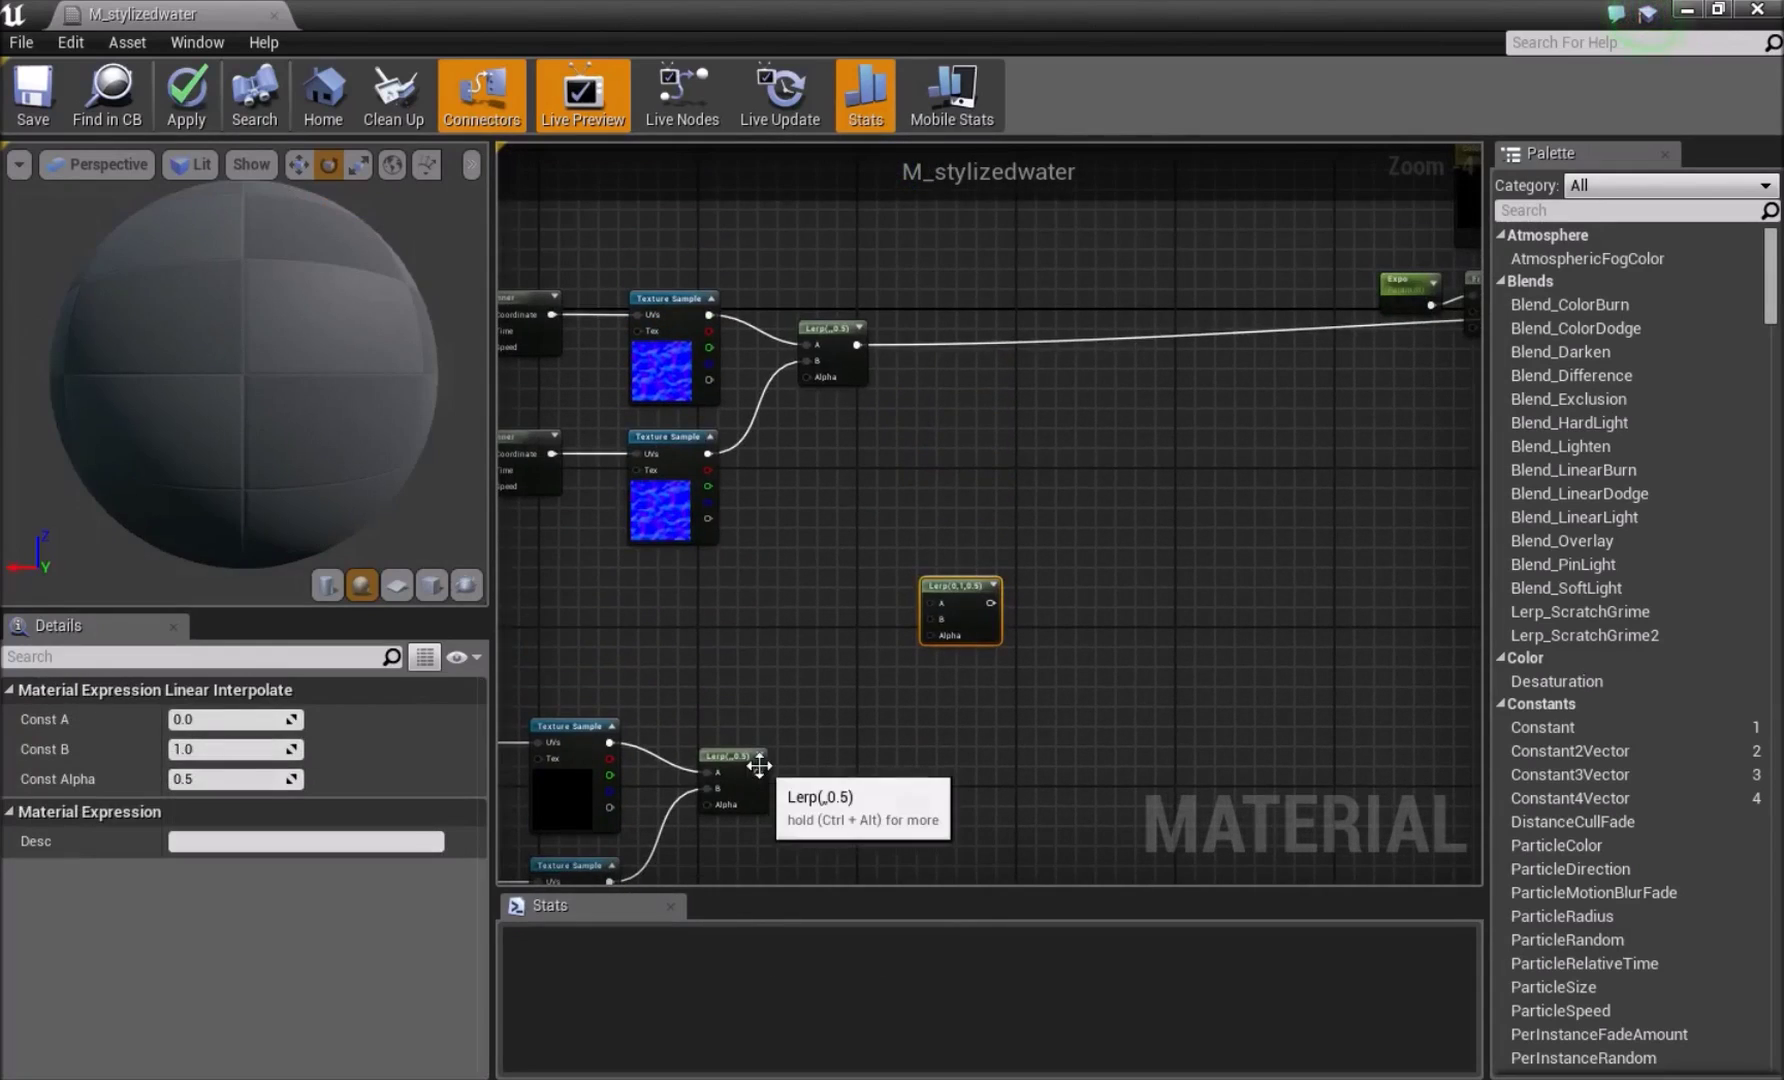
{"action": "left_click_drag", "start_coordinate": [758, 772], "coordinate": [932, 619]}
{"action": "left_click_drag", "start_coordinate": [857, 345], "coordinate": [932, 604]}
Examine the Speed X and Speed Y values of the original and duplicated Panners
{"action": "right_click_drag", "start_coordinate": [713, 590], "coordinate": [1061, 563]}
{"action": "left_click", "coordinate": [866, 293]}
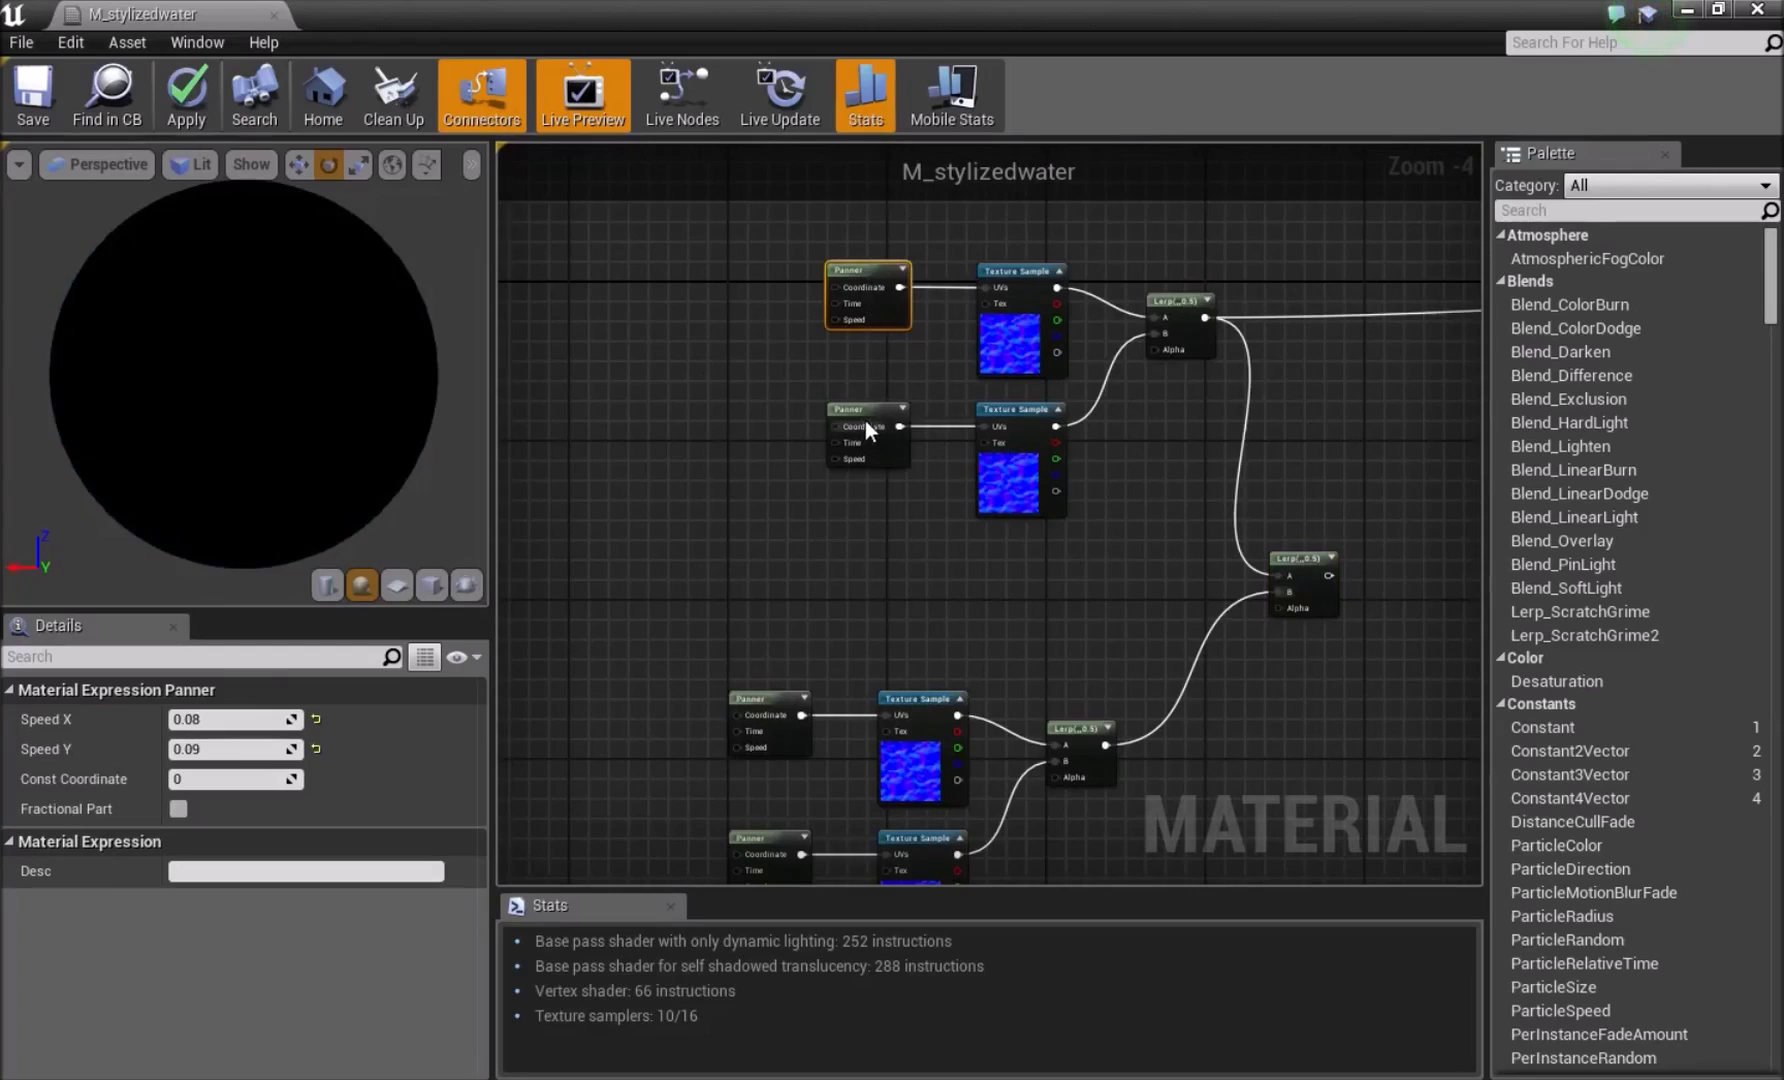
{"action": "left_click", "coordinate": [874, 420]}
{"action": "left_click", "coordinate": [873, 283]}
{"action": "left_click", "coordinate": [862, 437]}
{"action": "right_click_drag", "start_coordinate": [795, 632], "coordinate": [773, 532]}
{"action": "left_click", "coordinate": [745, 605]}
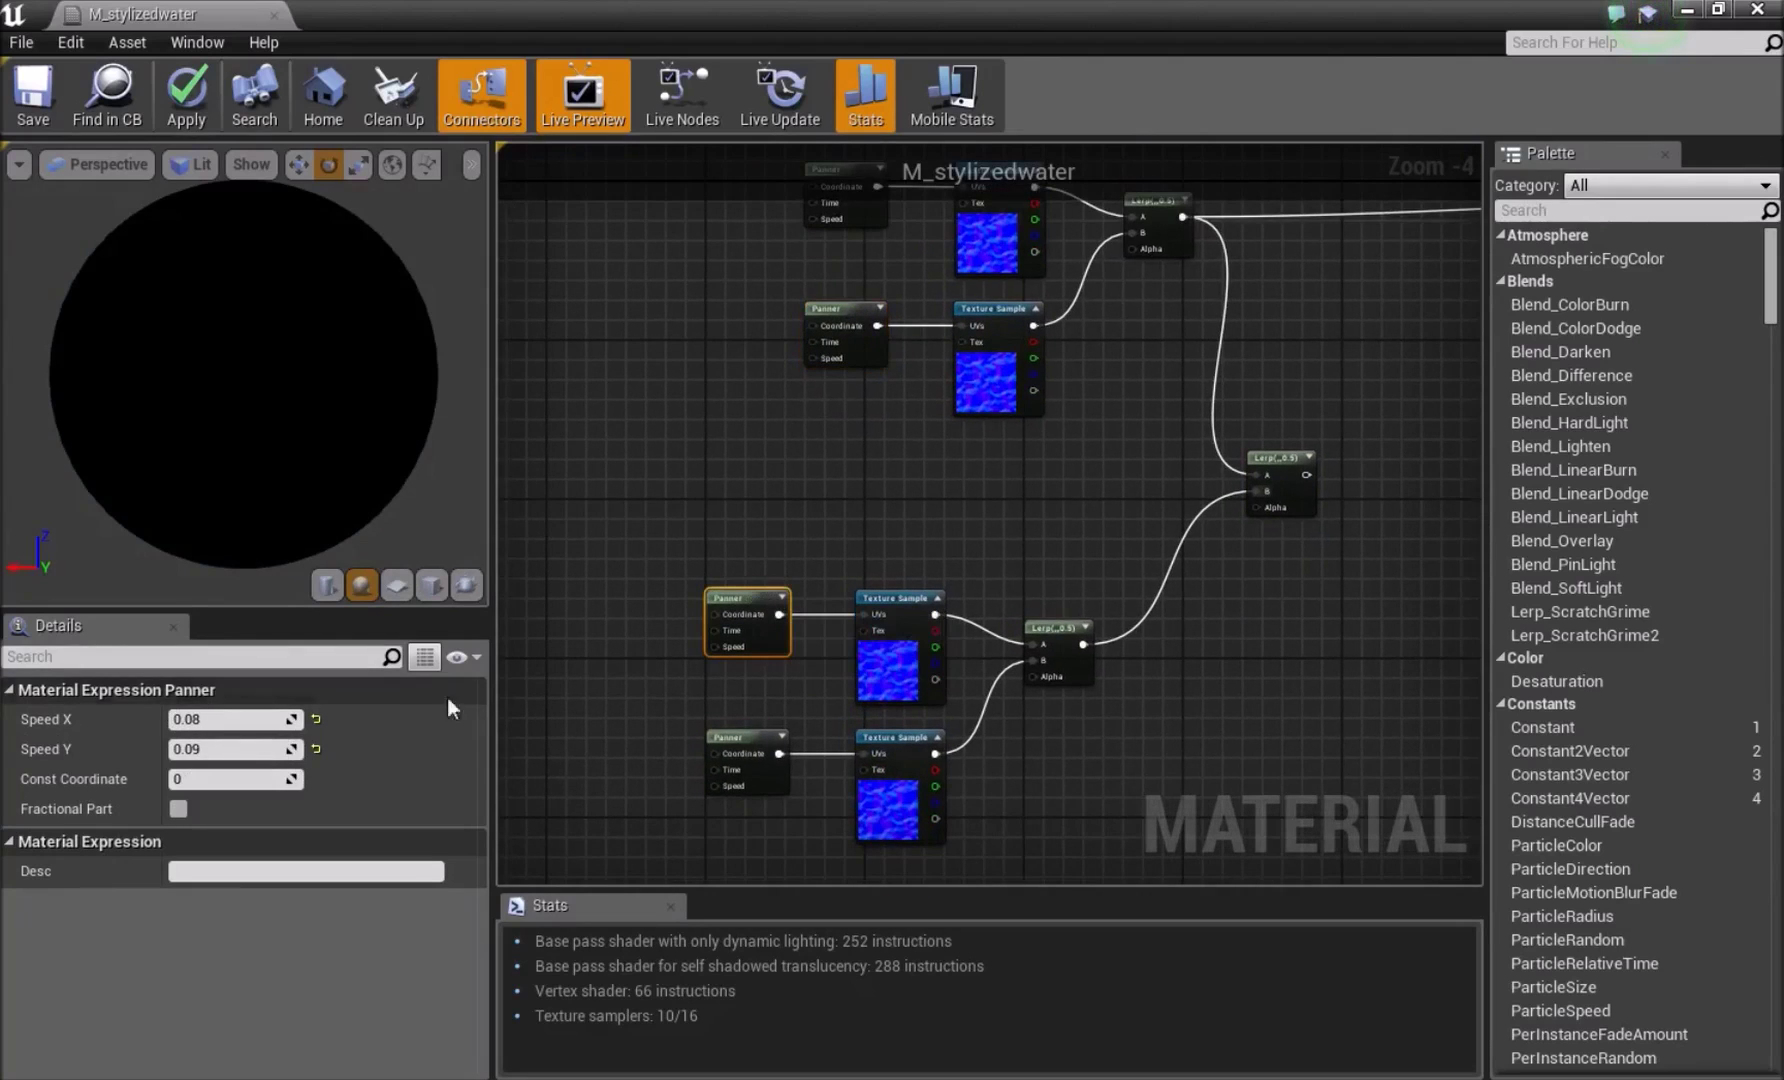
{"action": "left_click", "coordinate": [659, 726]}
{"action": "left_click", "coordinate": [768, 739]}
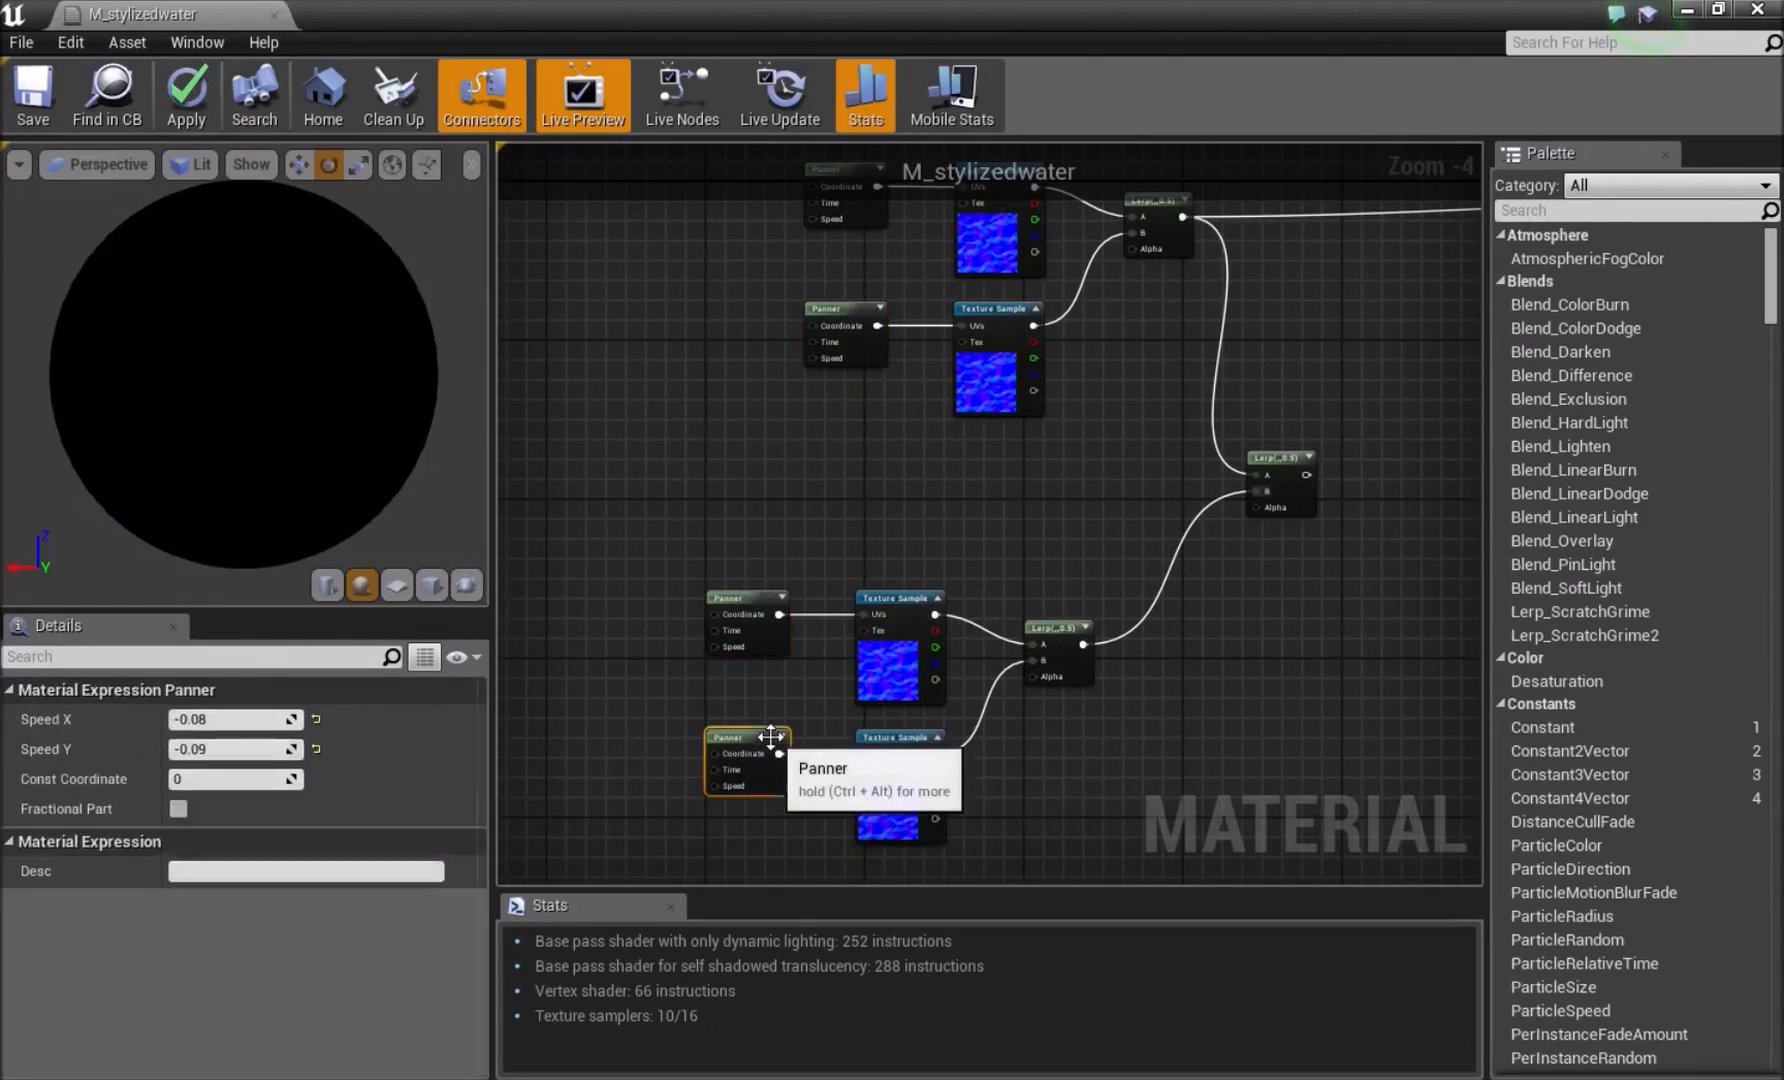
{"action": "left_click", "coordinate": [742, 599]}
Move the duplicated normal group slightly farther below the original group
{"action": "left_click_drag", "start_coordinate": [659, 576], "coordinate": [1250, 856]}
{"action": "left_click_drag", "start_coordinate": [1073, 587], "coordinate": [1073, 637]}
{"action": "left_click", "coordinate": [1010, 498]}
Add a texture coordinate node in the empty graph area before the Panners
{"action": "right_click_drag", "start_coordinate": [1008, 496], "coordinate": [1122, 532]}
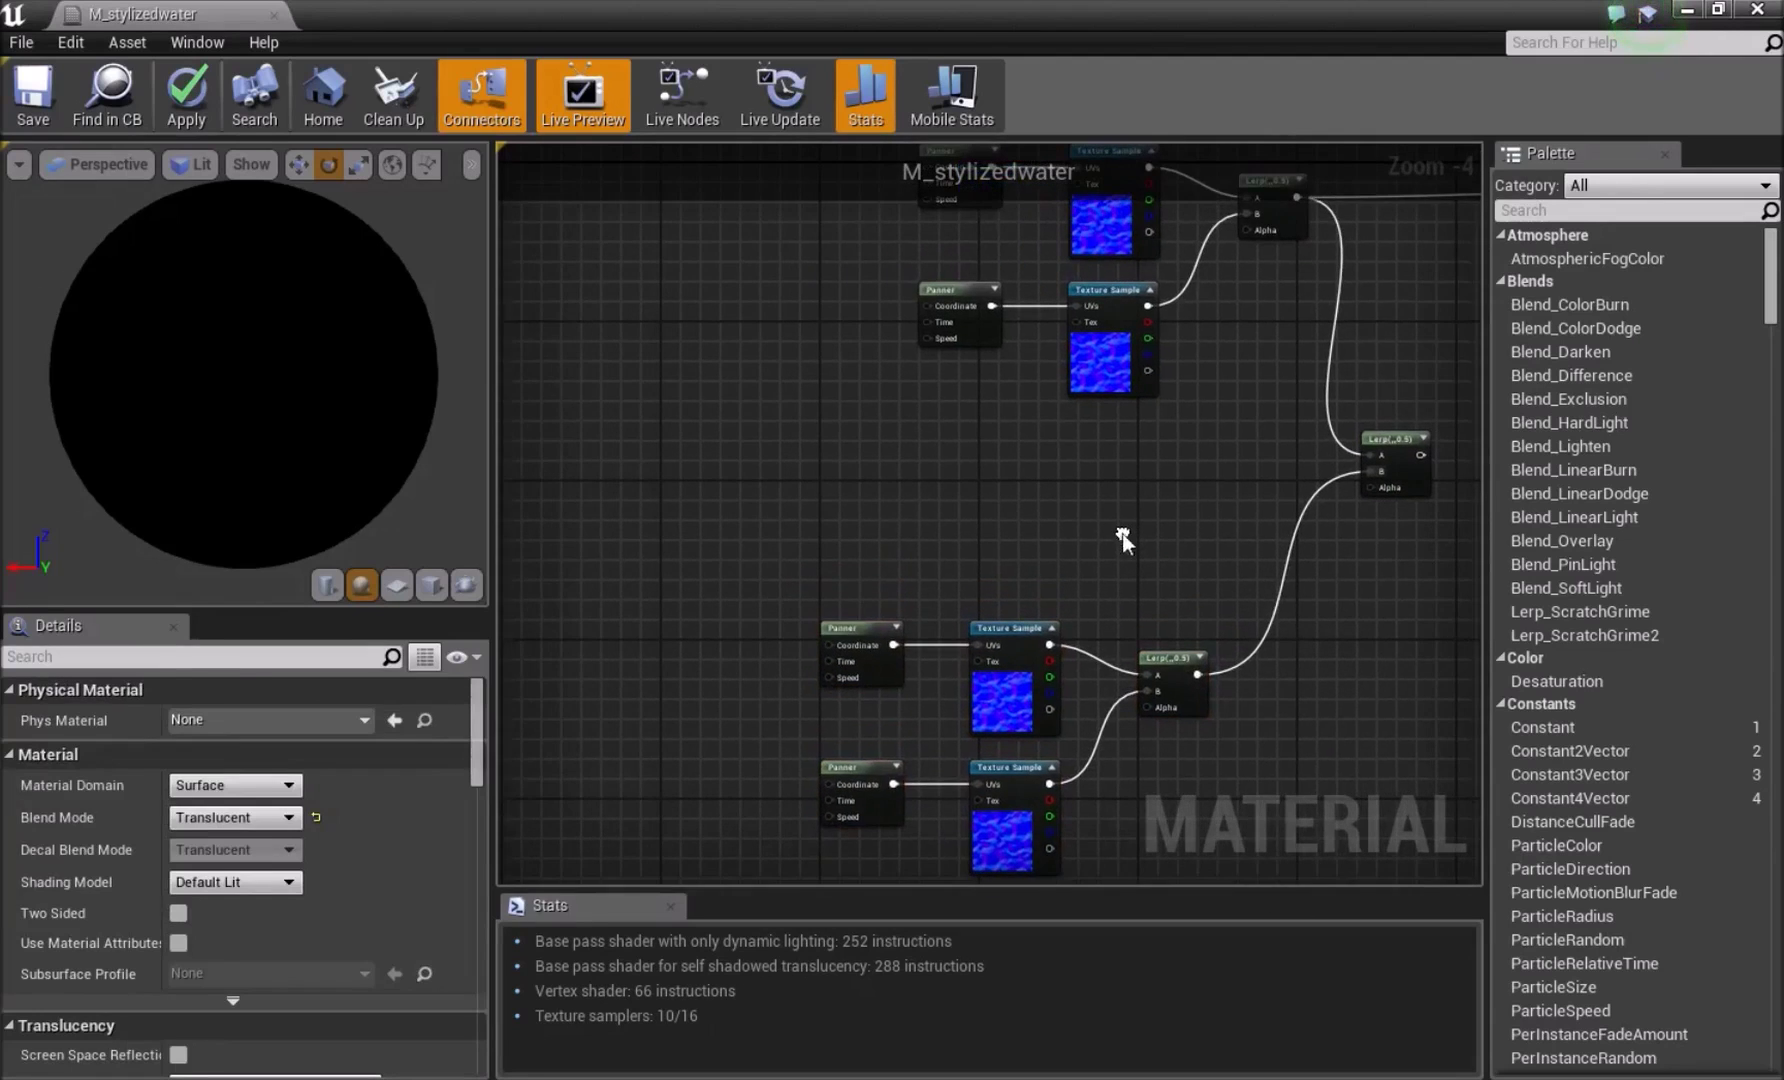
{"action": "right_click_drag", "start_coordinate": [868, 486], "coordinate": [1115, 502]}
{"action": "mouse_move", "coordinate": [906, 546]}
{"action": "right_mouse_down"}
{"action": "mouse_move", "coordinate": [884, 522]}
{"action": "mouse_move", "coordinate": [916, 530]}
{"action": "right_mouse_up"}
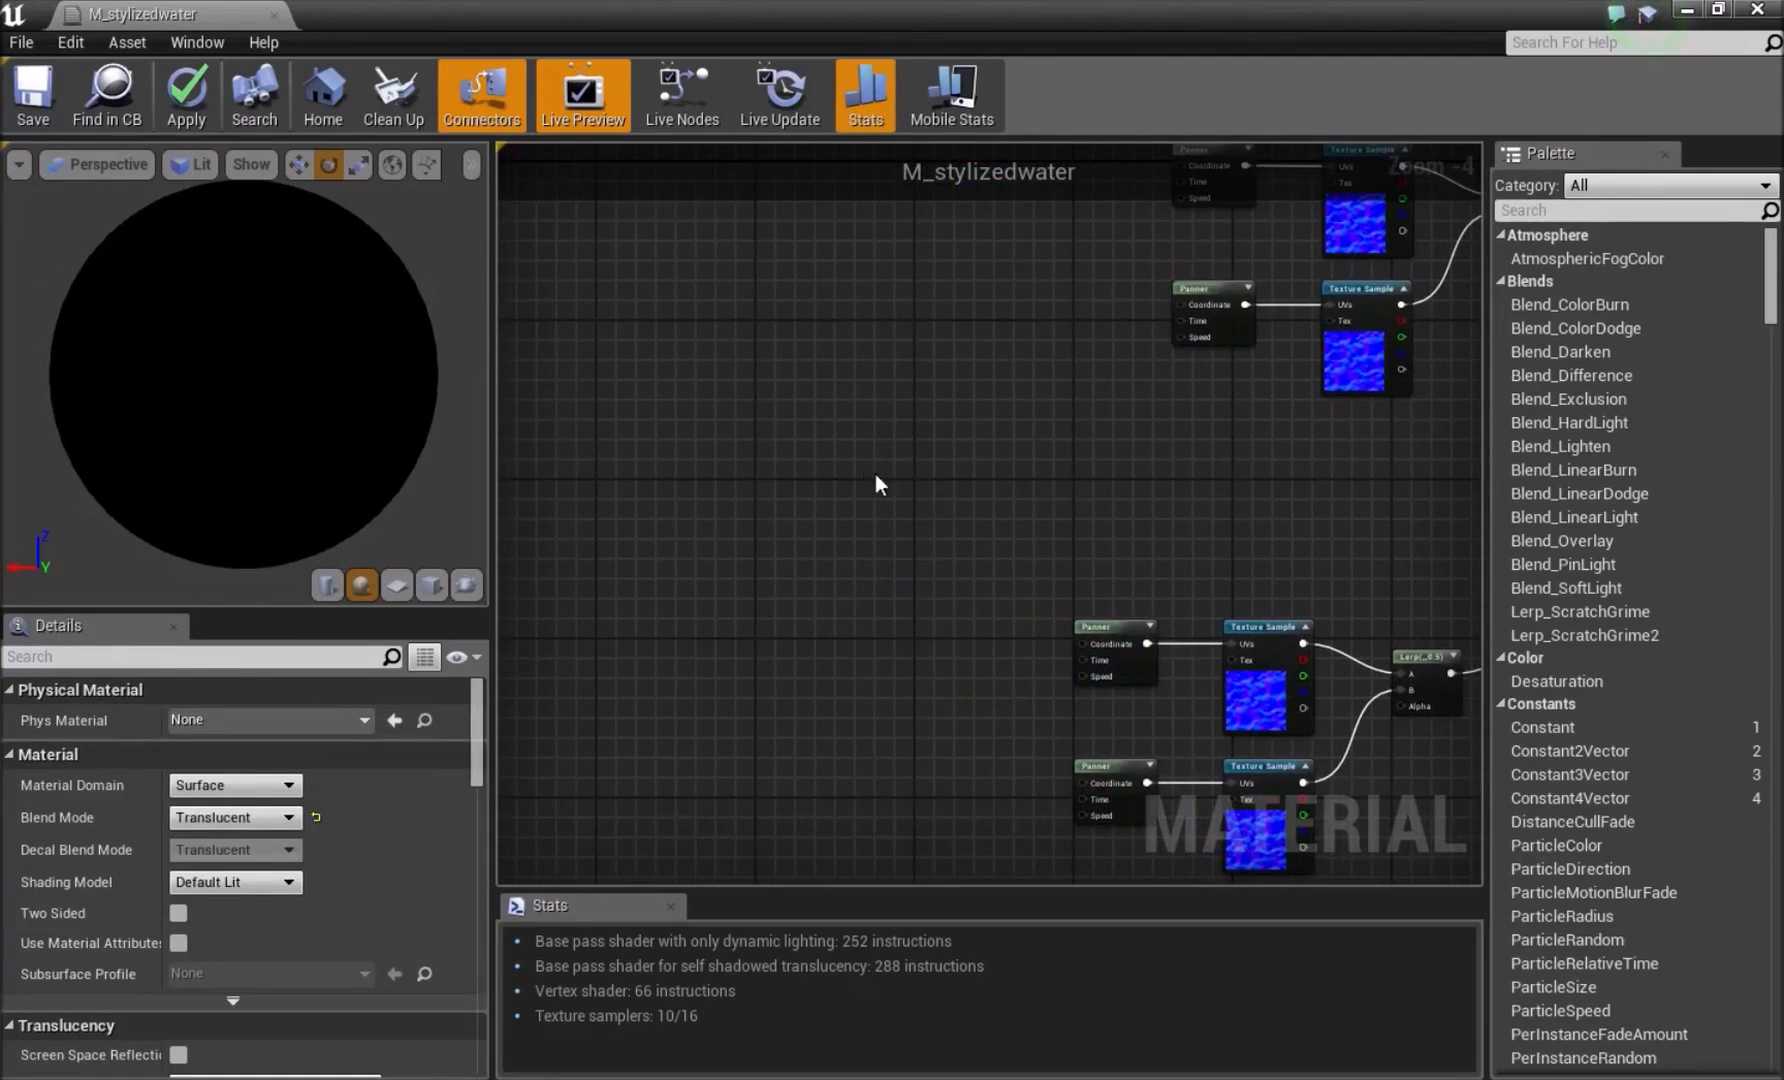
{"action": "left_click", "coordinate": [629, 479]}
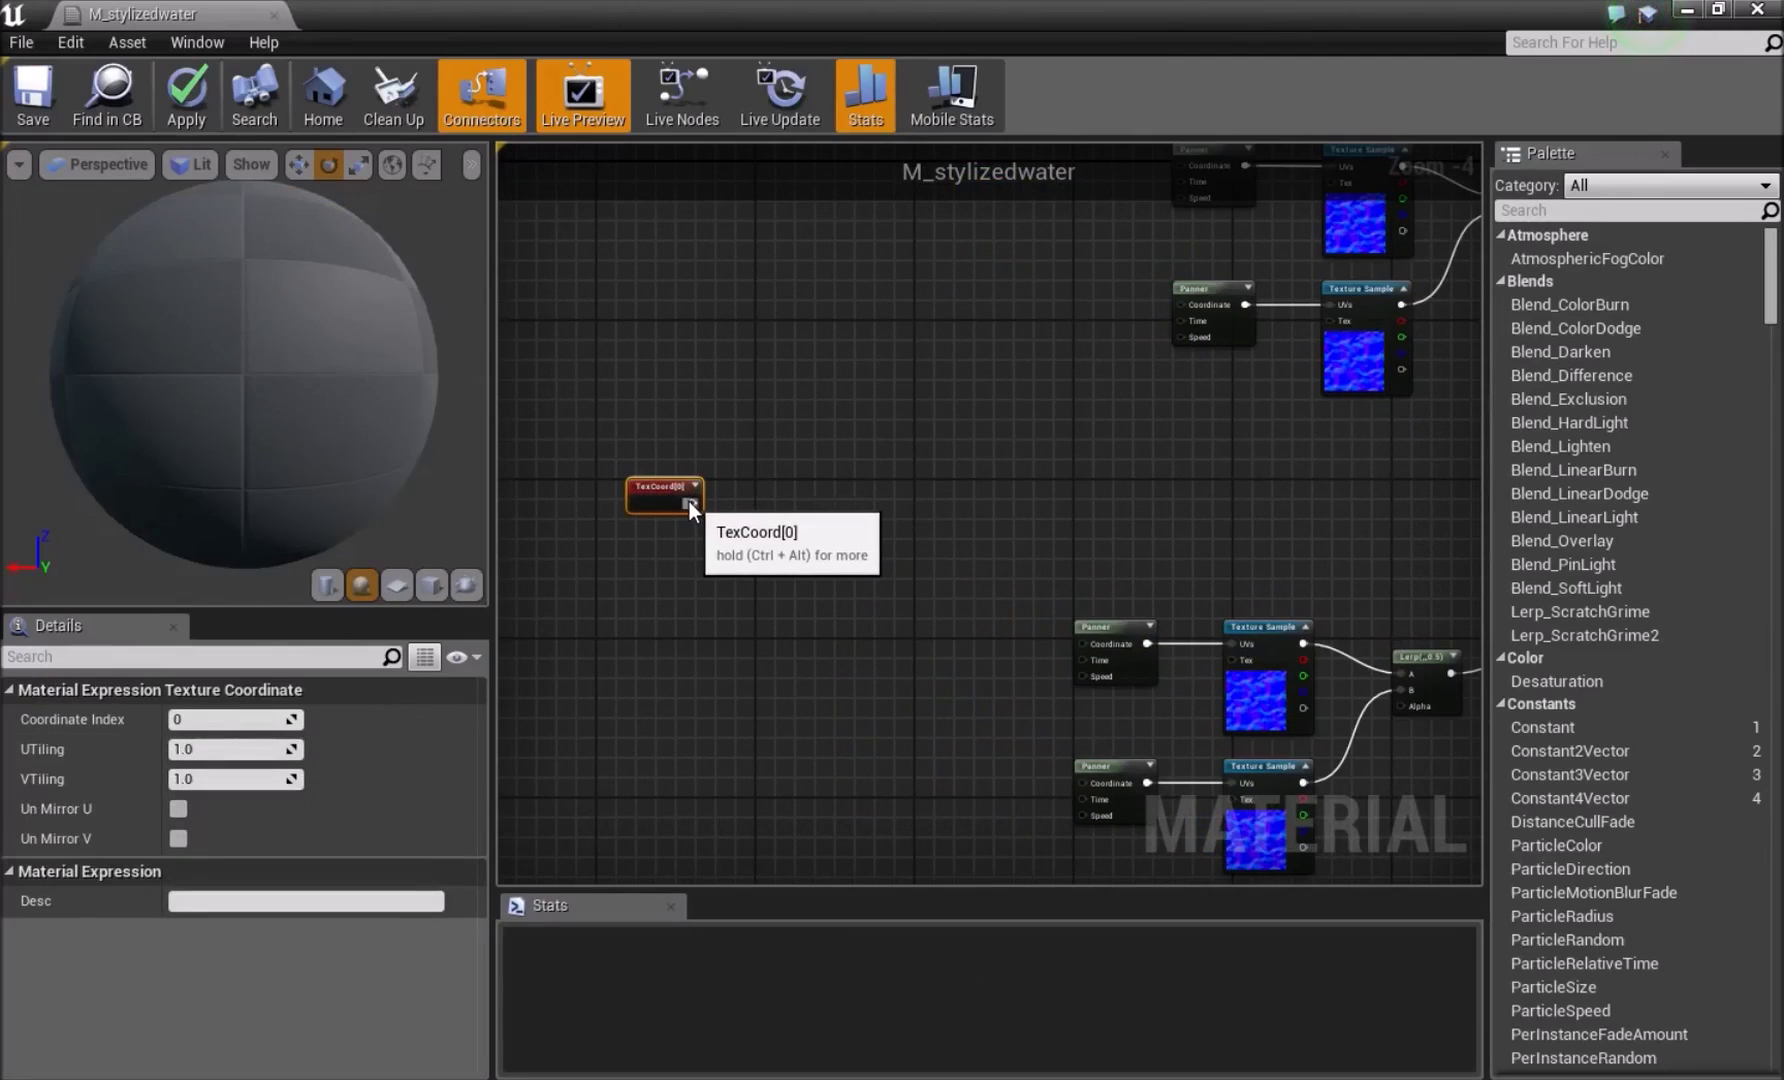
{"action": "left_click_drag", "start_coordinate": [690, 502], "coordinate": [744, 381]}
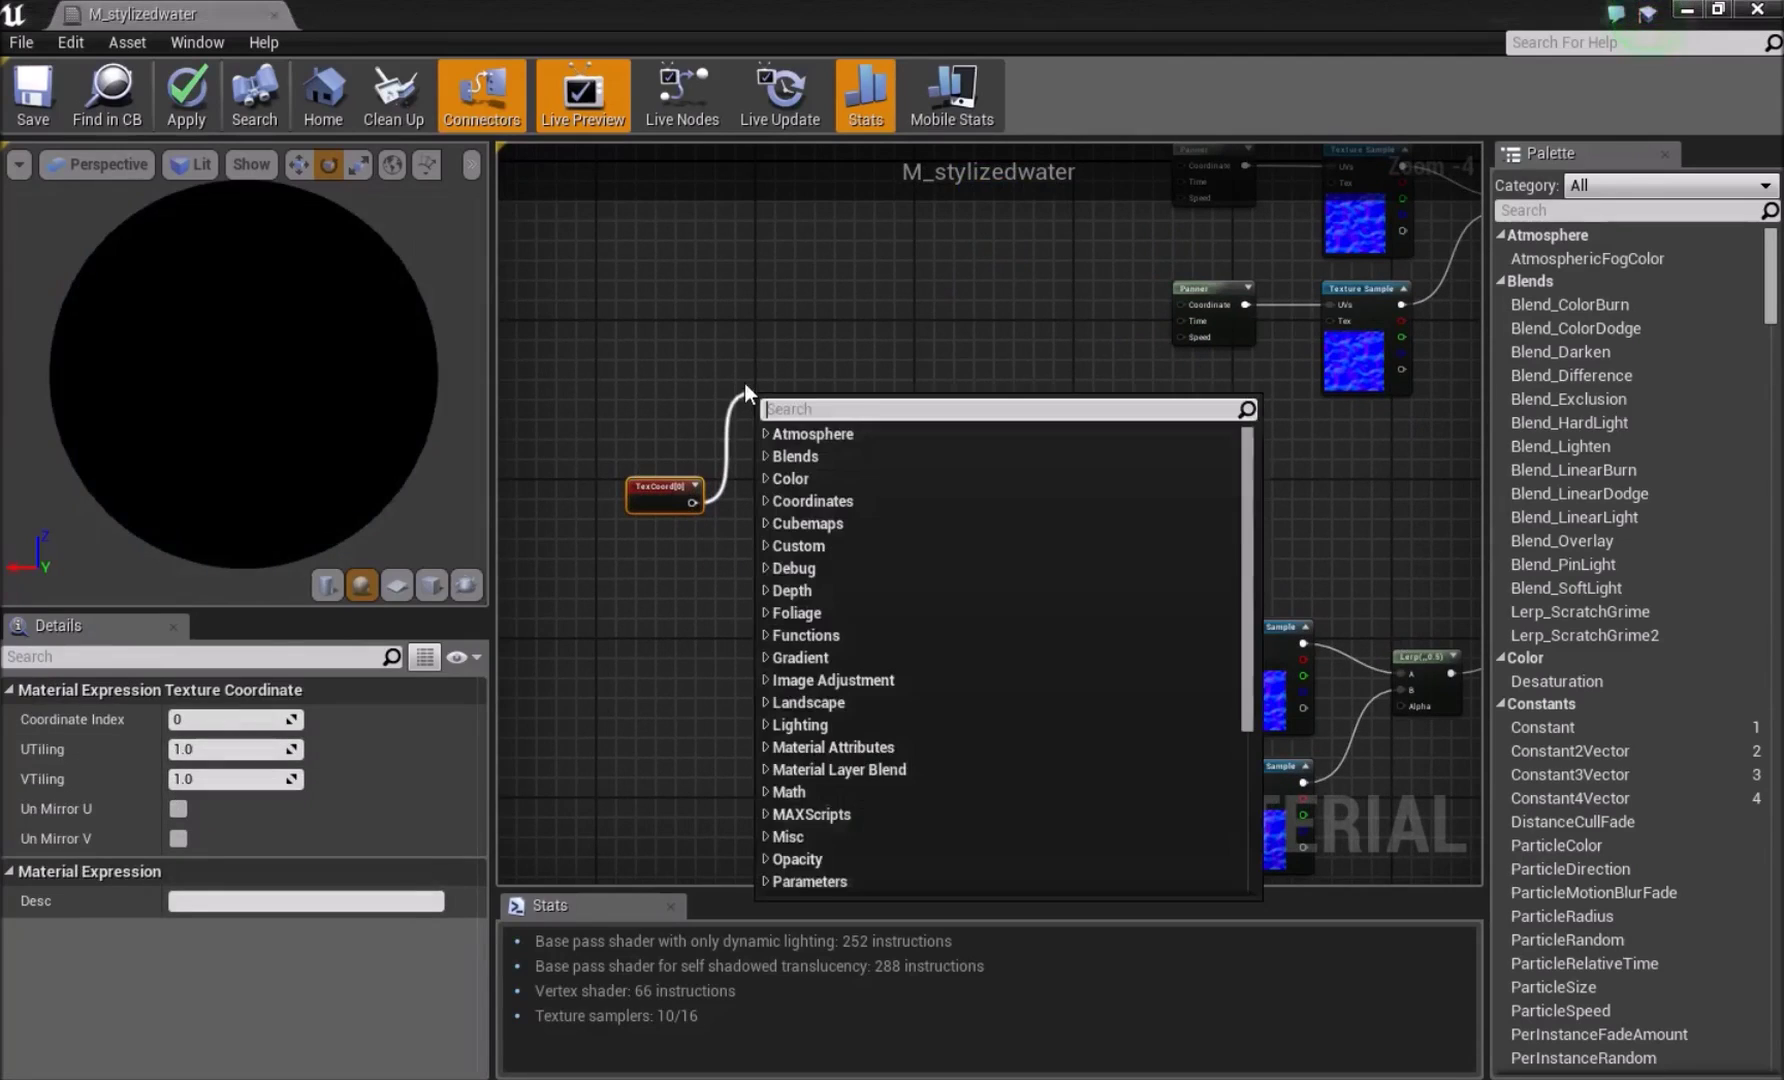
{"action": "type", "text": "mult"}
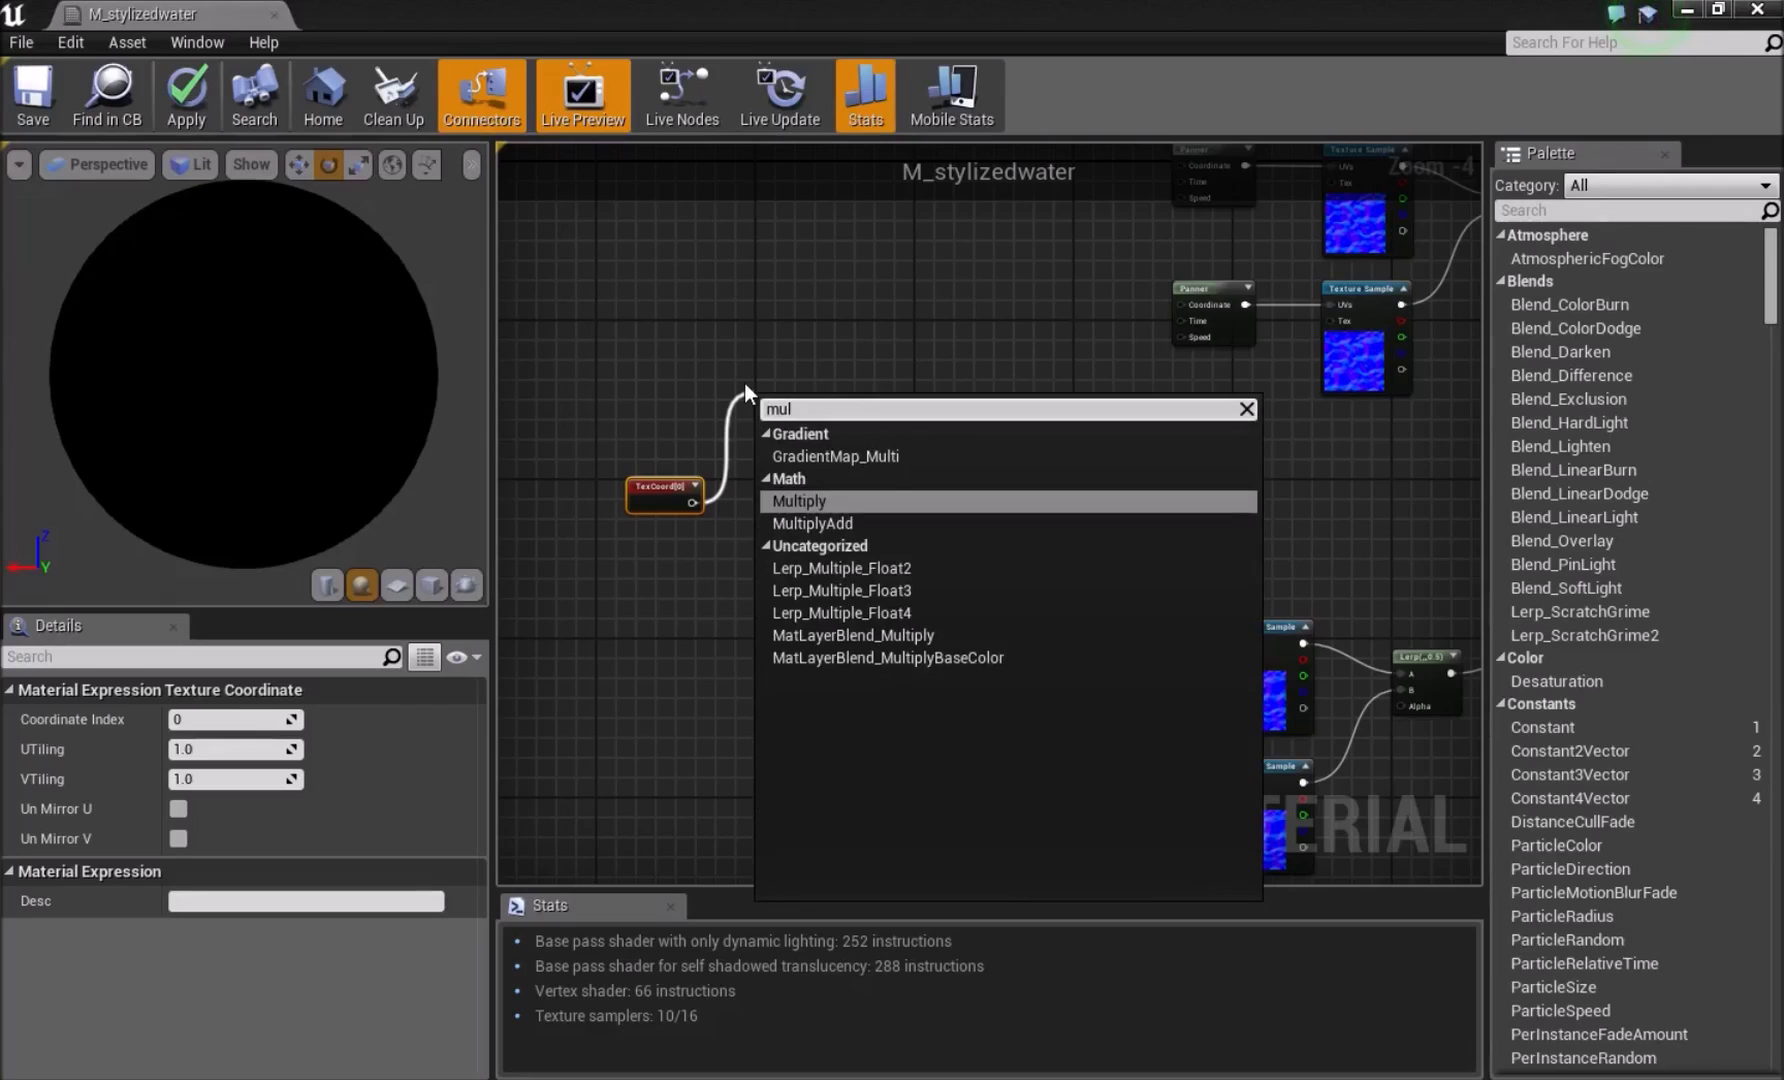
{"action": "left_click", "coordinate": [852, 275]}
Add two Multiply nodes, one above the other, and feed the texture coordinate into both A inputs
{"action": "key", "text": "m"}
{"action": "left_click", "coordinate": [829, 326]}
{"action": "left_click", "coordinate": [824, 607]}
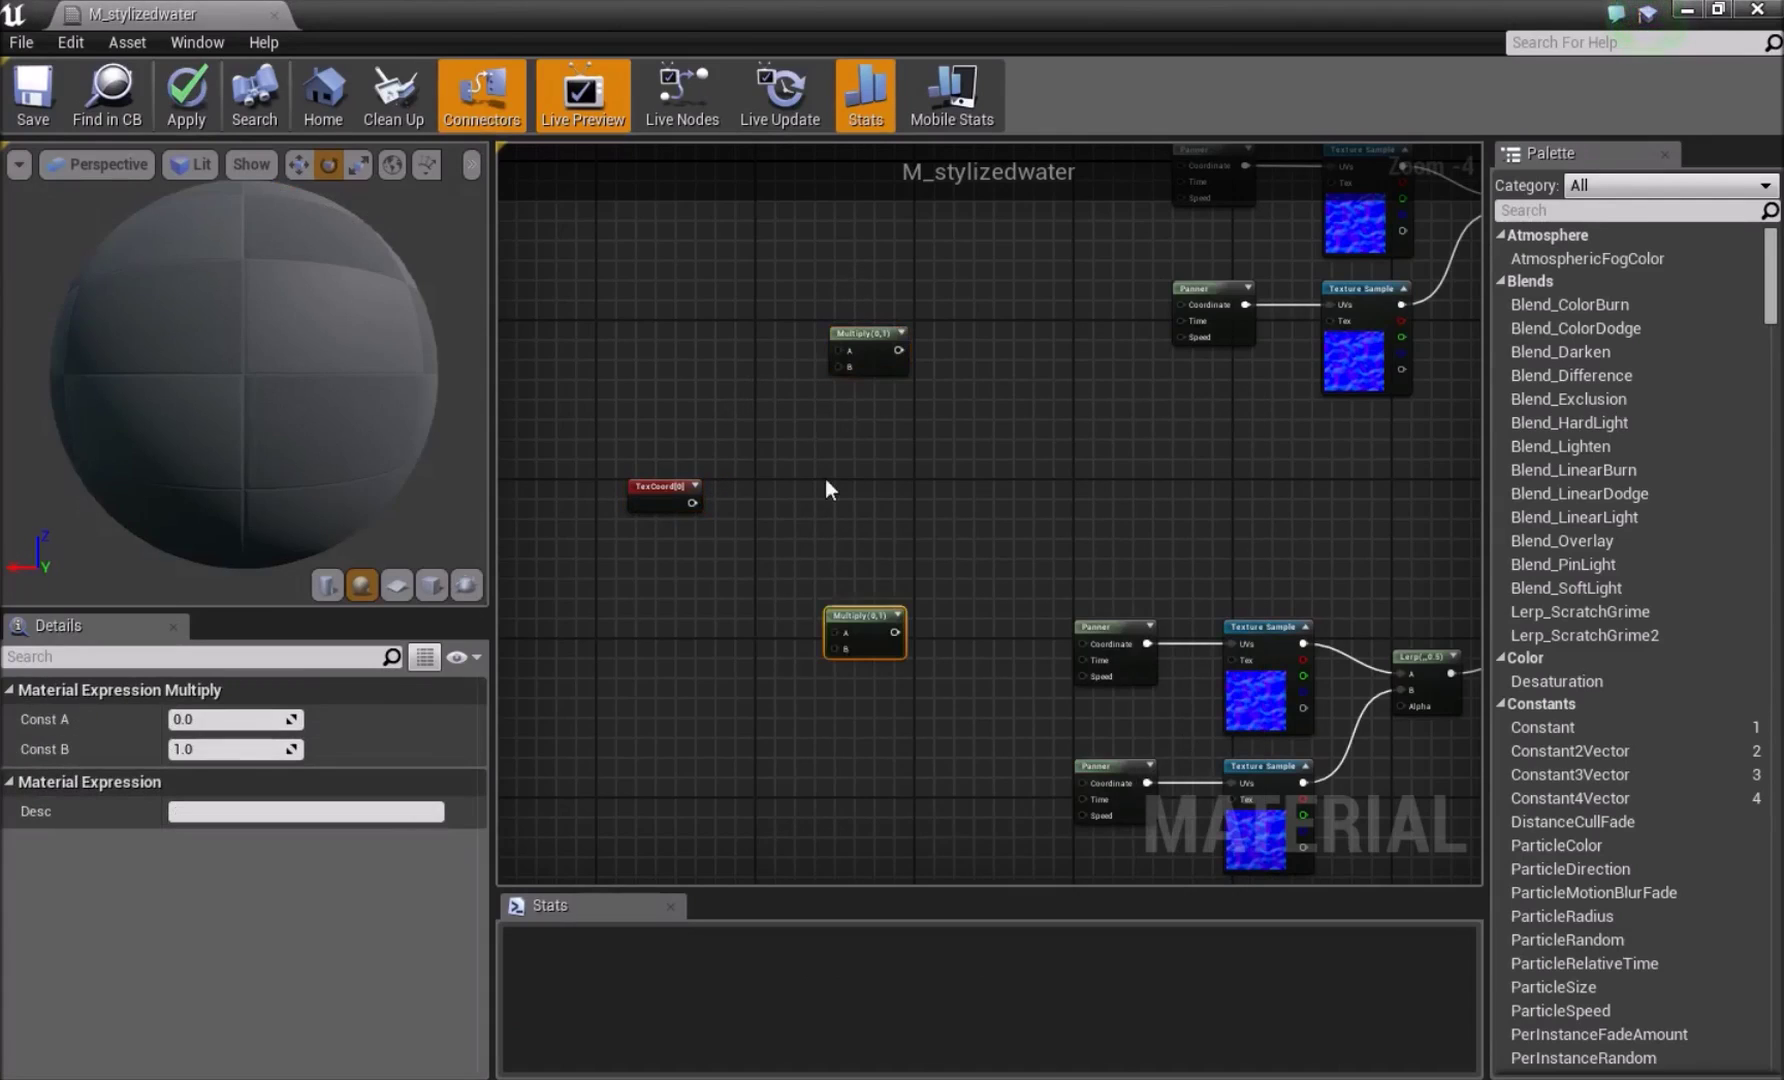
{"action": "left_click_drag", "start_coordinate": [692, 502], "coordinate": [847, 341]}
{"action": "left_click", "coordinate": [725, 470]}
{"action": "left_click_drag", "start_coordinate": [692, 502], "coordinate": [838, 350]}
{"action": "left_click_drag", "start_coordinate": [692, 502], "coordinate": [840, 634]}
Add two constants and connect one to the B input of each Multiply node
{"action": "right_click_drag", "start_coordinate": [888, 446], "coordinate": [833, 459]}
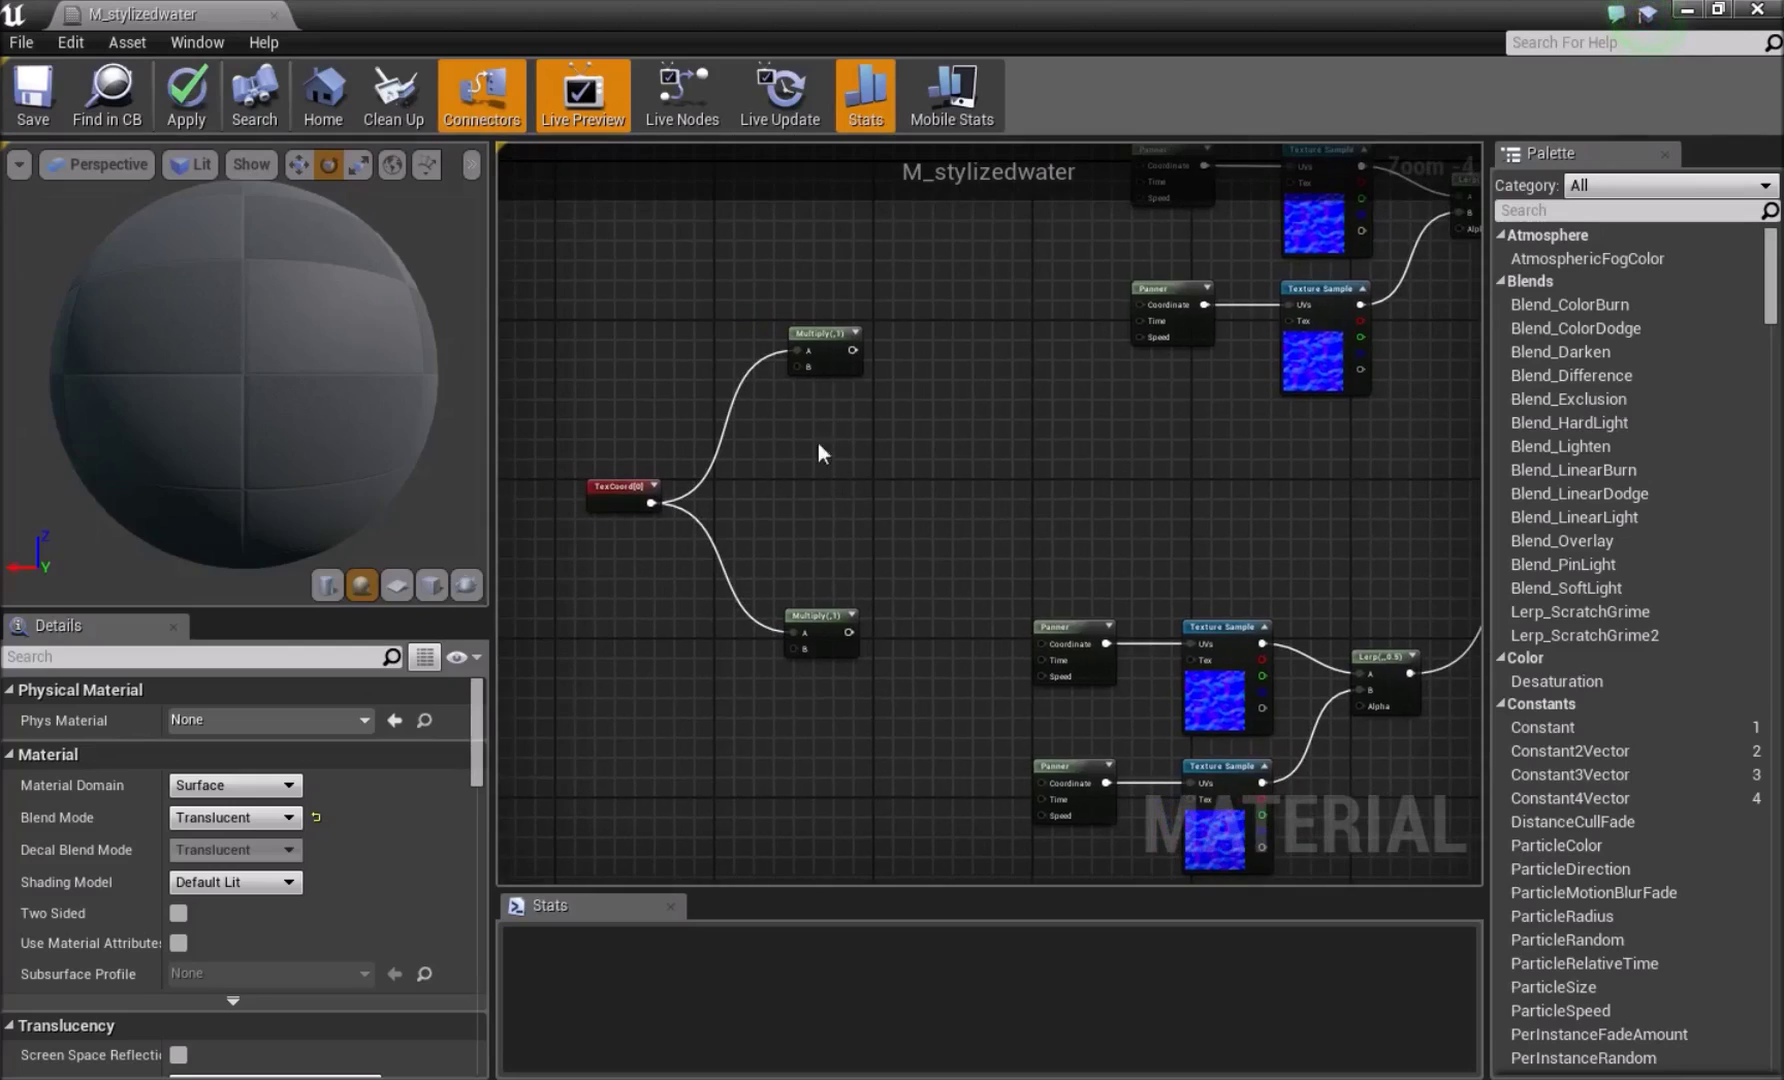
{"action": "key", "text": "1"}
{"action": "left_click", "coordinate": [743, 420]}
{"action": "key", "text": "1"}
{"action": "left_click", "coordinate": [735, 673]}
{"action": "left_click_drag", "start_coordinate": [754, 699], "coordinate": [800, 645]}
{"action": "left_click_drag", "start_coordinate": [762, 435], "coordinate": [800, 367]}
{"action": "left_click_drag", "start_coordinate": [727, 421], "coordinate": [748, 433]}
Convert both constants to parameters and name the upper one Tilling 1 with a default value of 1
{"action": "left_click", "coordinate": [740, 666], "text": "shift"}
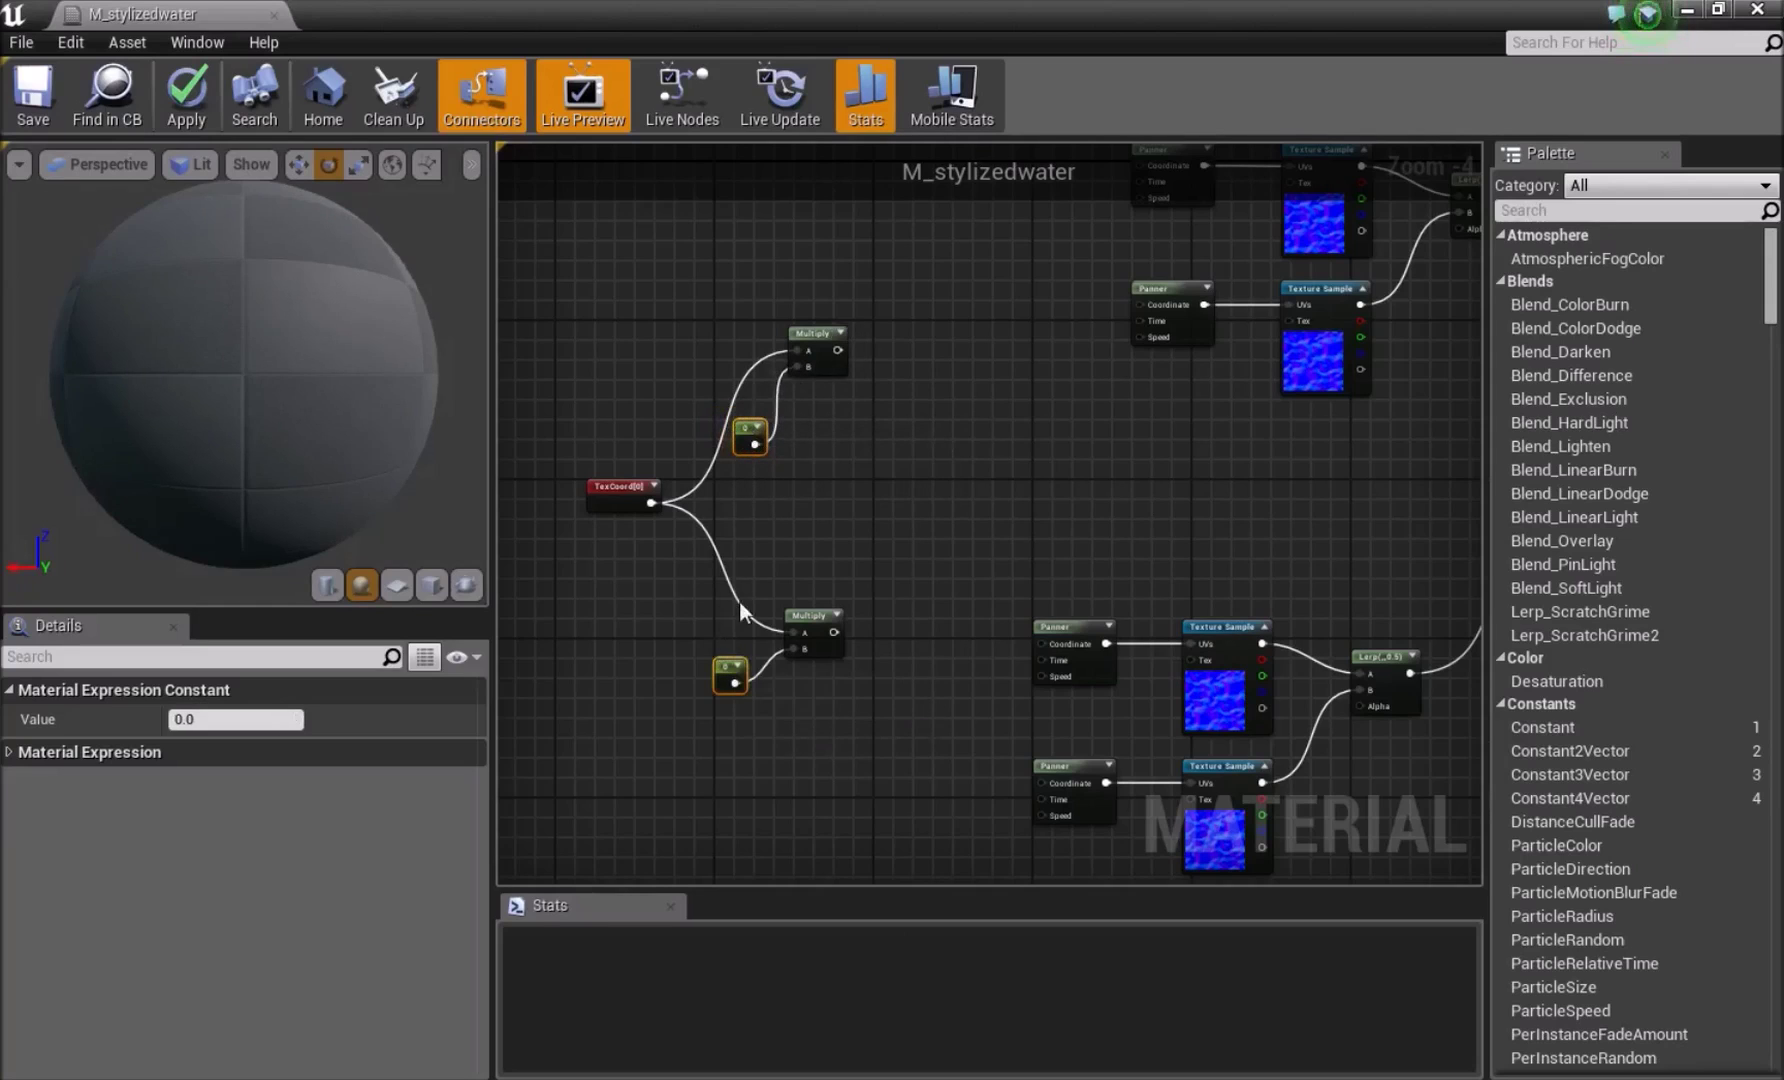
{"action": "right_click", "coordinate": [755, 425]}
{"action": "left_click", "coordinate": [778, 433]}
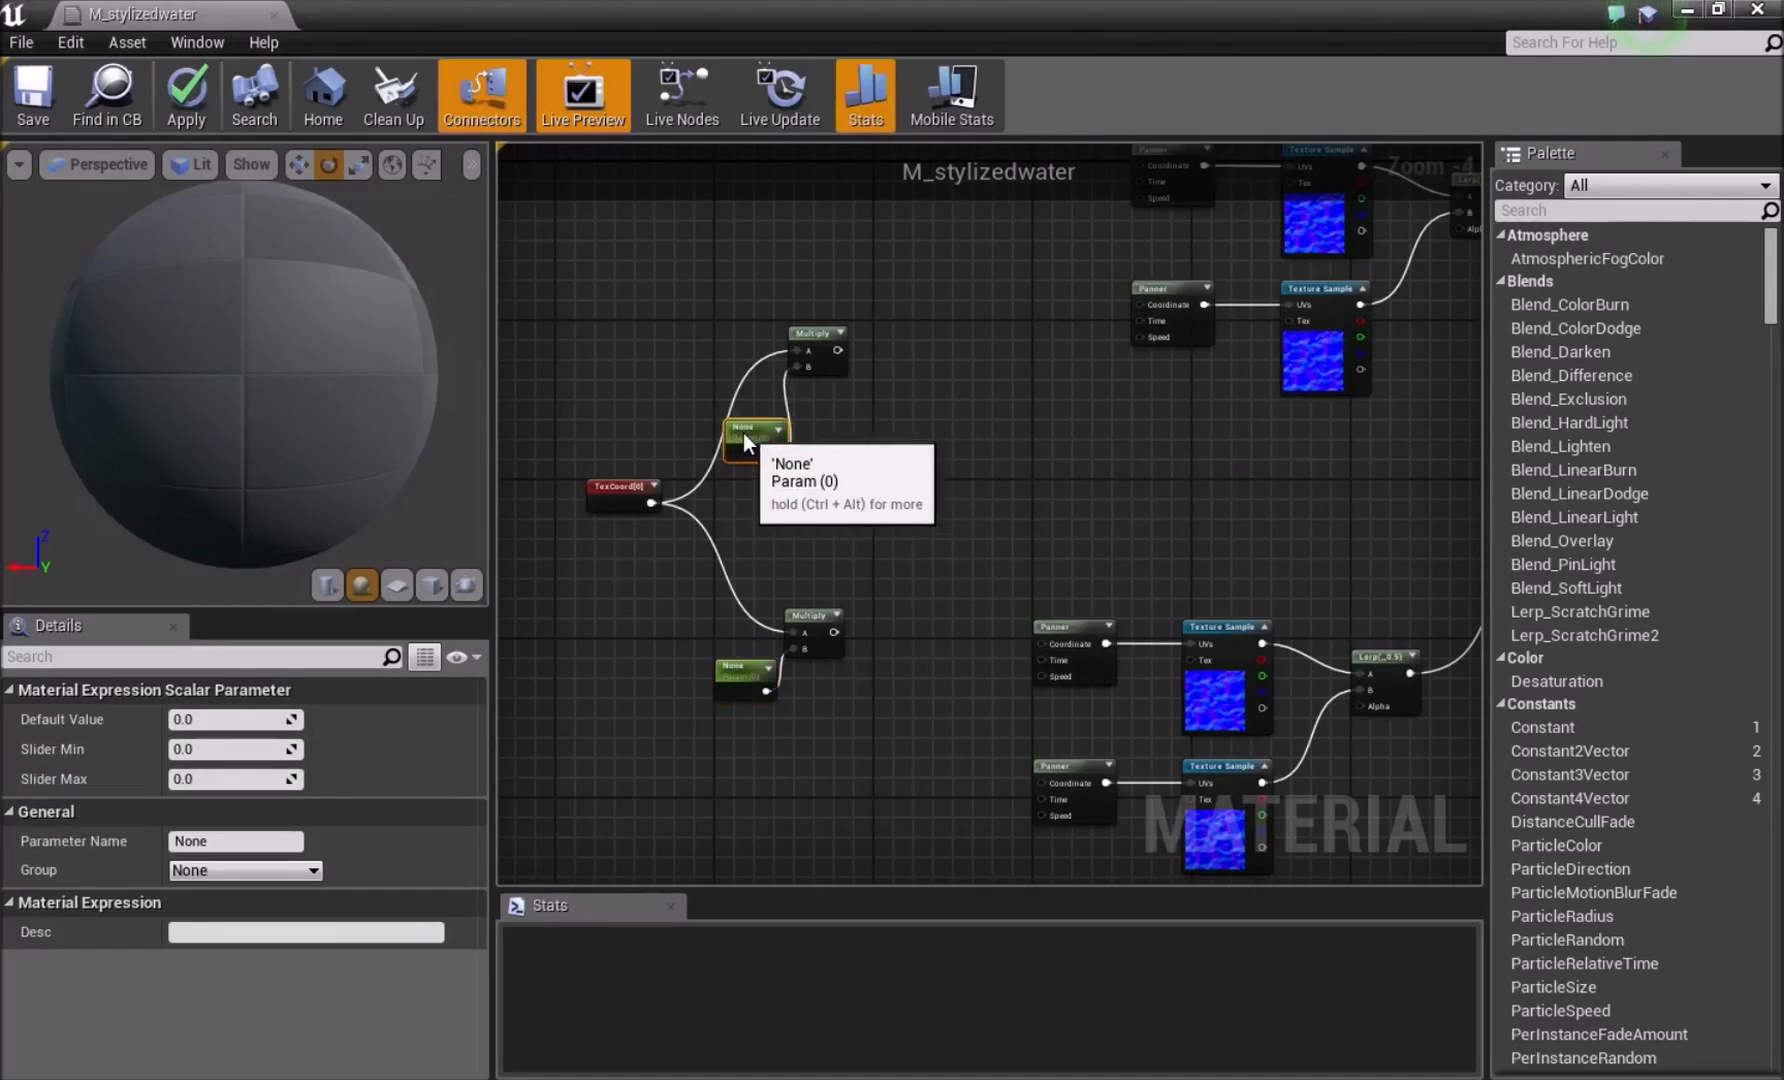
{"action": "left_click", "coordinate": [237, 838]}
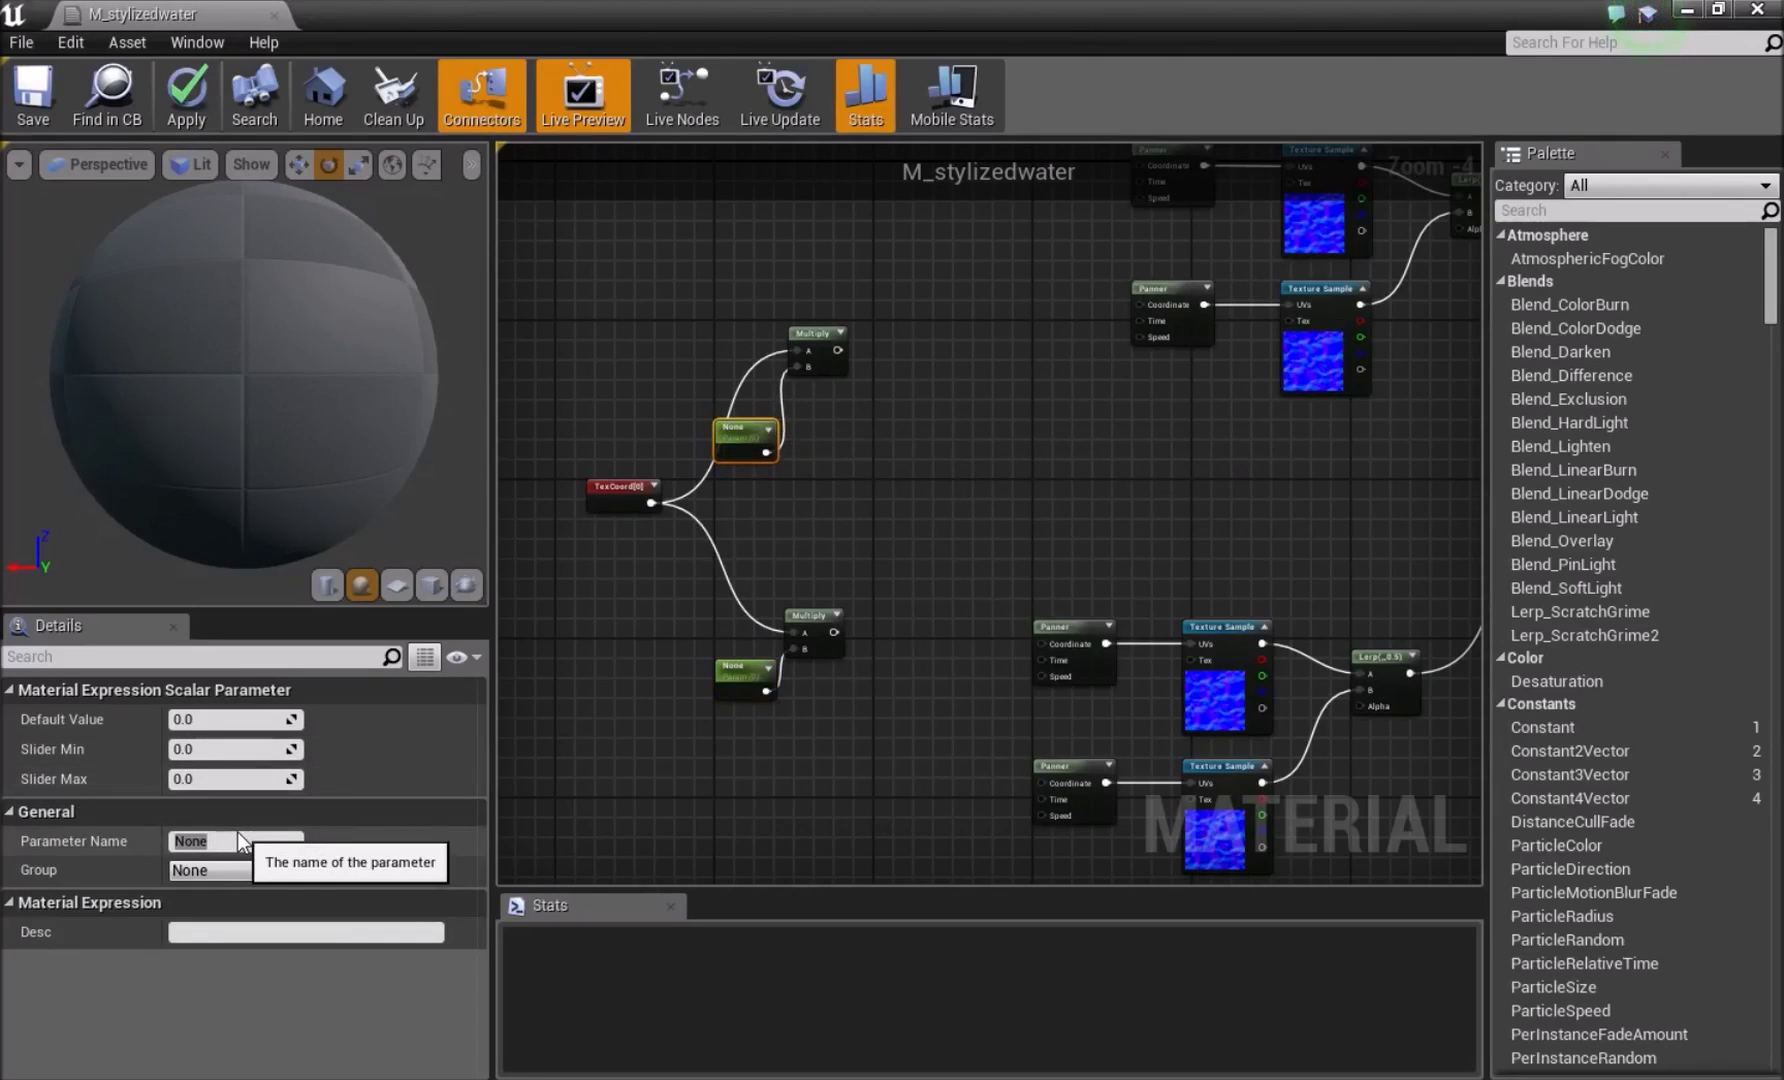
{"action": "left_click", "coordinate": [225, 718]}
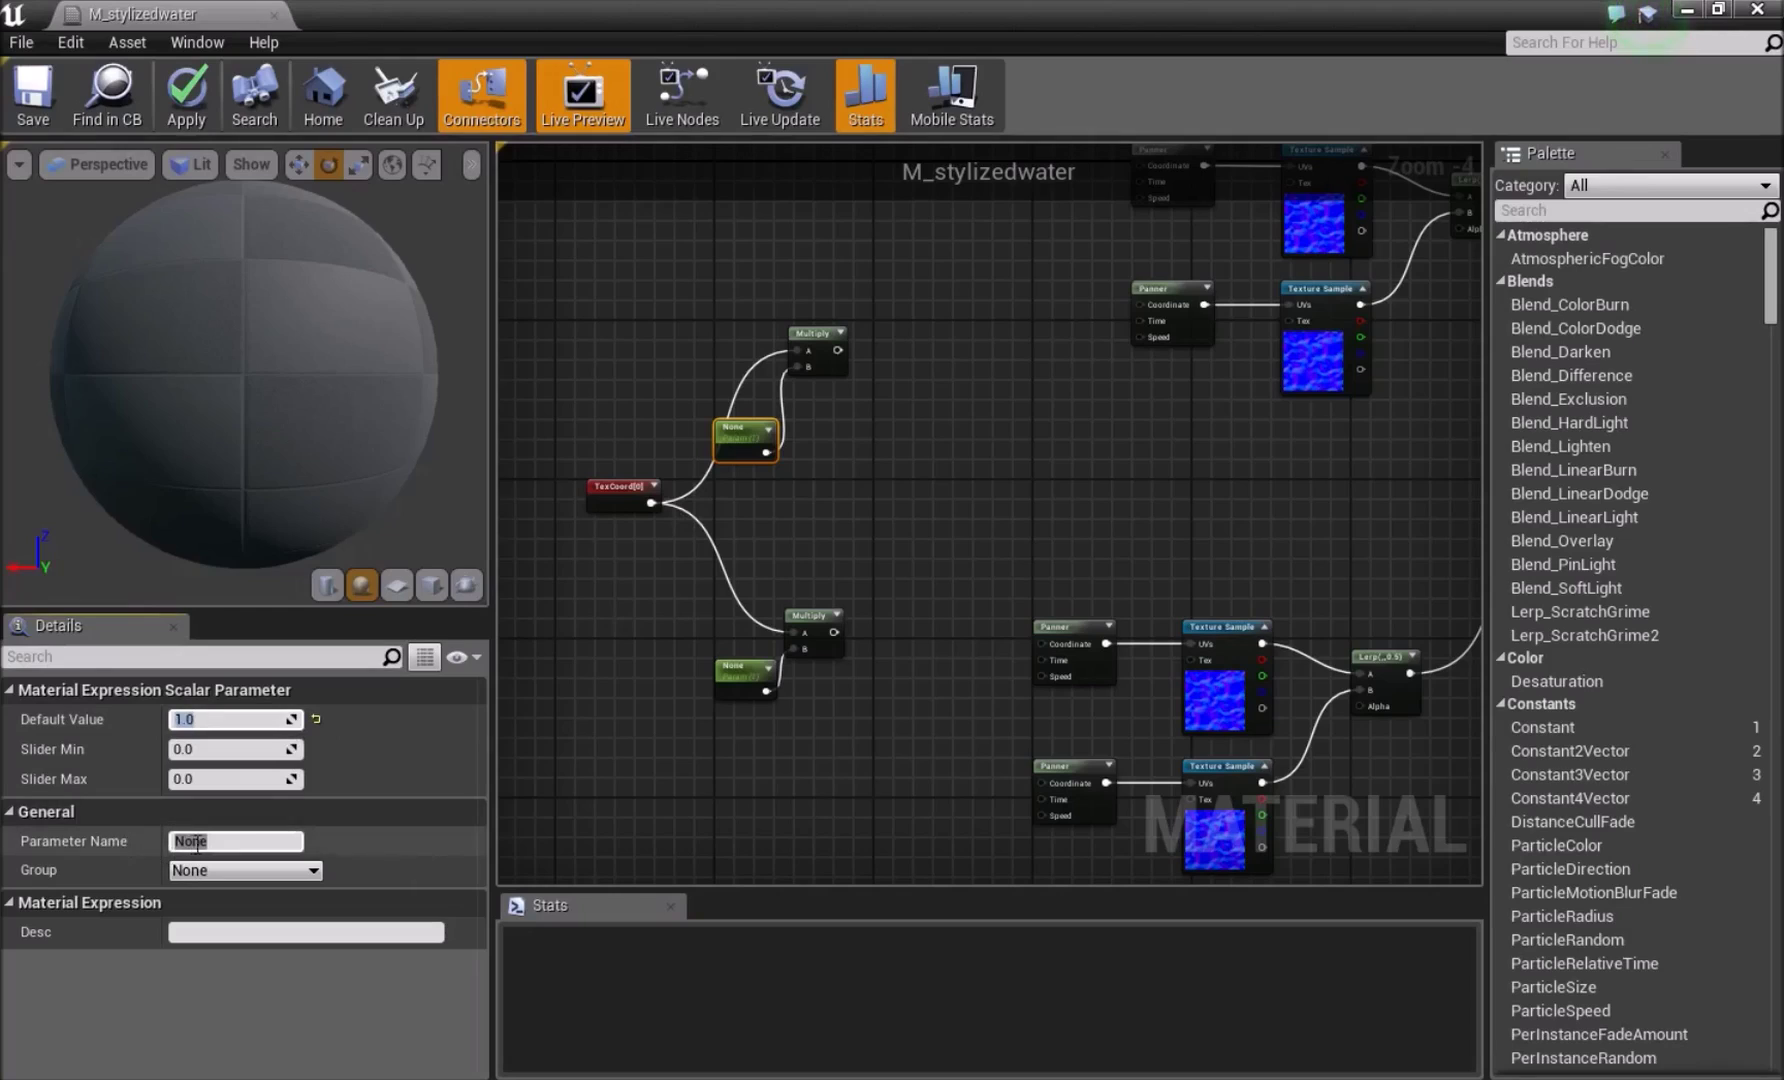
{"action": "left_click_drag", "start_coordinate": [228, 841], "coordinate": [140, 844]}
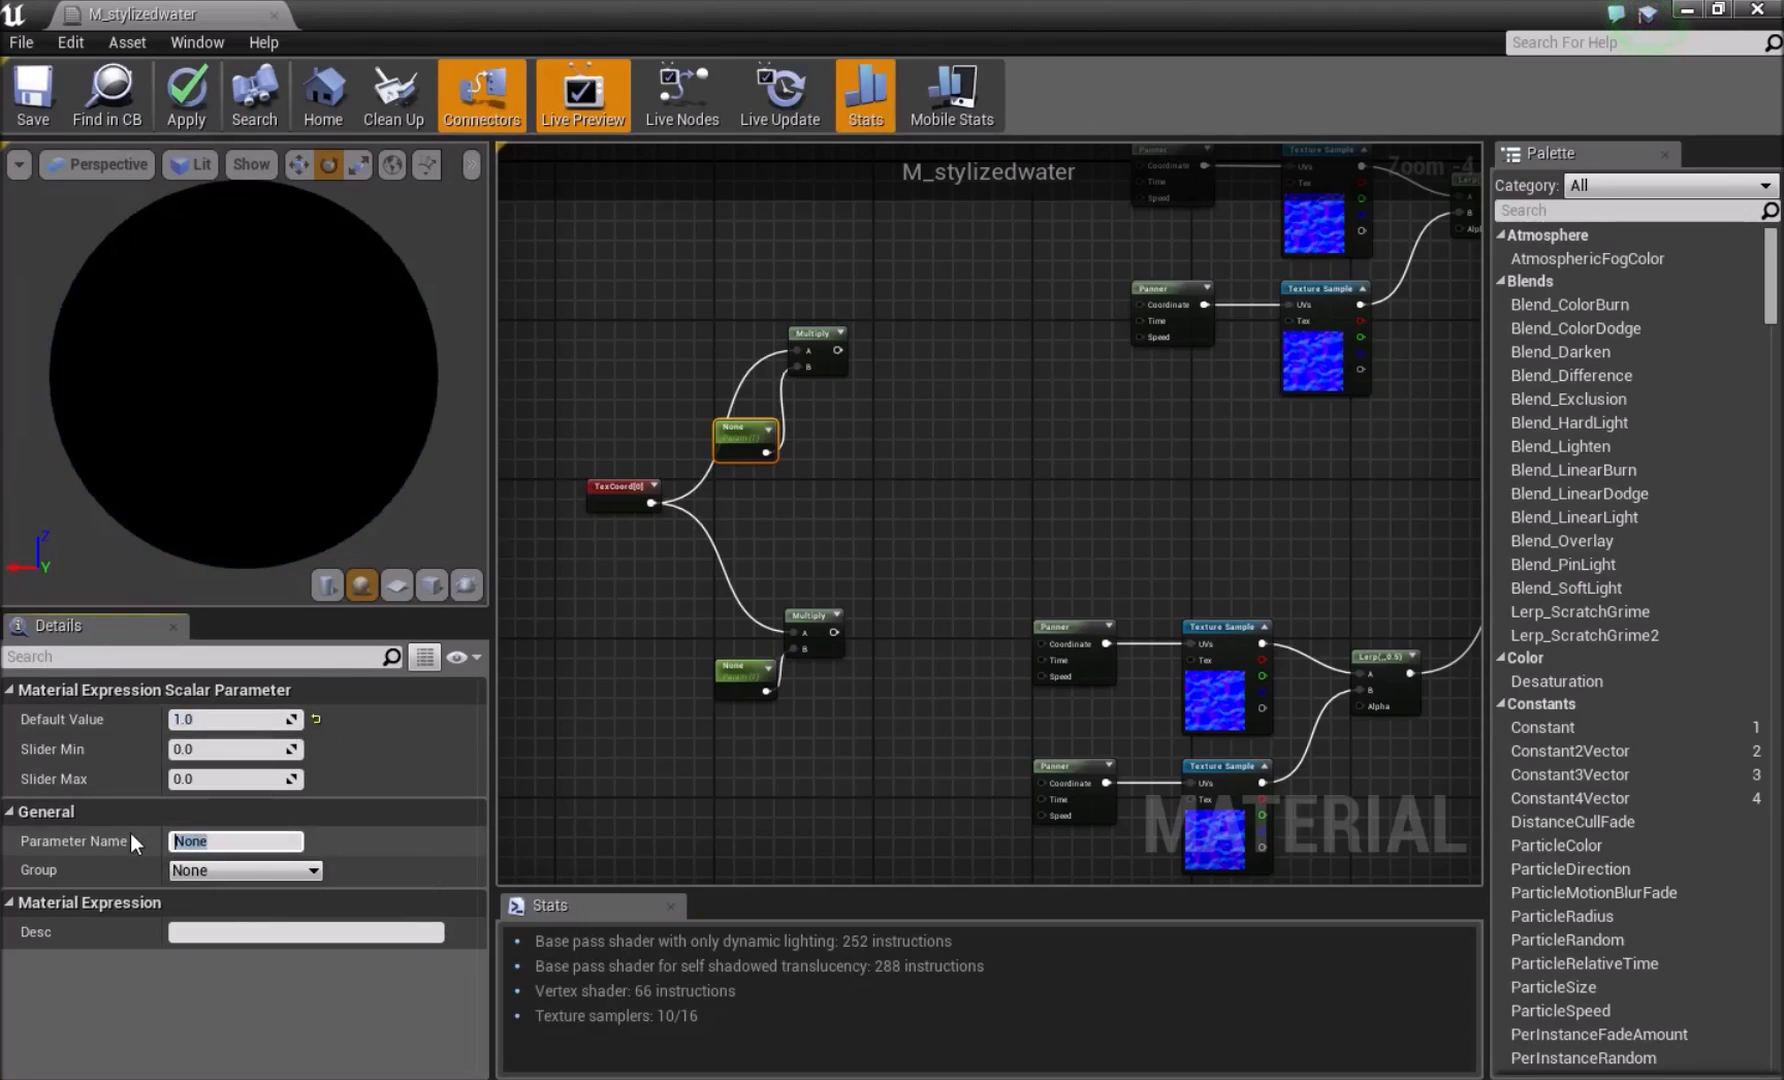
{"action": "type", "text": "Tilling 1"}
{"action": "key", "text": "Return"}
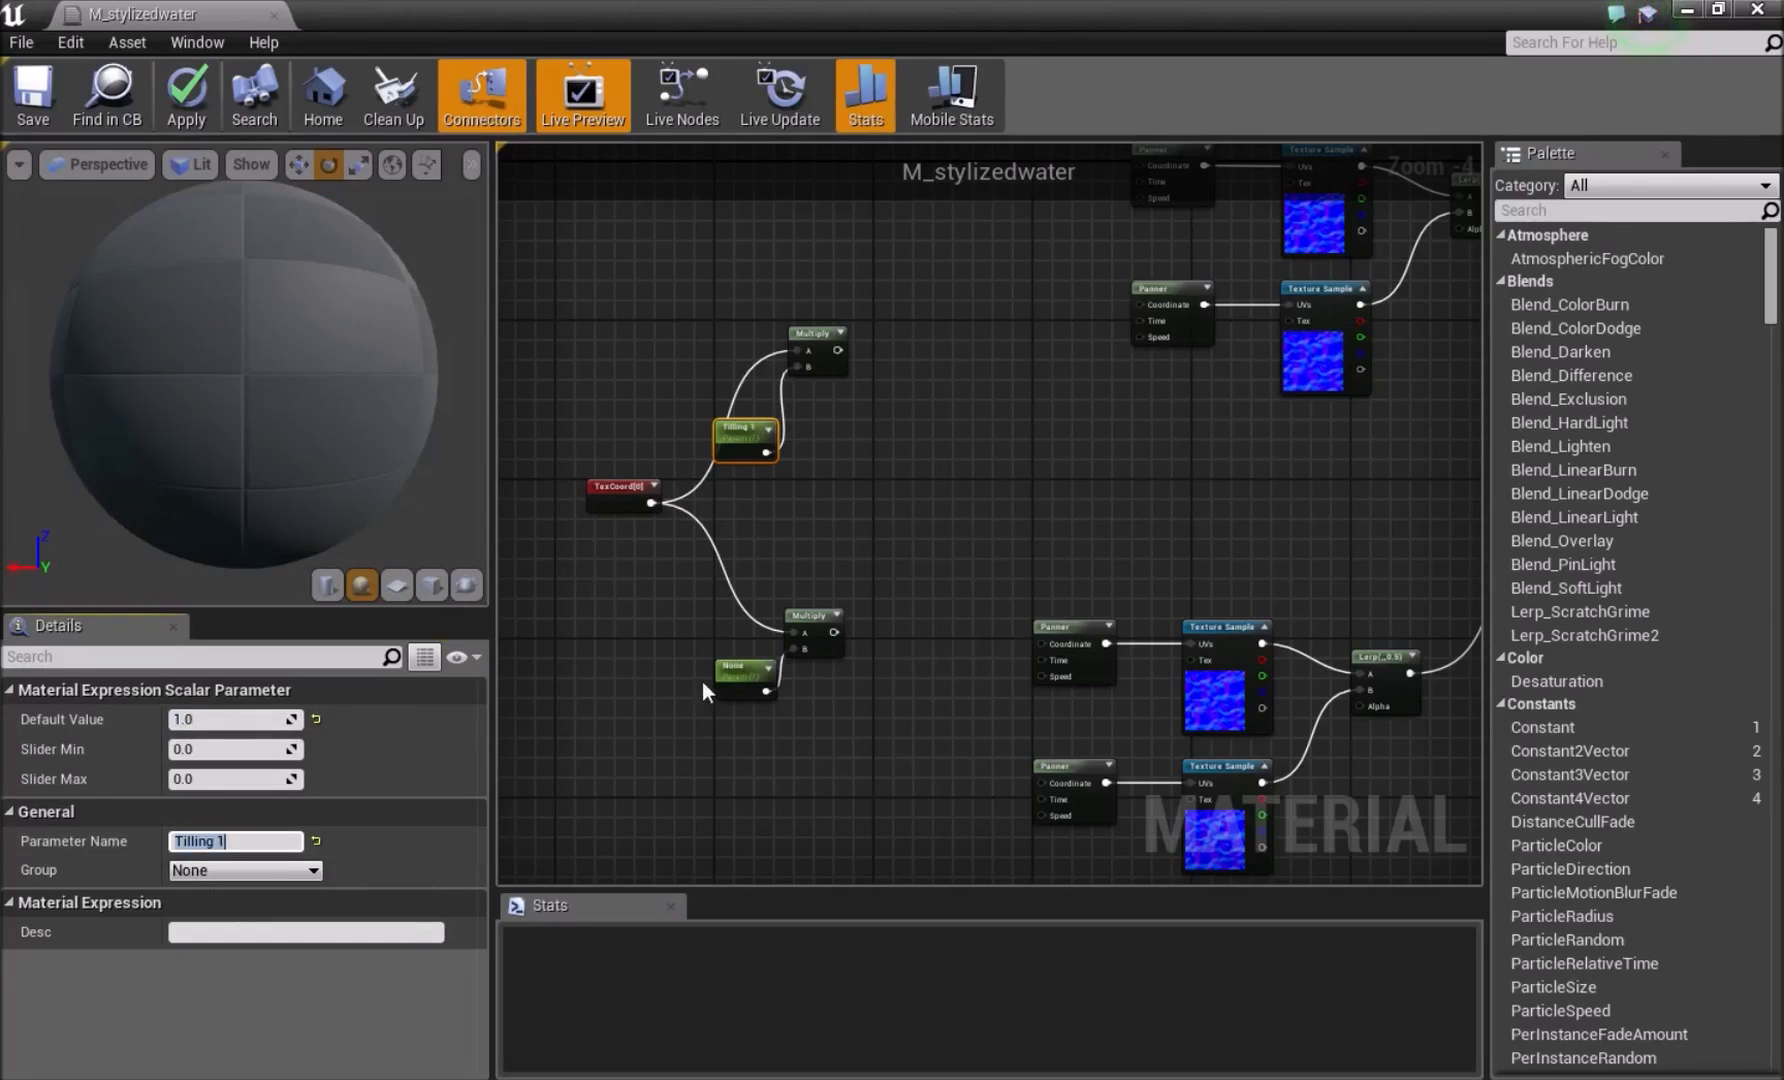
Name the lower Multiply's parameter Tilling 2, with a default value of 1
{"action": "left_click", "coordinate": [735, 668]}
{"action": "left_click", "coordinate": [283, 836]}
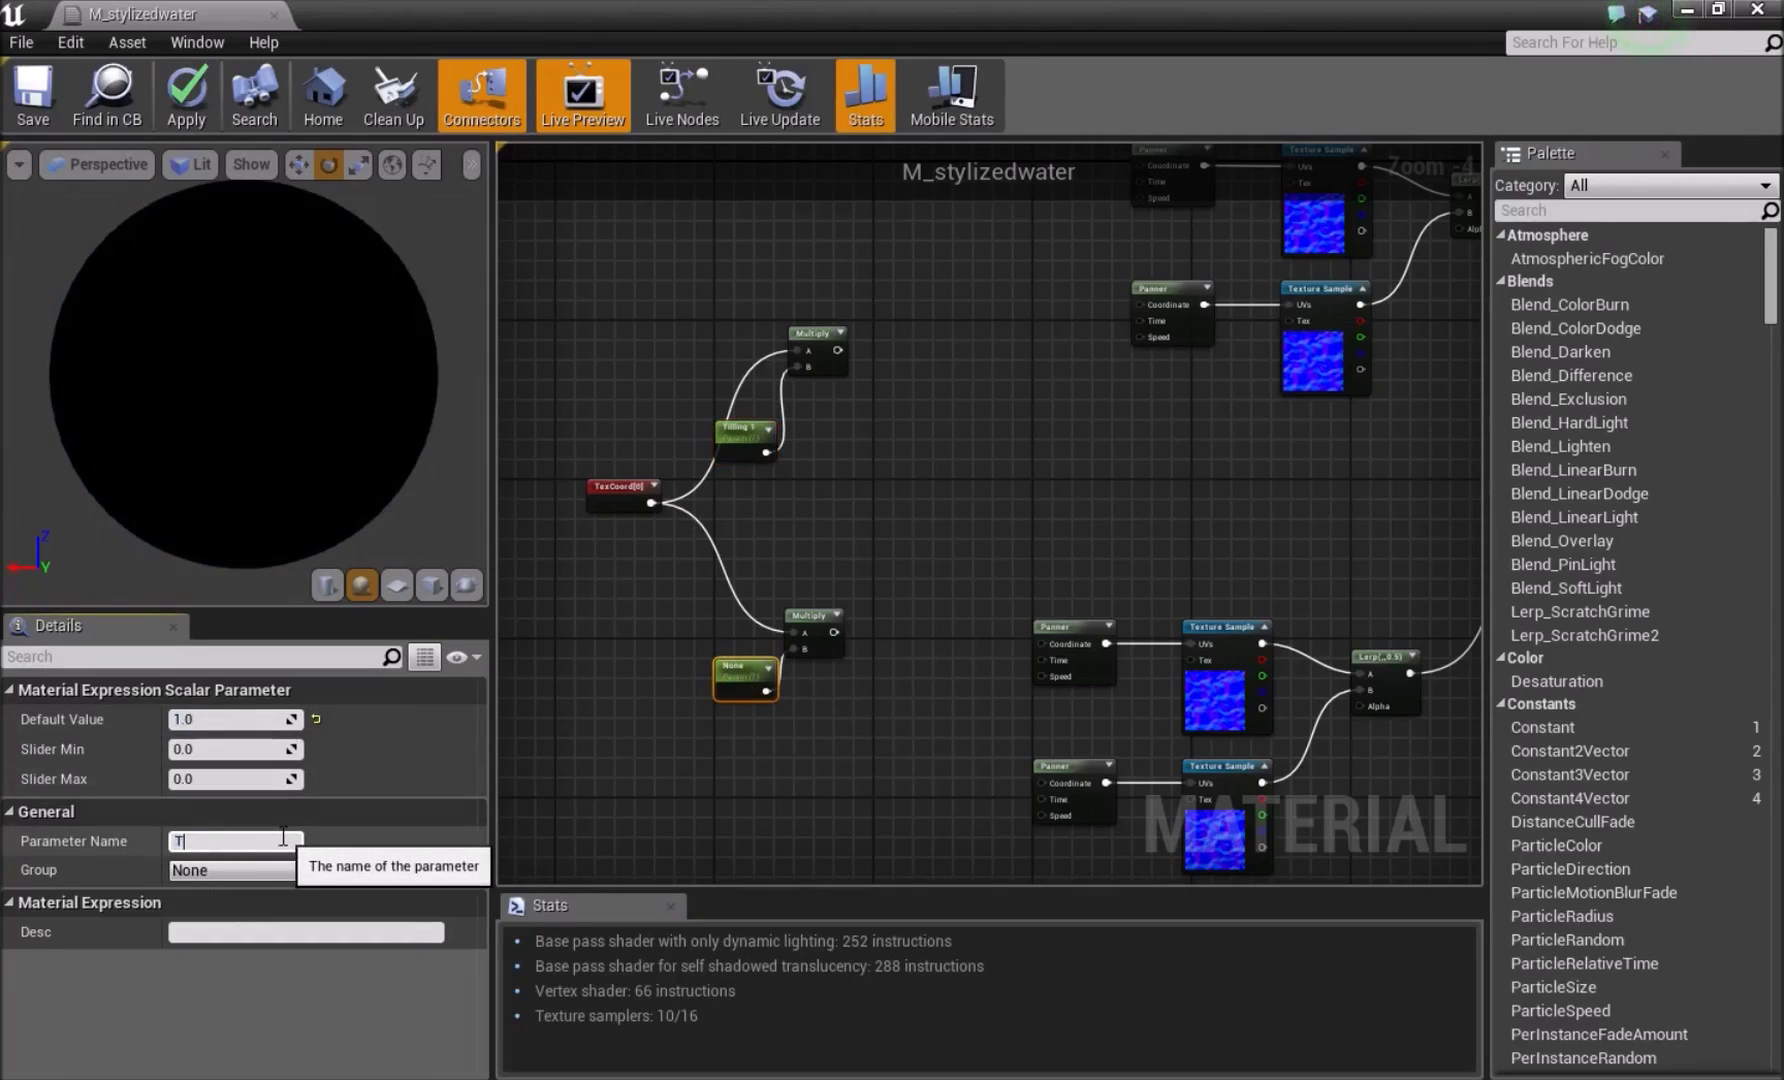
{"action": "type", "text": "Tilling 2"}
{"action": "key", "text": "Return"}
Move the texture coordinate, Multiply and tiling parameter nodes together farther away from the Panners
{"action": "left_click_drag", "start_coordinate": [570, 320], "coordinate": [855, 680]}
{"action": "right_click_drag", "start_coordinate": [644, 502], "coordinate": [644, 403]}
{"action": "left_click", "coordinate": [640, 398]}
{"action": "left_click_drag", "start_coordinate": [562, 234], "coordinate": [840, 580]}
{"action": "left_click_drag", "start_coordinate": [750, 343], "coordinate": [649, 376]}
{"action": "left_click", "coordinate": [655, 374]}
{"action": "left_click", "coordinate": [800, 367]}
Connect the Tilling 1 Multiply to the Coordinate inputs of both upper Panners
{"action": "right_click_drag", "start_coordinate": [806, 367], "coordinate": [726, 451]}
{"action": "left_click_drag", "start_coordinate": [633, 303], "coordinate": [1069, 255]}
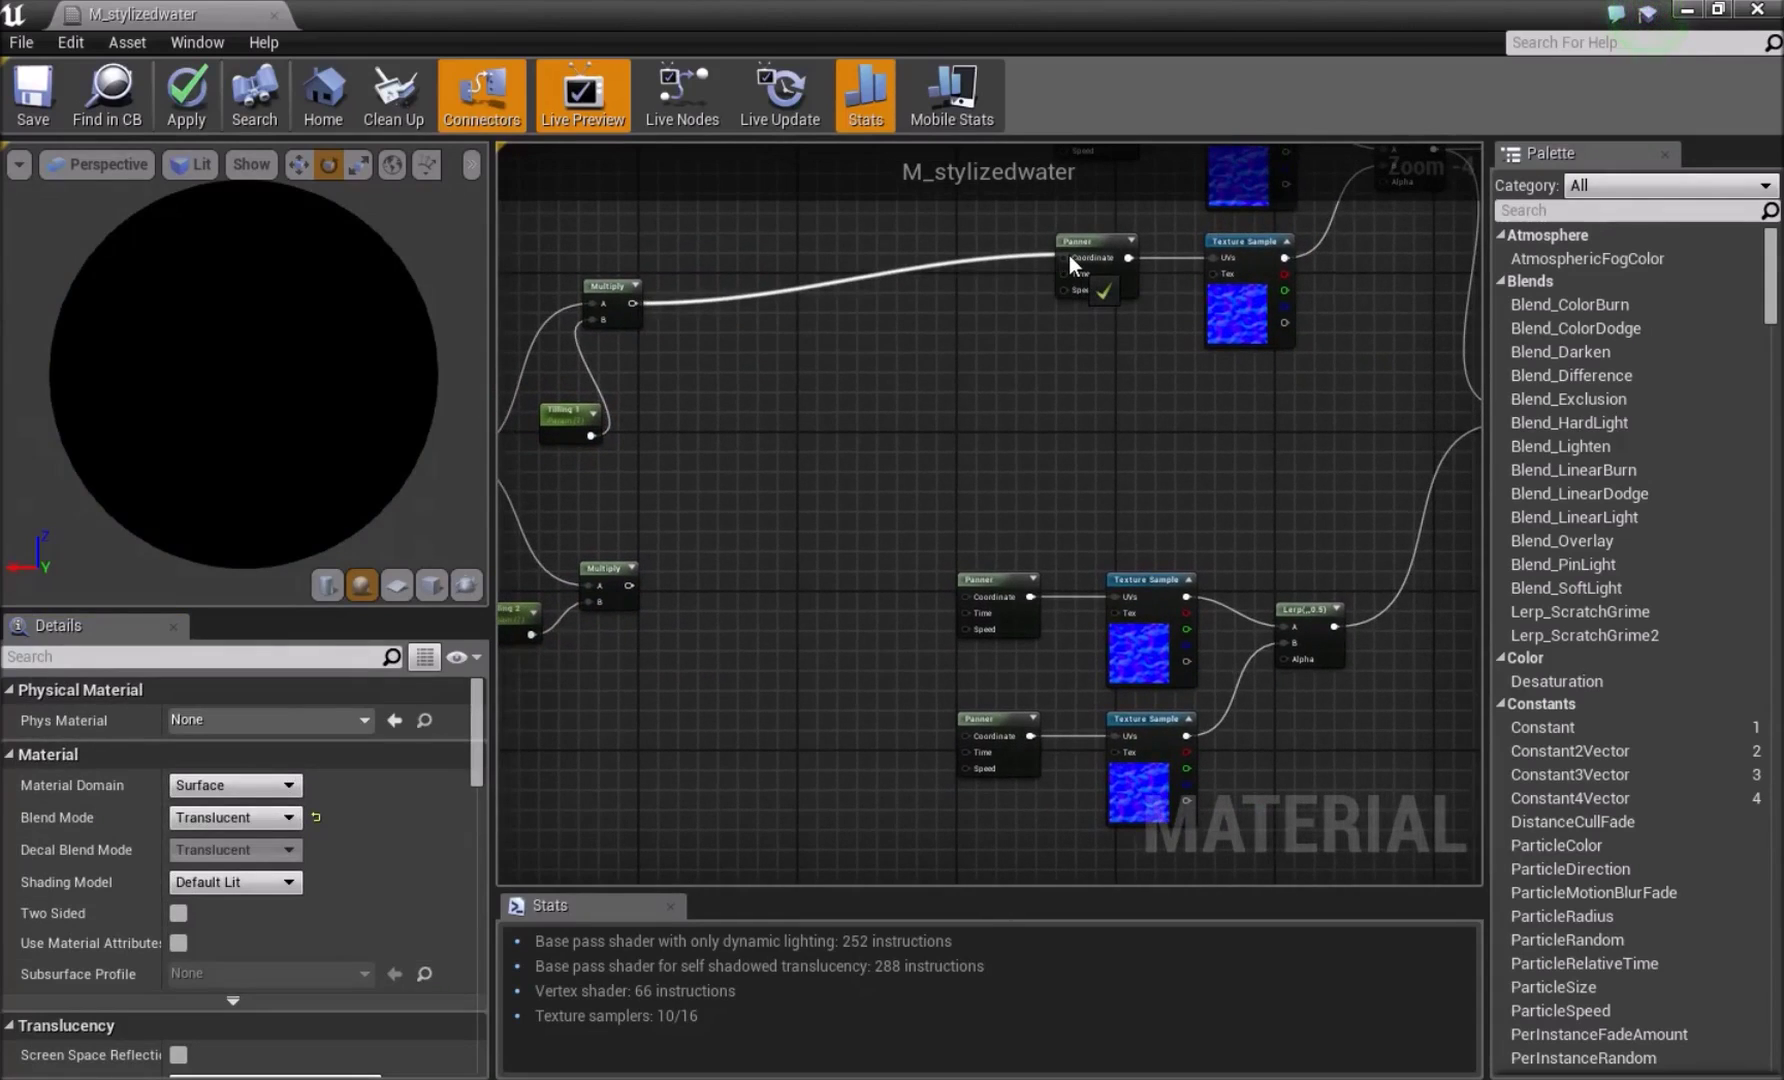
{"action": "left_click_drag", "start_coordinate": [1069, 255], "coordinate": [1069, 255]}
{"action": "right_click_drag", "start_coordinate": [783, 244], "coordinate": [755, 437]}
{"action": "left_click_drag", "start_coordinate": [606, 500], "coordinate": [1047, 312]}
Connect the Tilling 2 Multiply to the Coordinate inputs of both lower Panners
{"action": "right_click_drag", "start_coordinate": [606, 769], "coordinate": [730, 511]}
{"action": "left_click_drag", "start_coordinate": [725, 521], "coordinate": [740, 532]}
{"action": "left_click_drag", "start_coordinate": [1034, 556], "coordinate": [1063, 525]}
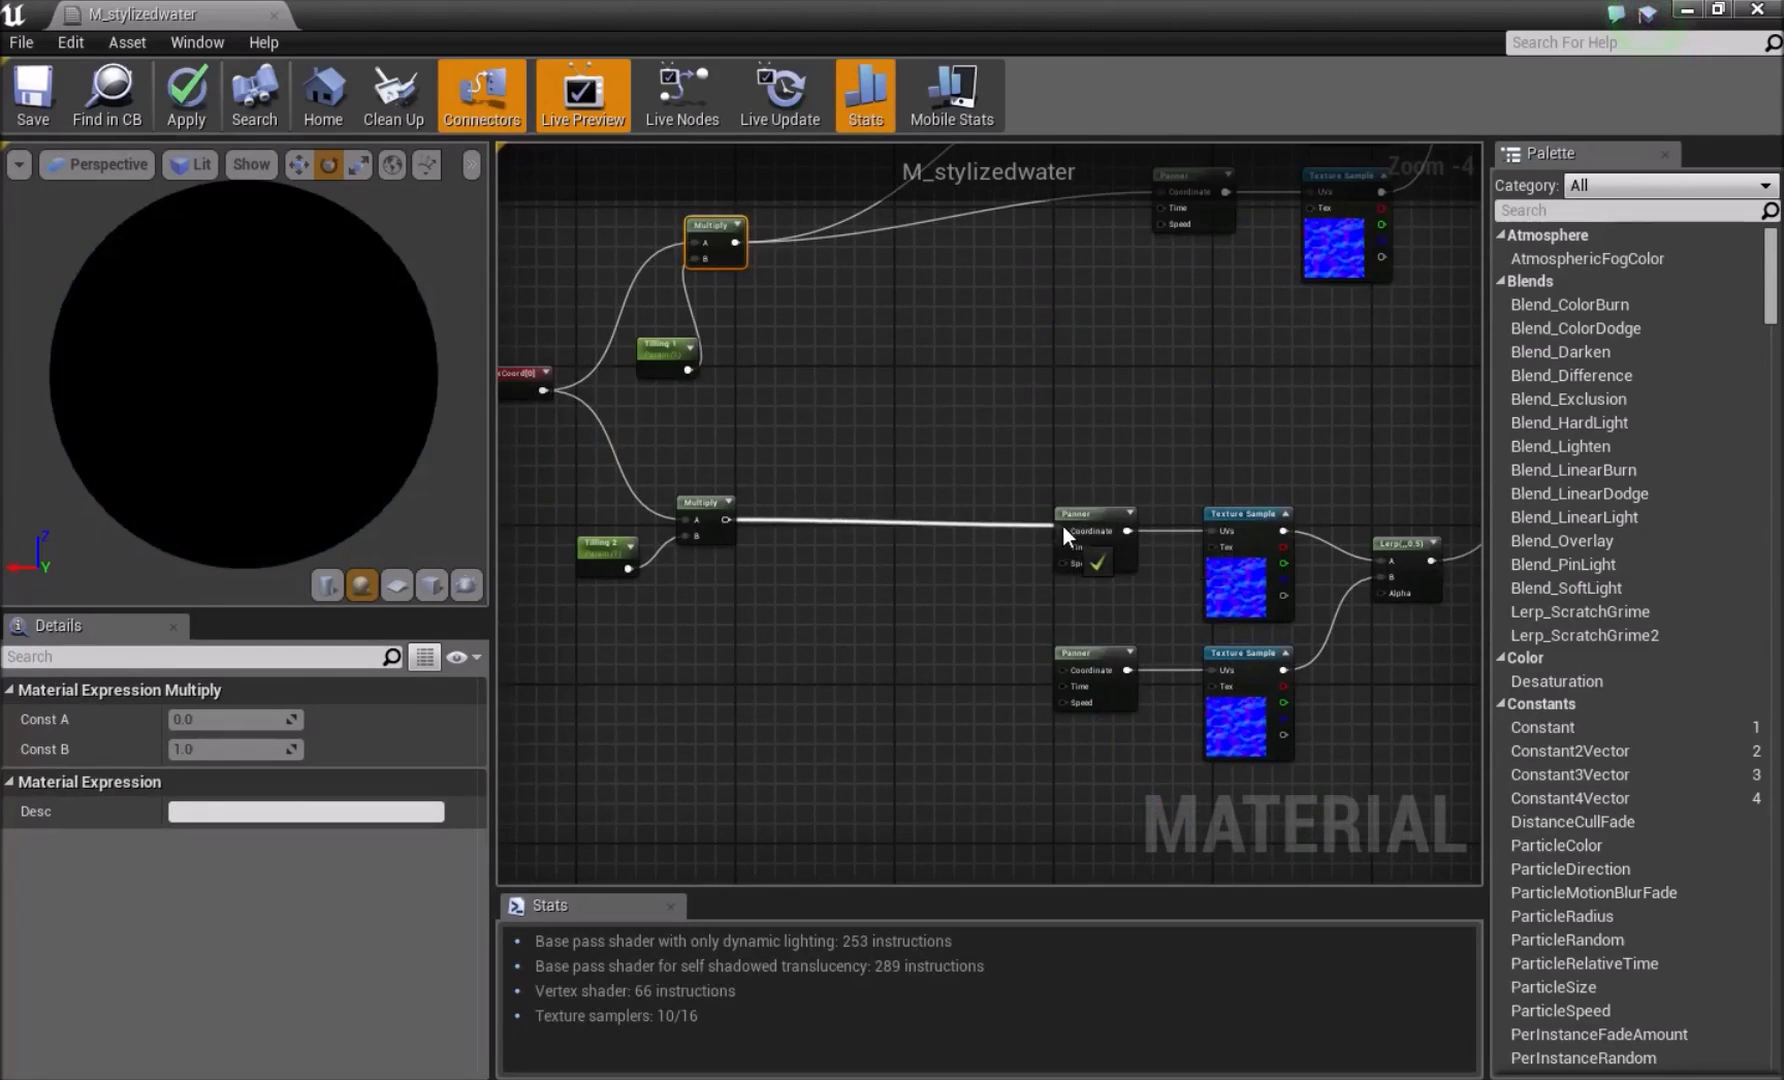
{"action": "left_click_drag", "start_coordinate": [726, 519], "coordinate": [1064, 669]}
Set the default value of the Tilling 2 parameter to 0.5
{"action": "left_click", "coordinate": [591, 544]}
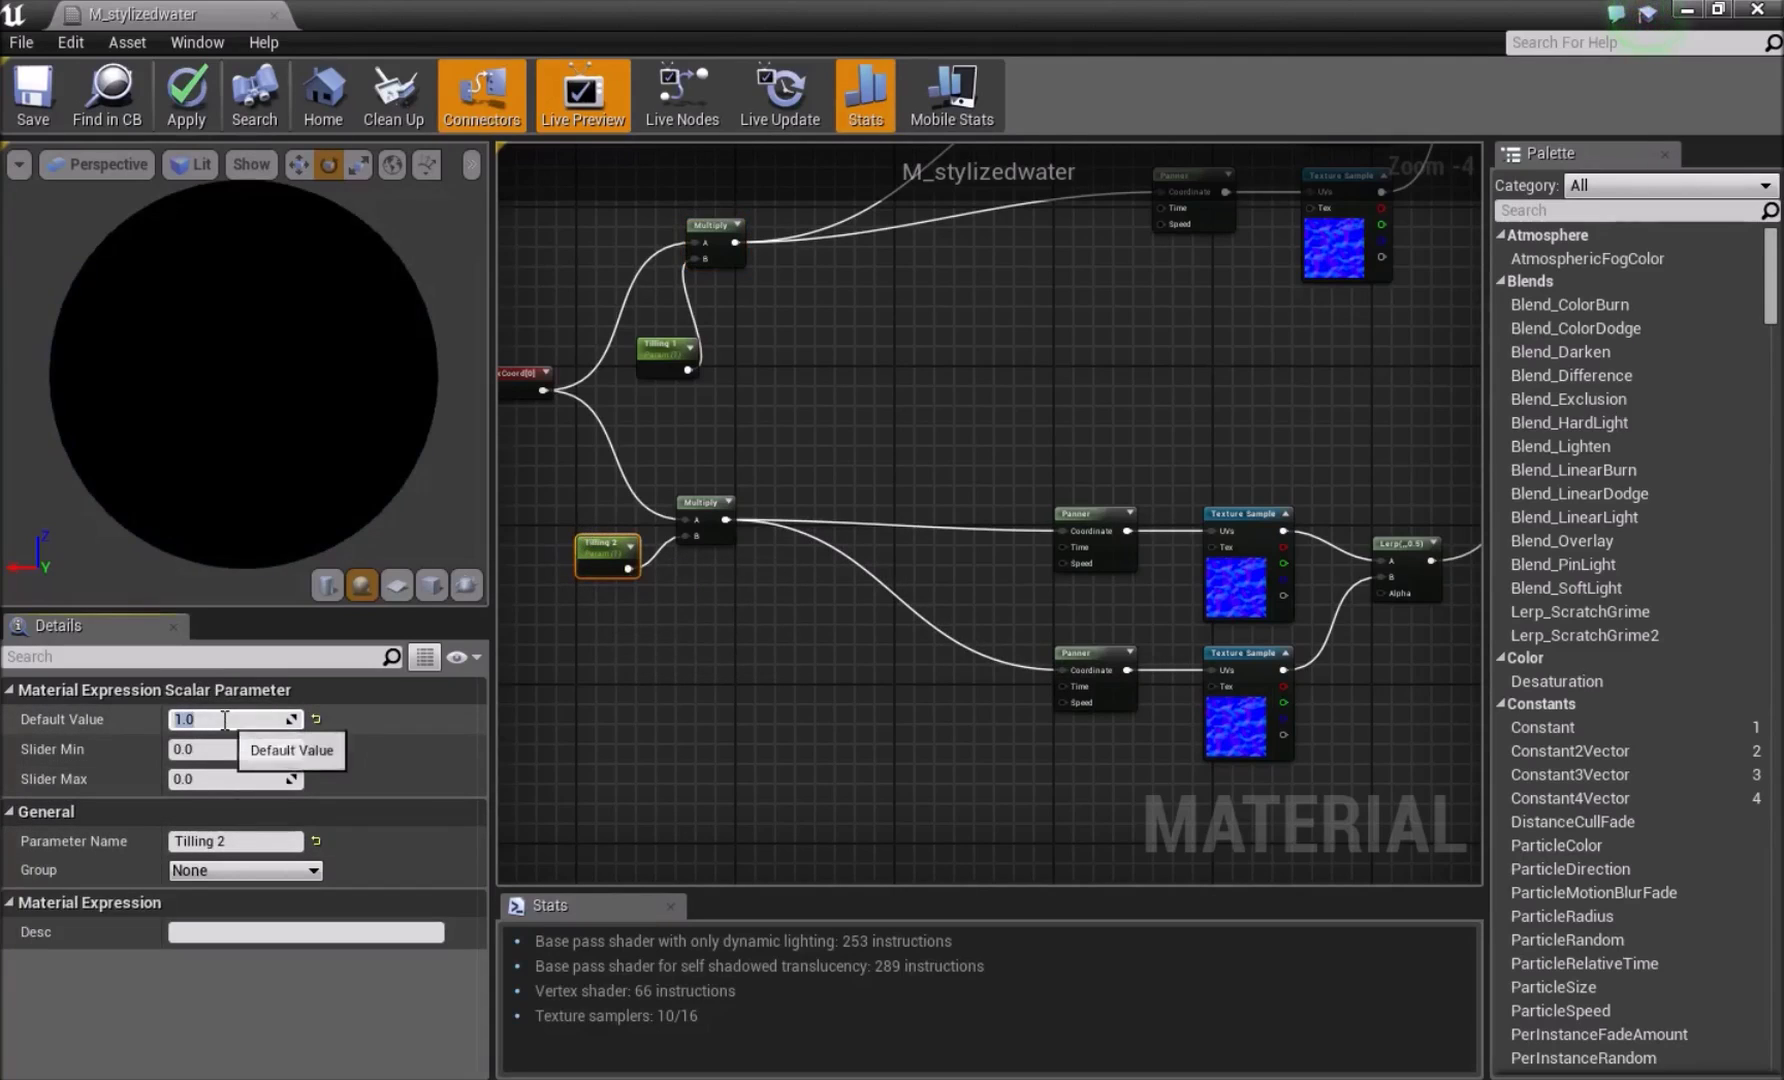
{"action": "type", "text": "0.5"}
{"action": "key", "text": "Return"}
{"action": "right_click_drag", "start_coordinate": [800, 418], "coordinate": [790, 650]}
{"action": "left_click", "coordinate": [628, 576]}
Add an Absolute World Position node in the gap between the upper and lower pairs of Panners
{"action": "right_click_drag", "start_coordinate": [1004, 554], "coordinate": [776, 536]}
{"action": "left_click", "coordinate": [833, 539]}
{"action": "right_click_drag", "start_coordinate": [936, 575], "coordinate": [966, 556]}
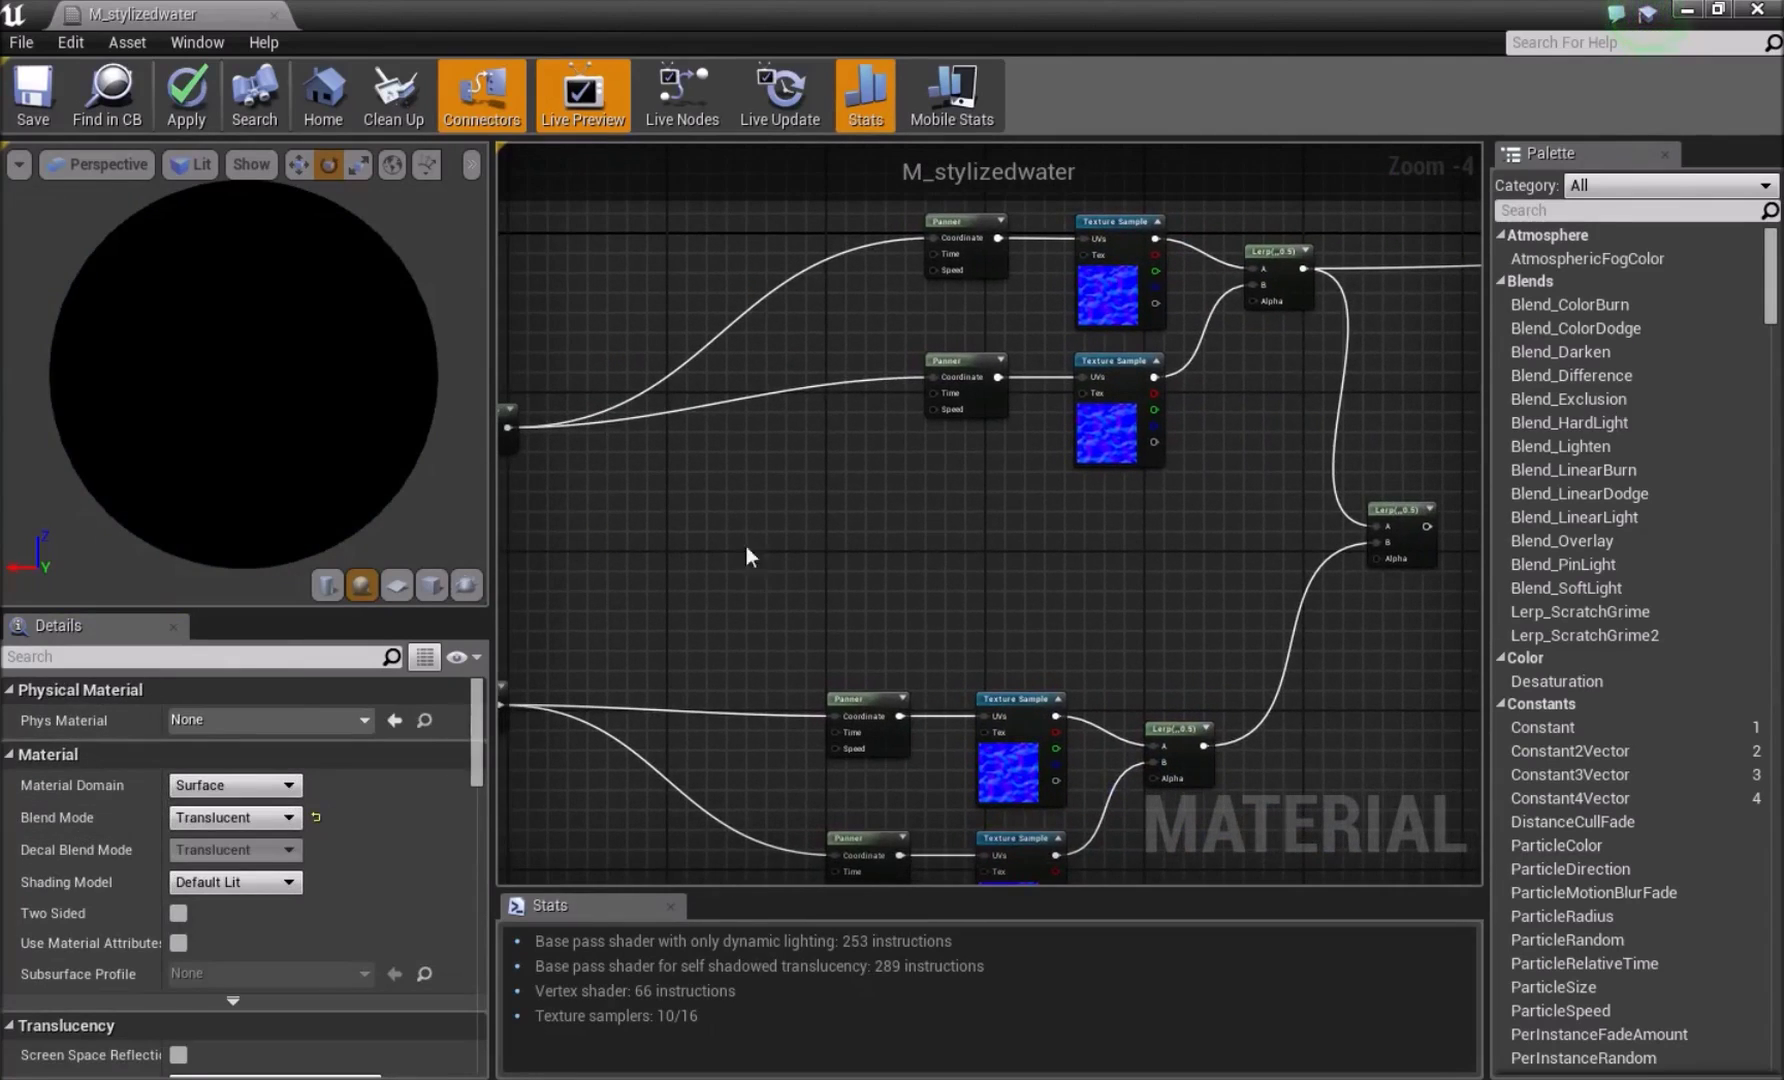
{"action": "right_click", "coordinate": [637, 507]}
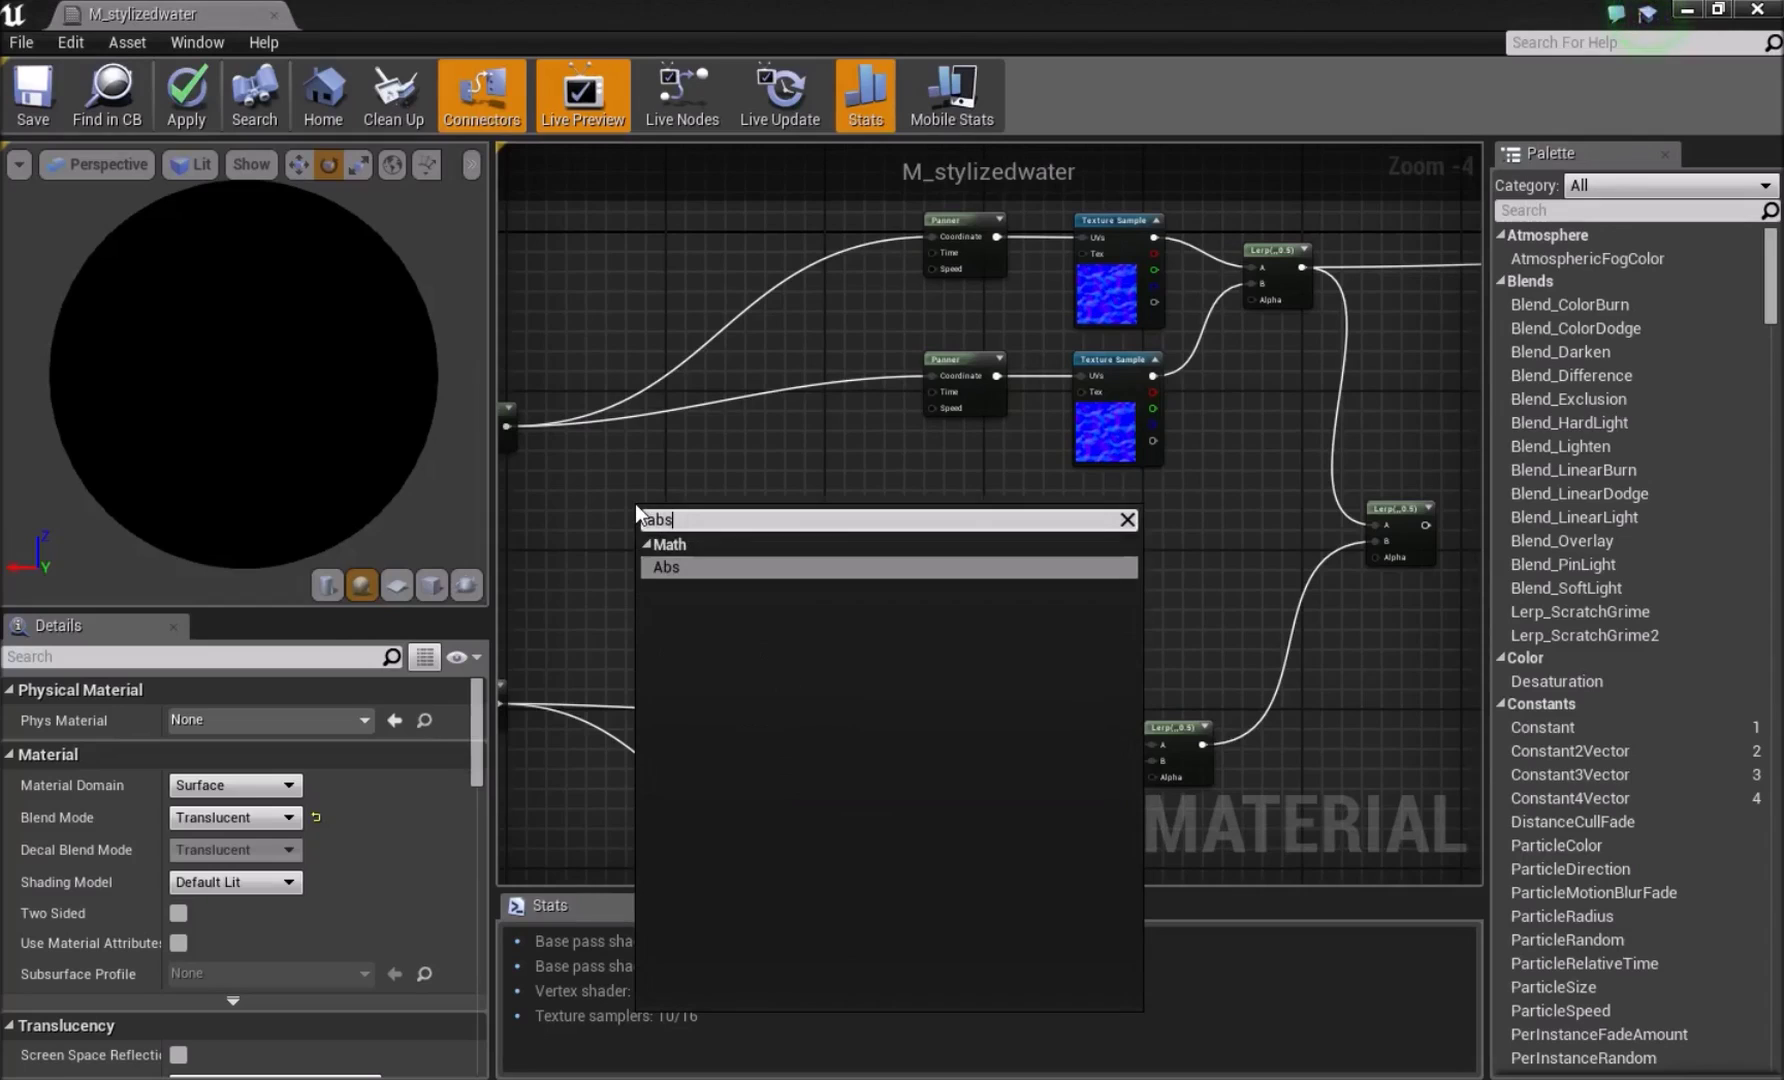
{"action": "type", "text": "wor"}
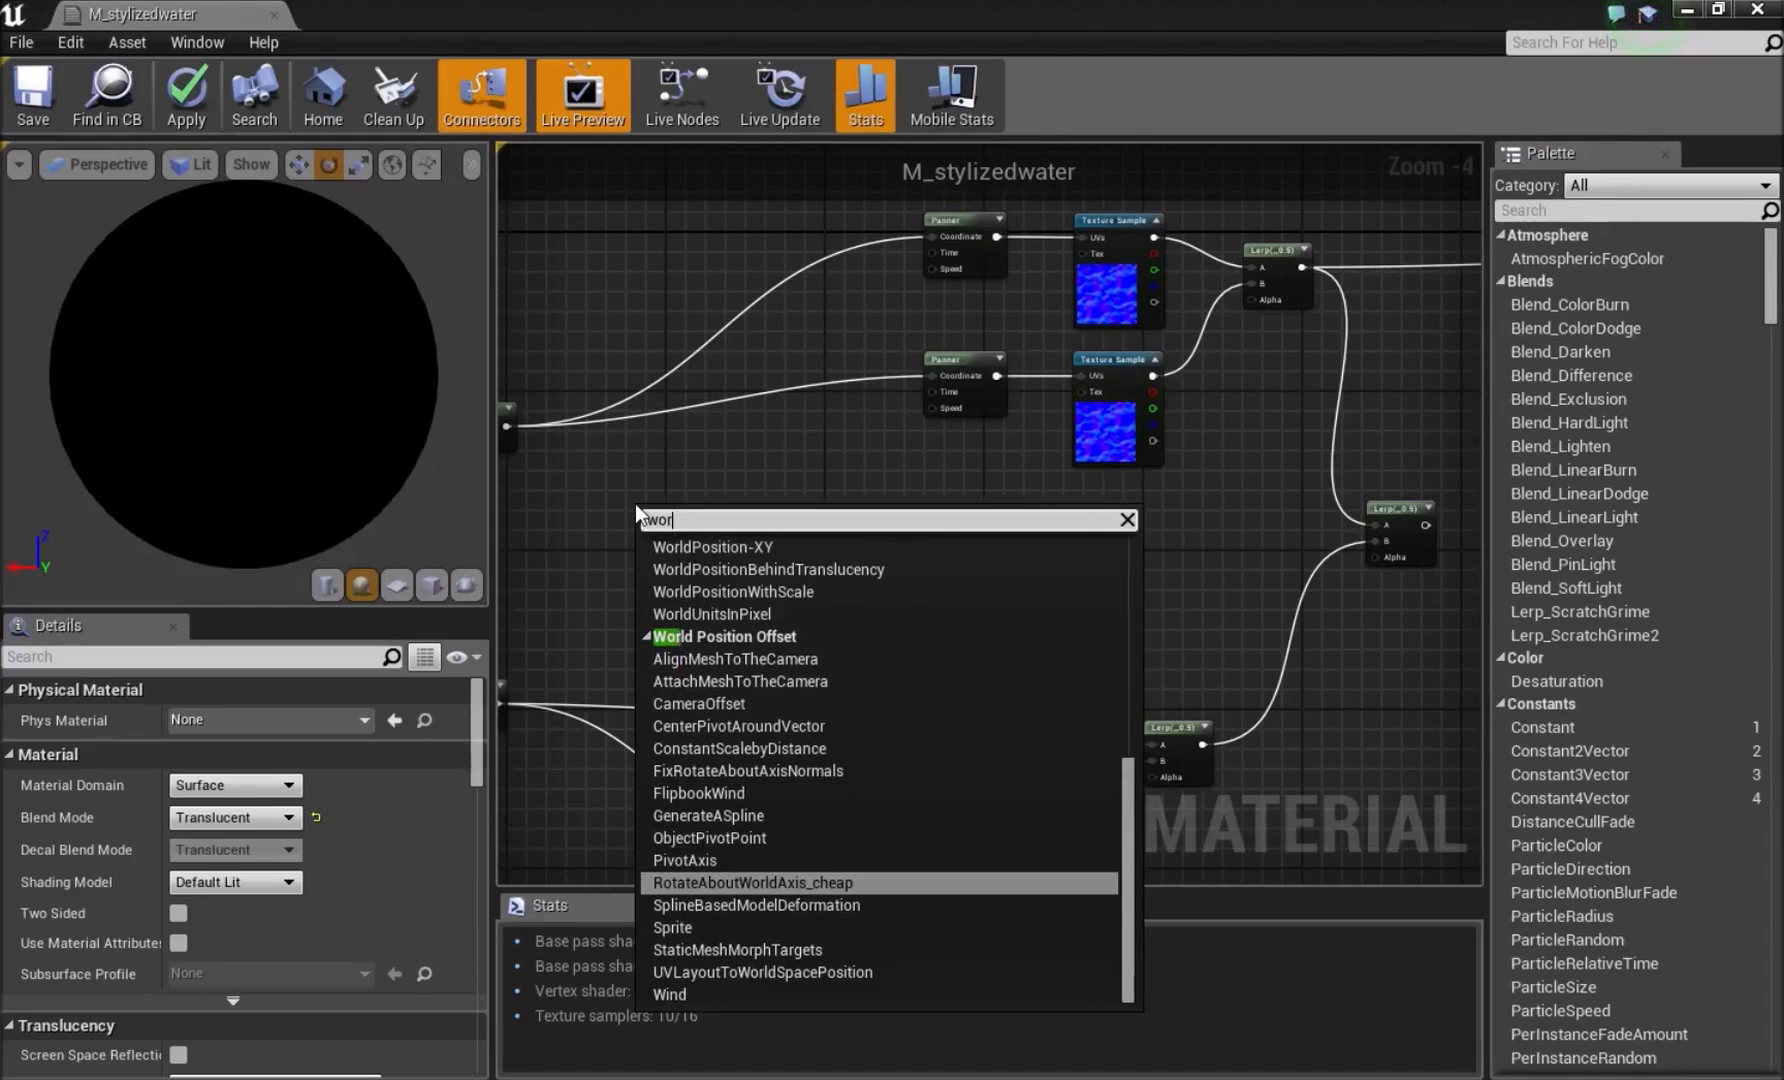
{"action": "type", "text": "ldpos"}
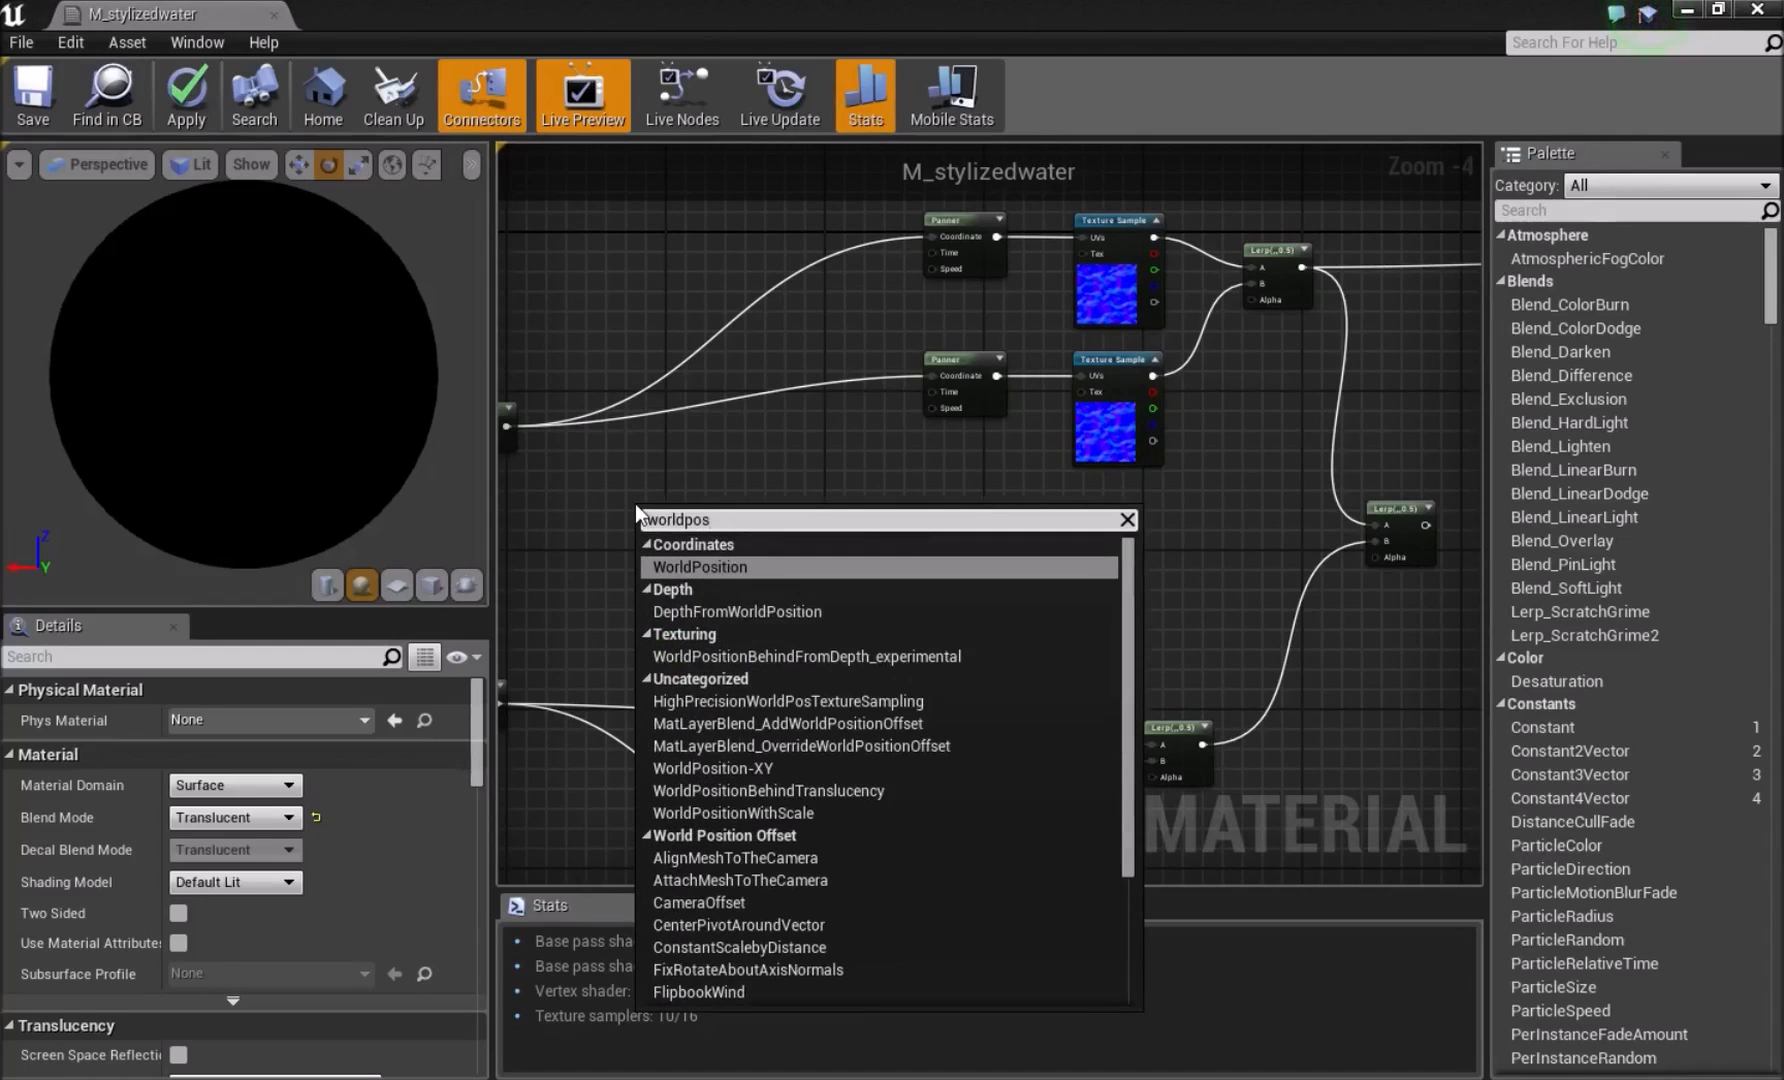
{"action": "left_click", "coordinate": [693, 566]}
{"action": "left_click_drag", "start_coordinate": [691, 522], "coordinate": [650, 482]}
Add a Camera Position node and place it directly below the Absolute World Position node
{"action": "scroll", "coordinate": [652, 529], "scroll_direction": "up", "scroll_amount": 3}
{"action": "right_click", "coordinate": [641, 549]}
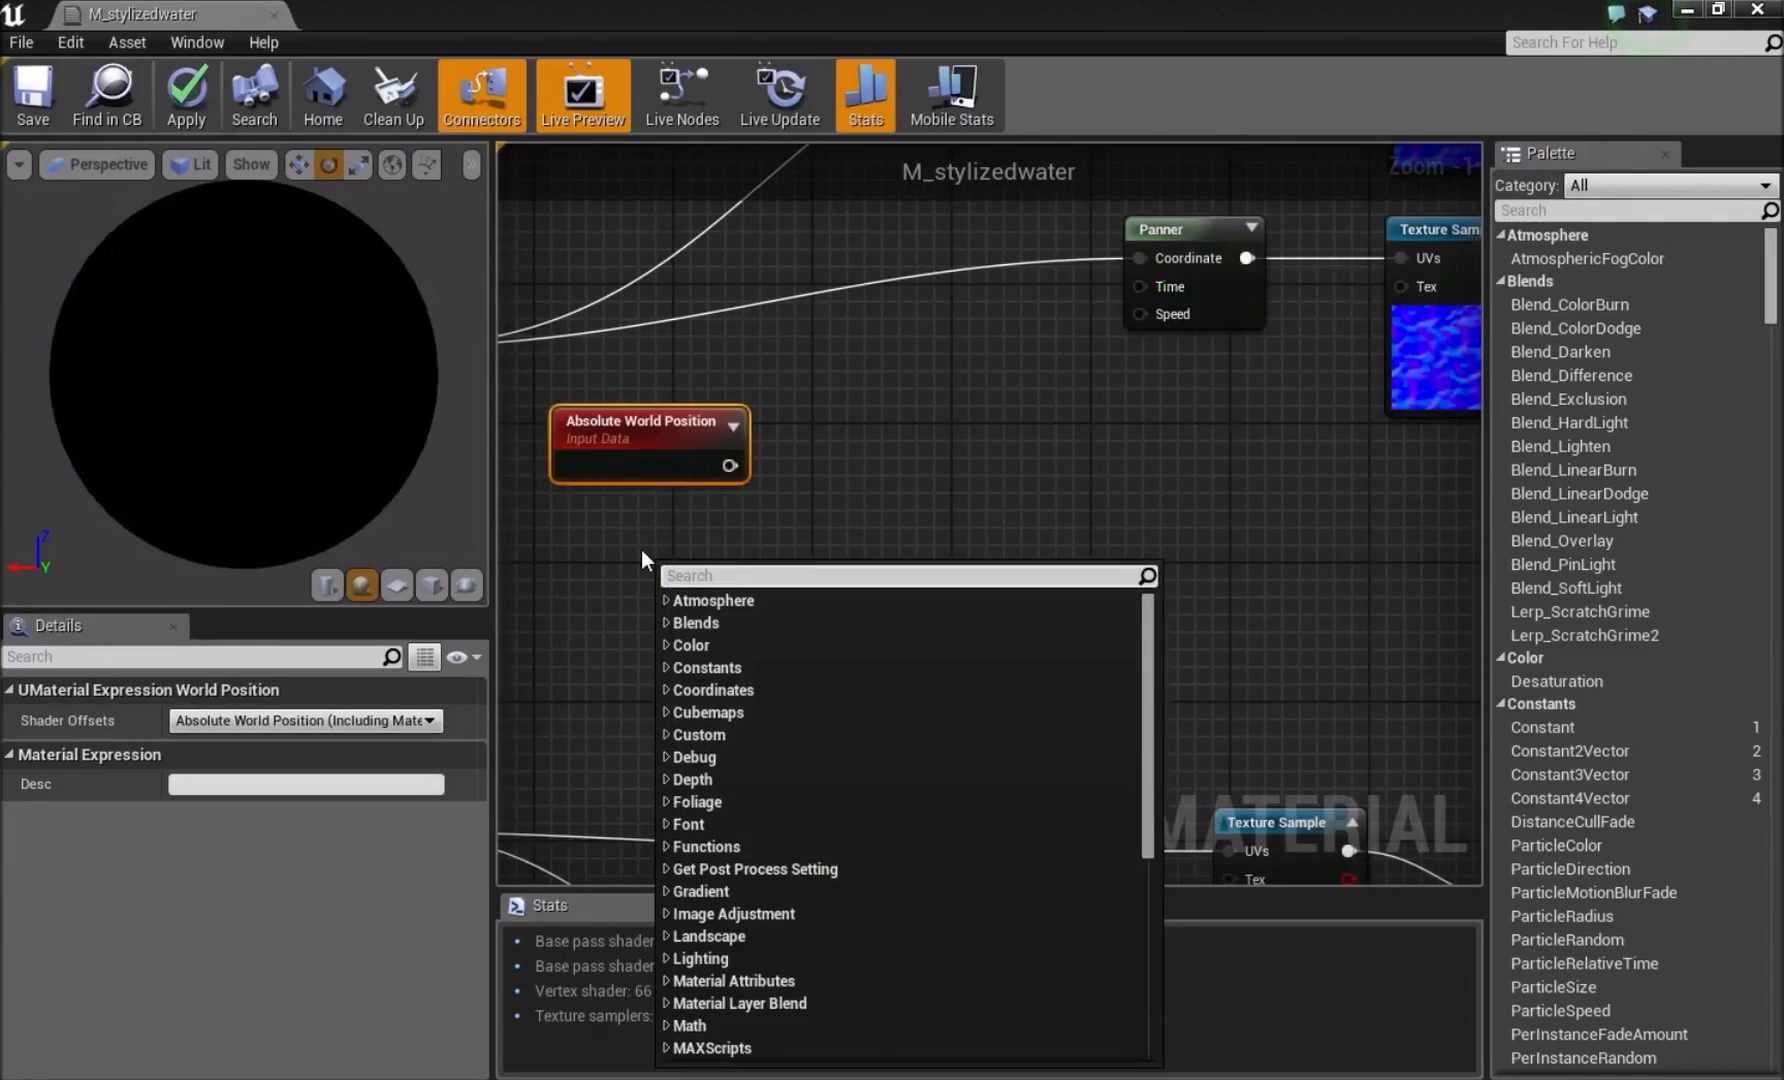
{"action": "type", "text": "camera"}
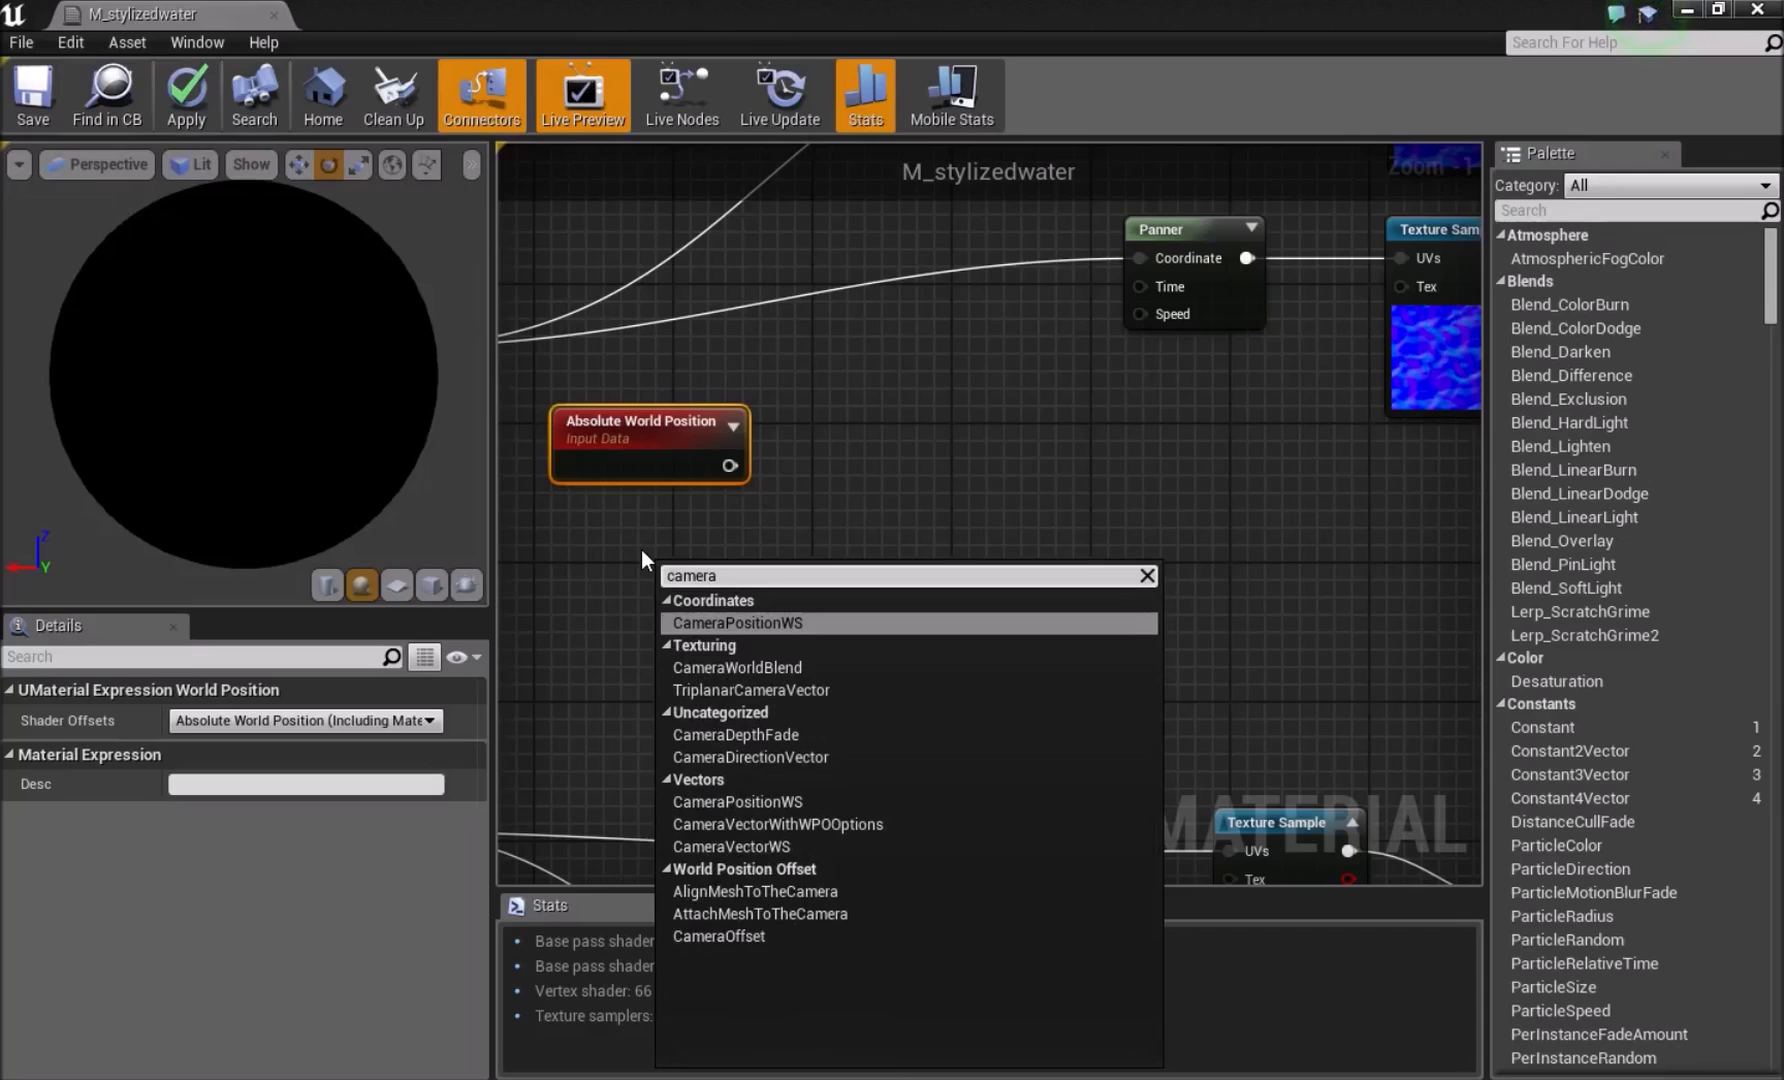
{"action": "left_click", "coordinate": [724, 621]}
{"action": "left_click_drag", "start_coordinate": [695, 573], "coordinate": [633, 524]}
{"action": "left_click", "coordinate": [800, 514]}
Add a Distance node, connecting Absolute World Position to its A input and Camera Position to its B input
{"action": "right_click_drag", "start_coordinate": [864, 522], "coordinate": [856, 532]}
{"action": "scroll", "coordinate": [847, 499], "scroll_direction": "up", "scroll_amount": 1}
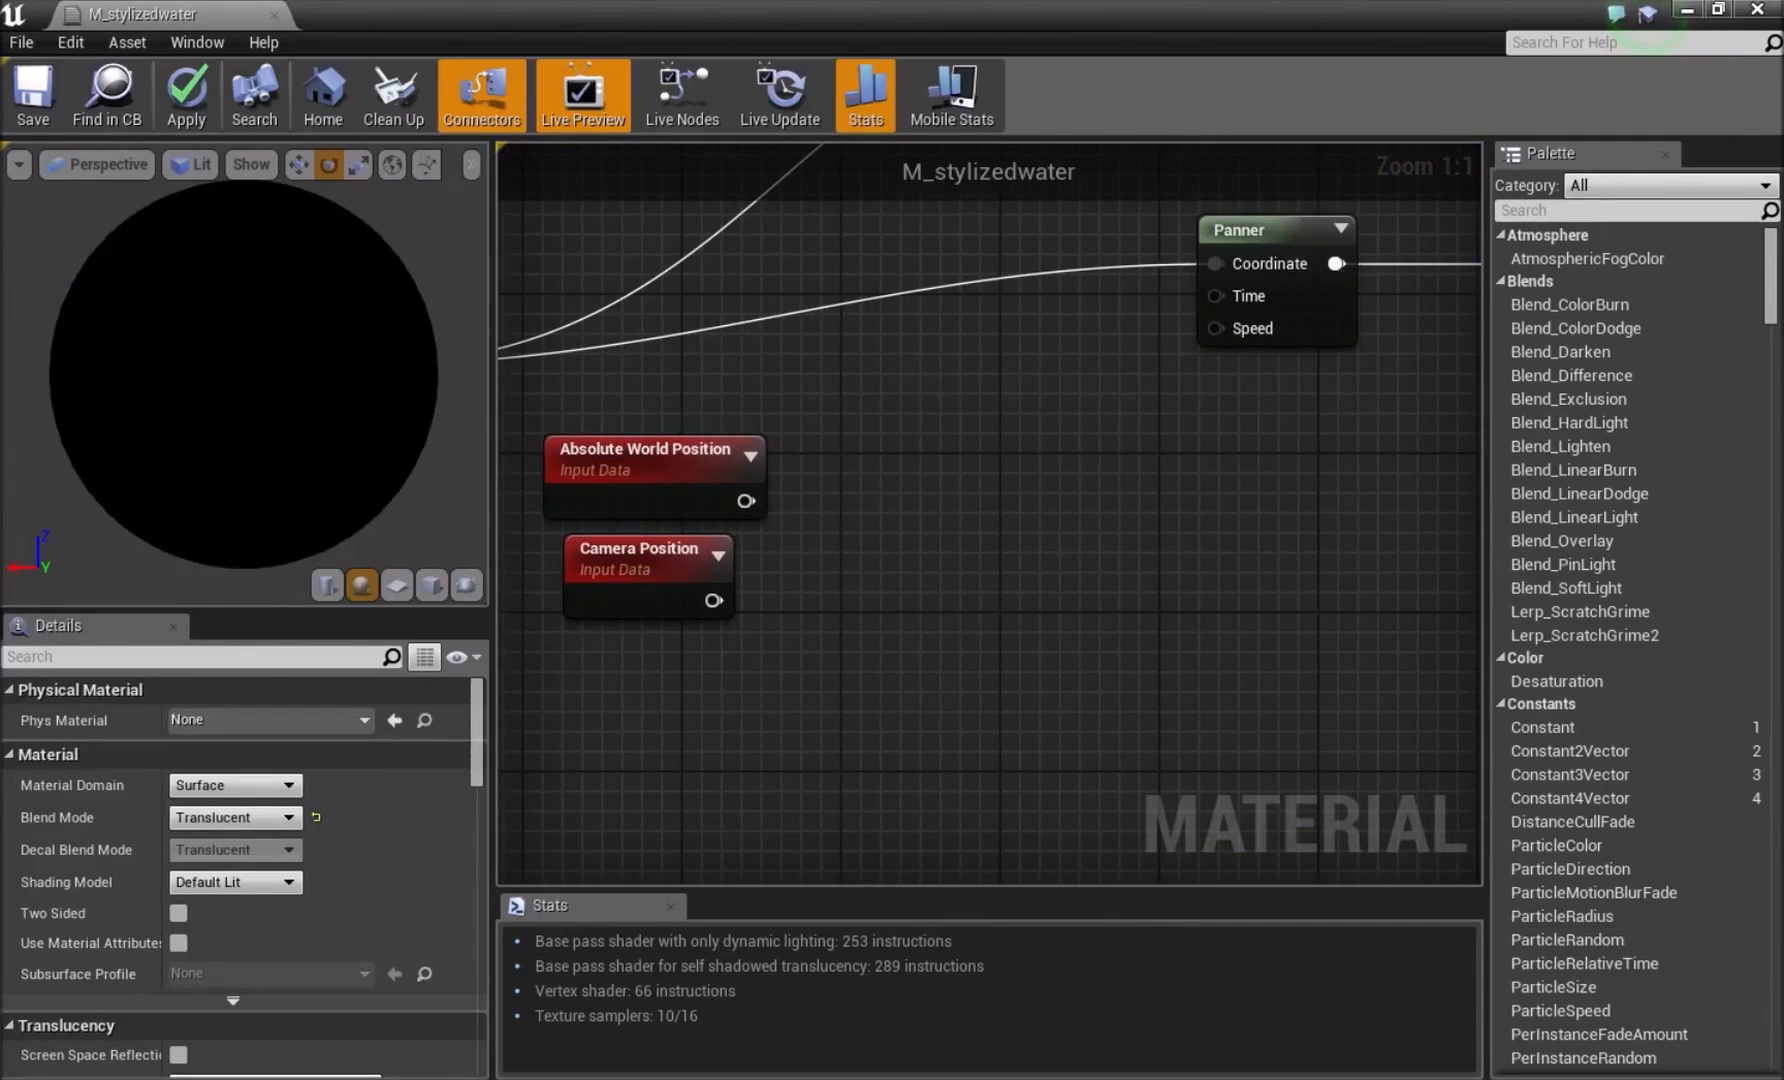
{"action": "right_click", "coordinate": [977, 551]}
{"action": "type", "text": "d"}
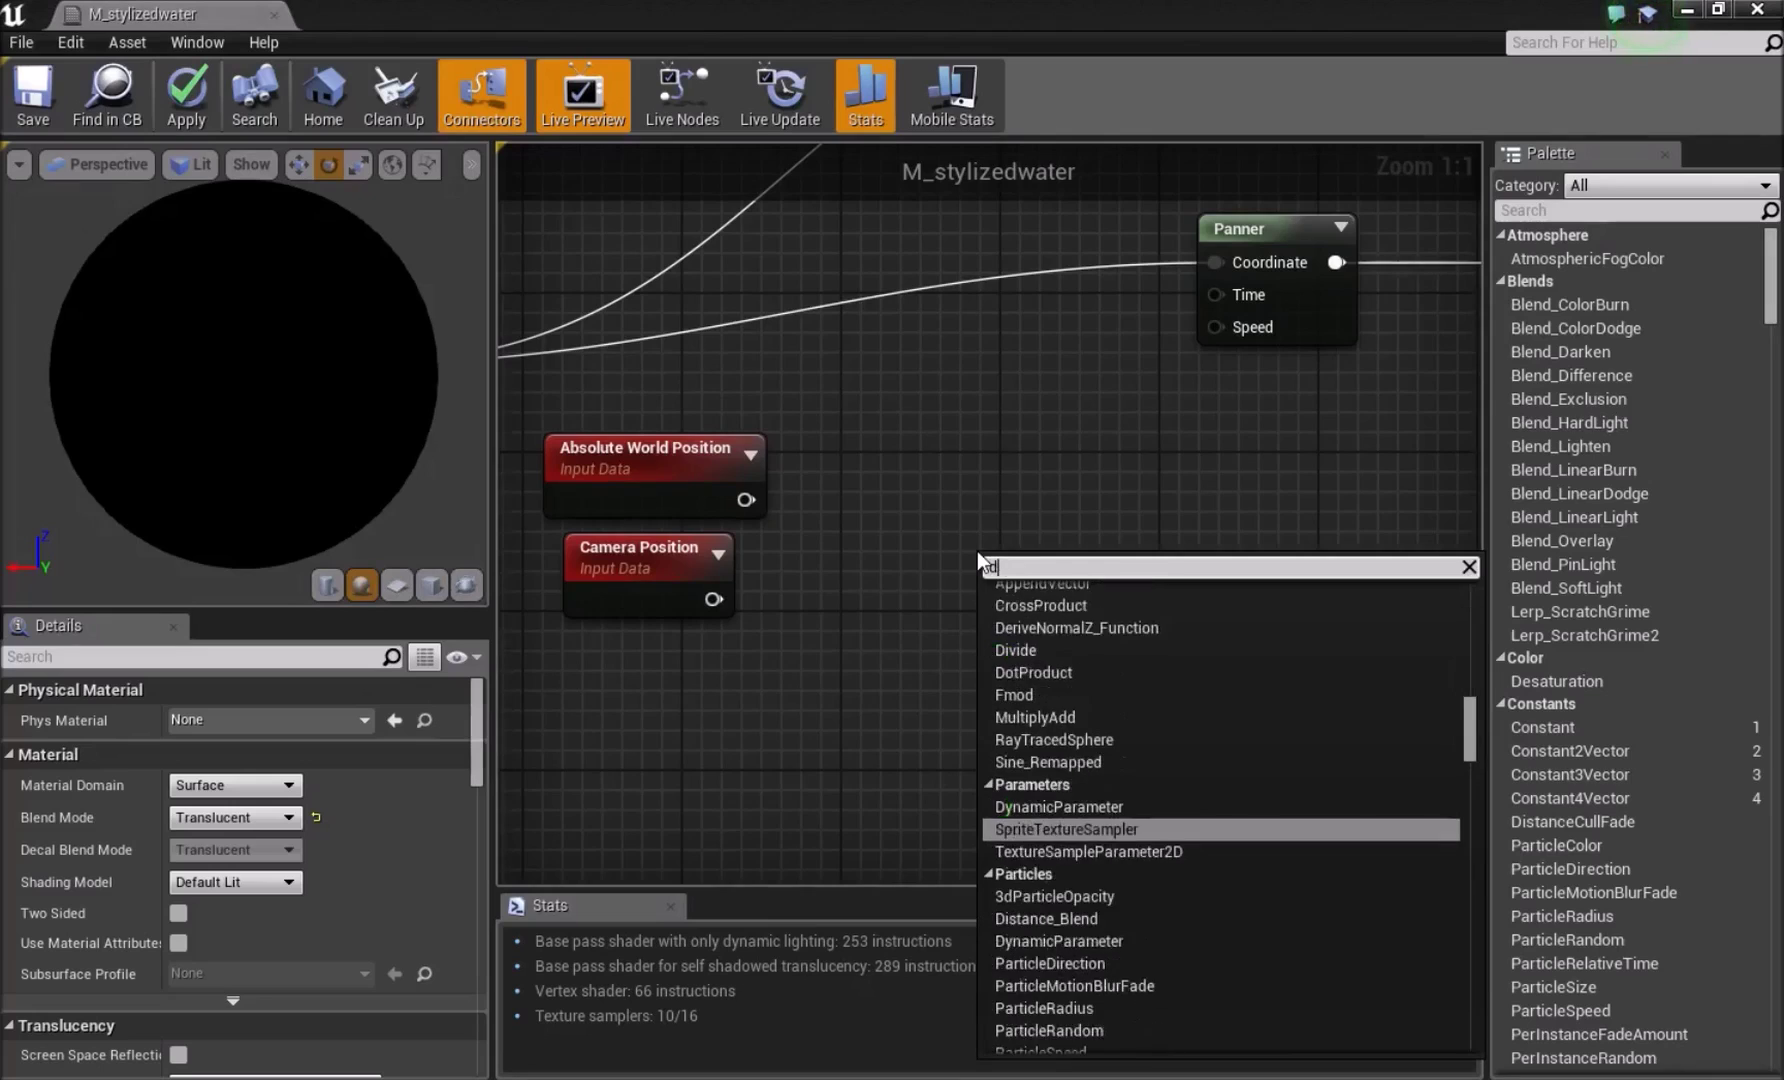
{"action": "type", "text": "istance"}
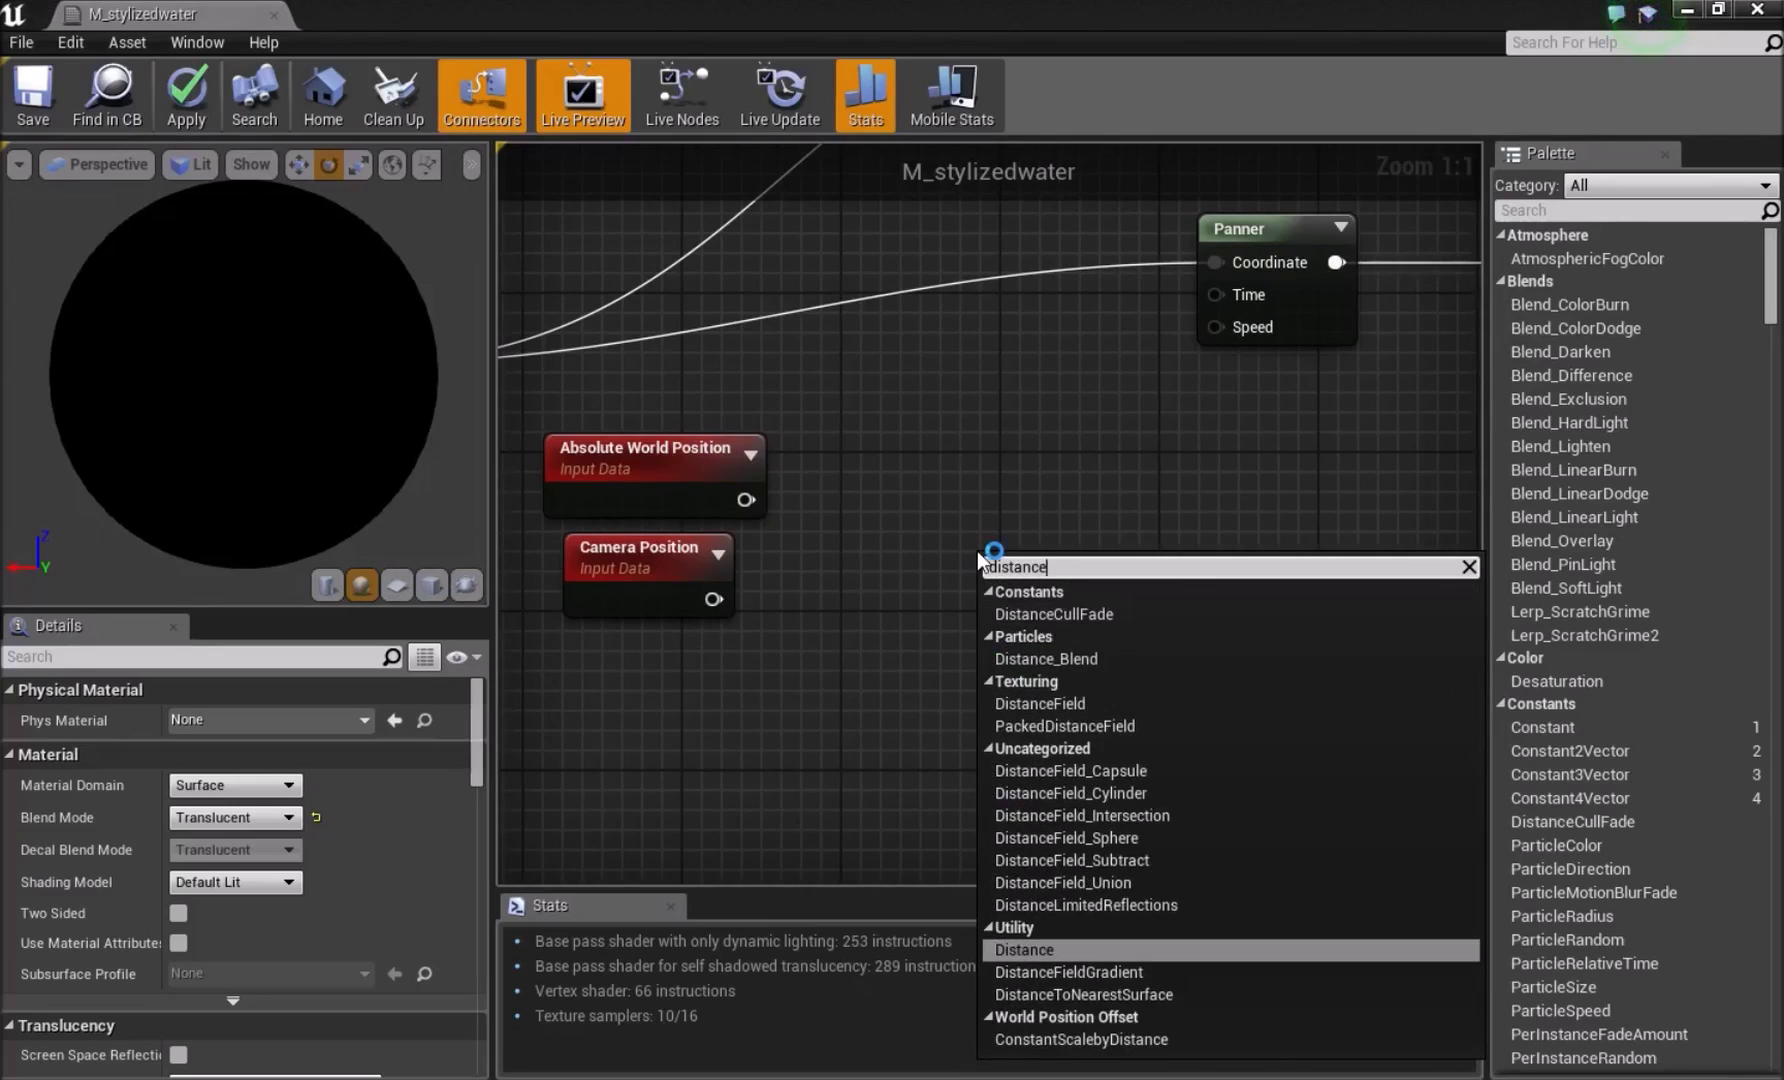
{"action": "left_click", "coordinate": [1045, 951]}
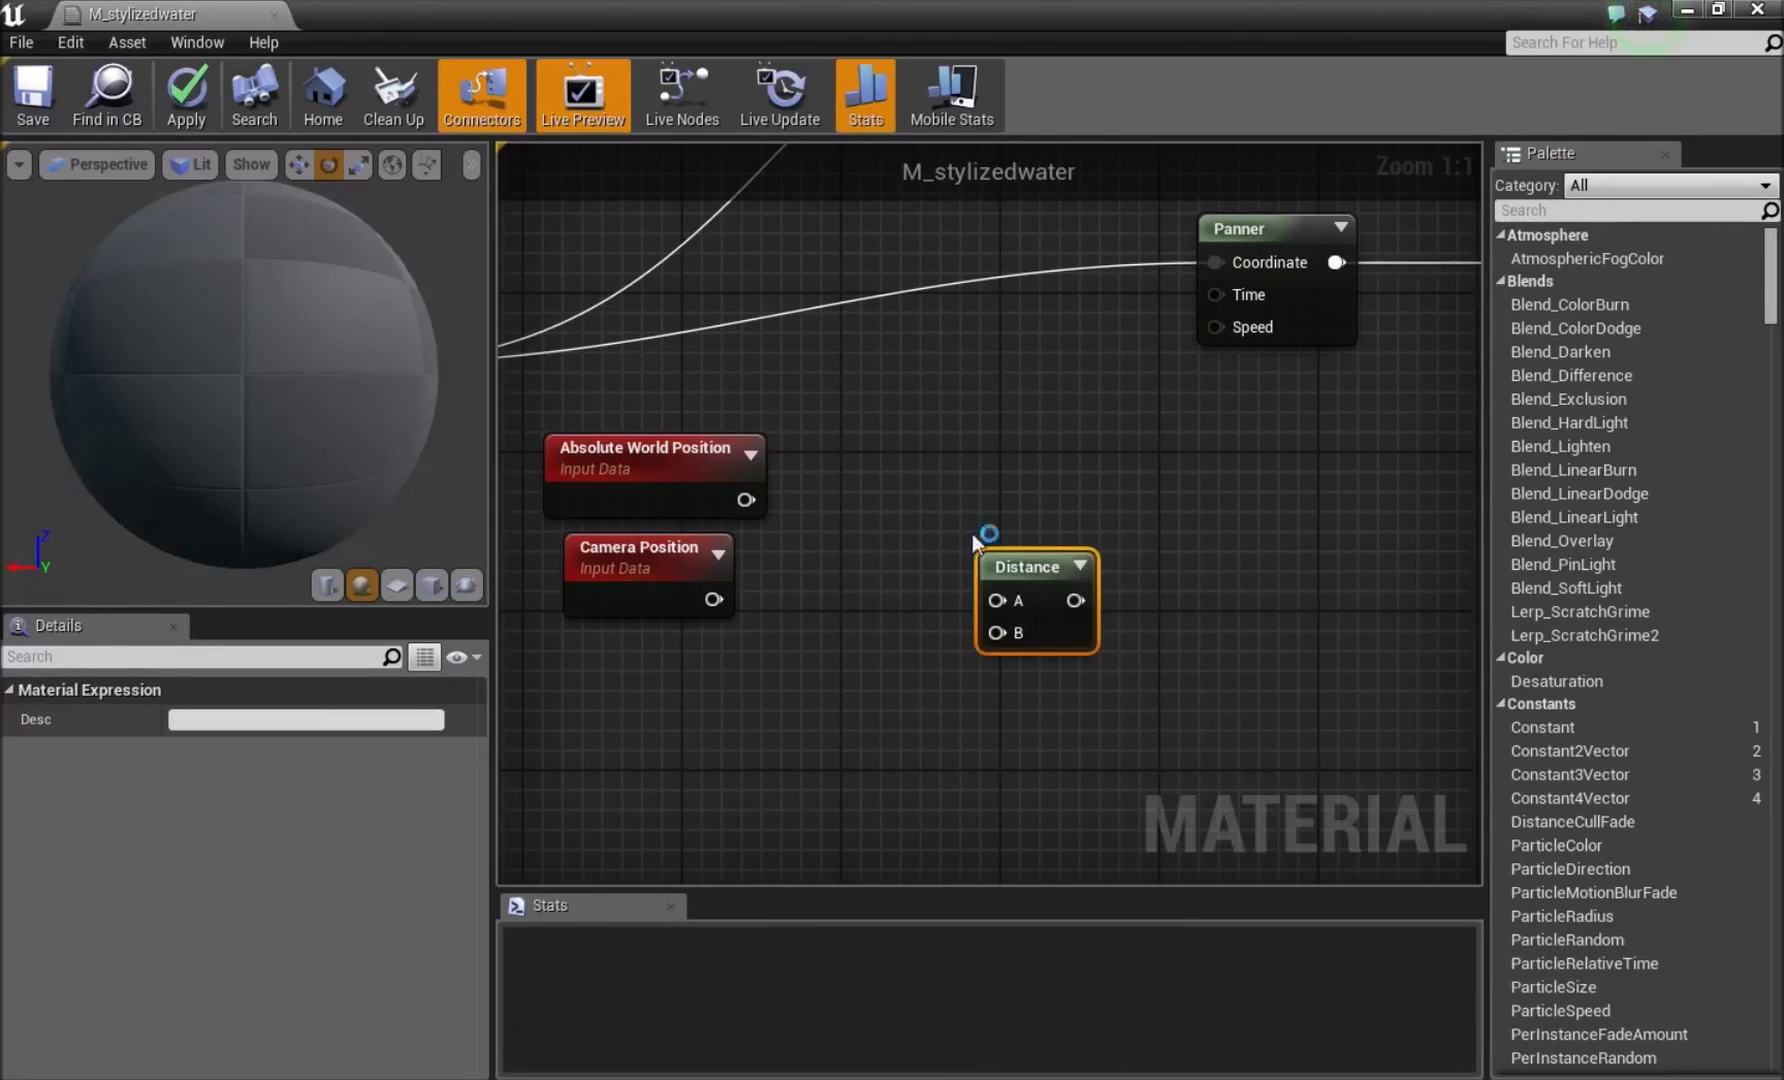
{"action": "left_click_drag", "start_coordinate": [959, 512], "coordinate": [859, 452]}
{"action": "left_click_drag", "start_coordinate": [745, 500], "coordinate": [864, 505]}
{"action": "left_click_drag", "start_coordinate": [725, 590], "coordinate": [854, 537]}
Add a Divide node that divides the Distance output by a new Constant node connected to input B
{"action": "right_click_drag", "start_coordinate": [912, 564], "coordinate": [646, 622]}
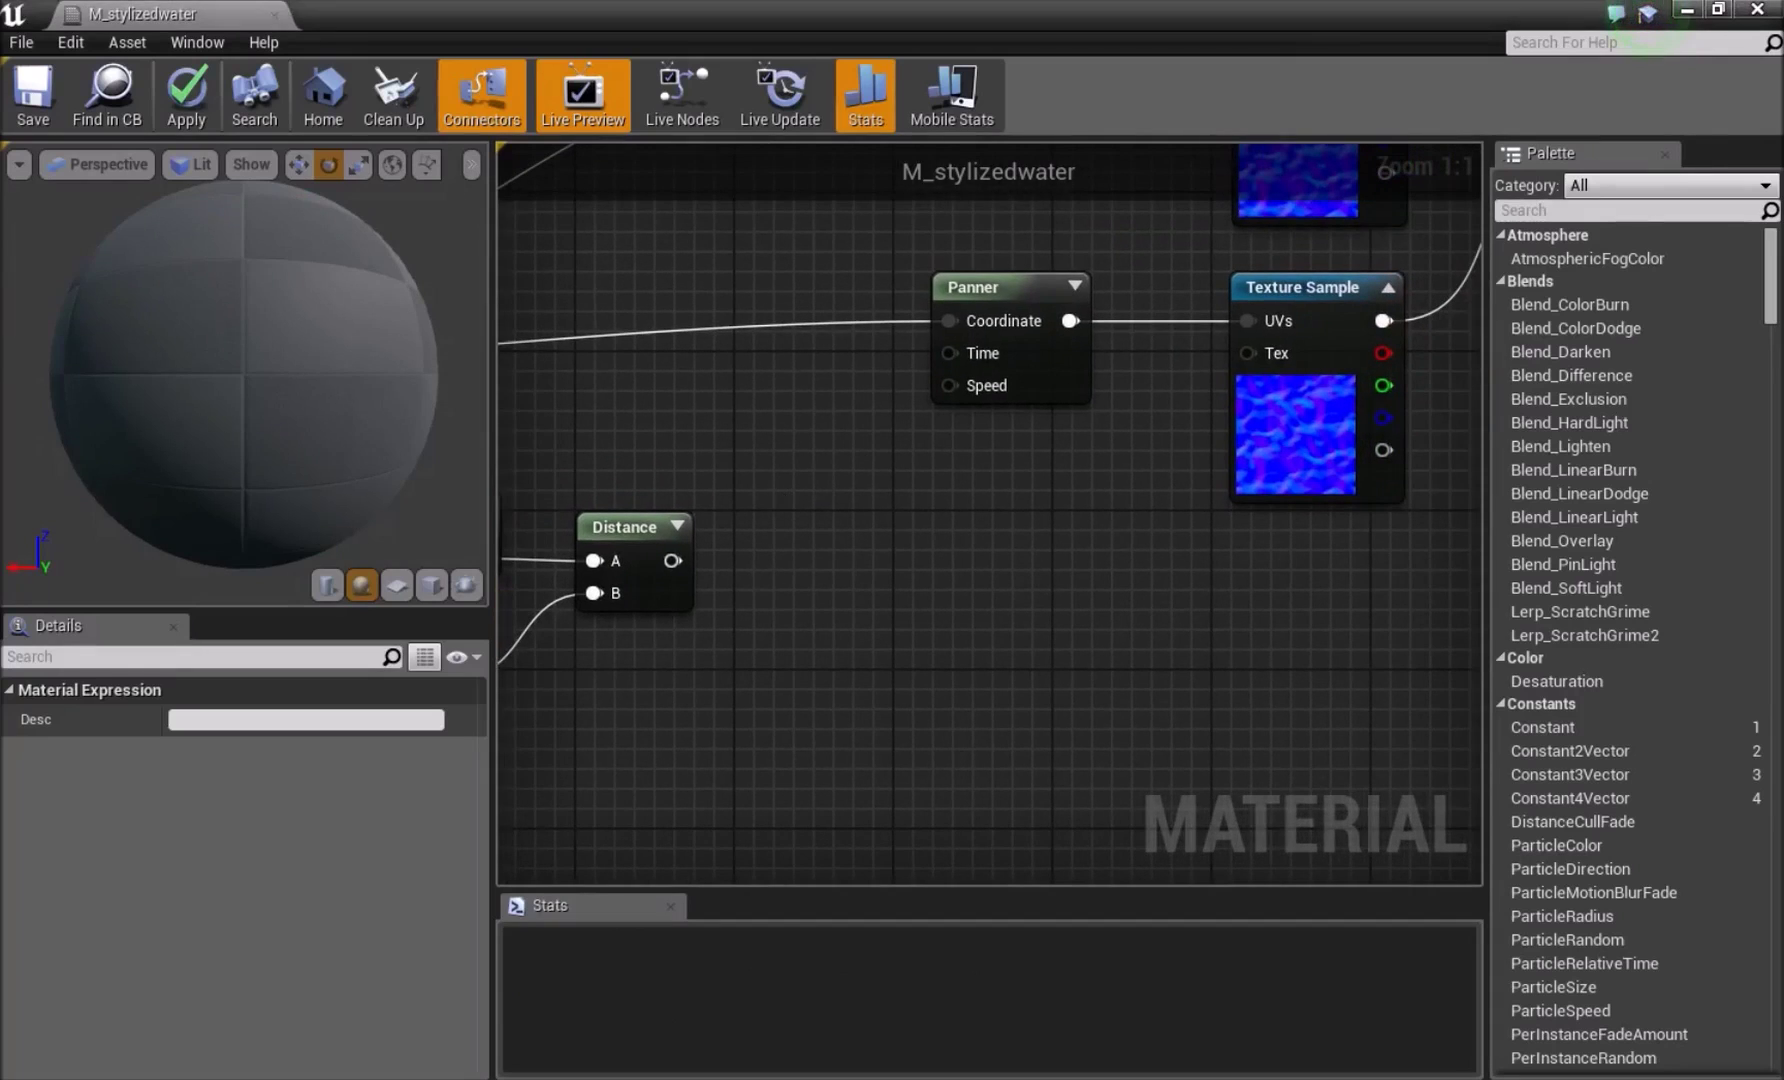
{"action": "right_click", "coordinate": [762, 577]}
{"action": "type", "text": "divid"}
{"action": "key", "text": "Return"}
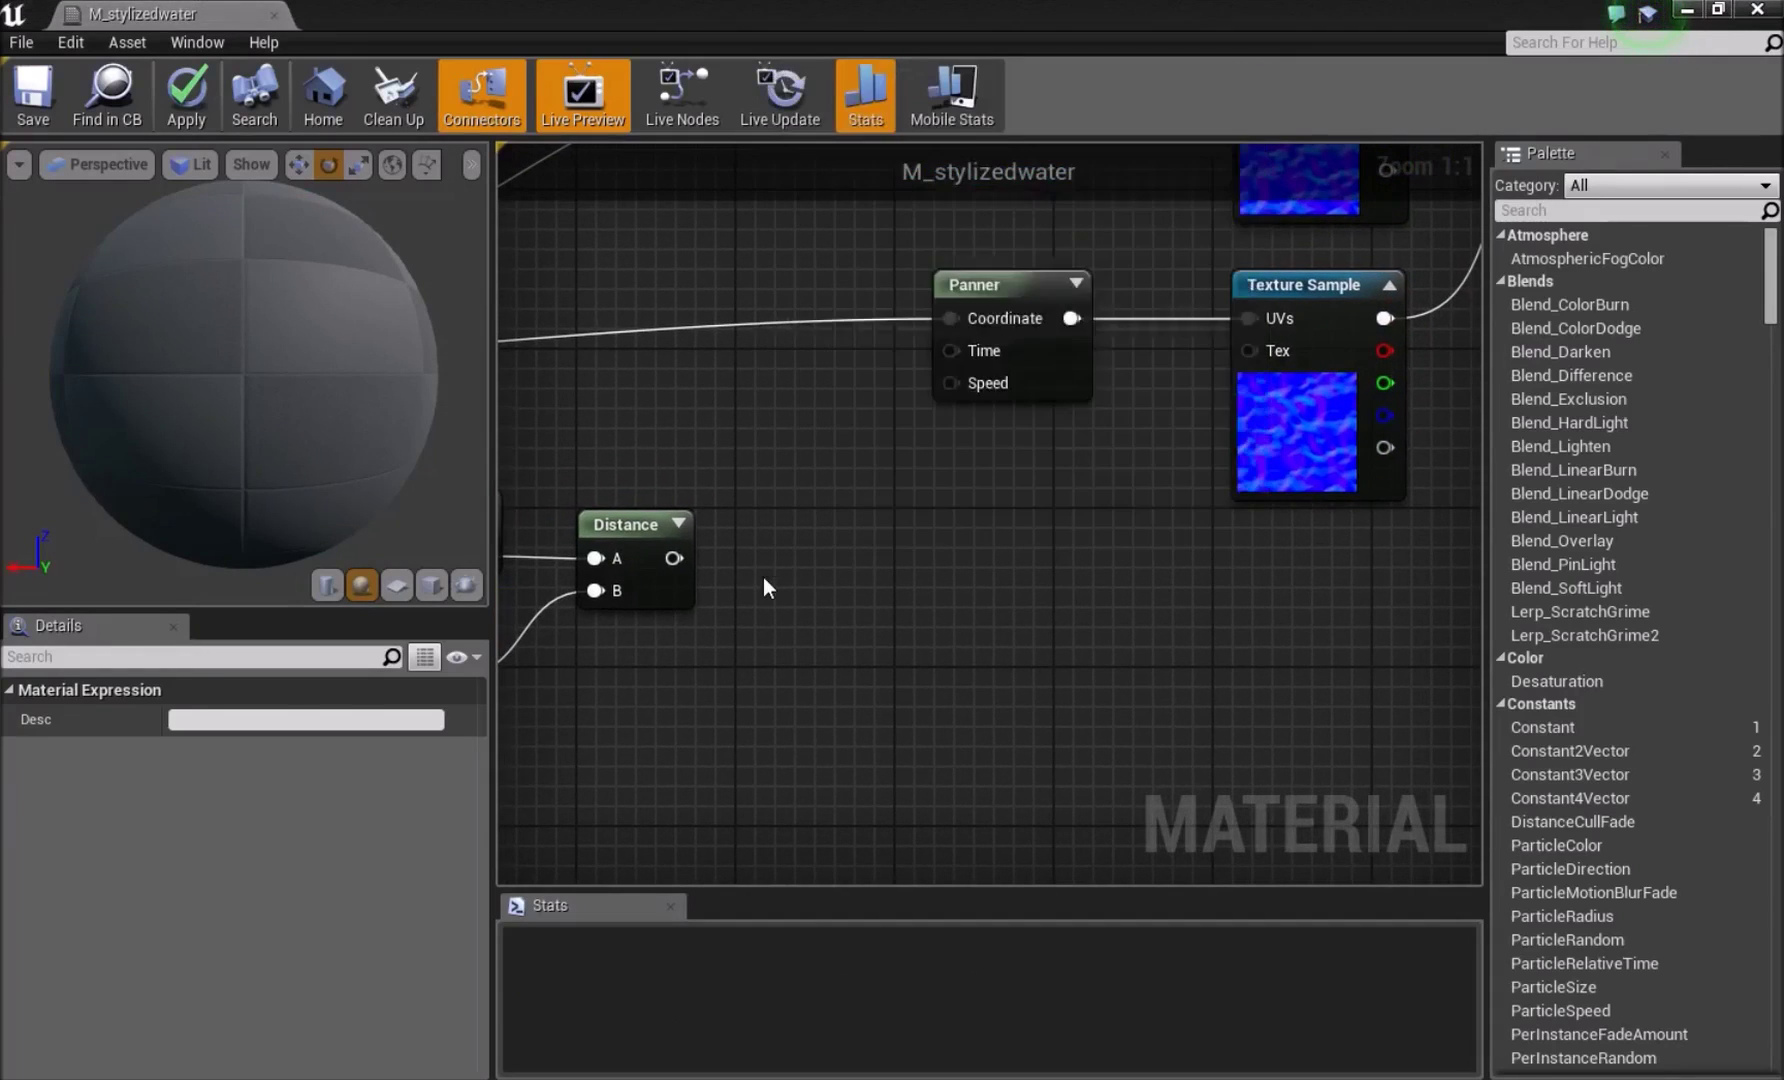
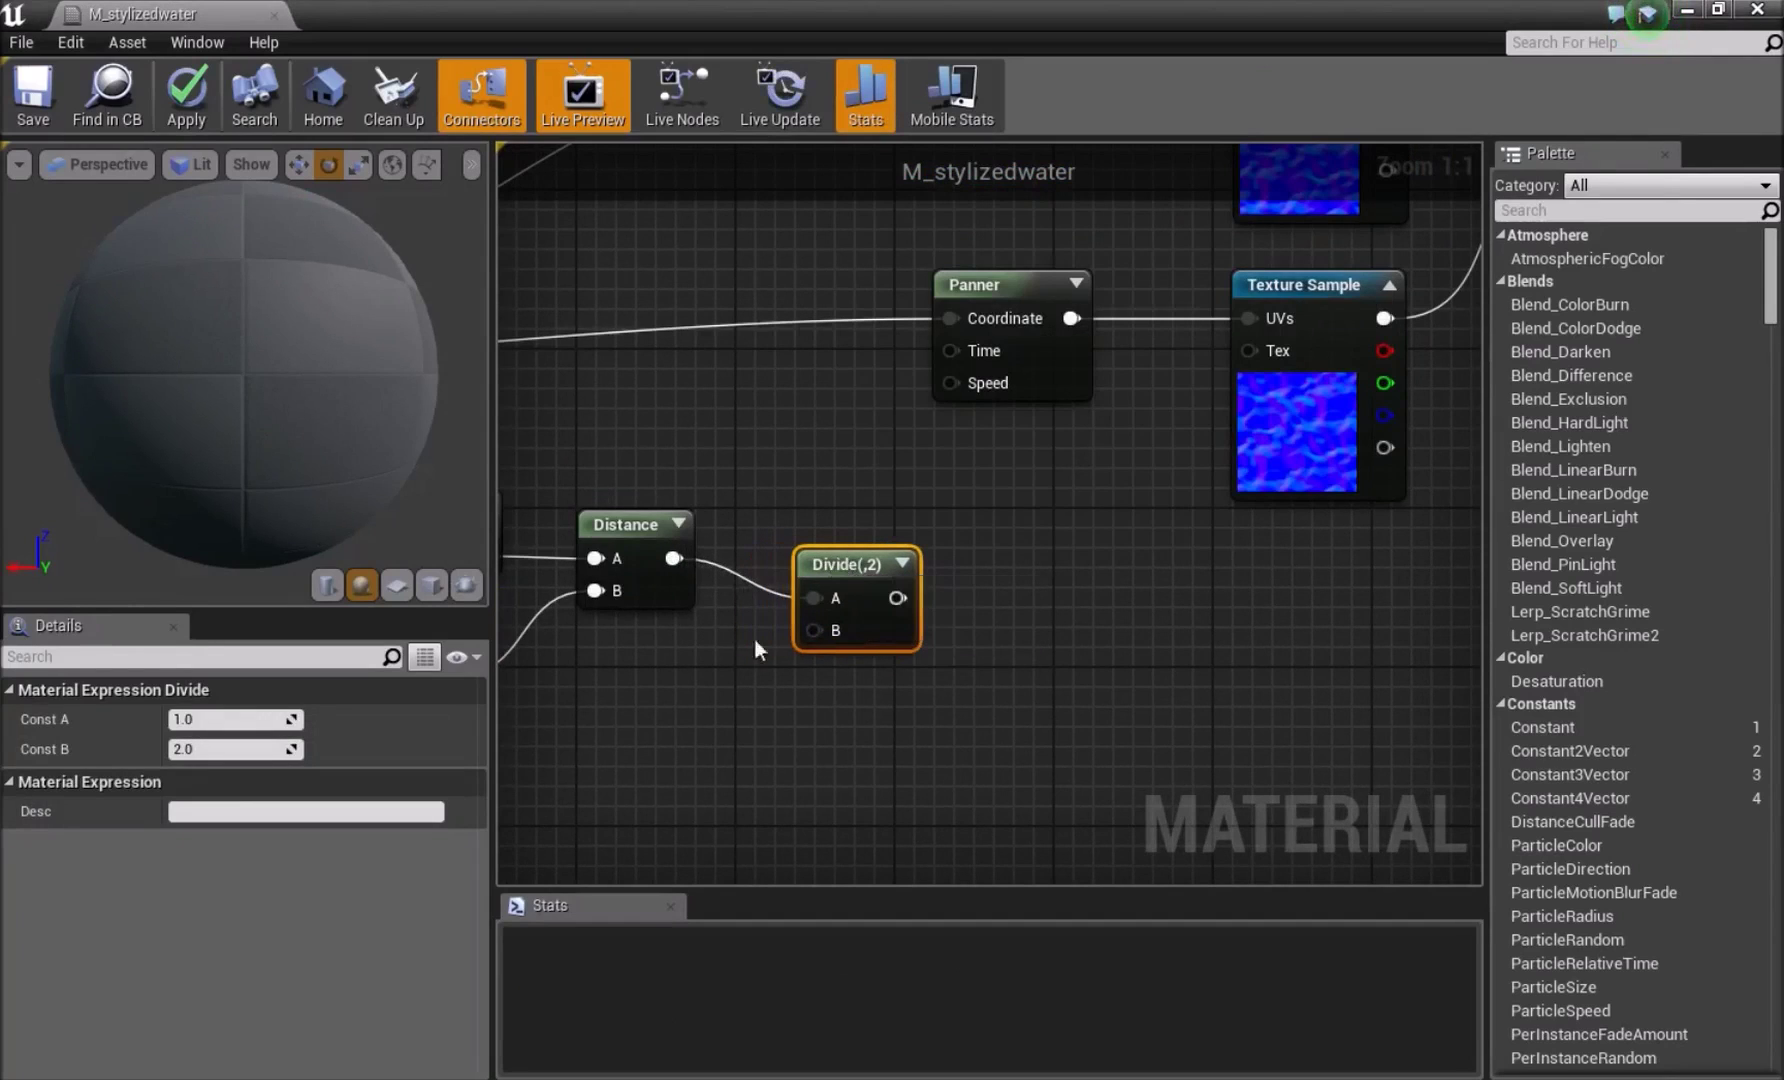
{"action": "left_click", "coordinate": [683, 656]}
{"action": "left_click_drag", "start_coordinate": [708, 670], "coordinate": [827, 632]}
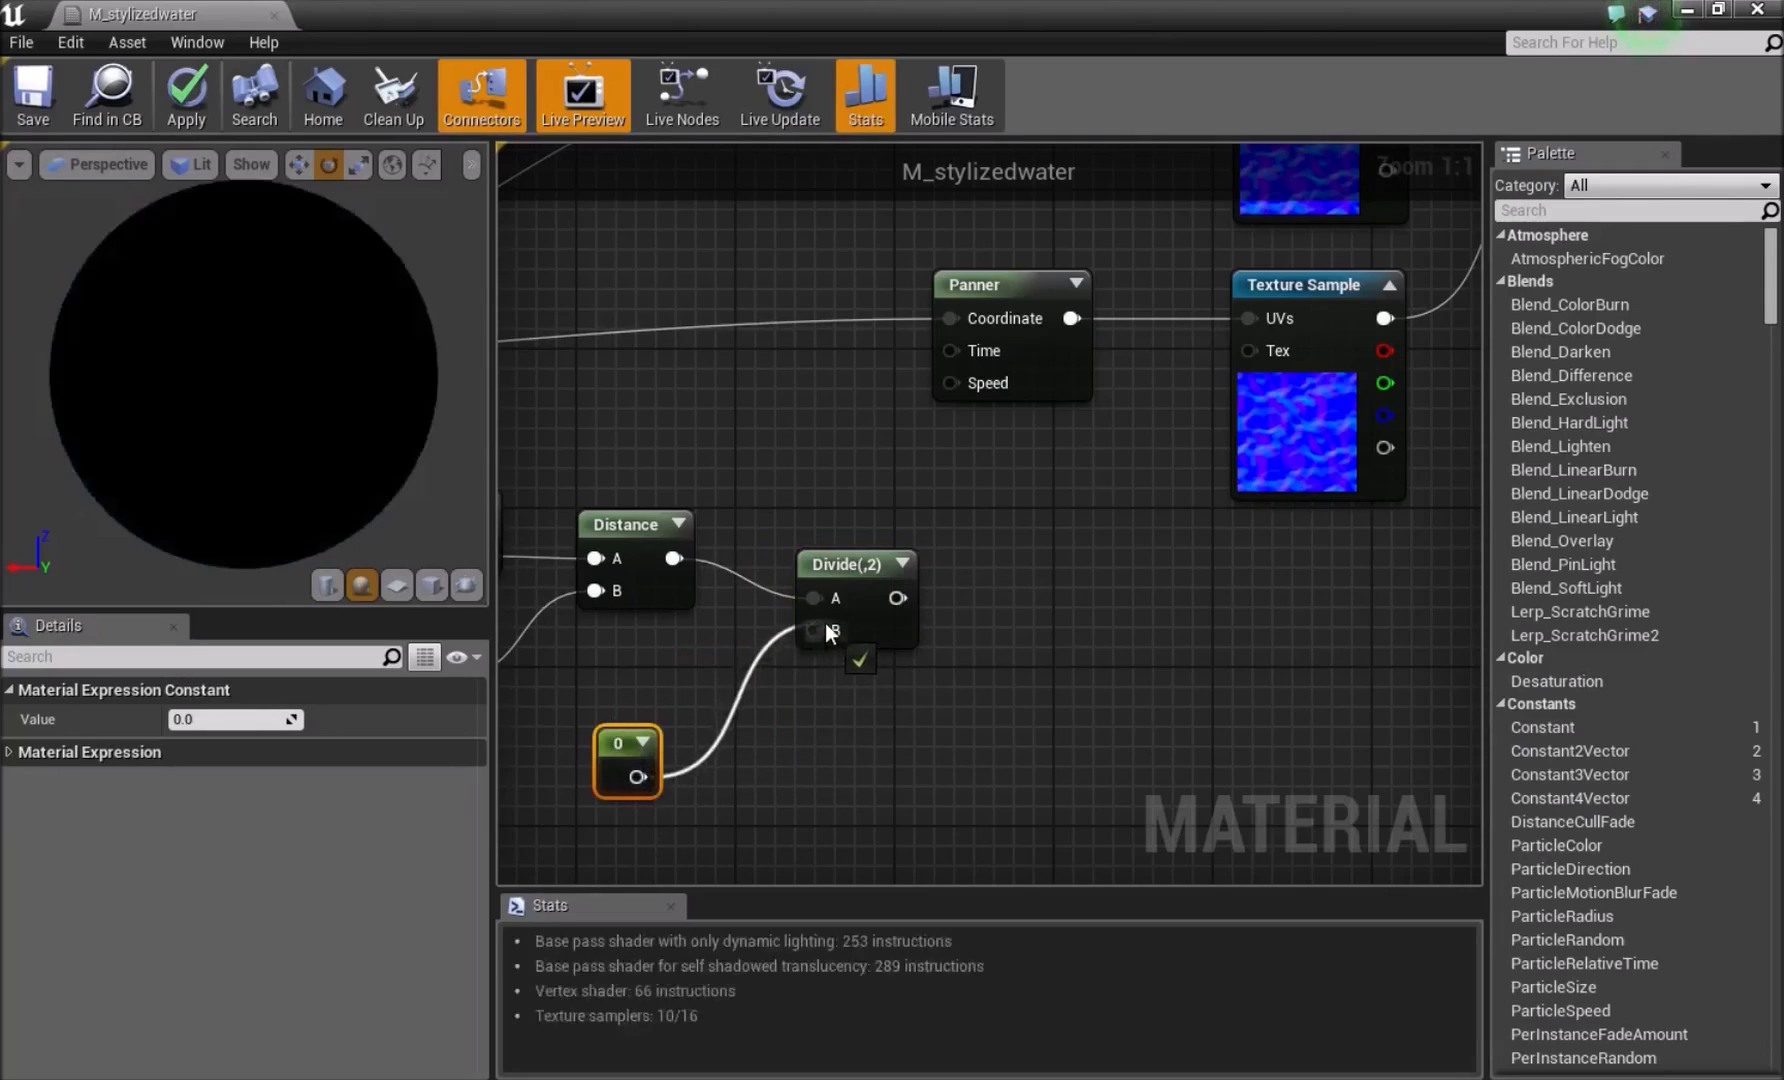
Convert the Constant feeding the Divide node into a scalar parameter named Change distance
{"action": "right_click", "coordinate": [625, 765]}
{"action": "left_click", "coordinate": [660, 336]}
{"action": "left_click", "coordinate": [232, 838]}
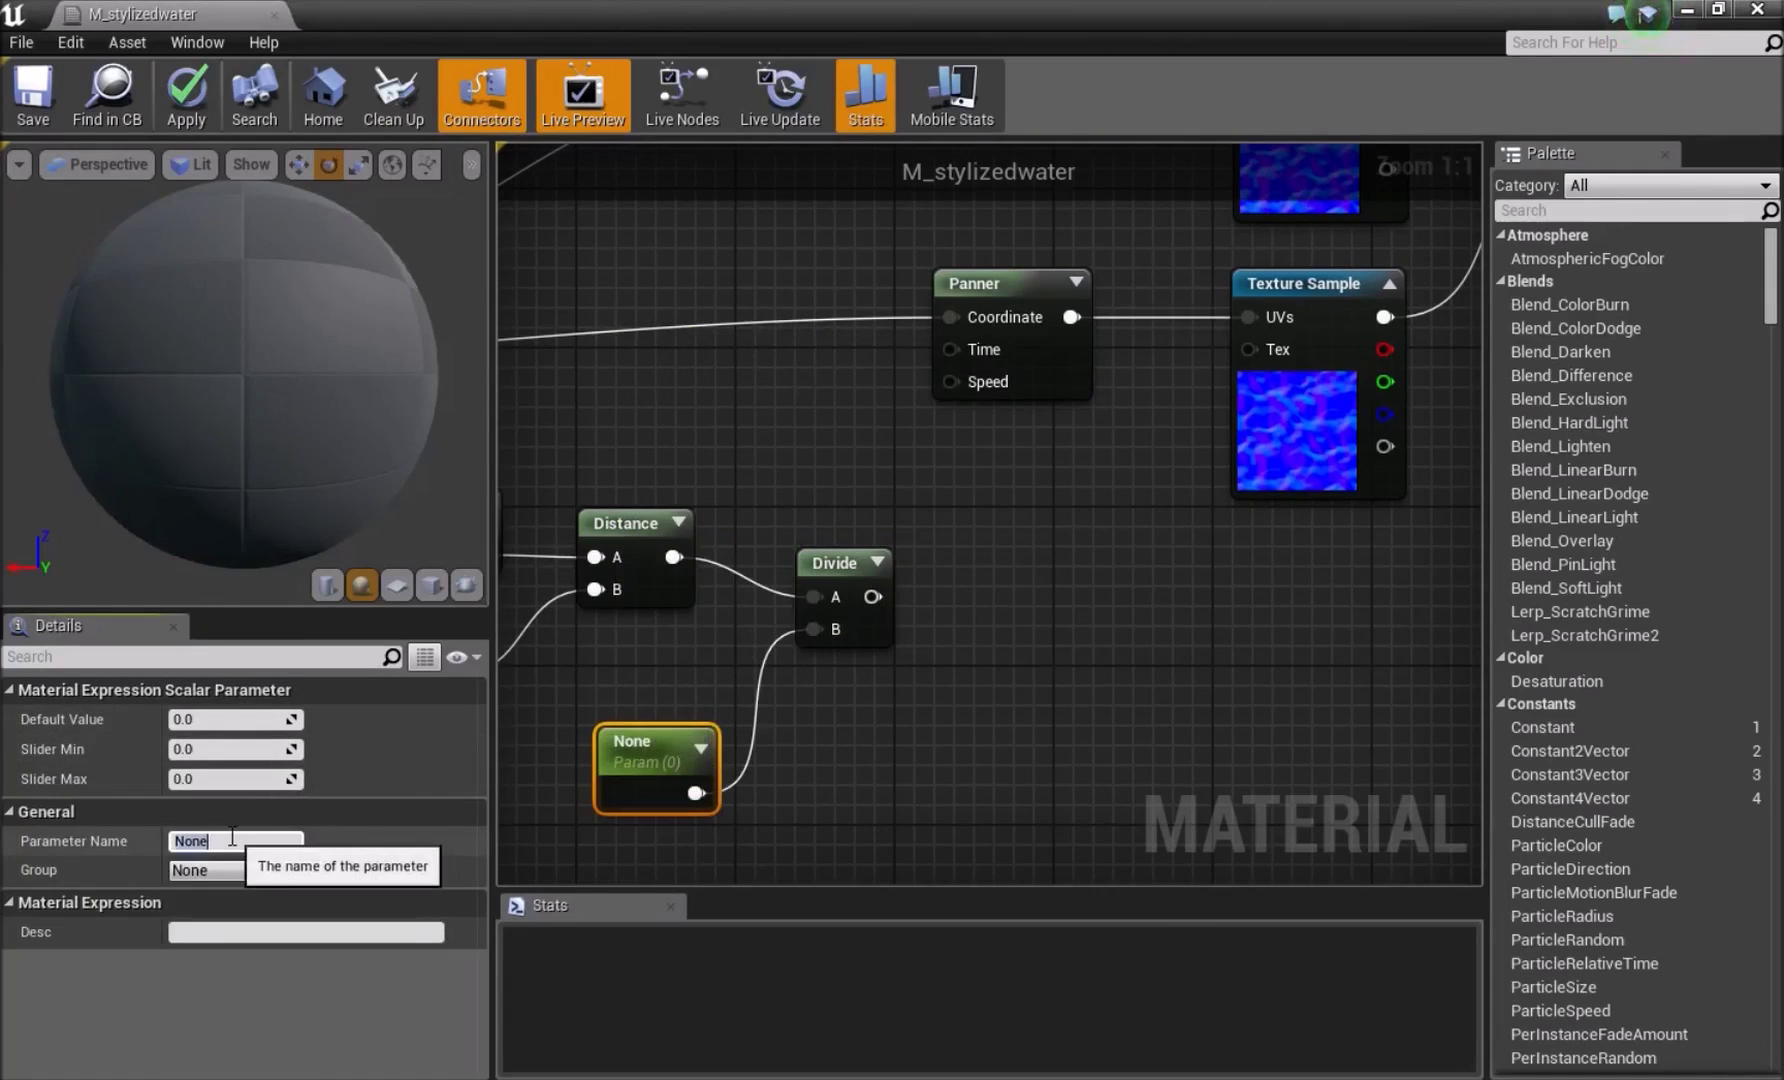
{"action": "type", "text": "Cj"}
{"action": "key", "text": "BackSpace"}
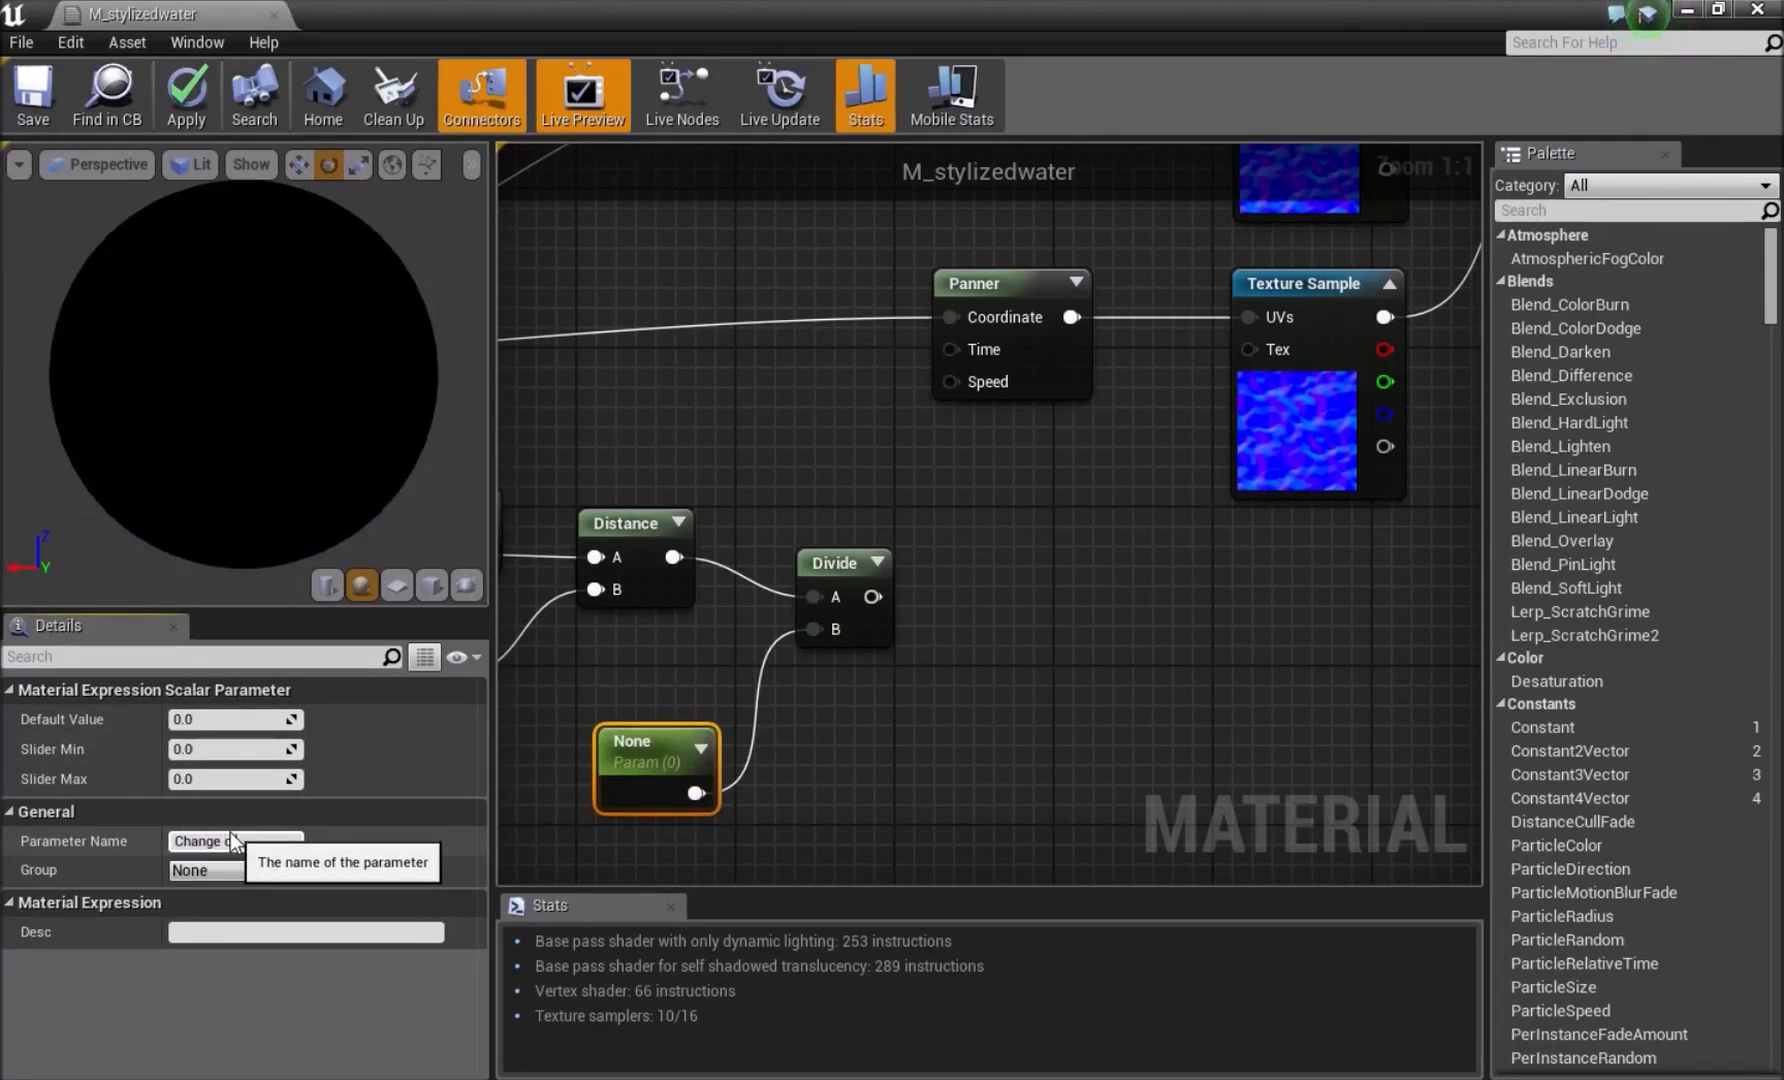
{"action": "type", "text": "hange distance"}
{"action": "key", "text": "Return"}
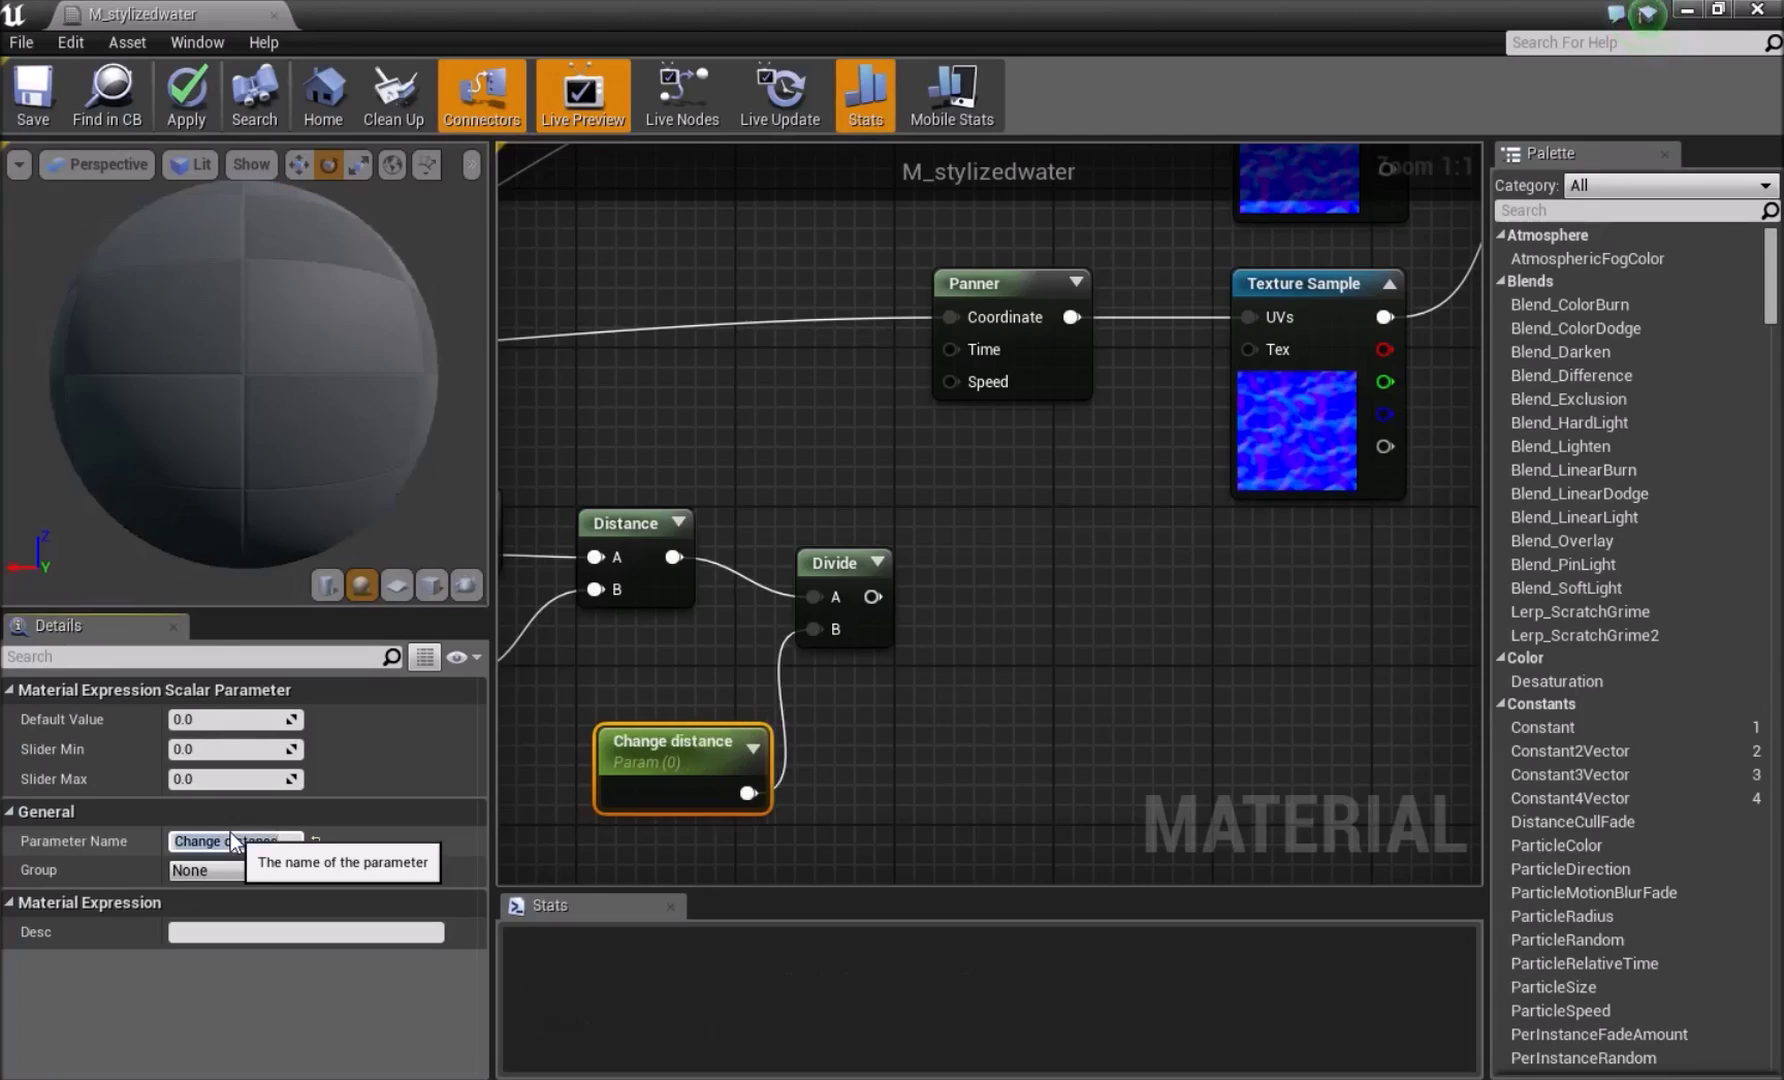
Move the Change distance parameter slightly so it sits neatly beneath the Distance node
{"action": "scroll", "coordinate": [812, 494], "scroll_direction": "down", "scroll_amount": 4}
{"action": "right_click_drag", "start_coordinate": [812, 495], "coordinate": [1009, 395]}
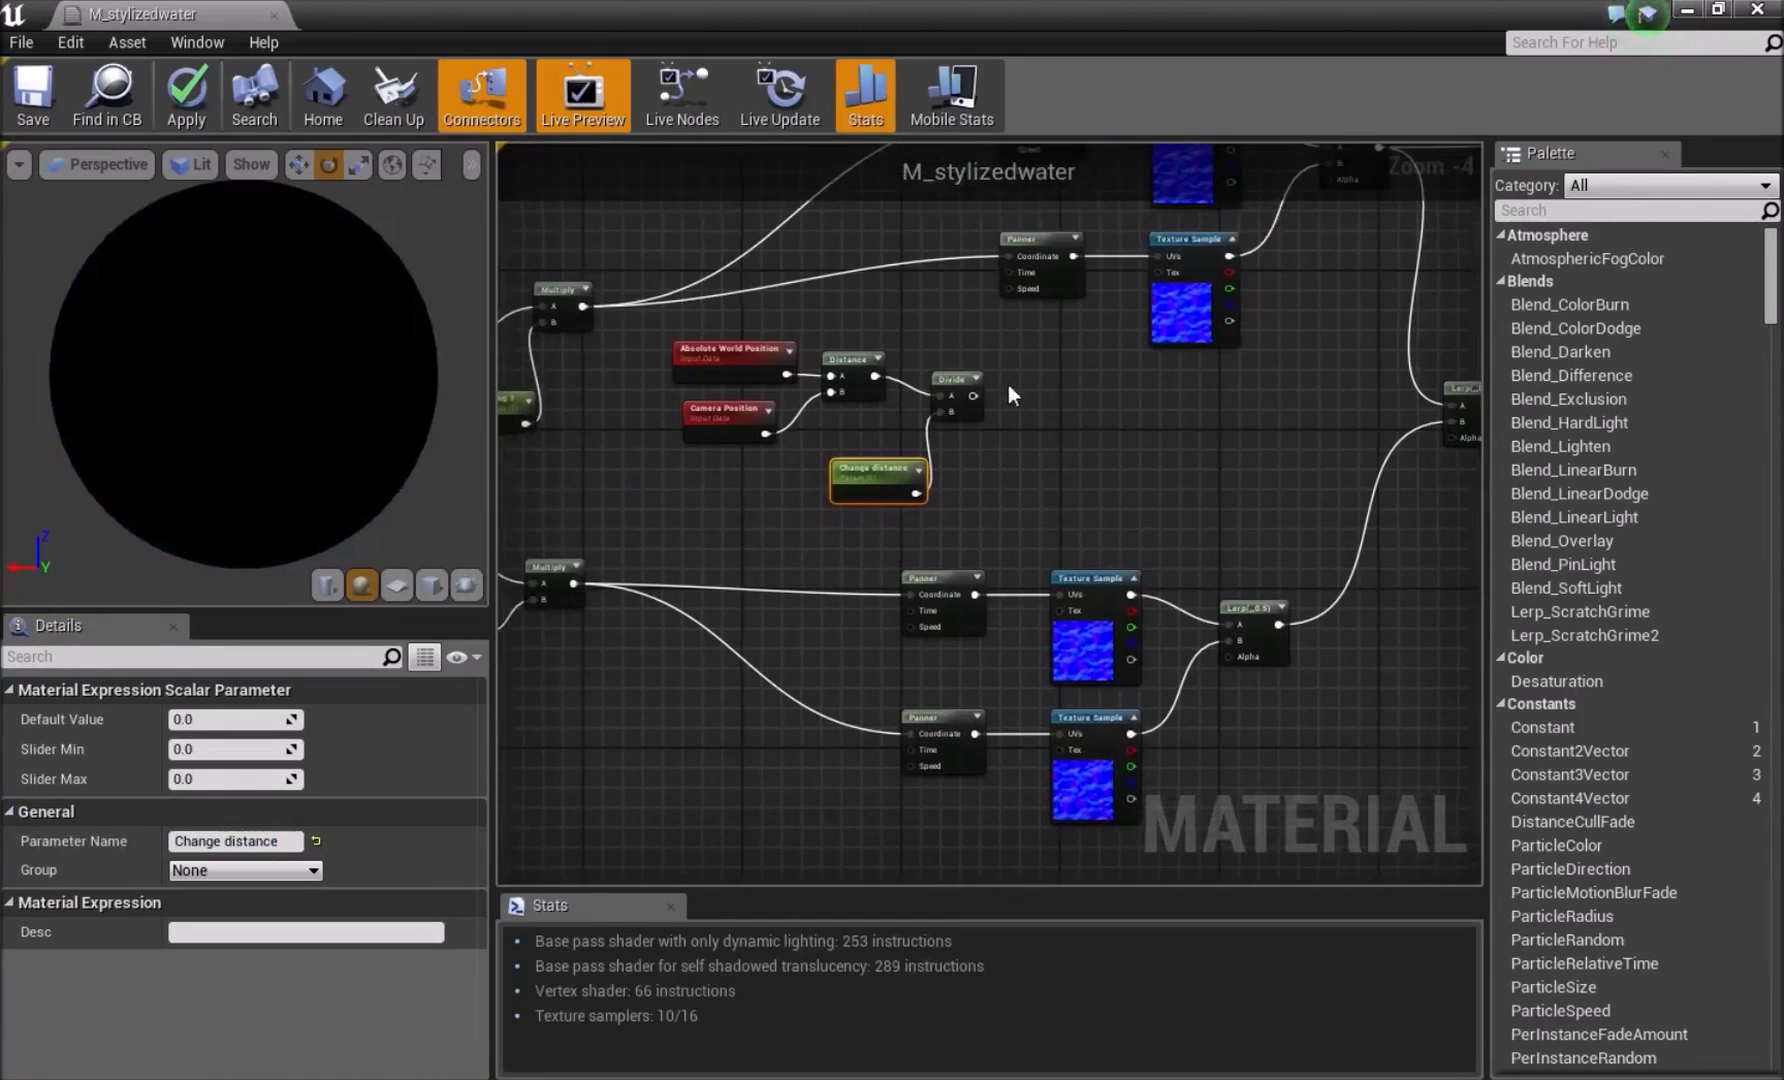
{"action": "scroll", "coordinate": [880, 490], "scroll_direction": "up", "scroll_amount": 5}
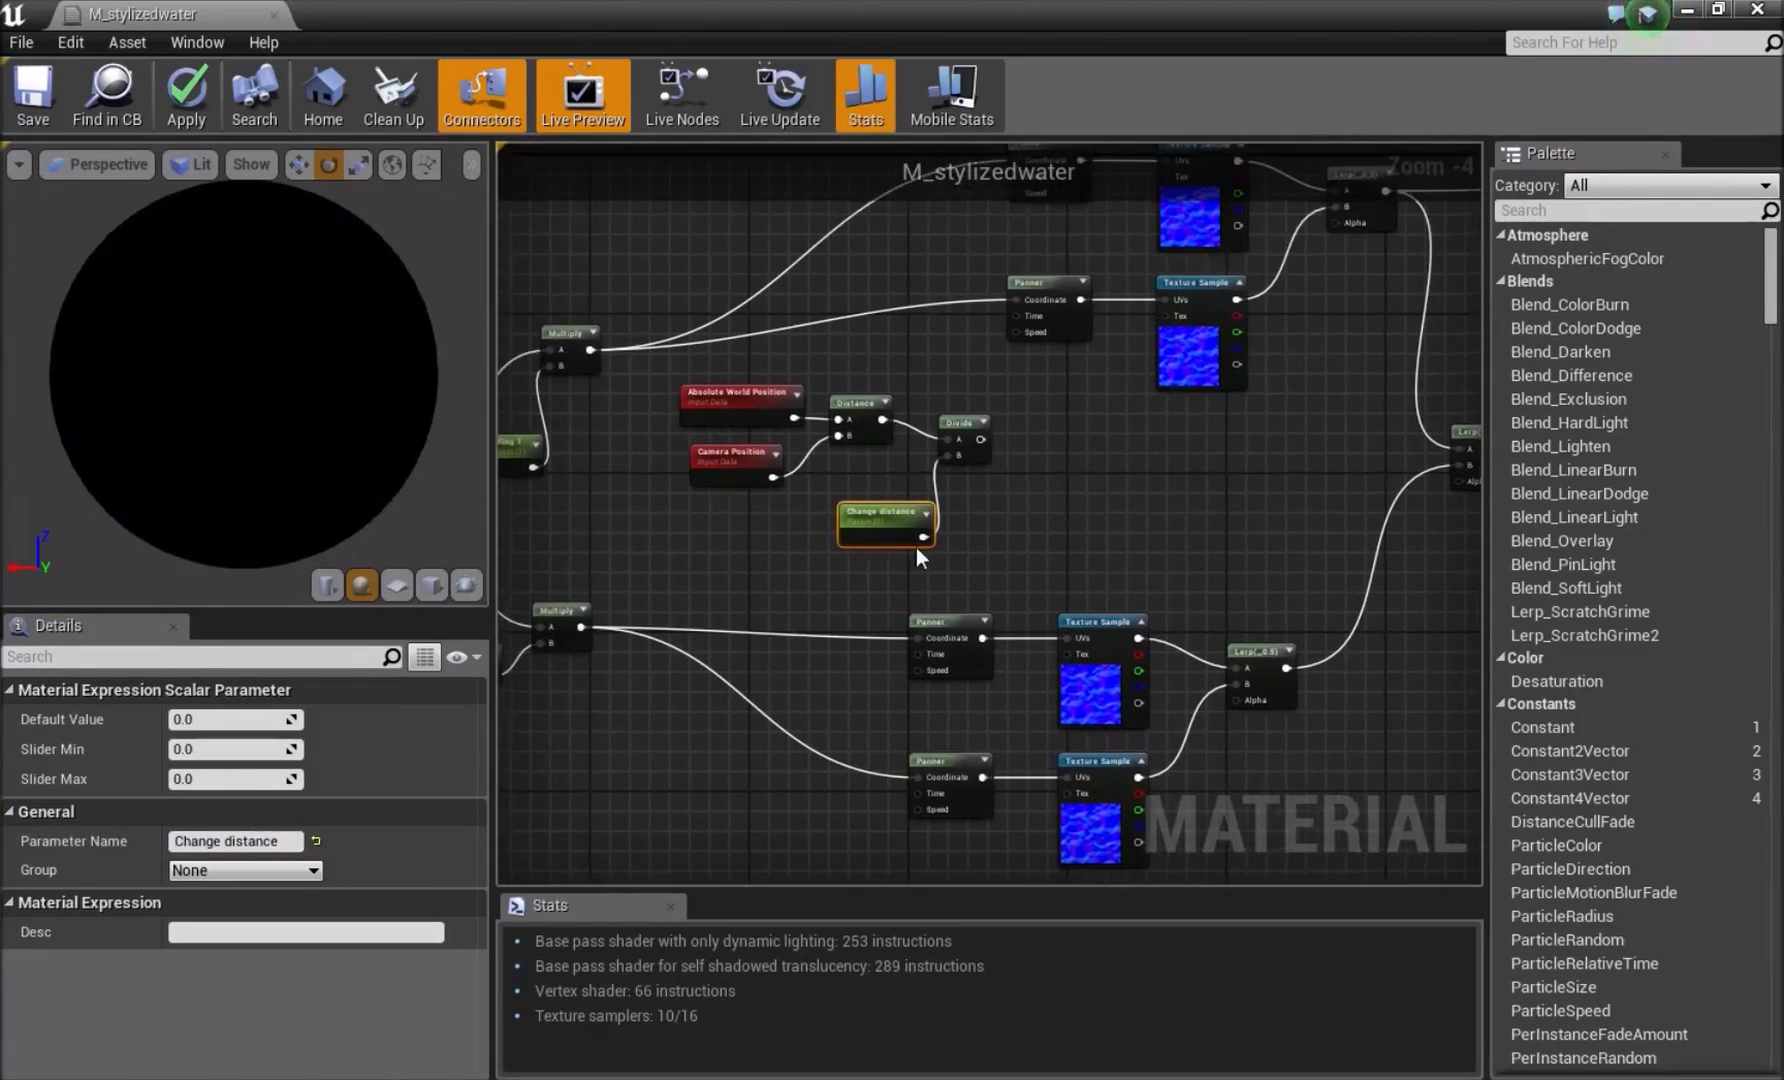
{"action": "left_click_drag", "start_coordinate": [847, 507], "coordinate": [788, 487]}
{"action": "left_click", "coordinate": [993, 491]}
Create a Power node from the Divide output and place it farther away, with Divide feeding its Base
{"action": "right_click_drag", "start_coordinate": [993, 491], "coordinate": [848, 594]}
{"action": "left_click_drag", "start_coordinate": [894, 436], "coordinate": [904, 438]}
{"action": "left_click_drag", "start_coordinate": [1030, 457], "coordinate": [1016, 459]}
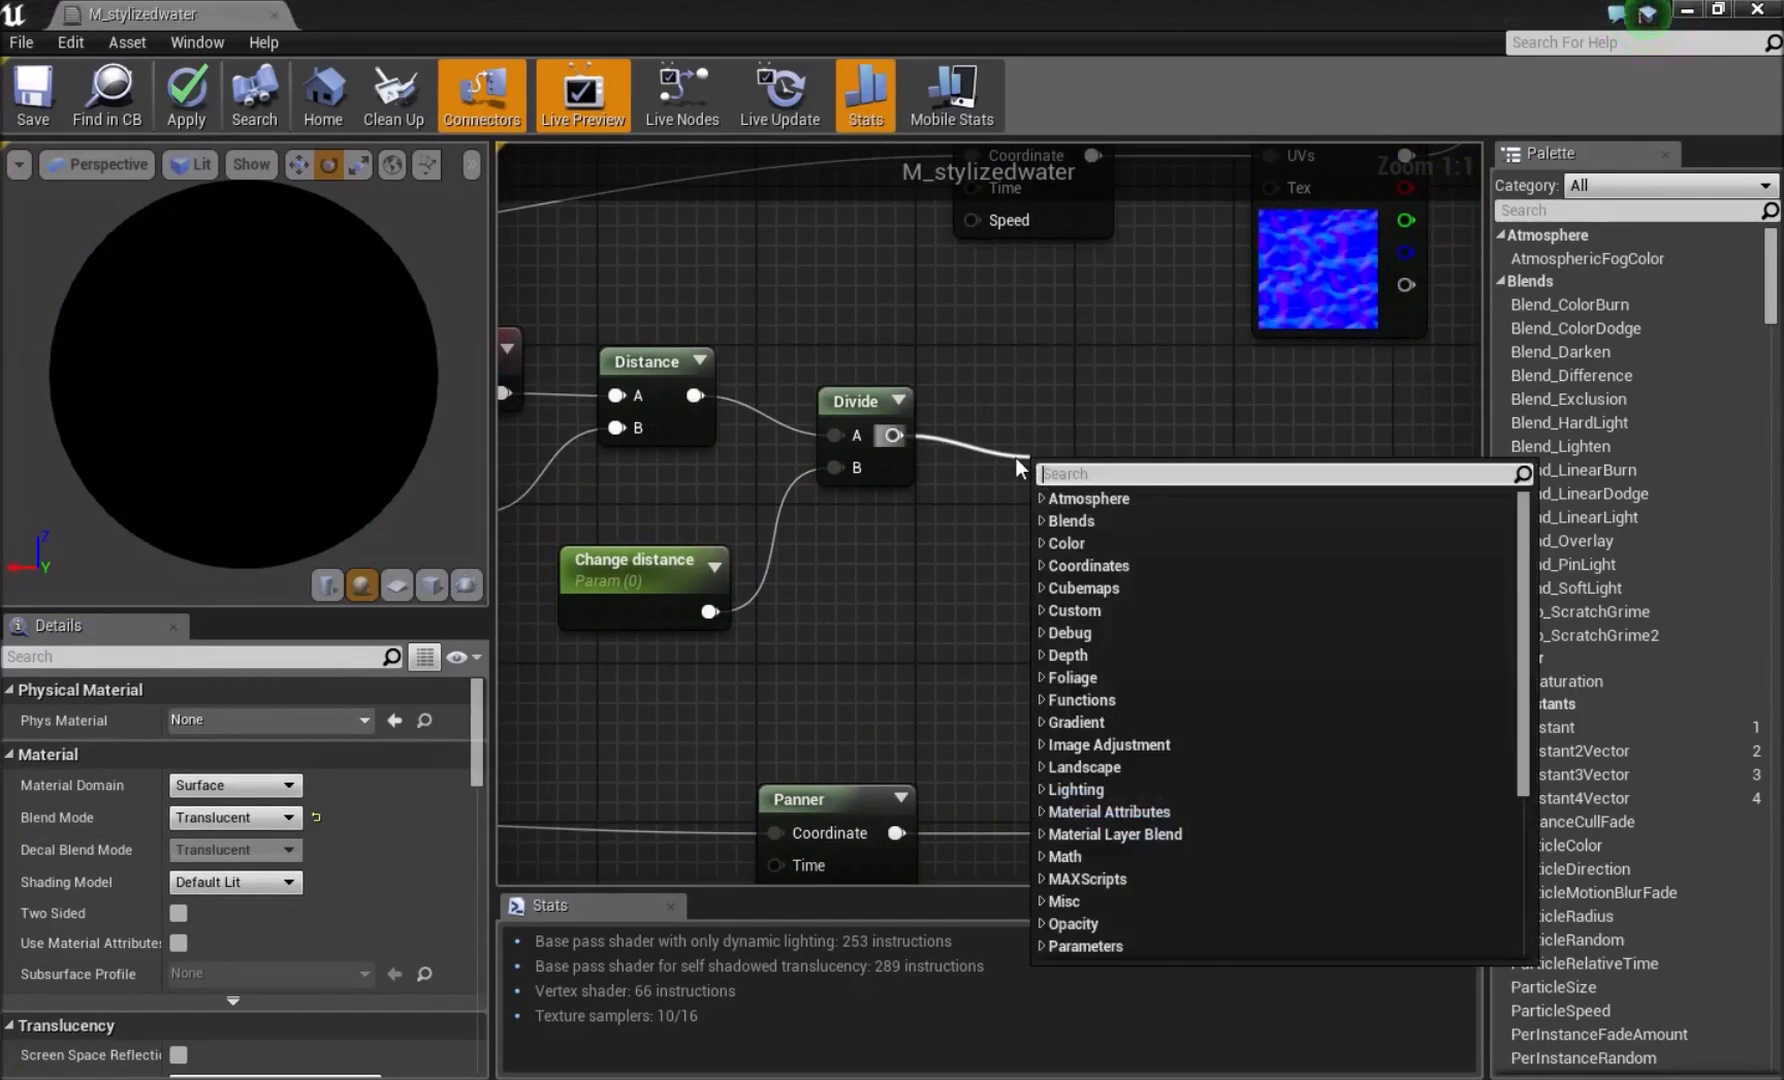
{"action": "type", "text": "power"}
{"action": "key", "text": "Return"}
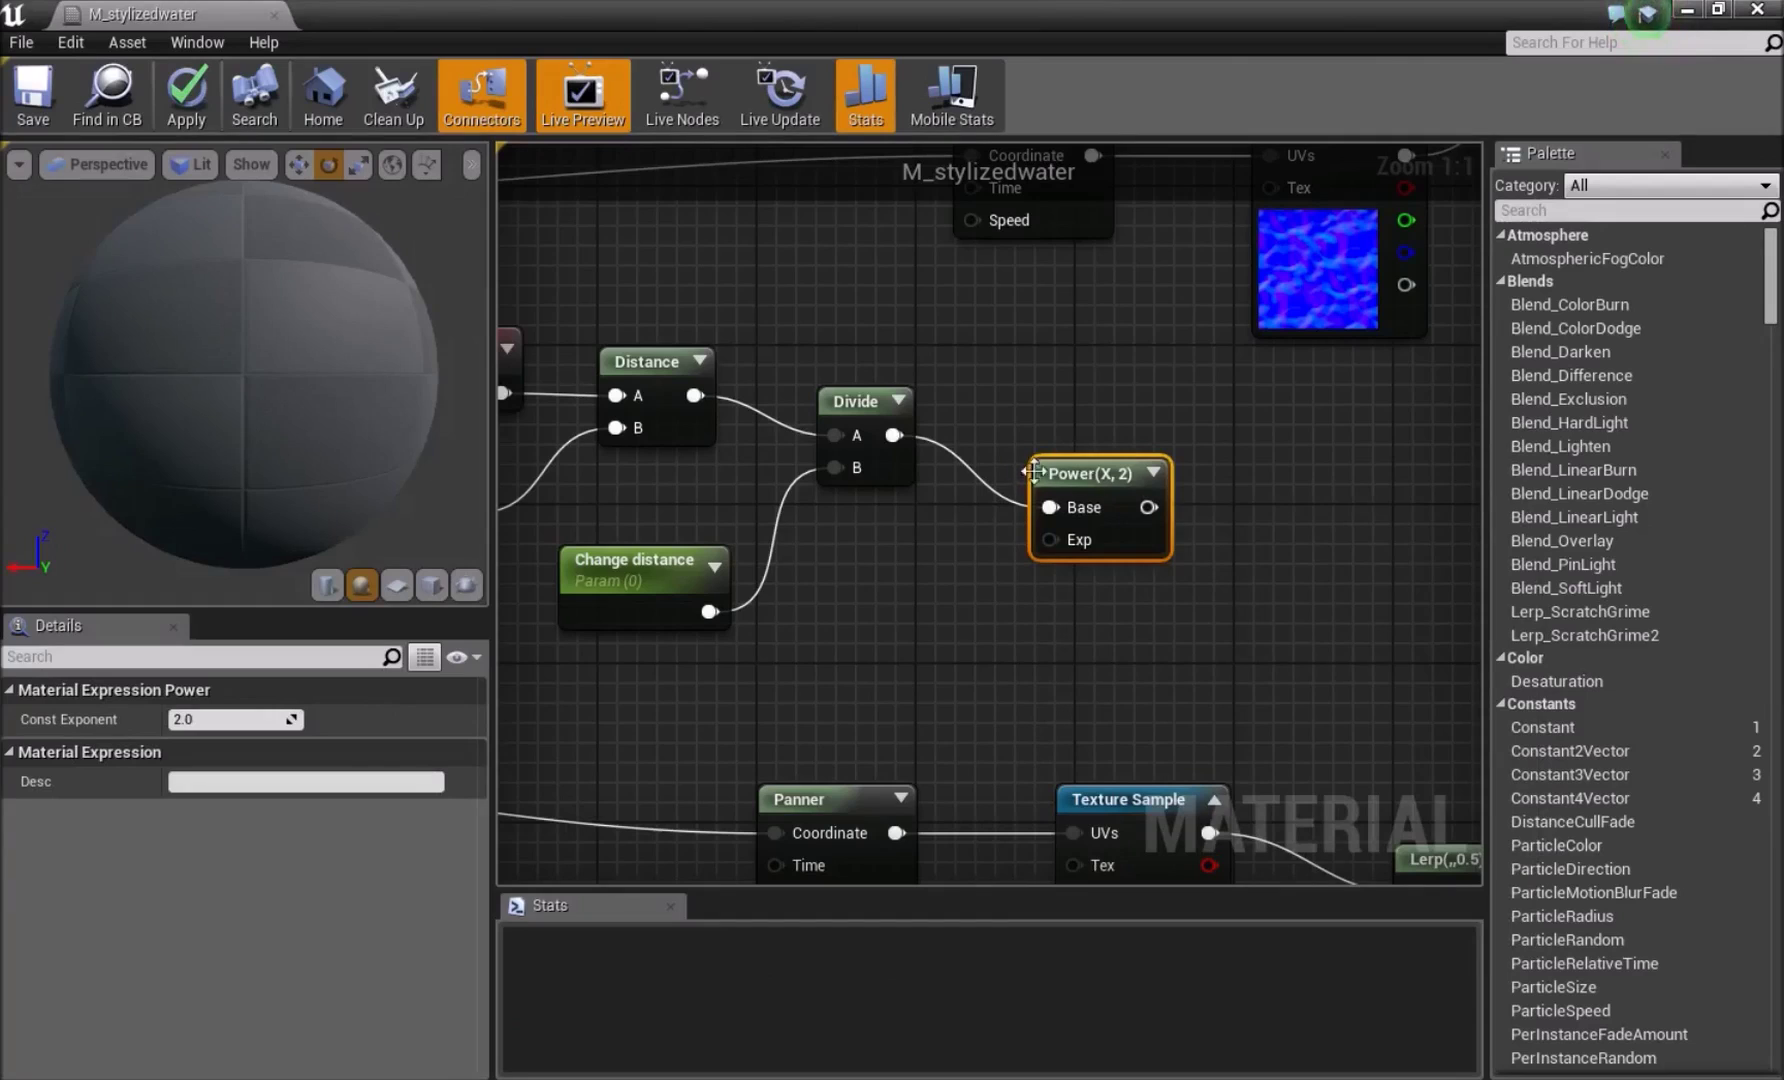
{"action": "left_click_drag", "start_coordinate": [1090, 474], "coordinate": [1213, 424]}
Add a scalar parameter named Power Exp and connect it to the Power node's Exp input
{"action": "right_click", "coordinate": [1048, 567]}
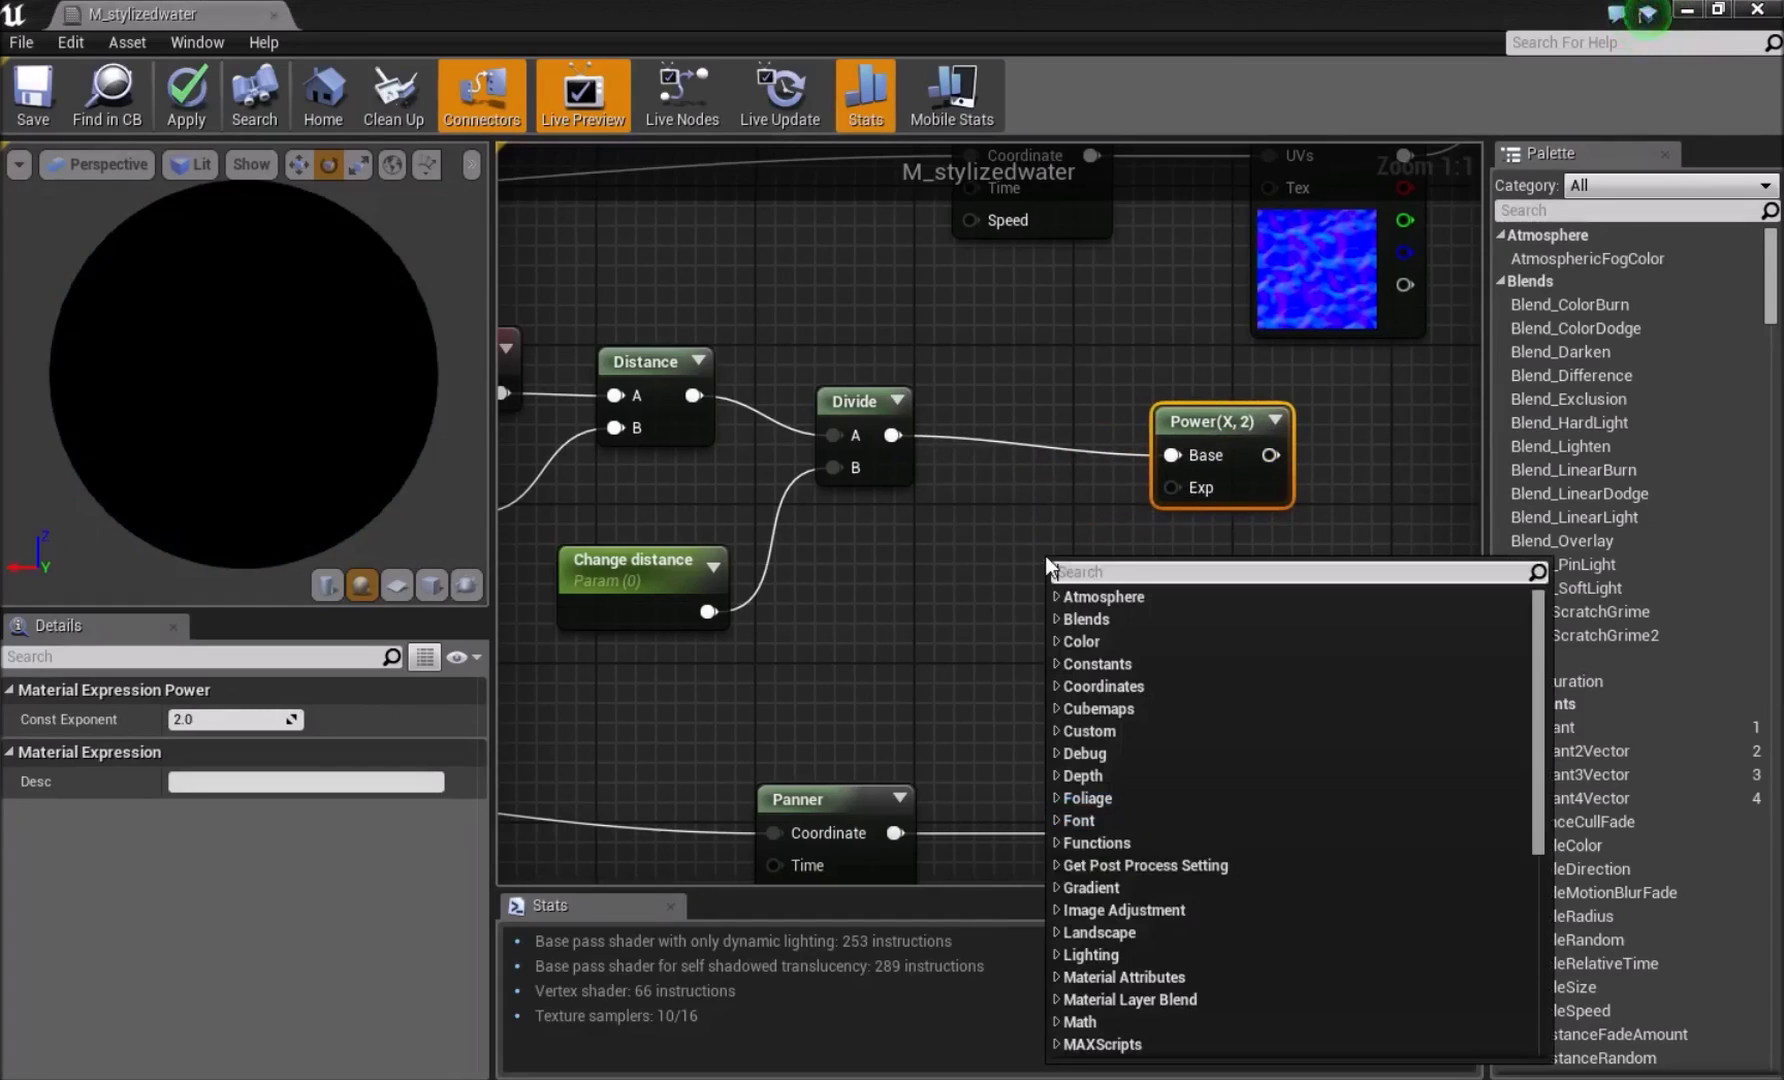
{"action": "left_click", "coordinate": [1015, 570]}
{"action": "left_click_drag", "start_coordinate": [1043, 615], "coordinate": [1190, 487]}
{"action": "right_click", "coordinate": [1028, 592]}
{"action": "left_click", "coordinate": [1059, 606]}
{"action": "left_click", "coordinate": [193, 838]}
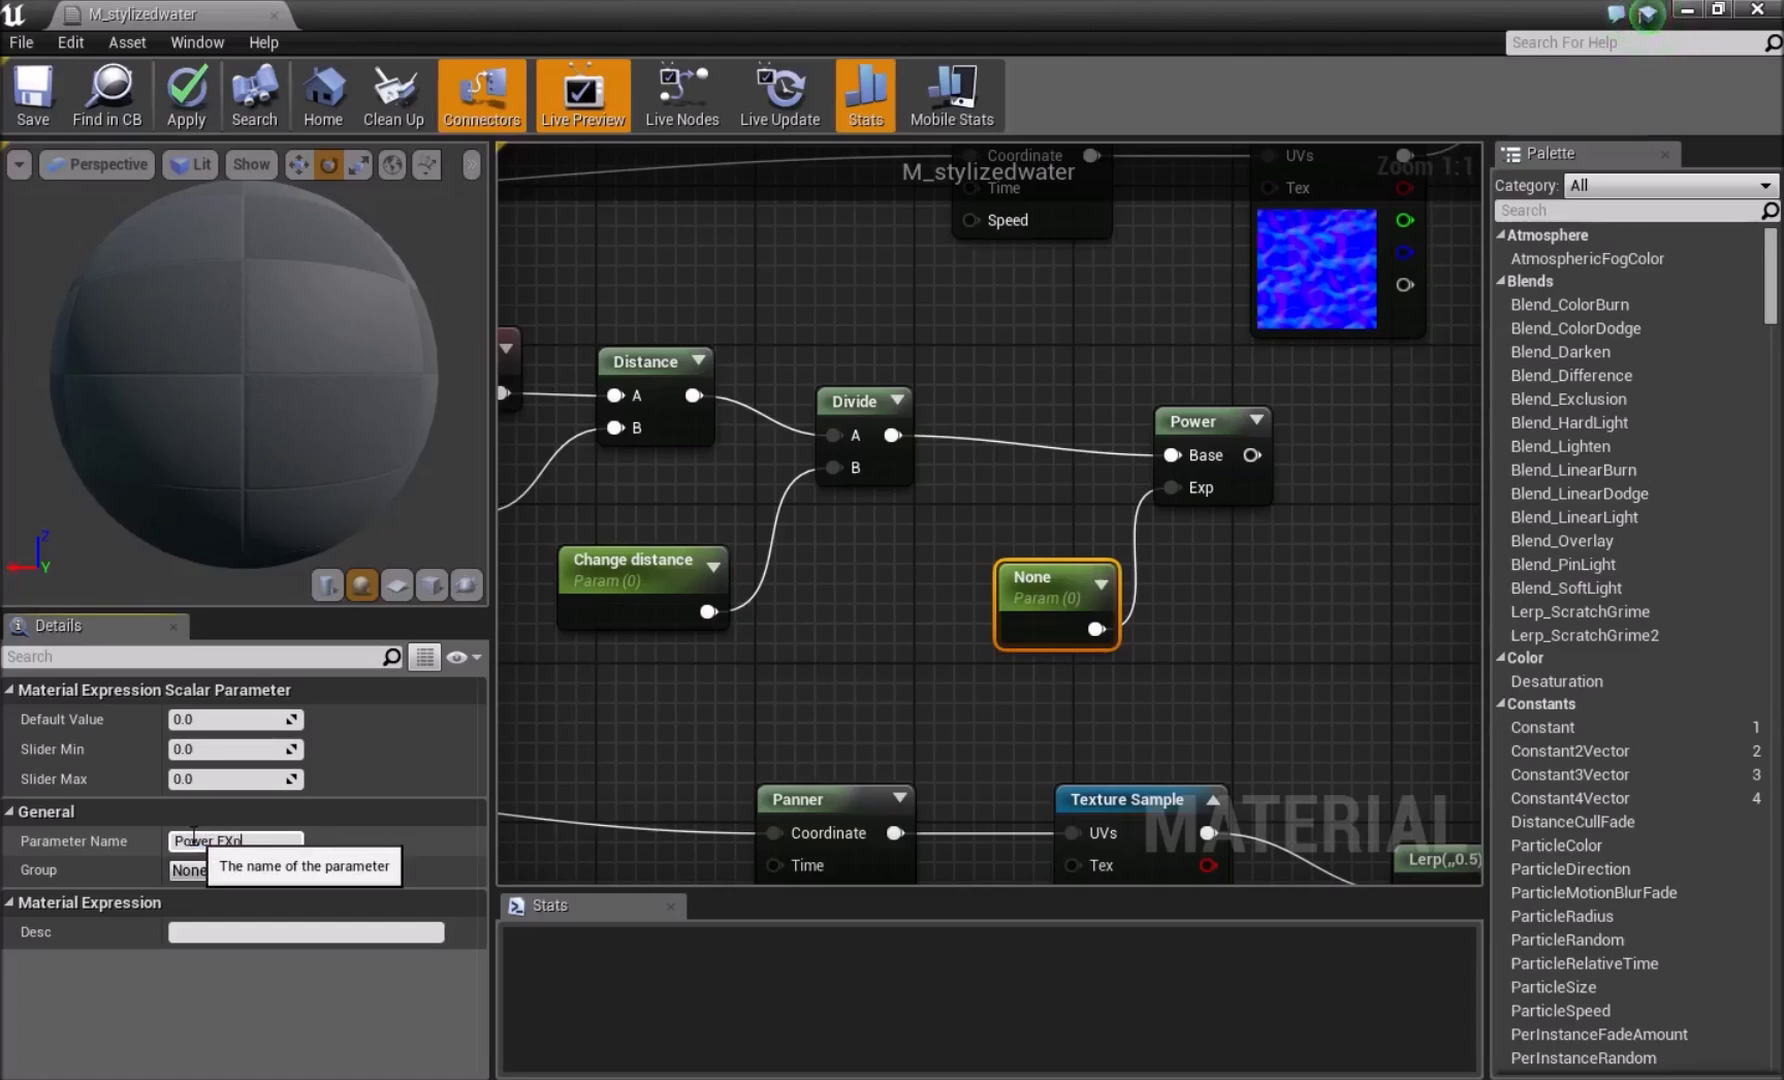
{"action": "key", "text": "Return"}
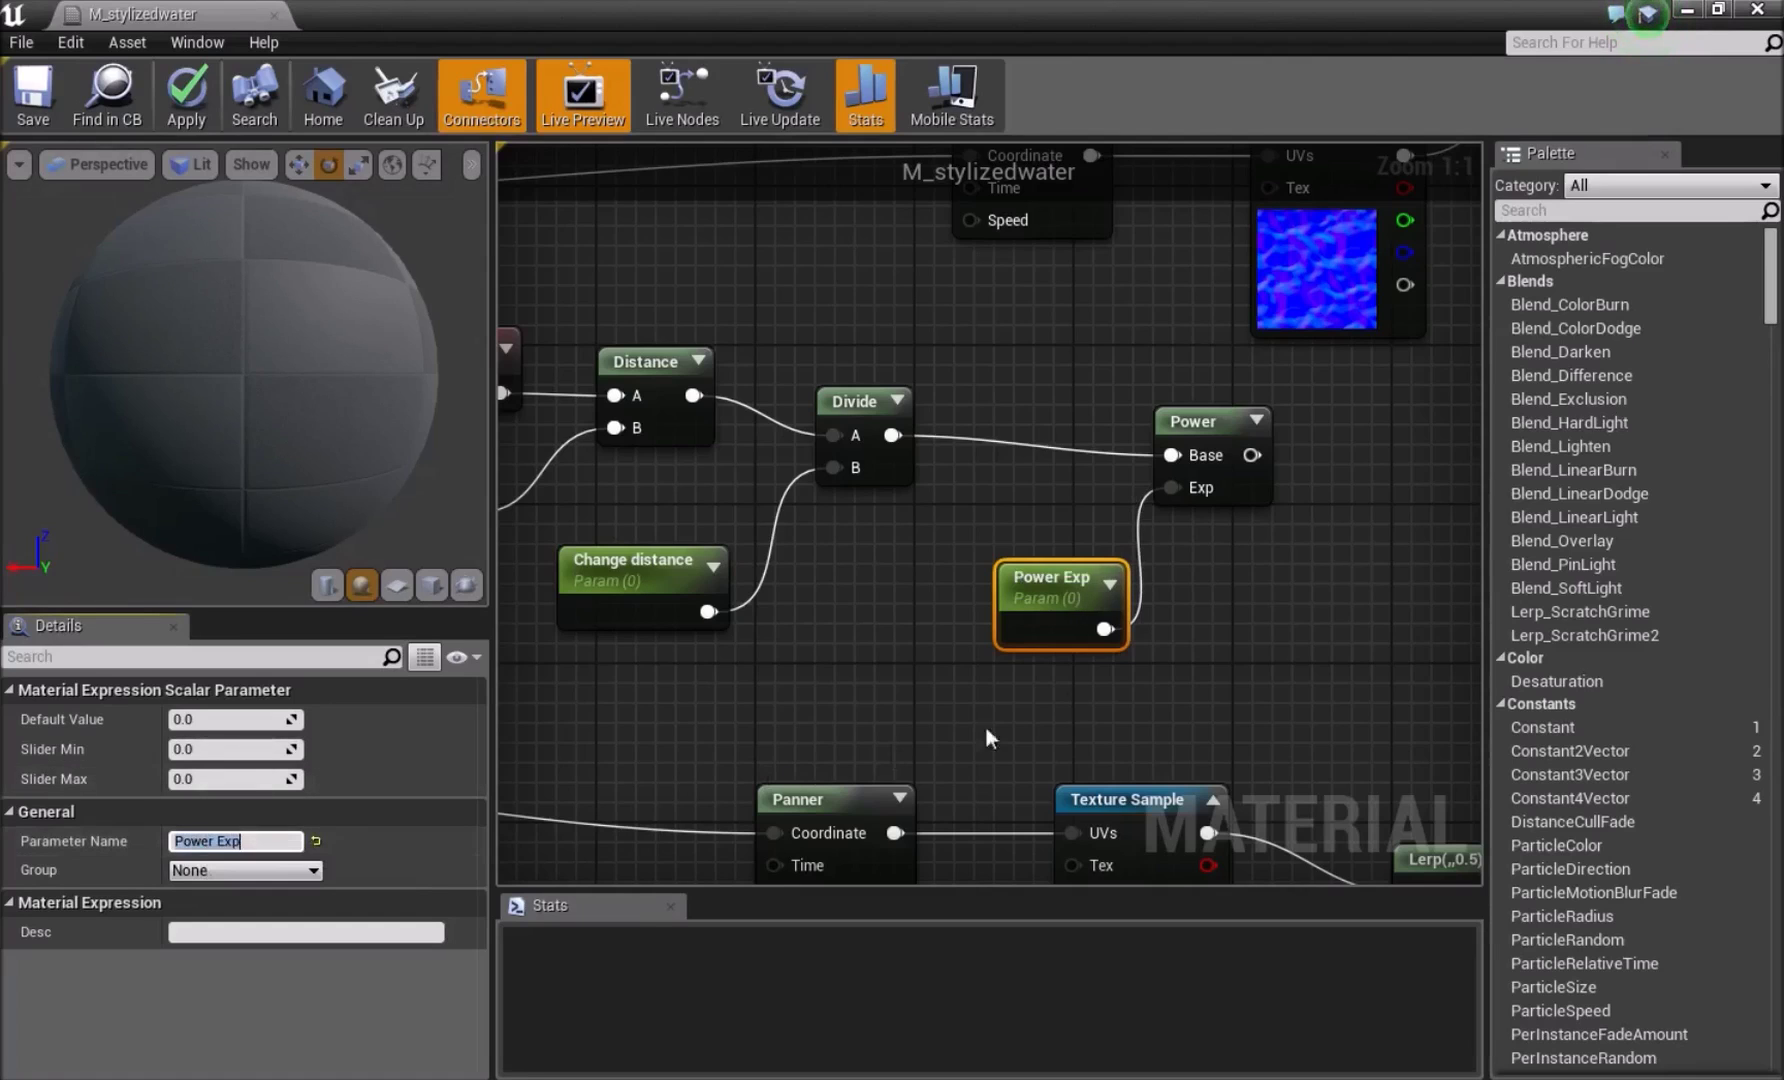
Insert a Clamp node between the Power output and the Alpha input of the Lerp combining both normal layers
{"action": "right_click_drag", "start_coordinate": [1200, 612], "coordinate": [892, 606]}
{"action": "left_click", "coordinate": [1100, 583]}
{"action": "scroll", "coordinate": [1099, 580], "scroll_direction": "down", "scroll_amount": 4}
{"action": "right_click_drag", "start_coordinate": [1047, 562], "coordinate": [957, 532]}
{"action": "left_click_drag", "start_coordinate": [865, 518], "coordinate": [1104, 560]}
{"action": "left_click", "coordinate": [636, 492]}
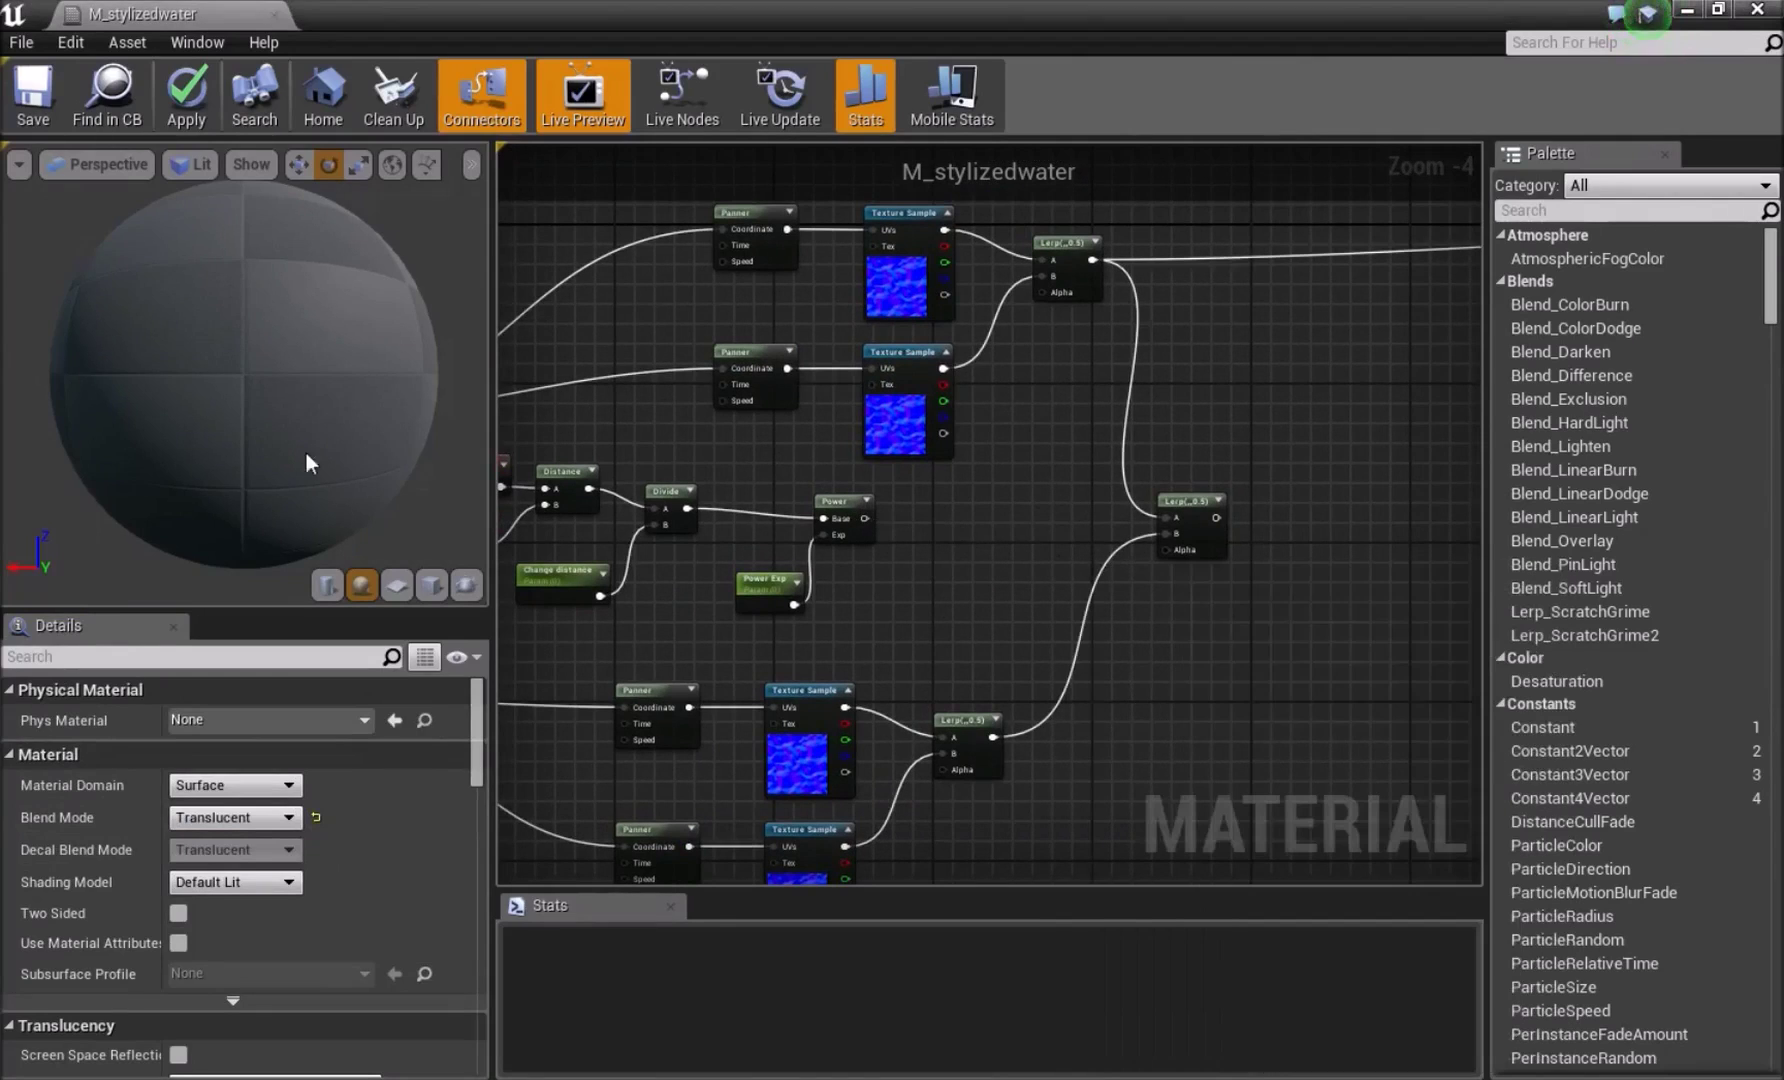
{"action": "right_click", "coordinate": [938, 514]}
{"action": "type", "text": "clamp"}
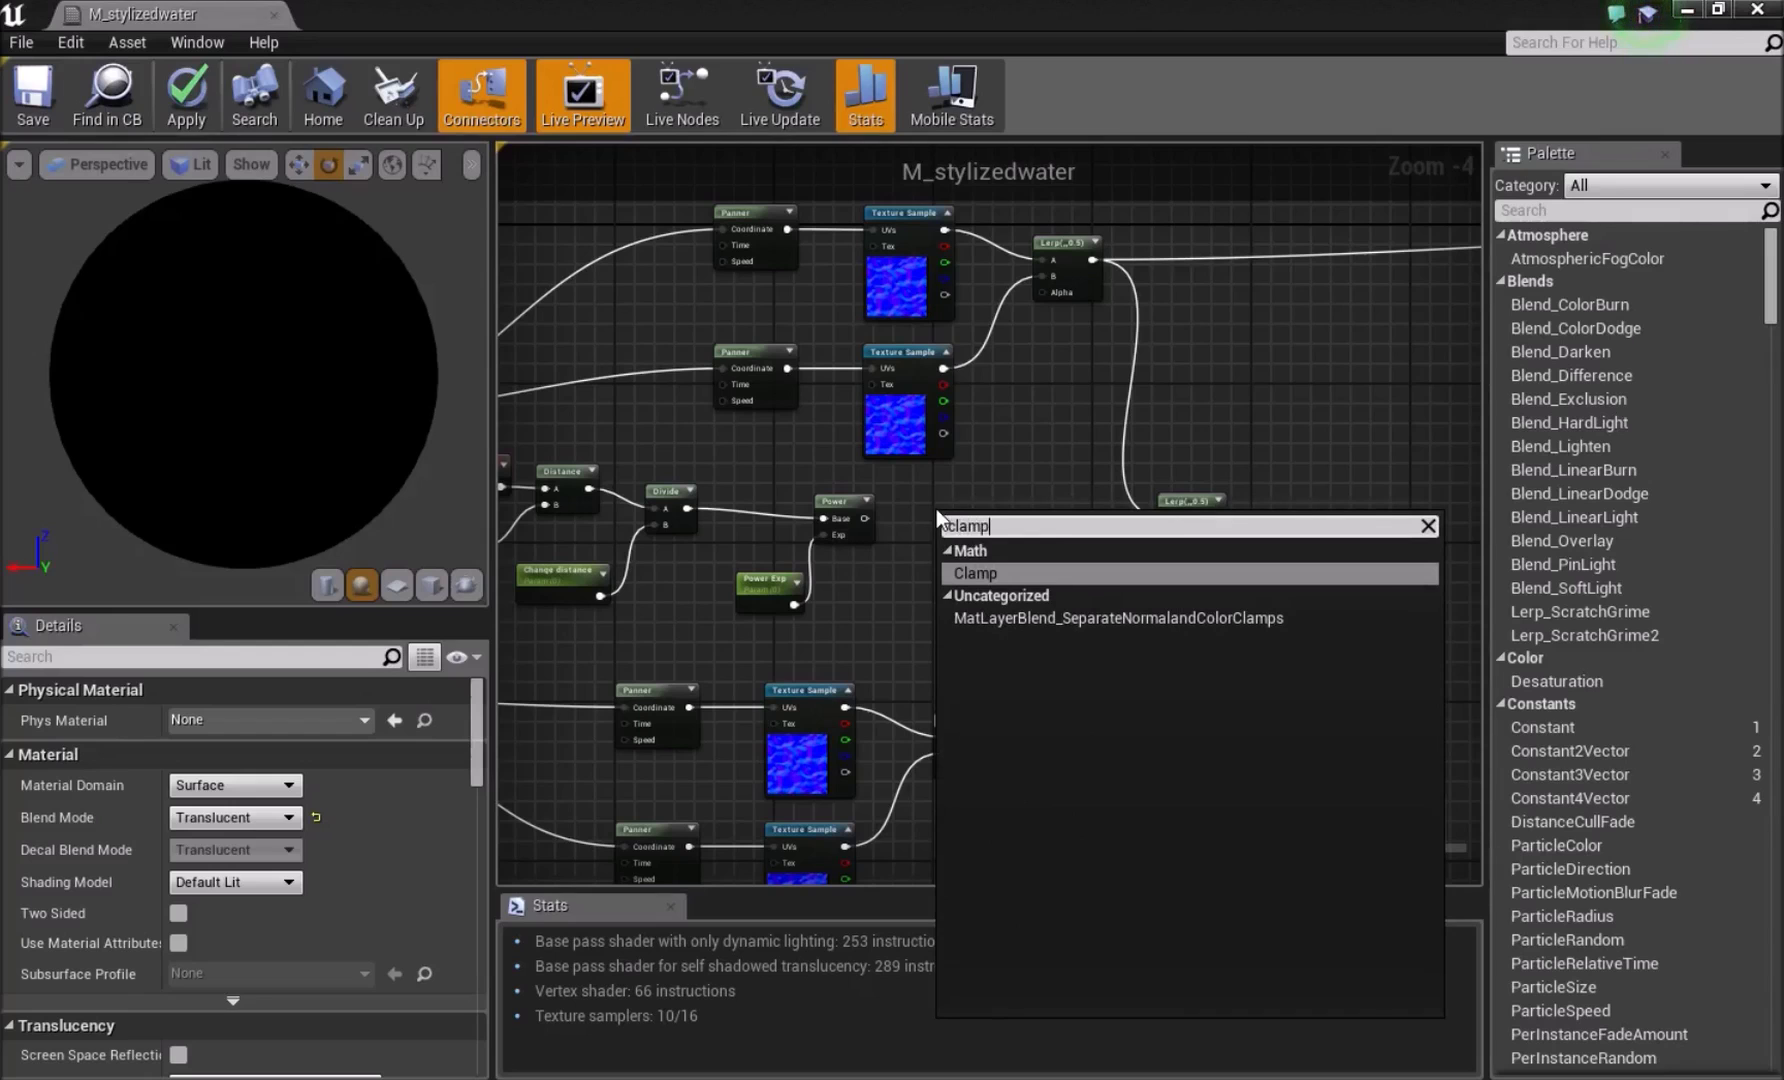
{"action": "key", "text": "Return"}
{"action": "scroll", "coordinate": [937, 507], "scroll_direction": "up", "scroll_amount": 3}
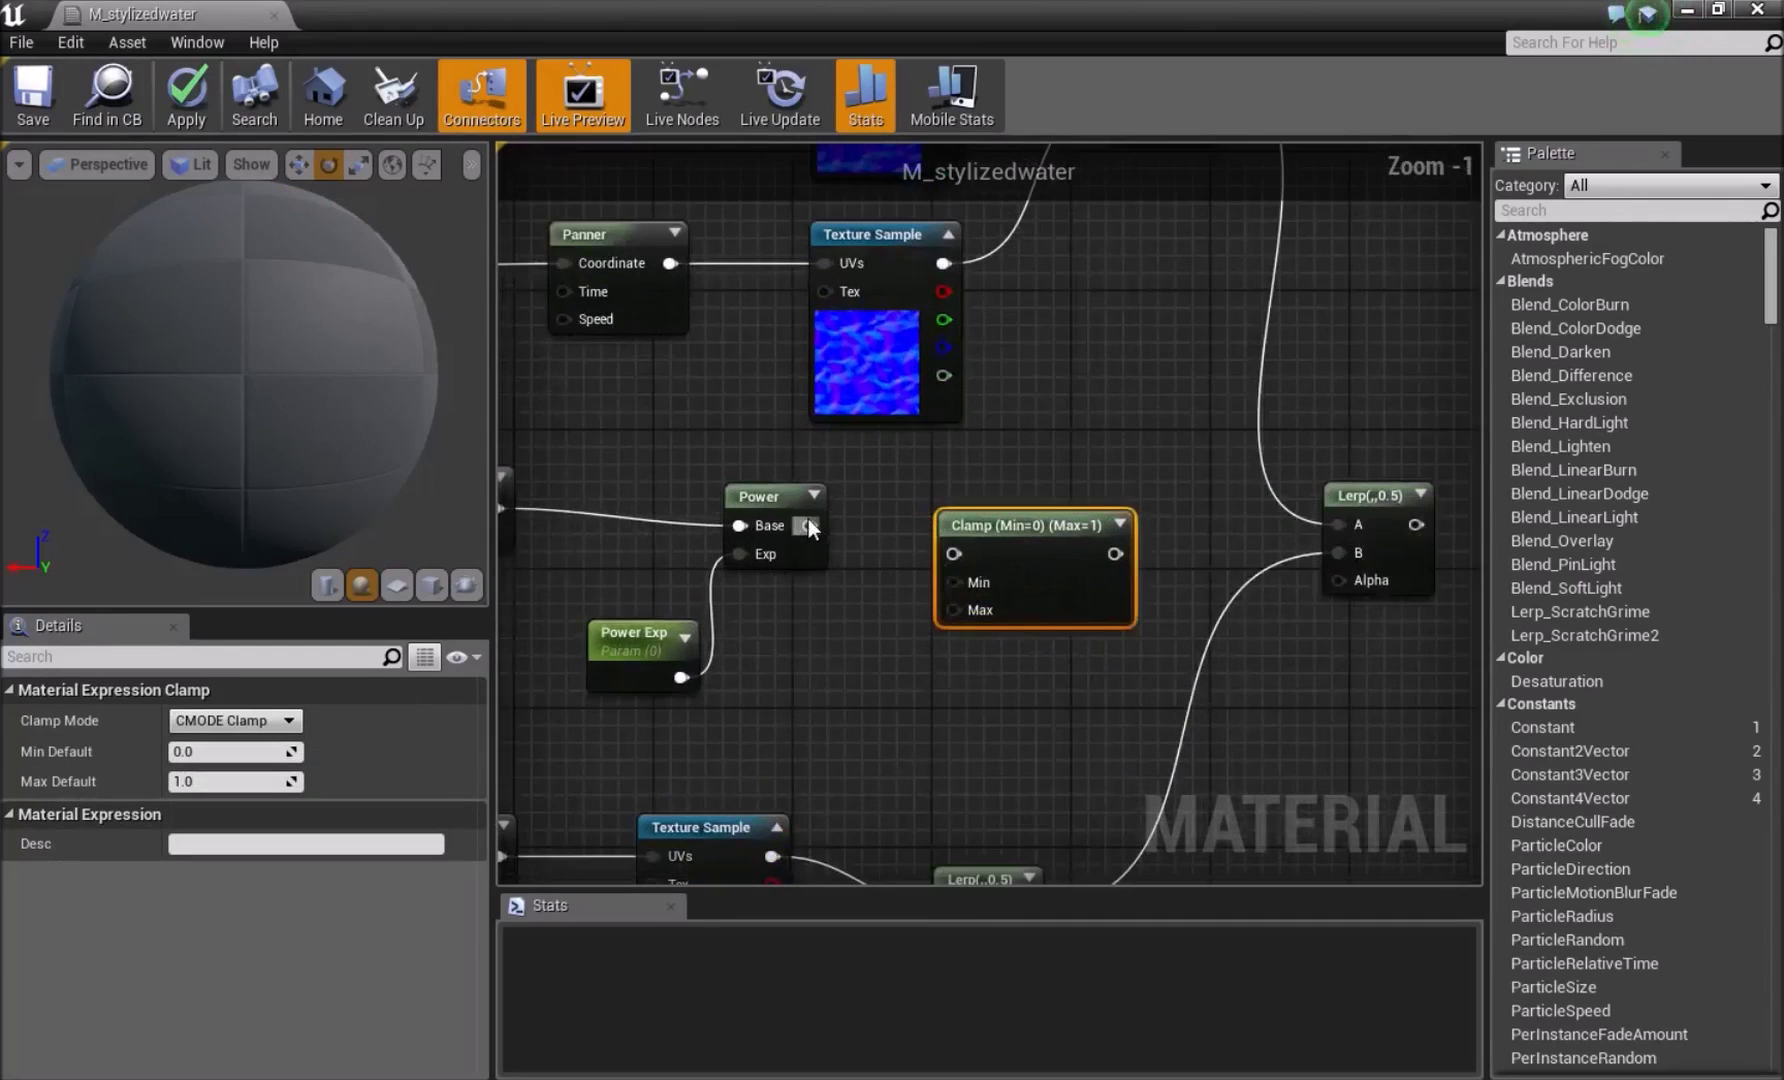
{"action": "left_click_drag", "start_coordinate": [951, 564], "coordinate": [964, 555]}
{"action": "left_click_drag", "start_coordinate": [1115, 553], "coordinate": [1348, 577]}
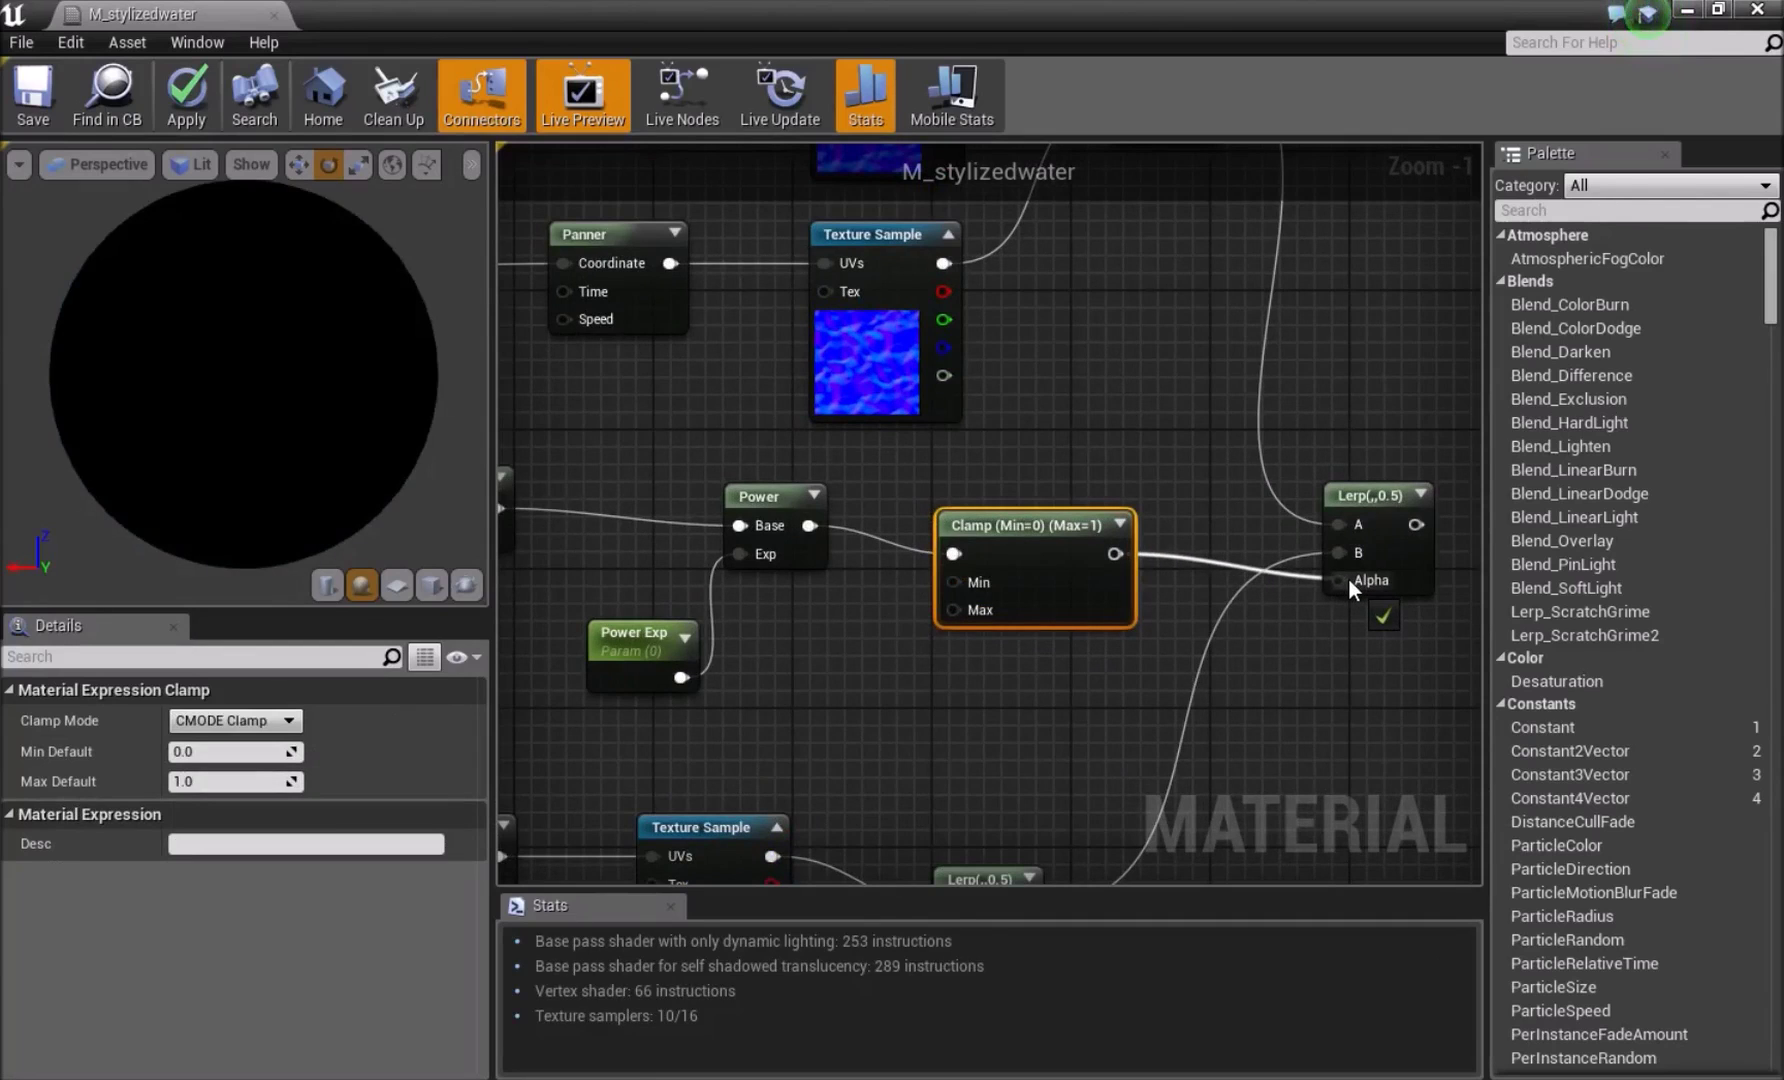
Connect the Lerp combining both normal layers to the material's Normal input and rearrange the nodes near the material output
{"action": "right_click_drag", "start_coordinate": [1247, 624], "coordinate": [860, 482]}
{"action": "scroll", "coordinate": [956, 512], "scroll_direction": "down", "scroll_amount": 6}
{"action": "scroll", "coordinate": [1045, 525], "scroll_direction": "up", "scroll_amount": 3}
{"action": "left_click_drag", "start_coordinate": [775, 428], "coordinate": [1199, 561]}
{"action": "left_click_drag", "start_coordinate": [999, 593], "coordinate": [803, 801]}
{"action": "left_click", "coordinate": [983, 563]}
{"action": "right_click_drag", "start_coordinate": [983, 563], "coordinate": [975, 703]}
{"action": "left_click_drag", "start_coordinate": [669, 241], "coordinate": [1119, 630]}
{"action": "left_click_drag", "start_coordinate": [1116, 425], "coordinate": [1088, 325]}
{"action": "left_click_drag", "start_coordinate": [640, 264], "coordinate": [988, 412]}
{"action": "left_click", "coordinate": [905, 577]}
{"action": "right_click_drag", "start_coordinate": [905, 577], "coordinate": [913, 339]}
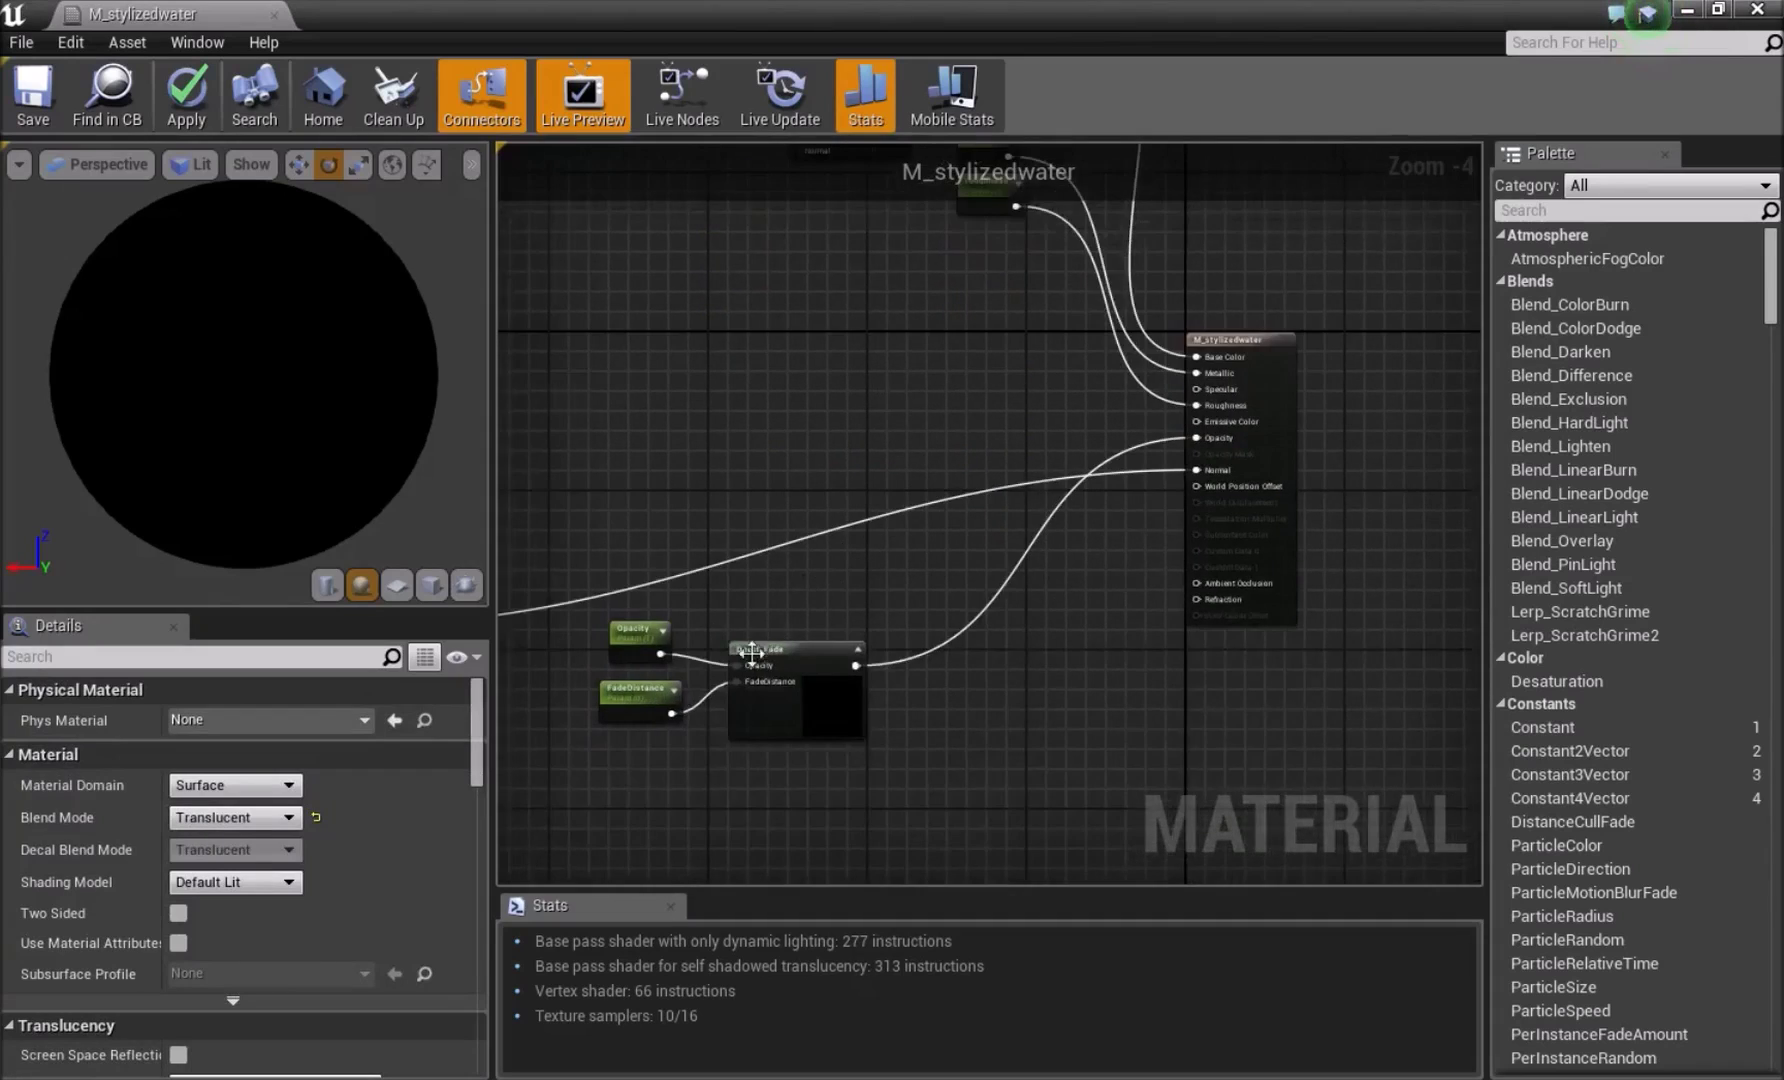
Save the M_stylizedwater material and return to the level viewport
{"action": "scroll", "coordinate": [1167, 443], "scroll_direction": "down", "scroll_amount": 4}
{"action": "right_click_drag", "start_coordinate": [820, 518], "coordinate": [1059, 527]}
{"action": "scroll", "coordinate": [1059, 527], "scroll_direction": "down", "scroll_amount": 1}
{"action": "right_click_drag", "start_coordinate": [854, 581], "coordinate": [824, 501]}
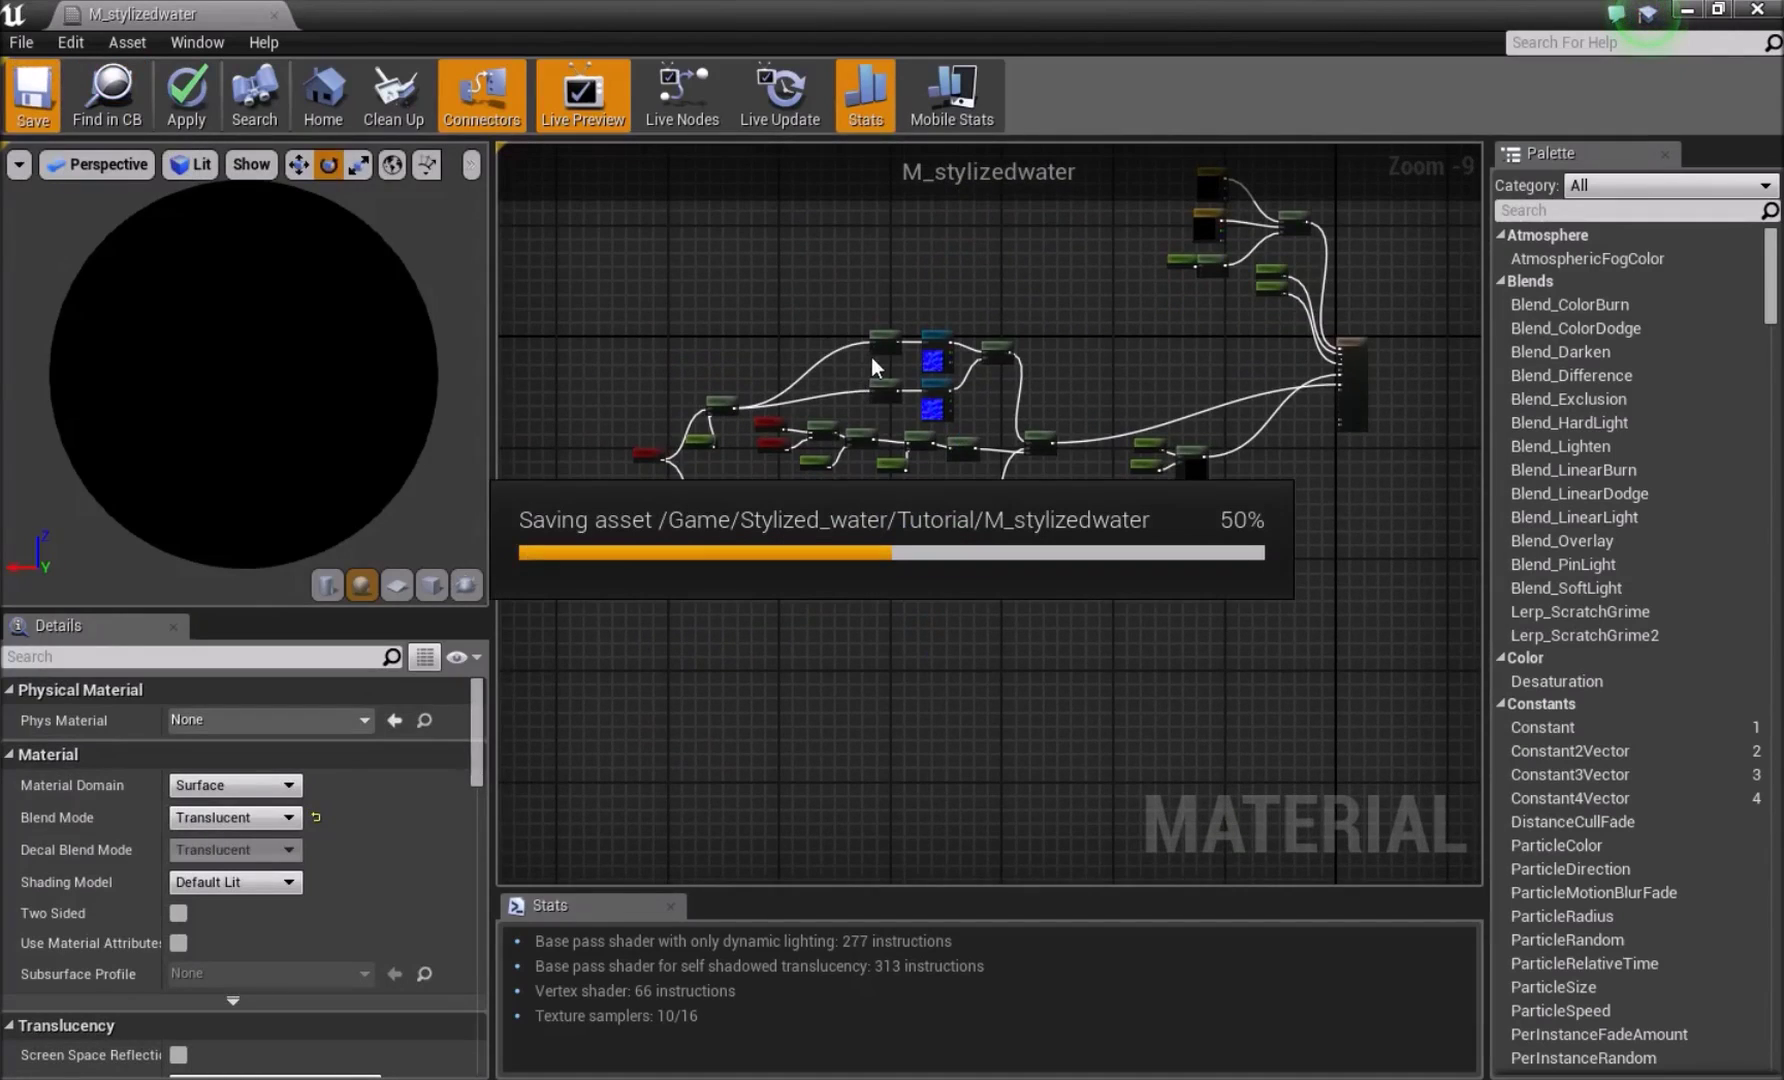
{"action": "left_click", "coordinate": [1687, 10]}
{"action": "right_click_drag", "start_coordinate": [1075, 350], "coordinate": [1075, 350]}
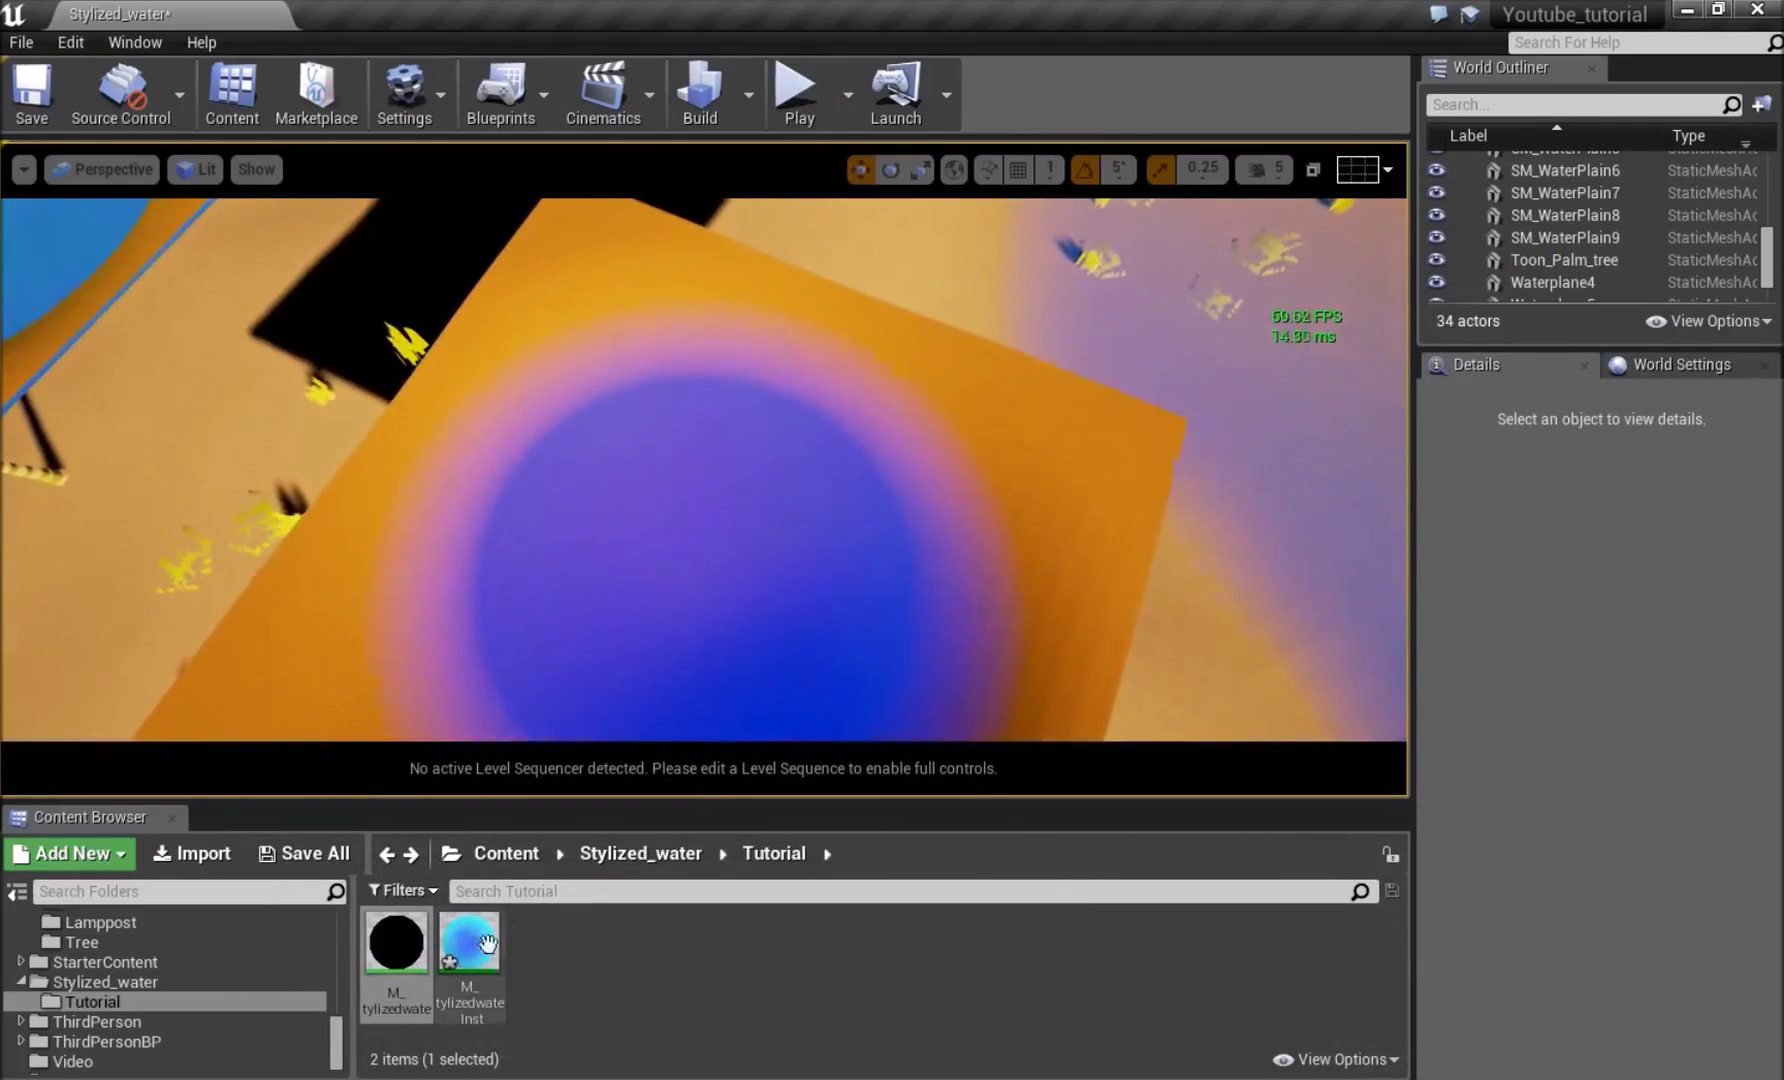
Open the M_stylizedwater_Inst material instance and move its window so the water plane stays partly visible
{"action": "left_click", "coordinate": [497, 925]}
{"action": "left_click_drag", "start_coordinate": [150, 276], "coordinate": [927, 162]}
{"action": "scroll", "coordinate": [1001, 541], "scroll_direction": "down", "scroll_amount": 3}
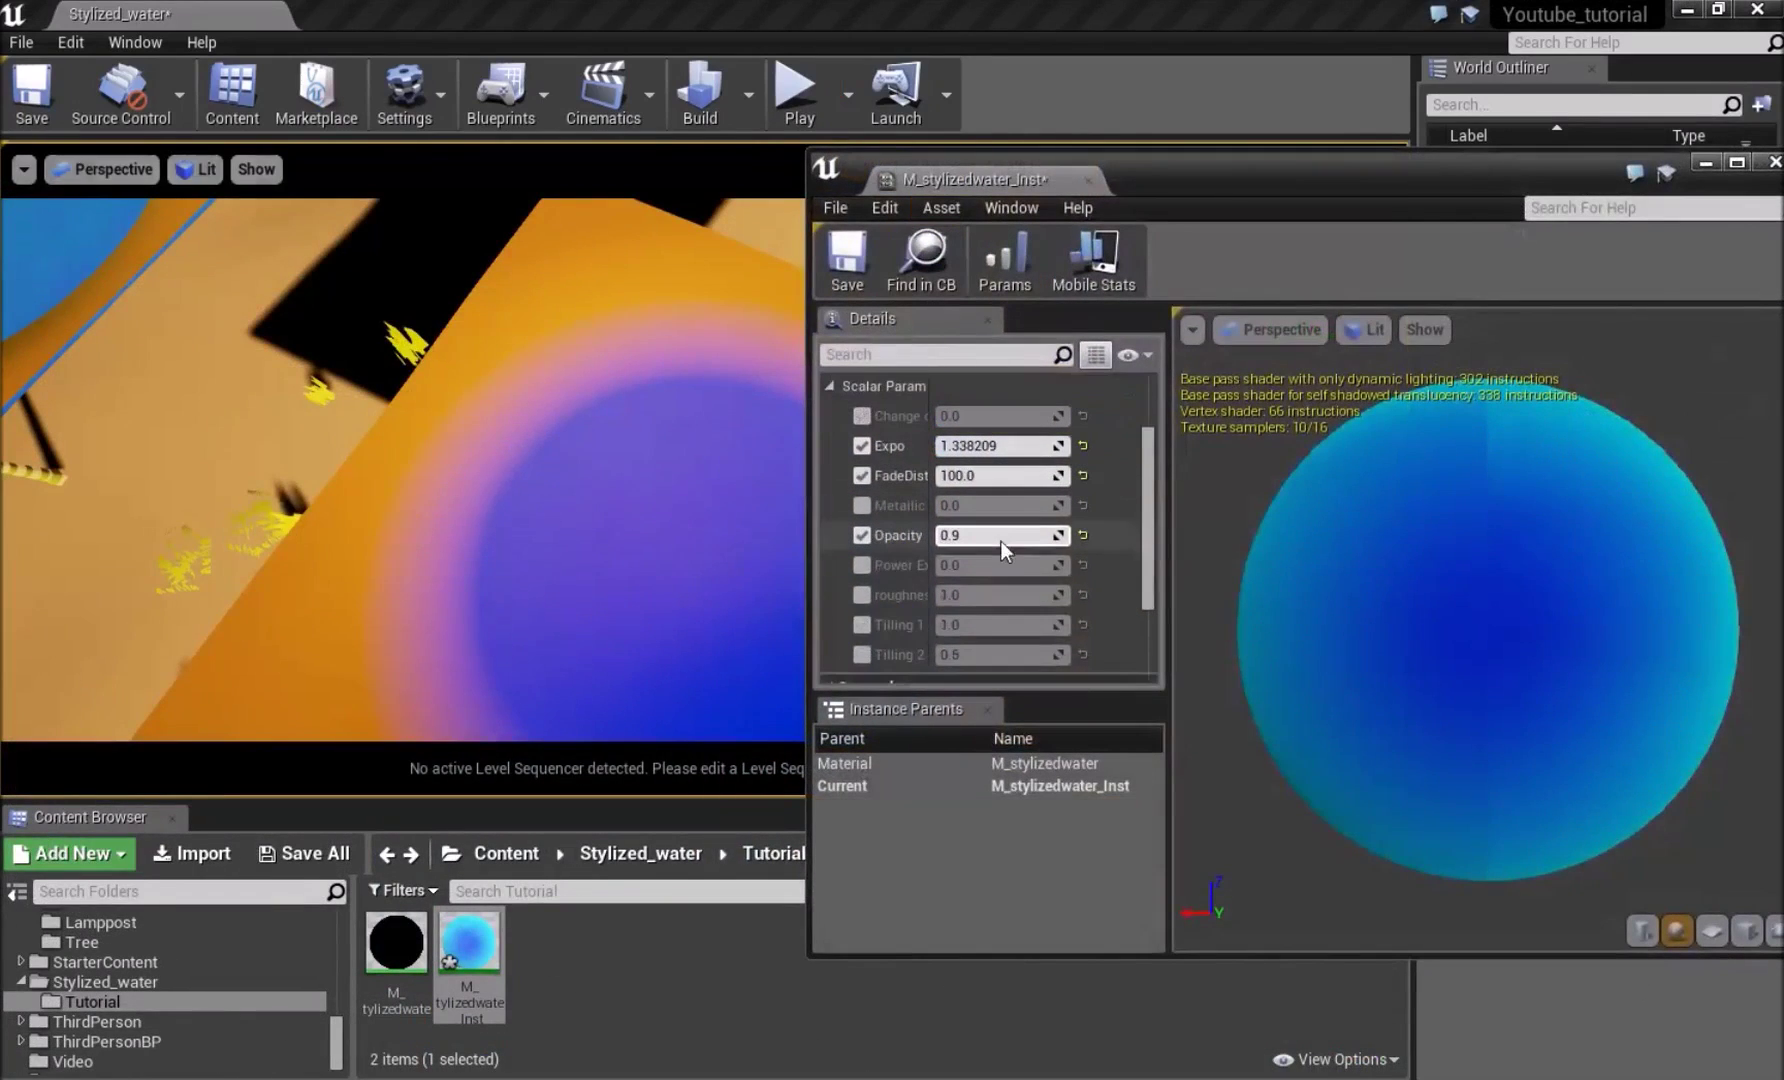
Enable the Power Exp parameter override in the instance and set it to 4
{"action": "scroll", "coordinate": [966, 562], "scroll_direction": "down", "scroll_amount": 2}
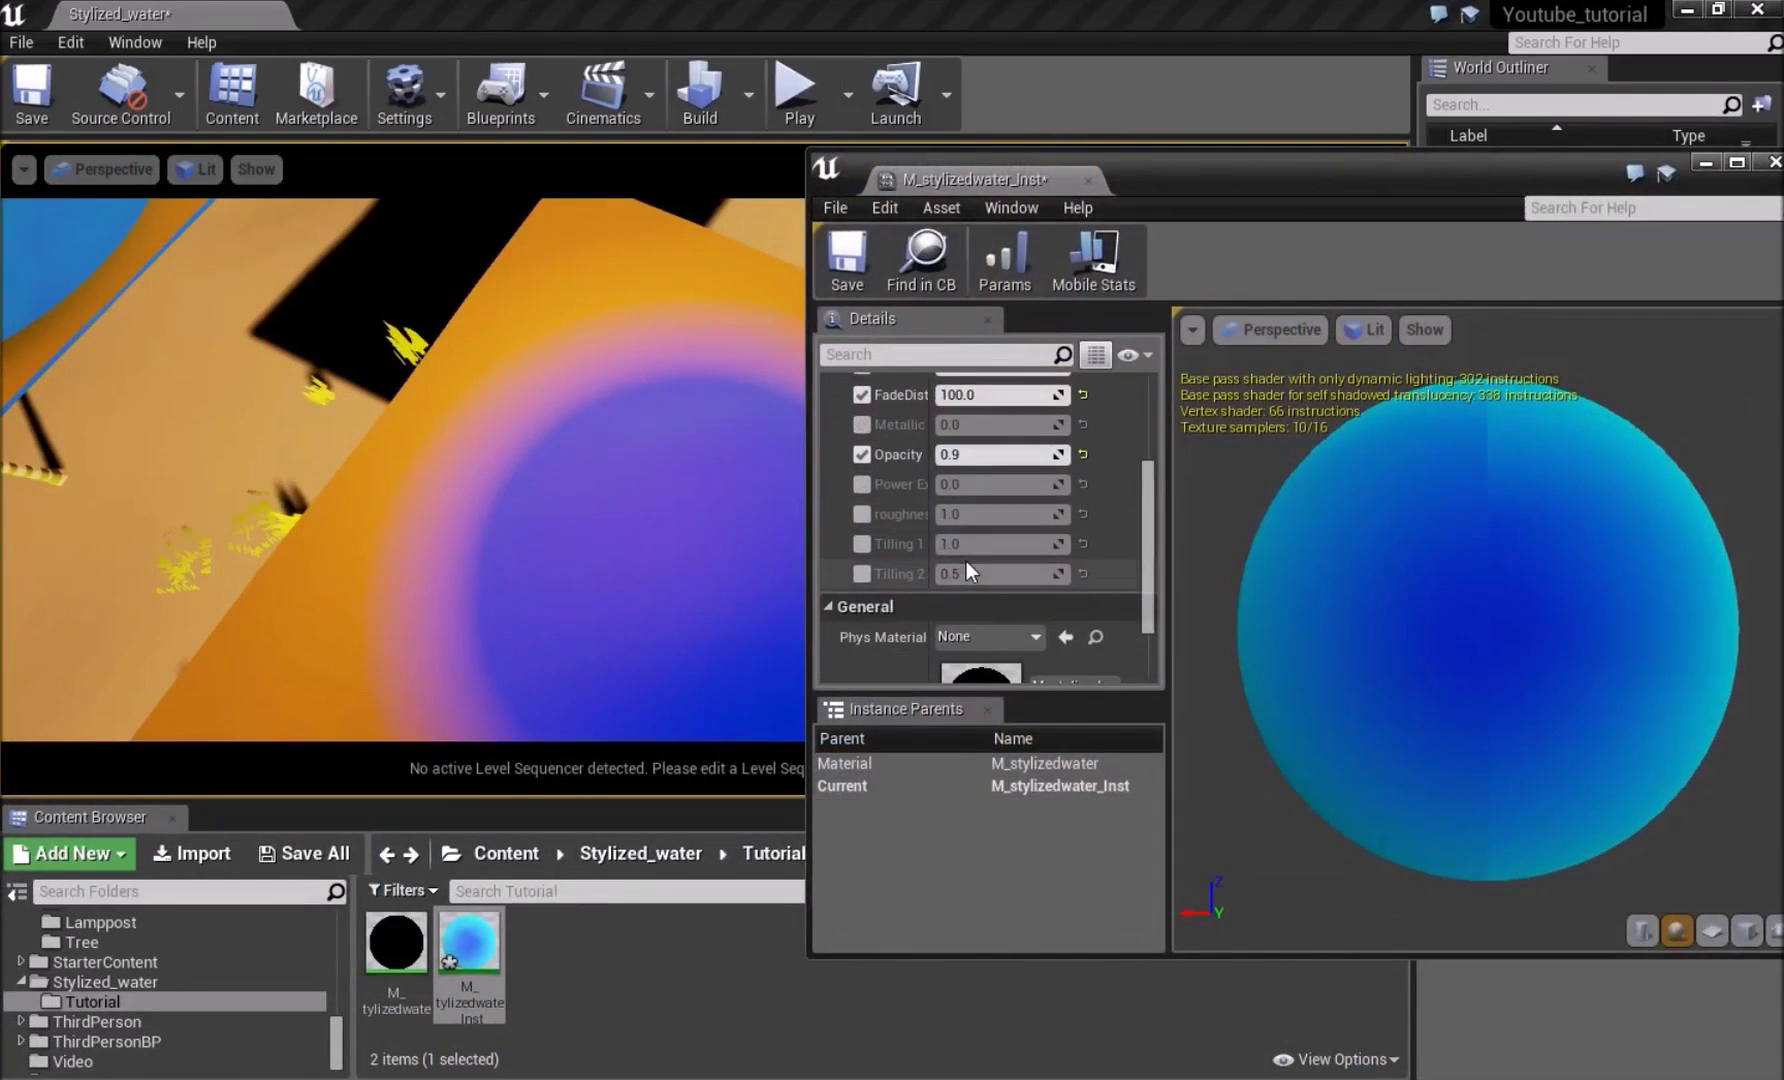
{"action": "left_click", "coordinate": [862, 485]}
{"action": "left_click", "coordinate": [968, 486]}
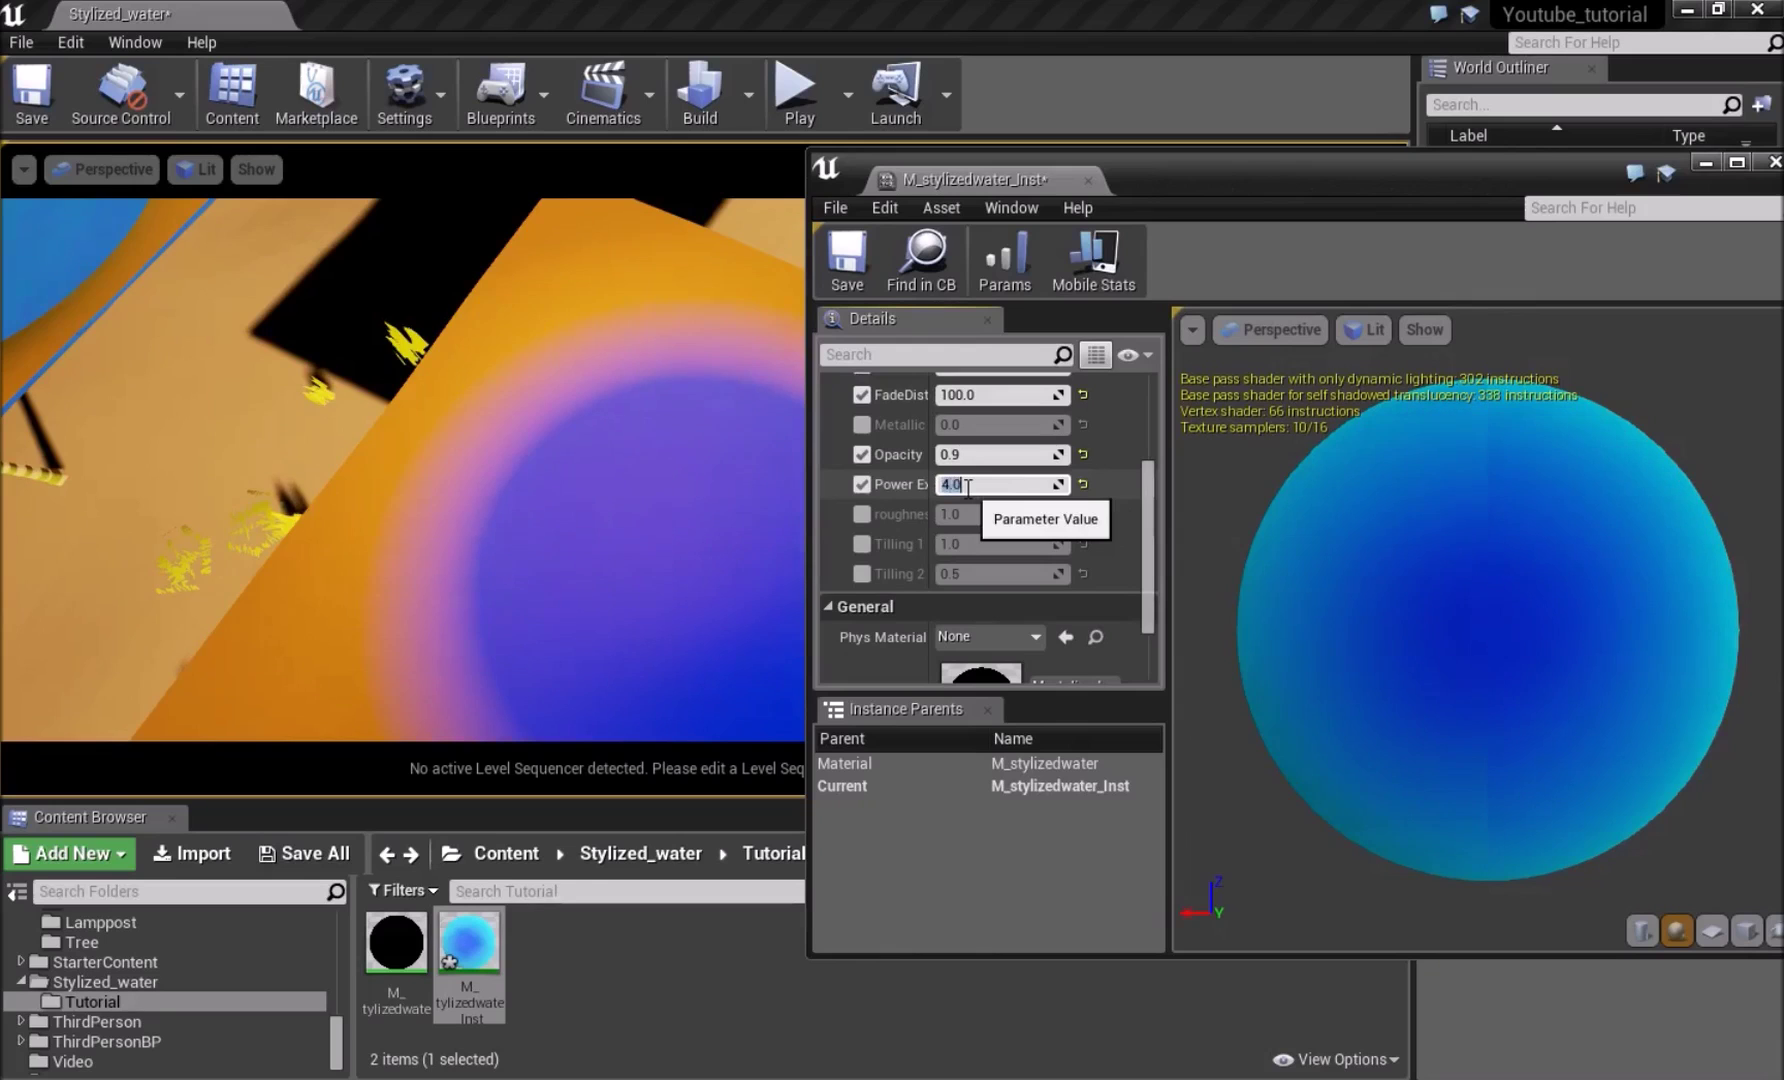
{"action": "key", "text": "Return"}
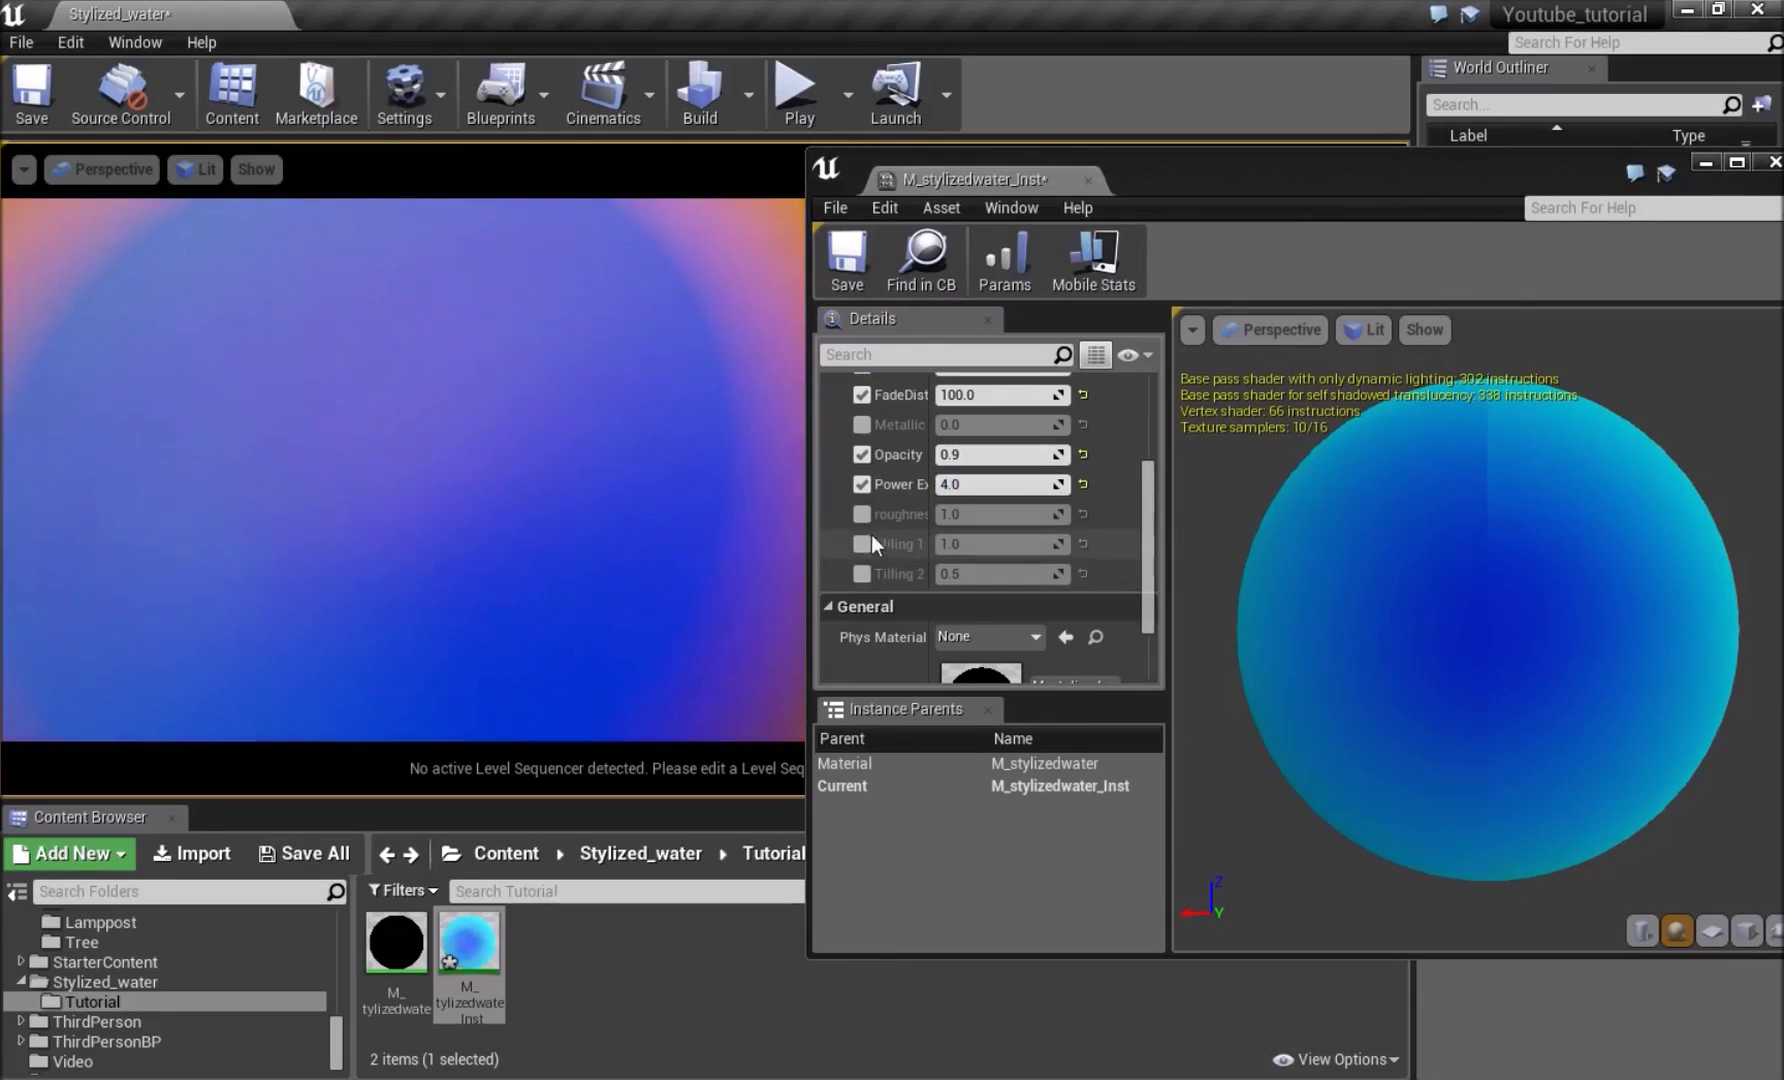
Enable the Change distance override in M_stylizedwater_Inst and raise it to 2500 while checking the water plane
{"action": "scroll", "coordinate": [863, 521], "scroll_direction": "up", "scroll_amount": 3}
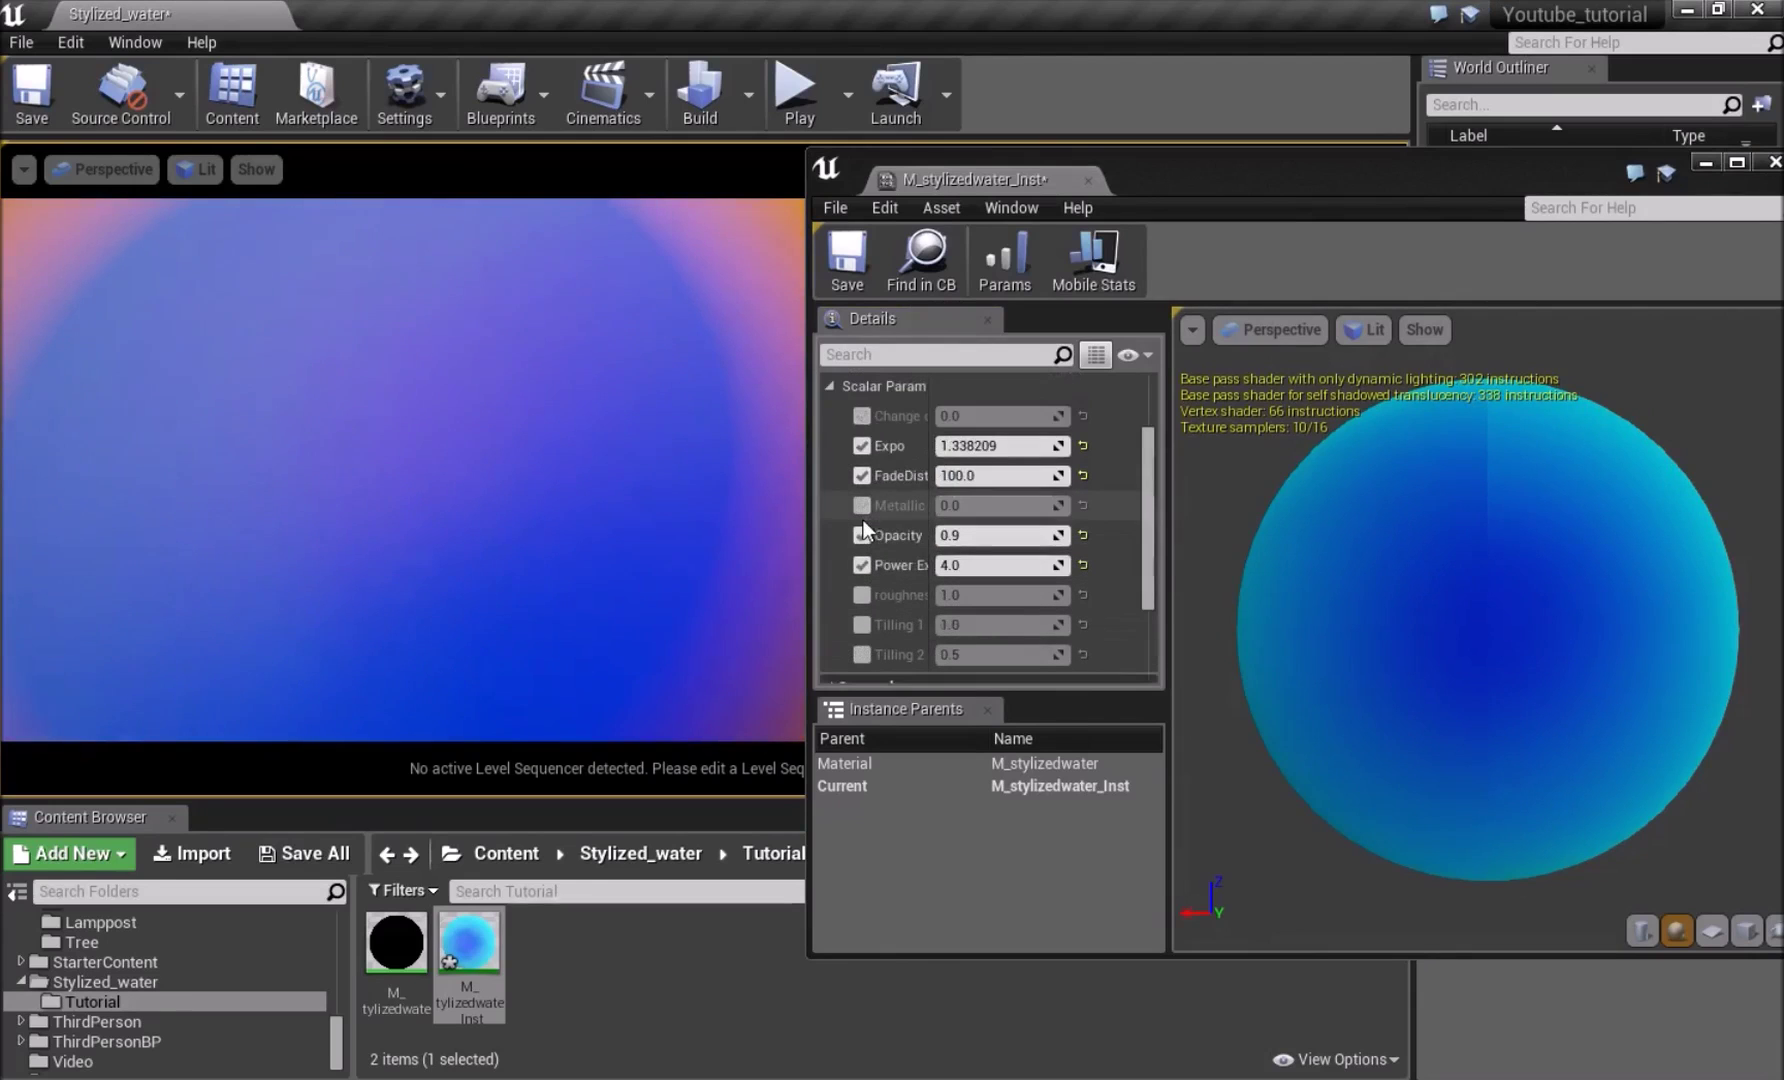
{"action": "left_click", "coordinate": [861, 415]}
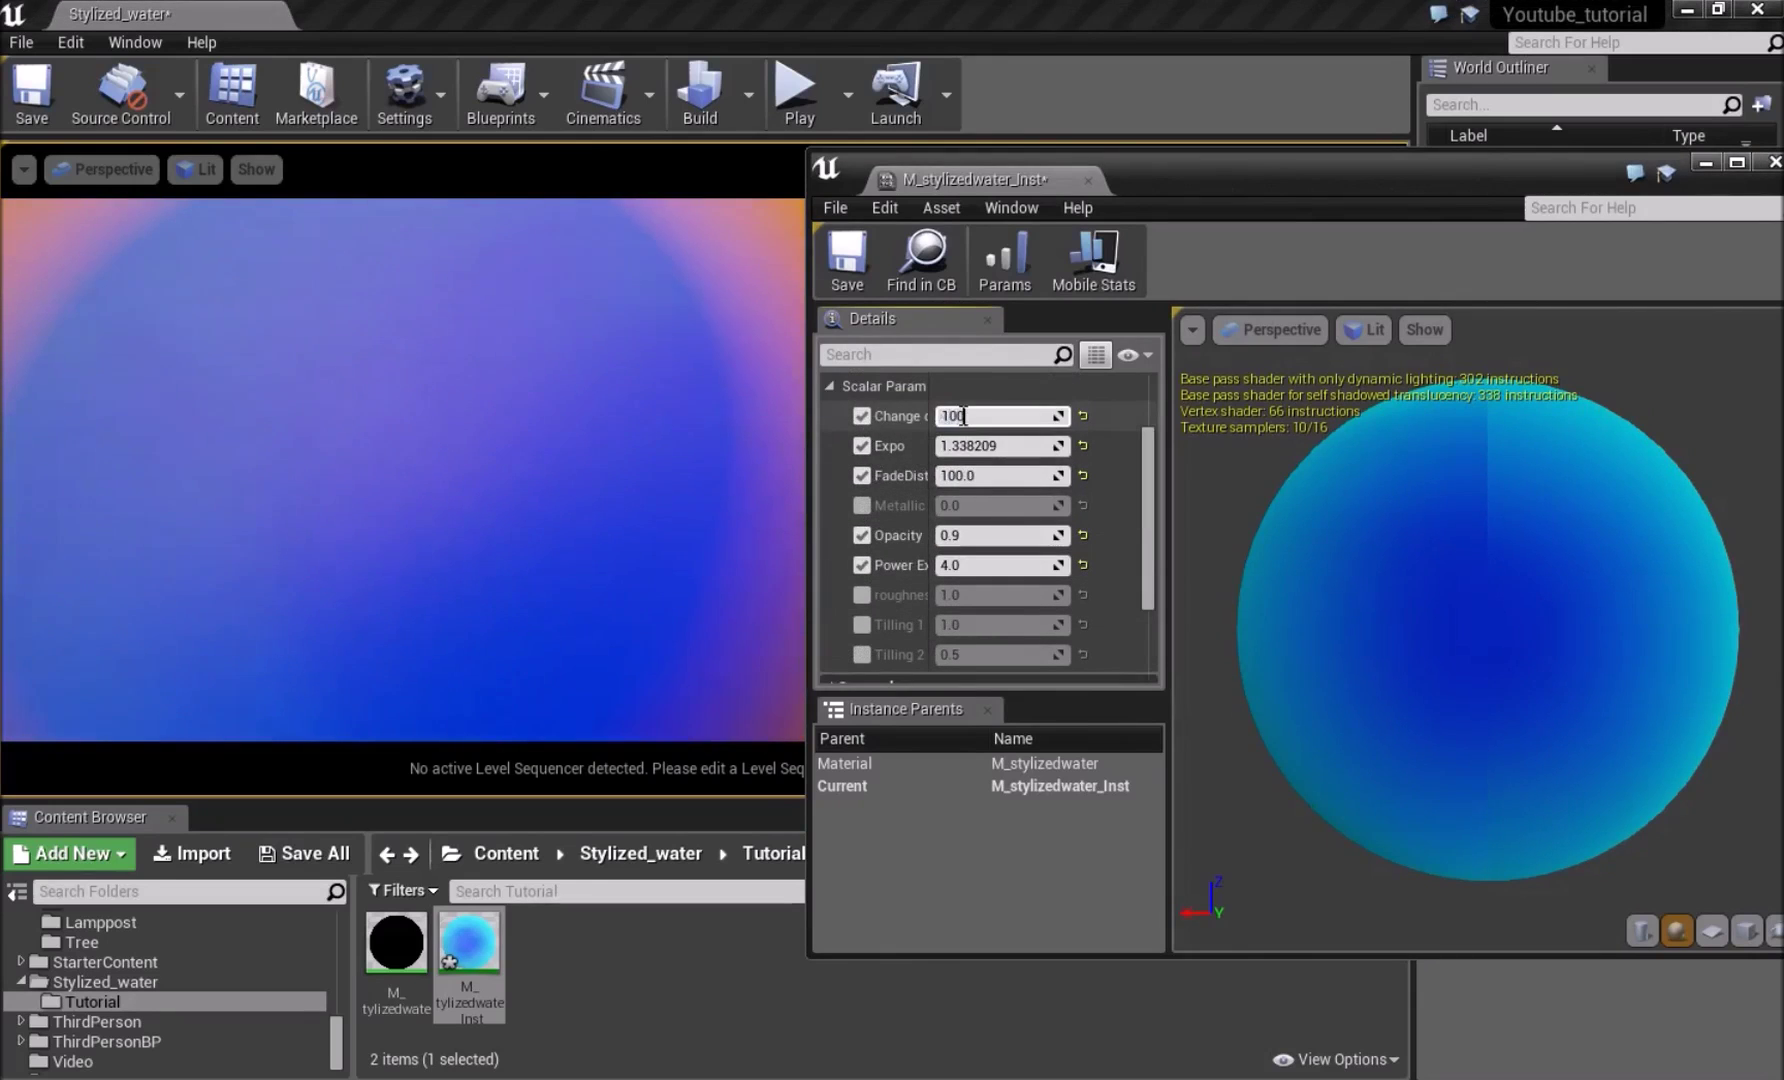
{"action": "key", "text": "Return"}
{"action": "mouse_move", "coordinate": [327, 423]}
{"action": "right_mouse_down"}
{"action": "mouse_move", "coordinate": [327, 380]}
{"action": "mouse_move", "coordinate": [327, 400]}
{"action": "right_mouse_up"}
{"action": "left_click", "coordinate": [1004, 417]}
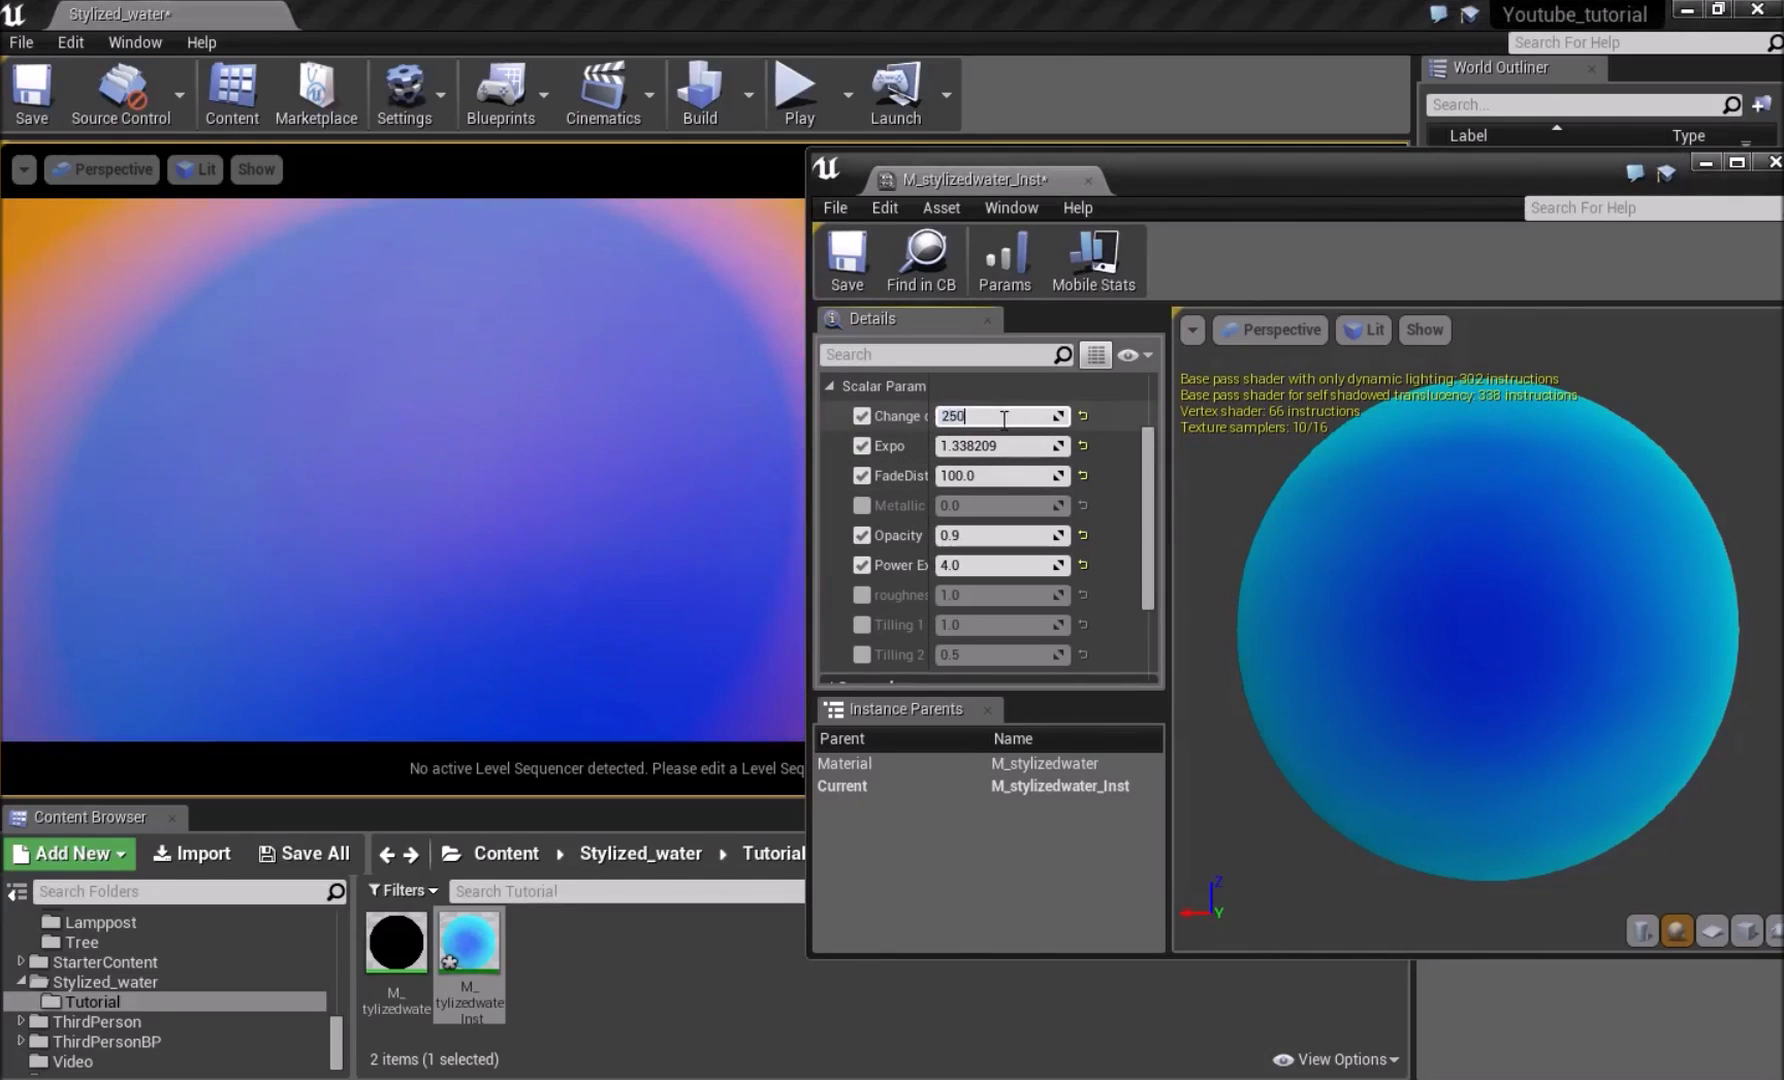
{"action": "right_click_drag", "start_coordinate": [309, 382], "coordinate": [350, 415]}
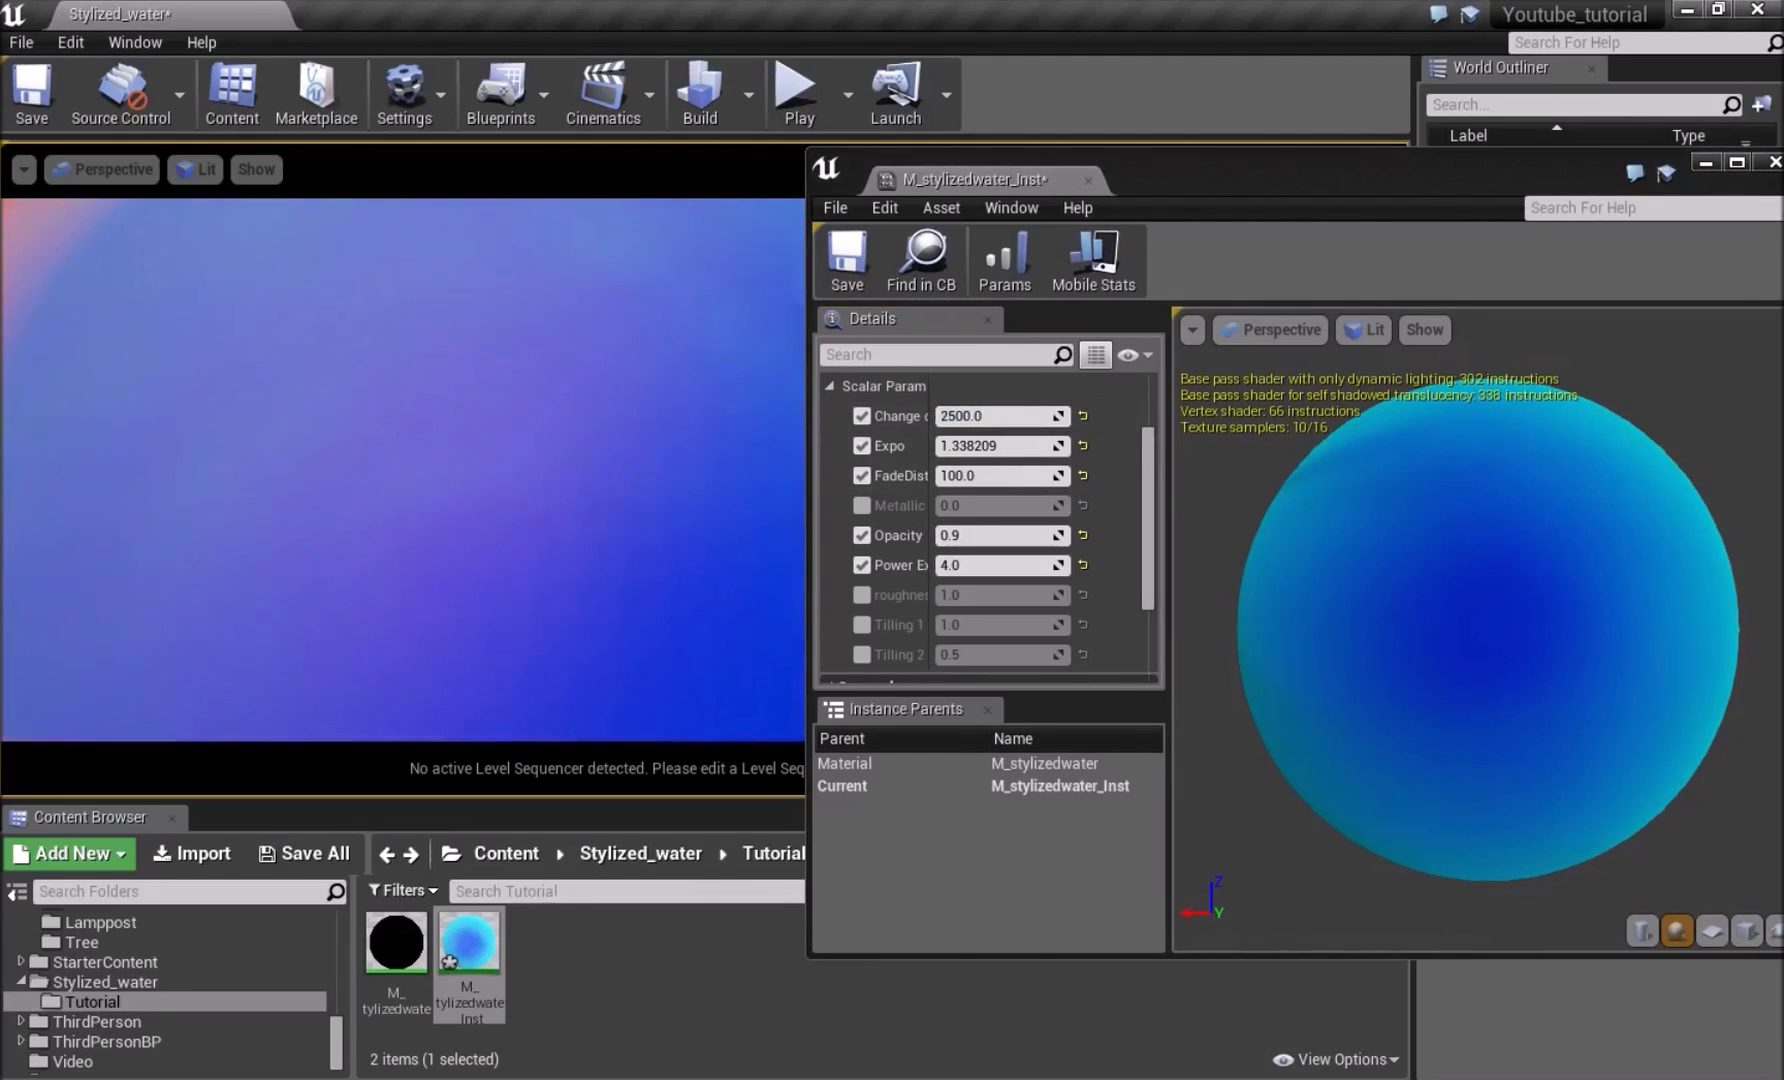
Enable the Tilling 1 override in the instance and set it to 10
{"action": "left_click", "coordinate": [862, 624]}
{"action": "left_click", "coordinate": [955, 627]}
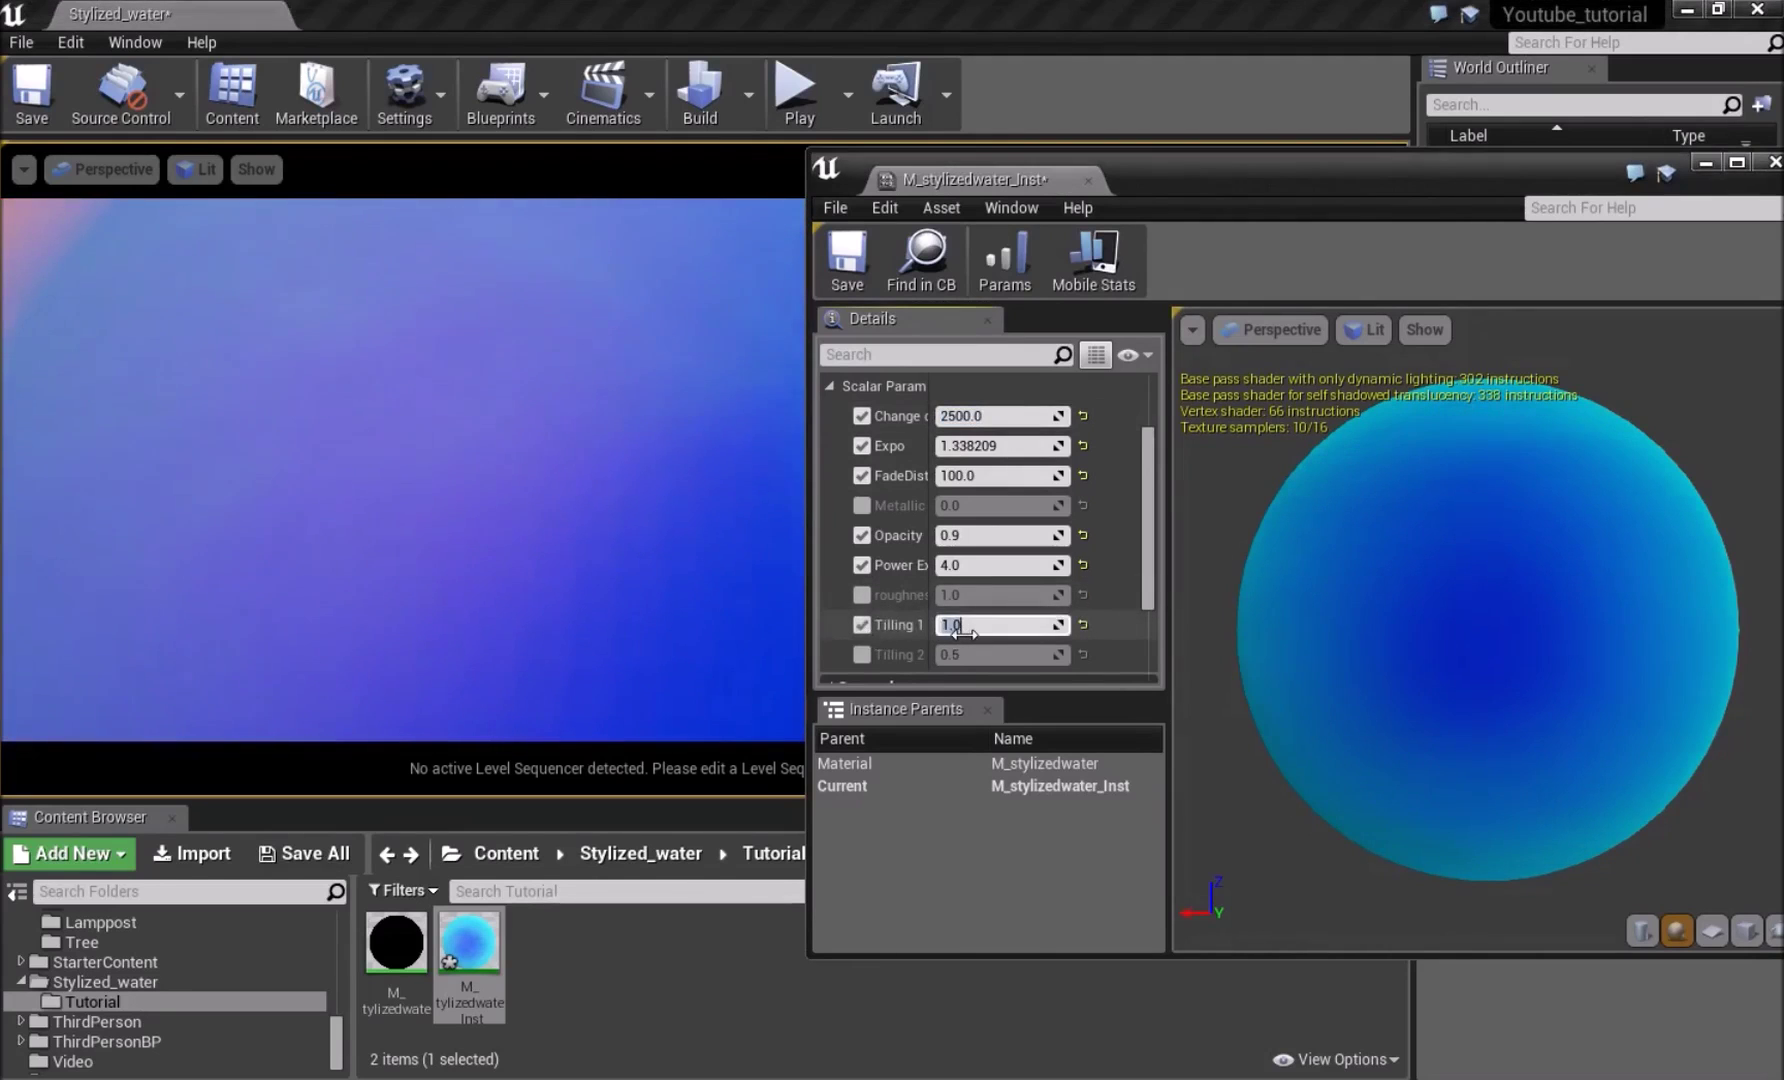
{"action": "type", "text": "1"}
{"action": "mouse_move", "coordinate": [721, 518]}
{"action": "right_mouse_down"}
{"action": "mouse_move", "coordinate": [560, 470]}
{"action": "mouse_move", "coordinate": [710, 525]}
{"action": "right_mouse_up"}
{"action": "right_click_drag", "start_coordinate": [525, 486], "coordinate": [570, 460]}
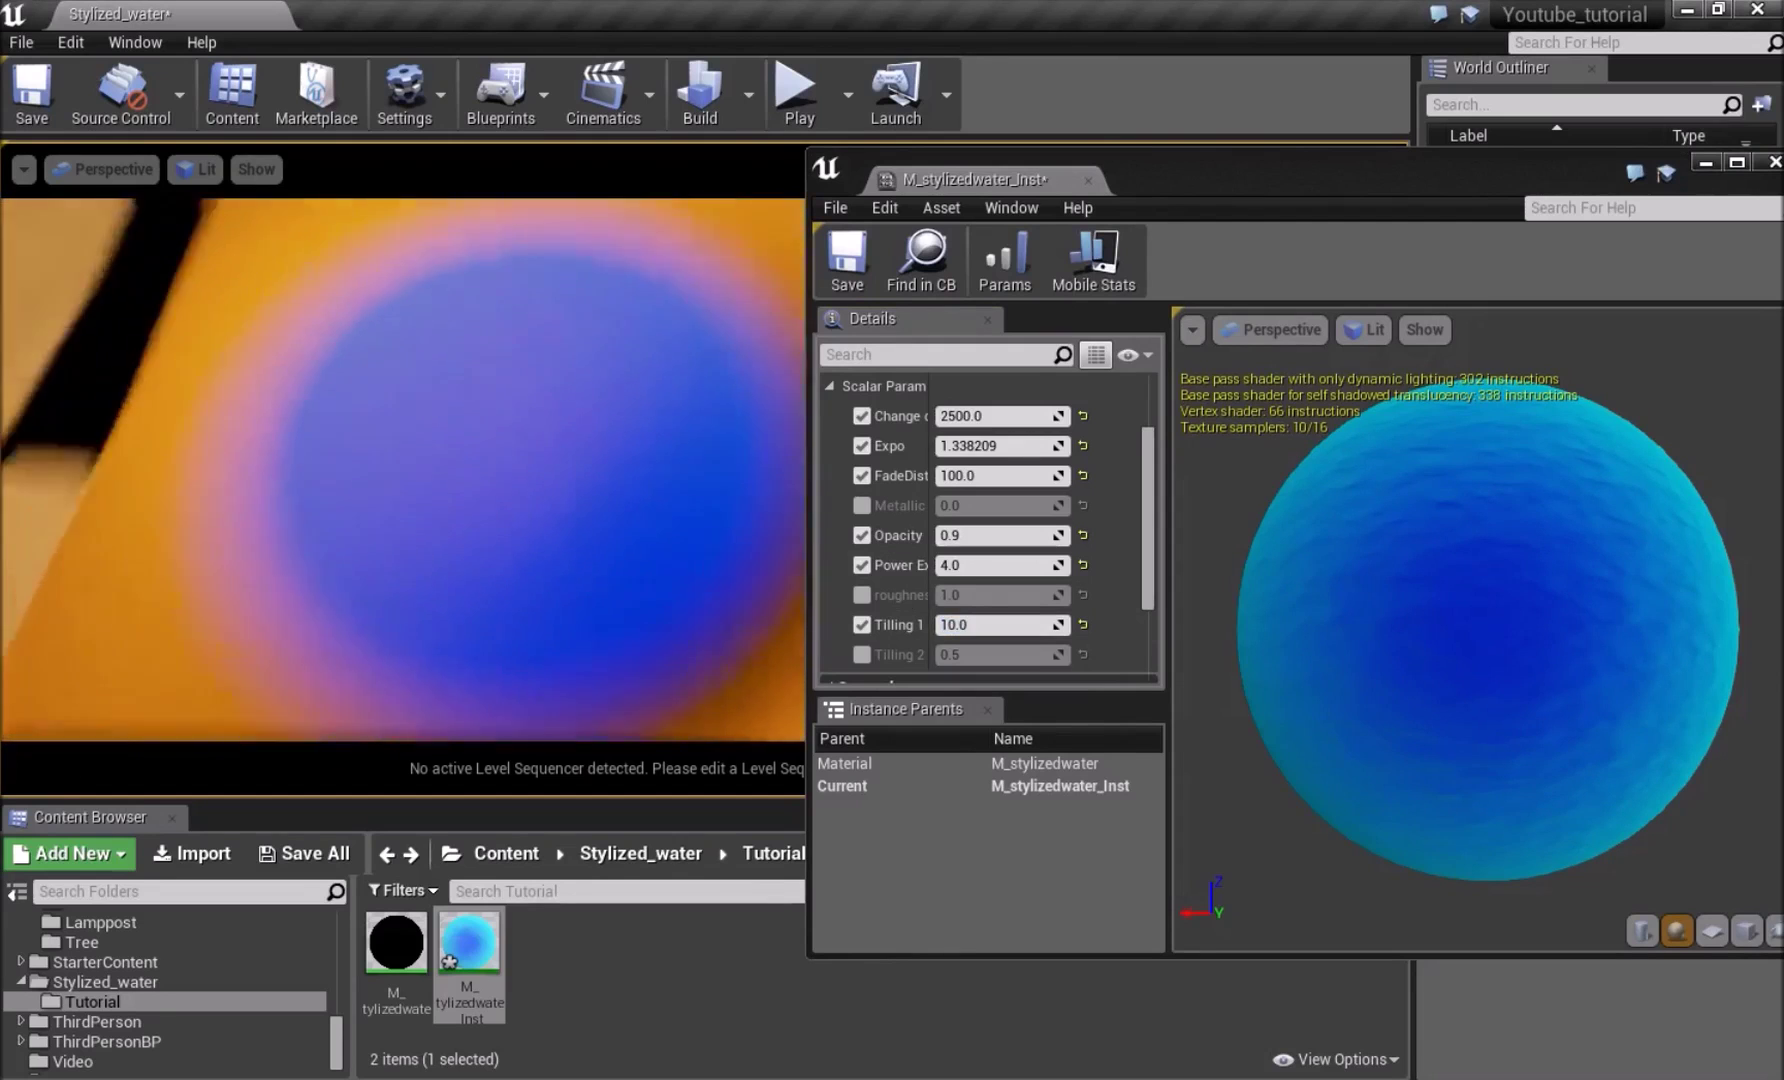
Inspect the water plane's surface in the level from both near and far camera distances
{"action": "scroll", "coordinate": [537, 434], "scroll_direction": "down", "scroll_amount": 2}
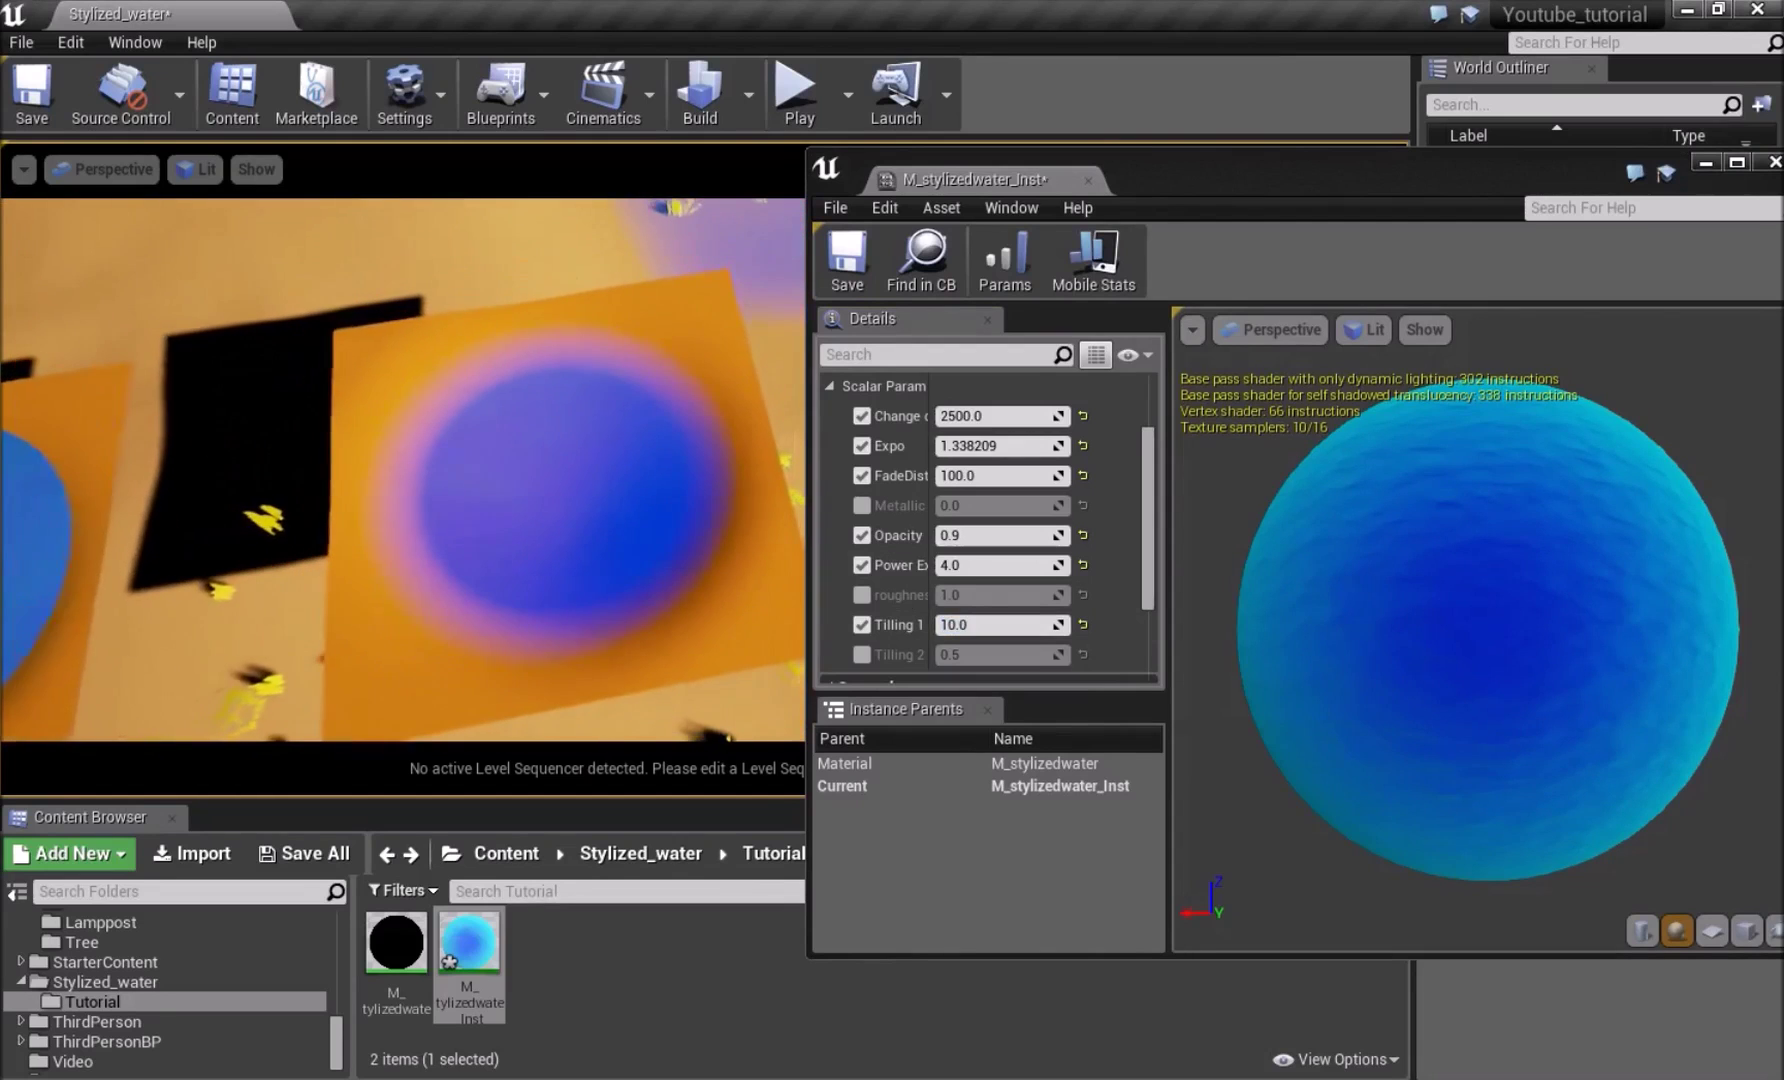
{"action": "mouse_move", "coordinate": [476, 443]}
{"action": "right_mouse_down"}
{"action": "mouse_move", "coordinate": [565, 443]}
{"action": "mouse_move", "coordinate": [490, 443]}
{"action": "right_mouse_up"}
{"action": "key", "text": "w"}
{"action": "key", "text": "s"}
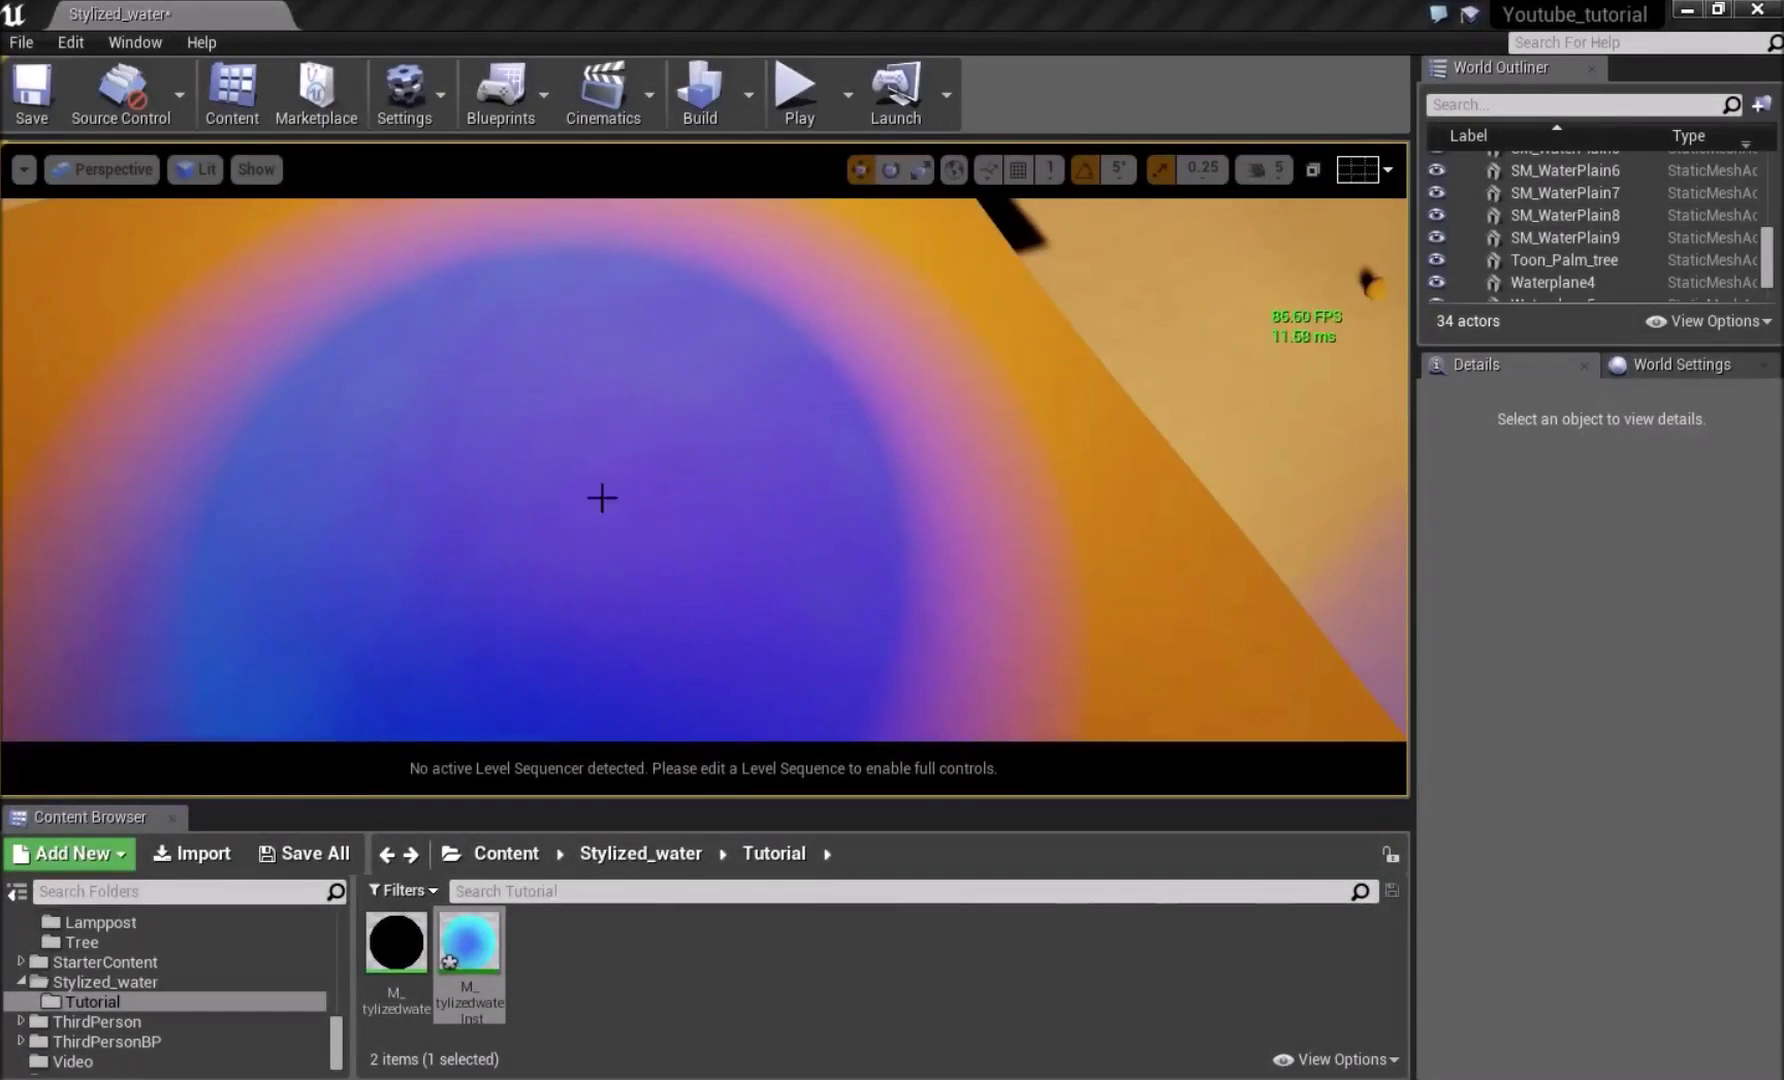
{"action": "key", "text": "s"}
{"action": "right_click_drag", "start_coordinate": [602, 498], "coordinate": [560, 498]}
{"action": "key", "text": "w"}
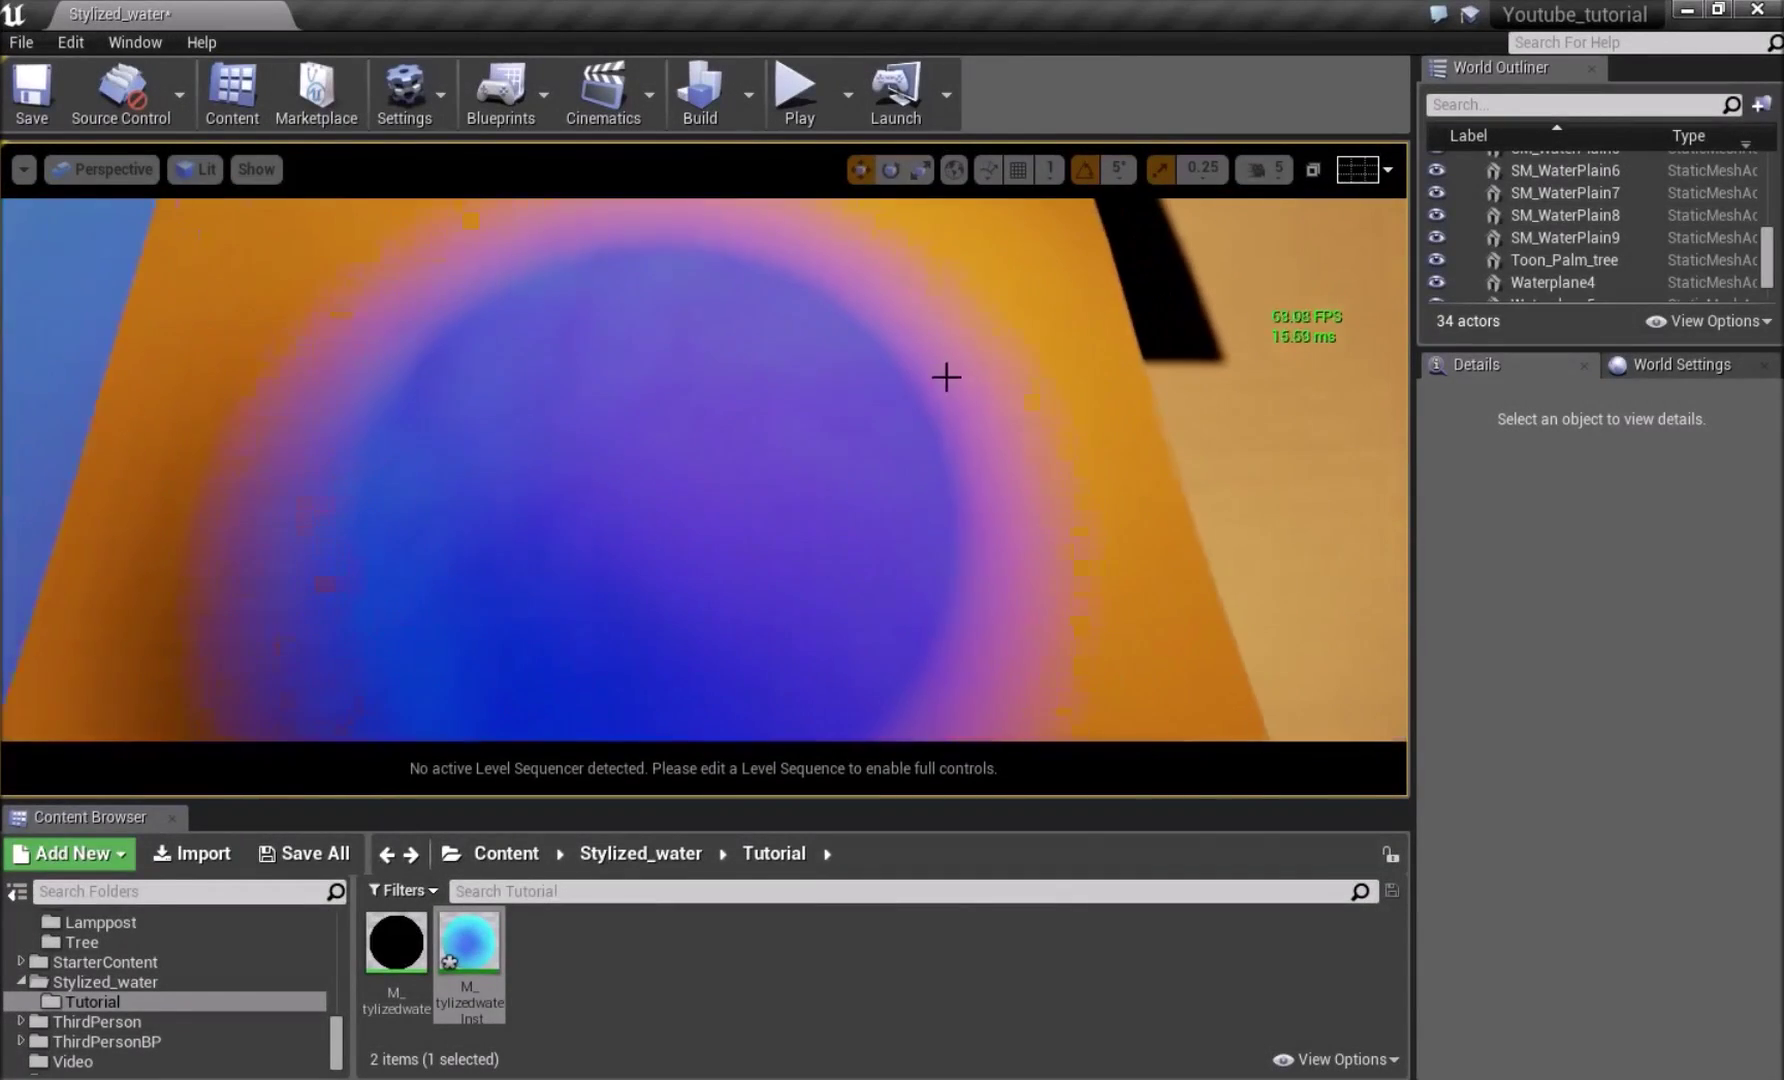
Open the M_stylizedwater material, add a SimpleGrassWind node and connect its Result to World Position Offset
{"action": "double_click", "coordinate": [396, 942]}
{"action": "right_click_drag", "start_coordinate": [1380, 573], "coordinate": [951, 530]}
{"action": "scroll", "coordinate": [970, 480], "scroll_direction": "up", "scroll_amount": 5}
{"action": "right_click_drag", "start_coordinate": [753, 390], "coordinate": [908, 701]}
{"action": "right_click", "coordinate": [779, 654]}
{"action": "type", "text": "simple"}
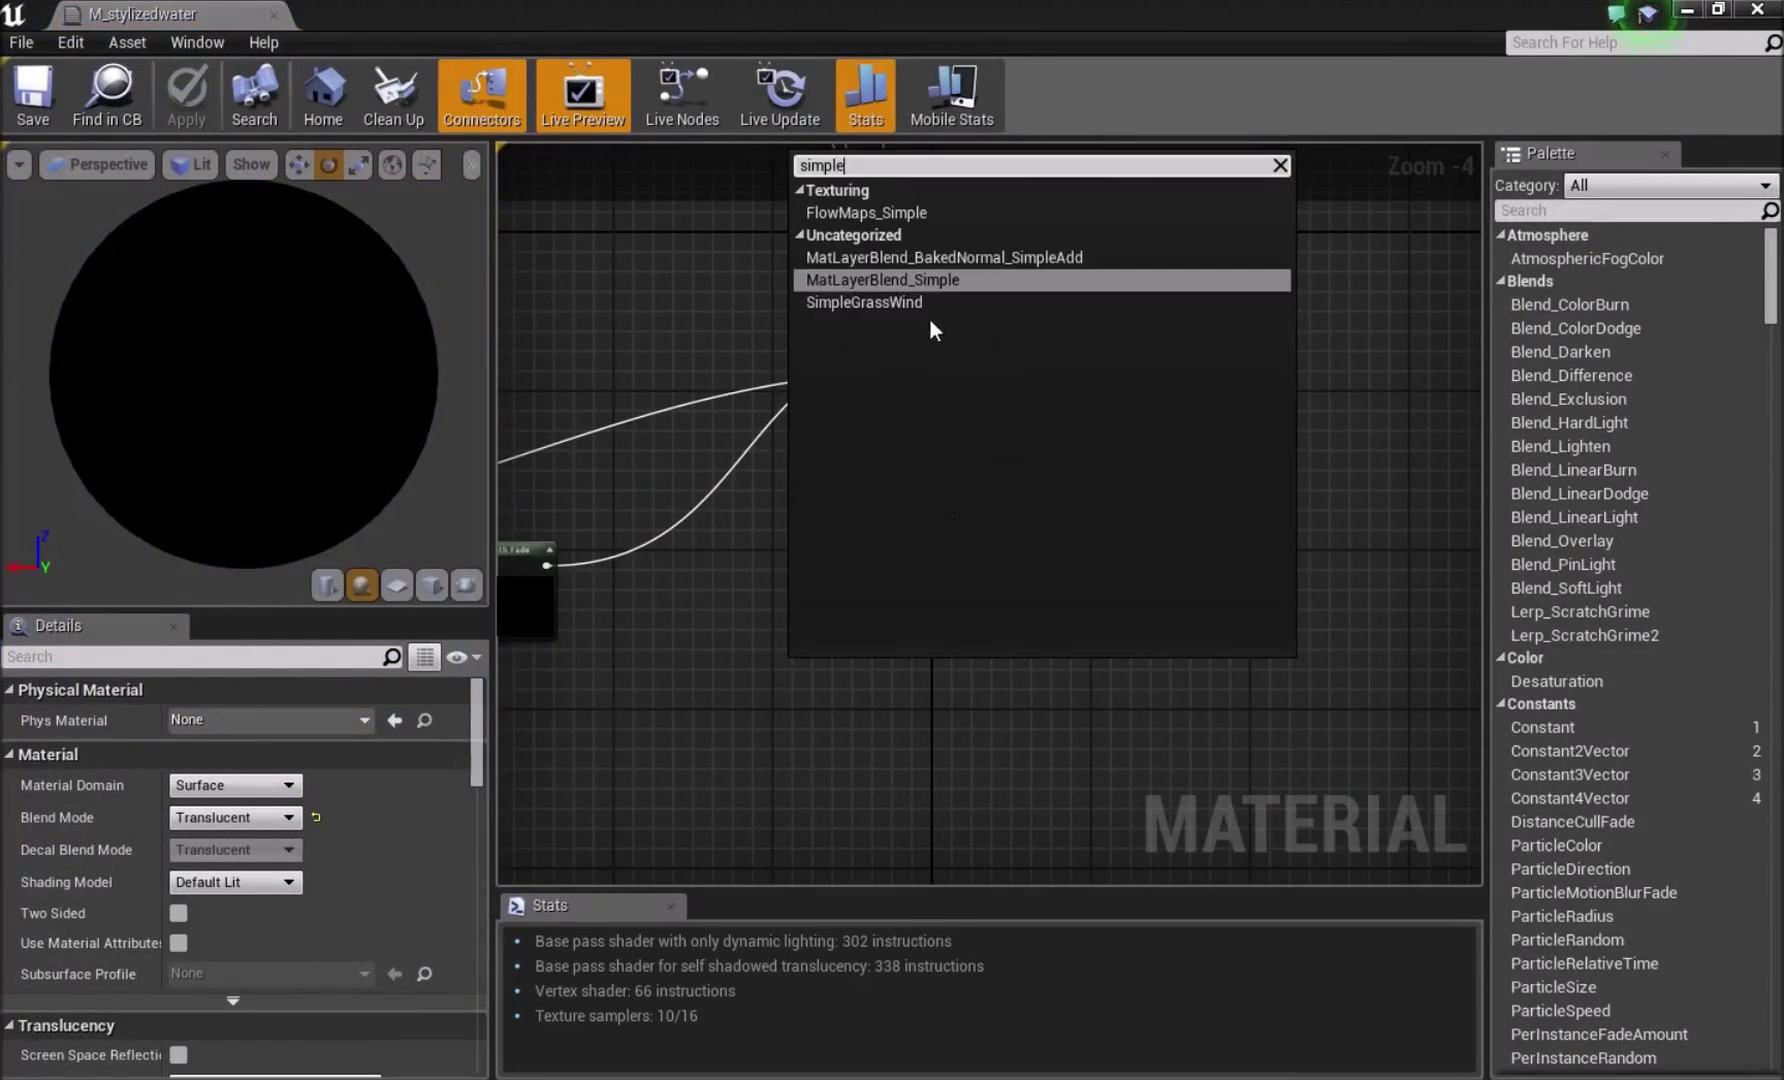
{"action": "left_click", "coordinate": [916, 307]}
{"action": "left_click_drag", "start_coordinate": [861, 657], "coordinate": [818, 556]}
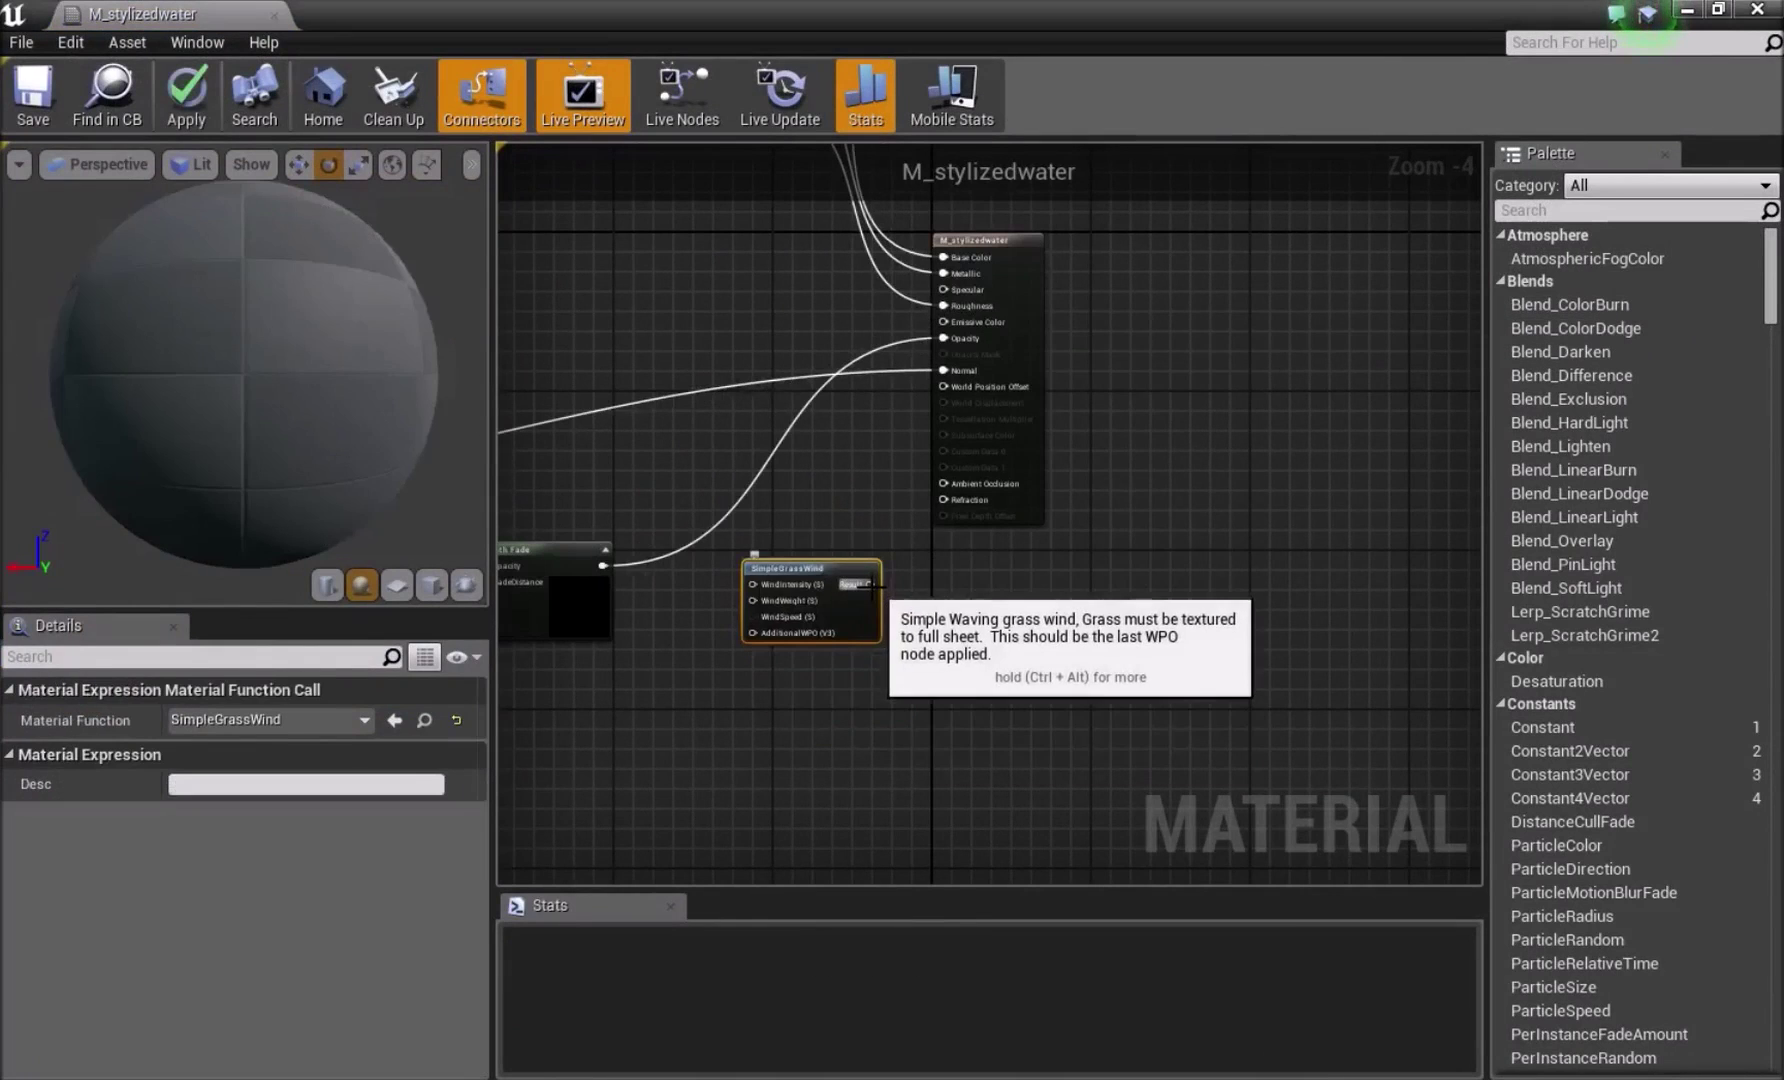
{"action": "scroll", "coordinate": [876, 618], "scroll_direction": "up", "scroll_amount": 4}
{"action": "left_click_drag", "start_coordinate": [853, 551], "coordinate": [1018, 276]}
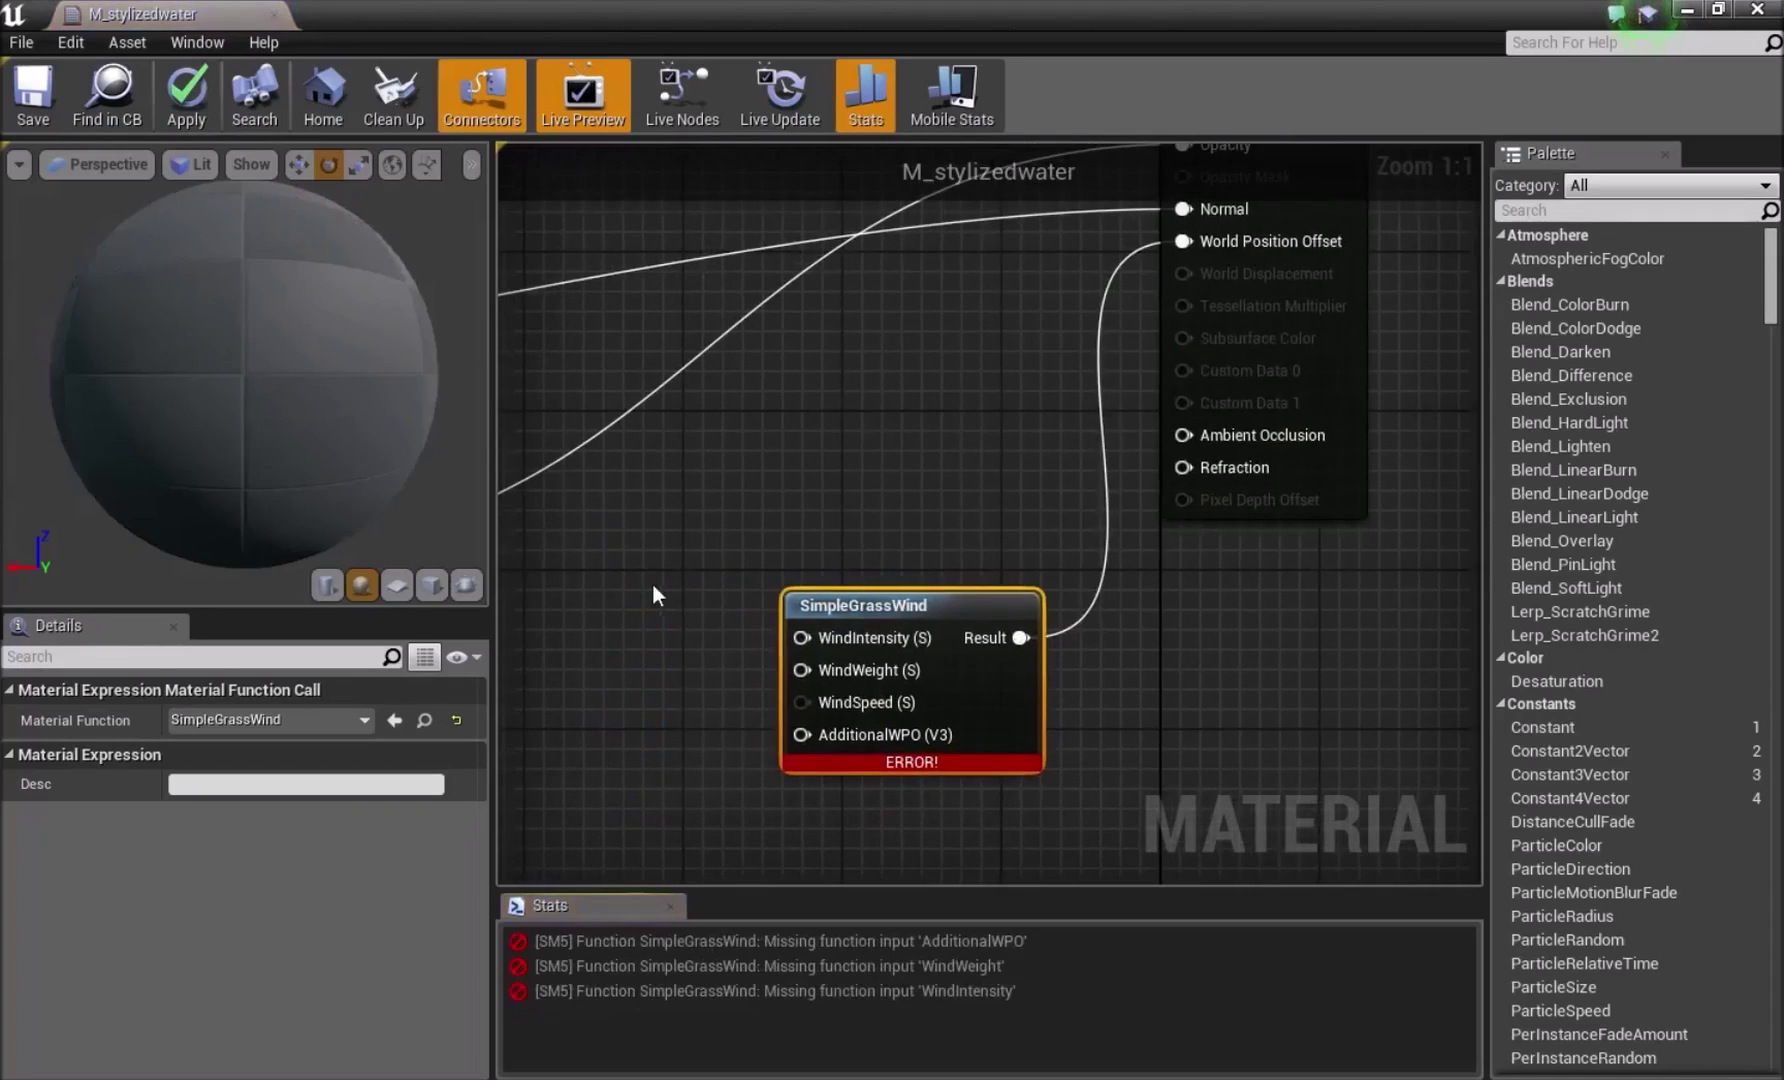
Add three constants and connect them to the WindIntensity, WindWeight and AdditionalWPO inputs of SimpleGrassWind
{"action": "left_click", "coordinate": [657, 598]}
{"action": "left_click_drag", "start_coordinate": [695, 634], "coordinate": [805, 638]}
{"action": "left_click", "coordinate": [605, 712]}
{"action": "left_click_drag", "start_coordinate": [645, 758], "coordinate": [801, 670]}
{"action": "left_click", "coordinate": [574, 831]}
{"action": "left_click_drag", "start_coordinate": [624, 881], "coordinate": [801, 637]}
Convert the three constants feeding SimpleGrassWind to parameters and space the nodes apart
{"action": "left_click", "coordinate": [676, 516], "text": "shift"}
{"action": "left_click", "coordinate": [630, 628], "text": "shift"}
{"action": "right_click", "coordinate": [659, 636]}
{"action": "left_click", "coordinate": [722, 652]}
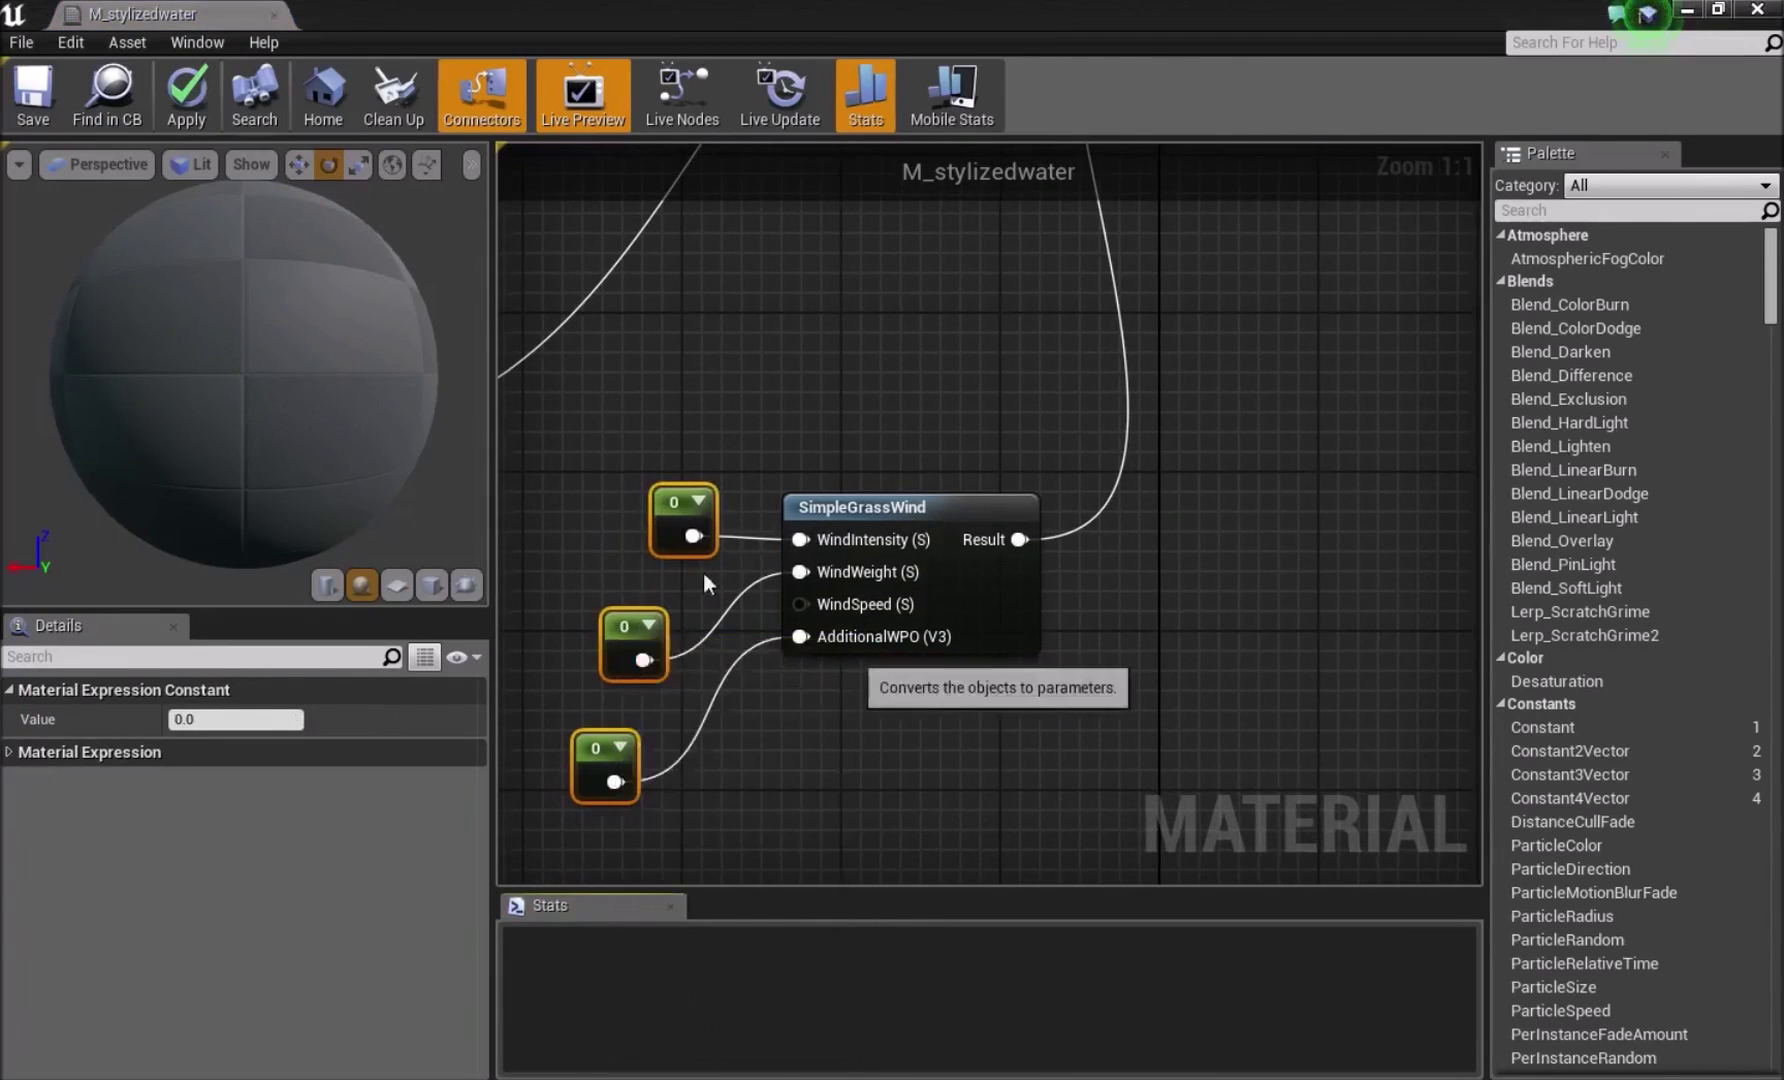
{"action": "left_click", "coordinate": [700, 590]}
{"action": "left_click_drag", "start_coordinate": [685, 521], "coordinate": [620, 410]}
{"action": "left_click_drag", "start_coordinate": [629, 648], "coordinate": [533, 594]}
{"action": "left_click_drag", "start_coordinate": [604, 762], "coordinate": [553, 781]}
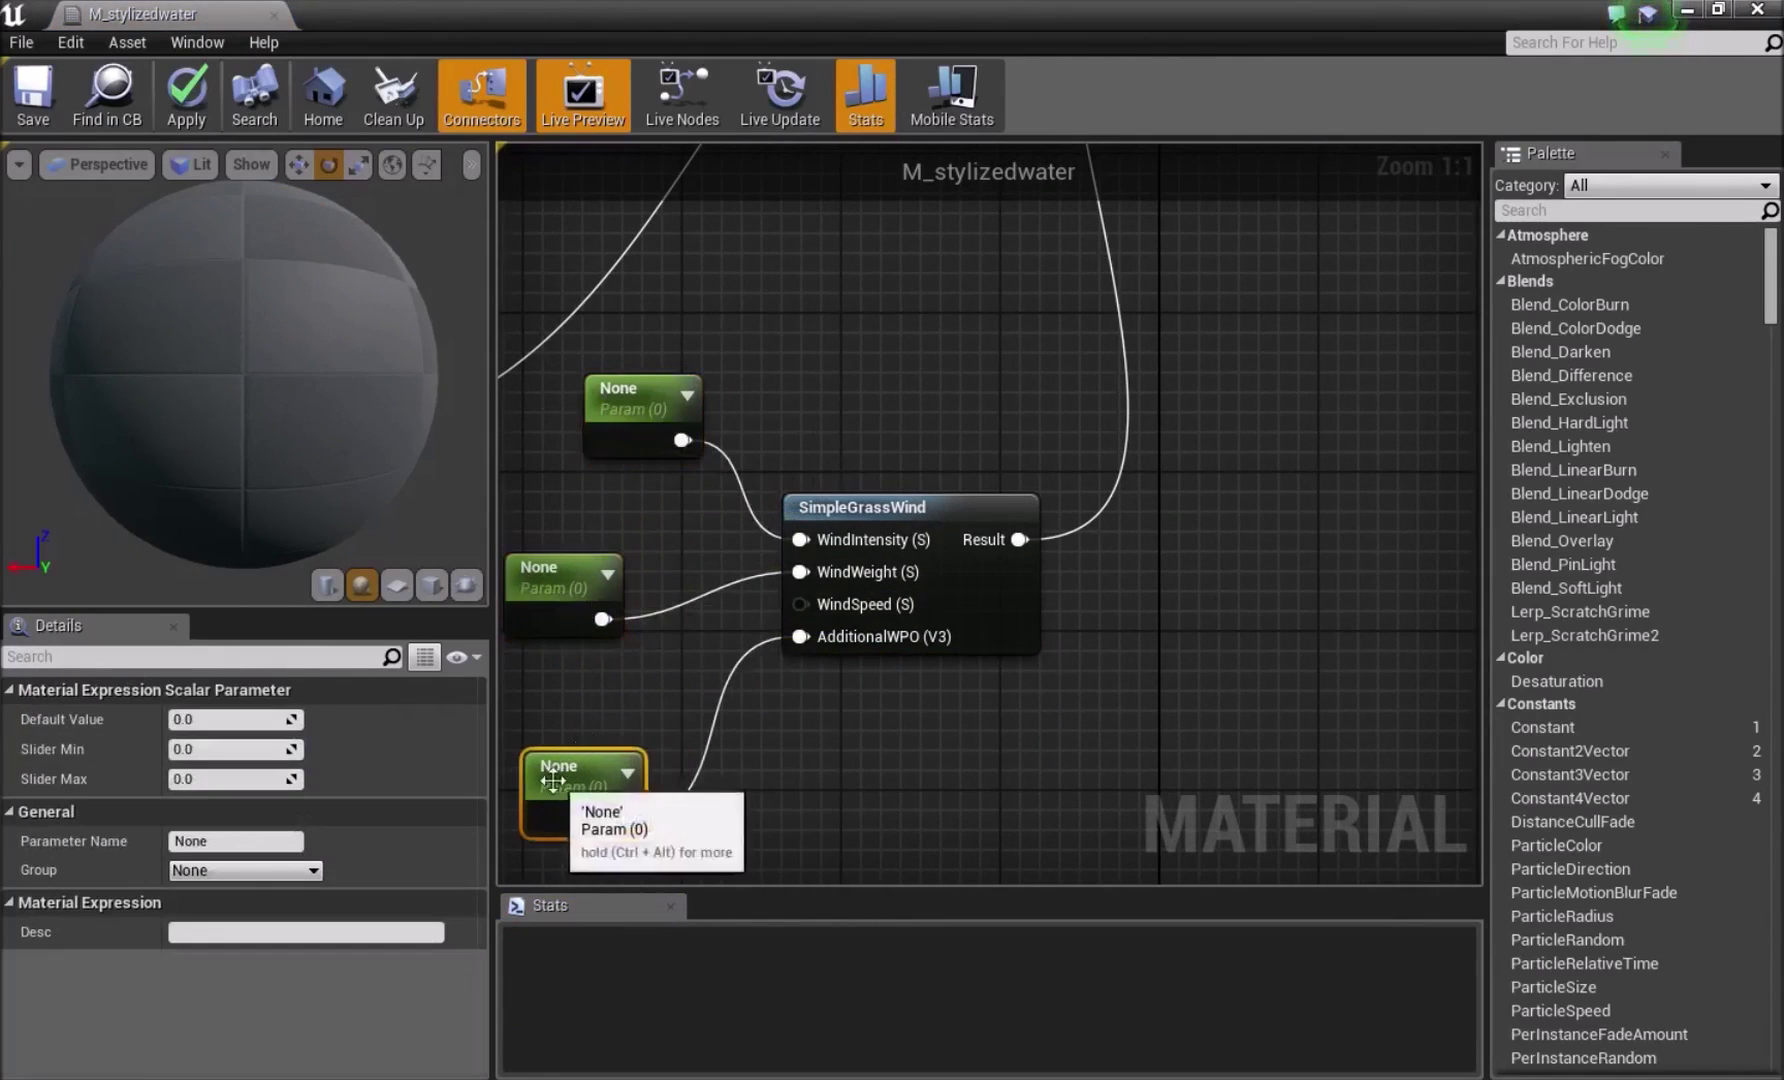
Name the parameter connected to WindIntensity W.intensity
{"action": "left_click", "coordinate": [615, 398]}
{"action": "left_click", "coordinate": [197, 841]}
{"action": "type", "text": "W"}
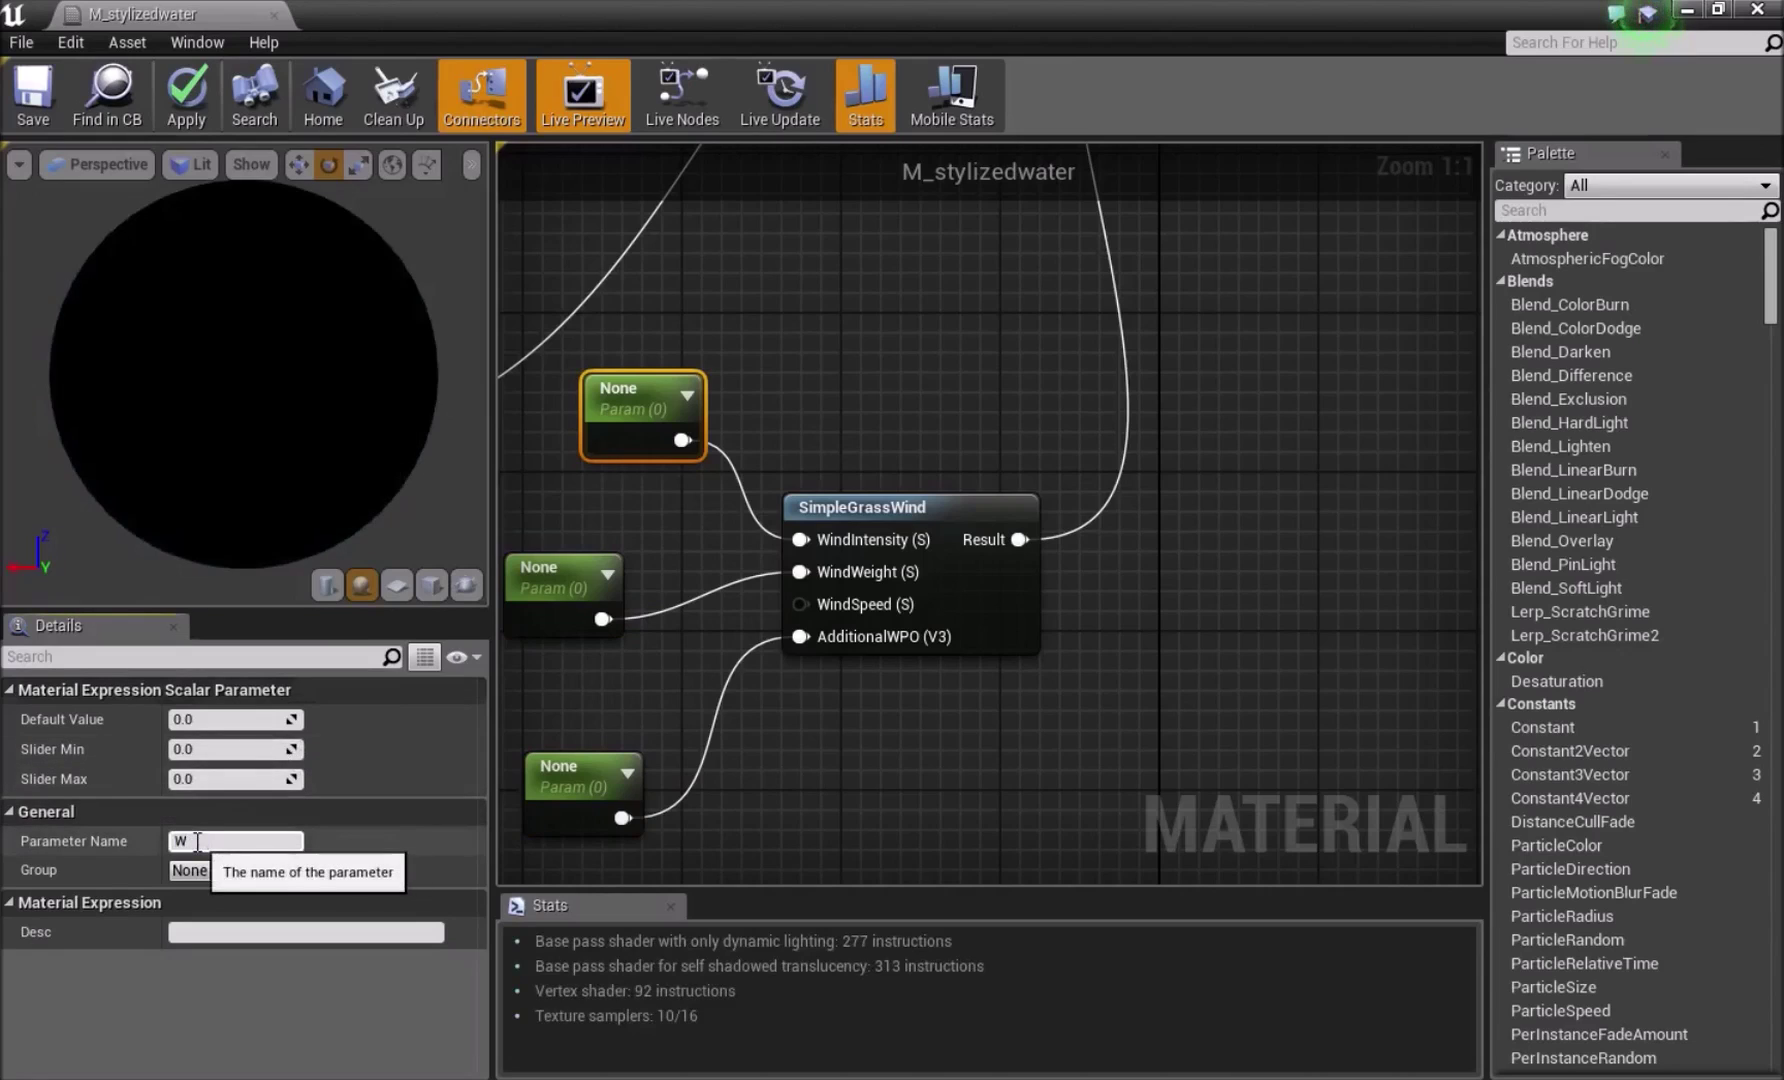
{"action": "type", "text": ".intensity"}
{"action": "key", "text": "Return"}
Name the parameter connected to WindWeight W.weight
{"action": "left_click", "coordinate": [550, 578]}
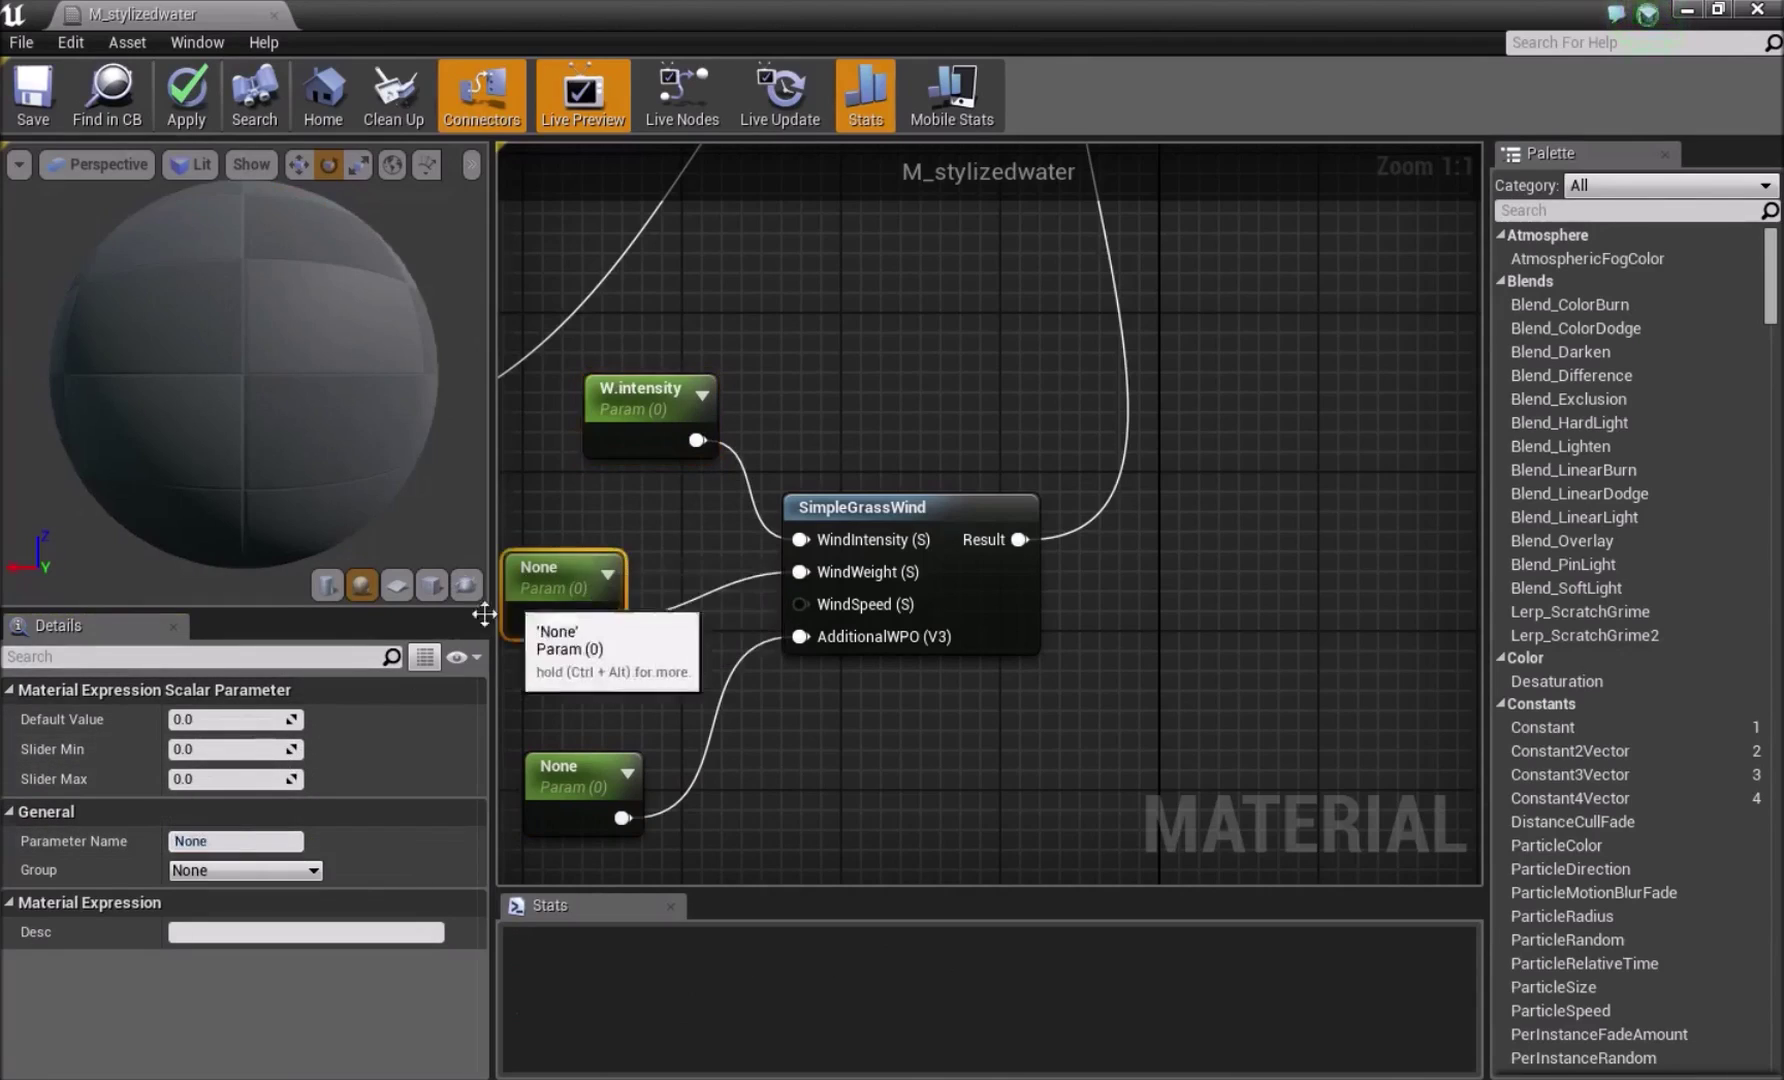
{"action": "left_click", "coordinate": [234, 838]}
{"action": "type", "text": "W"}
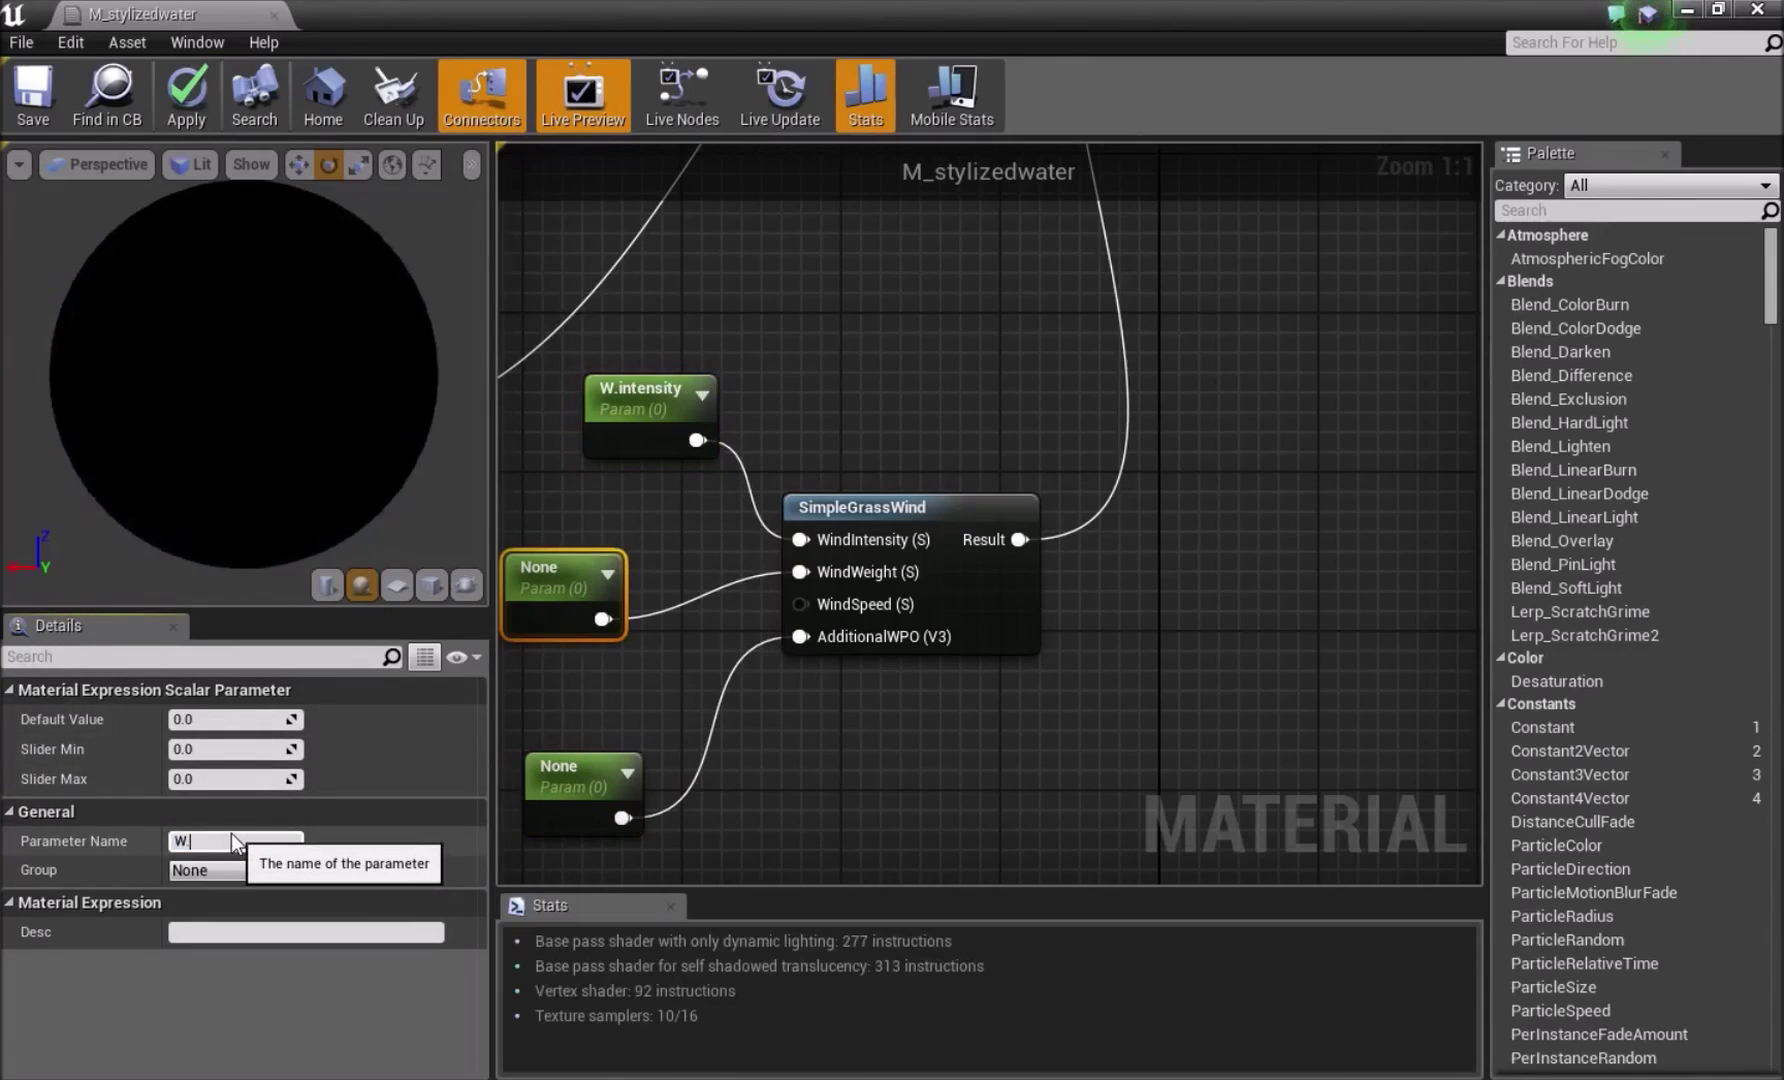
{"action": "type", "text": ".weight"}
{"action": "key", "text": "Return"}
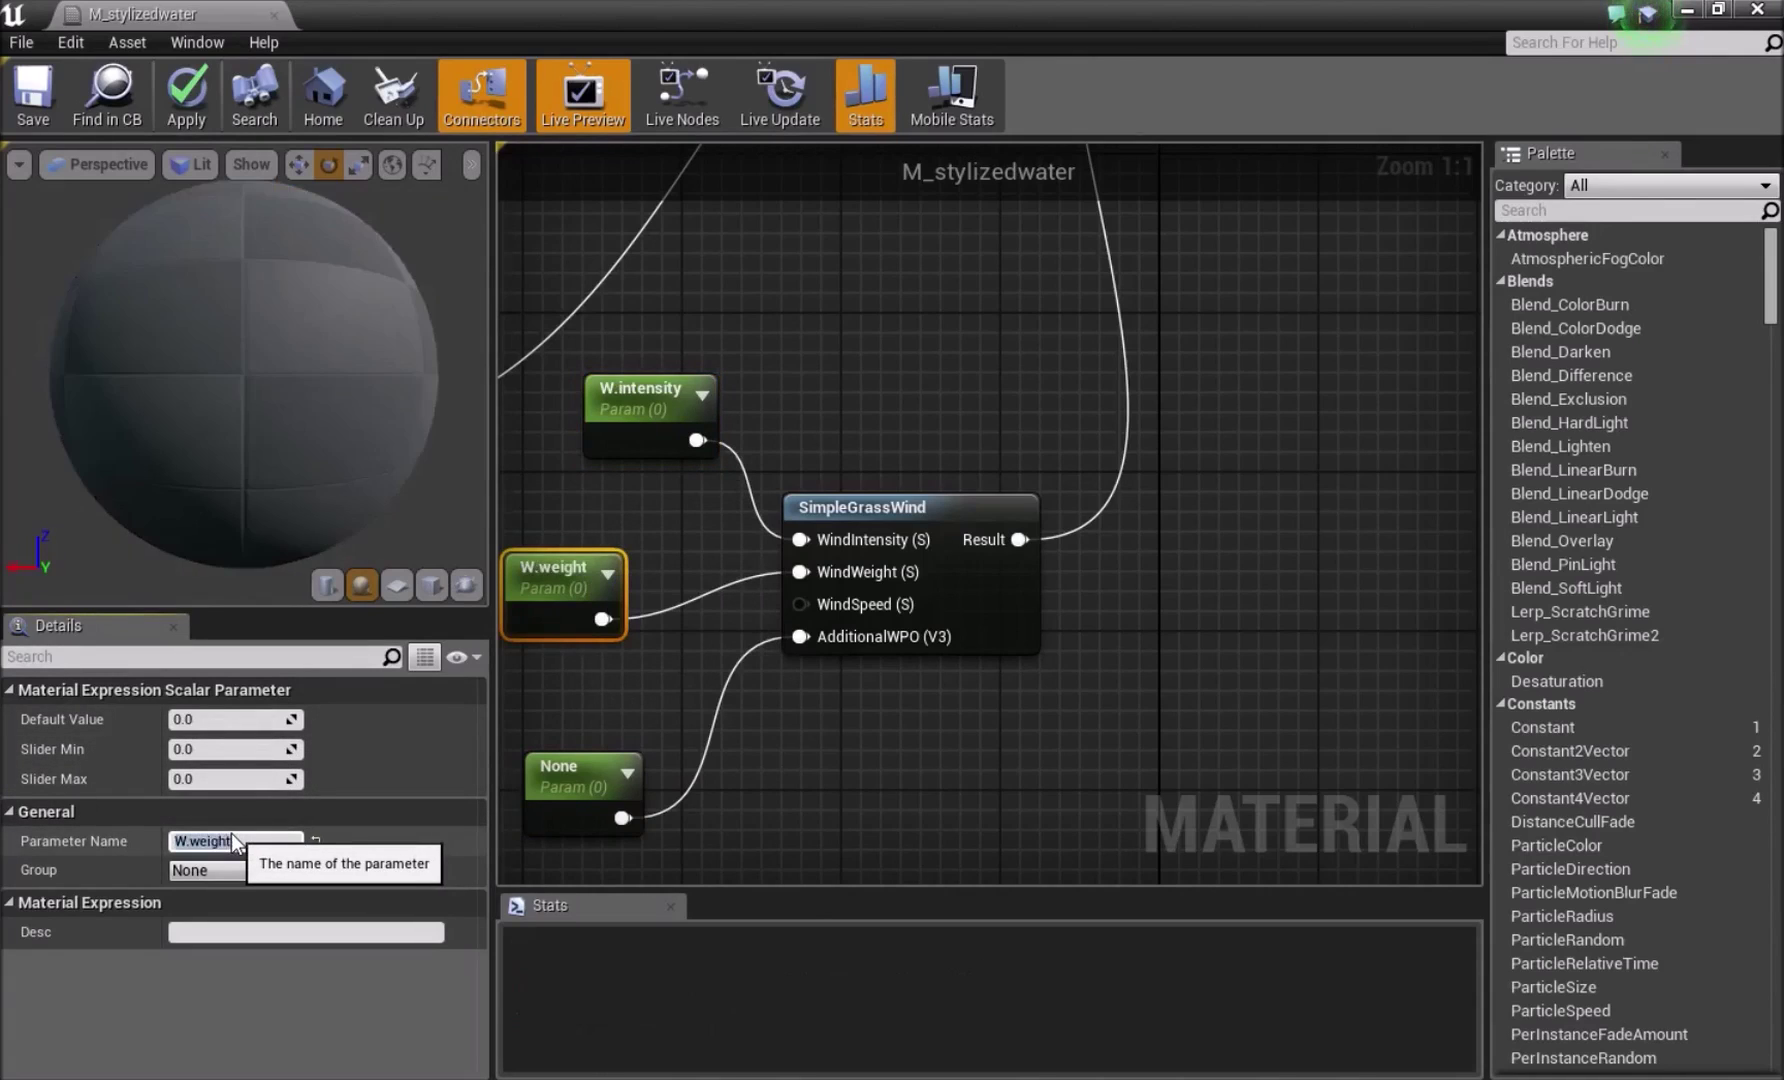
Name the remaining parameter feeding SimpleGrassWind AdditionalWPO and set its default value to 1
{"action": "left_click", "coordinate": [548, 778]}
{"action": "left_click", "coordinate": [248, 843]}
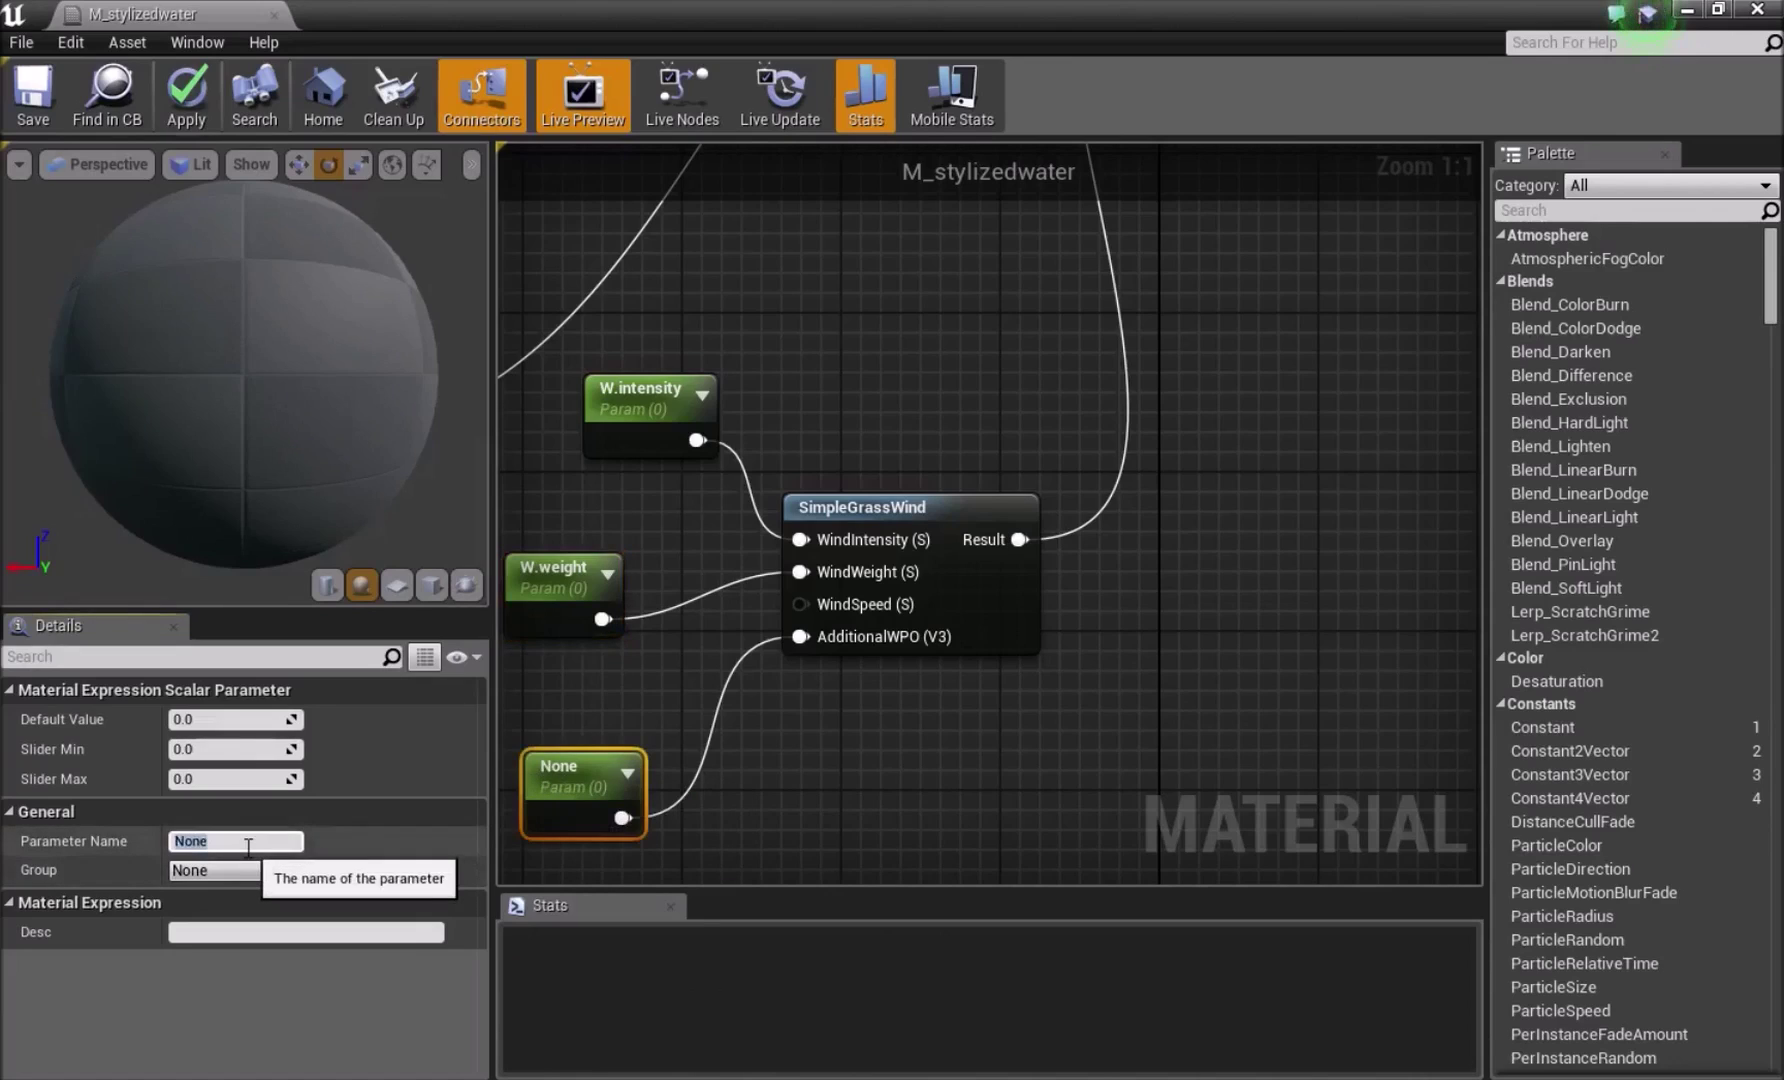
{"action": "type", "text": "Additi"}
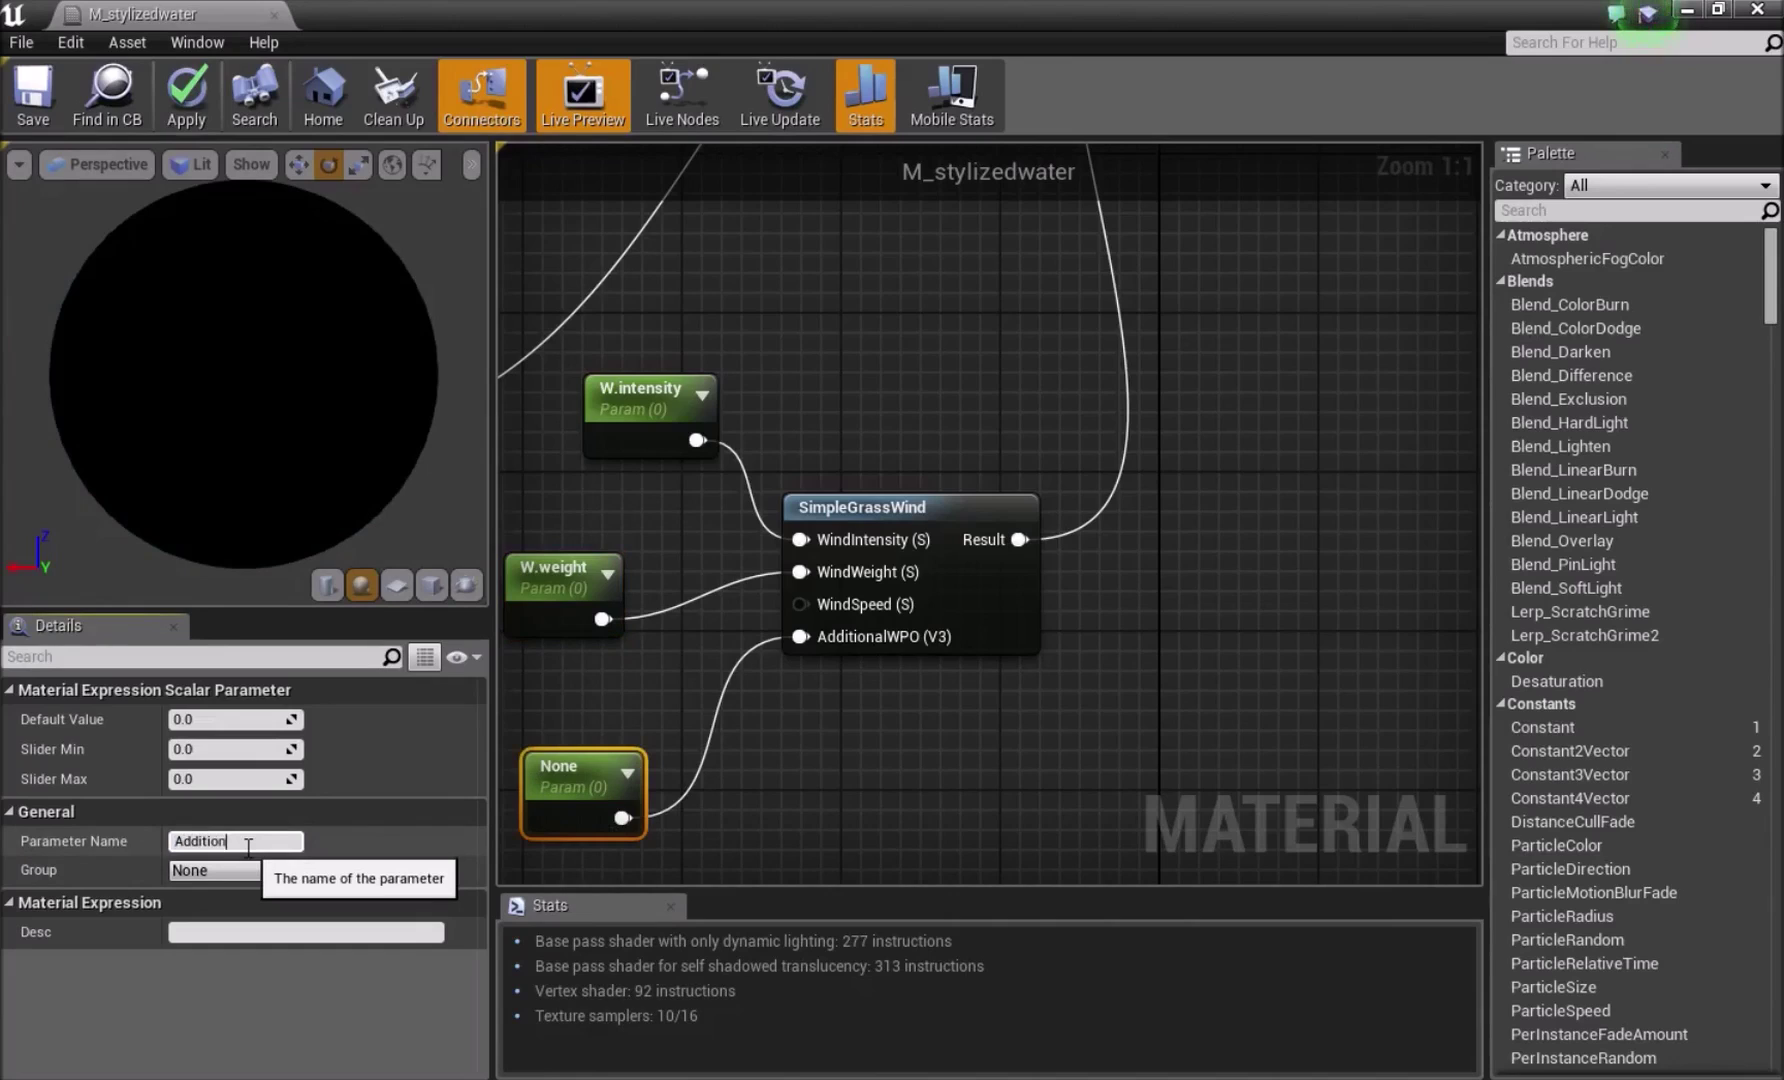
{"action": "type", "text": "onalWPO"}
{"action": "key", "text": "Return"}
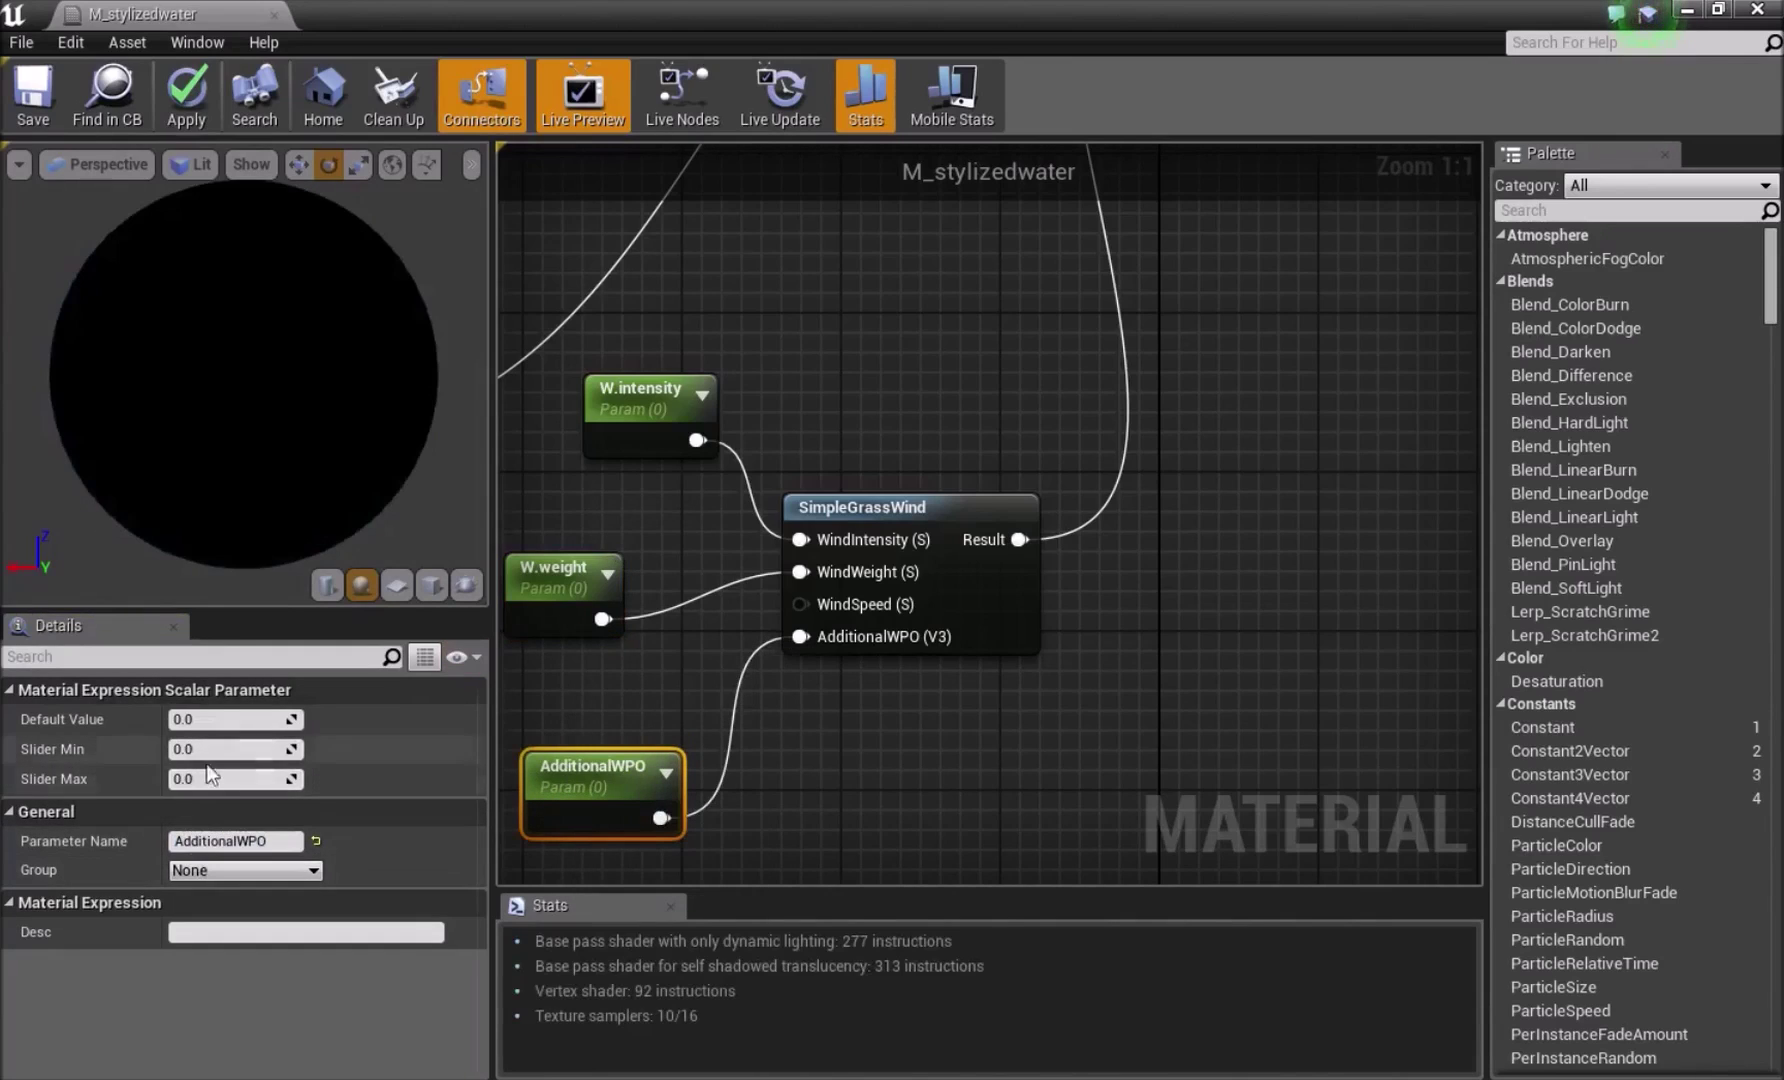
{"action": "left_click", "coordinate": [212, 720]}
{"action": "type", "text": "1"}
{"action": "key", "text": "Return"}
Set the default values of the W.weight and W.intensity parameters to 0.4
{"action": "left_click", "coordinate": [541, 590]}
{"action": "left_click", "coordinate": [220, 719]}
{"action": "type", "text": "0.4"}
{"action": "key", "text": "Return"}
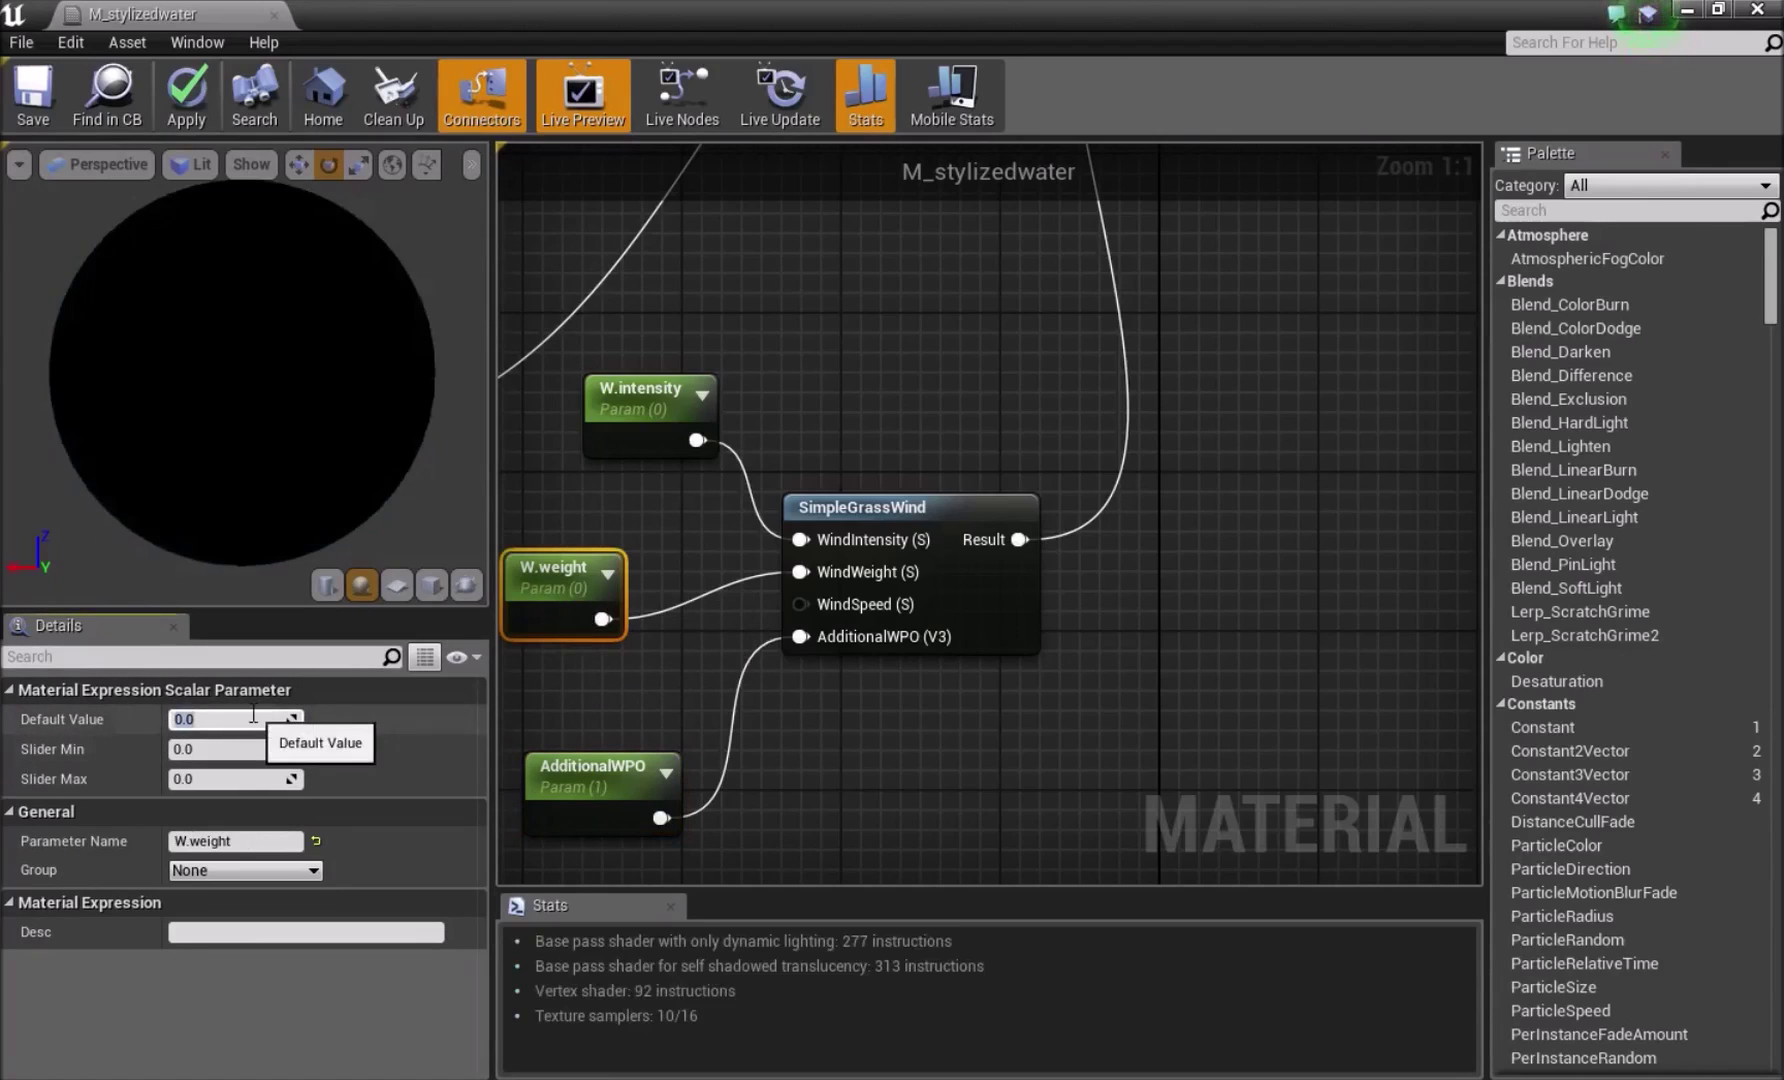
{"action": "left_click", "coordinate": [673, 440]}
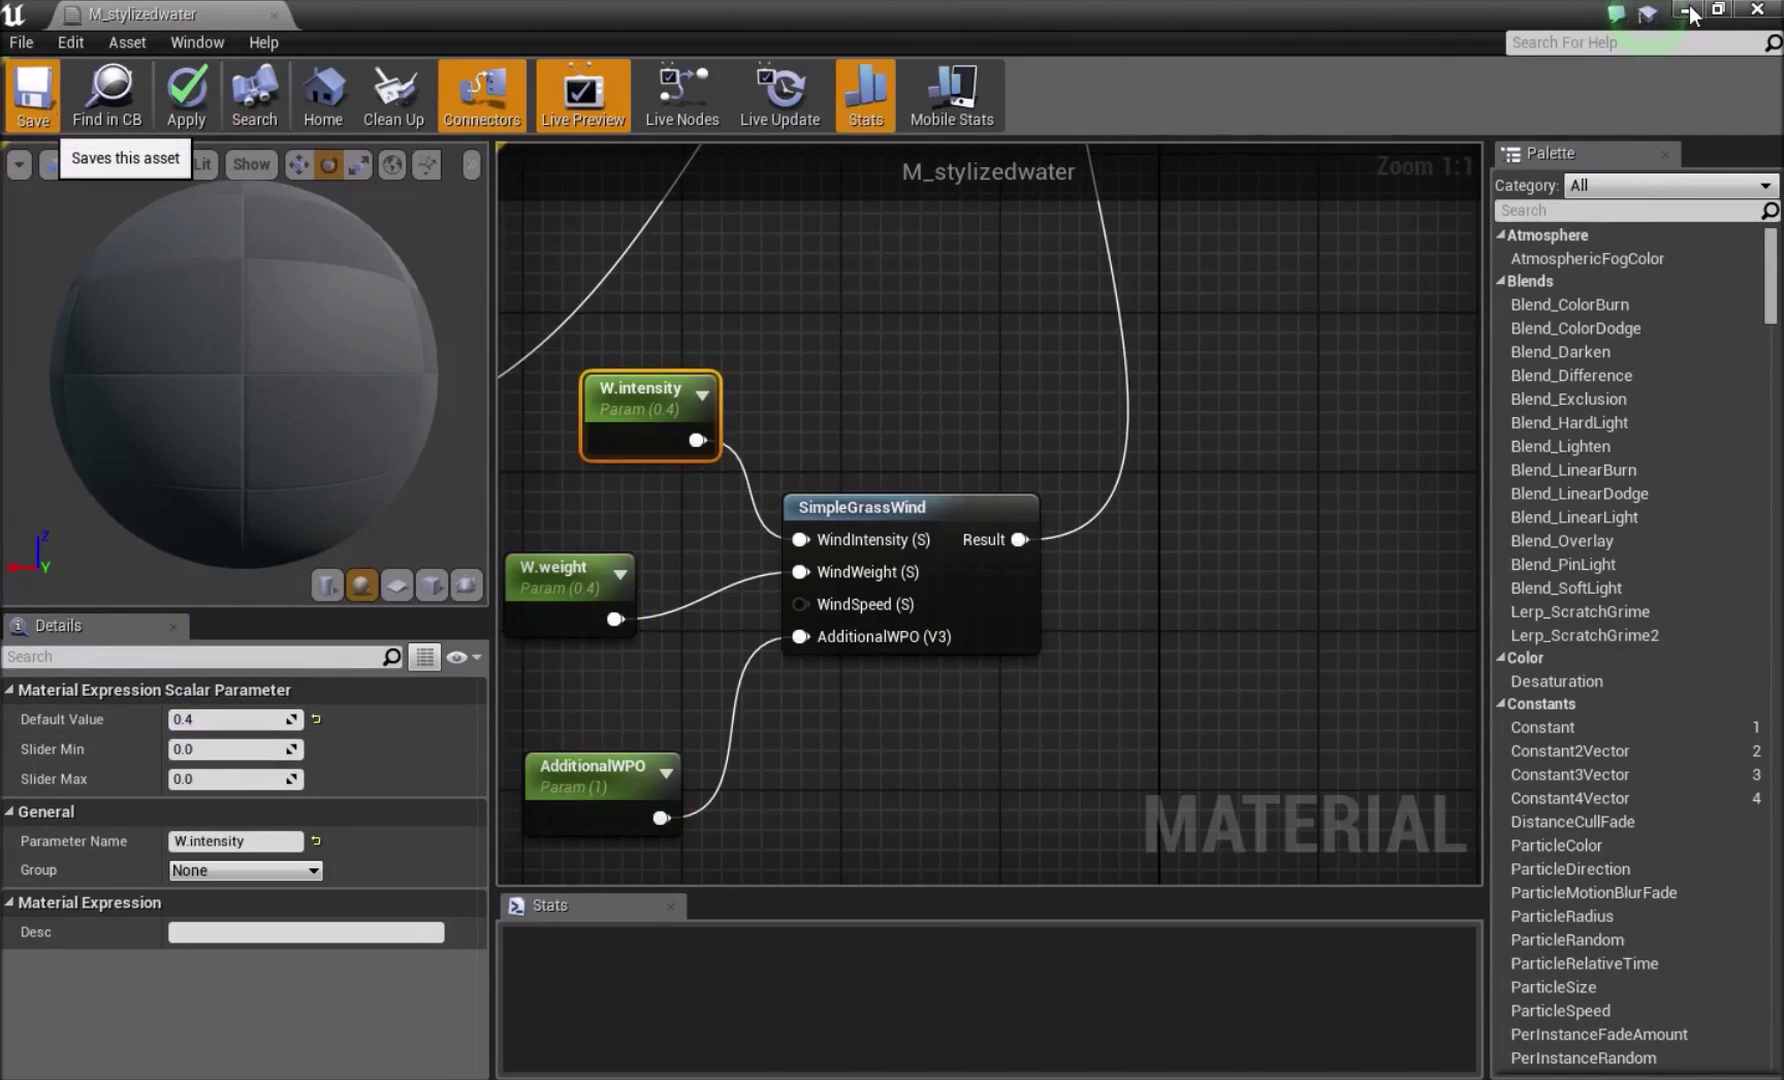
Save the M_stylizedwater material, return to the level viewport and select the SM_WaterPlain9 water plane
{"action": "key", "text": "ctrl+s"}
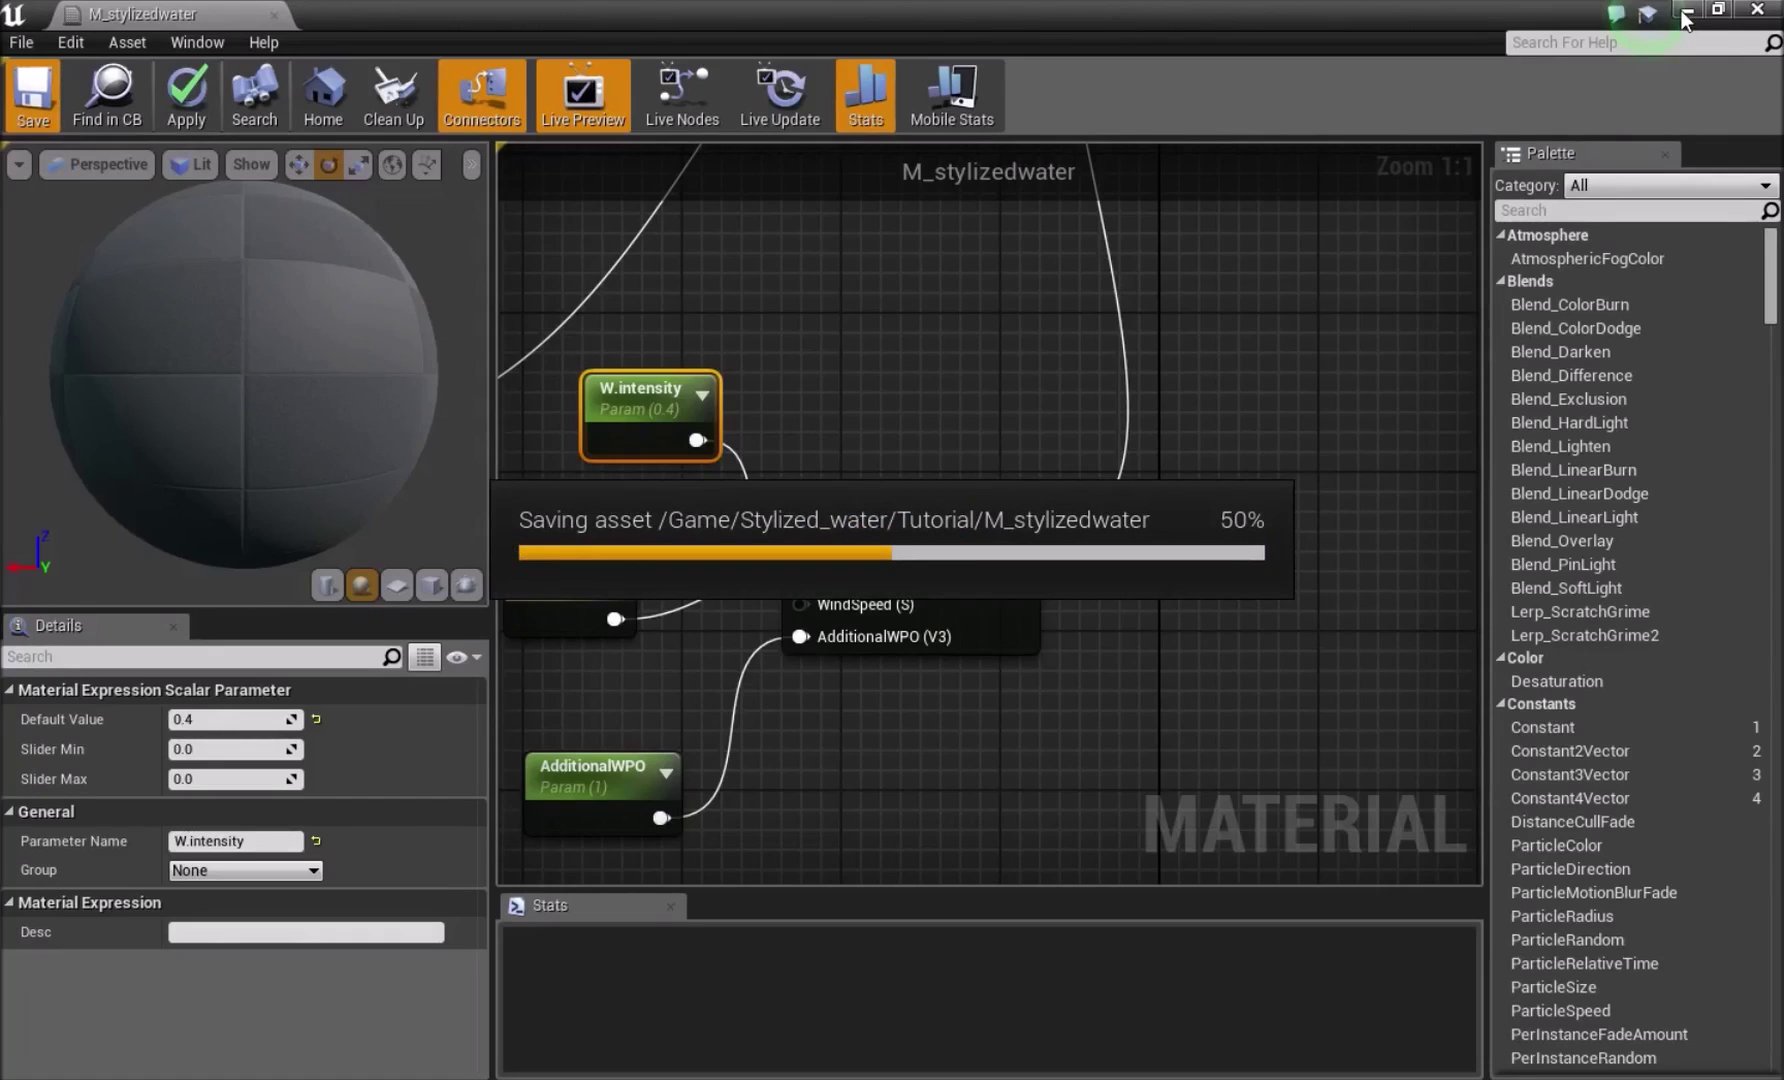
{"action": "left_click", "coordinate": [1687, 14]}
{"action": "right_click_drag", "start_coordinate": [1035, 335], "coordinate": [1035, 335]}
{"action": "key", "text": "w"}
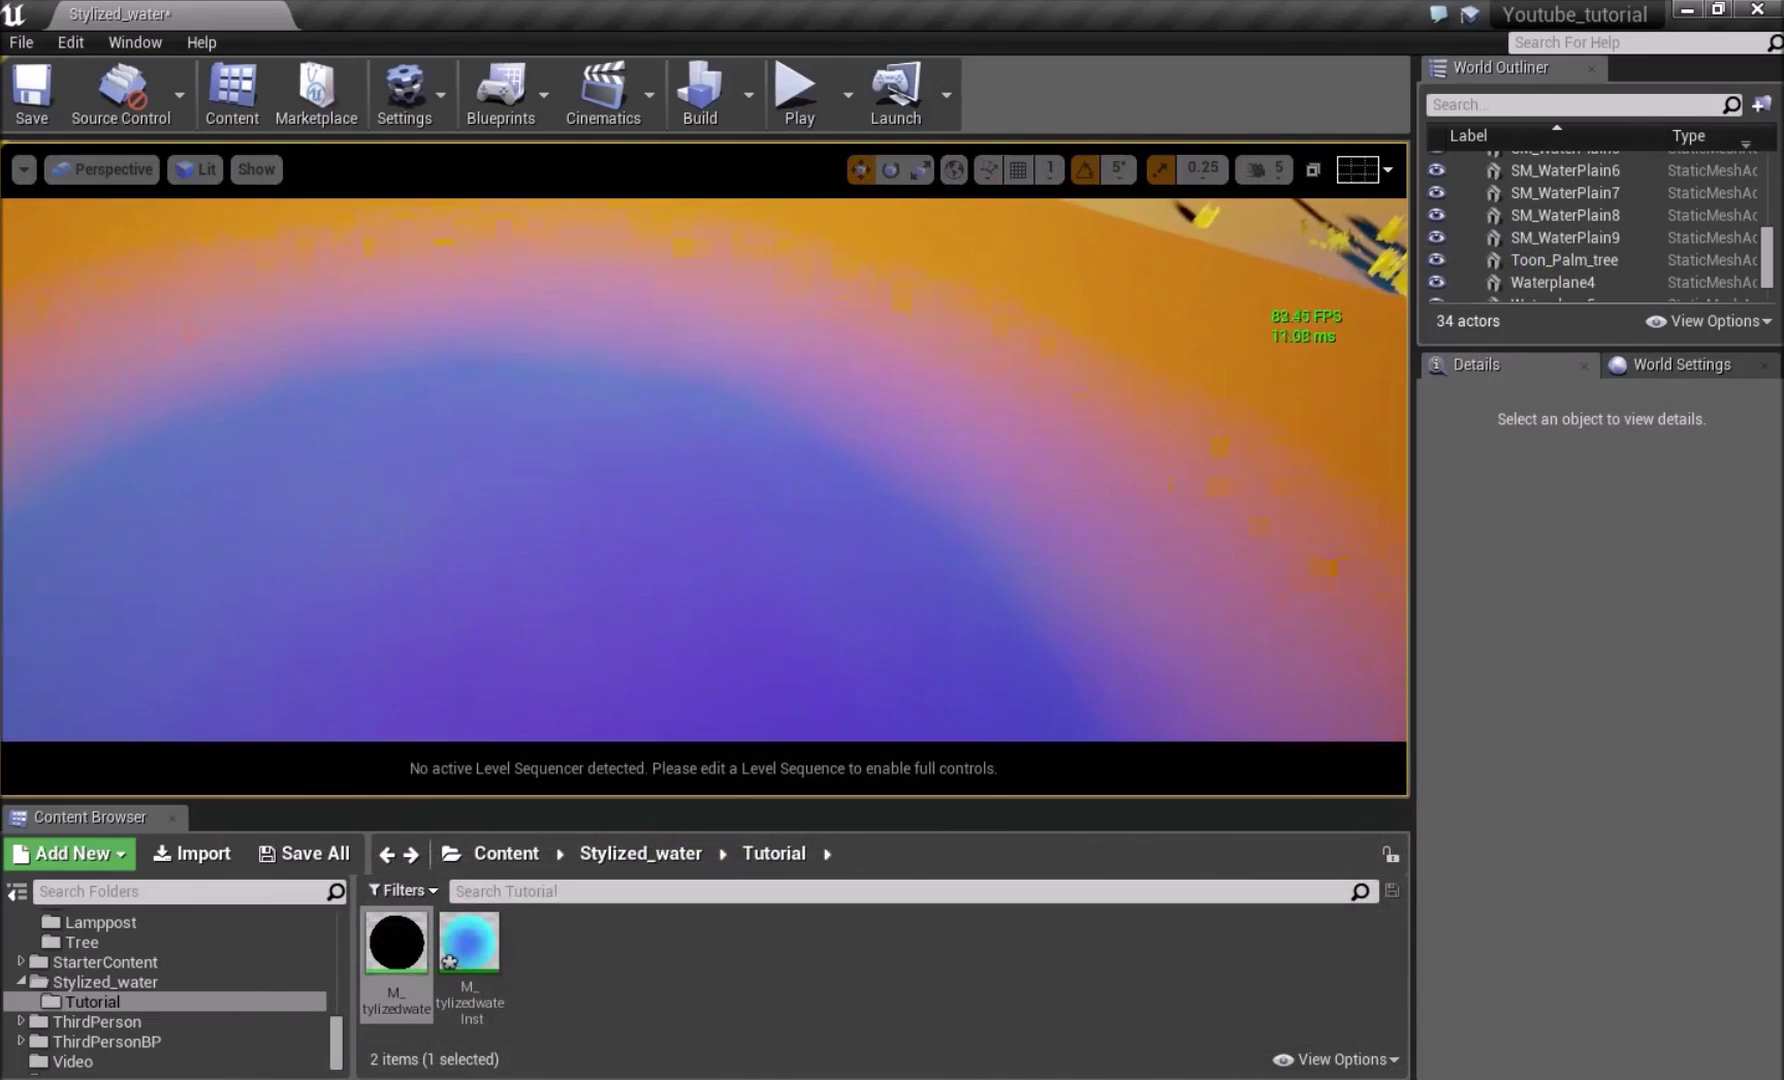
{"action": "right_click_drag", "start_coordinate": [958, 456], "coordinate": [958, 456]}
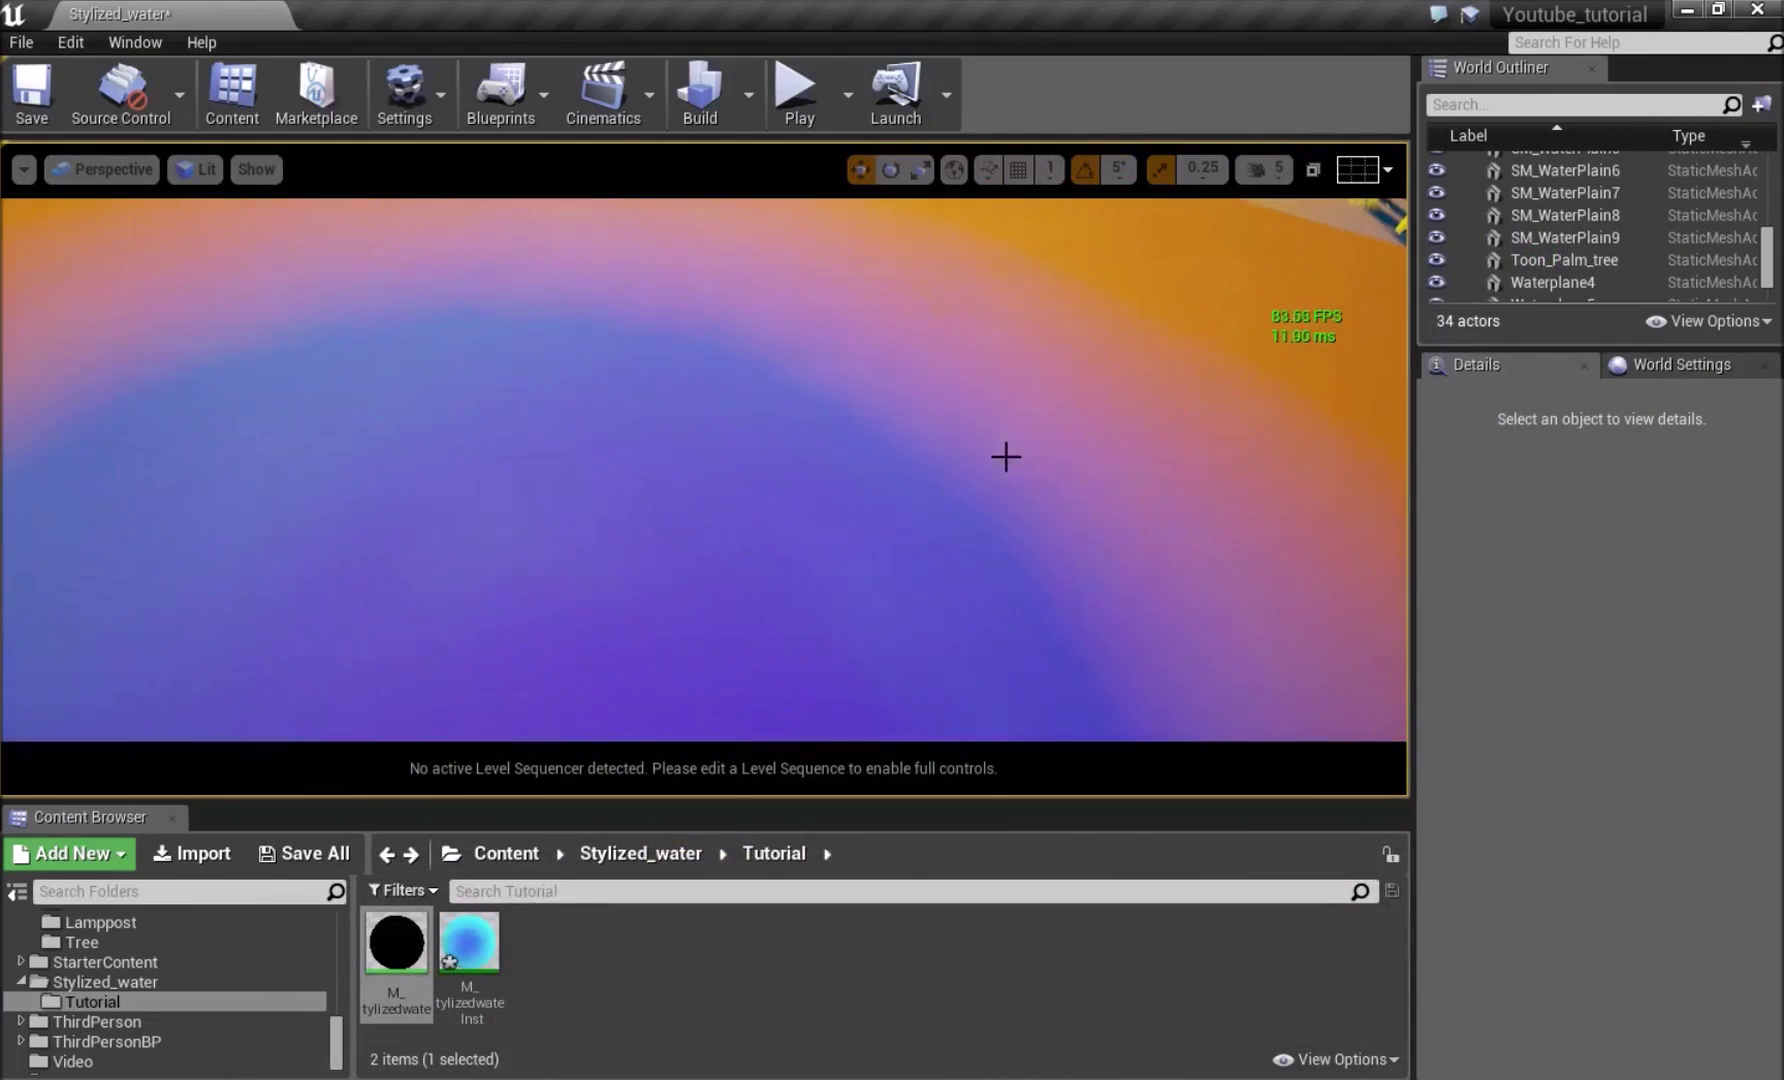
{"action": "scroll", "coordinate": [1006, 456], "scroll_direction": "down", "scroll_amount": 4}
{"action": "left_click", "coordinate": [745, 522]}
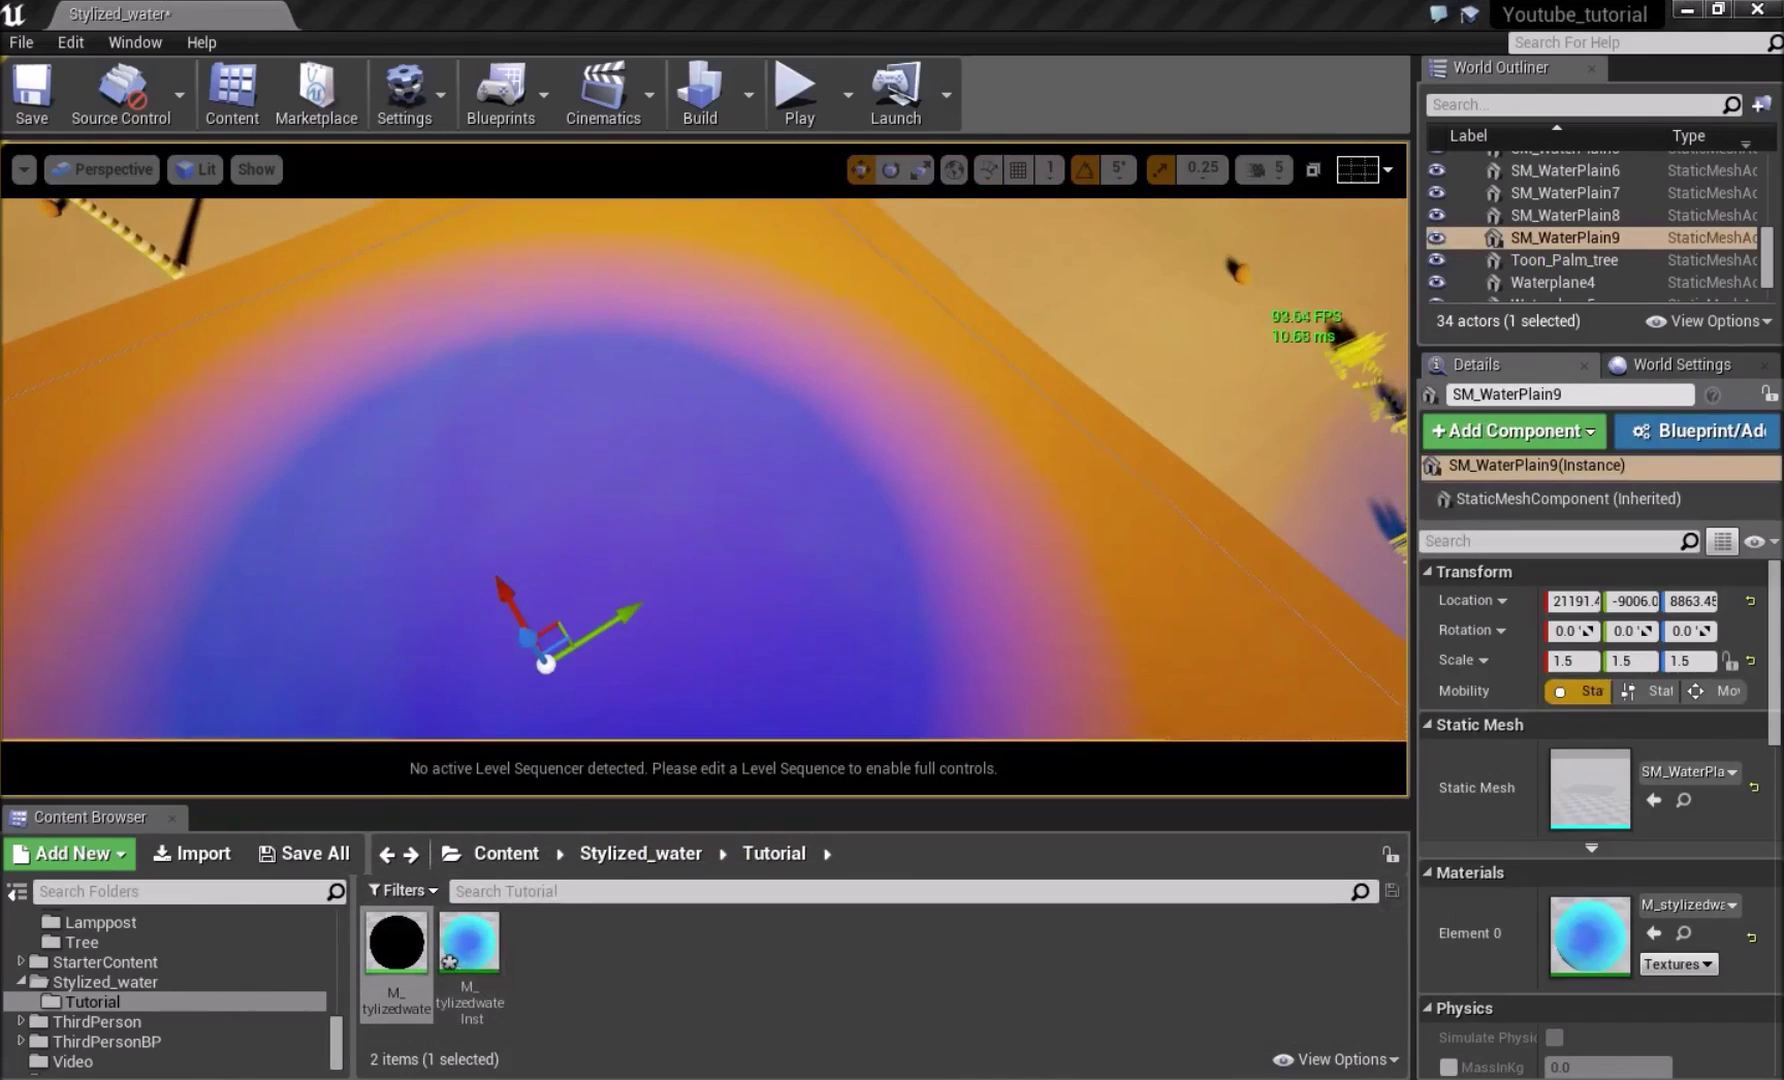
Bring up the M_stylizedwater_Inst window, widen its parameter area and adjust Expo to 1.328517
{"action": "left_click_drag", "start_coordinate": [760, 1075], "coordinate": [970, 208]}
{"action": "scroll", "coordinate": [1008, 598], "scroll_direction": "down", "scroll_amount": 1}
{"action": "scroll", "coordinate": [1005, 596], "scroll_direction": "down", "scroll_amount": 1}
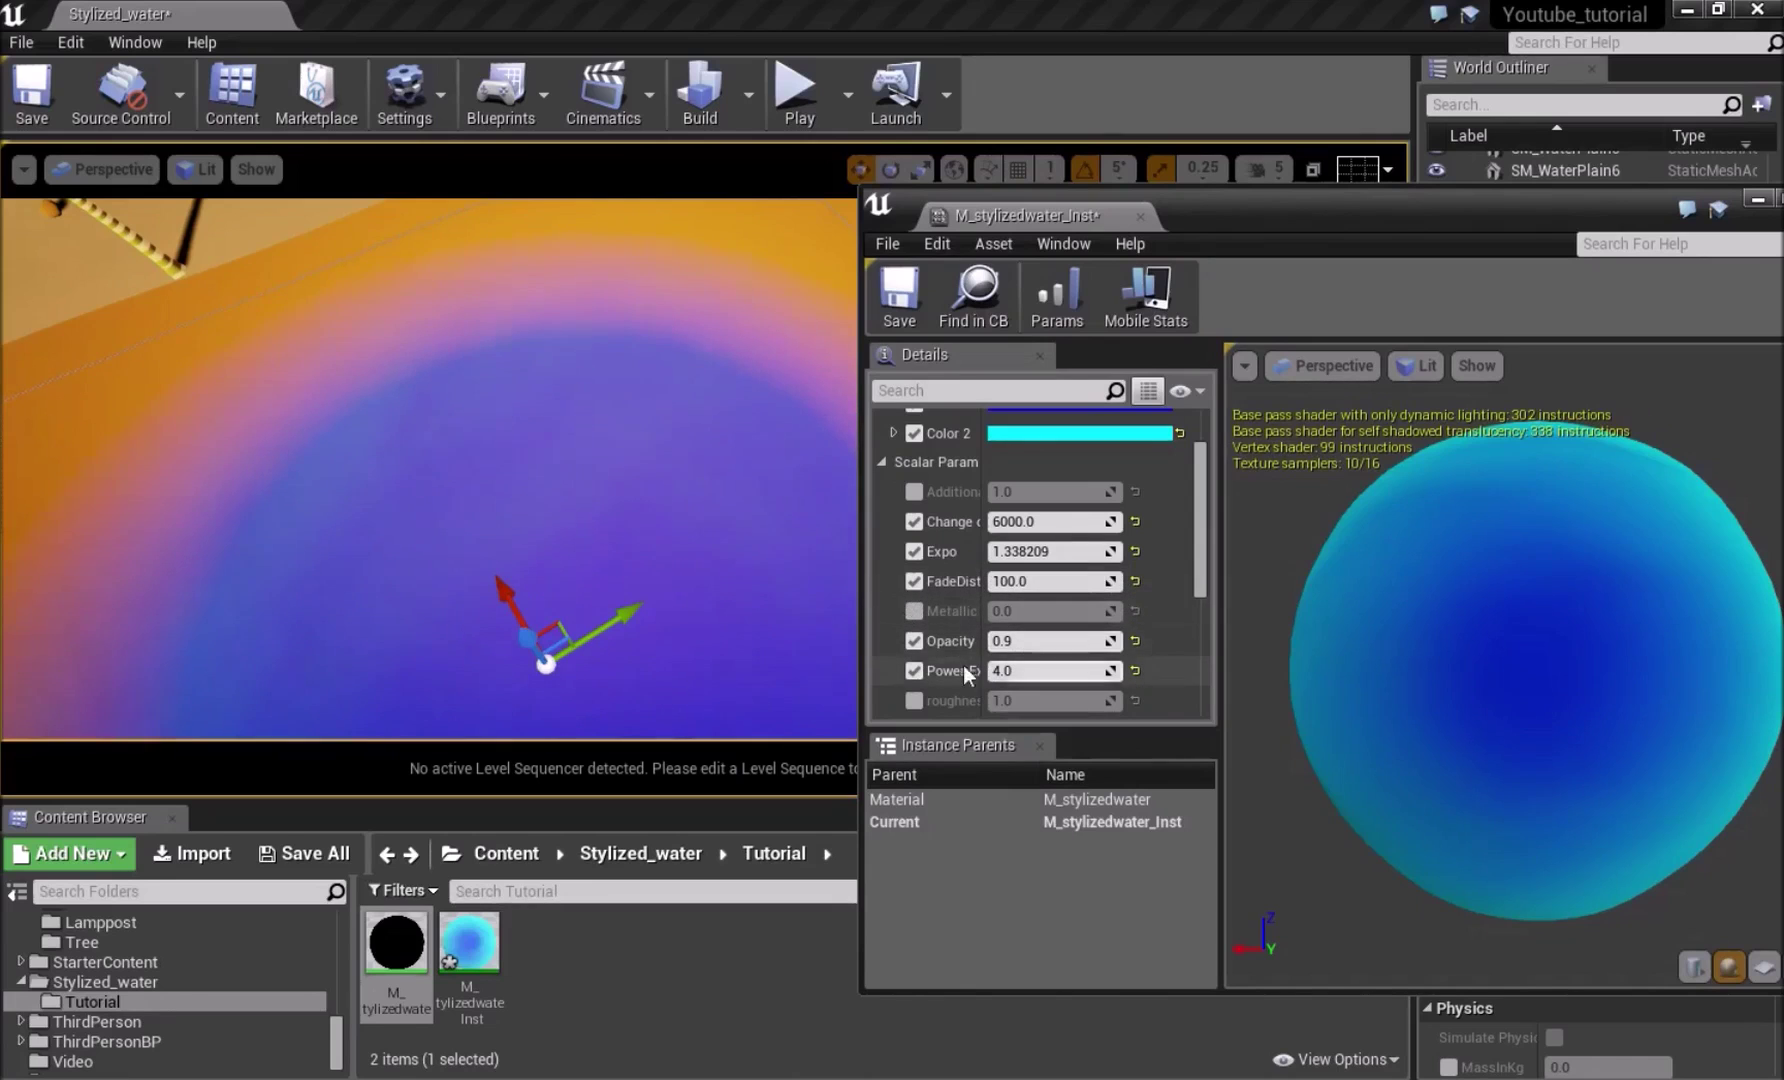
{"action": "left_click_drag", "start_coordinate": [1222, 551], "coordinate": [1410, 568]}
{"action": "left_click_drag", "start_coordinate": [1115, 551], "coordinate": [1060, 551]}
{"action": "left_click_drag", "start_coordinate": [1120, 551], "coordinate": [1180, 551]}
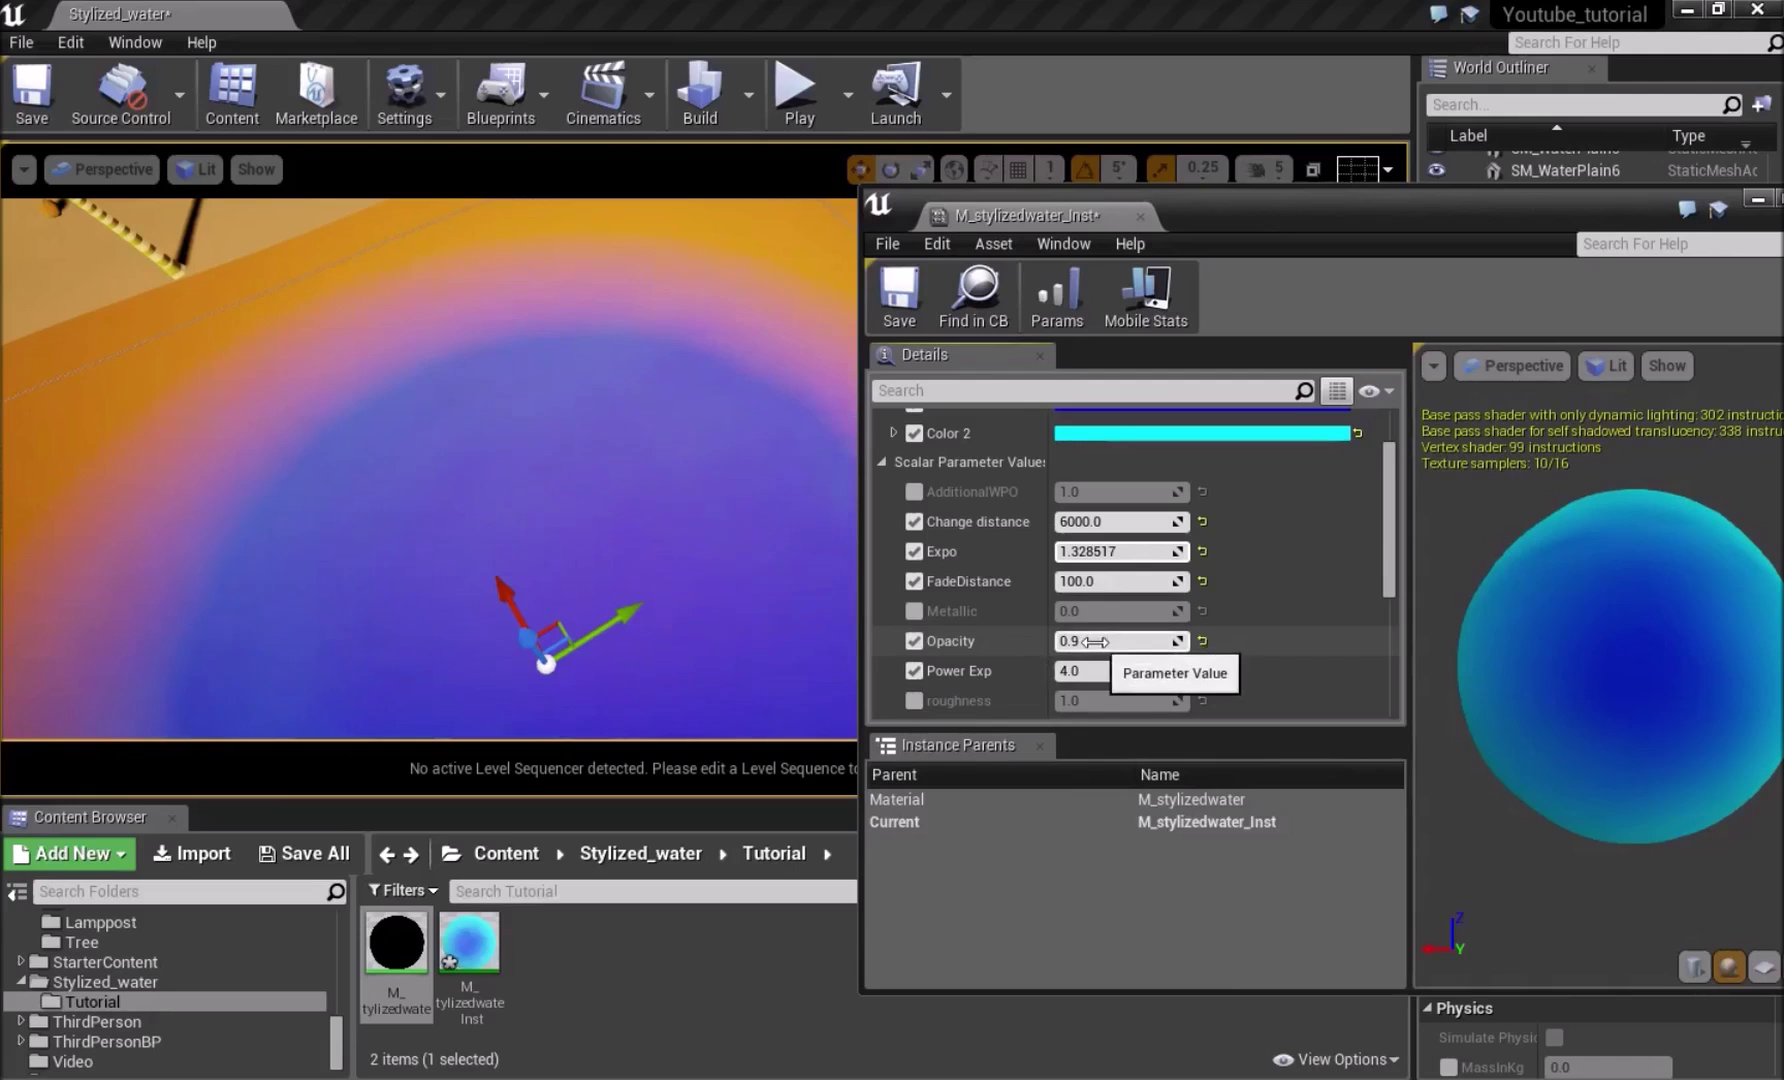
Raise the instance's Opacity to 1.315411, then deselect the water plane and check its surface up close
{"action": "left_click_drag", "start_coordinate": [1078, 641], "coordinate": [1110, 641]}
{"action": "right_click_drag", "start_coordinate": [450, 359], "coordinate": [609, 490]}
{"action": "key", "text": "Escape"}
{"action": "right_click_drag", "start_coordinate": [729, 554], "coordinate": [830, 560]}
{"action": "right_click_drag", "start_coordinate": [107, 442], "coordinate": [200, 460]}
{"action": "right_click_drag", "start_coordinate": [430, 470], "coordinate": [300, 500]}
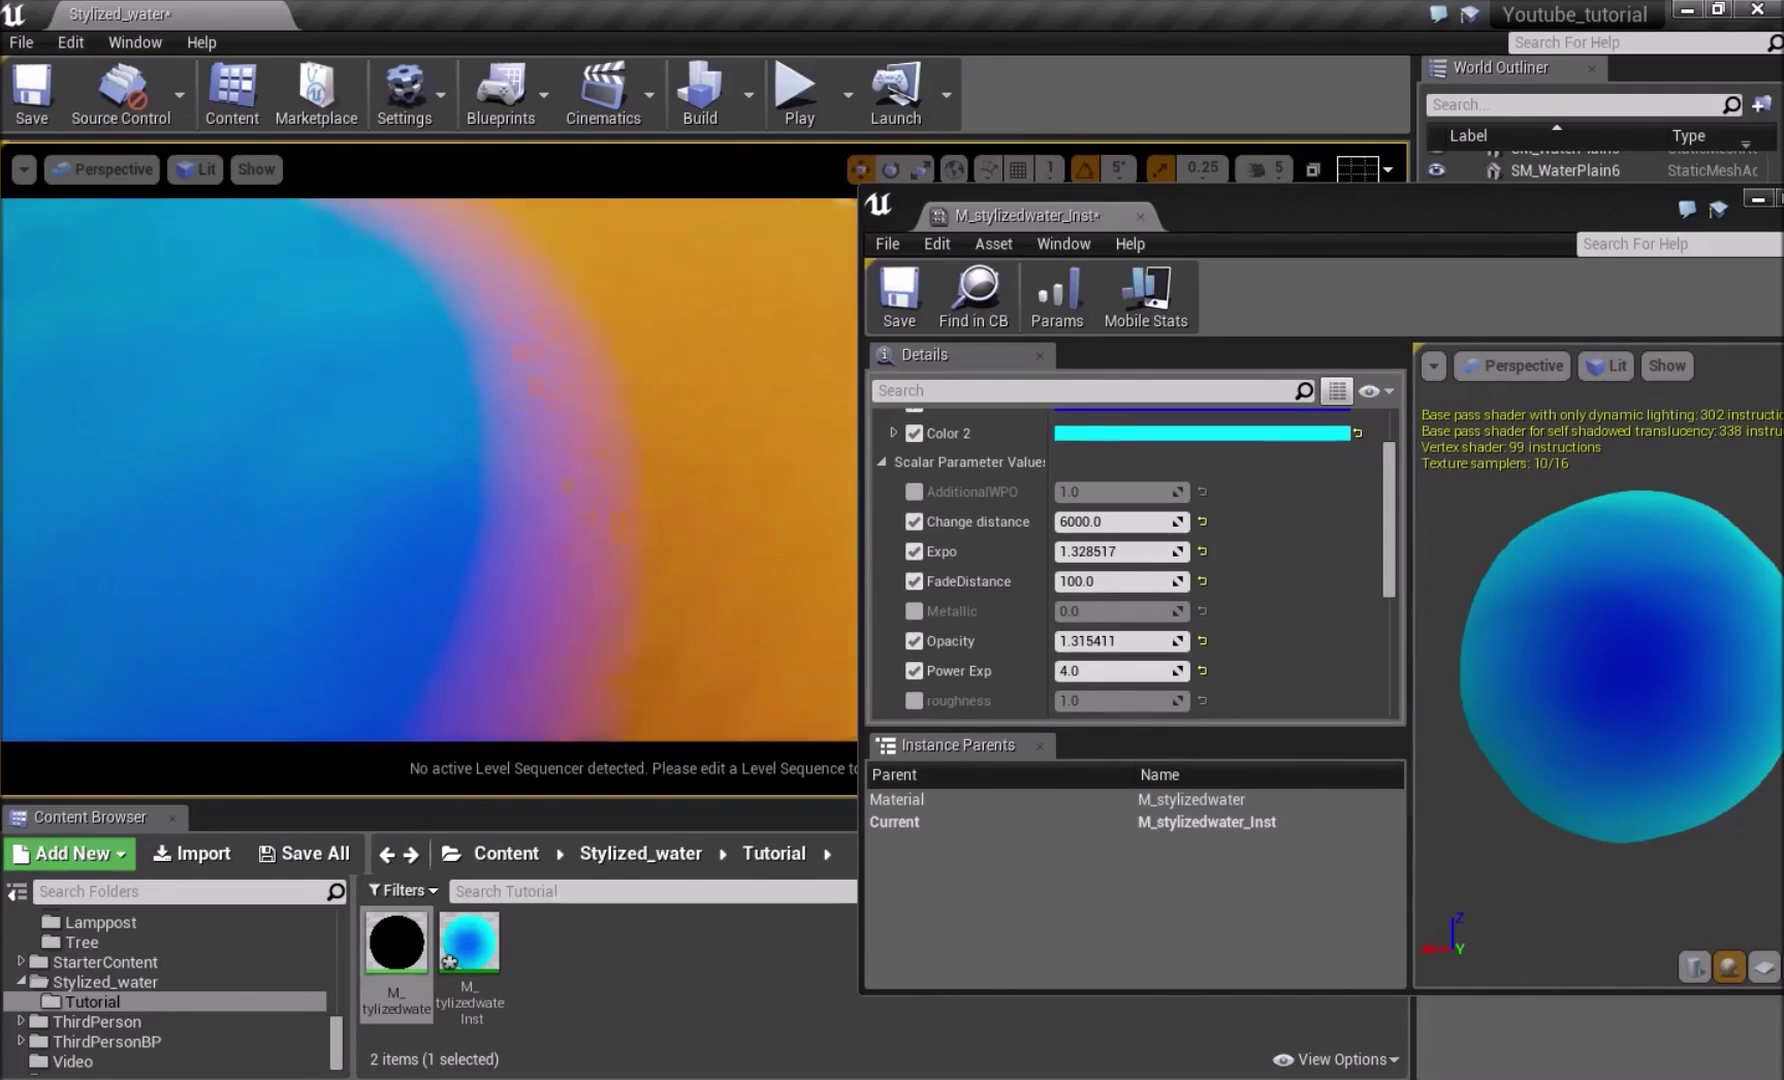
Review the full parameter list of M_stylizedwater_Inst and examine the moving water plane in the level viewport
{"action": "double_click", "coordinate": [1252, 223]}
{"action": "scroll", "coordinate": [227, 333], "scroll_direction": "down", "scroll_amount": 3}
{"action": "scroll", "coordinate": [236, 364], "scroll_direction": "up", "scroll_amount": 5}
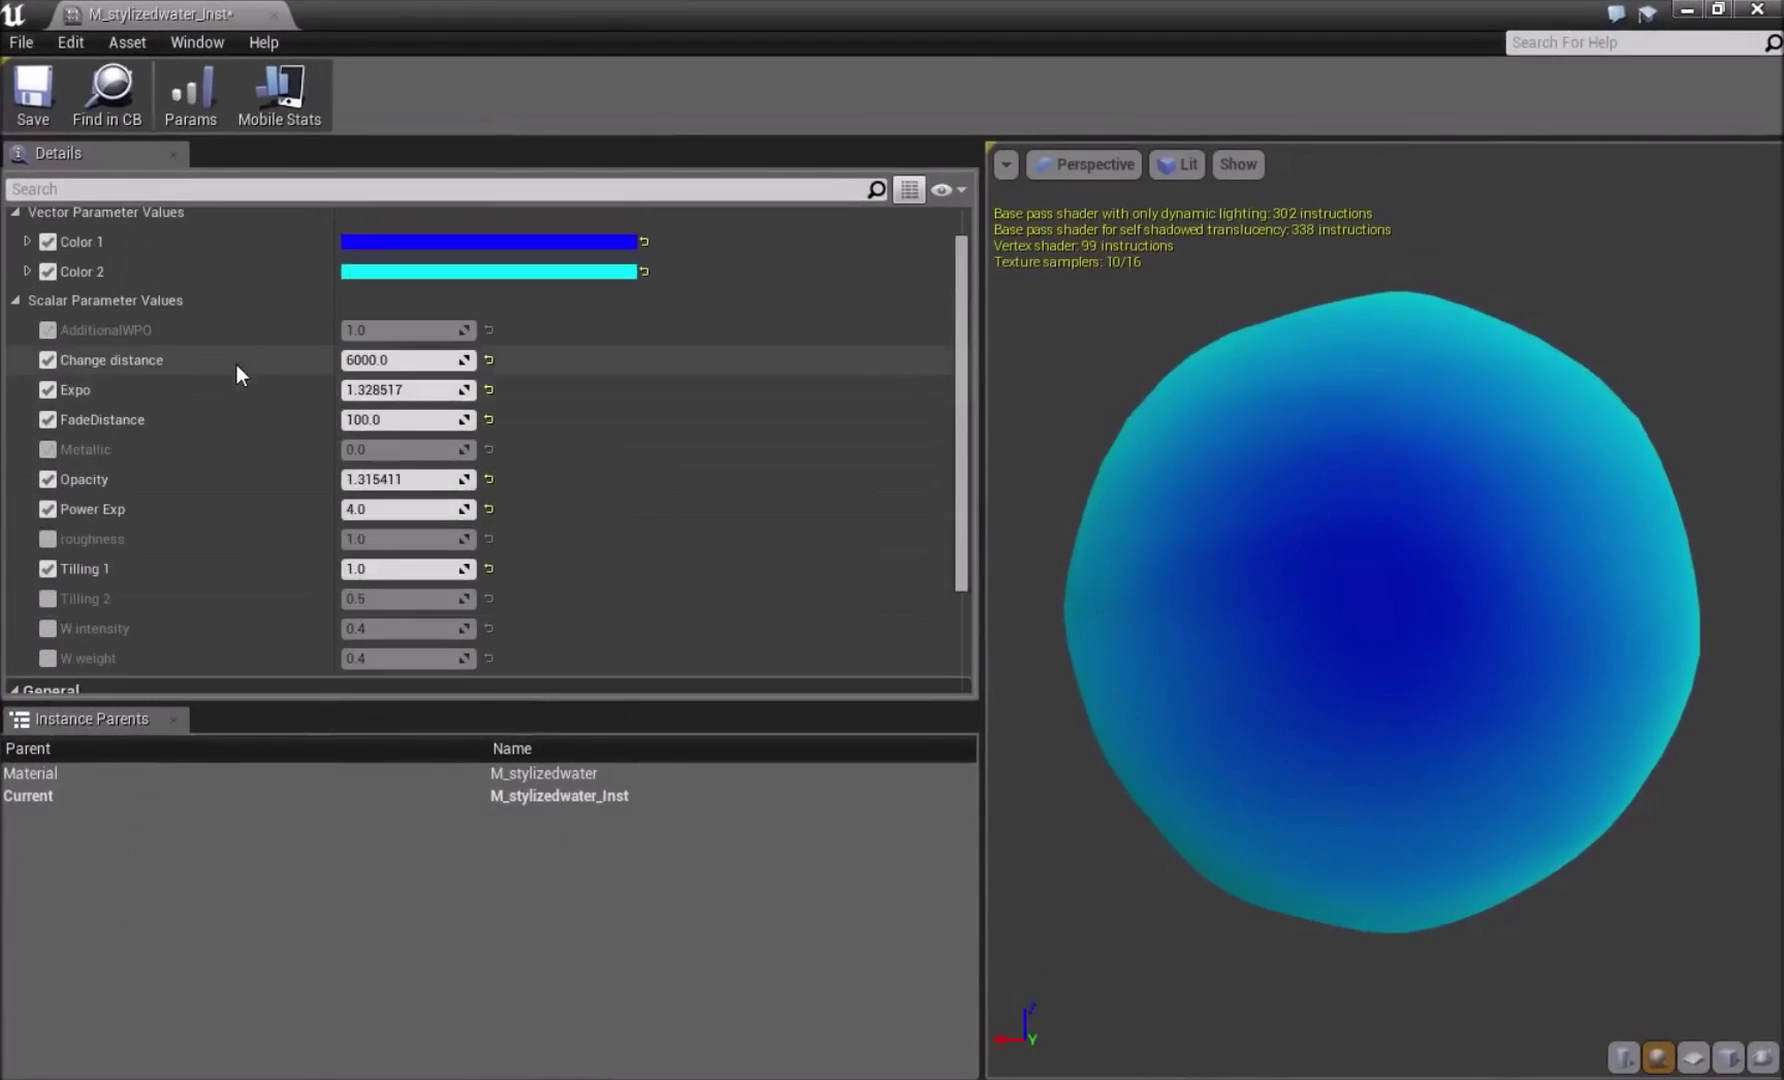
{"action": "scroll", "coordinate": [247, 383], "scroll_direction": "down", "scroll_amount": 2}
{"action": "scroll", "coordinate": [164, 290], "scroll_direction": "up", "scroll_amount": 2}
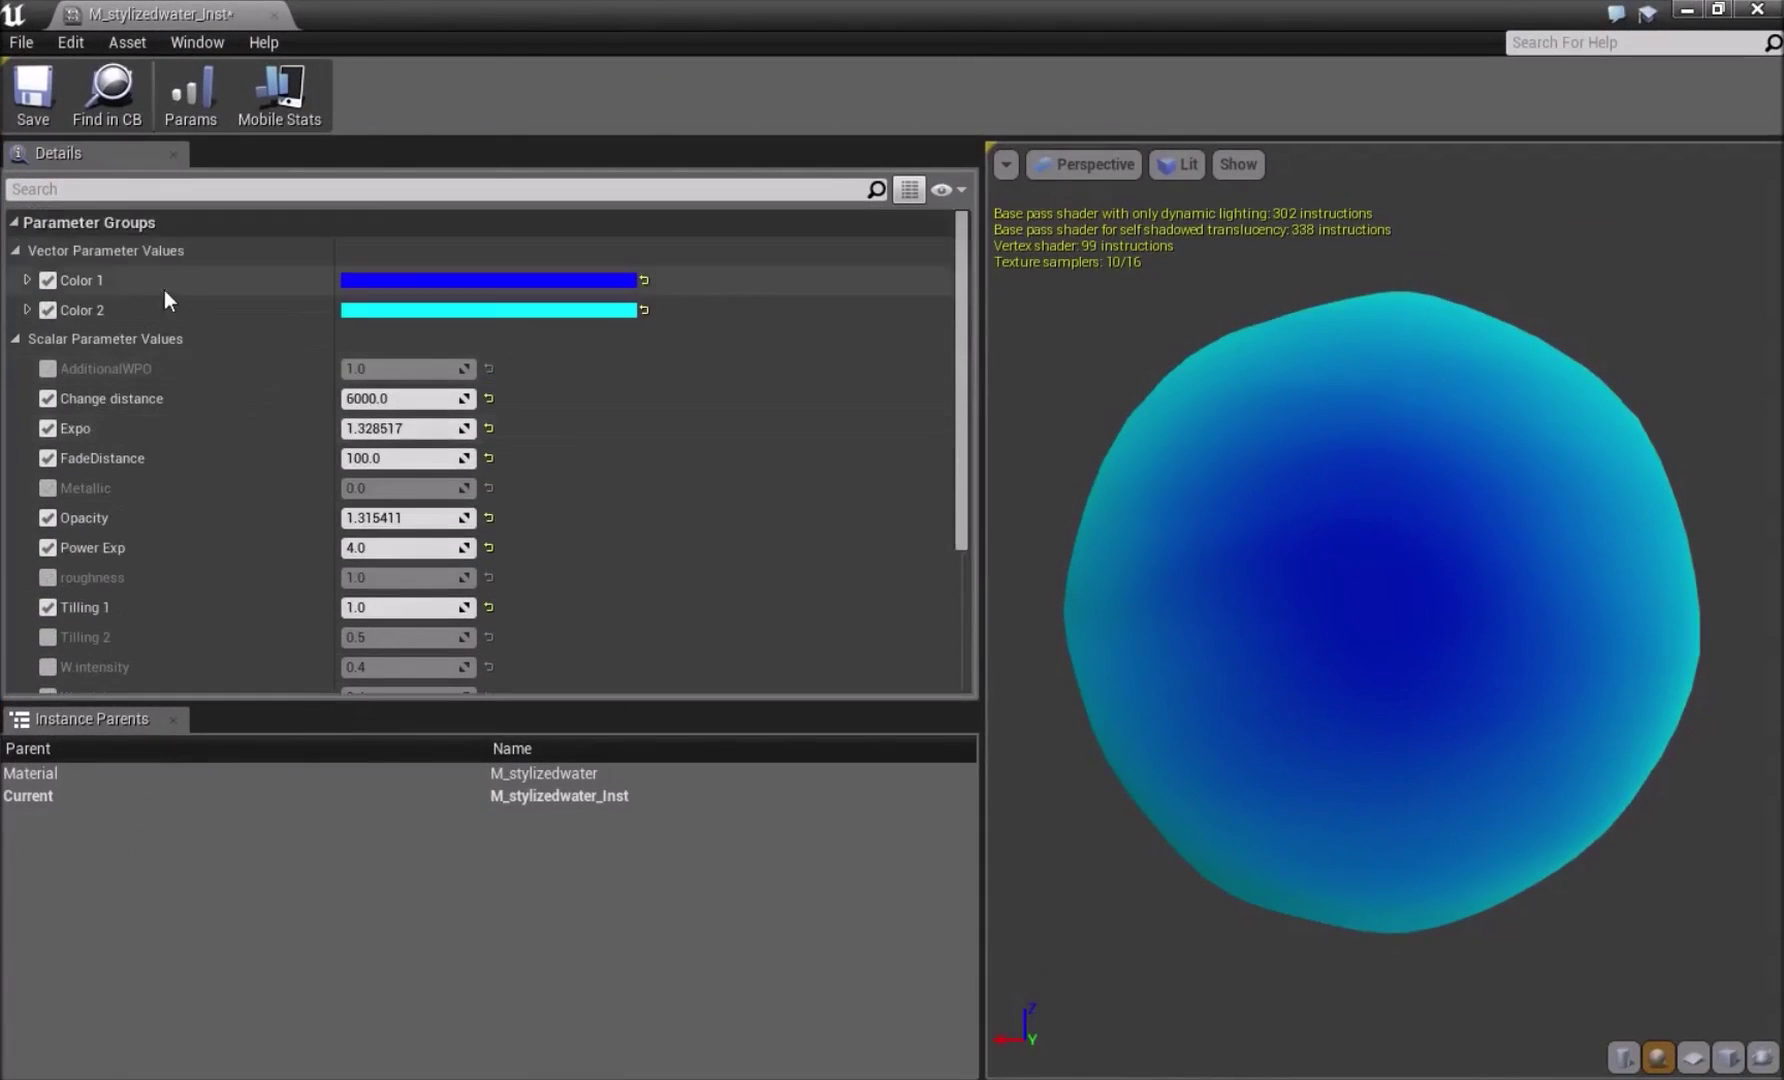
{"action": "double_click", "coordinate": [730, 13]}
{"action": "right_click_drag", "start_coordinate": [600, 420], "coordinate": [590, 490]}
{"action": "right_click_drag", "start_coordinate": [485, 450], "coordinate": [522, 402]}
{"action": "scroll", "coordinate": [1073, 592], "scroll_direction": "down", "scroll_amount": 2}
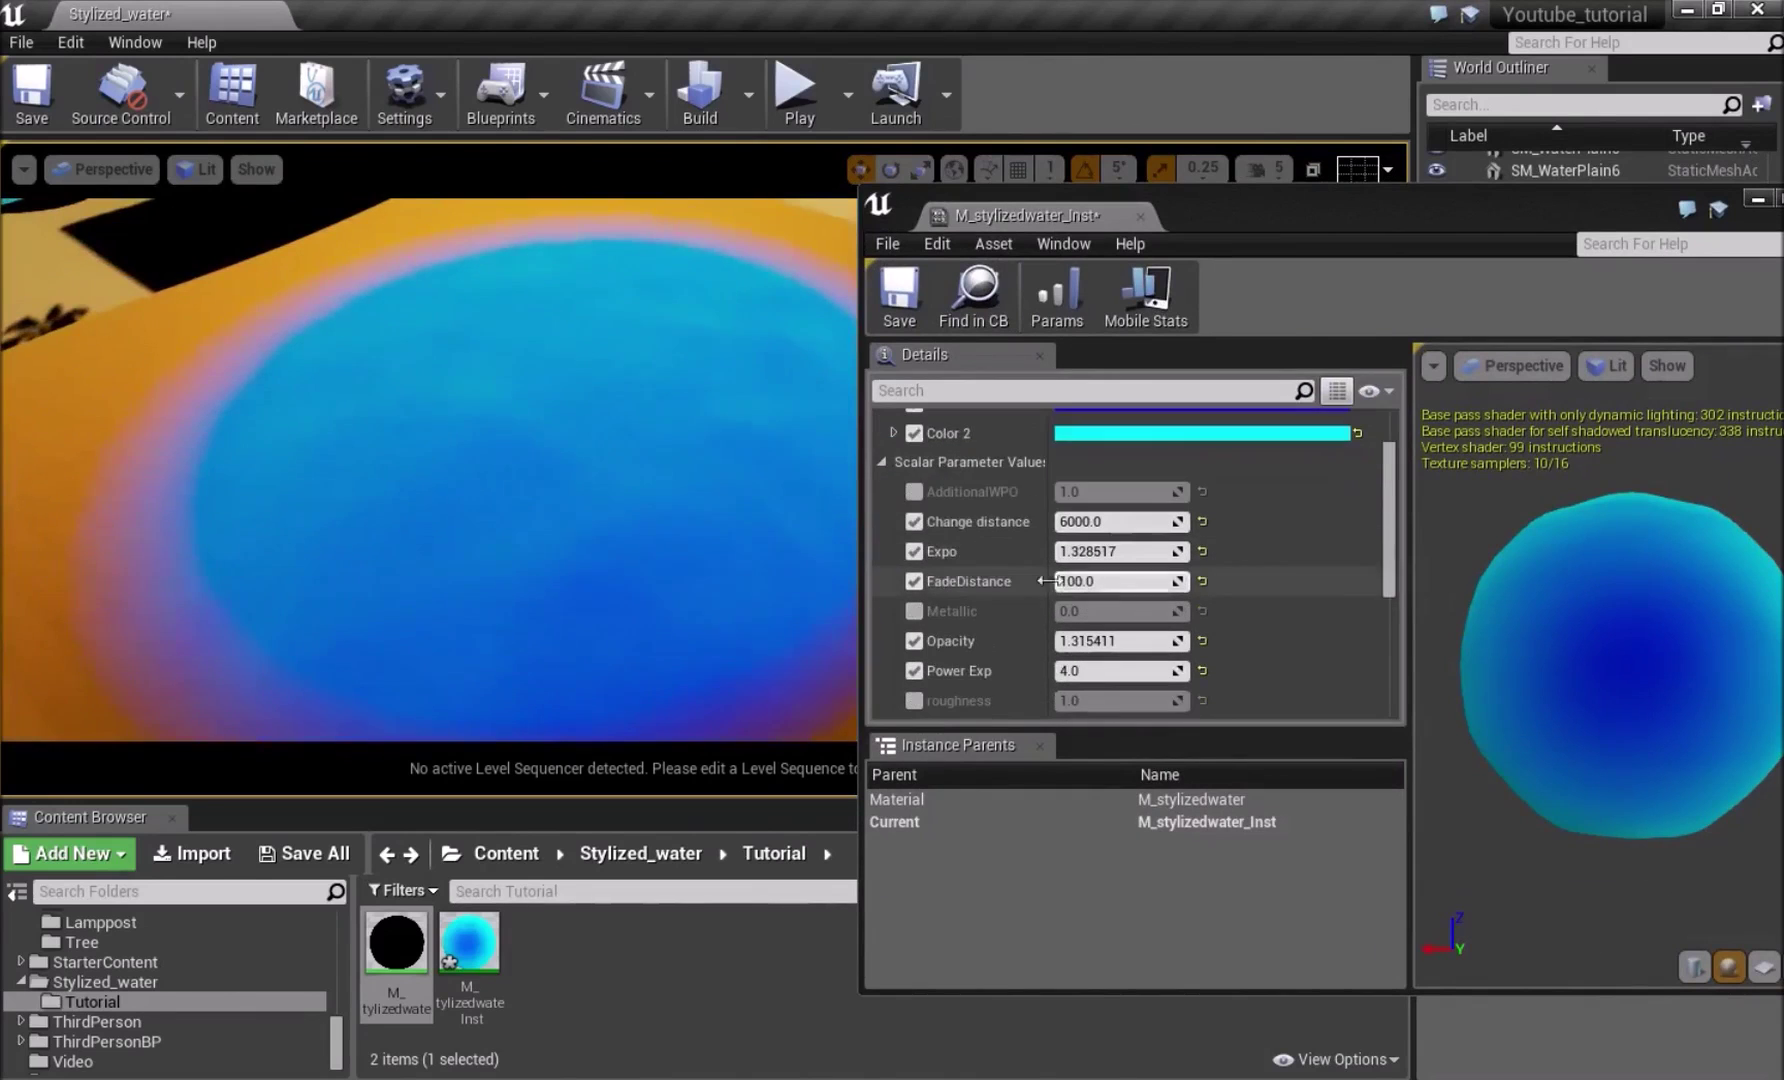
{"action": "scroll", "coordinate": [988, 492], "scroll_direction": "down", "scroll_amount": 4}
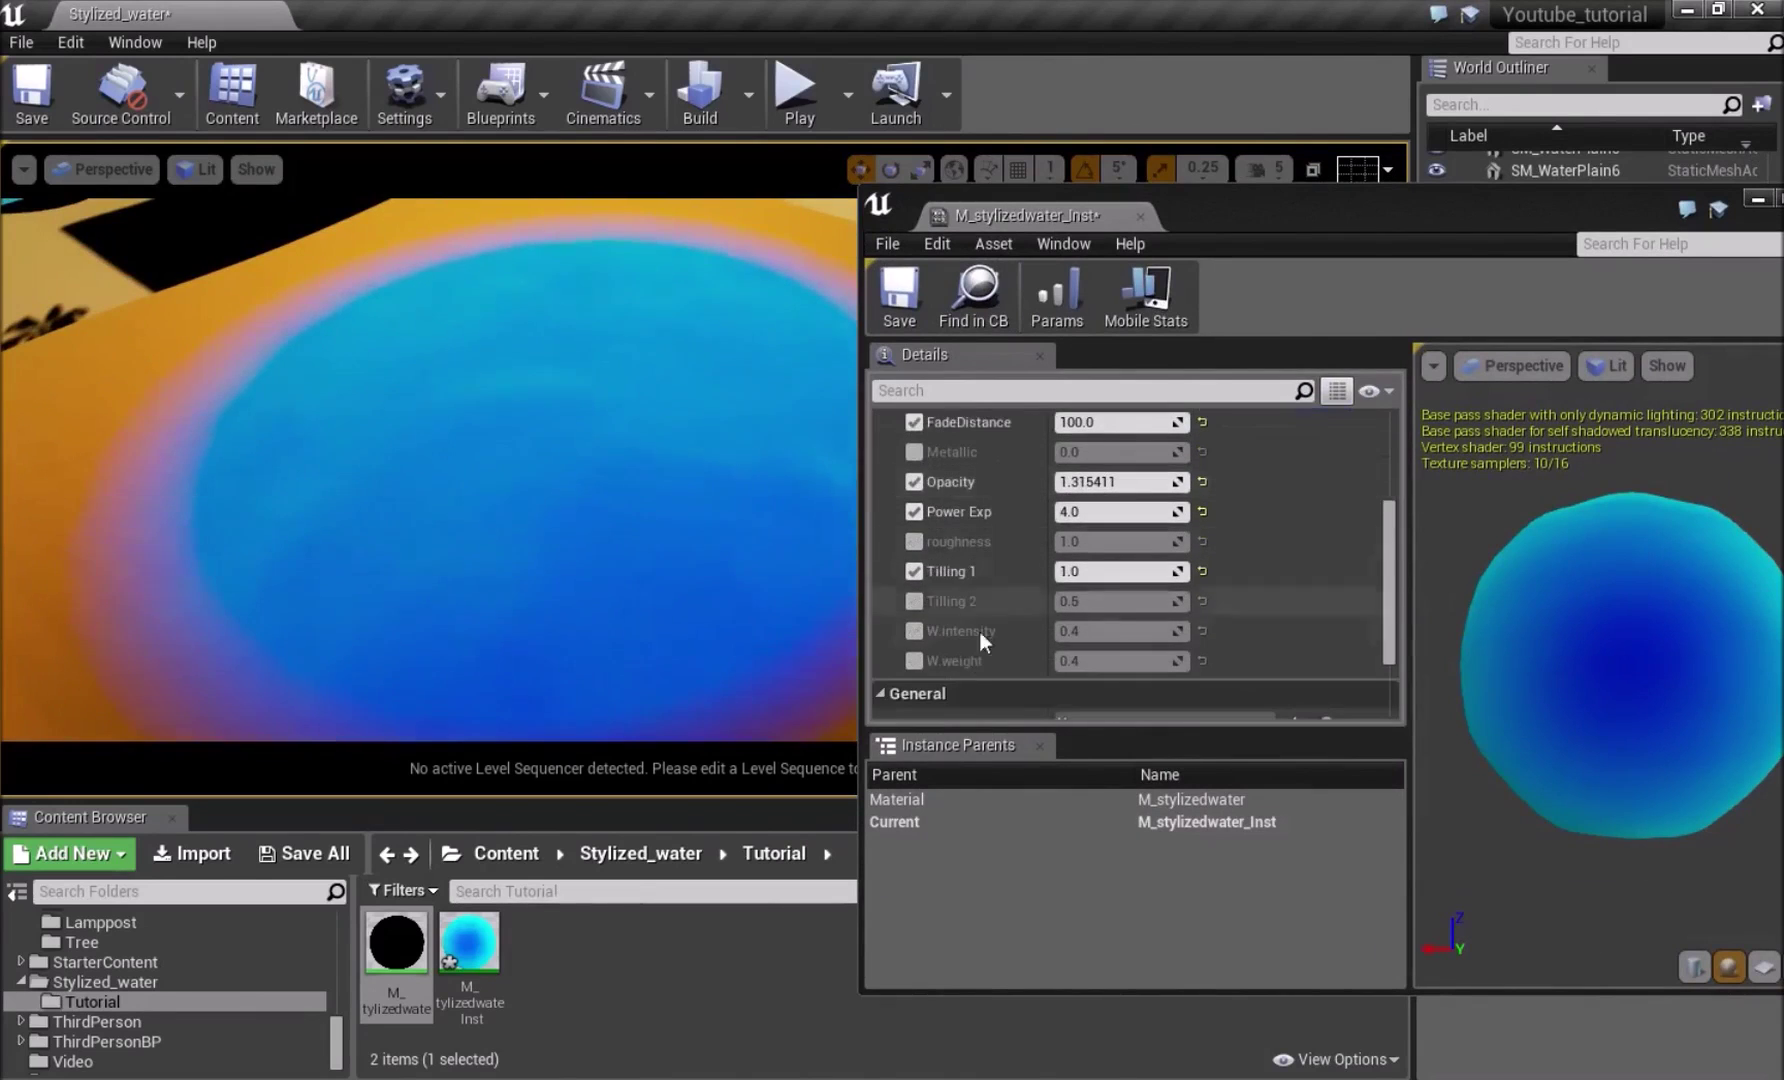
{"action": "scroll", "coordinate": [955, 655], "scroll_direction": "up", "scroll_amount": 1}
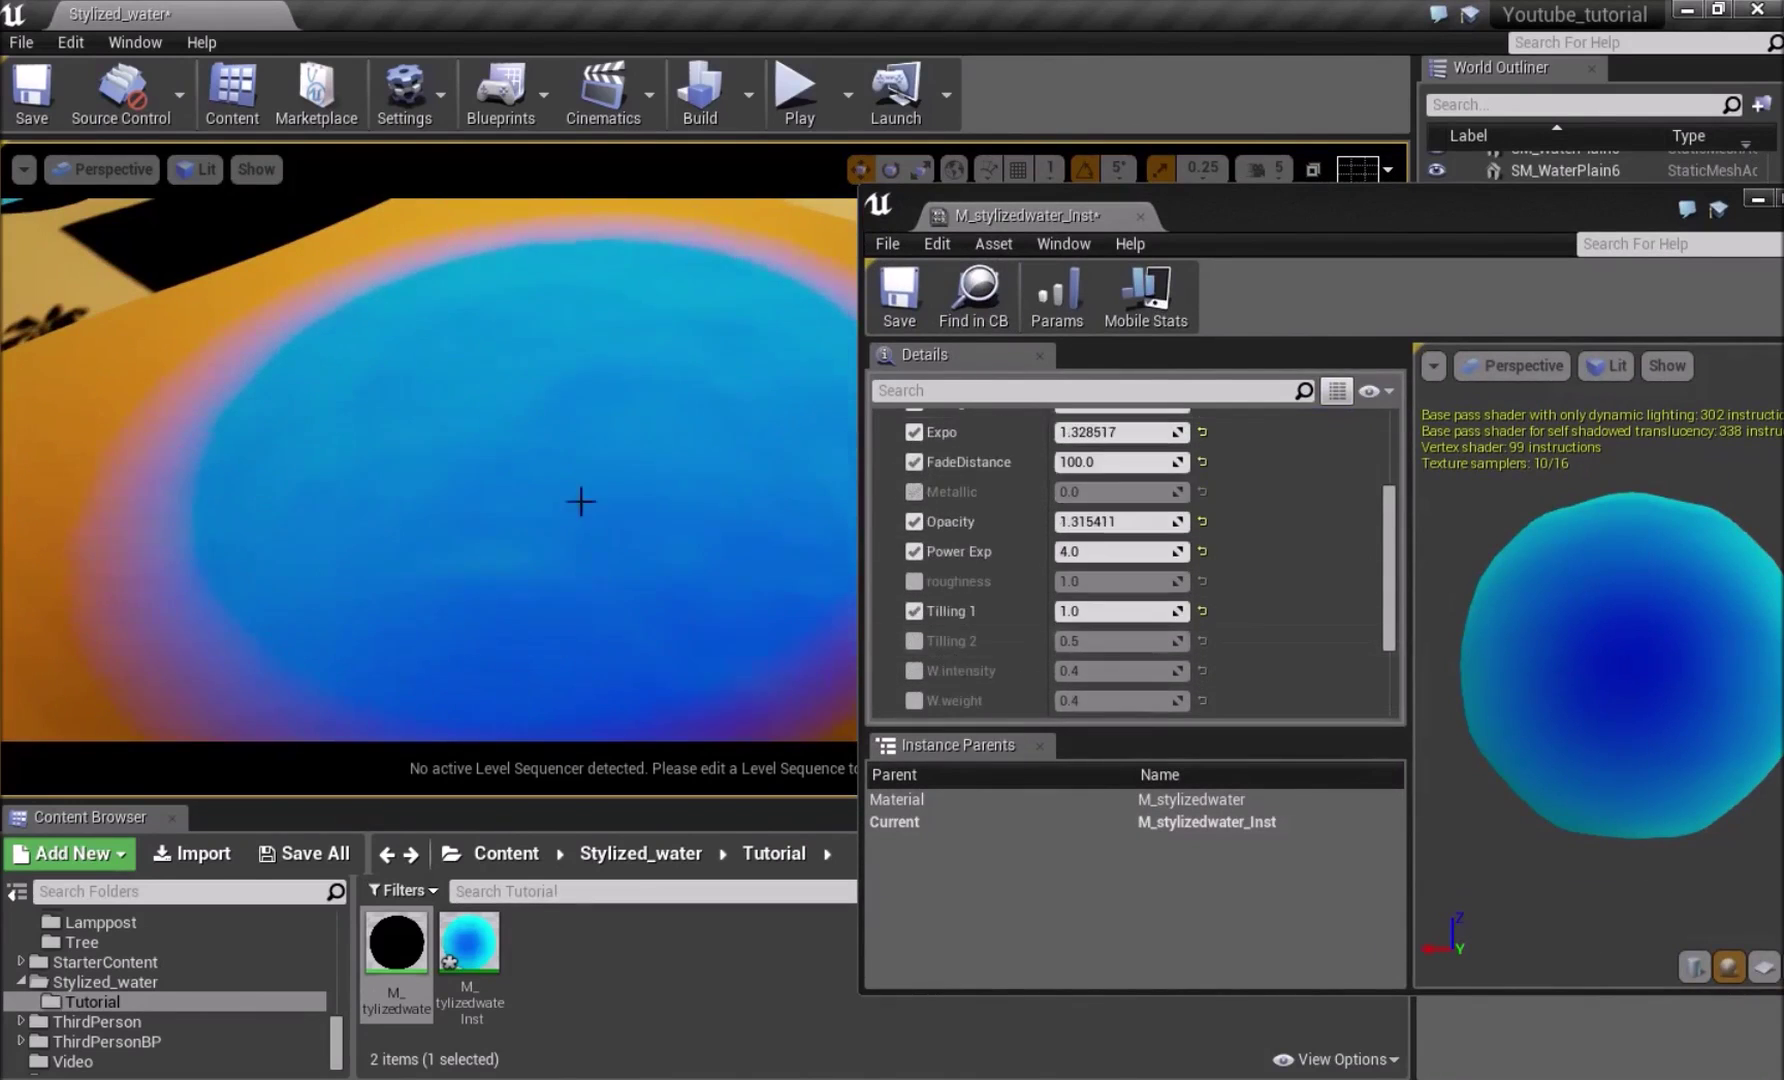
Lower the instance's Opacity to 0.519043 and check the water plane's edge against the sand up close
{"action": "right_click_drag", "start_coordinate": [383, 434], "coordinate": [430, 430]}
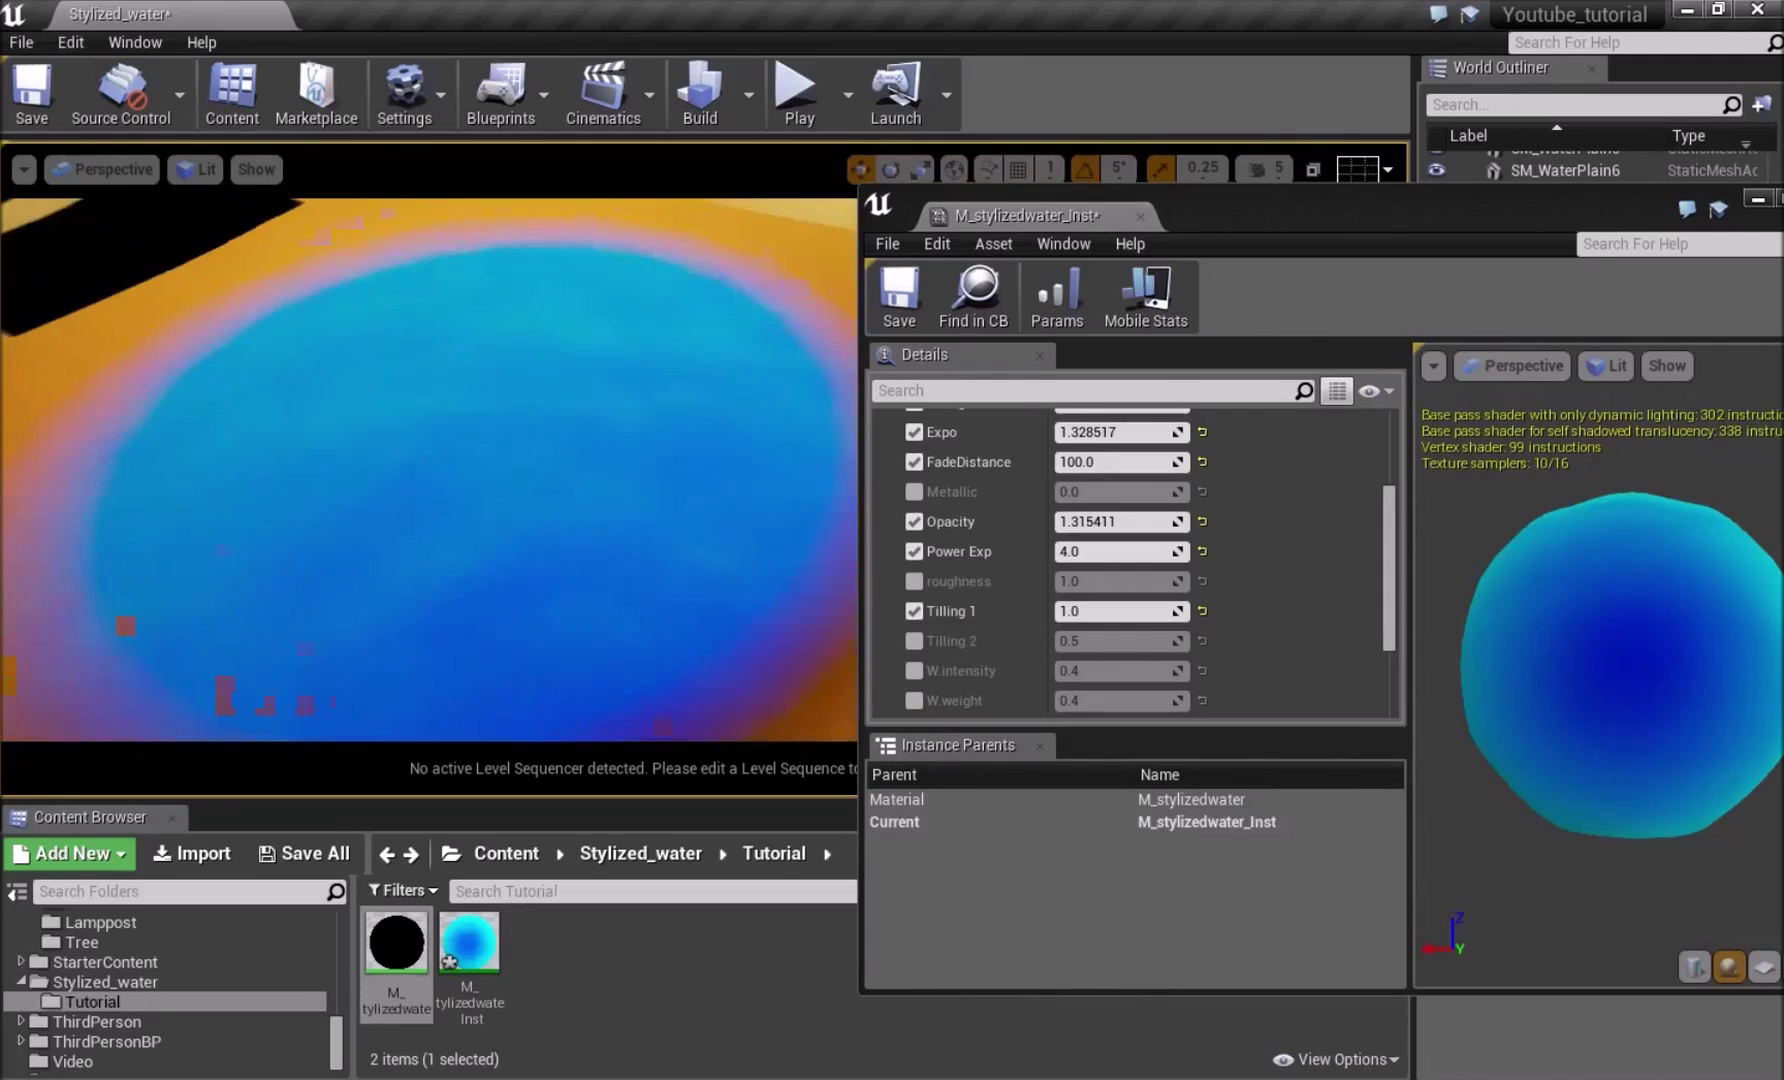
{"action": "scroll", "coordinate": [969, 600], "scroll_direction": "up", "scroll_amount": 1}
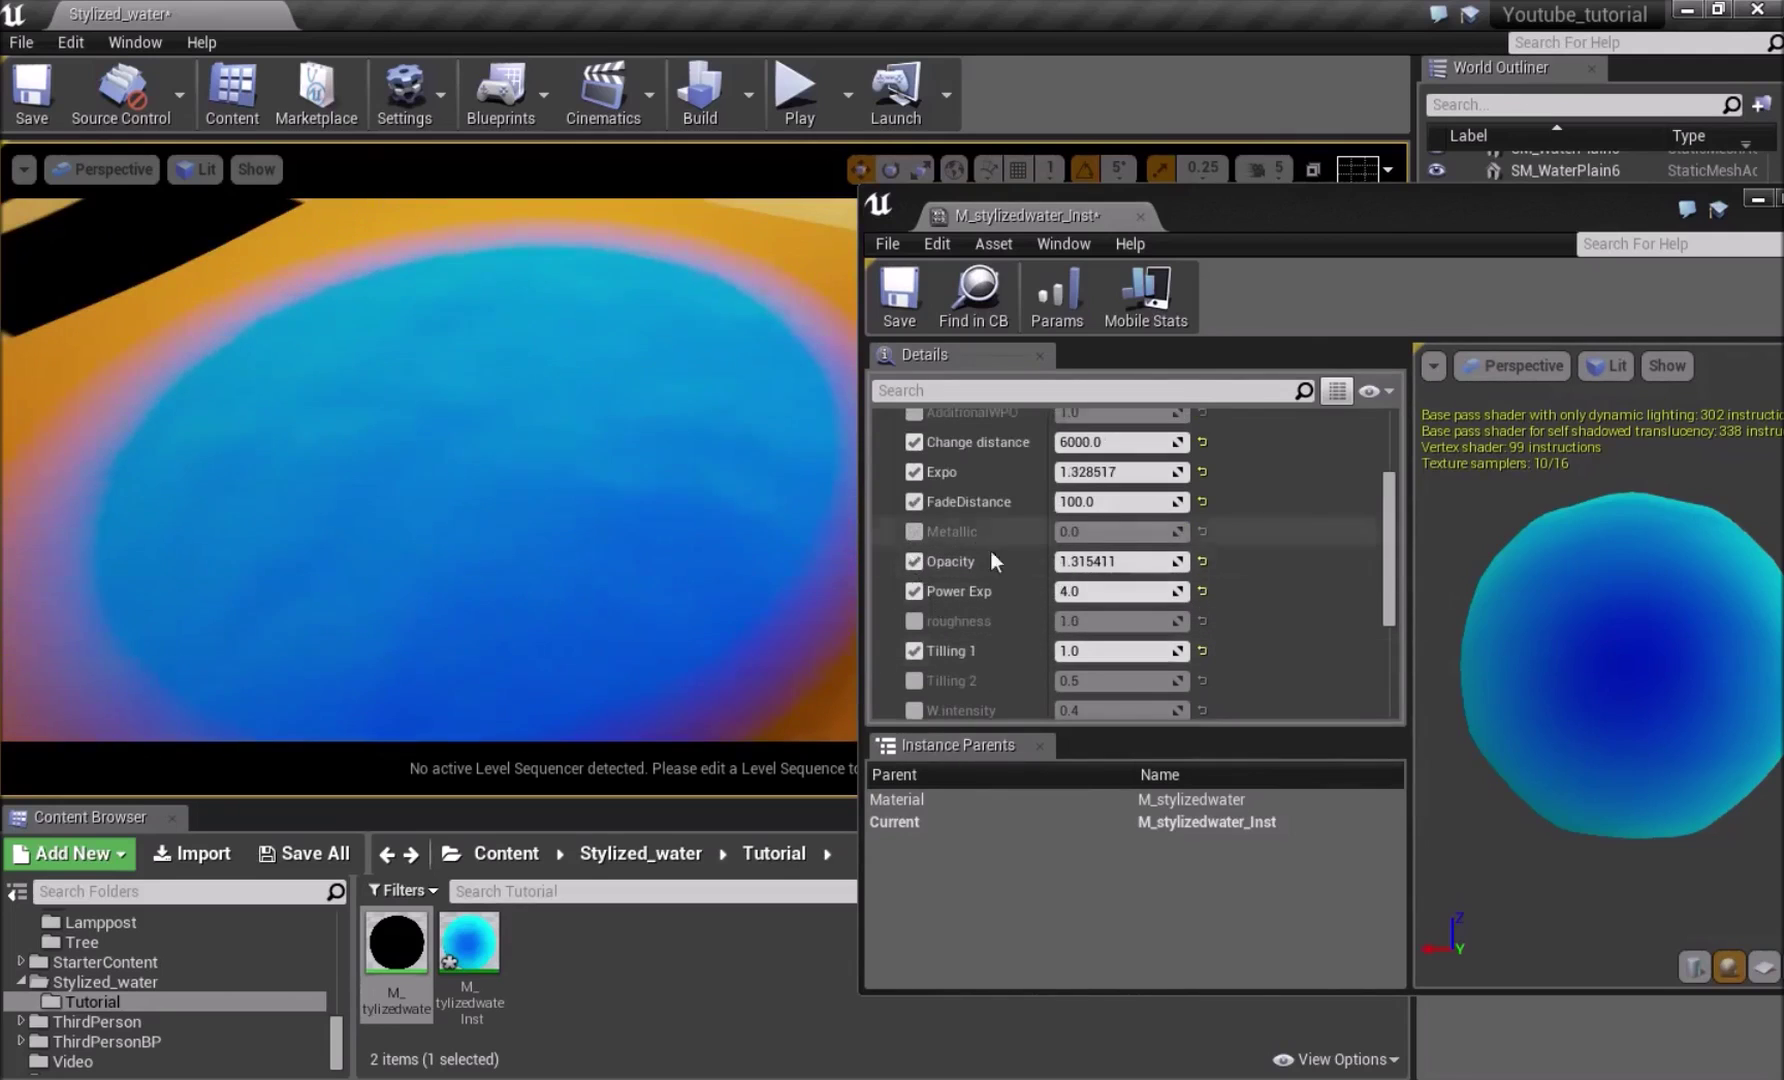
{"action": "left_click_drag", "start_coordinate": [1093, 562], "coordinate": [1068, 562]}
{"action": "right_click_drag", "start_coordinate": [430, 470], "coordinate": [530, 470]}
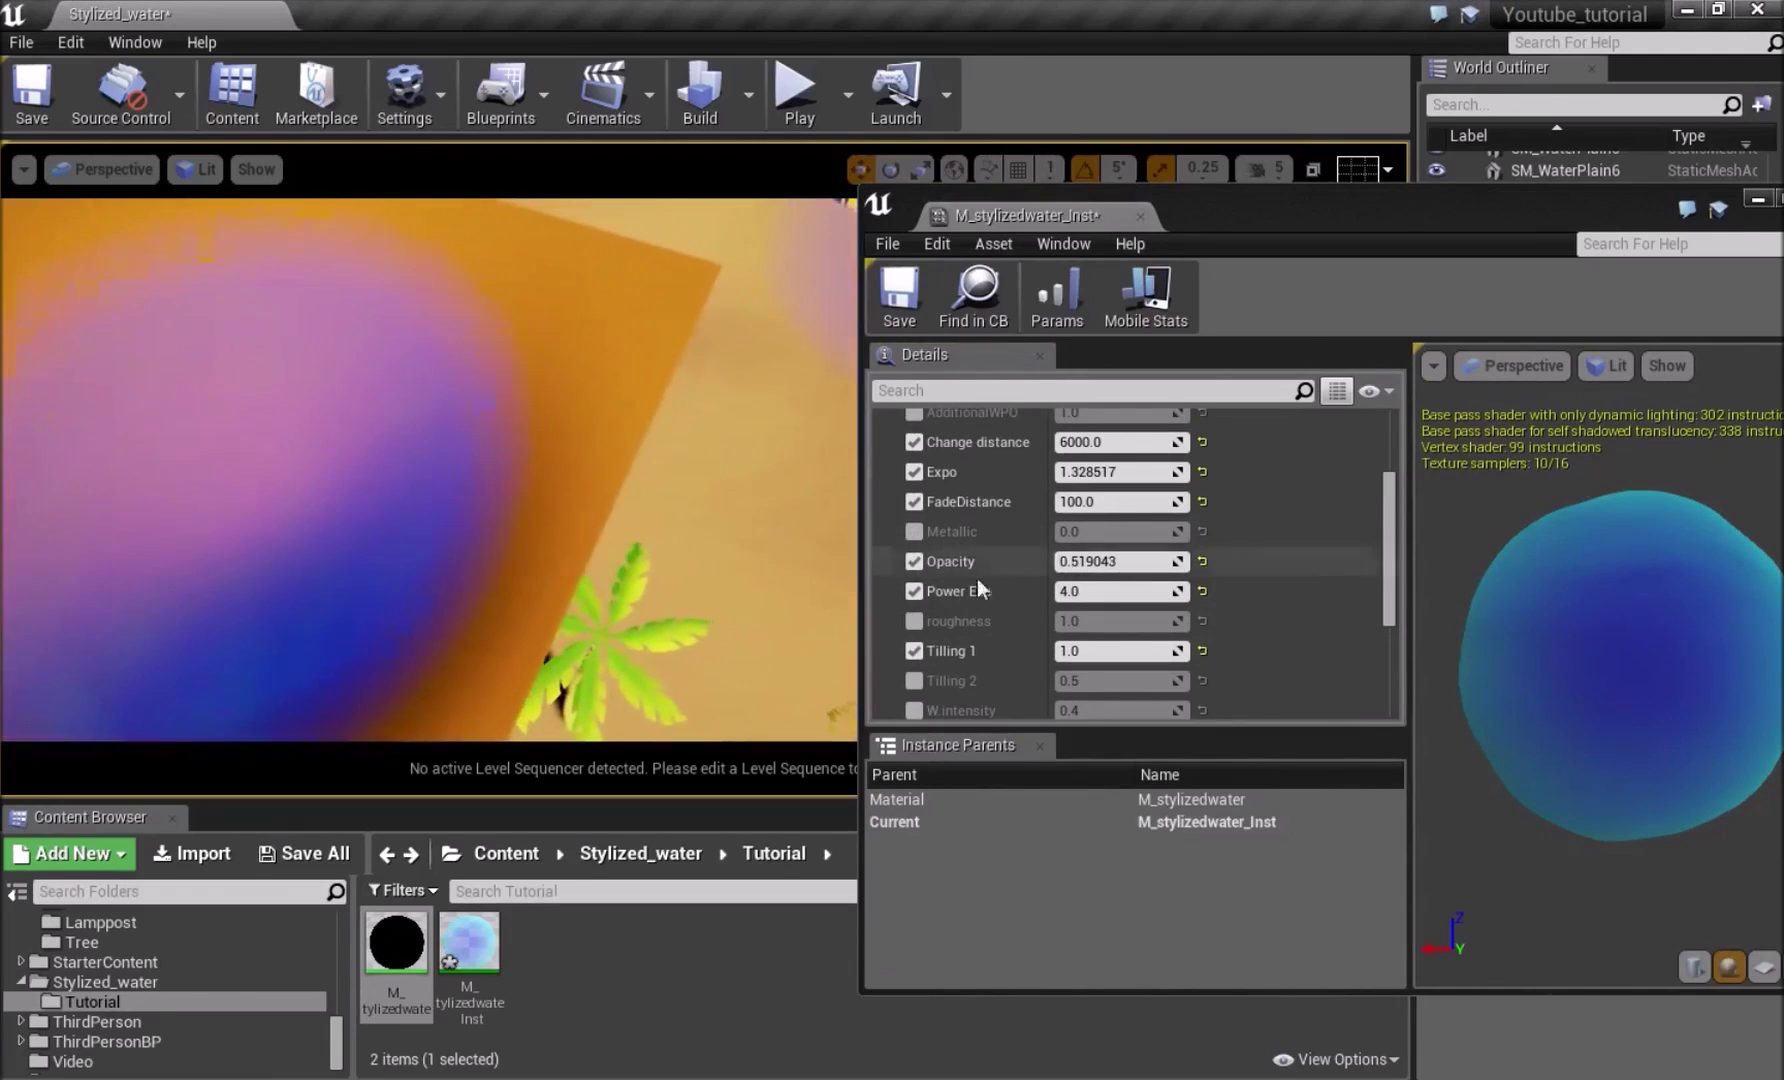
Set the instance's Color 1 to green (hex sRGB 00FF86FF) and Color 2 to orange (hex sRGB FF7A00FF)
{"action": "scroll", "coordinate": [960, 565], "scroll_direction": "up", "scroll_amount": 3}
{"action": "left_click", "coordinate": [1135, 484]}
{"action": "left_click_drag", "start_coordinate": [1232, 602], "coordinate": [1207, 714]}
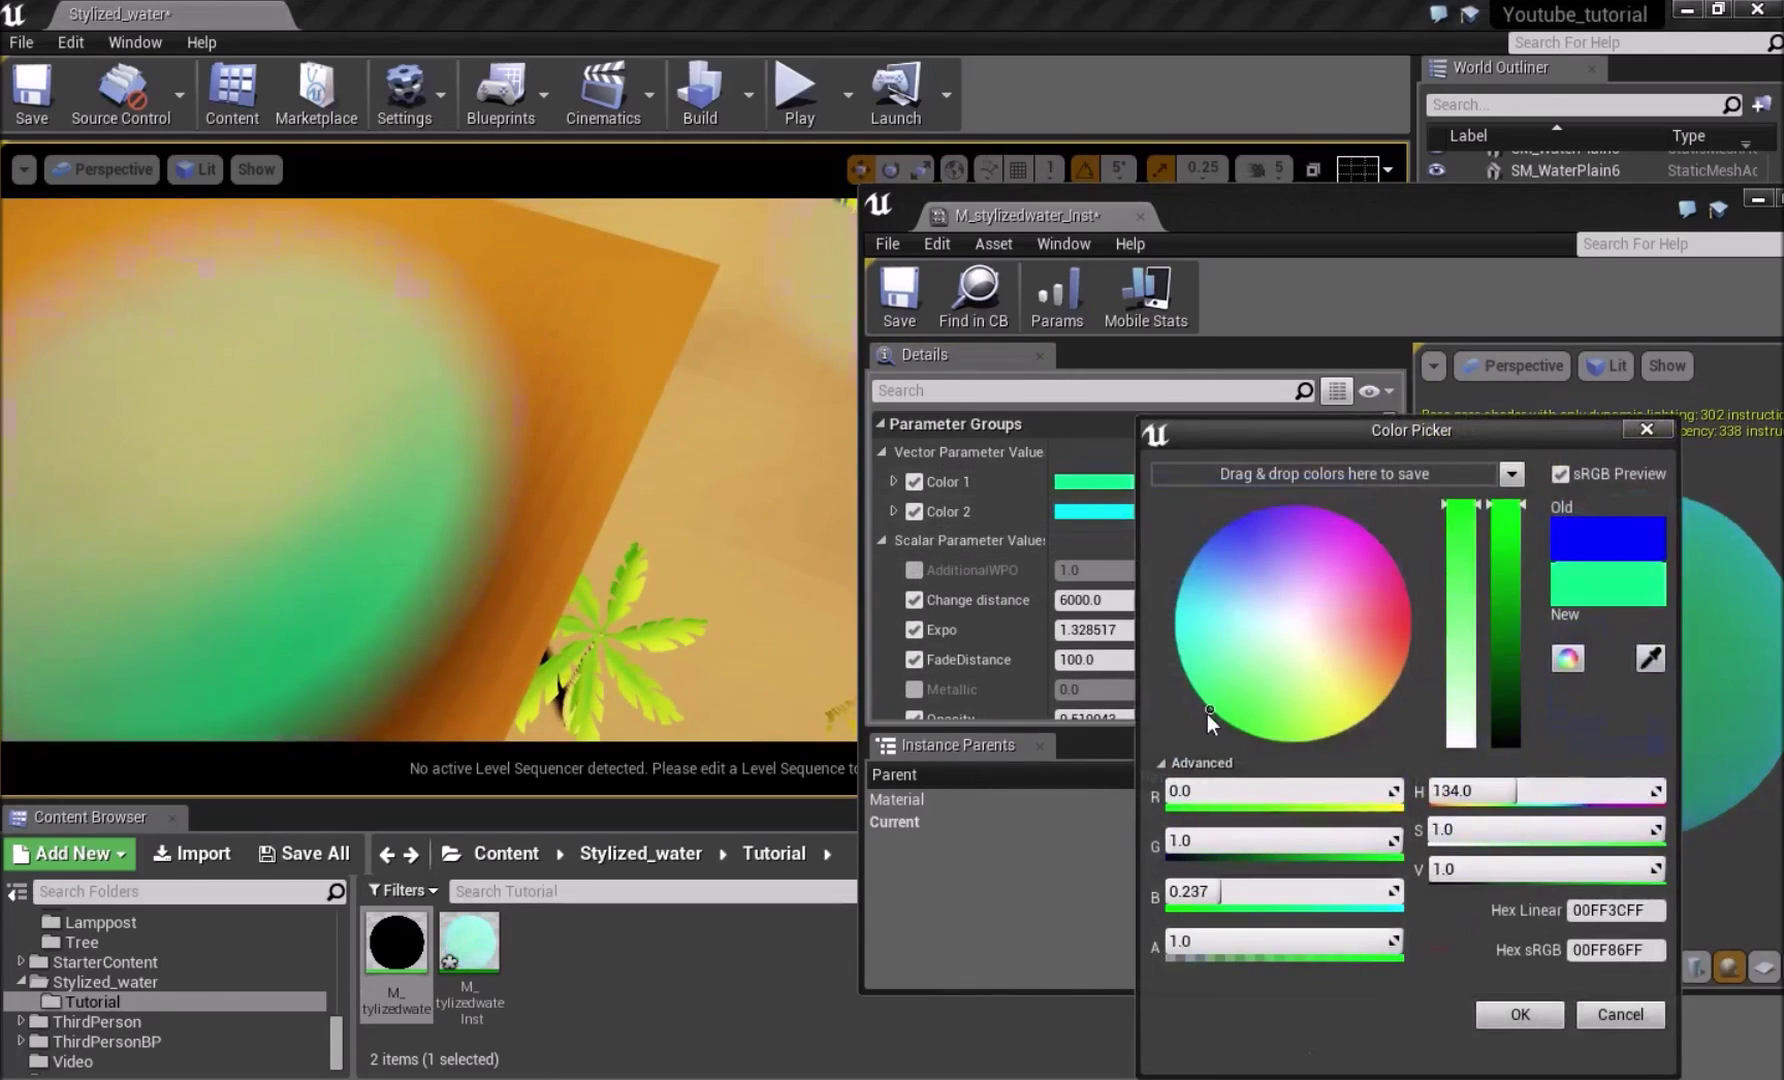
{"action": "left_click", "coordinate": [1094, 513]}
{"action": "left_click", "coordinate": [1201, 537]}
{"action": "left_click_drag", "start_coordinate": [1201, 537], "coordinate": [1373, 649]}
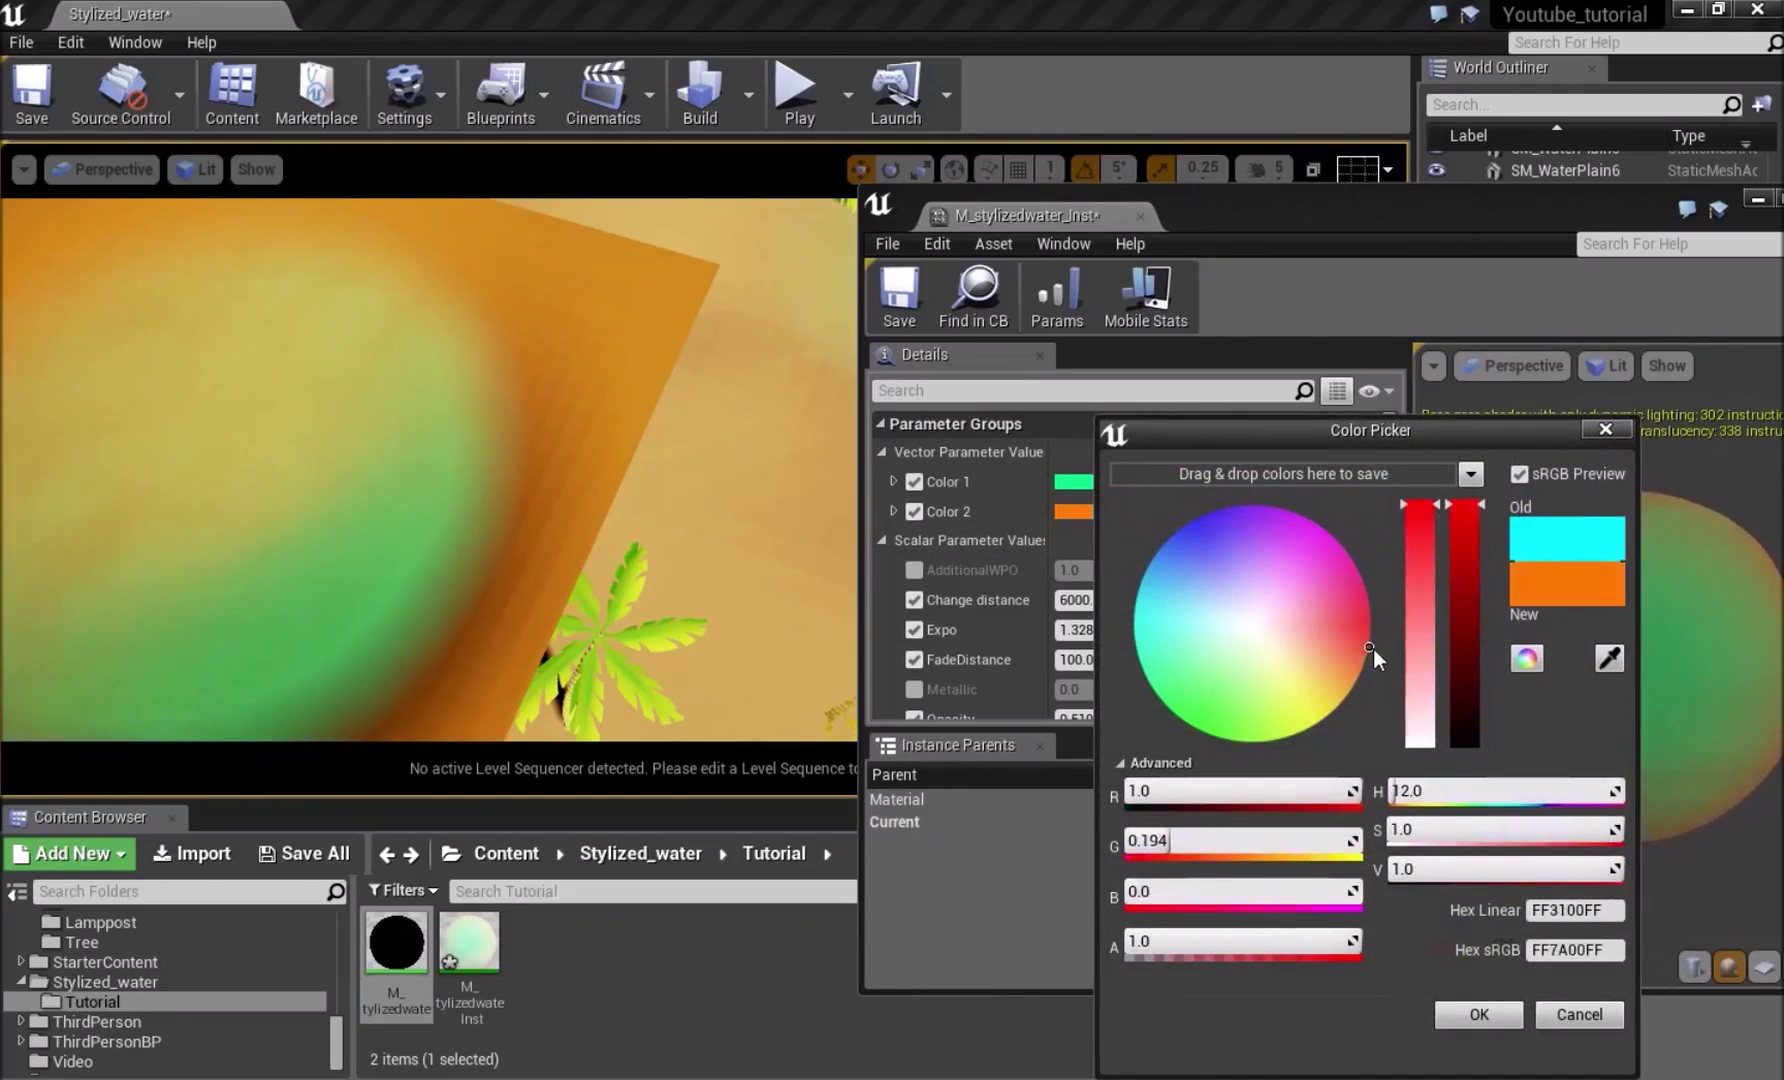
{"action": "left_click", "coordinate": [1473, 1016]}
Raise the instance's Opacity to 1.061627 and enable the Tilling 2 parameter override
{"action": "scroll", "coordinate": [1084, 682], "scroll_direction": "down", "scroll_amount": 2}
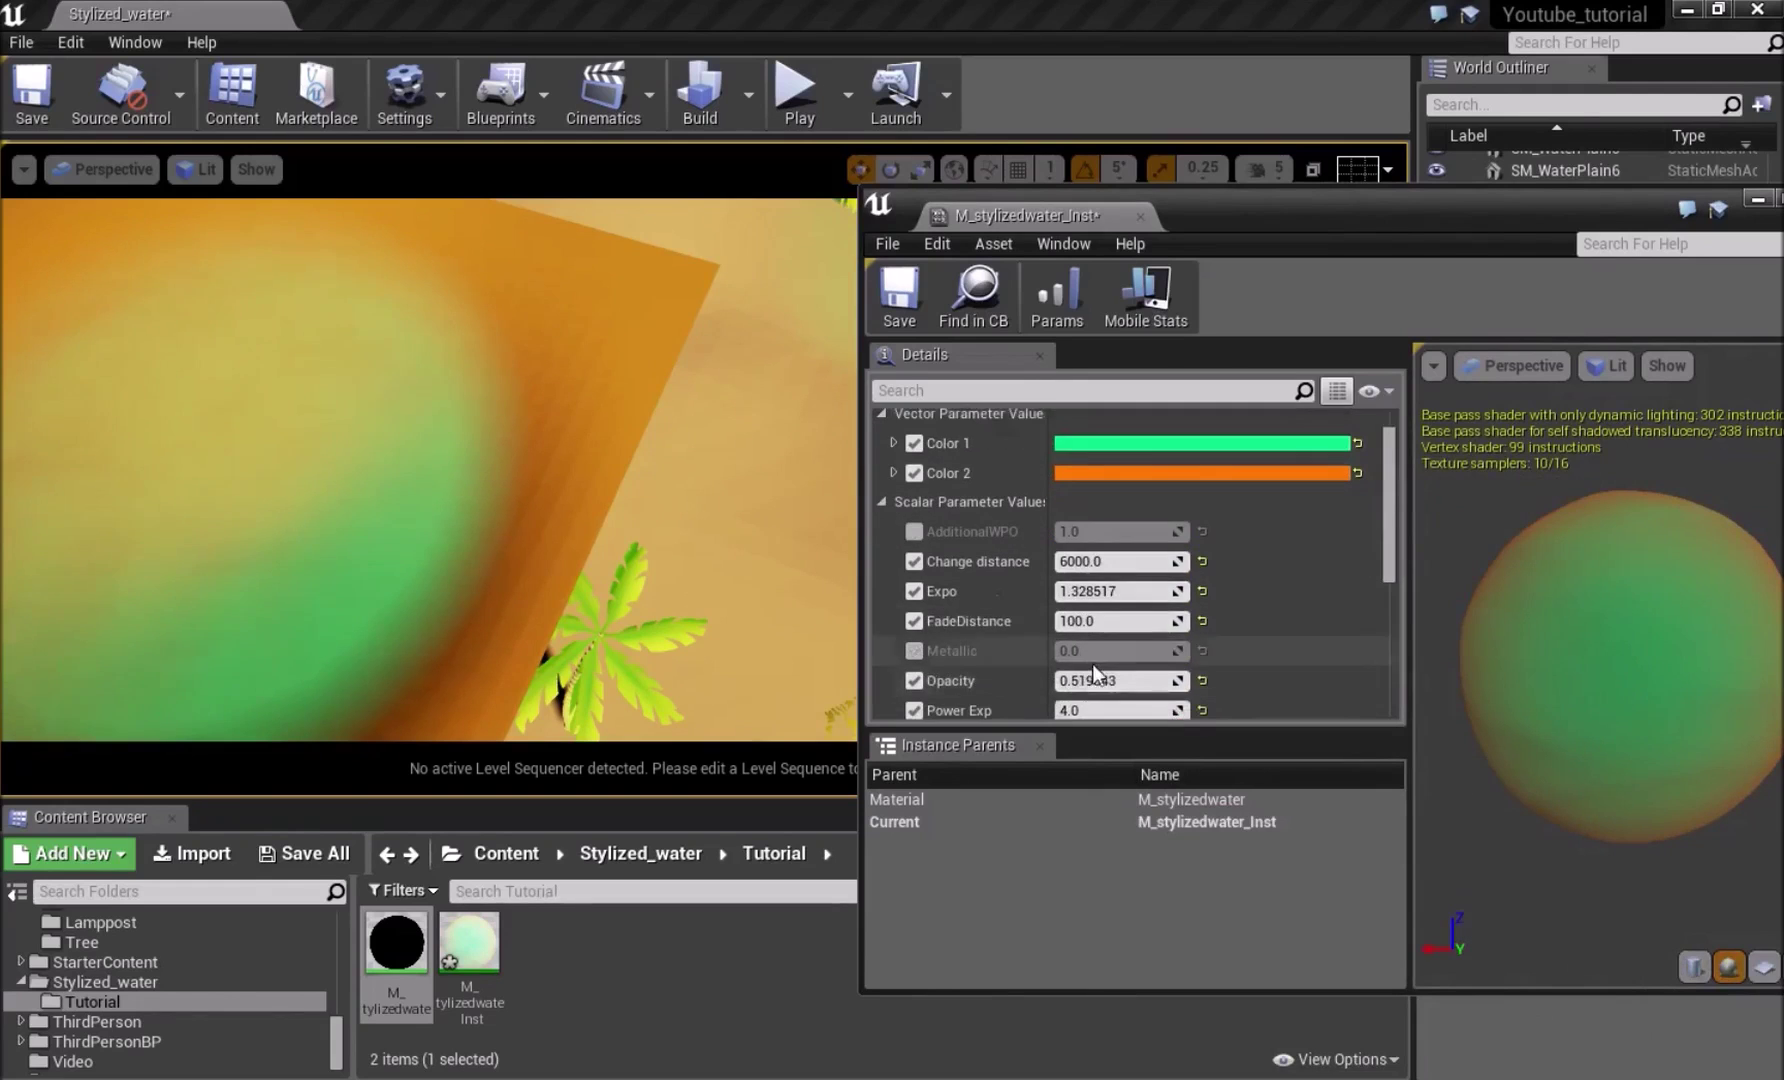
{"action": "left_click_drag", "start_coordinate": [1084, 641], "coordinate": [1170, 641]}
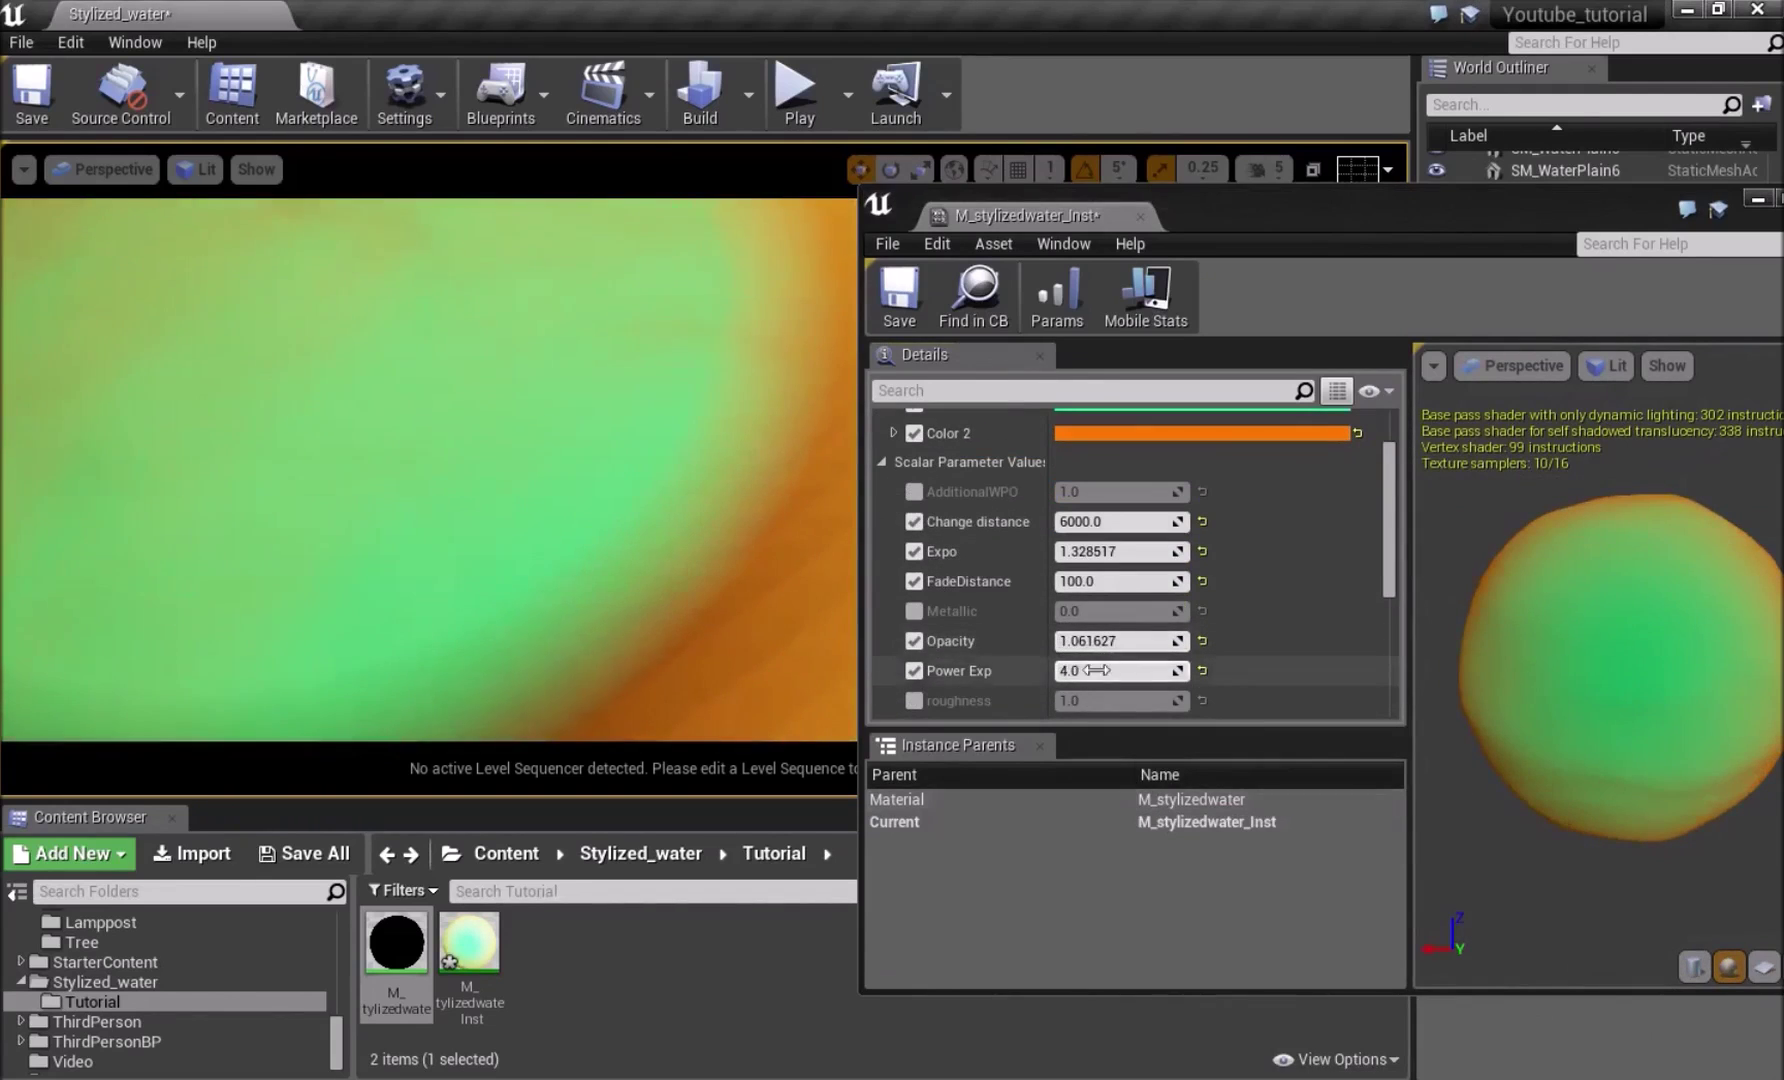
{"action": "scroll", "coordinate": [1054, 670], "scroll_direction": "down", "scroll_amount": 4}
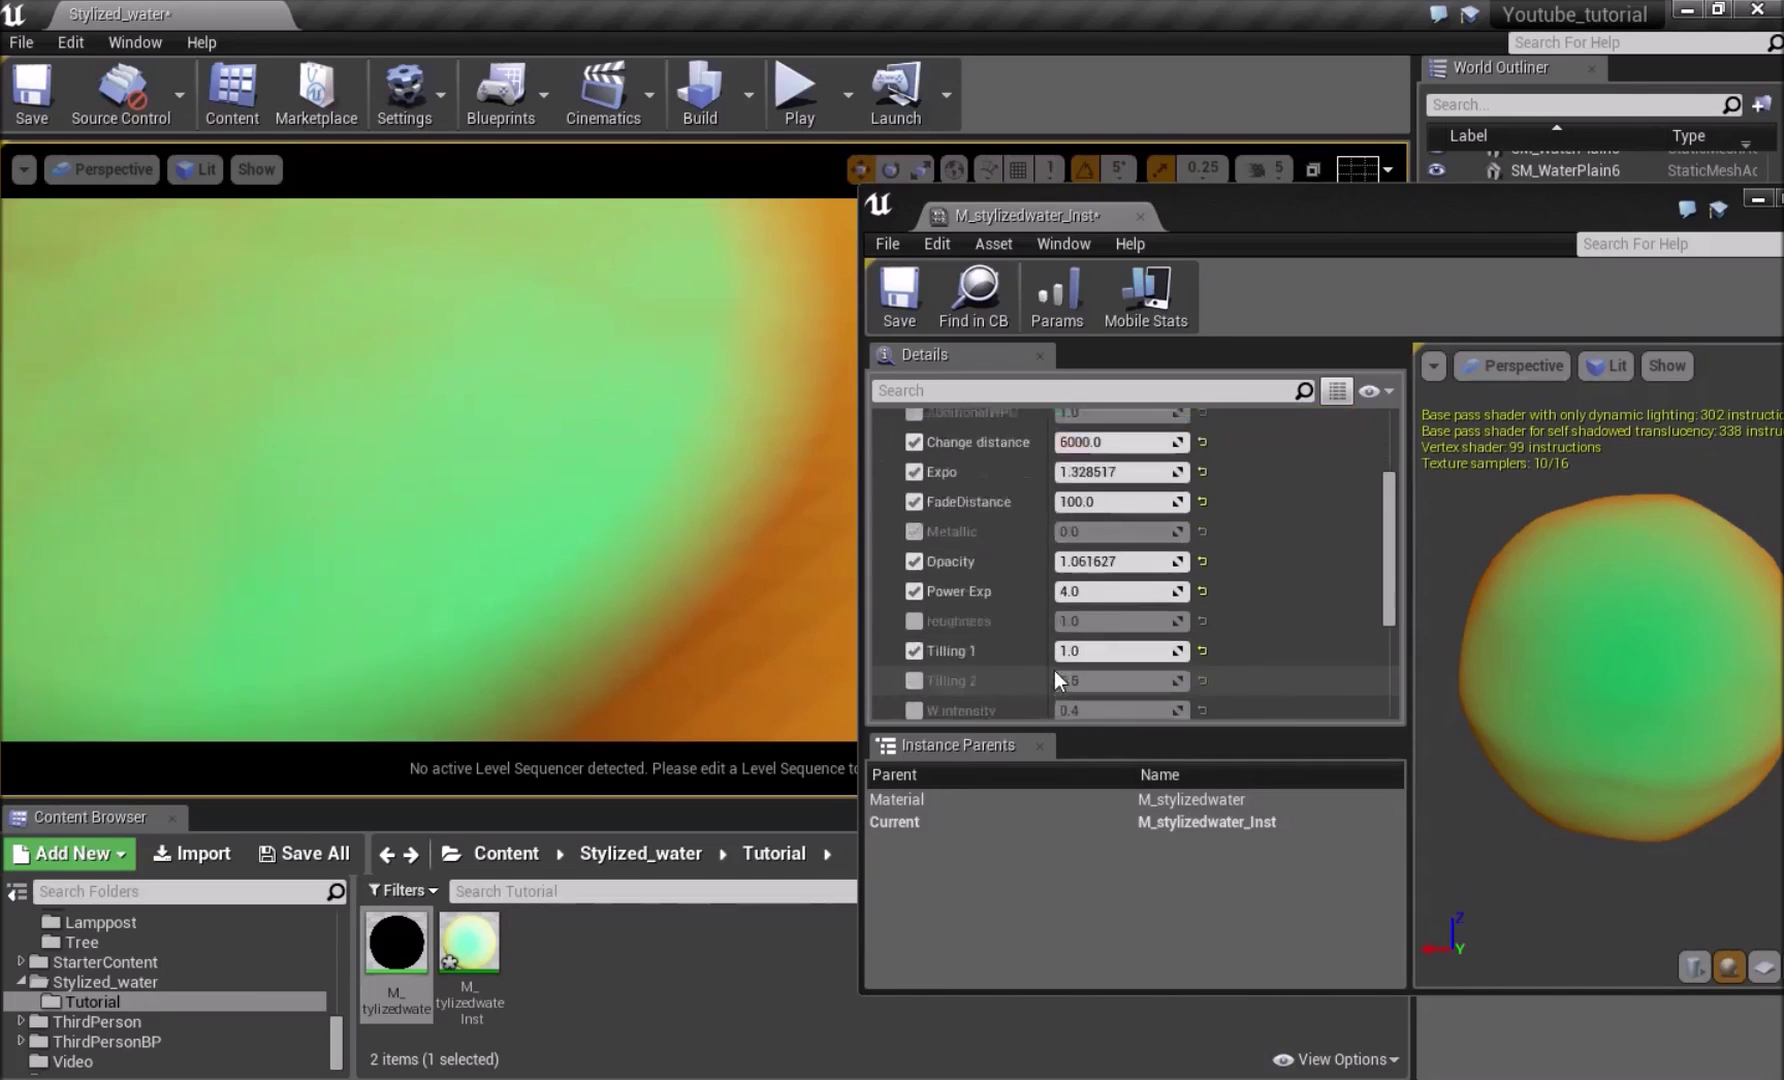
{"action": "left_click", "coordinate": [914, 601]}
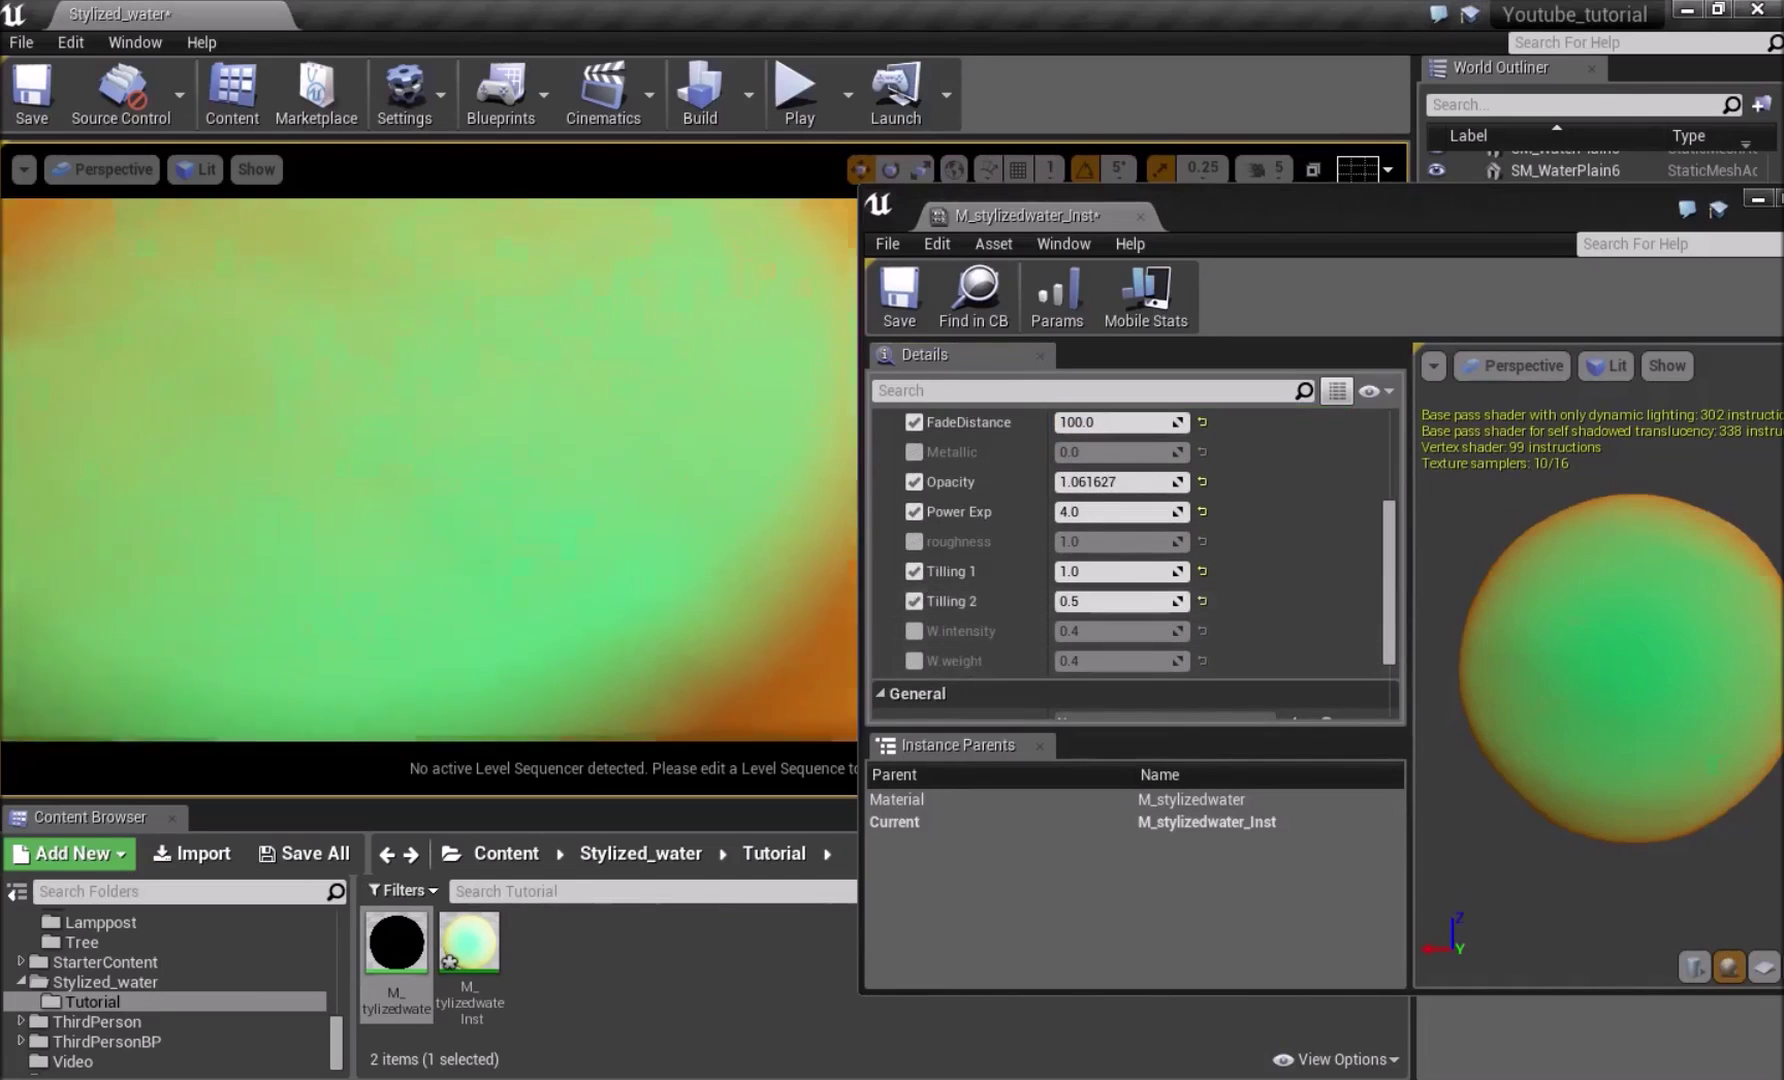
Try Tilling 1 at 5.0, inspect the ripples on the water plane, and set it back to 1.0
{"action": "left_click", "coordinate": [1095, 571]}
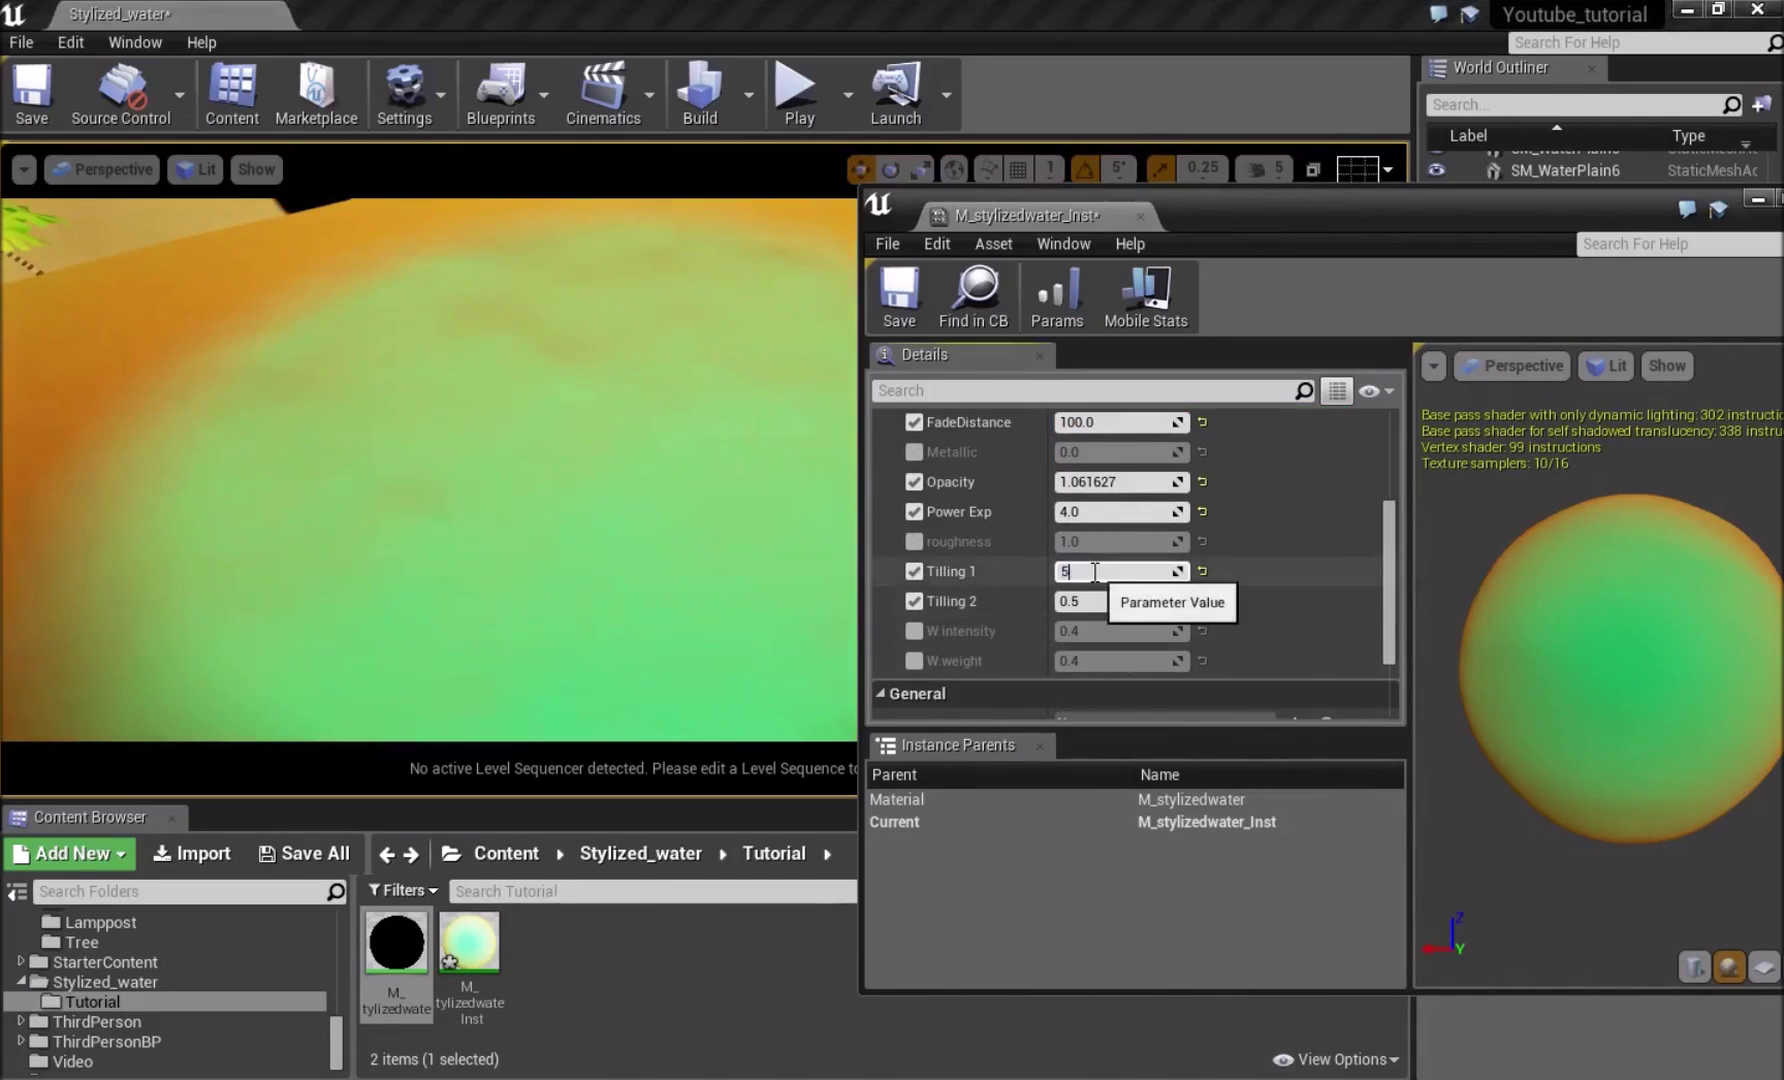
{"action": "right_click_drag", "start_coordinate": [640, 500], "coordinate": [609, 476]}
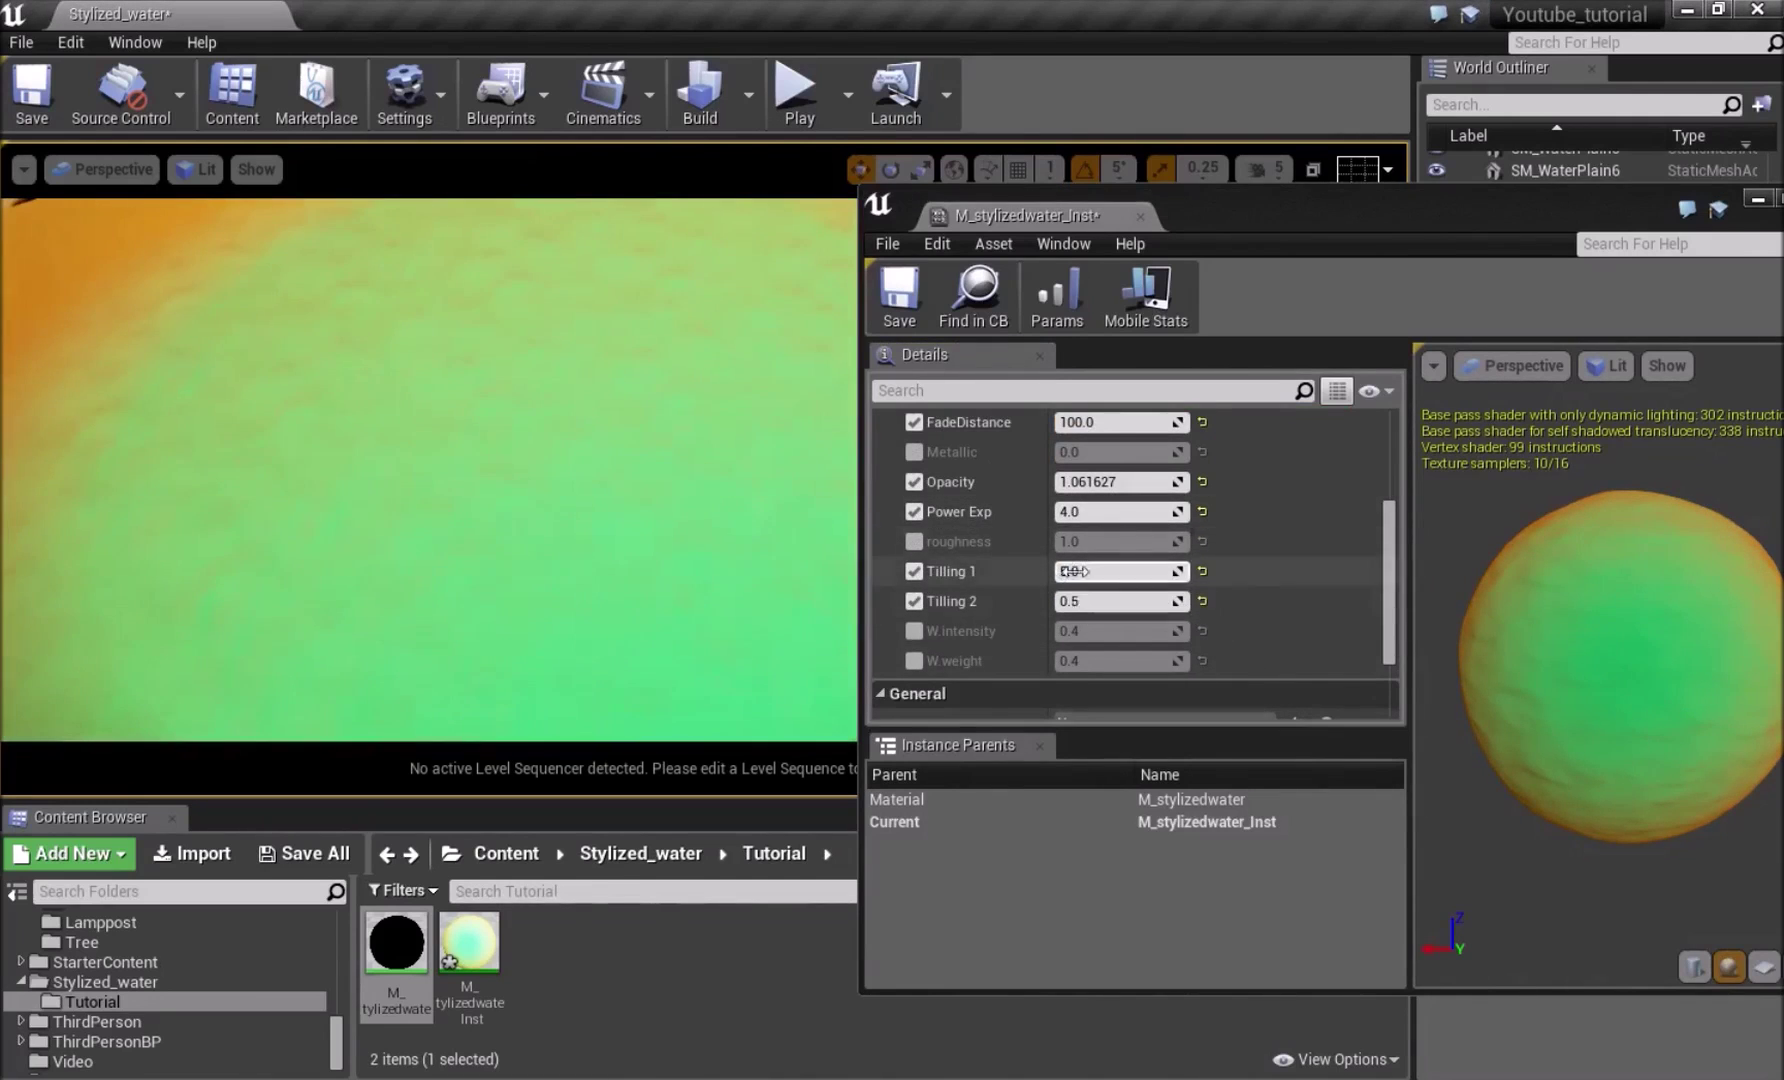
{"action": "mouse_move", "coordinate": [685, 494]}
{"action": "right_mouse_down"}
{"action": "mouse_move", "coordinate": [685, 530]}
{"action": "mouse_move", "coordinate": [689, 494]}
{"action": "right_mouse_up"}
{"action": "right_click_drag", "start_coordinate": [645, 433], "coordinate": [645, 433]}
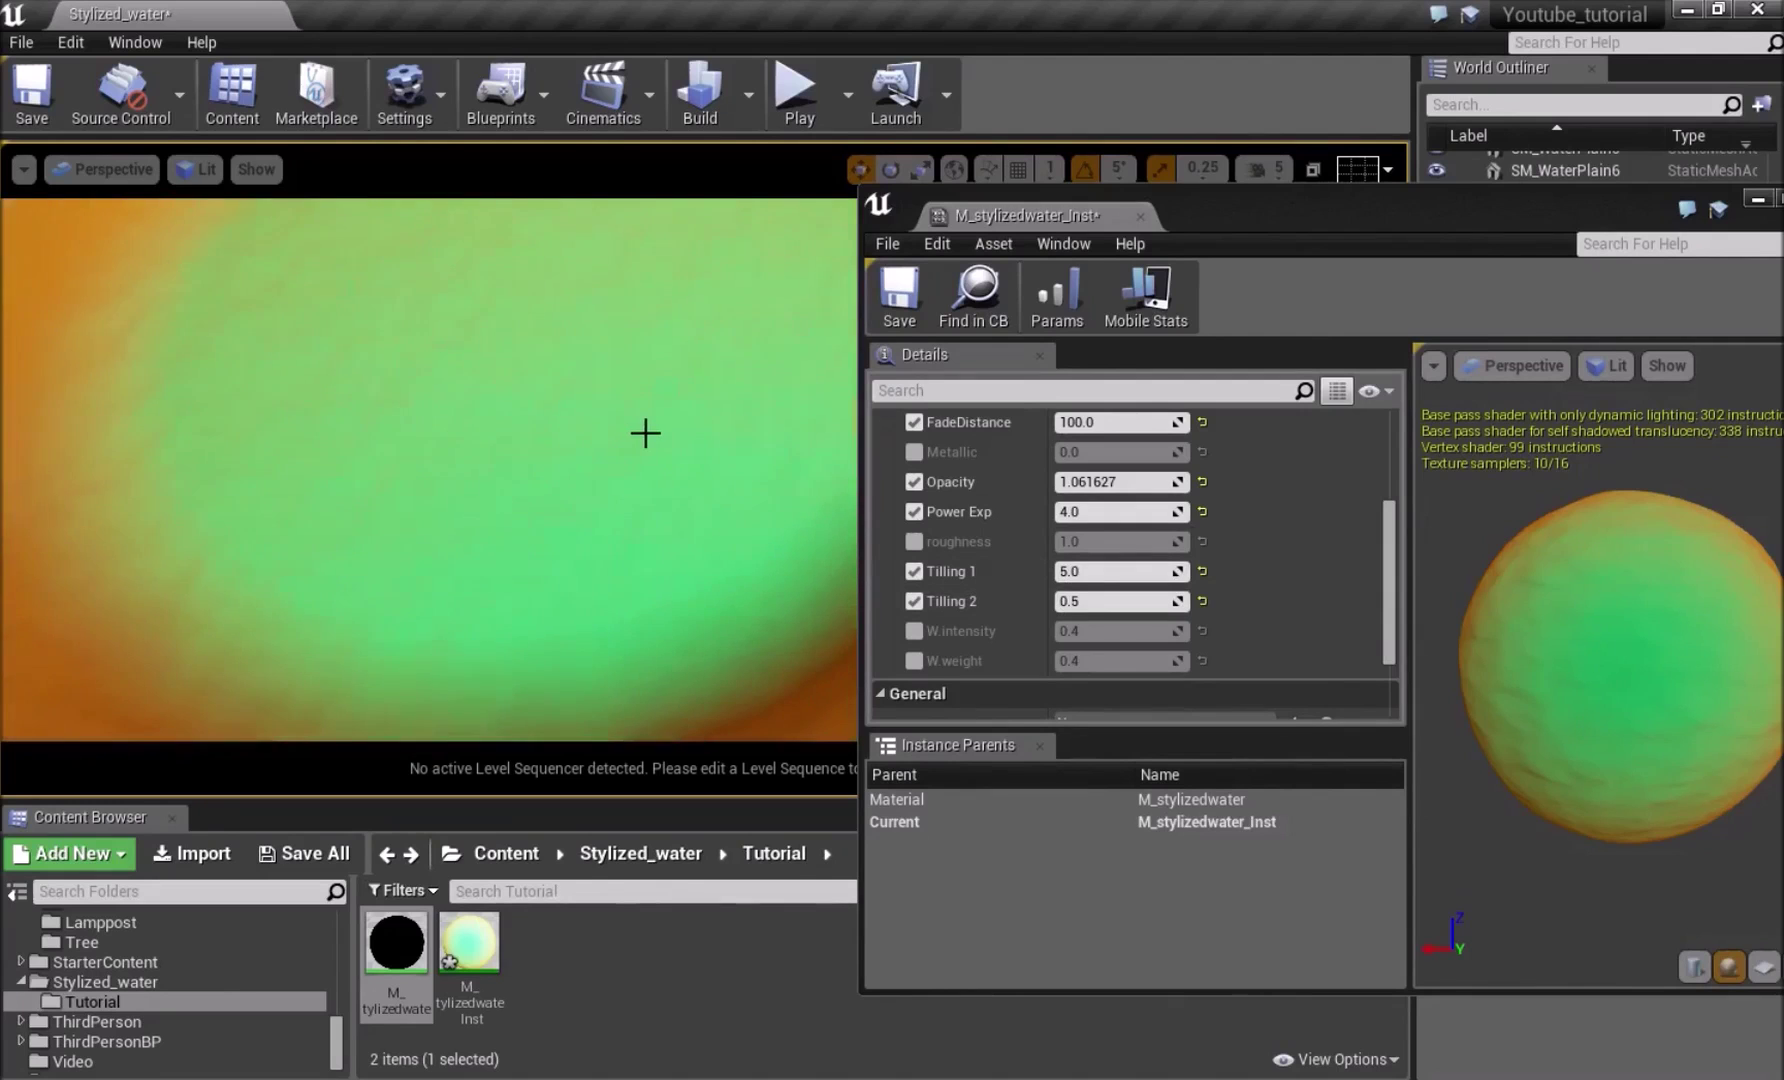
{"action": "left_click", "coordinate": [1095, 570]}
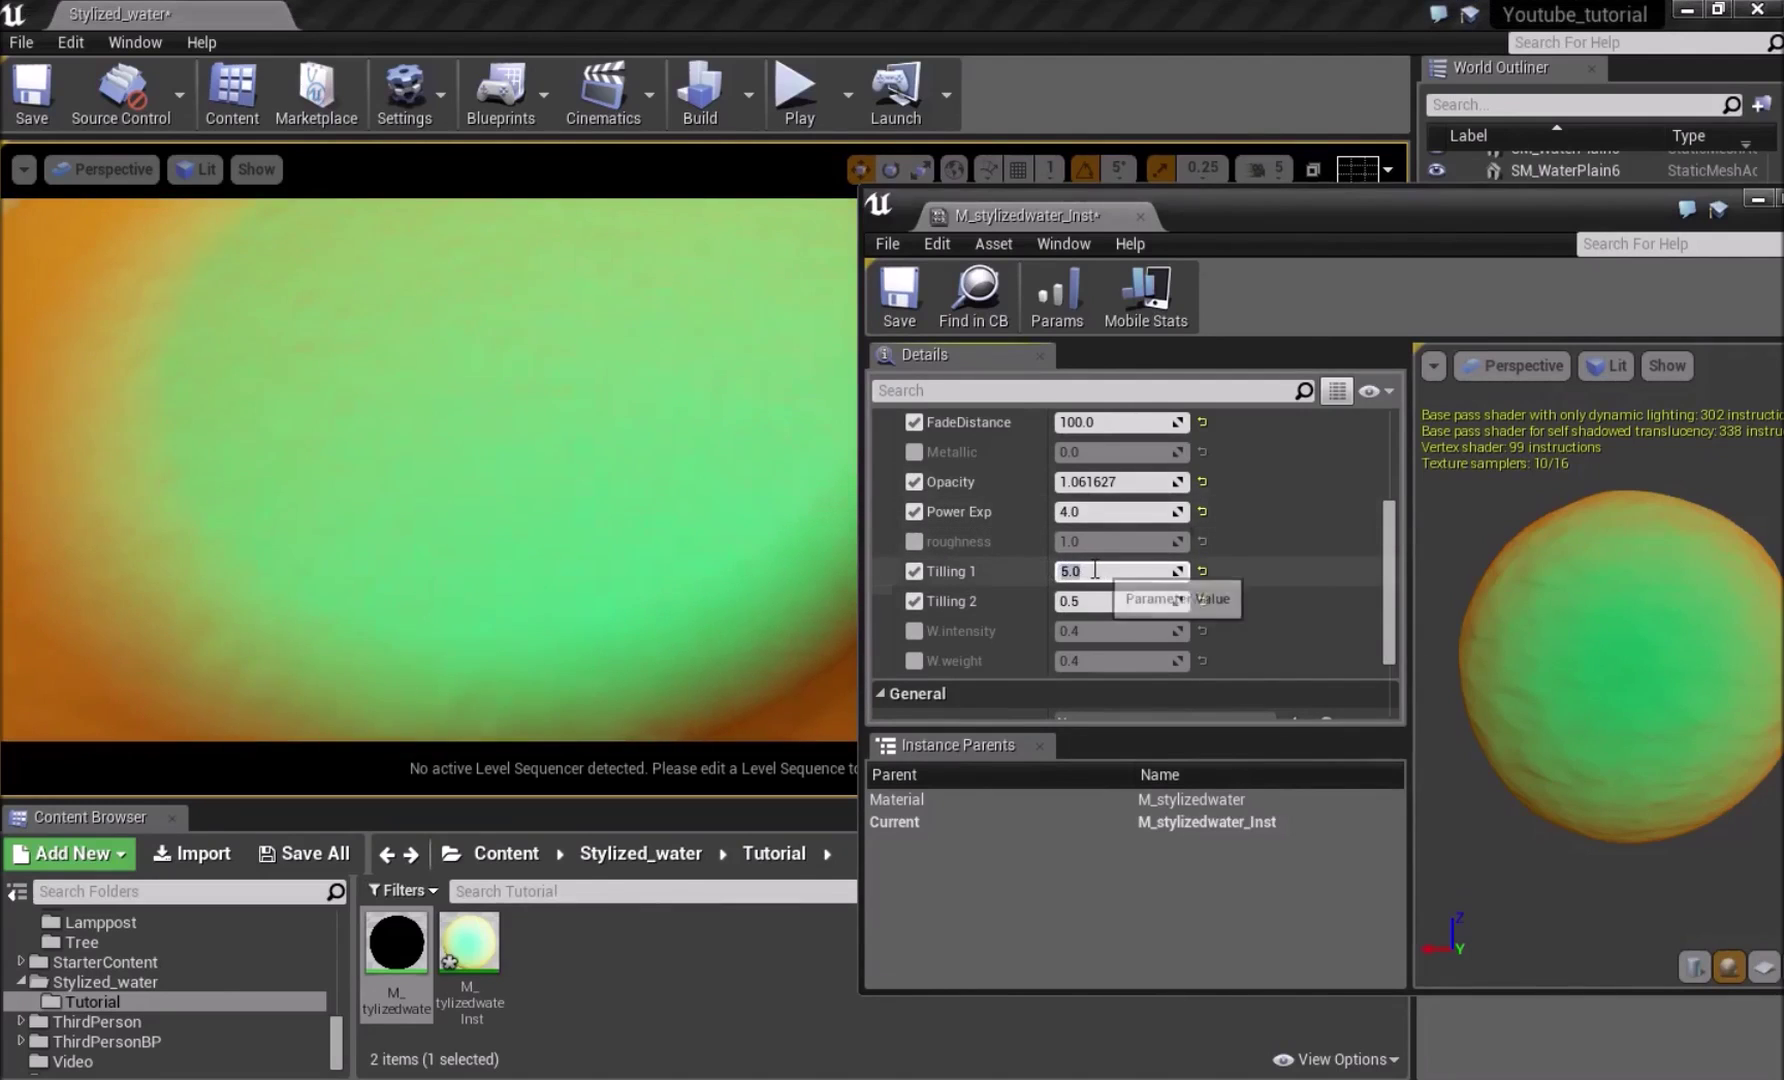
{"action": "right_click_drag", "start_coordinate": [557, 488], "coordinate": [557, 488]}
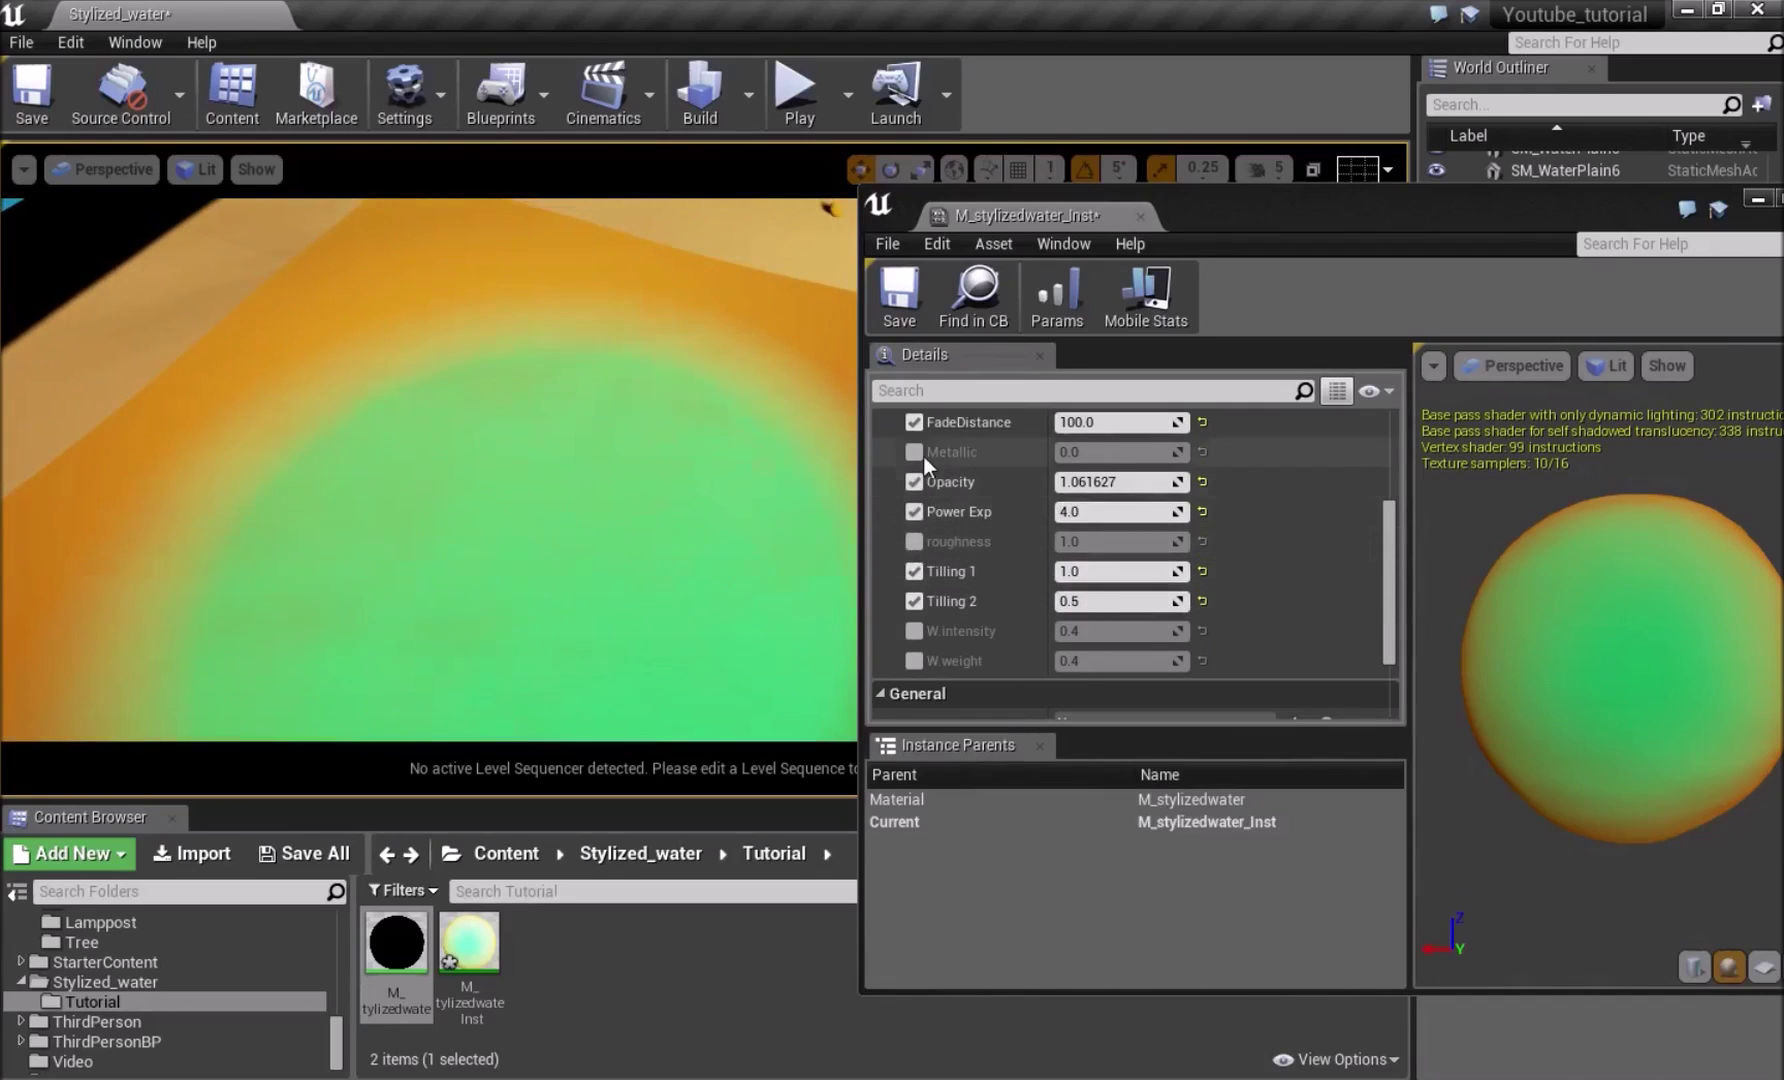
Set the instance's Change distance to 200 and check the water plane's surface from several distances
{"action": "scroll", "coordinate": [976, 500], "scroll_direction": "down", "scroll_amount": 2}
{"action": "scroll", "coordinate": [976, 510], "scroll_direction": "up", "scroll_amount": 5}
{"action": "scroll", "coordinate": [979, 514], "scroll_direction": "up", "scroll_amount": 1}
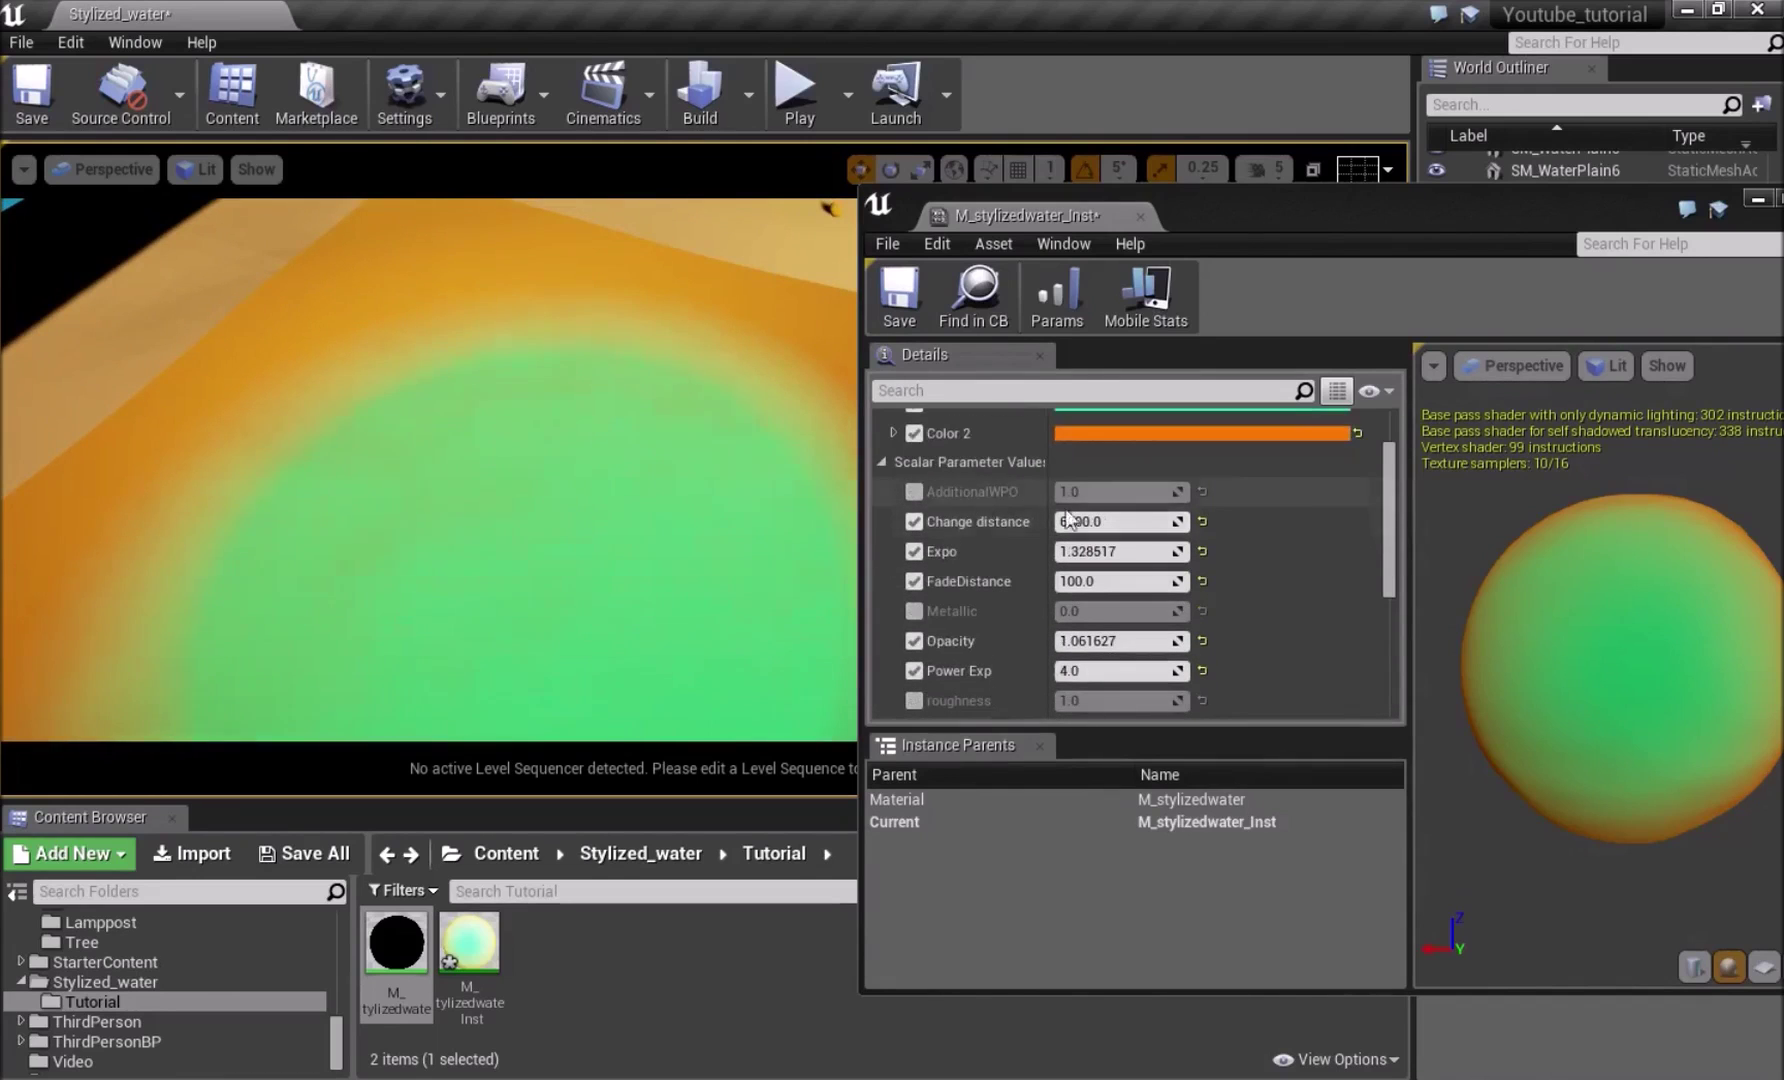
{"action": "left_click", "coordinate": [1092, 521]}
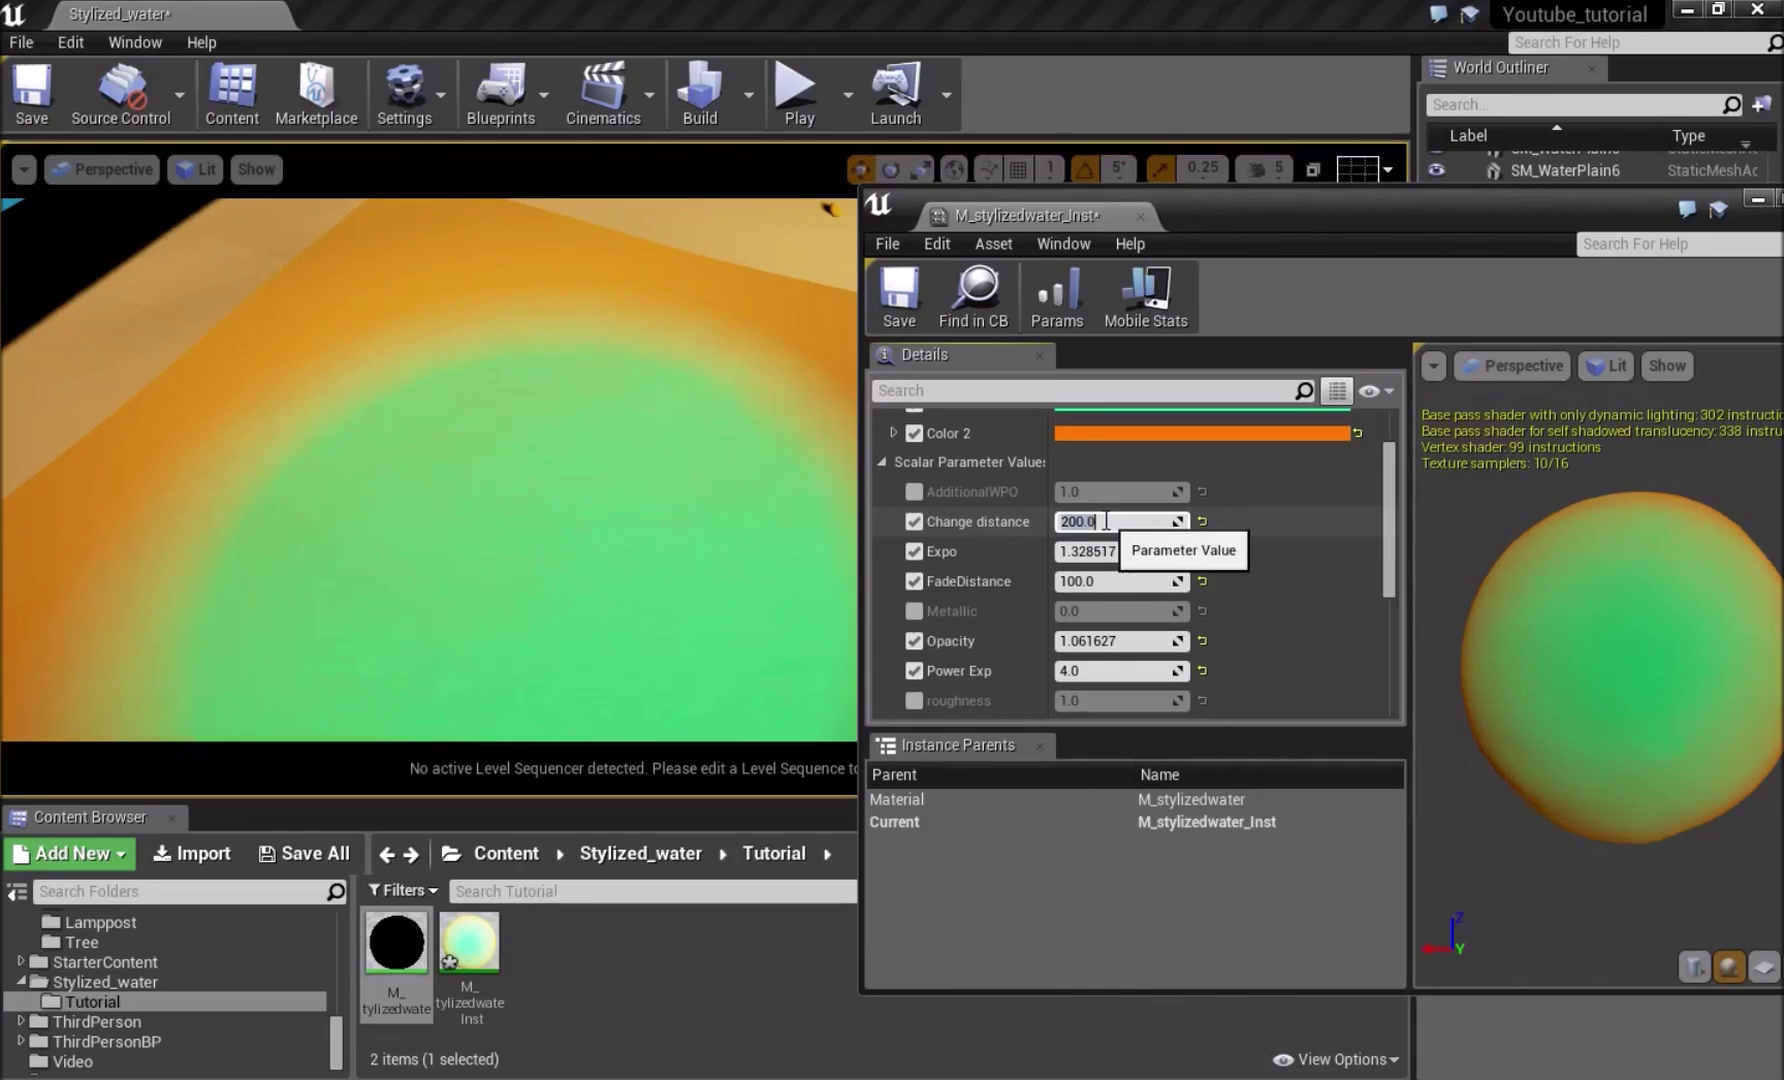
{"action": "right_click_drag", "start_coordinate": [760, 630], "coordinate": [737, 538]}
{"action": "right_click_drag", "start_coordinate": [602, 430], "coordinate": [700, 430]}
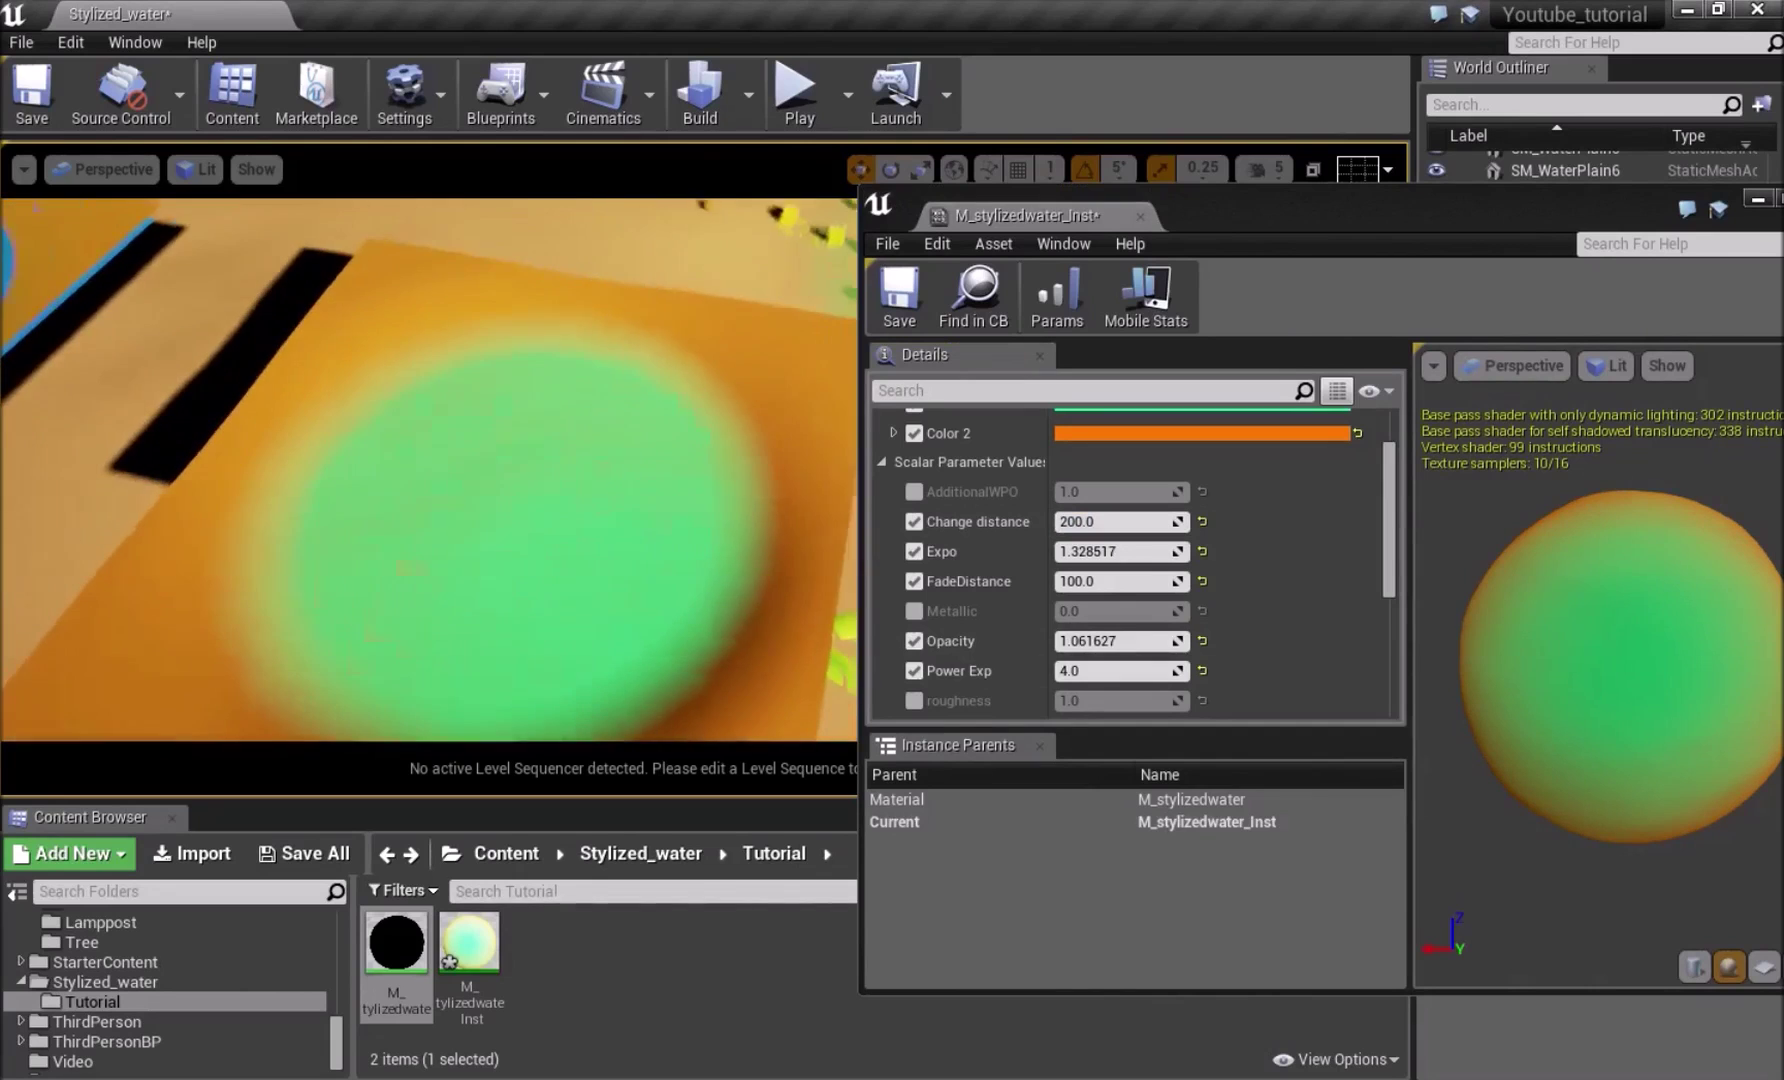
{"action": "right_click_drag", "start_coordinate": [568, 432], "coordinate": [535, 450]}
Lower the instance's Expo to 0.473358 while viewing the water plane up close
{"action": "scroll", "coordinate": [1044, 580], "scroll_direction": "down", "scroll_amount": 4}
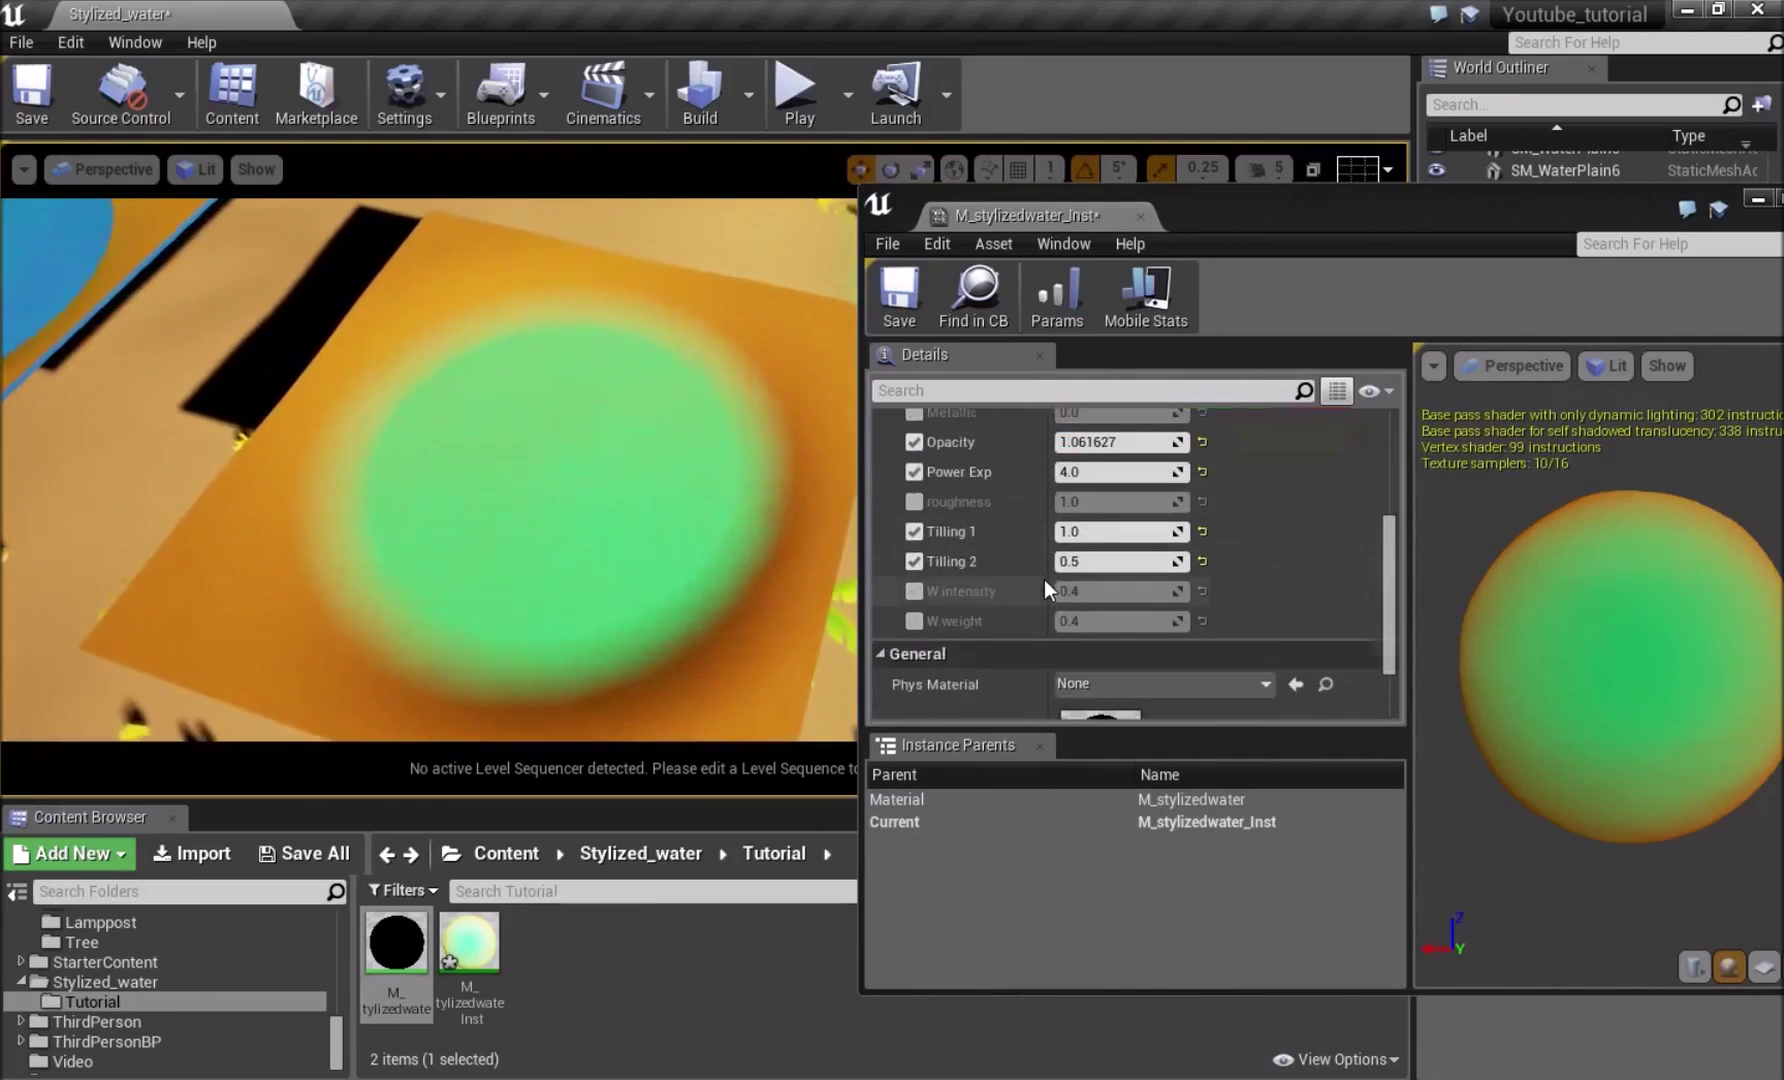
{"action": "scroll", "coordinate": [1044, 585], "scroll_direction": "up", "scroll_amount": 4}
{"action": "right_click_drag", "start_coordinate": [640, 480], "coordinate": [776, 578]}
{"action": "mouse_move", "coordinate": [1104, 629]}
{"action": "left_mouse_down"}
{"action": "mouse_move", "coordinate": [1040, 629]}
{"action": "mouse_move", "coordinate": [1123, 629]}
{"action": "mouse_move", "coordinate": [1100, 629]}
{"action": "left_mouse_up"}
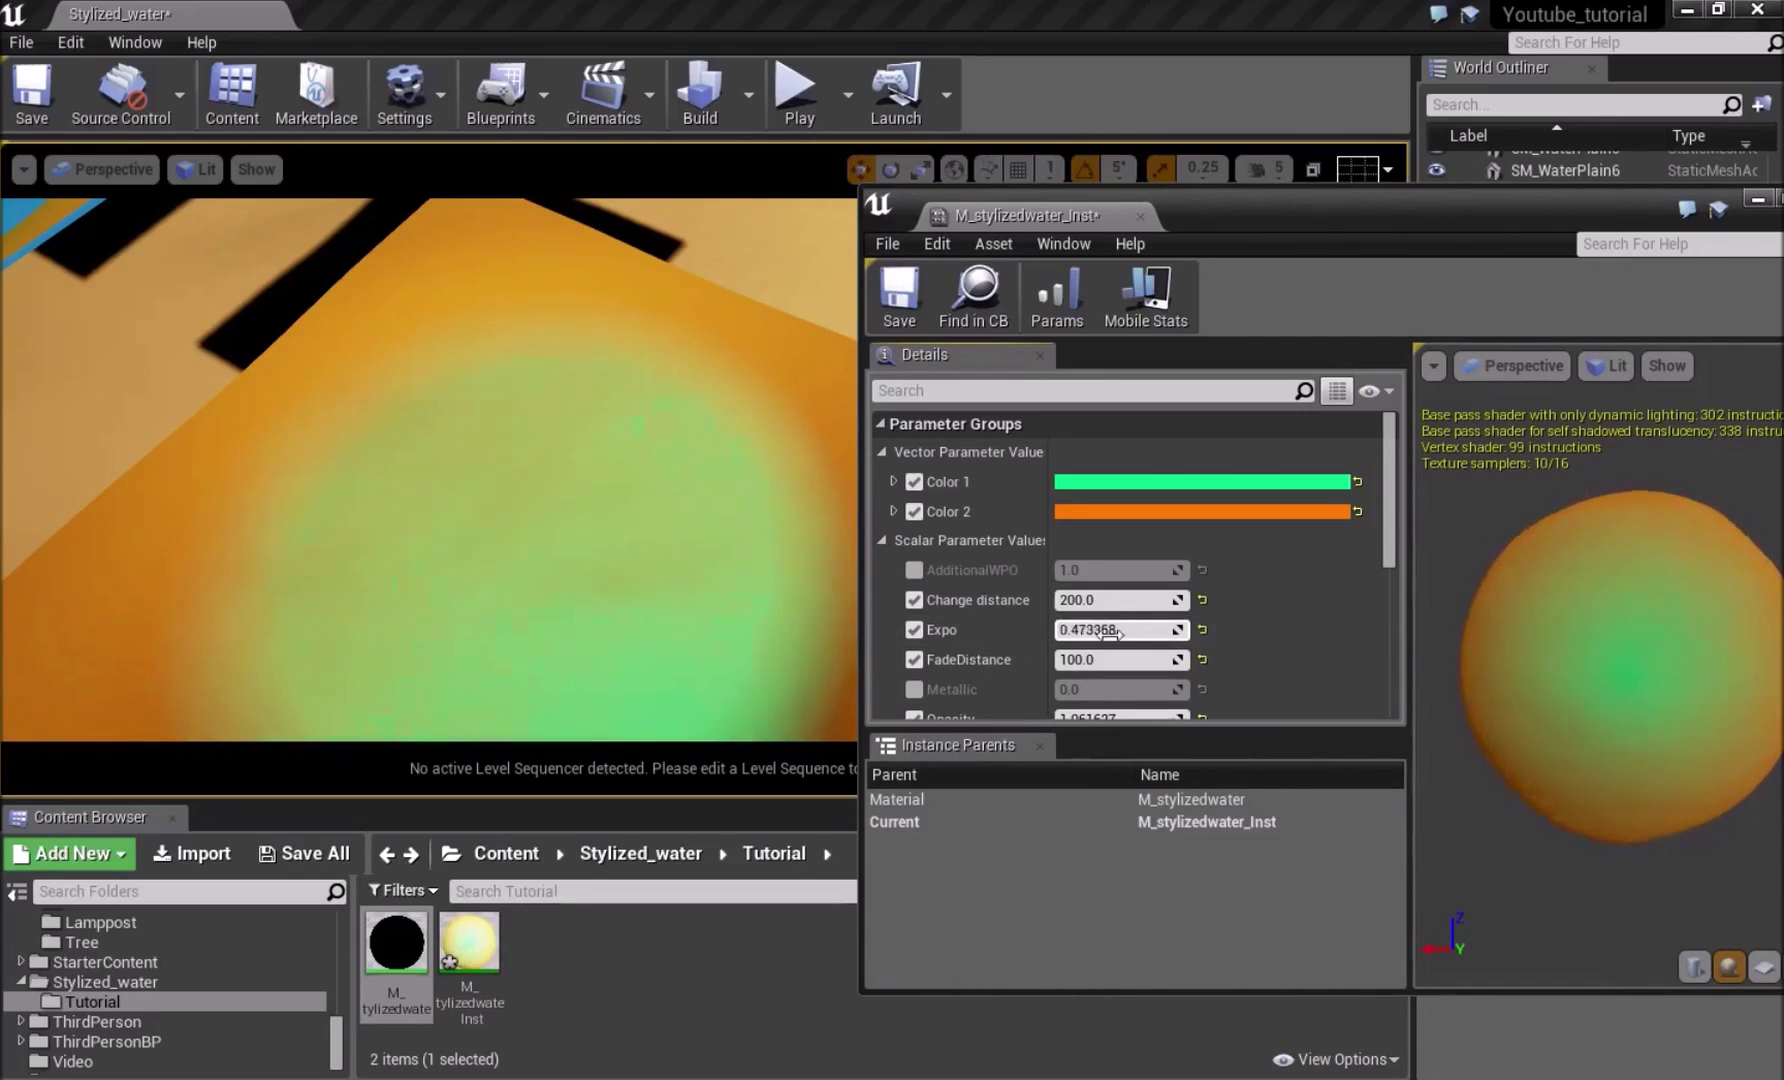
{"action": "scroll", "coordinate": [1030, 622], "scroll_direction": "down", "scroll_amount": 3}
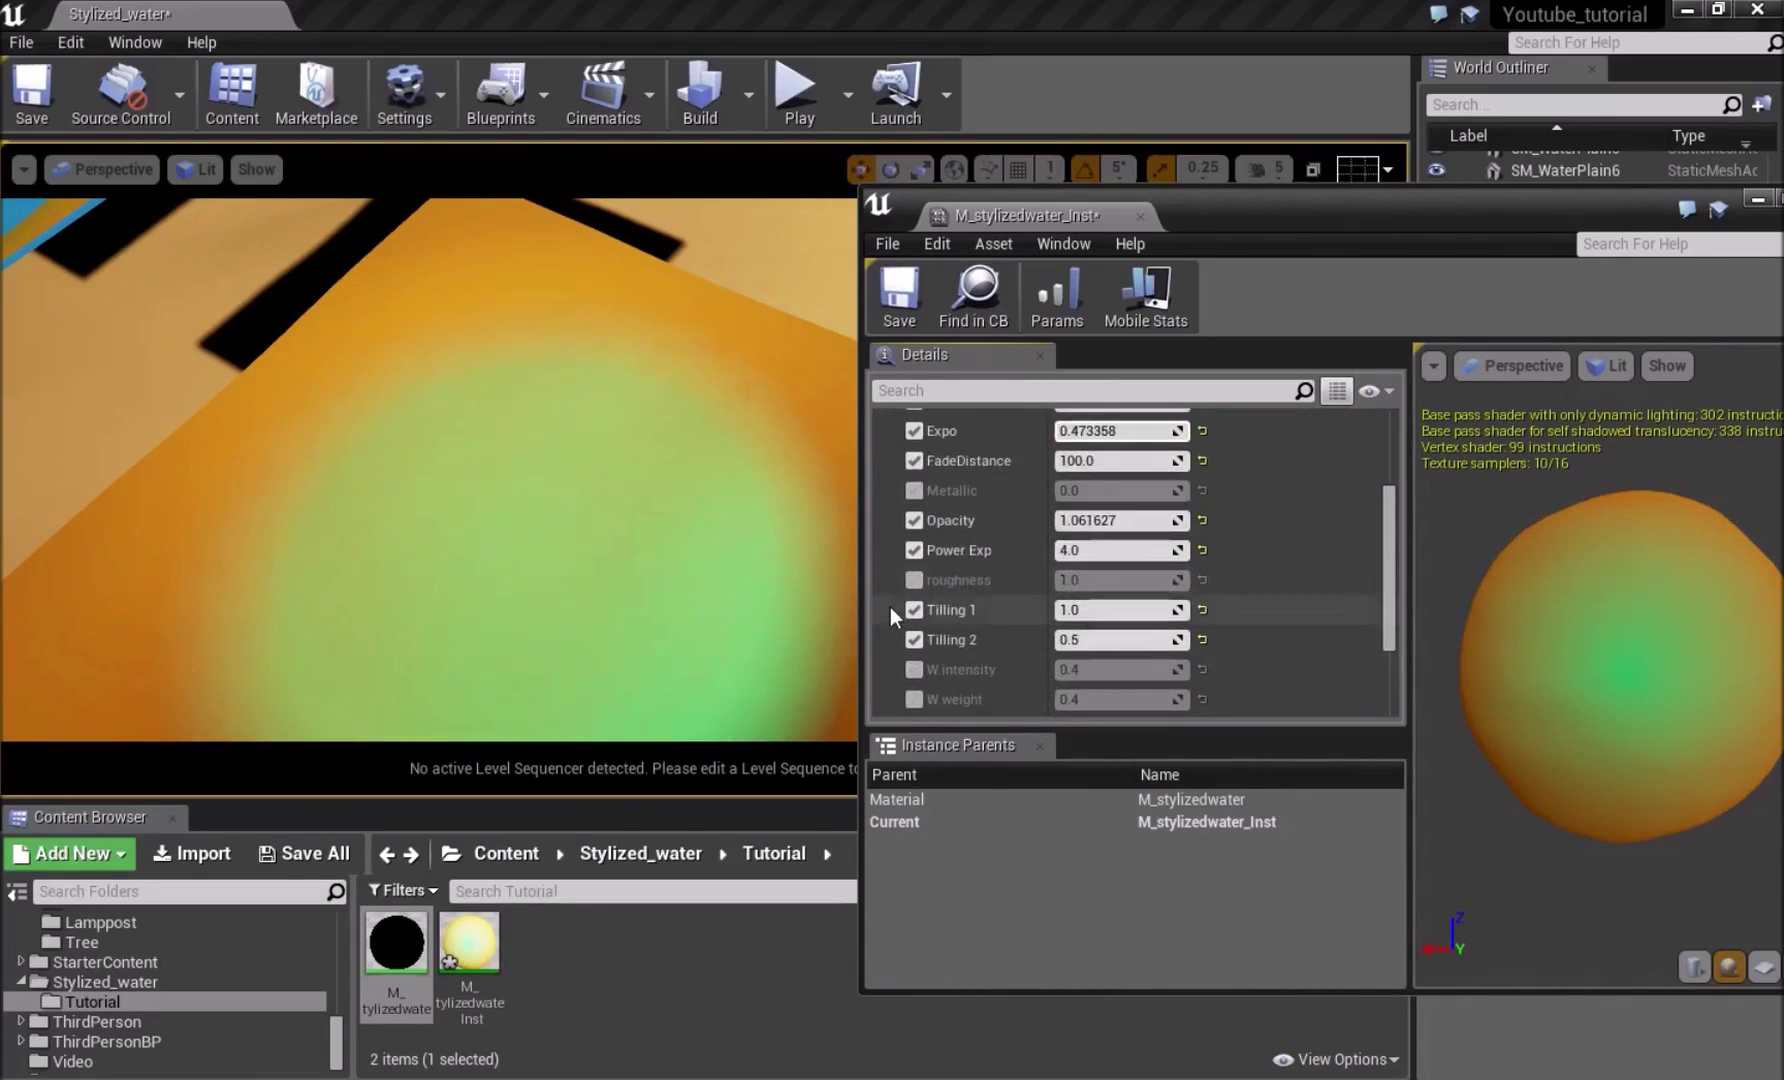